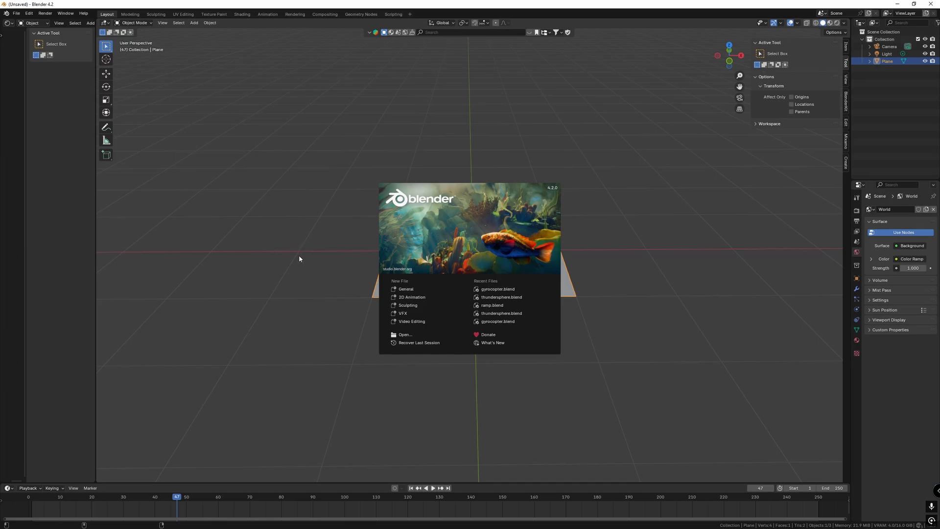
Dismiss the splash screen and switch the plane from Object Mode to Edit Mode.
{"action": "left_click", "coordinate": [299, 257]}
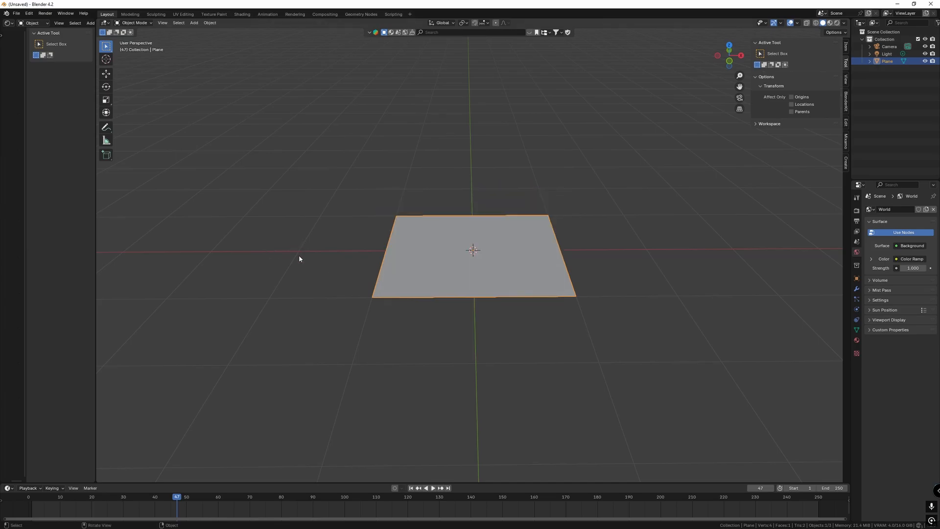
{"action": "right_click", "coordinate": [482, 280]}
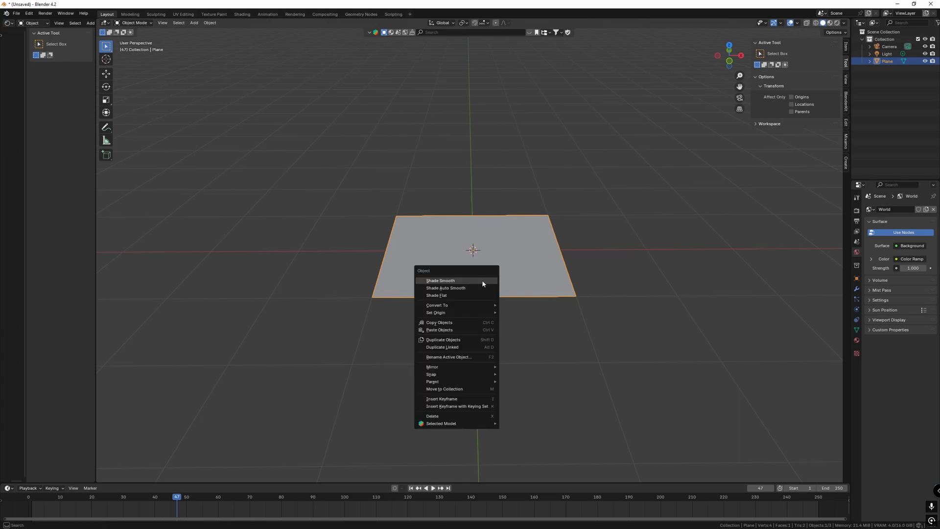
{"action": "left_click", "coordinate": [133, 23]}
{"action": "left_click", "coordinate": [139, 40]}
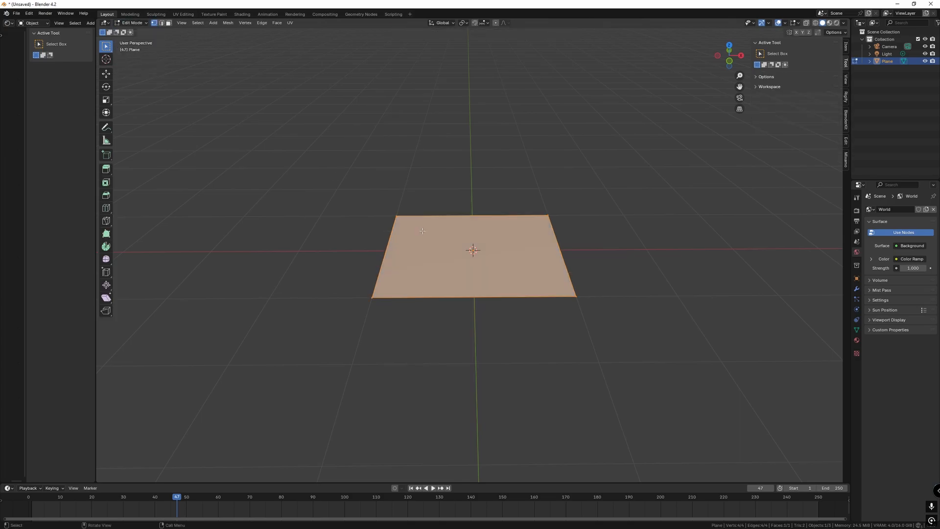
Subdivide the plane, setting the number of cuts to 100.
{"action": "right_click", "coordinate": [458, 257]}
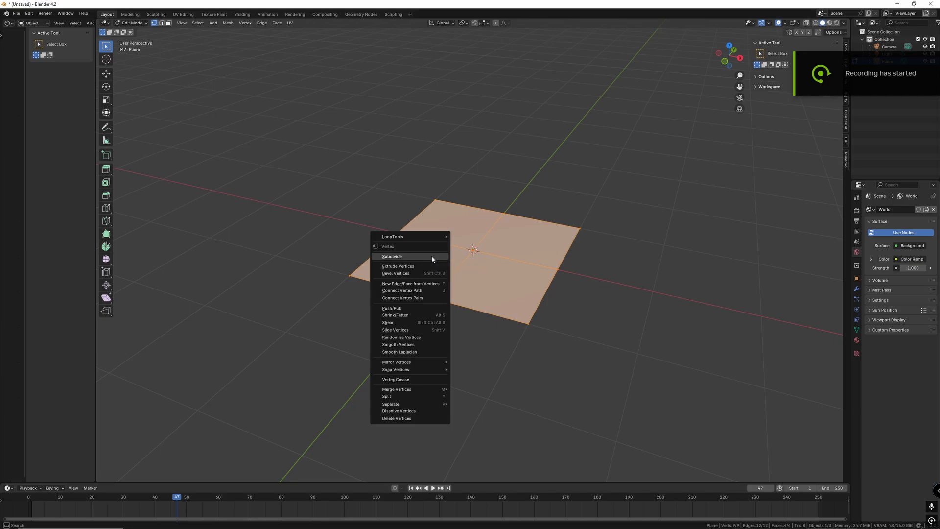
{"action": "left_click", "coordinate": [432, 257]}
{"action": "left_click", "coordinate": [200, 425]}
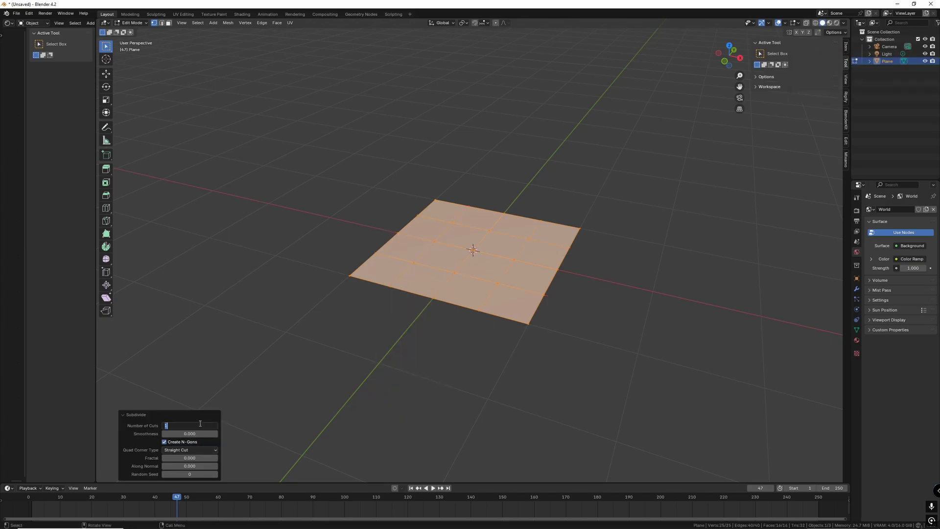
{"action": "type", "text": "100"}
{"action": "key", "text": "Return"}
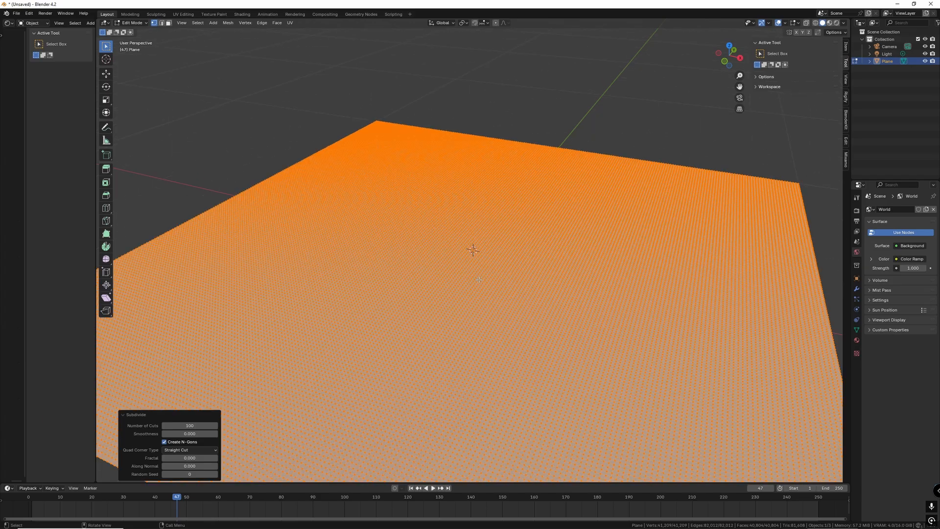
Scale the whole plane mesh up by a factor of 2048.
{"action": "scroll", "coordinate": [478, 280], "scroll_direction": "down", "scroll_amount": 6}
{"action": "type", "text": "s"}
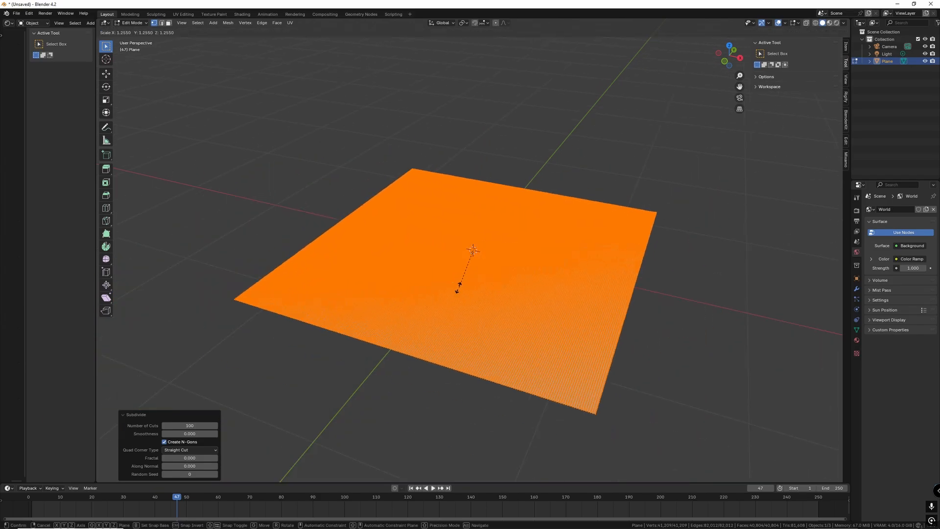
{"action": "type", "text": "2"}
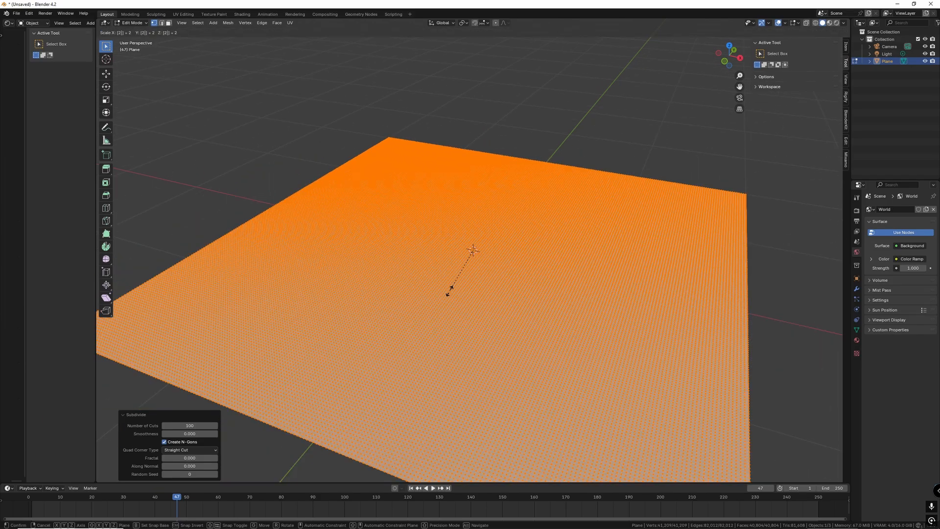
{"action": "type", "text": "048"}
{"action": "key", "text": "Return"}
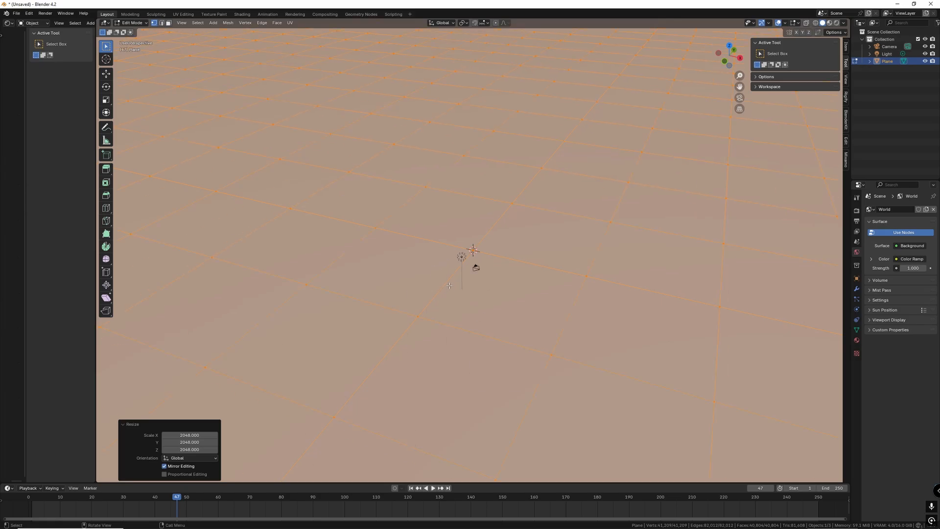
Set the viewport clip end distance to 300000 m so the enlarged plane can be viewed from afar.
{"action": "scroll", "coordinate": [449, 286], "scroll_direction": "down", "scroll_amount": 5}
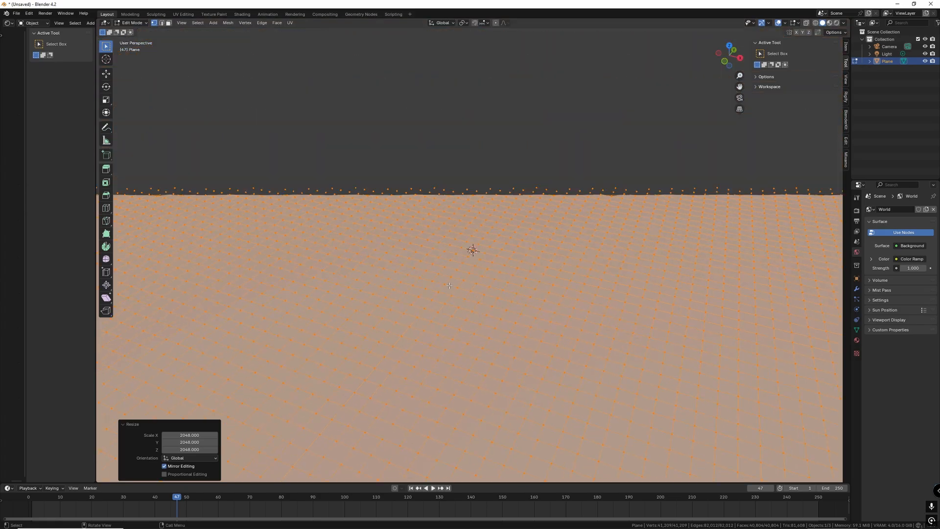
{"action": "left_click", "coordinate": [843, 76]}
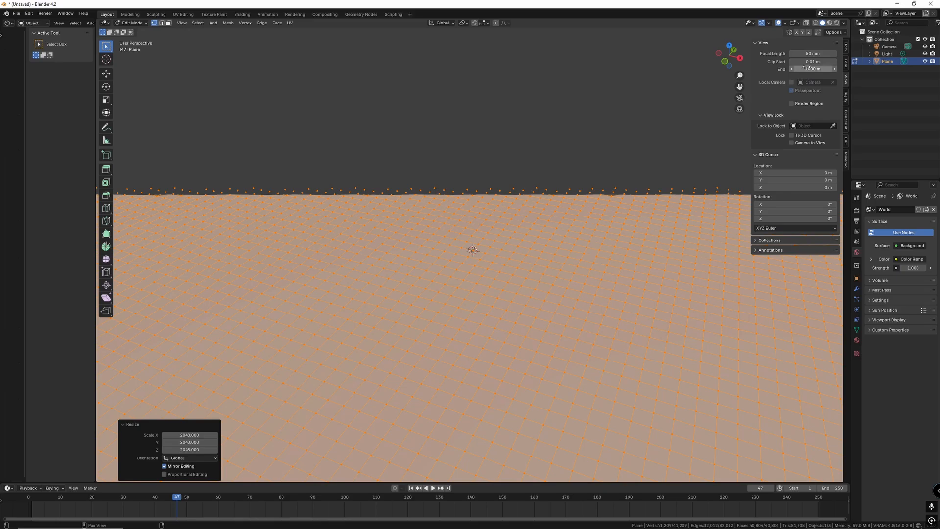
{"action": "left_click", "coordinate": [808, 69]}
{"action": "type", "text": "300000"}
{"action": "key", "text": "Return"}
{"action": "scroll", "coordinate": [499, 217], "scroll_direction": "down", "scroll_amount": 5}
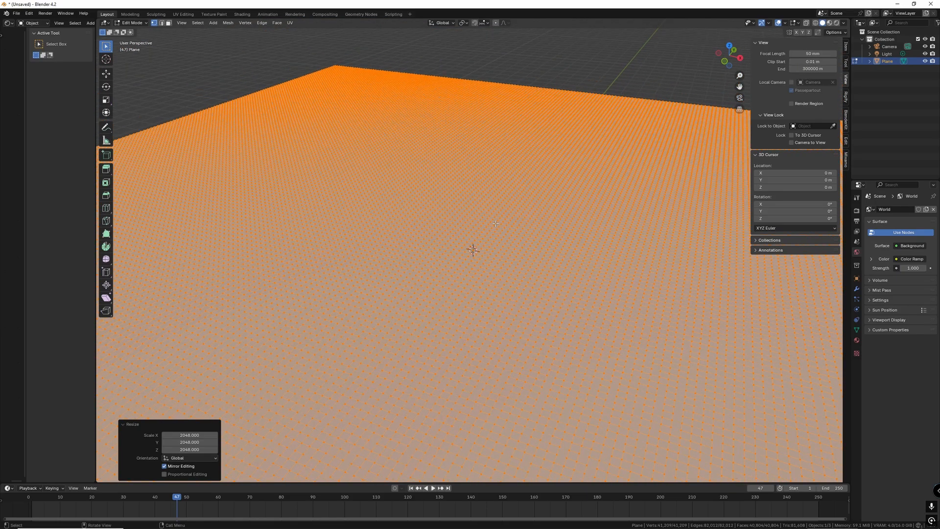
{"action": "mouse_move", "coordinate": [495, 222]}
{"action": "middle_mouse_down"}
{"action": "mouse_move", "coordinate": [467, 211]}
{"action": "mouse_move", "coordinate": [493, 206]}
{"action": "middle_mouse_up"}
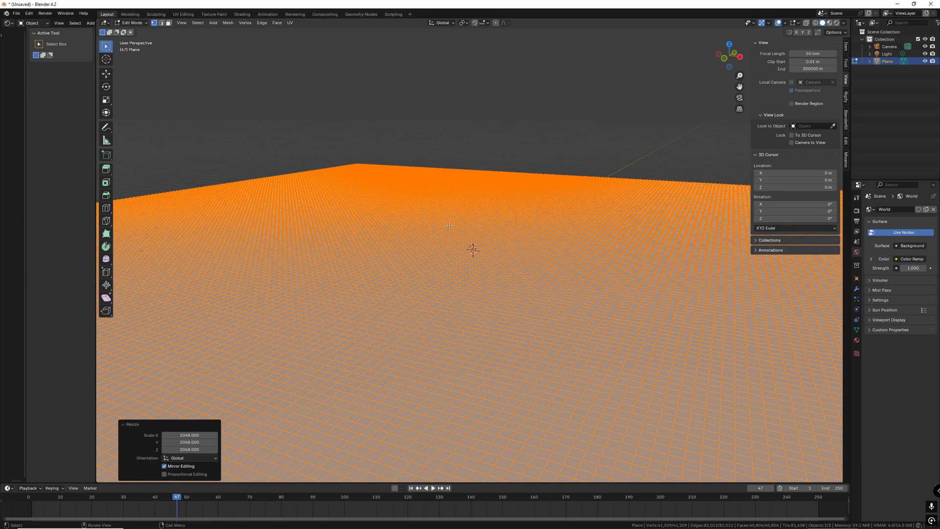
Select a single vertex near the plane's centre and try to raise it along the Z axis.
{"action": "left_click", "coordinate": [448, 281]}
{"action": "key", "text": "g"}
{"action": "key", "text": "z"}
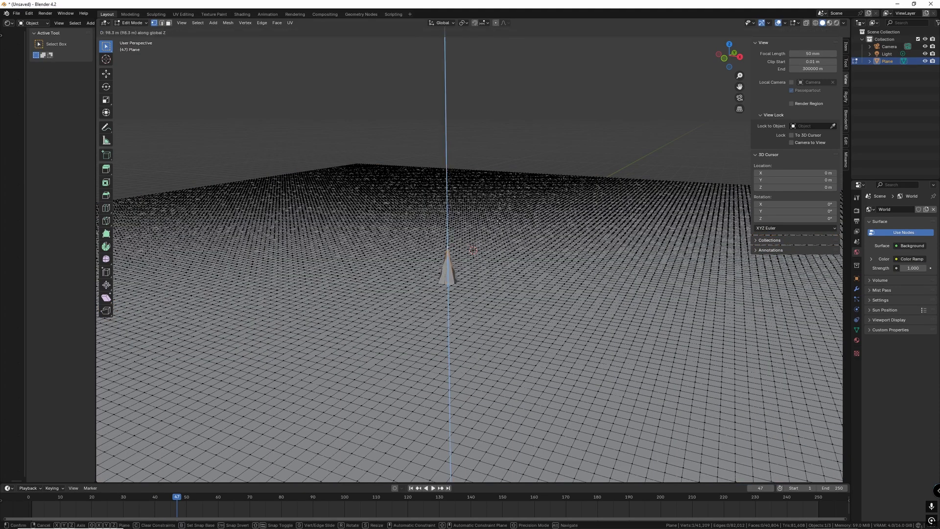
{"action": "key", "text": "Escape"}
Enable proportional editing and raise the selected vertex about 161 m along Z with a proportional size of about 790 m.
{"action": "key", "text": "o"}
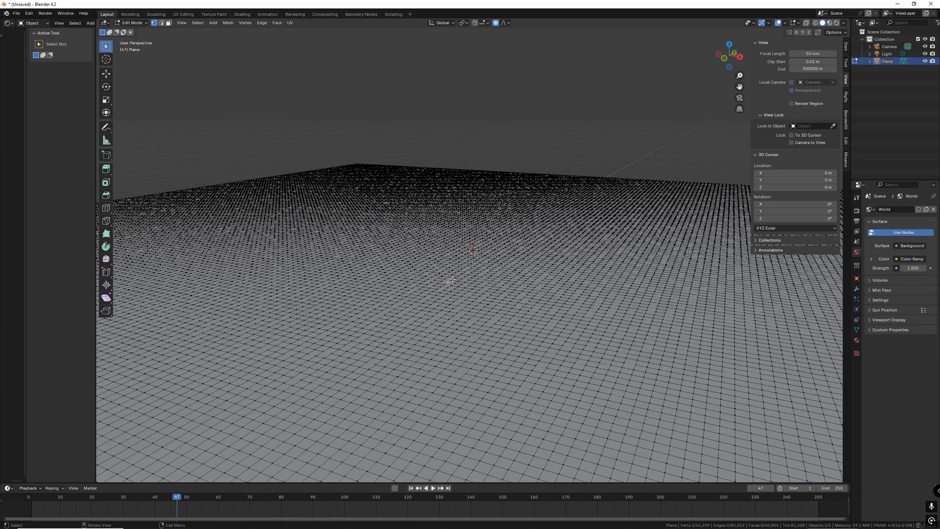
{"action": "key", "text": "g"}
{"action": "right_click", "coordinate": [447, 261]}
{"action": "key", "text": "g"}
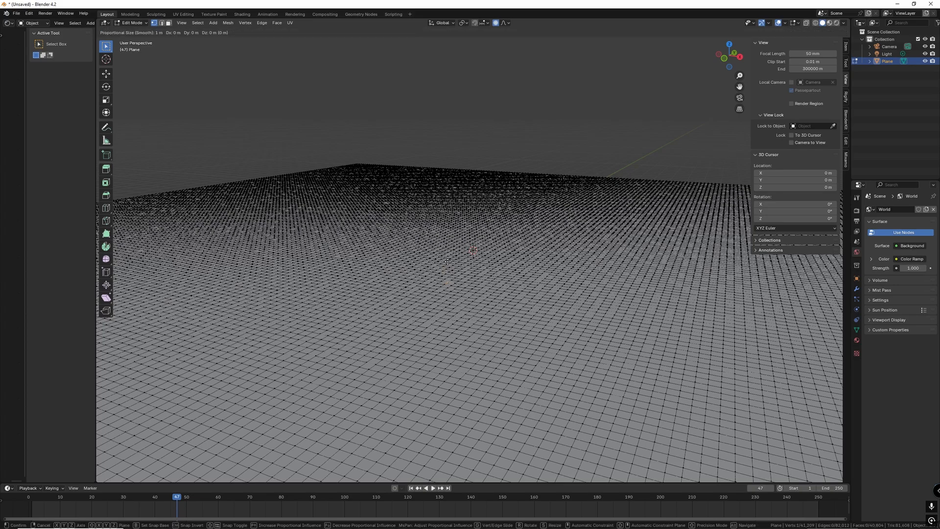
{"action": "key", "text": "z"}
{"action": "scroll", "coordinate": [456, 222], "scroll_direction": "down", "scroll_amount": 20}
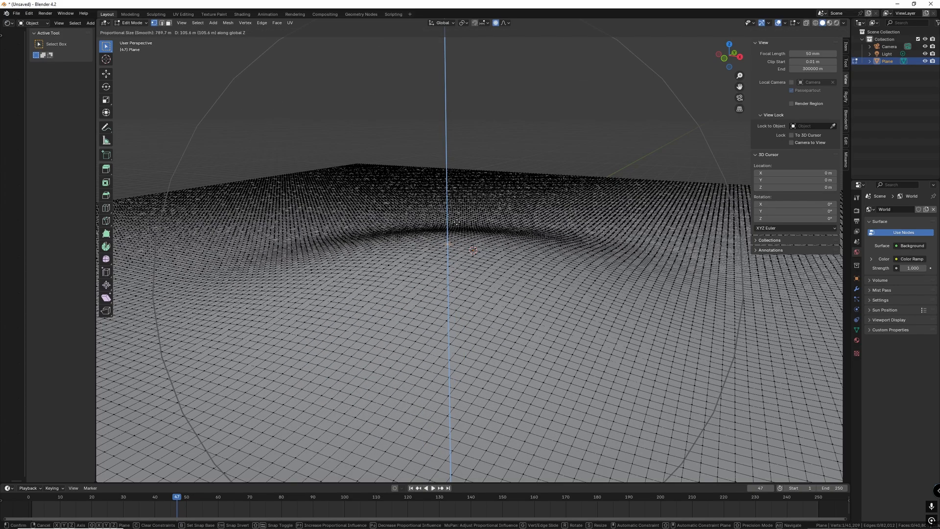
{"action": "left_click", "coordinate": [486, 230]}
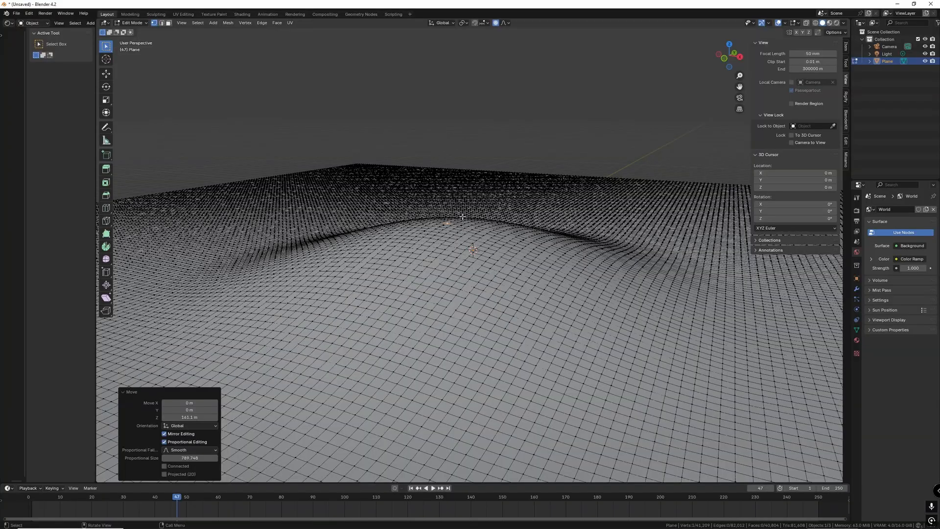
Circle-select a patch of vertices beside the hill and raise it about 44.6 m along Z with a smaller proportional size.
{"action": "key", "text": "shift+grave"}
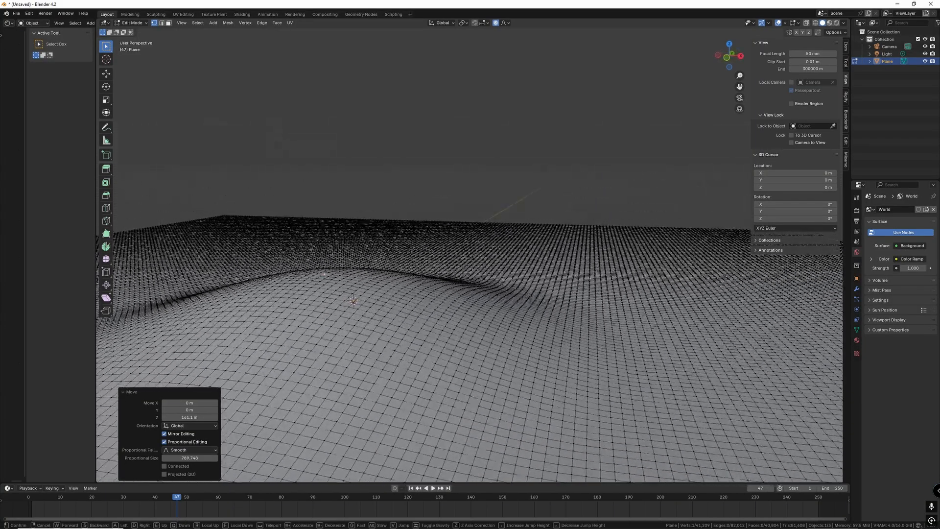
{"action": "key", "text": "w"}
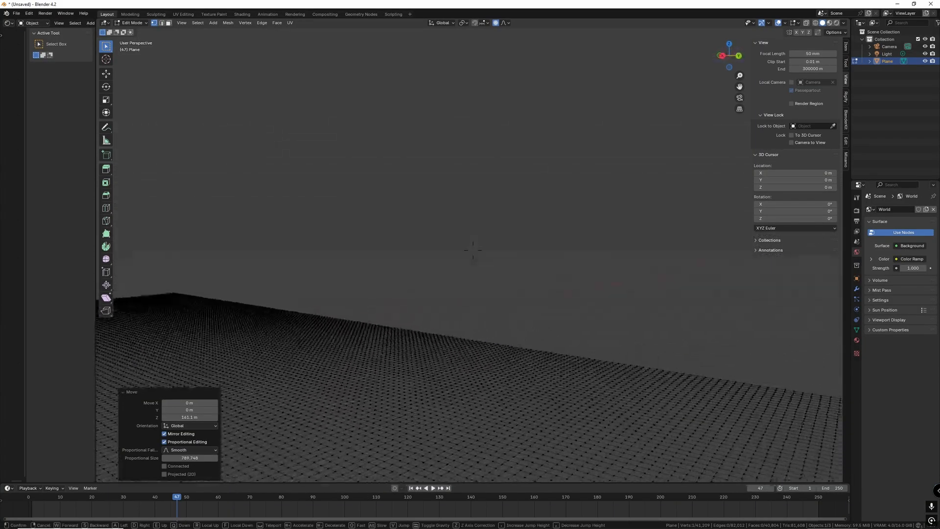
{"action": "key", "text": "w"}
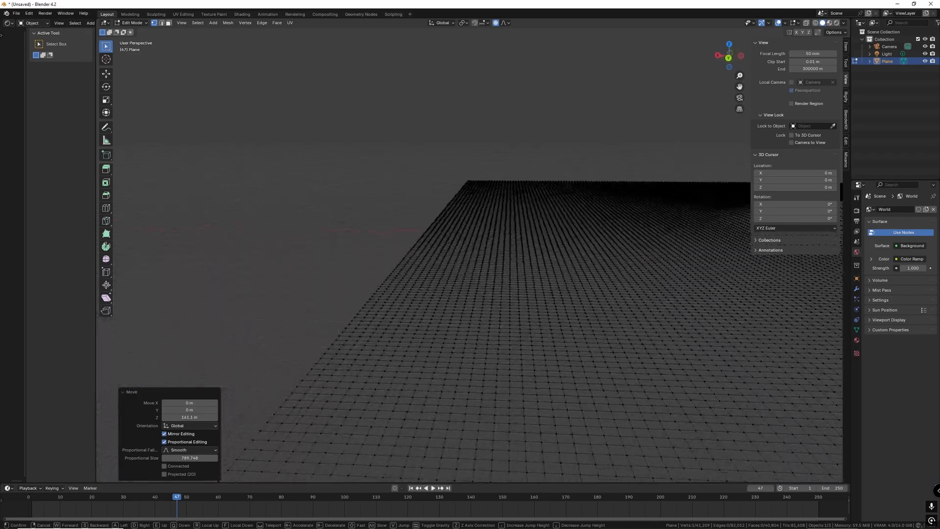
{"action": "left_click", "coordinate": [463, 214]}
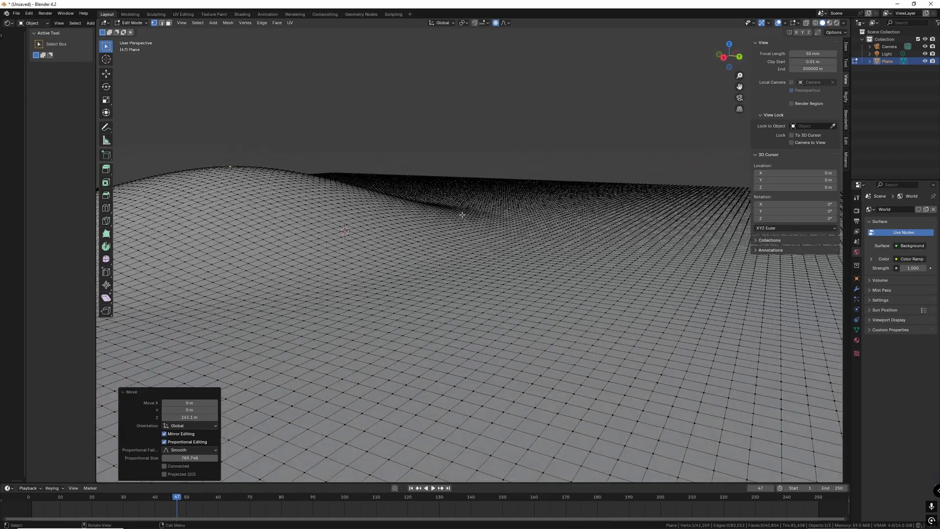
{"action": "key", "text": "c"}
{"action": "mouse_move", "coordinate": [456, 267]}
{"action": "left_mouse_down"}
{"action": "mouse_move", "coordinate": [534, 291]}
{"action": "mouse_move", "coordinate": [406, 326]}
{"action": "mouse_move", "coordinate": [486, 312]}
{"action": "mouse_move", "coordinate": [509, 289]}
{"action": "left_mouse_up"}
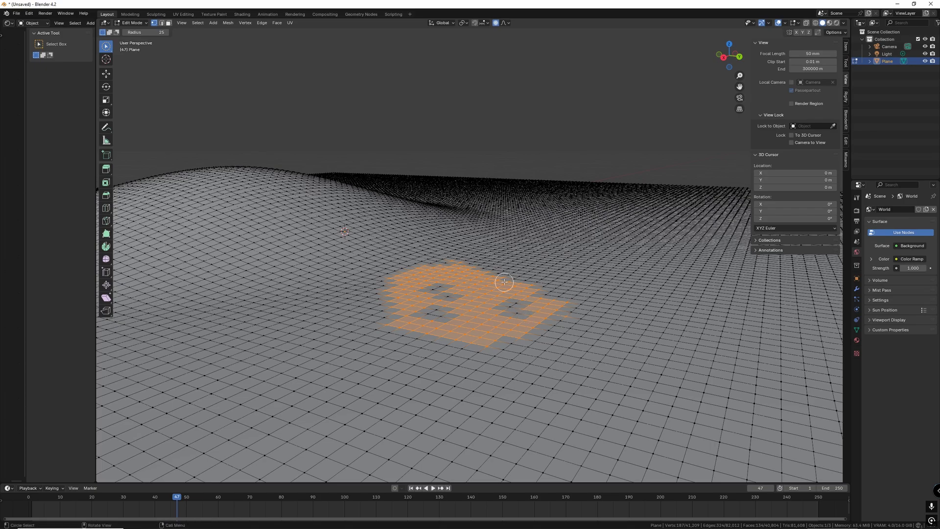
{"action": "key", "text": "g"}
{"action": "key", "text": "z"}
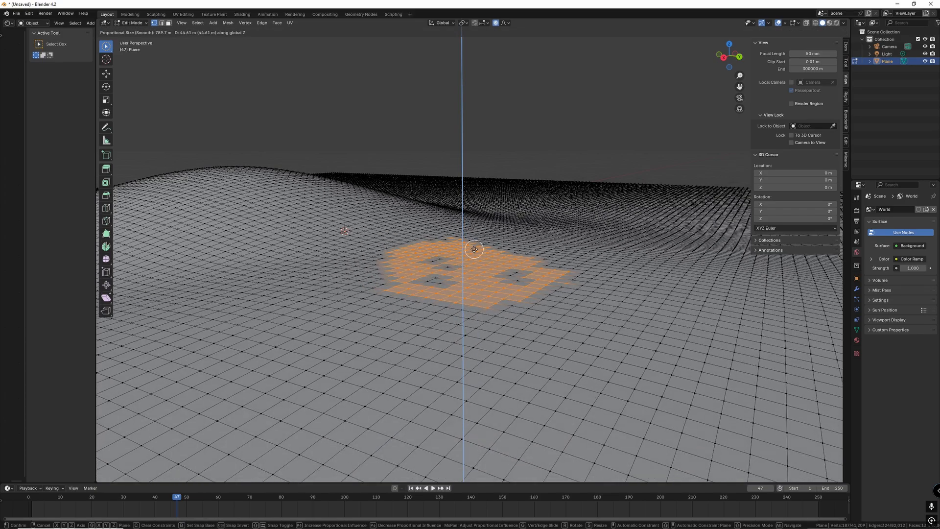
{"action": "left_click", "coordinate": [474, 250]}
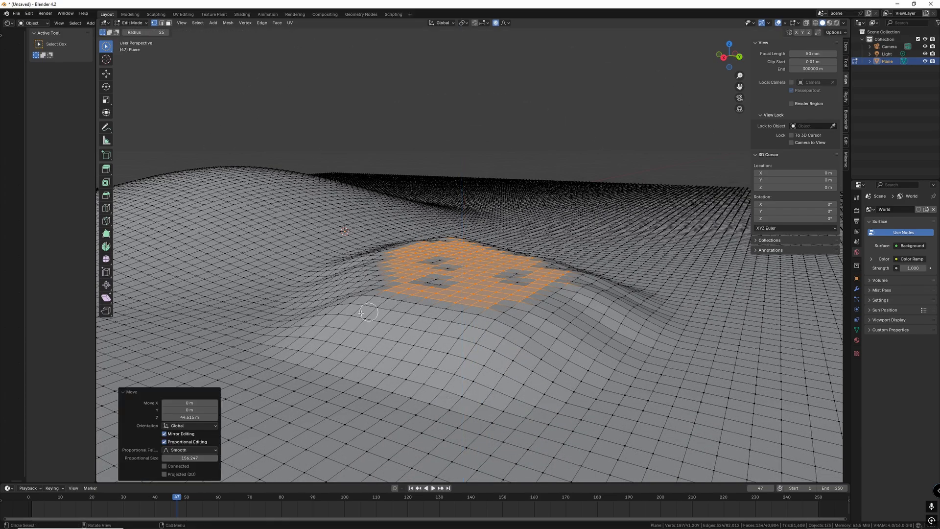
Circle-select a compact patch of vertices on the flat ground in front of the hills.
{"action": "mouse_move", "coordinate": [334, 317]}
{"action": "left_mouse_down"}
{"action": "mouse_move", "coordinate": [305, 389]}
{"action": "mouse_move", "coordinate": [395, 349]}
{"action": "left_mouse_up"}
{"action": "scroll", "coordinate": [395, 349], "scroll_direction": "down", "scroll_amount": 10}
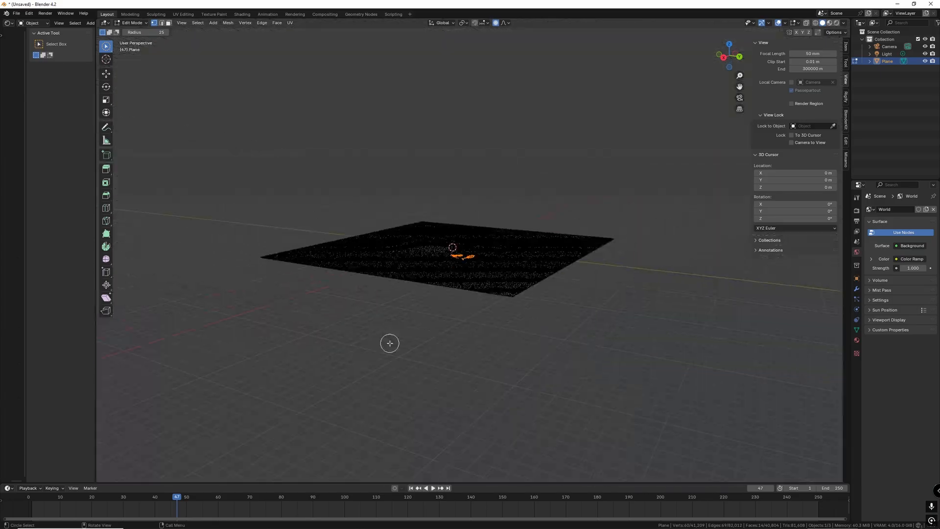
{"action": "scroll", "coordinate": [391, 341], "scroll_direction": "up", "scroll_amount": 8}
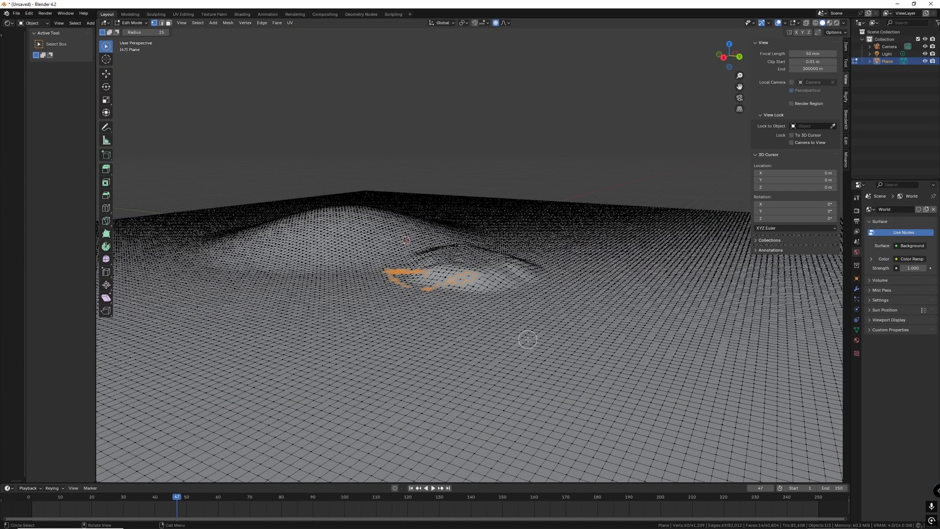
{"action": "key", "text": "shift+grave"}
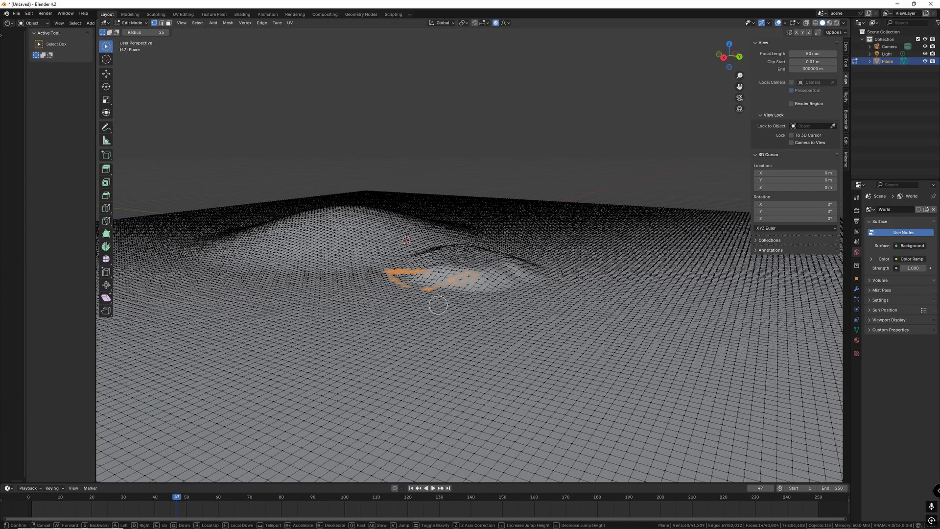
{"action": "key", "text": "Escape"}
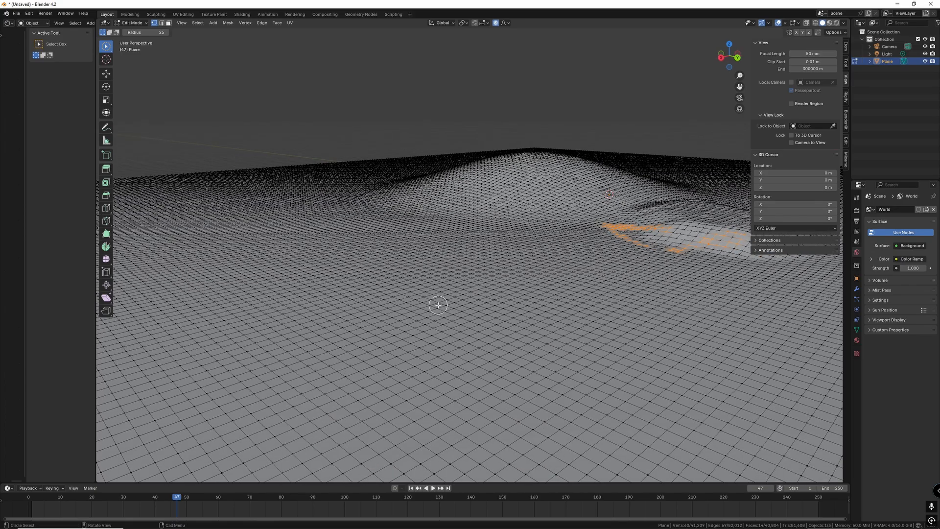
{"action": "mouse_move", "coordinate": [410, 319]}
{"action": "left_mouse_down"}
{"action": "mouse_move", "coordinate": [399, 311]}
{"action": "mouse_move", "coordinate": [427, 309]}
{"action": "mouse_move", "coordinate": [440, 323]}
{"action": "mouse_move", "coordinate": [397, 332]}
{"action": "mouse_move", "coordinate": [364, 313]}
{"action": "mouse_move", "coordinate": [417, 294]}
{"action": "mouse_move", "coordinate": [449, 312]}
{"action": "mouse_move", "coordinate": [446, 329]}
{"action": "mouse_move", "coordinate": [409, 340]}
{"action": "mouse_move", "coordinate": [373, 304]}
{"action": "mouse_move", "coordinate": [386, 296]}
{"action": "left_mouse_up"}
{"action": "key", "text": "Escape"}
{"action": "key", "text": "c"}
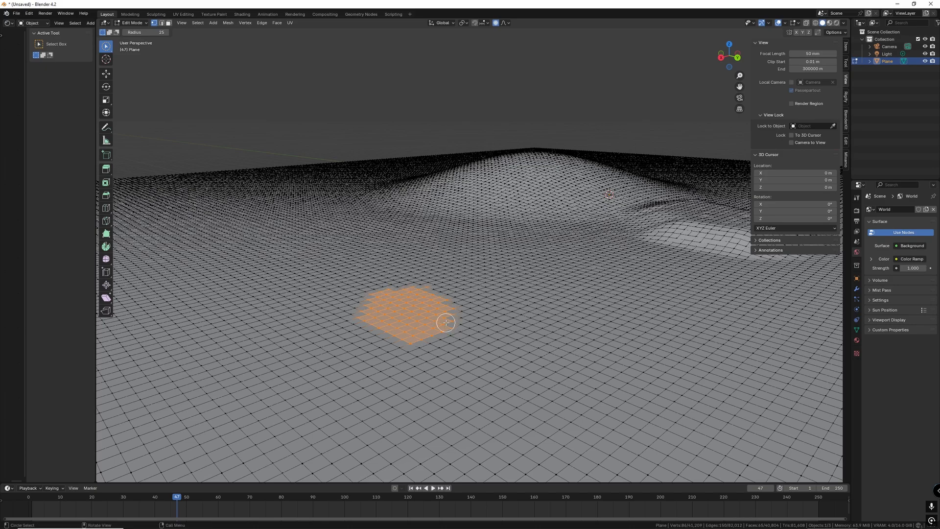
{"action": "key", "text": "Escape"}
Add a particle system of type Hair to the plane and return to Object Mode.
{"action": "left_click", "coordinate": [856, 299]}
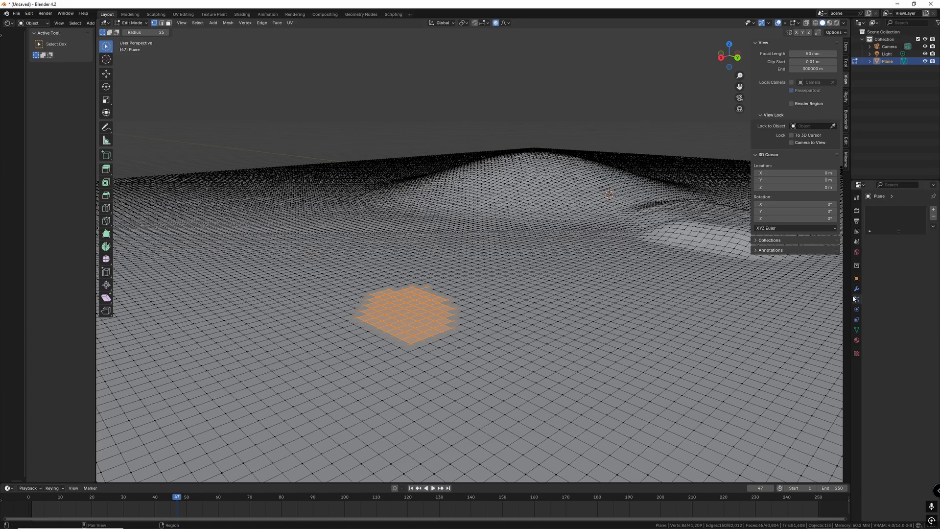
{"action": "left_click", "coordinate": [933, 209]}
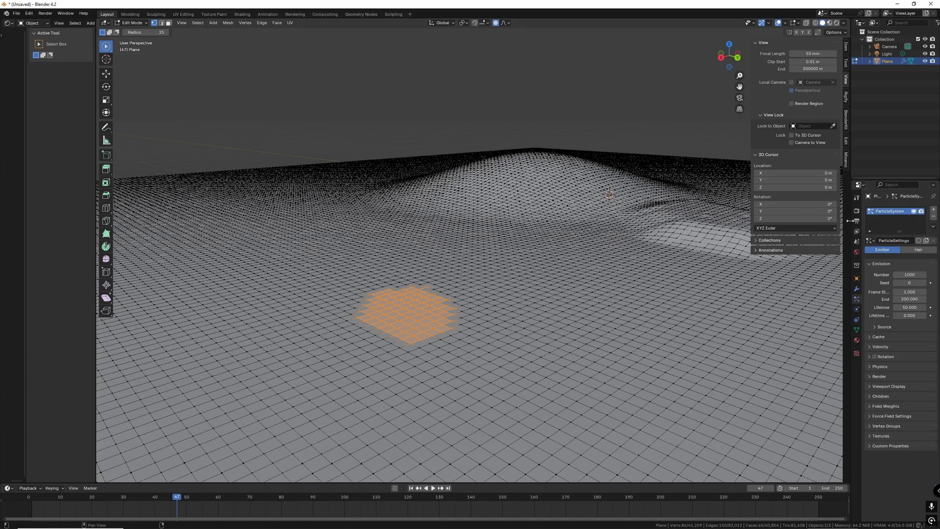
{"action": "left_click_drag", "start_coordinate": [851, 223], "coordinate": [793, 225]}
{"action": "left_click", "coordinate": [900, 250]}
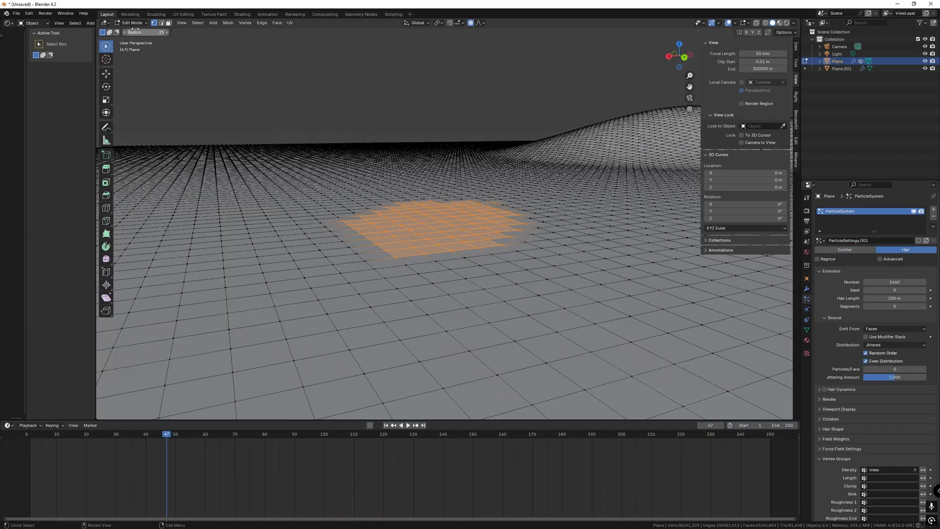
{"action": "left_click", "coordinate": [132, 23]}
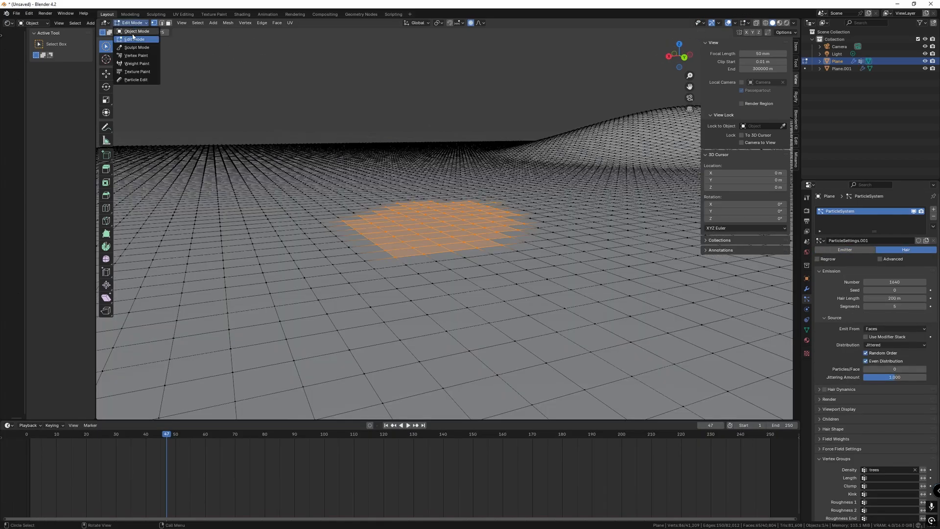
{"action": "left_click", "coordinate": [133, 32]}
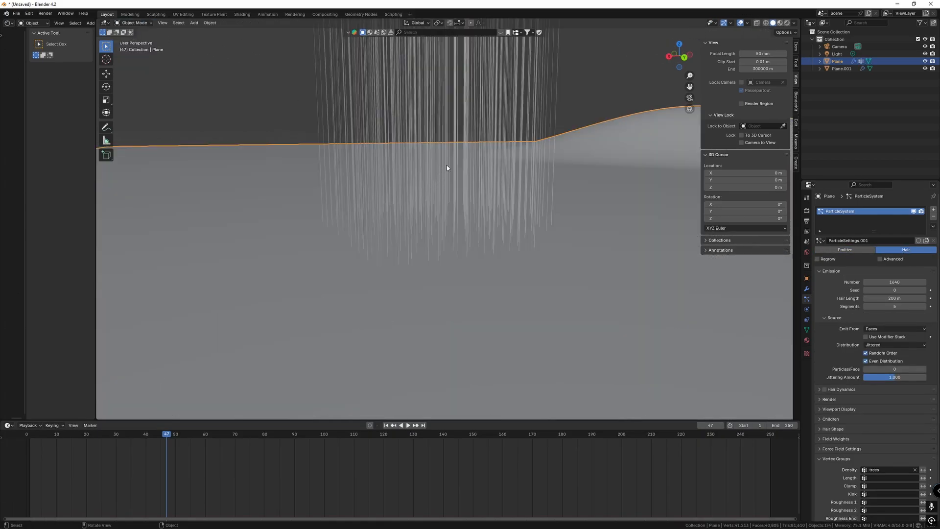
Examine the hair strands on the terrain patch and the particle system's settings, including the trees density vertex group.
{"action": "middle_click_drag", "start_coordinate": [446, 168], "coordinate": [437, 185]}
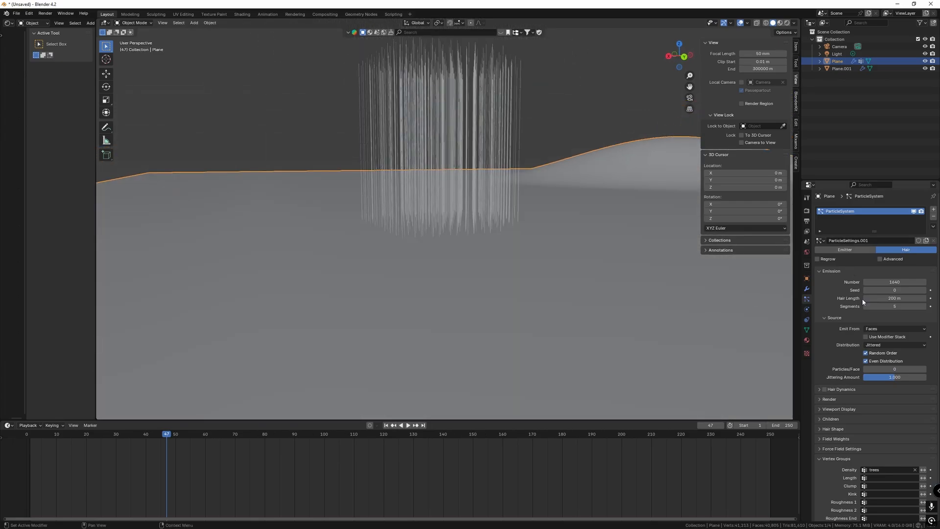
{"action": "scroll", "coordinate": [863, 302], "scroll_direction": "down", "scroll_amount": 2}
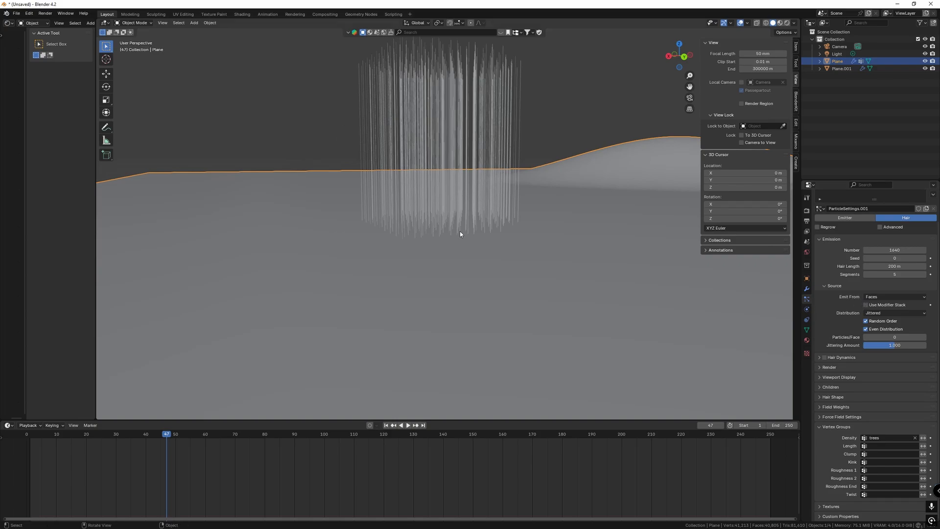
{"action": "left_click", "coordinate": [133, 22]}
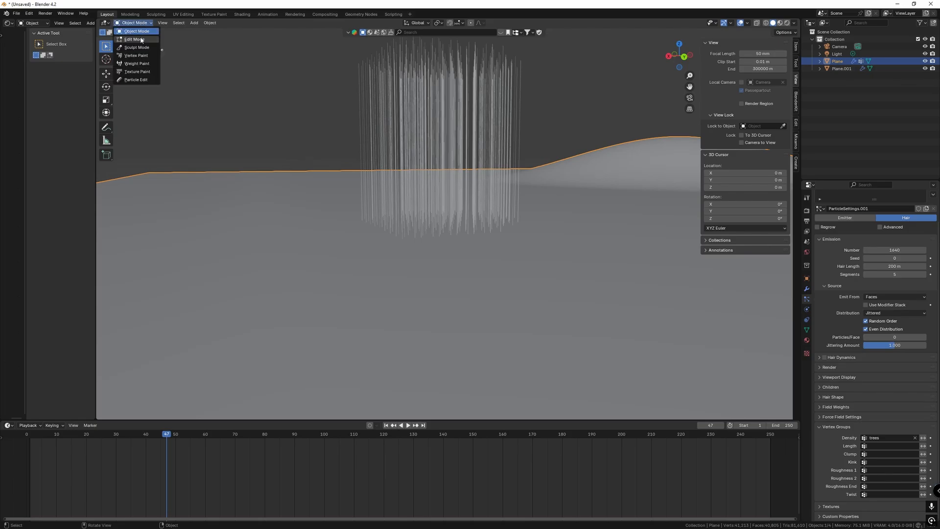
{"action": "left_click", "coordinate": [131, 40]}
{"action": "left_click", "coordinate": [133, 22]}
{"action": "left_click", "coordinate": [131, 31]}
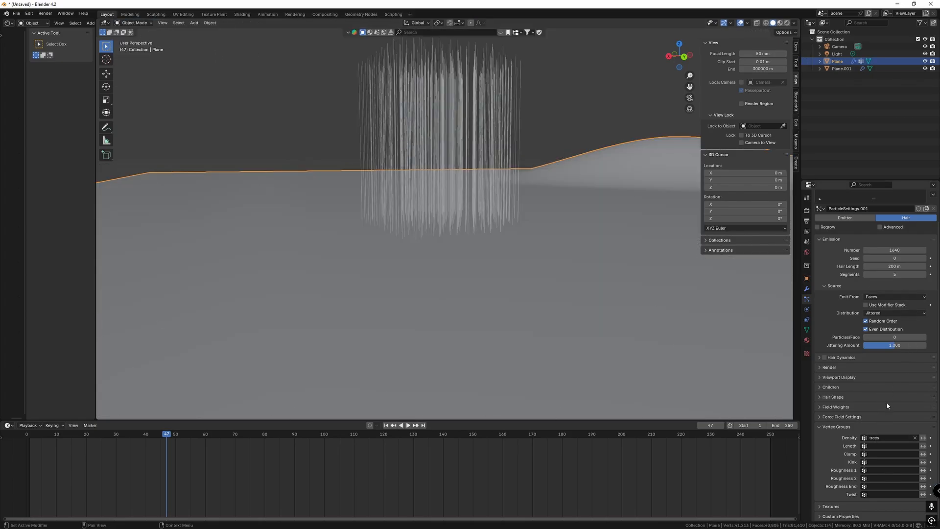
{"action": "scroll", "coordinate": [886, 401], "scroll_direction": "up", "scroll_amount": 2}
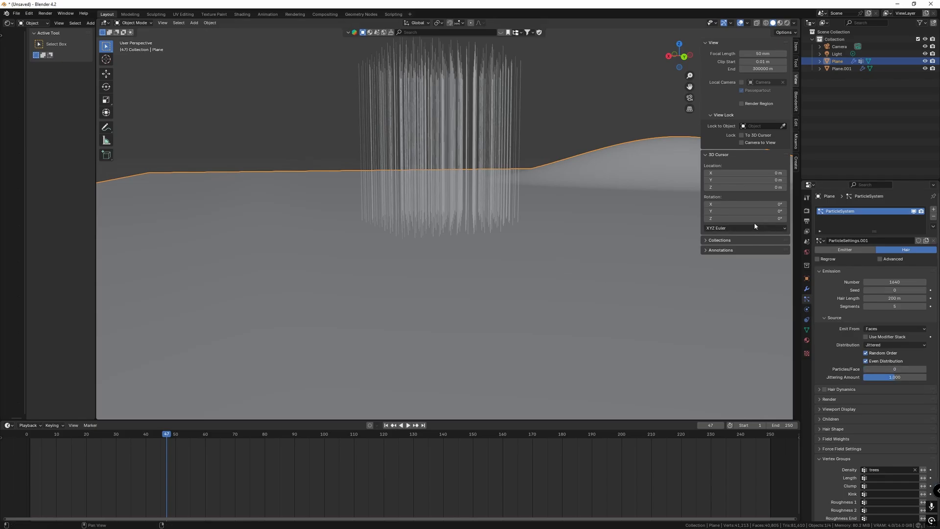
{"action": "middle_click_drag", "start_coordinate": [519, 206], "coordinate": [486, 217]}
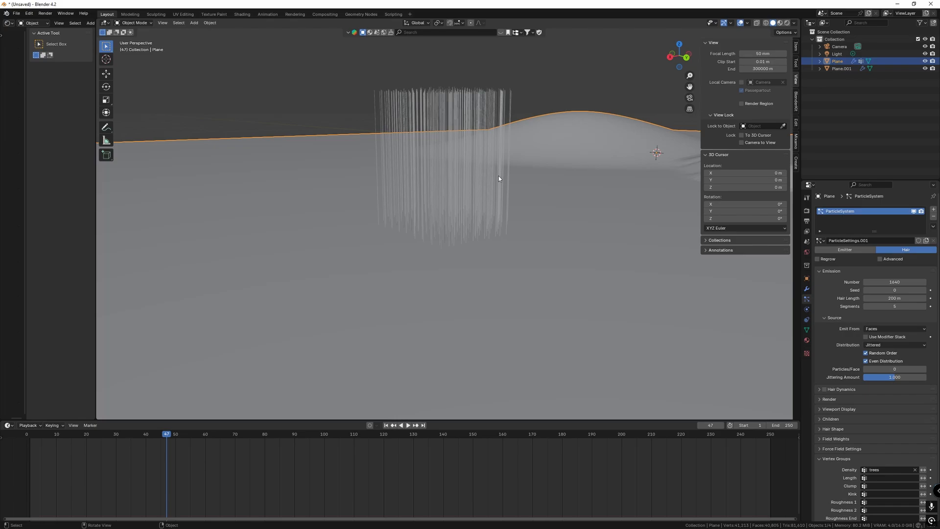
{"action": "mouse_move", "coordinate": [491, 181]}
{"action": "middle_mouse_down"}
{"action": "mouse_move", "coordinate": [478, 189]}
{"action": "mouse_move", "coordinate": [486, 184]}
{"action": "middle_mouse_up"}
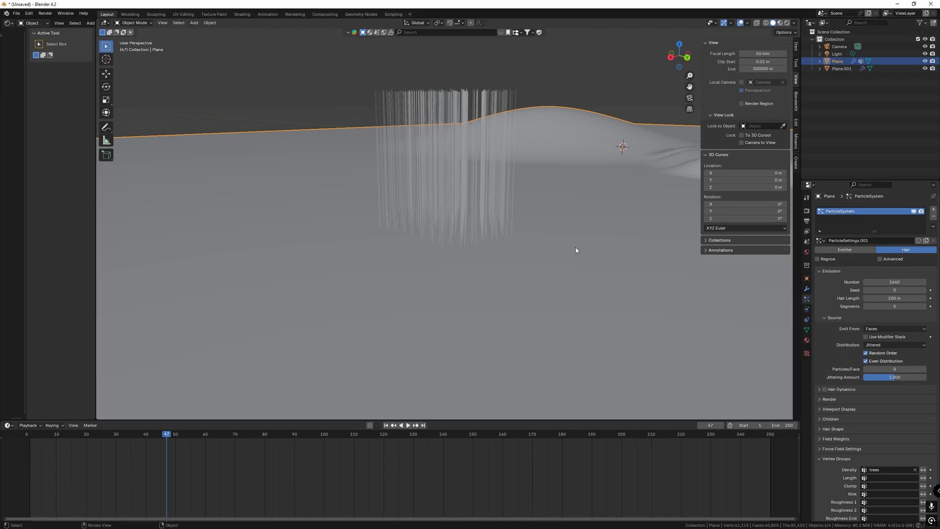
{"action": "middle_click_drag", "start_coordinate": [577, 254], "coordinate": [550, 239]}
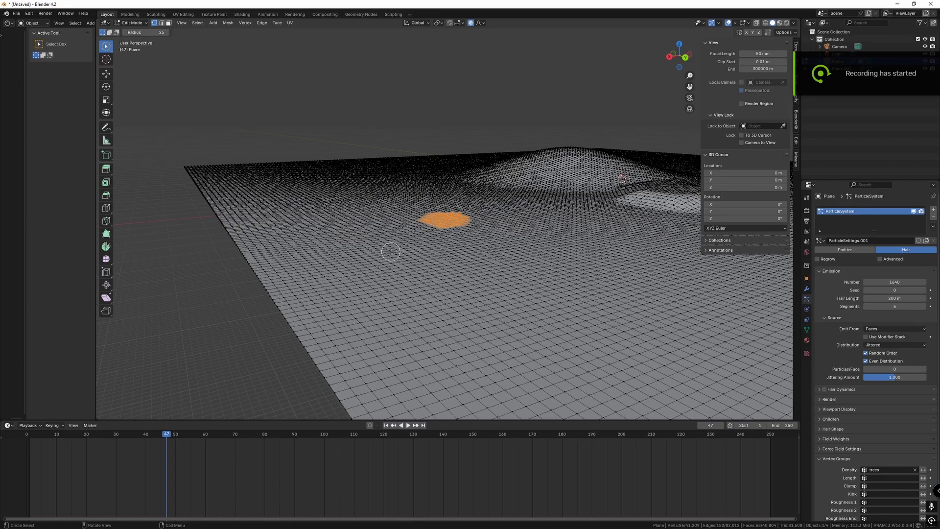
Extend the vertex selection with a diagonal strip in front of the patch, assign it to the trees vertex group, and return to Object Mode.
{"action": "mouse_move", "coordinate": [389, 249]}
{"action": "left_mouse_down"}
{"action": "mouse_move", "coordinate": [408, 291]}
{"action": "mouse_move", "coordinate": [441, 297]}
{"action": "left_mouse_up"}
{"action": "key", "text": "ctrl+z"}
{"action": "mouse_move", "coordinate": [368, 254]}
{"action": "left_mouse_down", "text": "shift"}
{"action": "mouse_move", "coordinate": [408, 300]}
{"action": "mouse_move", "coordinate": [372, 252]}
{"action": "mouse_move", "coordinate": [372, 273]}
{"action": "mouse_move", "coordinate": [485, 330]}
{"action": "mouse_move", "coordinate": [379, 267]}
{"action": "mouse_move", "coordinate": [510, 321]}
{"action": "mouse_move", "coordinate": [371, 262]}
{"action": "left_mouse_up", "text": "shift"}
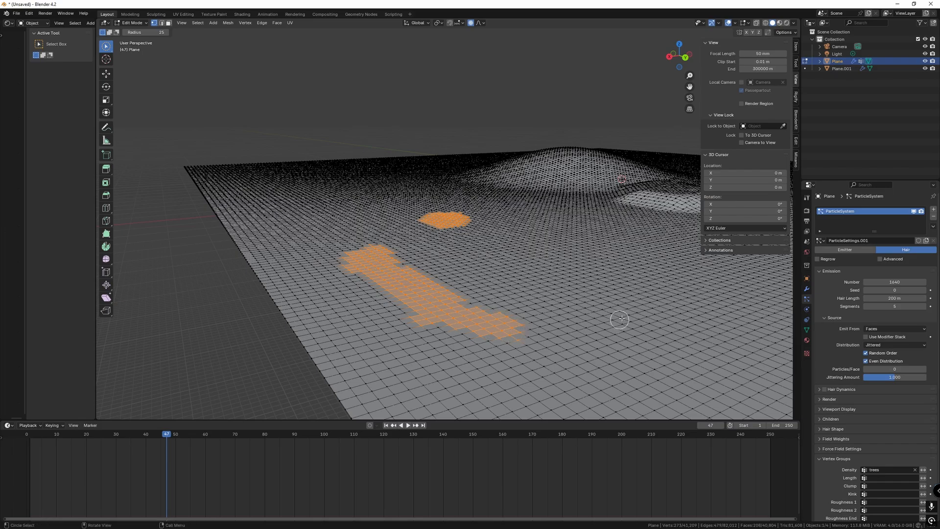
{"action": "left_click_drag", "start_coordinate": [797, 225], "coordinate": [784, 225]}
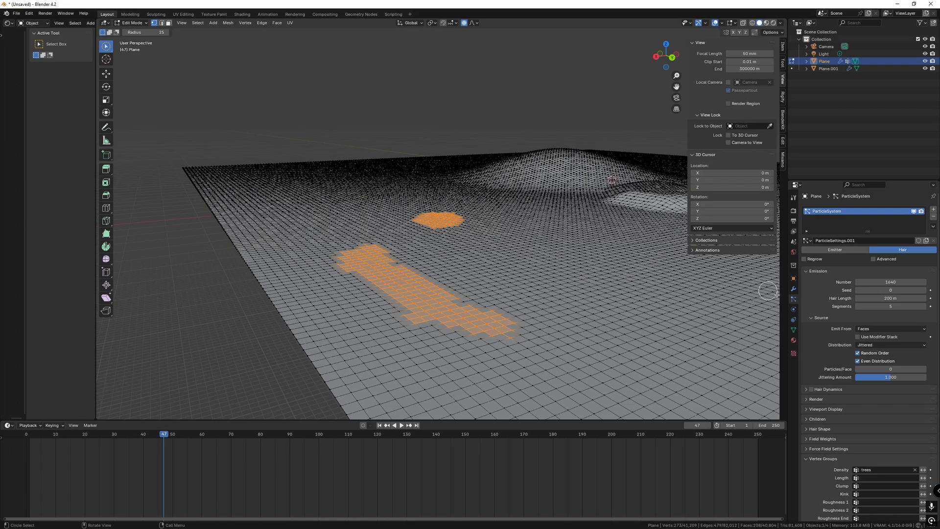
{"action": "left_click", "coordinate": [793, 330]}
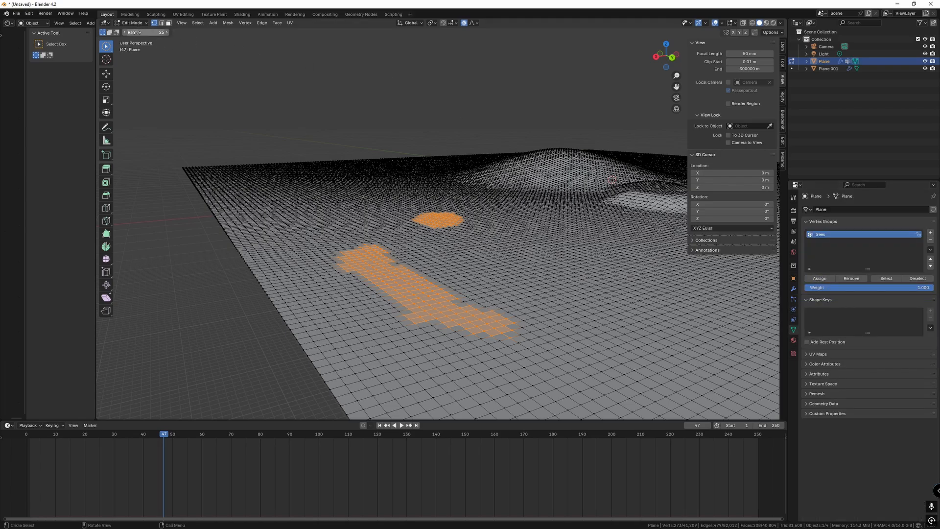
{"action": "left_click", "coordinate": [130, 14]}
{"action": "left_click", "coordinate": [106, 15]}
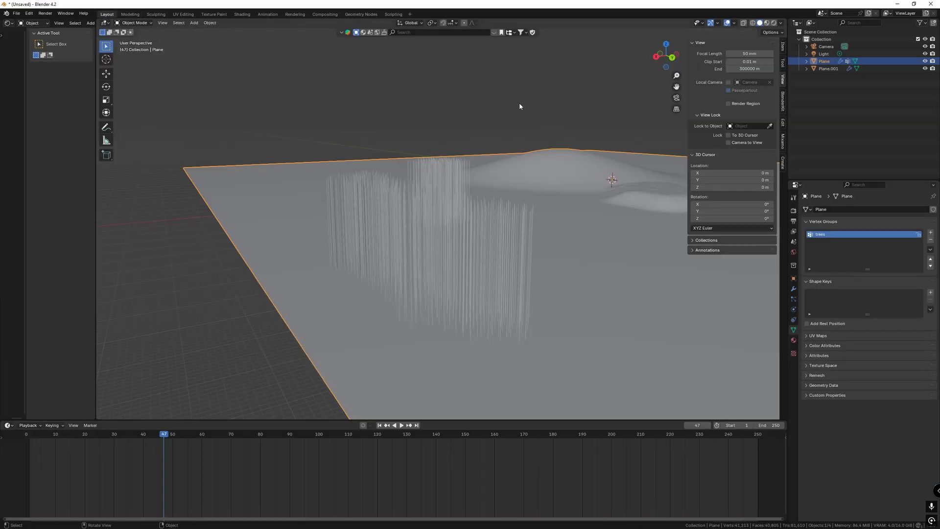
Return to Edit Mode, deselect everything, and circle-select another patch of vertices on the flat foreground.
{"action": "middle_click_drag", "start_coordinate": [518, 105], "coordinate": [485, 102]}
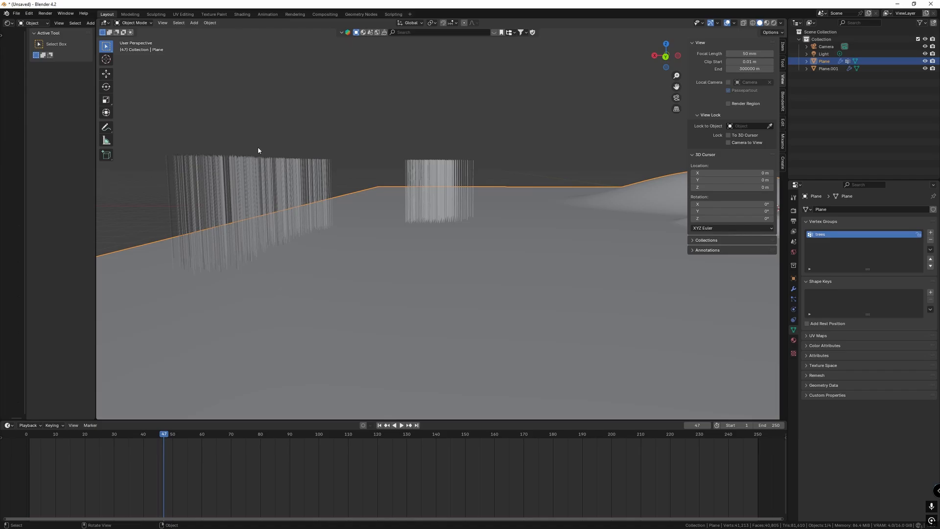
{"action": "left_click", "coordinate": [132, 22]}
{"action": "left_click", "coordinate": [138, 39]}
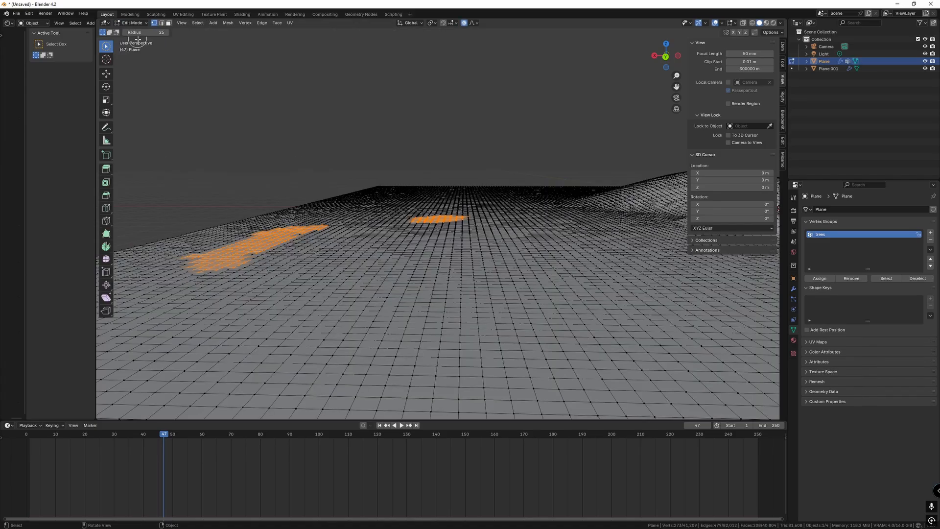
{"action": "key", "text": "alt+a"}
{"action": "left_click_drag", "start_coordinate": [392, 309], "coordinate": [477, 326]}
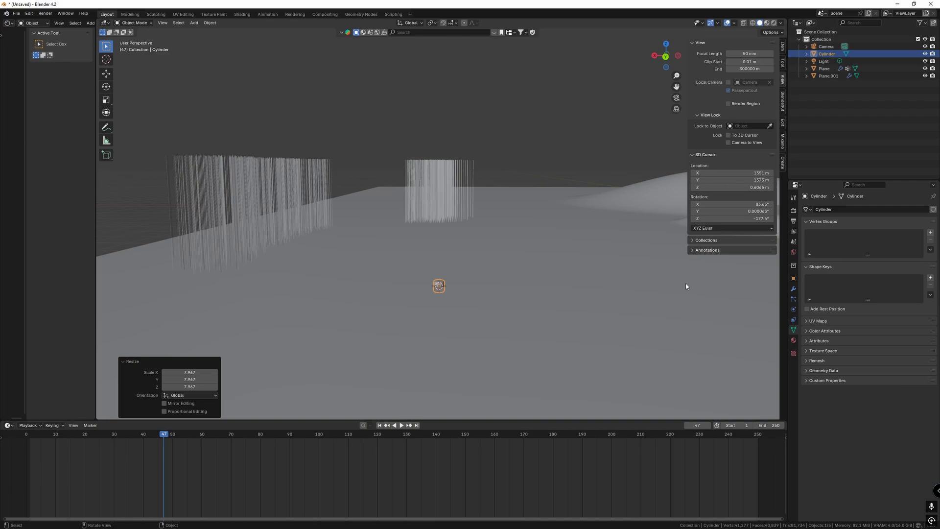
Raise the cylinder about 15.4 m along Z and stretch it along Z by a factor of about 5.24.
{"action": "key", "text": "g"}
{"action": "key", "text": "z"}
{"action": "left_click", "coordinate": [687, 280]}
{"action": "key", "text": "s"}
{"action": "key", "text": "z"}
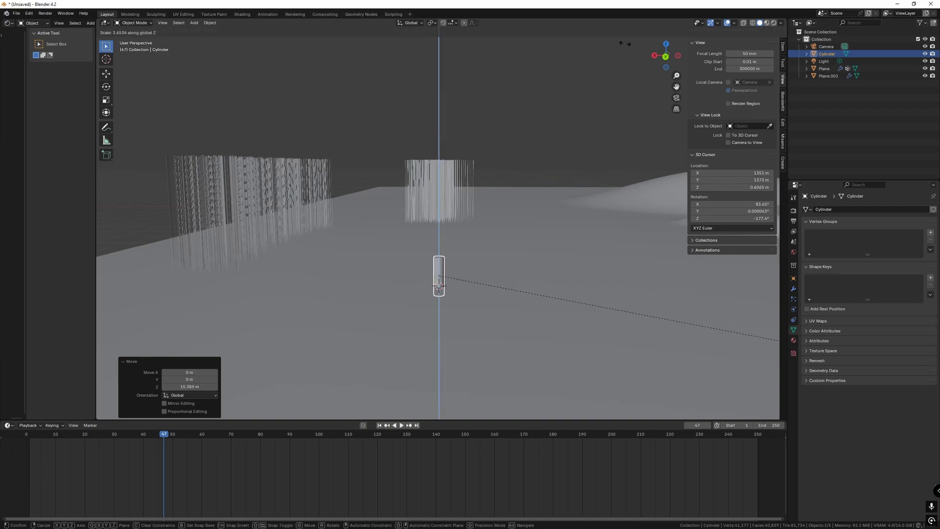
{"action": "left_click", "coordinate": [323, 79]}
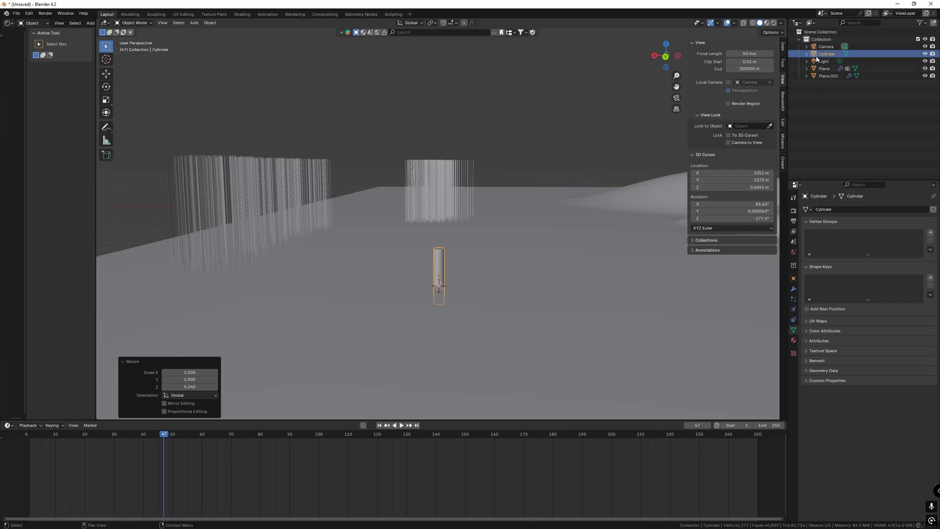
Render the plane's hair particles as Object, using the cylinder as the instance object.
{"action": "left_click", "coordinate": [398, 342]}
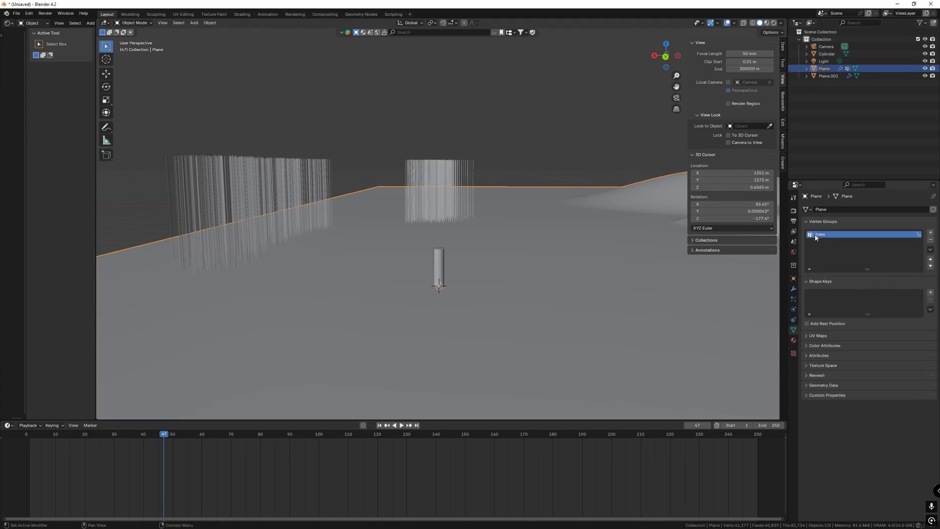
{"action": "left_click", "coordinate": [794, 299]}
{"action": "scroll", "coordinate": [880, 337], "scroll_direction": "down", "scroll_amount": 2}
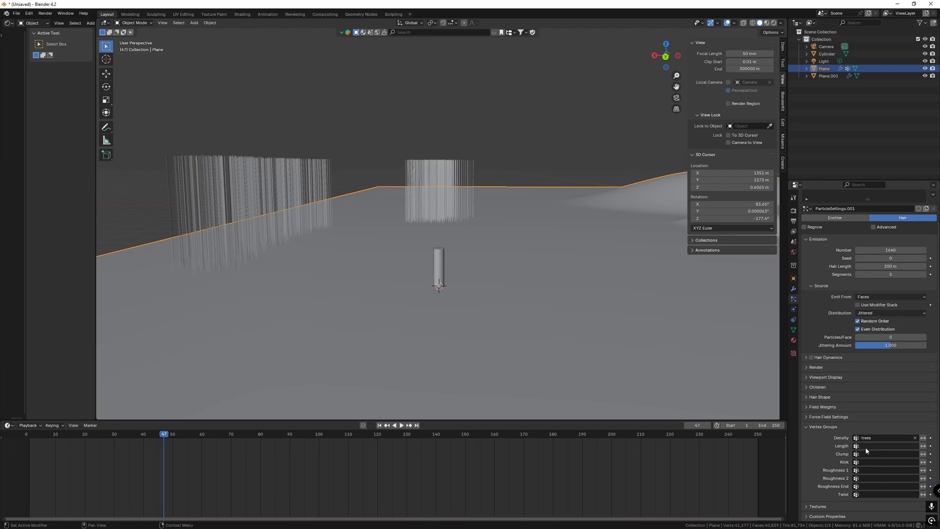
{"action": "scroll", "coordinate": [865, 448], "scroll_direction": "up", "scroll_amount": 2}
{"action": "scroll", "coordinate": [869, 421], "scroll_direction": "down", "scroll_amount": 2}
{"action": "left_click", "coordinate": [806, 367]}
{"action": "left_click", "coordinate": [890, 378]}
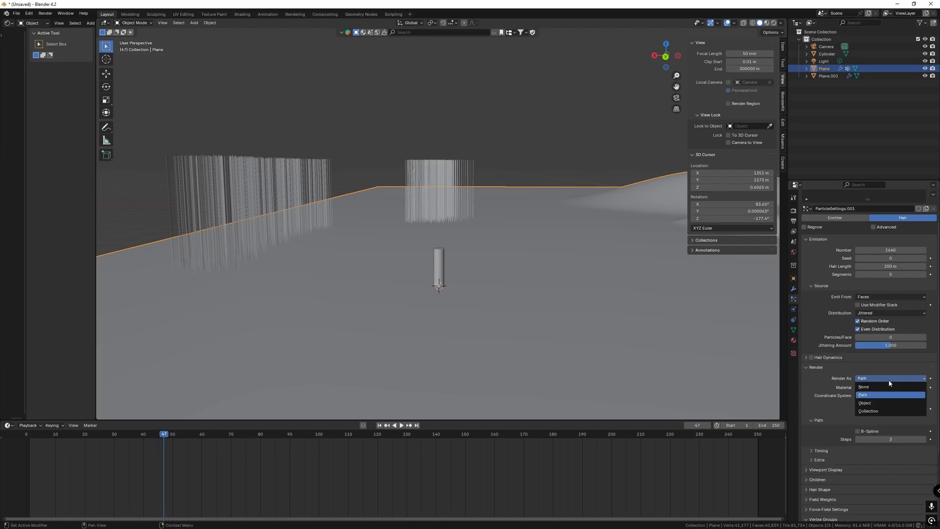
{"action": "left_click", "coordinate": [866, 402]}
{"action": "left_click", "coordinate": [922, 431]}
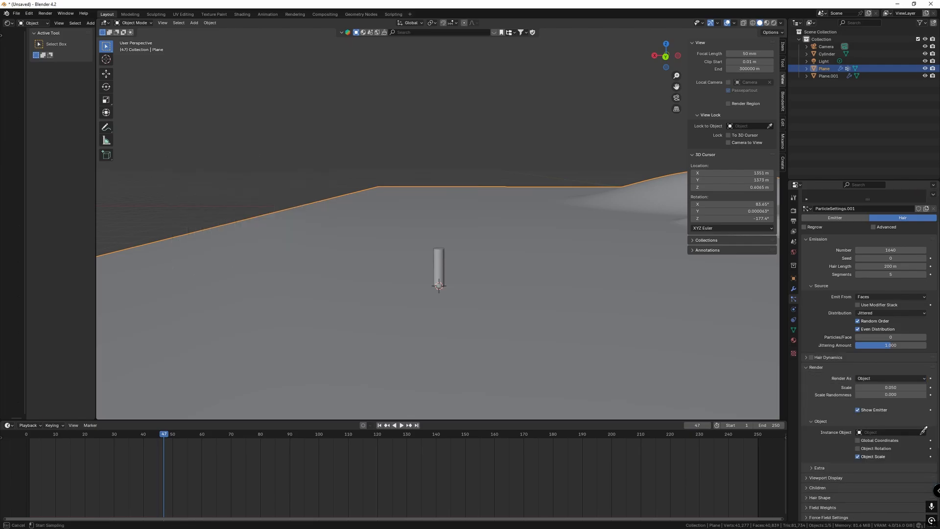
{"action": "left_click", "coordinate": [827, 54]}
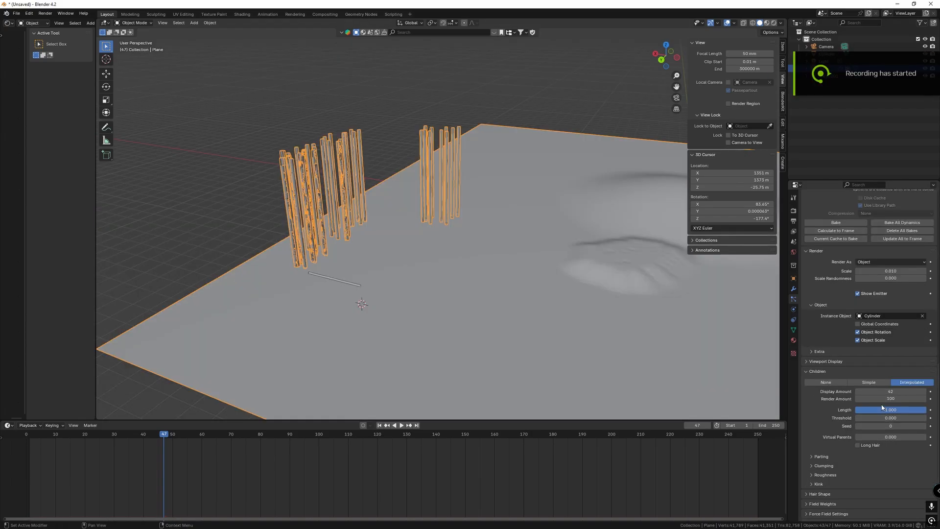
Set the display amount of the interpolated child particles to 34.
{"action": "mouse_move", "coordinate": [871, 392]}
{"action": "left_mouse_down"}
{"action": "mouse_move", "coordinate": [911, 391]}
{"action": "mouse_move", "coordinate": [865, 391]}
{"action": "left_mouse_up"}
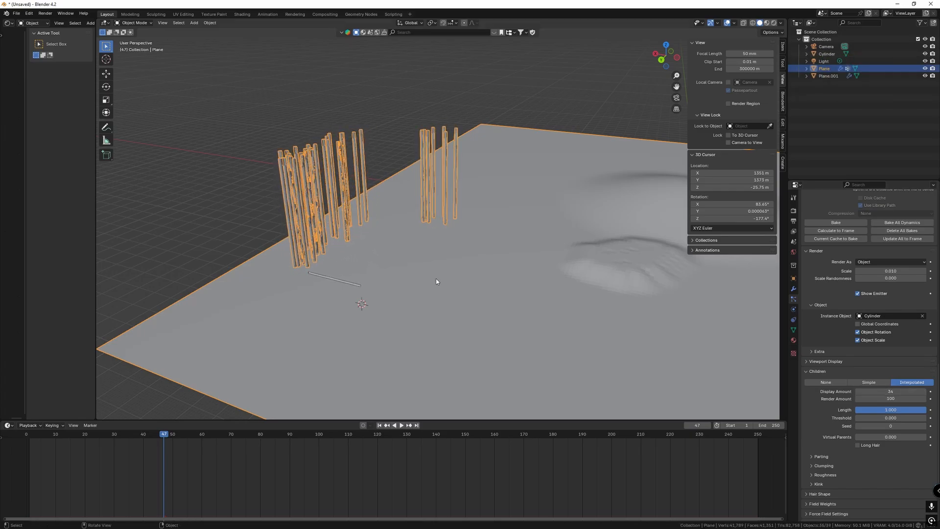
Switch the plane to Edit Mode and circle-select a round patch of faces beside the scattered trunks.
{"action": "left_click", "coordinate": [133, 23]}
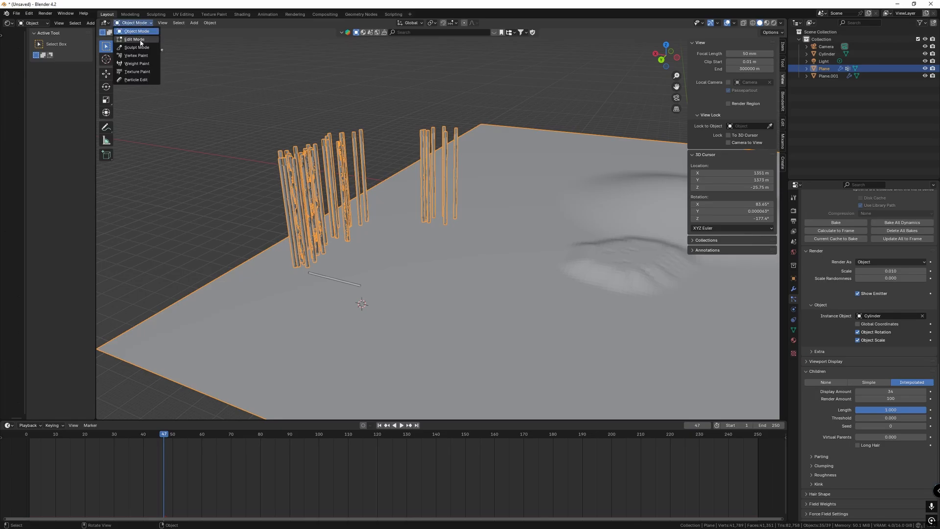
{"action": "left_click", "coordinate": [135, 39]}
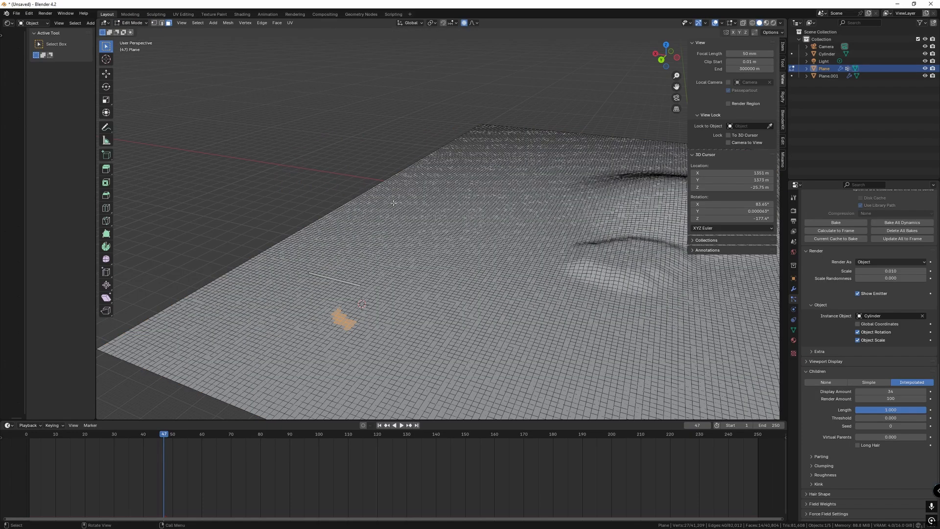
{"action": "left_click", "coordinate": [371, 258]}
{"action": "key", "text": "c"}
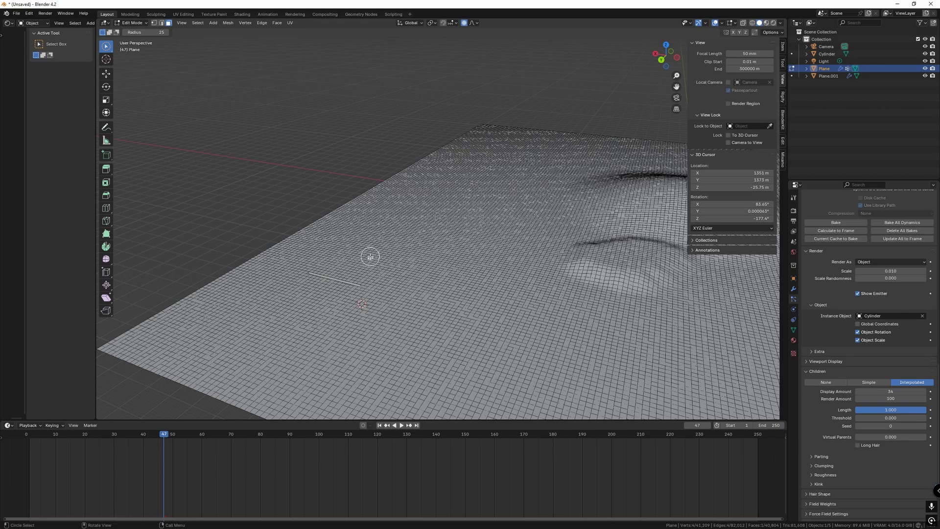
{"action": "mouse_move", "coordinate": [370, 256]}
{"action": "left_mouse_down"}
{"action": "mouse_move", "coordinate": [361, 259]}
{"action": "mouse_move", "coordinate": [371, 254]}
{"action": "left_mouse_up"}
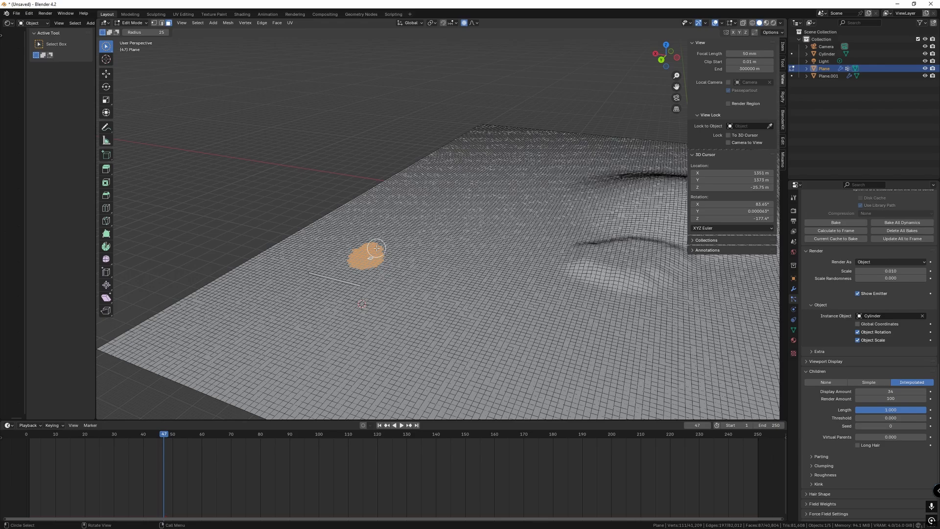
Raise the selected faces about 140 m along Z with a proportional size of about 189 m, and return to Object Mode.
{"action": "key", "text": "g"}
{"action": "key", "text": "z"}
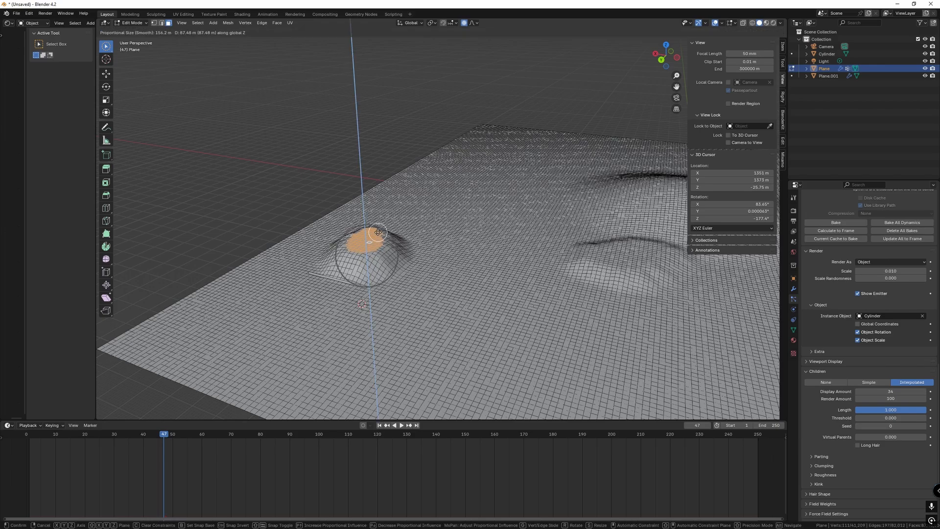
{"action": "scroll", "coordinate": [377, 226], "scroll_direction": "down", "scroll_amount": 2}
{"action": "left_click", "coordinate": [377, 226]}
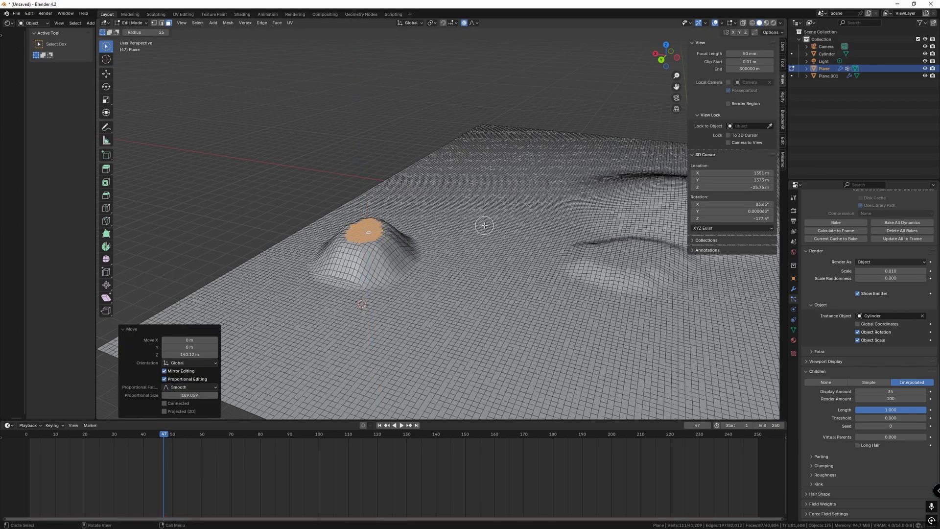
{"action": "left_click", "coordinate": [133, 23]}
{"action": "left_click", "coordinate": [136, 32]}
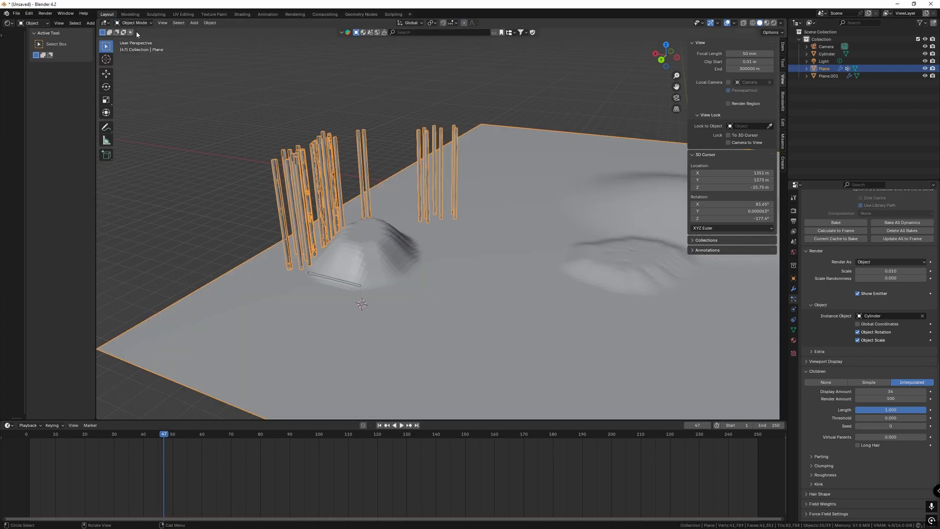
In Edit Mode, circle-select a patch of faces at the foot of the new hill, toward the terrain's edge.
{"action": "mouse_move", "coordinate": [291, 177]}
{"action": "middle_mouse_down"}
{"action": "mouse_move", "coordinate": [351, 149]}
{"action": "mouse_move", "coordinate": [337, 166]}
{"action": "mouse_move", "coordinate": [380, 175]}
{"action": "mouse_move", "coordinate": [306, 171]}
{"action": "middle_mouse_up"}
{"action": "left_click", "coordinate": [139, 24]}
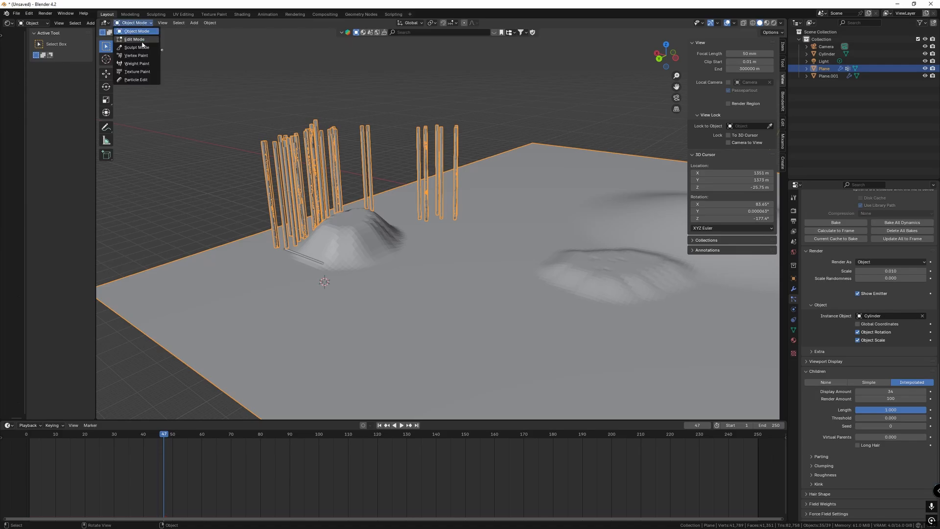
{"action": "left_click", "coordinate": [140, 39]}
{"action": "middle_click_drag", "start_coordinate": [330, 246], "coordinate": [347, 251]}
{"action": "left_click_drag", "start_coordinate": [323, 254], "coordinate": [320, 258]}
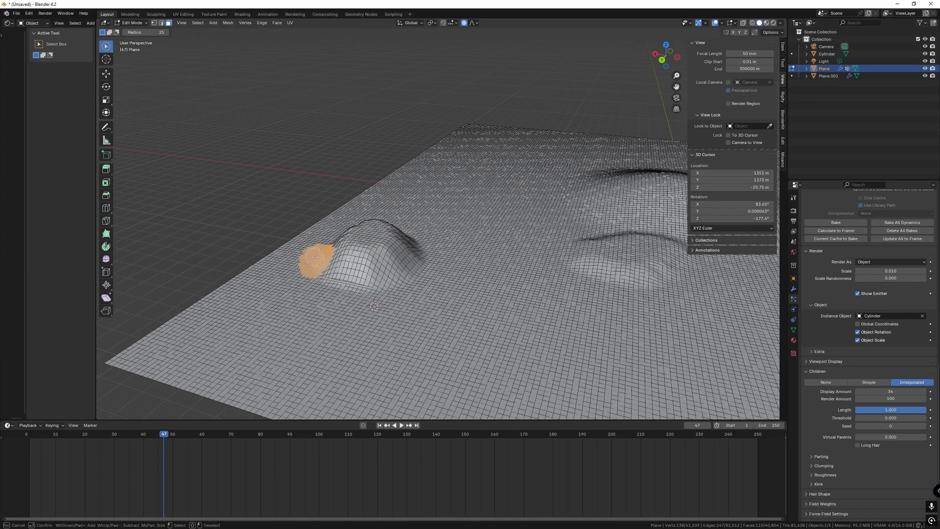
{"action": "key", "text": "Escape"}
Raise the selected faces about 99 m along Z with proportional editing and return to Object Mode.
{"action": "key", "text": "g"}
{"action": "key", "text": "z"}
{"action": "left_click", "coordinate": [313, 238]}
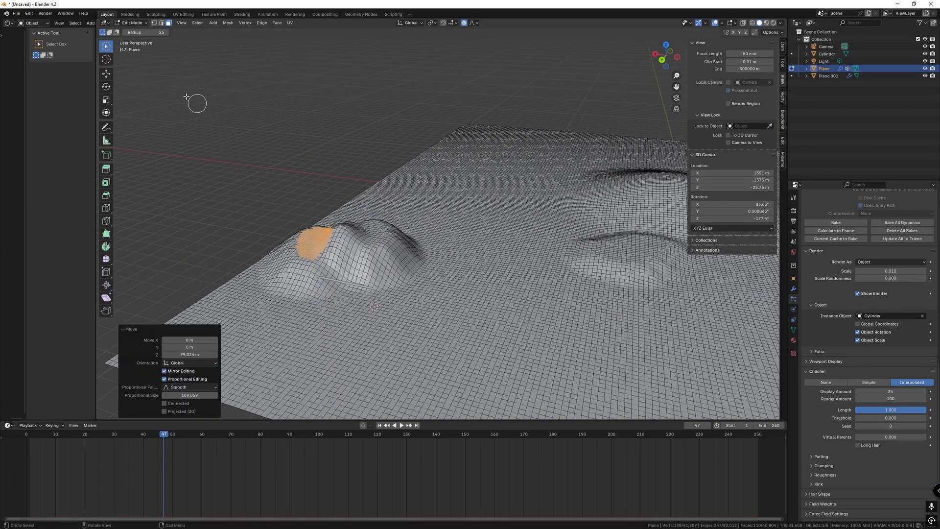
{"action": "left_click", "coordinate": [136, 23]}
{"action": "left_click", "coordinate": [137, 32]}
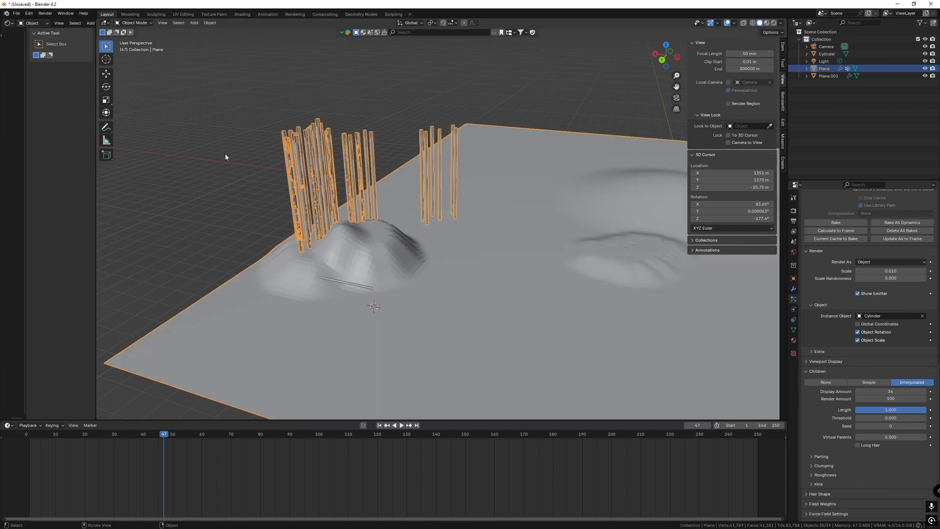
In Edit Mode, circle-select a round patch of the plane's faces on the upper slope of the hill near the terrain's edge.
{"action": "middle_click_drag", "start_coordinate": [224, 153], "coordinate": [250, 142]}
{"action": "left_click", "coordinate": [142, 24]}
{"action": "left_click", "coordinate": [136, 39]}
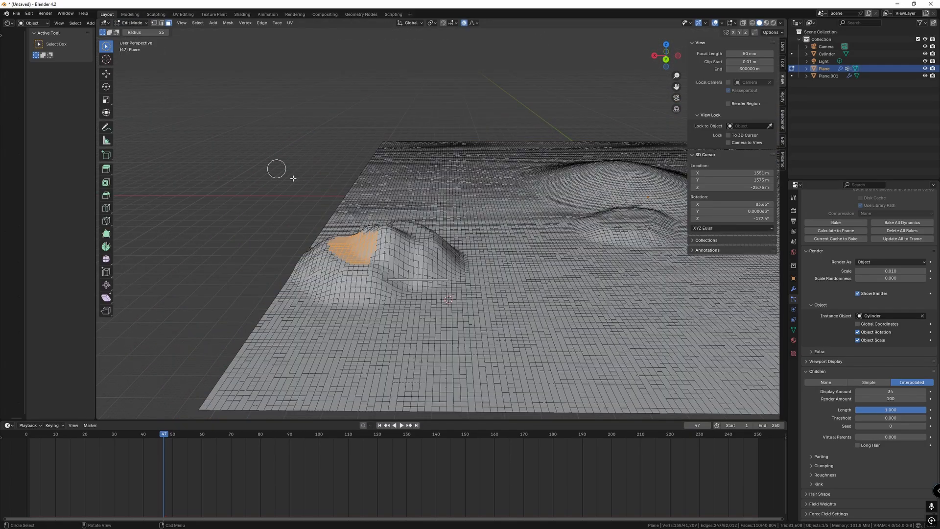
{"action": "left_click_drag", "start_coordinate": [351, 248], "coordinate": [358, 249]}
{"action": "key", "text": "Escape"}
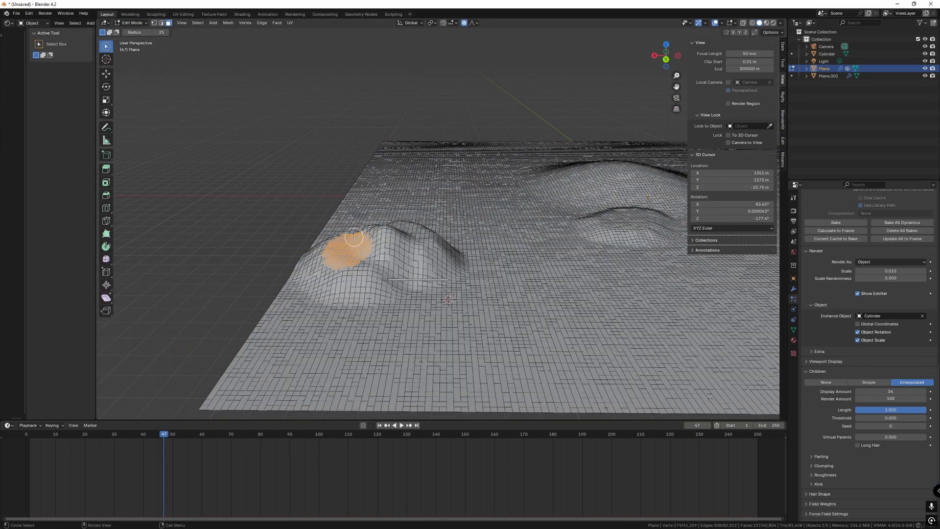
Raise the selected faces about 251 m along Z with proportional editing and return to Object Mode.
{"action": "key", "text": "g"}
{"action": "key", "text": "z"}
{"action": "left_click", "coordinate": [342, 187]}
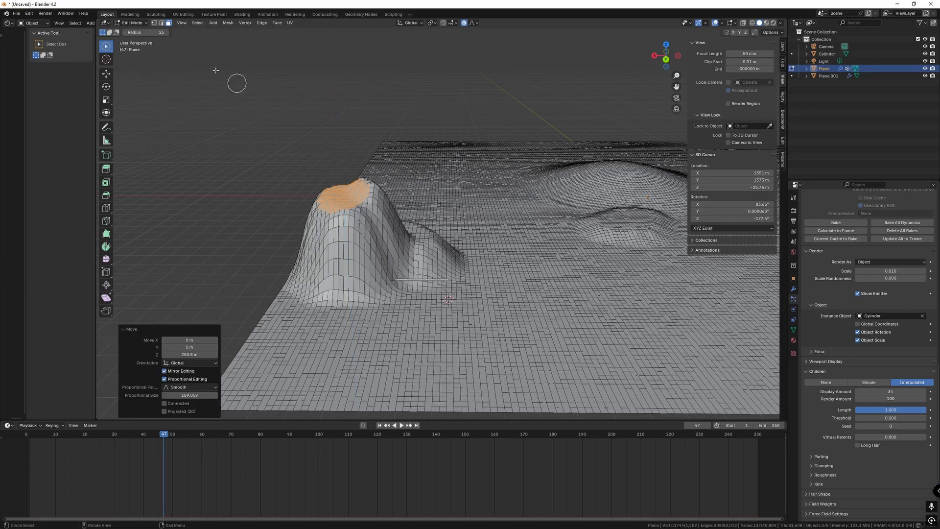
{"action": "left_click", "coordinate": [132, 23]}
{"action": "left_click", "coordinate": [137, 32]}
Examine the scattered trunks on the raised hill and the whole terrain from several sides.
{"action": "middle_click_drag", "start_coordinate": [437, 169], "coordinate": [324, 194]}
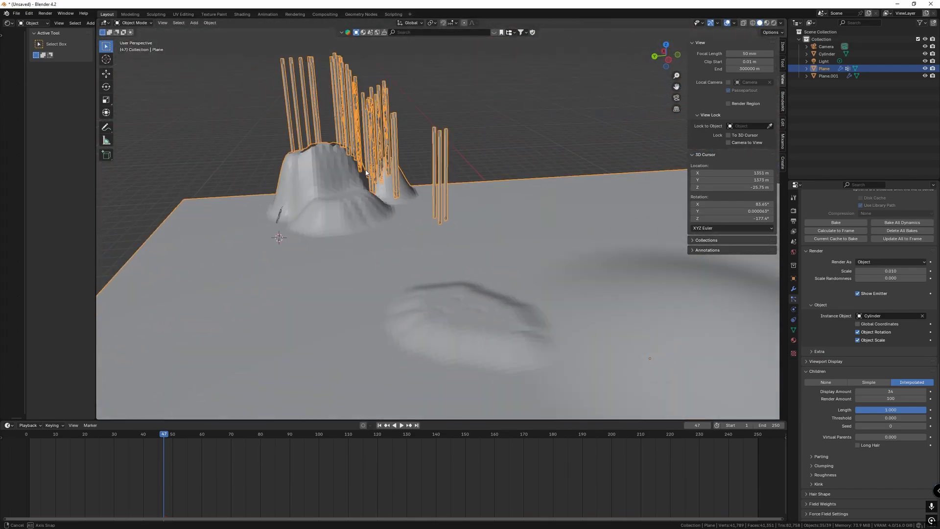
{"action": "middle_click_drag", "start_coordinate": [289, 158], "coordinate": [374, 232]}
{"action": "scroll", "coordinate": [296, 212], "scroll_direction": "up", "scroll_amount": 3}
{"action": "scroll", "coordinate": [297, 211], "scroll_direction": "down", "scroll_amount": 3}
{"action": "scroll", "coordinate": [302, 205], "scroll_direction": "down", "scroll_amount": 2}
{"action": "middle_click_drag", "start_coordinate": [545, 282], "coordinate": [469, 310], "text": "shift"}
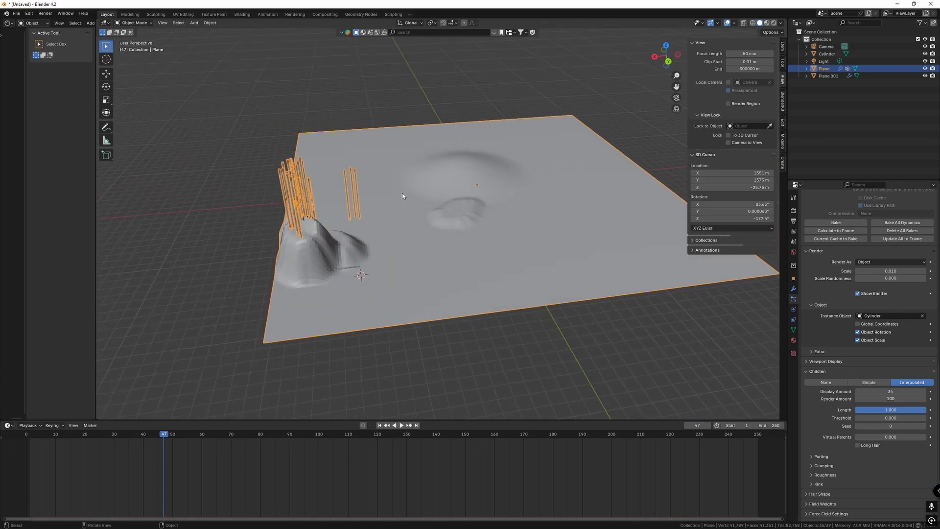
{"action": "middle_click_drag", "start_coordinate": [402, 196], "coordinate": [369, 206]}
{"action": "scroll", "coordinate": [369, 206], "scroll_direction": "up", "scroll_amount": 3}
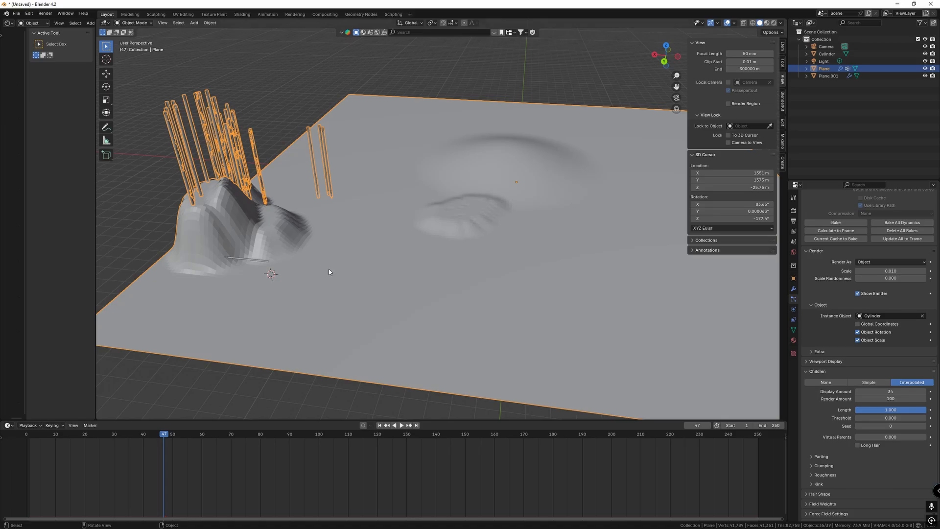
{"action": "scroll", "coordinate": [377, 207], "scroll_direction": "down", "scroll_amount": 3}
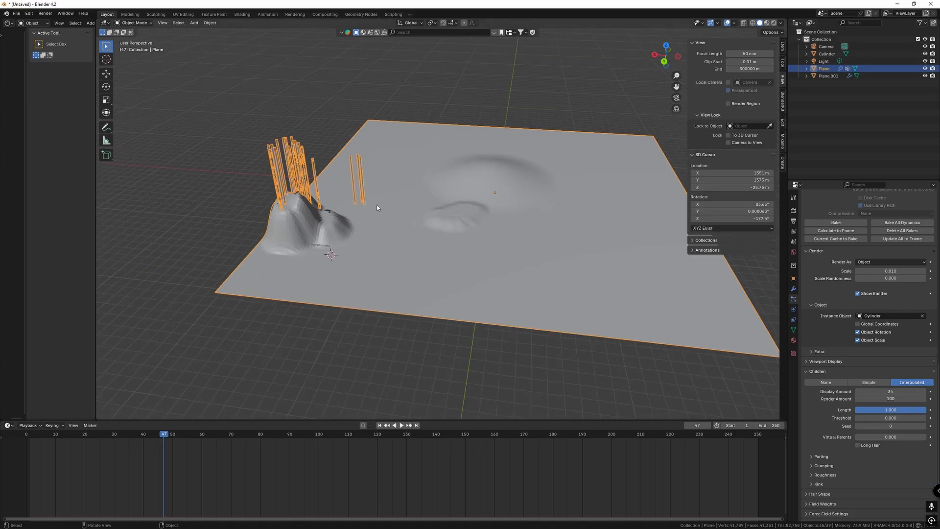
Duplicate the terrain plane and move the copy about 1396 m up along Z.
{"action": "left_click", "coordinate": [261, 331]}
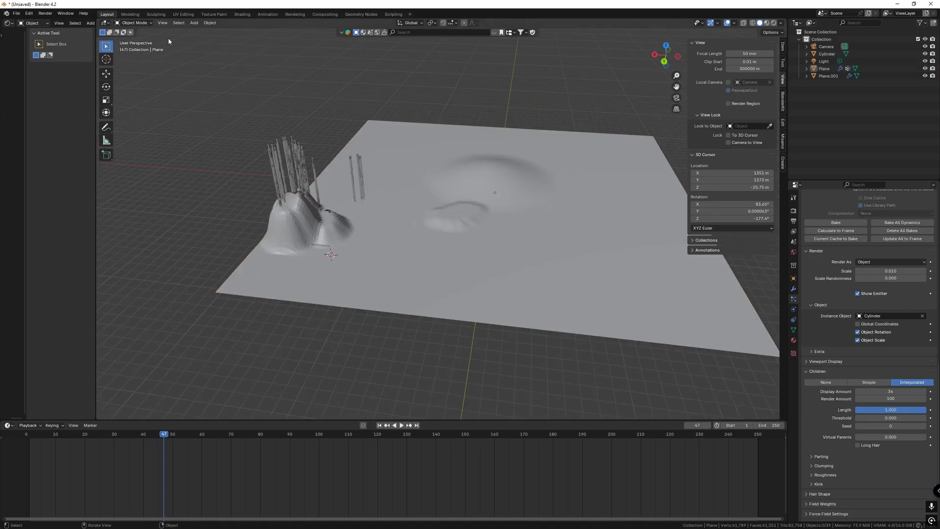
{"action": "left_click", "coordinate": [457, 172]}
{"action": "scroll", "coordinate": [460, 175], "scroll_direction": "down", "scroll_amount": 2}
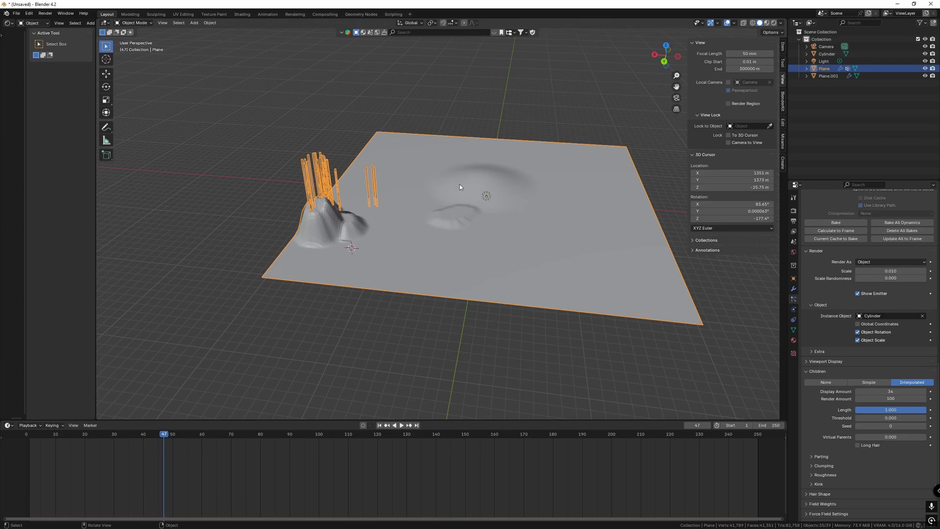
{"action": "key", "text": "shift+d"}
{"action": "key", "text": "z"}
{"action": "left_click", "coordinate": [441, 77]}
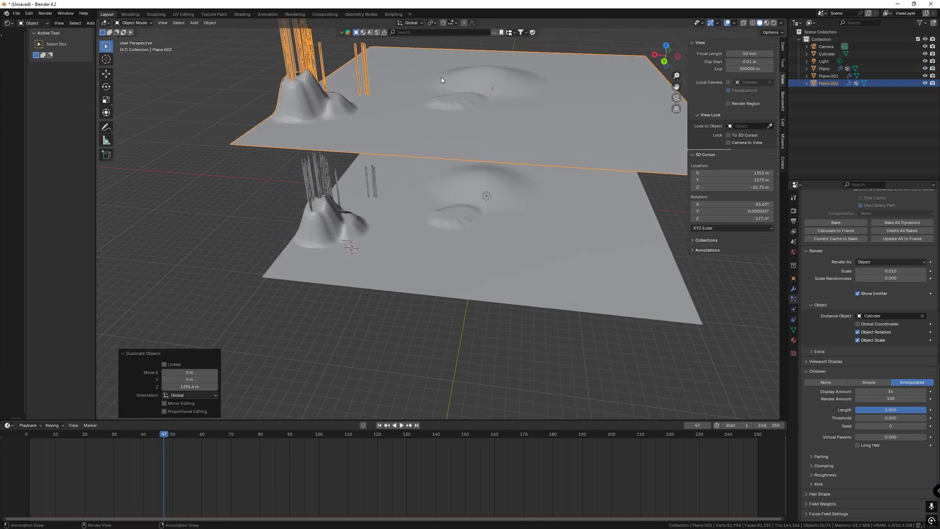
Remove the hair particle system from the duplicated terrain.
{"action": "scroll", "coordinate": [823, 255], "scroll_direction": "up", "scroll_amount": 10}
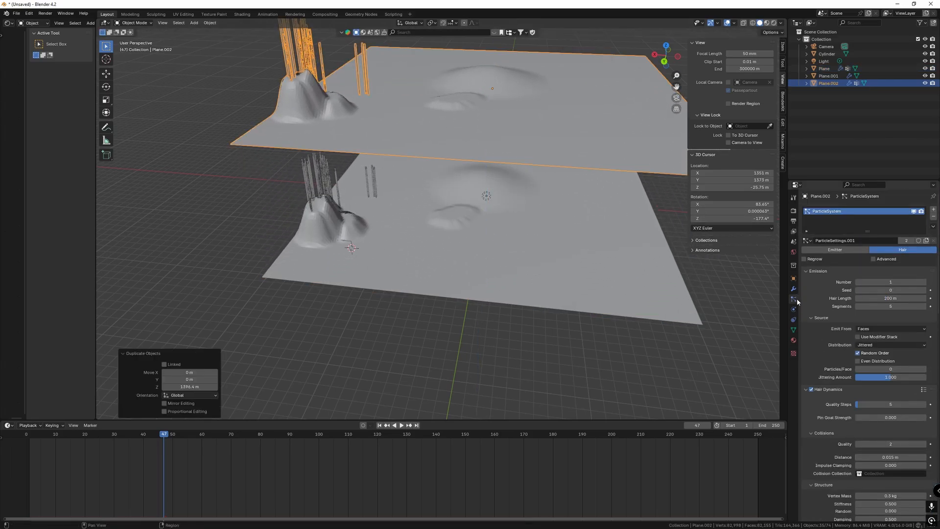
{"action": "left_click", "coordinate": [933, 217]}
{"action": "middle_click_drag", "start_coordinate": [448, 122], "coordinate": [401, 70]}
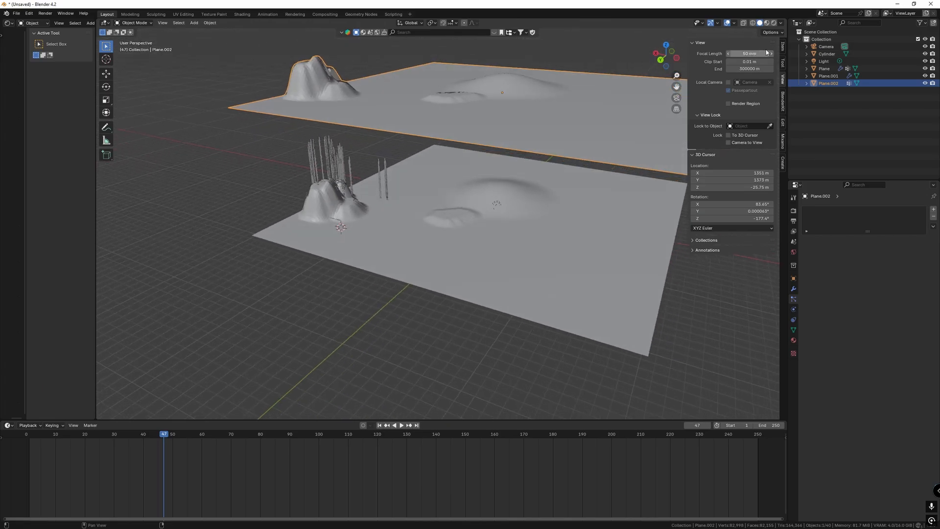
Scale the duplicated terrain uniformly by about 2.654 in Object Mode and apply its scale.
{"action": "left_click", "coordinate": [782, 47]}
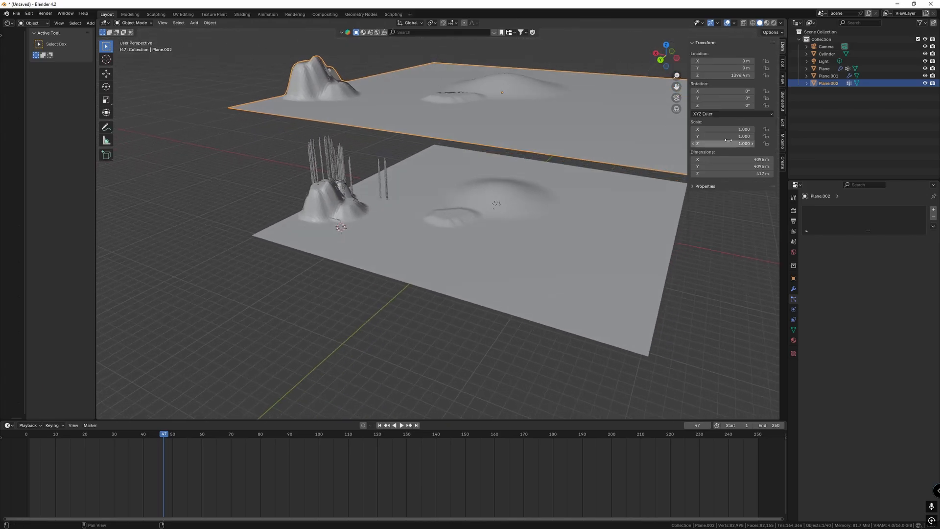
{"action": "scroll", "coordinate": [459, 128], "scroll_direction": "down", "scroll_amount": 4}
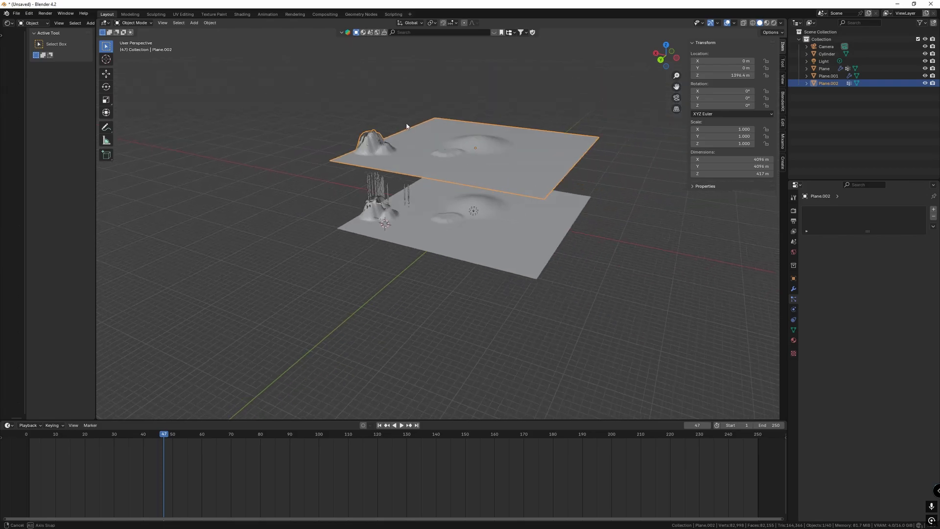
{"action": "middle_click_drag", "start_coordinate": [417, 149], "coordinate": [430, 145]}
{"action": "key", "text": "s"}
{"action": "left_click", "coordinate": [357, 160]}
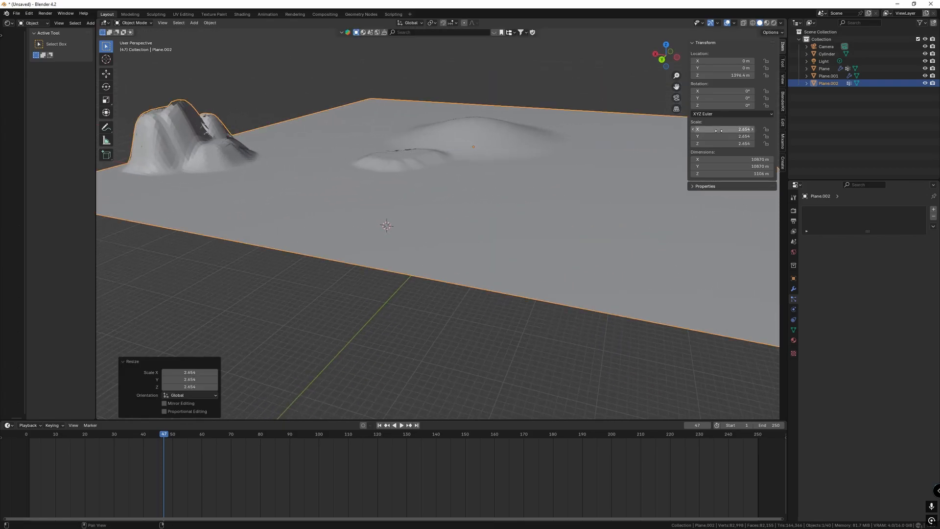
{"action": "left_click", "coordinate": [212, 23]}
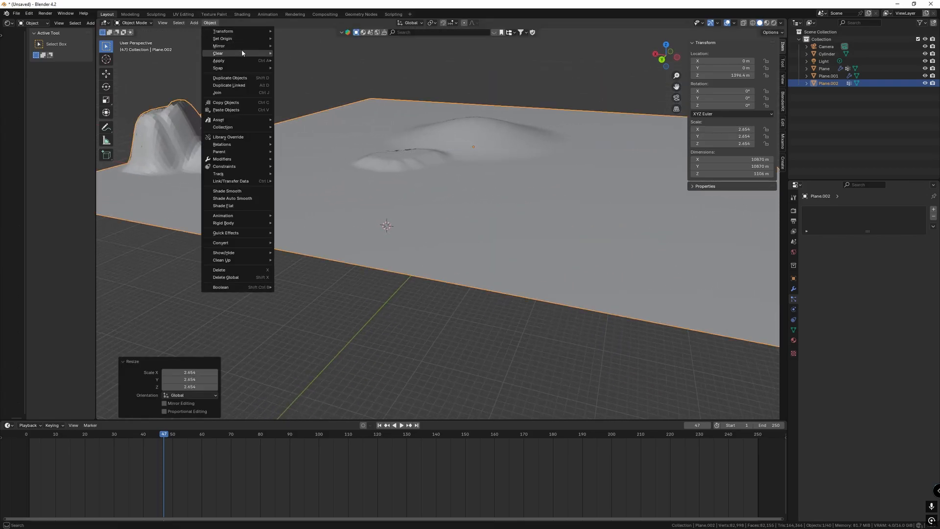
{"action": "mouse_move", "coordinate": [240, 58]}
{"action": "left_click", "coordinate": [291, 75]}
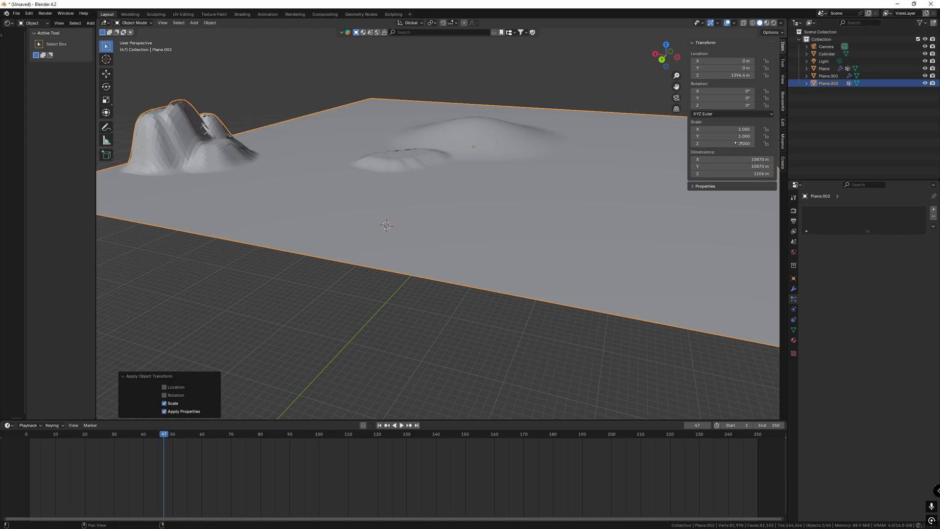
{"action": "scroll", "coordinate": [384, 118], "scroll_direction": "down", "scroll_amount": 3}
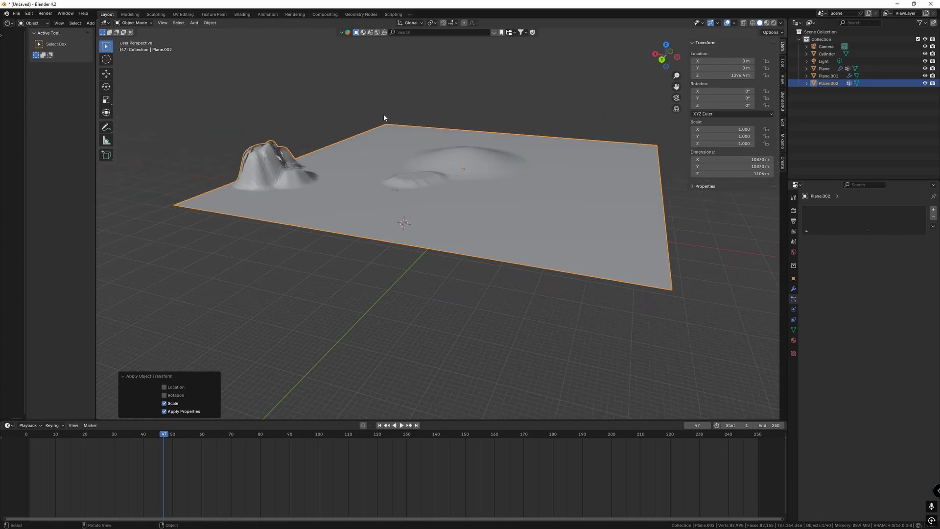
Undo the applied scale and the resize of the duplicated terrain.
{"action": "key", "text": "ctrl+z"}
{"action": "key", "text": "ctrl+z"}
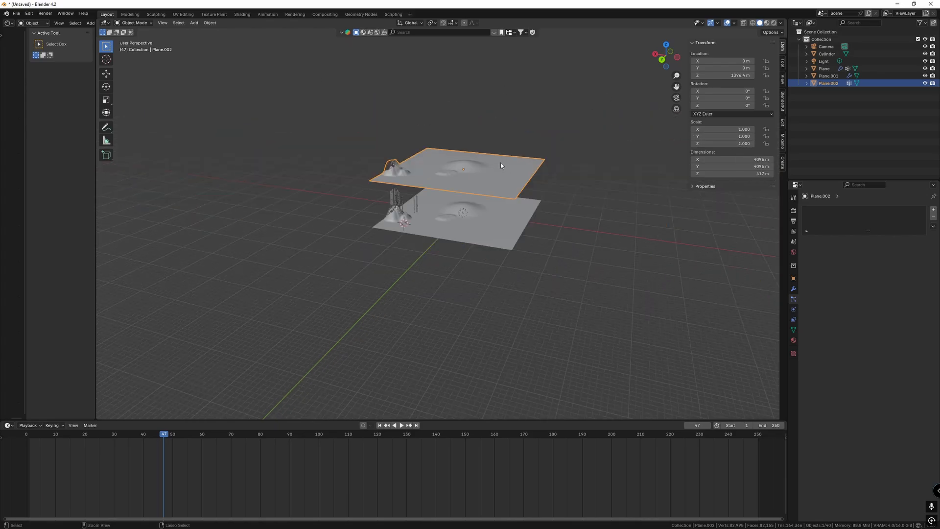
{"action": "scroll", "coordinate": [471, 154], "scroll_direction": "up", "scroll_amount": 3}
In Edit Mode, scale all of the duplicate's geometry uniformly by about 10.965 and return to Object Mode.
{"action": "left_click", "coordinate": [132, 24]}
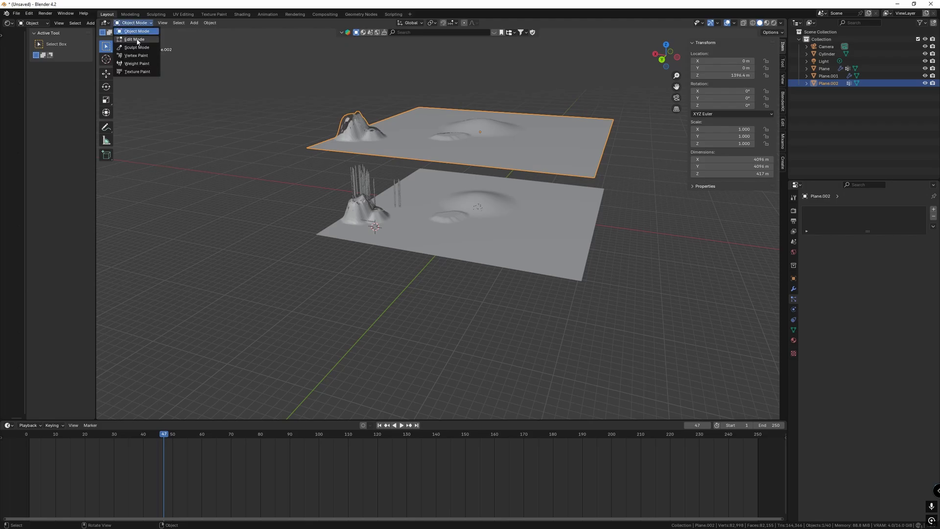
{"action": "left_click", "coordinate": [136, 39]}
{"action": "key", "text": "a"}
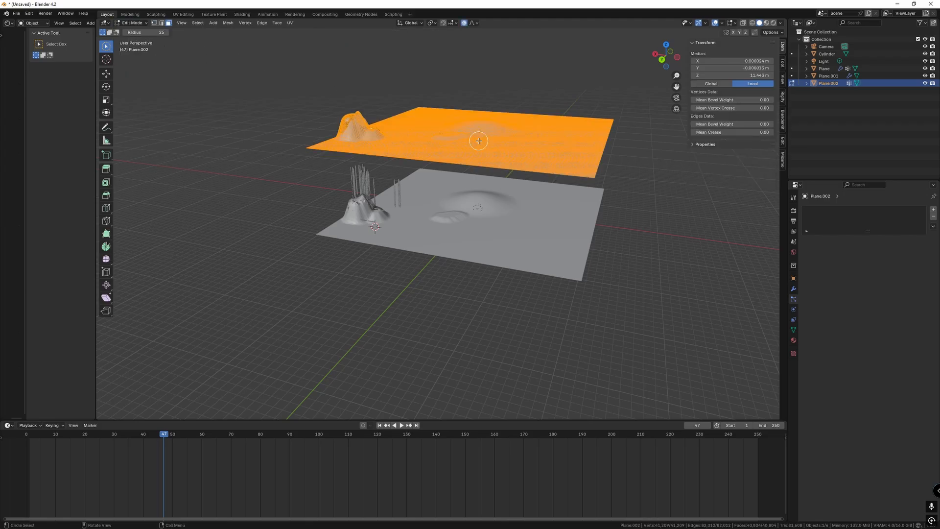
{"action": "key", "text": "s"}
{"action": "left_click", "coordinate": [255, 44]}
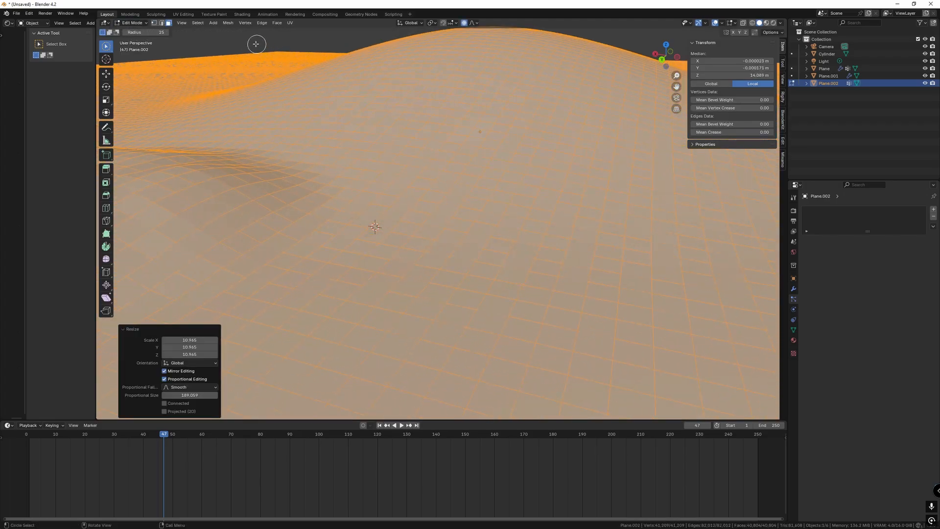
{"action": "left_click", "coordinate": [133, 23]}
{"action": "left_click", "coordinate": [136, 31]}
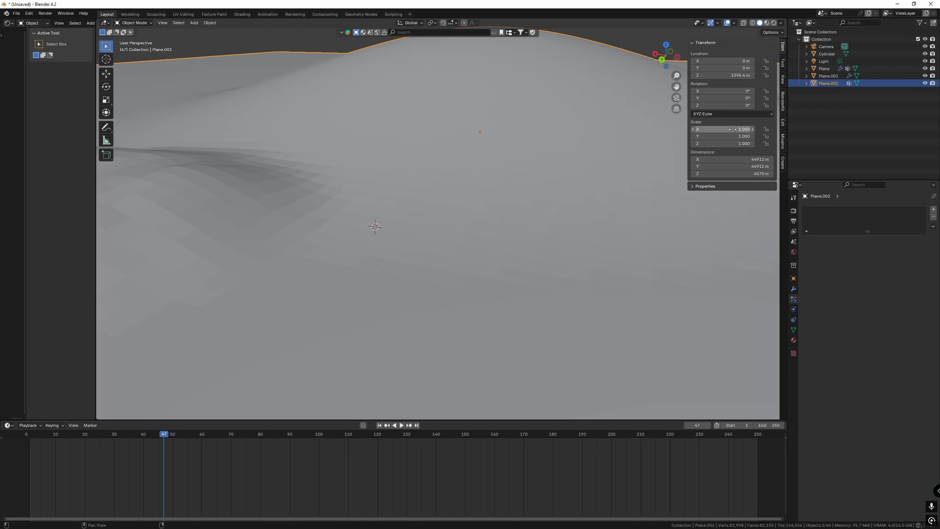
{"action": "scroll", "coordinate": [512, 175], "scroll_direction": "down", "scroll_amount": 5}
{"action": "scroll", "coordinate": [489, 186], "scroll_direction": "down", "scroll_amount": 4}
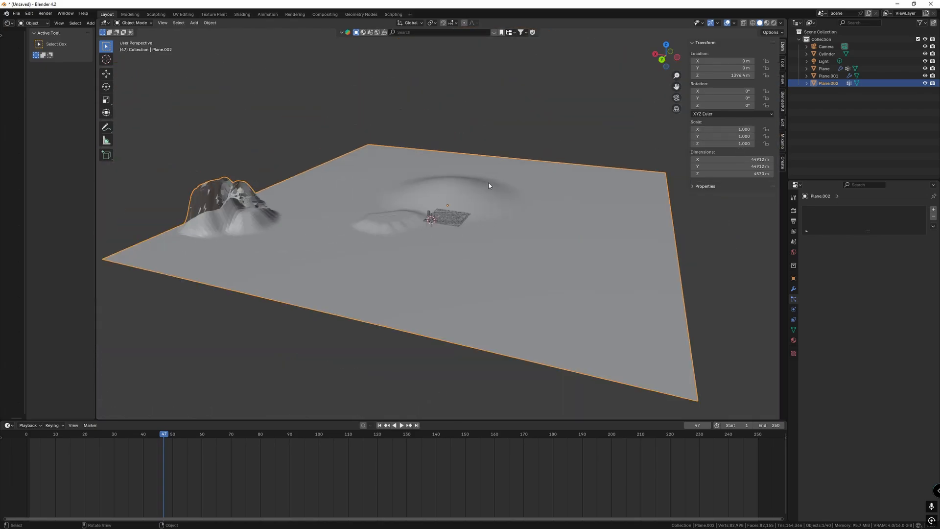
Undo the duplicate's Edit Mode enlargement and switch back to Object Mode.
{"action": "key", "text": "Tab"}
{"action": "scroll", "coordinate": [480, 198], "scroll_direction": "down", "scroll_amount": 5}
{"action": "scroll", "coordinate": [484, 186], "scroll_direction": "up", "scroll_amount": 7}
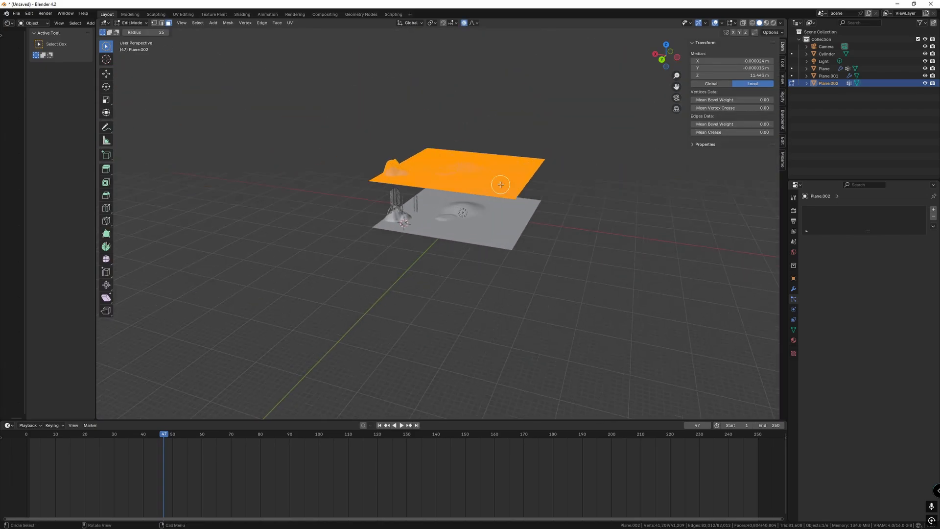
{"action": "mouse_move", "coordinate": [512, 151]}
{"action": "middle_mouse_down"}
{"action": "mouse_move", "coordinate": [504, 120]}
{"action": "mouse_move", "coordinate": [497, 149]}
{"action": "middle_mouse_up"}
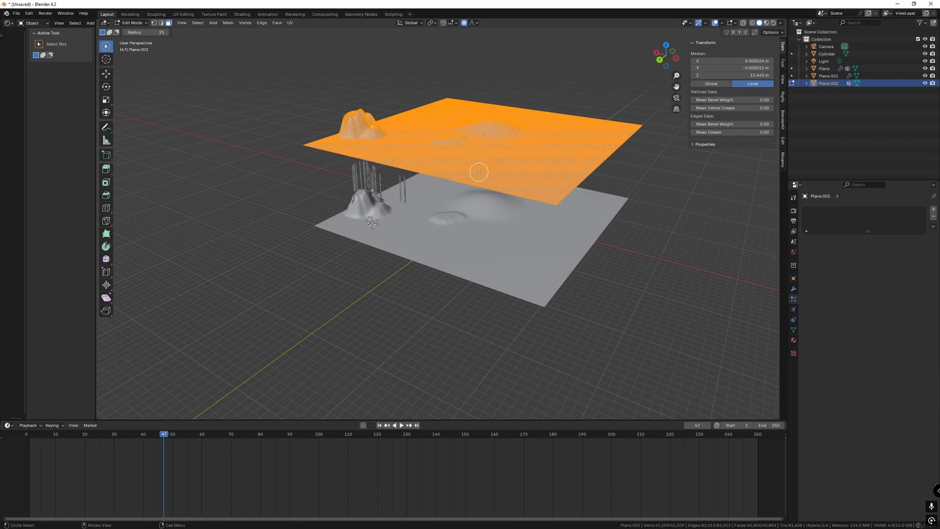
{"action": "middle_click_drag", "start_coordinate": [381, 159], "coordinate": [261, 36]}
{"action": "left_click", "coordinate": [131, 23]}
{"action": "left_click", "coordinate": [130, 33]}
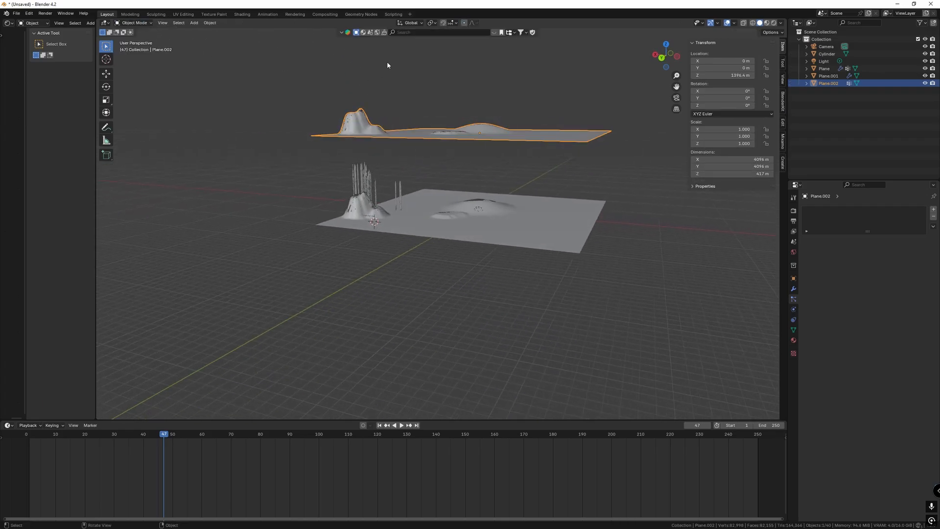
Delete the duplicated terrain above the original plane.
{"action": "middle_click_drag", "start_coordinate": [396, 75], "coordinate": [385, 96]}
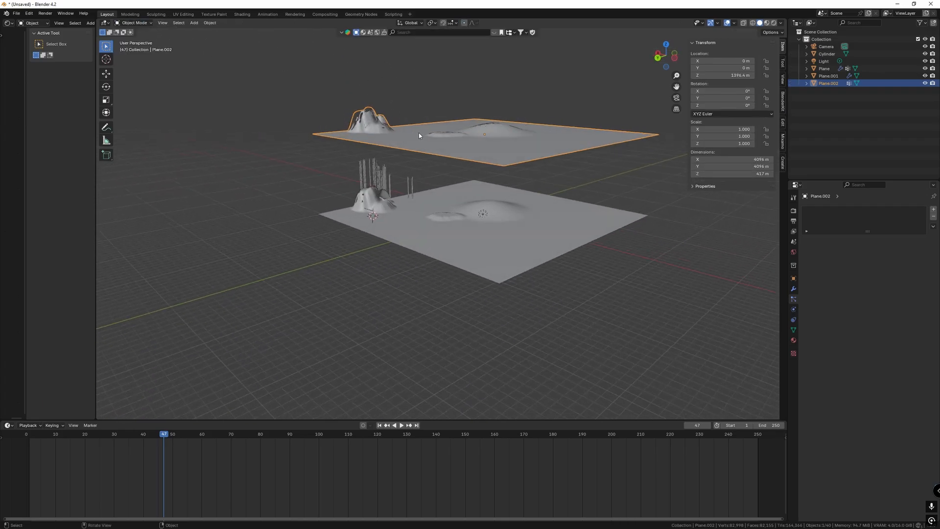
{"action": "key", "text": "Delete"}
Select the original terrain plane and, in Edit Mode, circle-select a broad patch of flat faces in front of the small central hill.
{"action": "scroll", "coordinate": [286, 167], "scroll_direction": "up", "scroll_amount": 5}
{"action": "middle_click_drag", "start_coordinate": [286, 167], "coordinate": [324, 201]}
{"action": "middle_click_drag", "start_coordinate": [258, 142], "coordinate": [266, 243]}
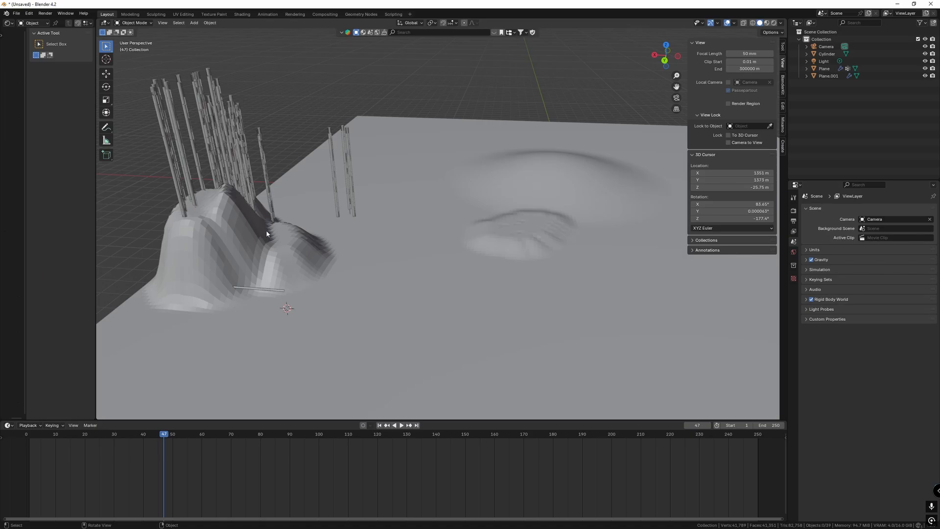
{"action": "middle_click_drag", "start_coordinate": [456, 223], "coordinate": [449, 212]}
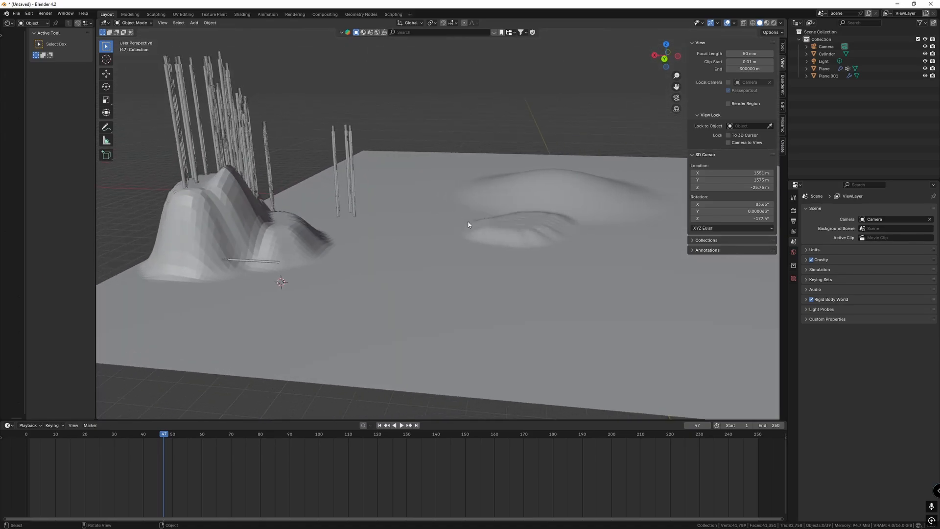
{"action": "left_click", "coordinate": [266, 298]}
{"action": "middle_click_drag", "start_coordinate": [411, 183], "coordinate": [367, 184]}
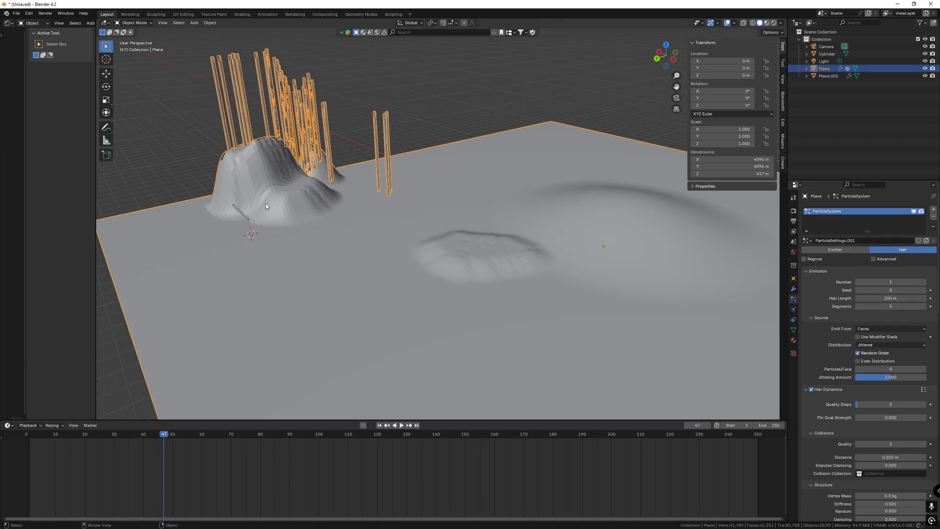
{"action": "middle_click_drag", "start_coordinate": [304, 207], "coordinate": [147, 227]}
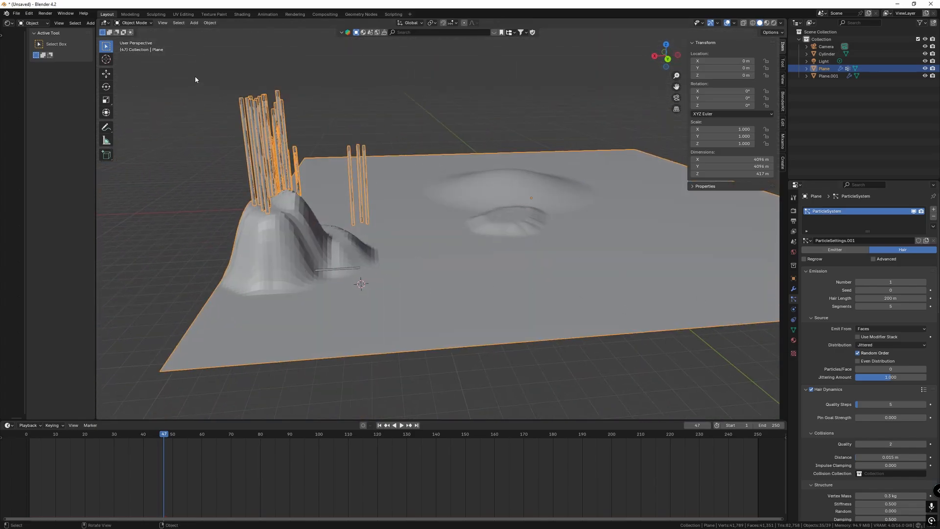
{"action": "left_click", "coordinate": [134, 23]}
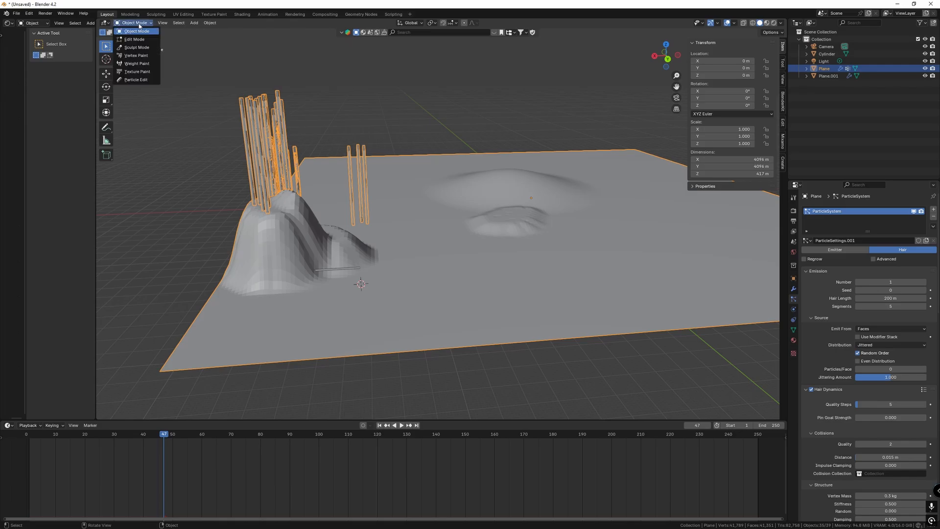
{"action": "left_click", "coordinate": [135, 40]}
{"action": "key", "text": "c"}
{"action": "mouse_move", "coordinate": [437, 274]}
{"action": "left_mouse_down"}
{"action": "mouse_move", "coordinate": [451, 289]}
{"action": "mouse_move", "coordinate": [551, 261]}
{"action": "mouse_move", "coordinate": [481, 267]}
{"action": "left_mouse_up"}
{"action": "key", "text": "Escape"}
Add the faces belonging to the trees vertex group to the current selection.
{"action": "left_click", "coordinate": [793, 329]}
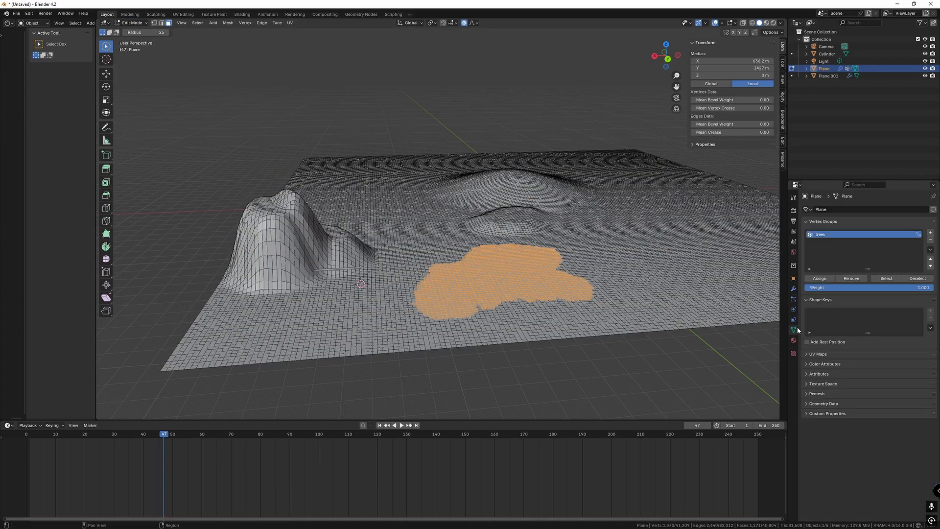
{"action": "left_click", "coordinate": [885, 279]}
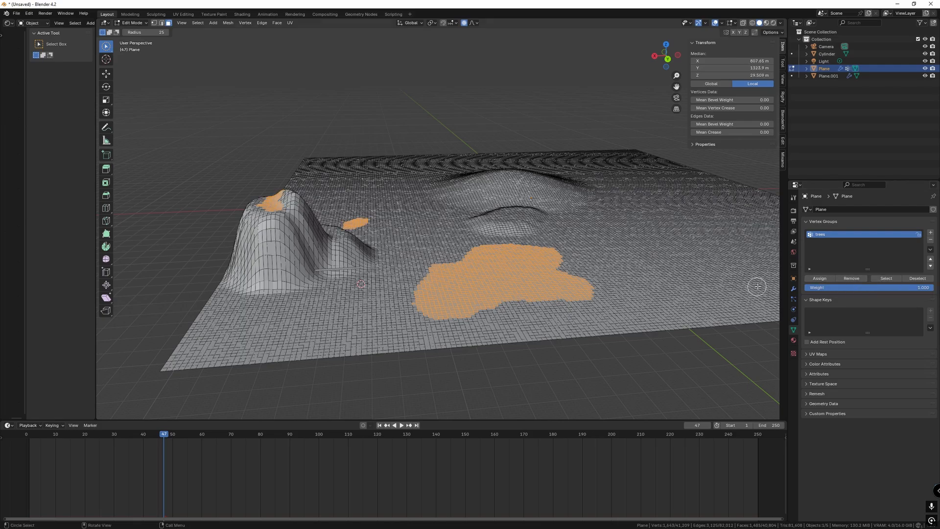
Return the terrain to Object Mode and view the tree trunks scattered beside the hills.
{"action": "left_click", "coordinate": [141, 24]}
{"action": "left_click", "coordinate": [139, 33]}
{"action": "middle_click_drag", "start_coordinate": [490, 193], "coordinate": [437, 197]}
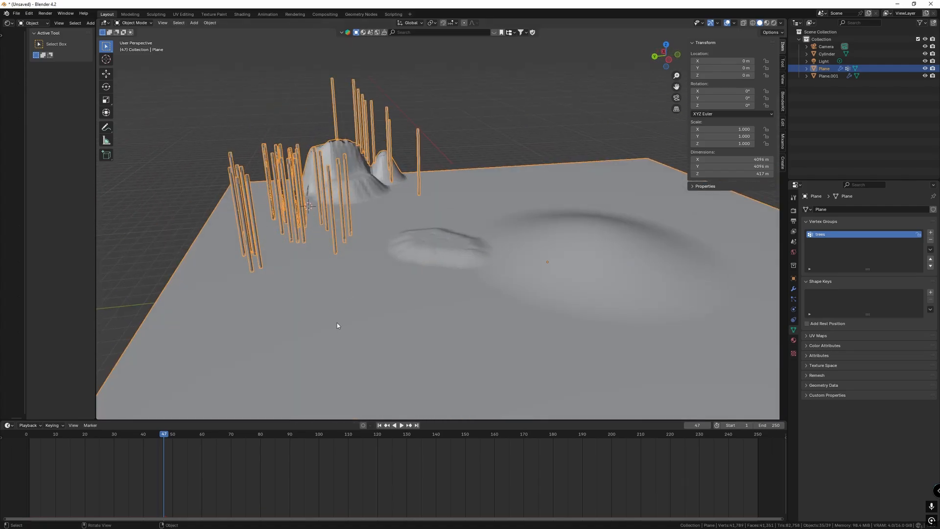
{"action": "middle_click_drag", "start_coordinate": [386, 205], "coordinate": [440, 203]}
{"action": "scroll", "coordinate": [441, 202], "scroll_direction": "down", "scroll_amount": 2}
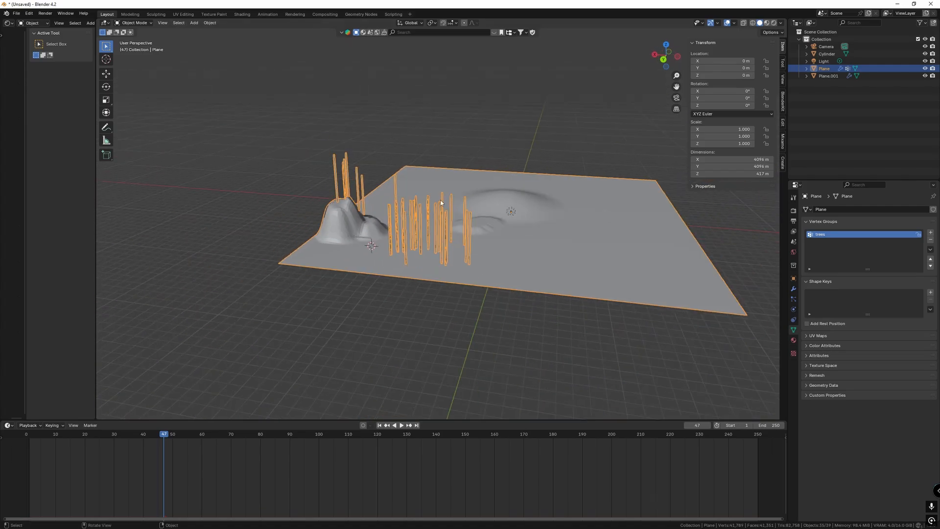
{"action": "middle_click_drag", "start_coordinate": [406, 263], "coordinate": [417, 262]}
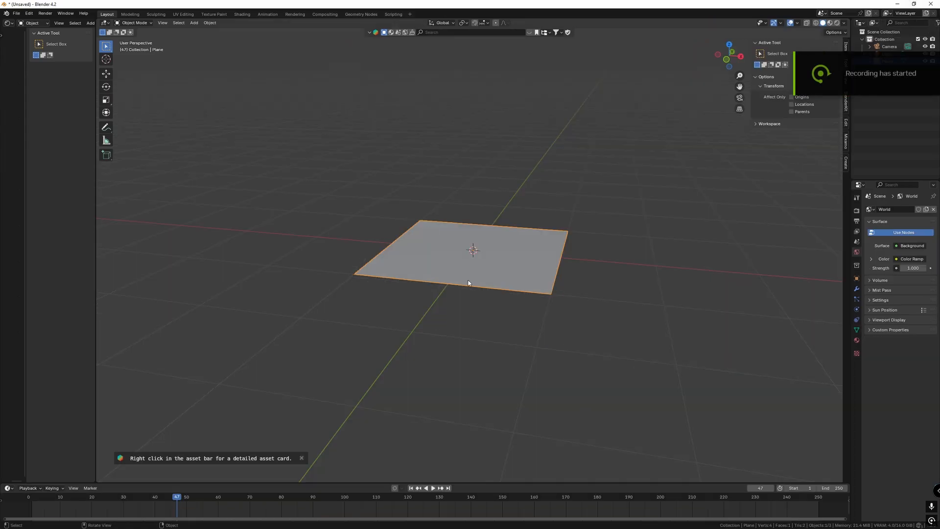
Try moving the whole plane away from the world origin in Object Mode, and undo the move.
{"action": "scroll", "coordinate": [489, 252], "scroll_direction": "up", "scroll_amount": 3}
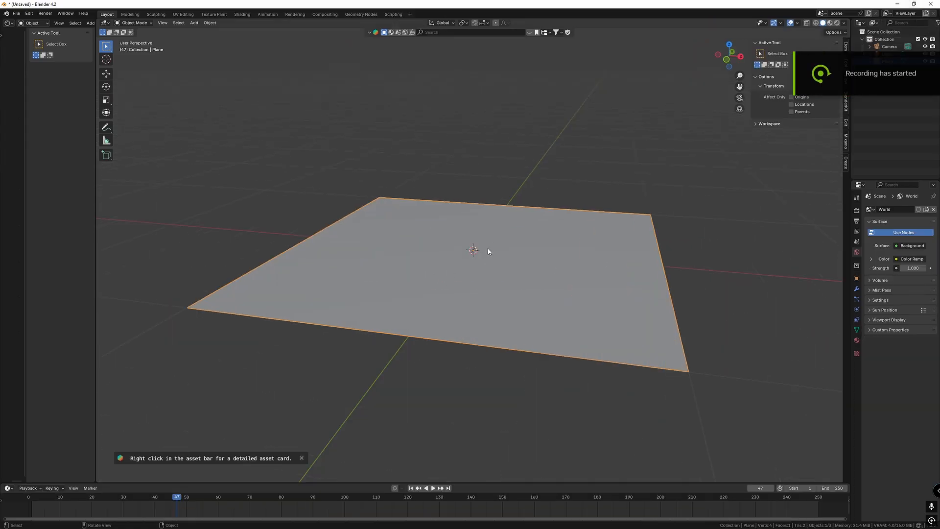
{"action": "mouse_move", "coordinate": [506, 243]}
{"action": "middle_mouse_down"}
{"action": "mouse_move", "coordinate": [495, 241]}
{"action": "mouse_move", "coordinate": [506, 245]}
{"action": "middle_mouse_up"}
{"action": "scroll", "coordinate": [506, 243], "scroll_direction": "down", "scroll_amount": 4}
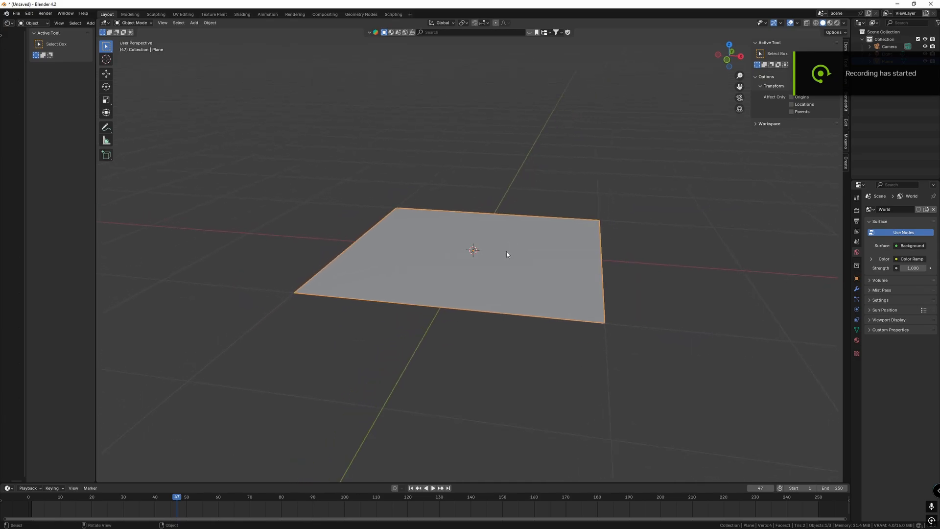
{"action": "mouse_move", "coordinate": [506, 256]}
{"action": "middle_mouse_down"}
{"action": "mouse_move", "coordinate": [493, 292]}
{"action": "mouse_move", "coordinate": [514, 266]}
{"action": "middle_mouse_up"}
{"action": "key", "text": "g"}
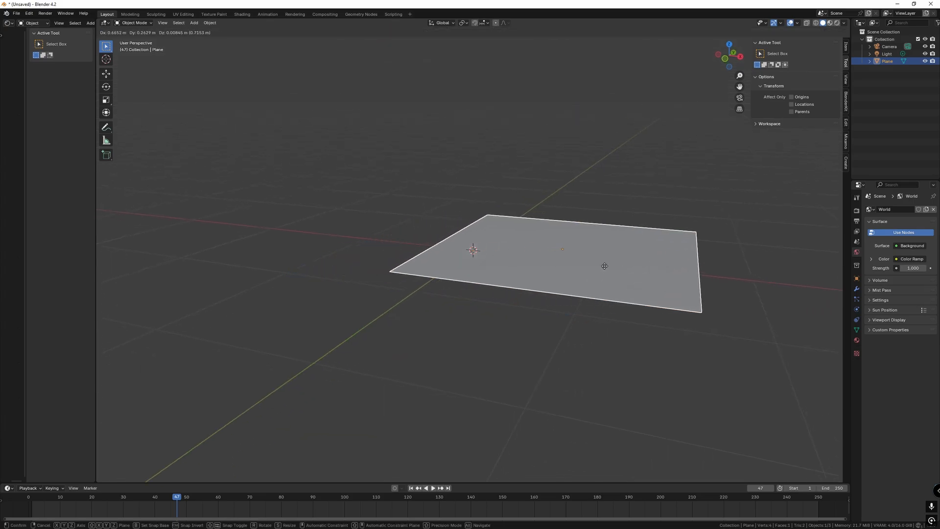
{"action": "left_click", "coordinate": [666, 174]}
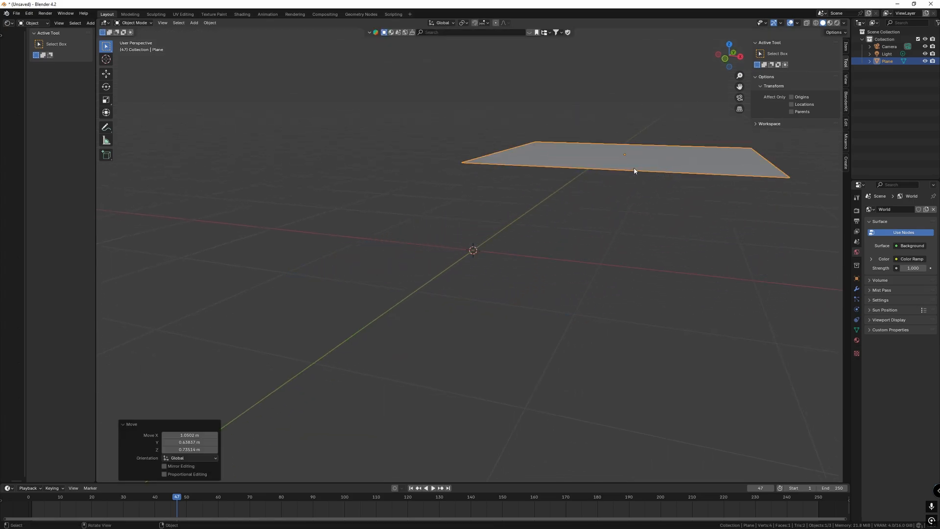
{"action": "key", "text": "ctrl+z"}
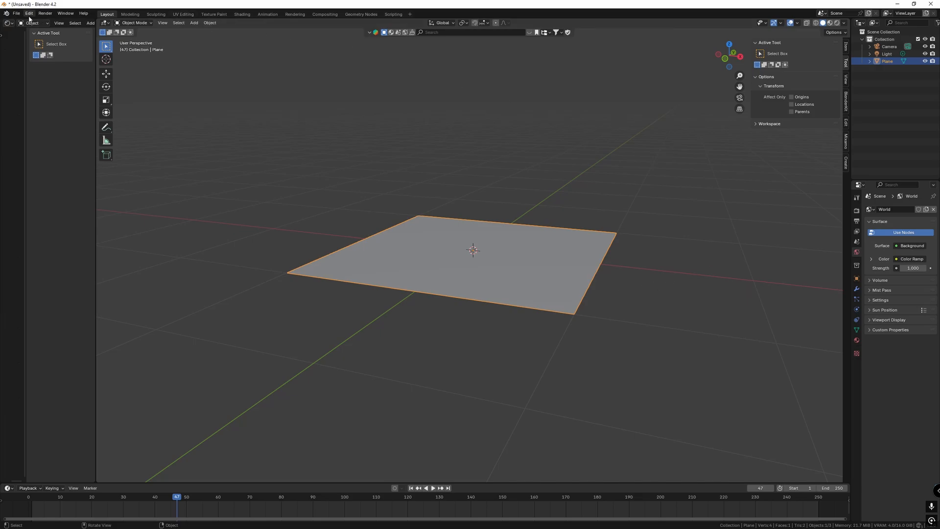
In Edit Mode, move the plane's geometry about -0.87 m in X, -0.14 m in Y and 0.64 m in Z, and return to Object Mode.
{"action": "left_click", "coordinate": [132, 22]}
{"action": "left_click", "coordinate": [132, 40]}
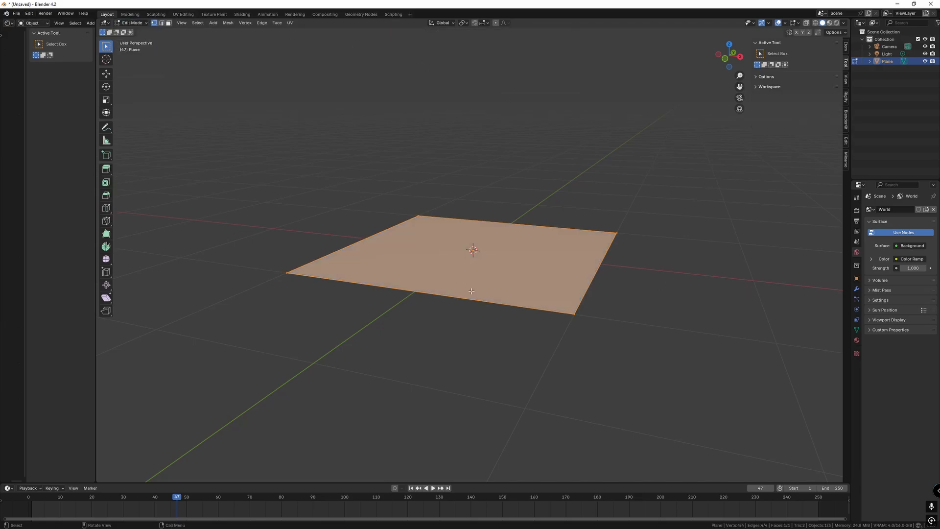
{"action": "key", "text": "g"}
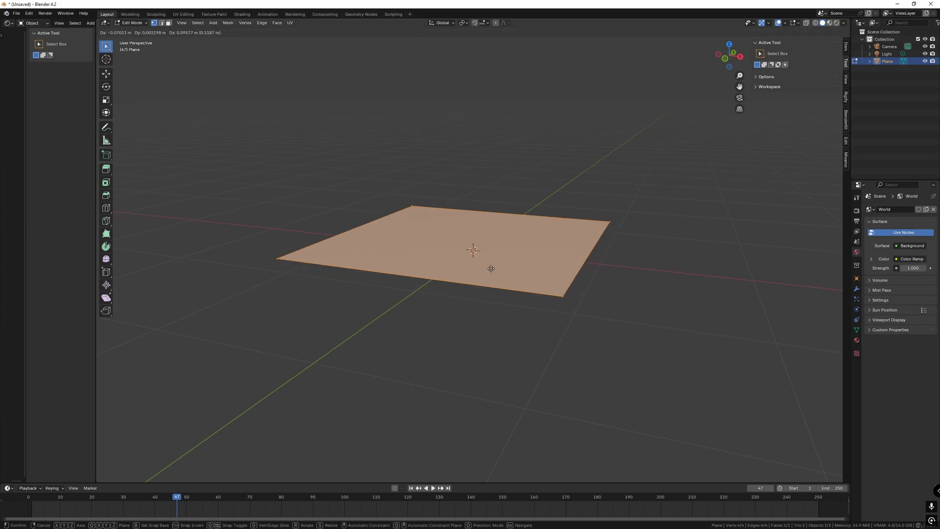
{"action": "left_click", "coordinate": [457, 250]}
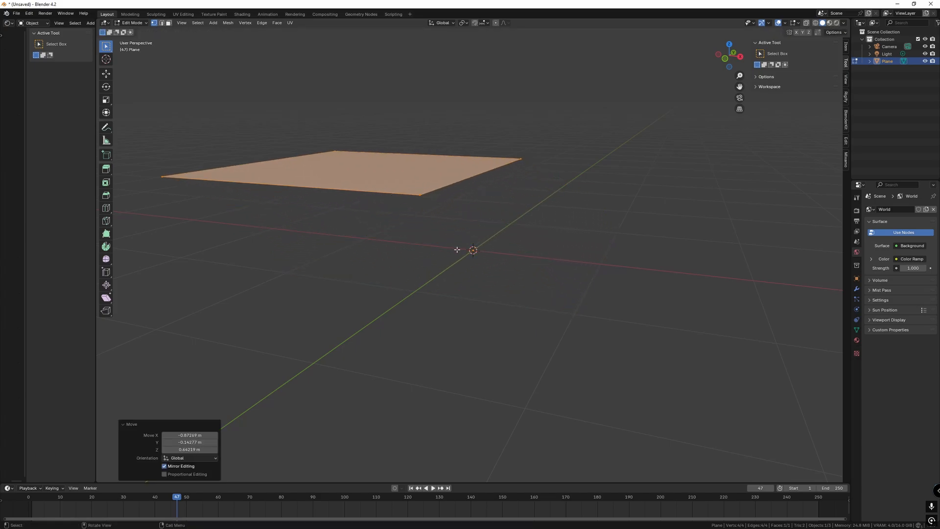
{"action": "left_click", "coordinate": [132, 22]}
{"action": "left_click", "coordinate": [137, 32]}
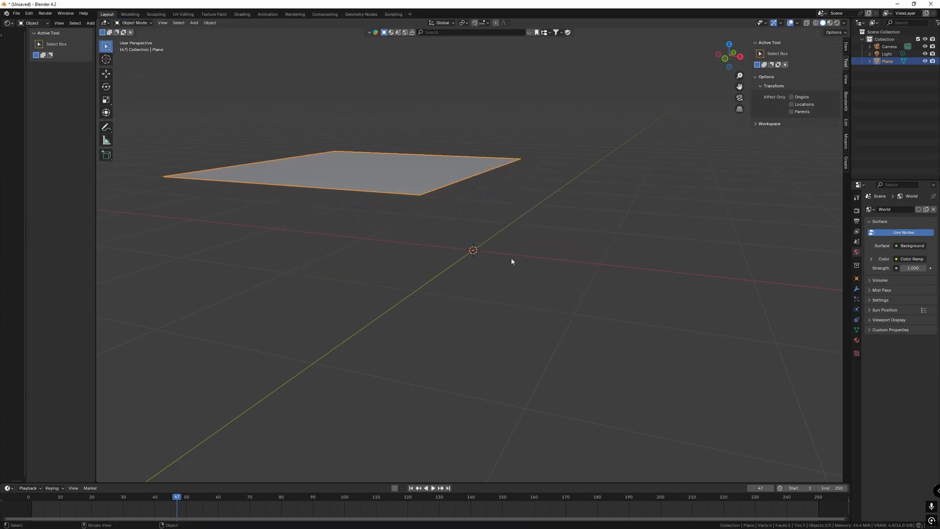
Examine the offset between the plane's geometry and its origin point, and switch to the BeamNG.drive world editor.
{"action": "middle_click_drag", "start_coordinate": [550, 226], "coordinate": [519, 235]}
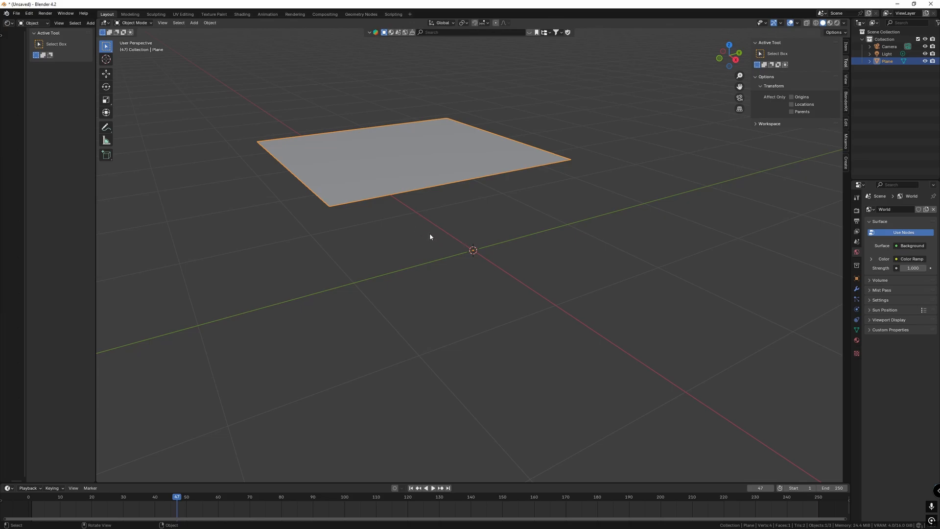
{"action": "middle_click_drag", "start_coordinate": [430, 232], "coordinate": [440, 248]}
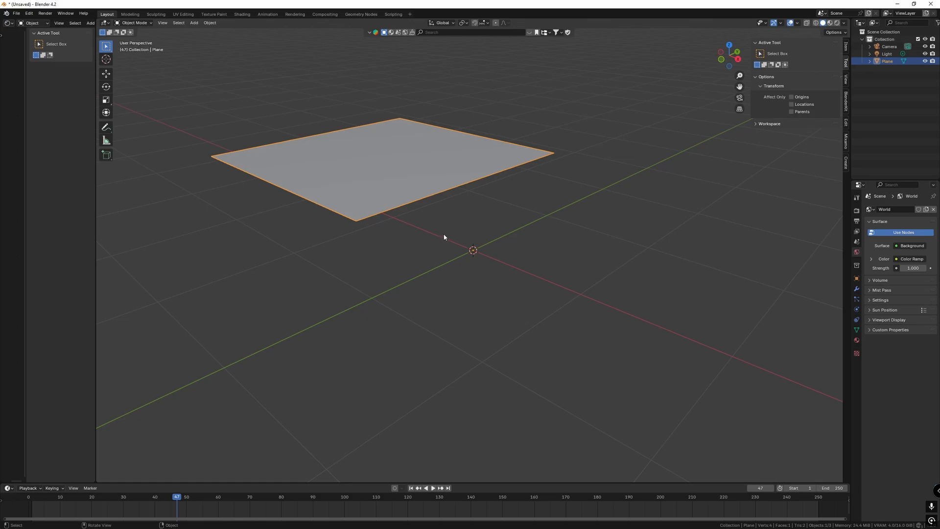
{"action": "middle_click_drag", "start_coordinate": [558, 265], "coordinate": [533, 263]}
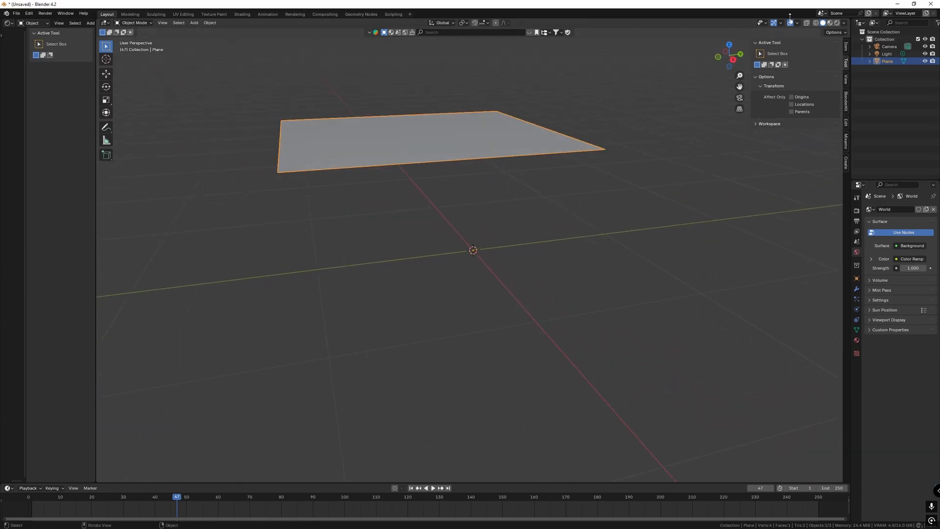
{"action": "left_click", "coordinate": [928, 4]}
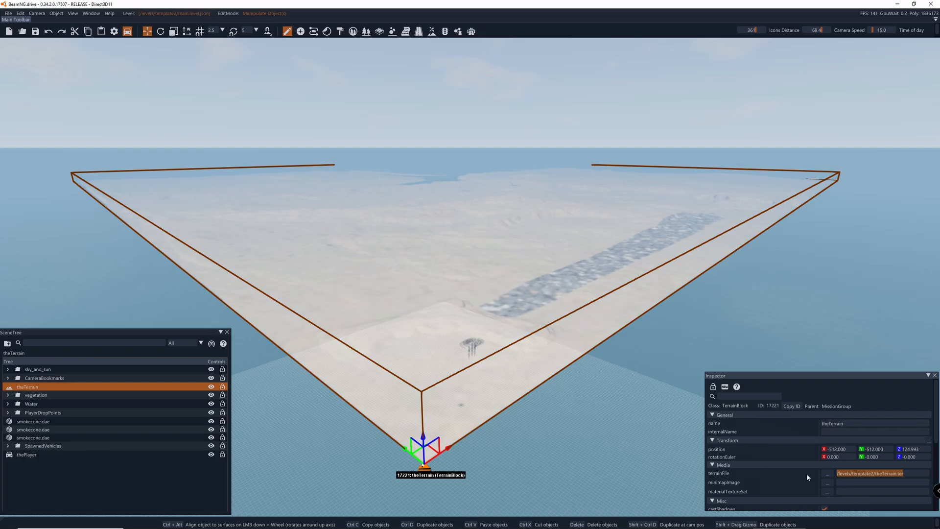
{"action": "left_click", "coordinate": [872, 473]}
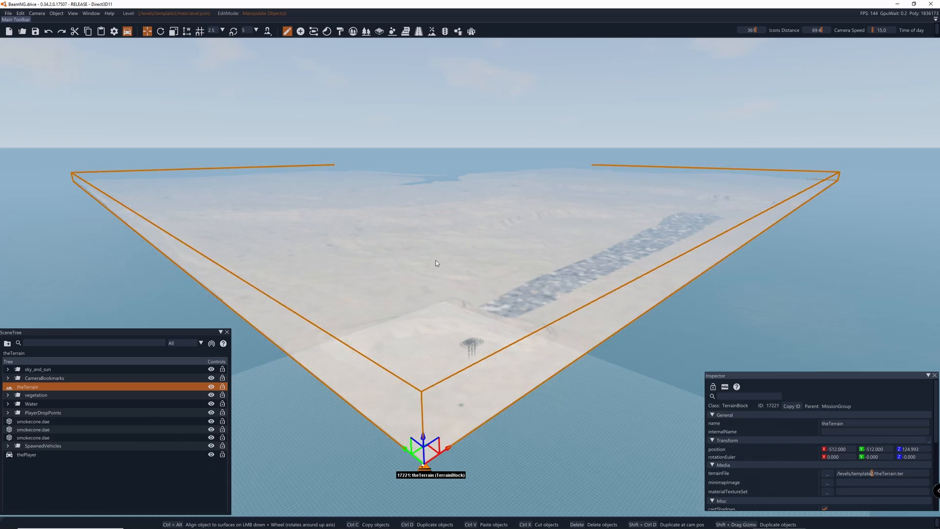
{"action": "right_click_drag", "start_coordinate": [436, 263], "coordinate": [396, 306]}
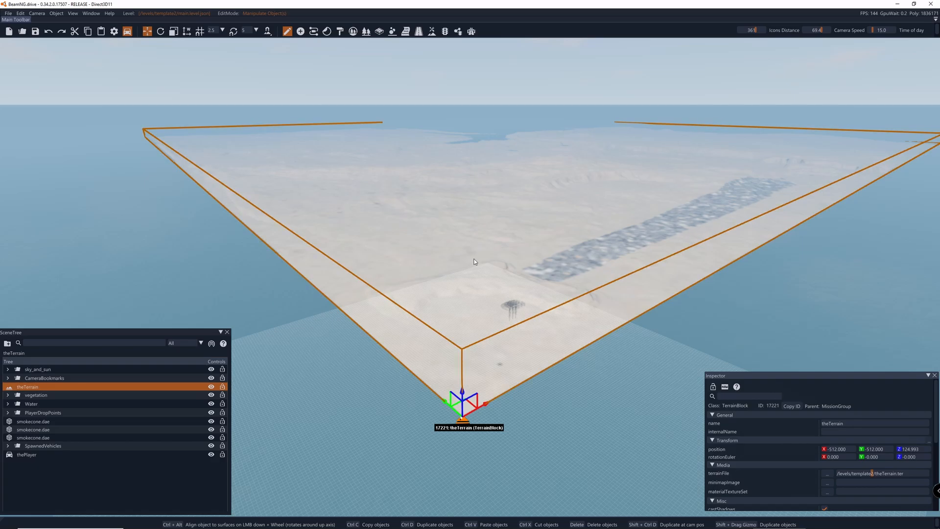
{"action": "type", "text": "wwwwwwwwwwwwwwww"}
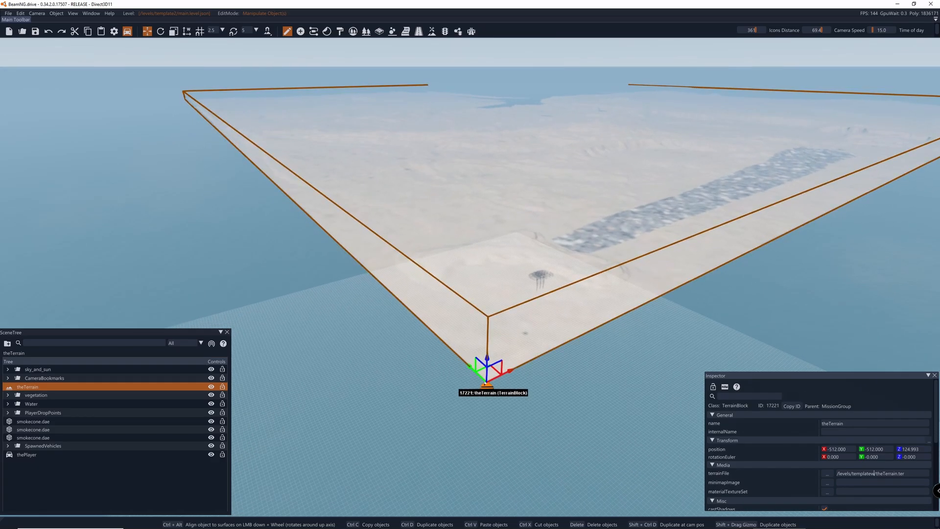
Open the terrain painting tools and paint a patch of the Grass material onto the sandy terrain with brush size 6.
{"action": "left_click", "coordinate": [432, 31]}
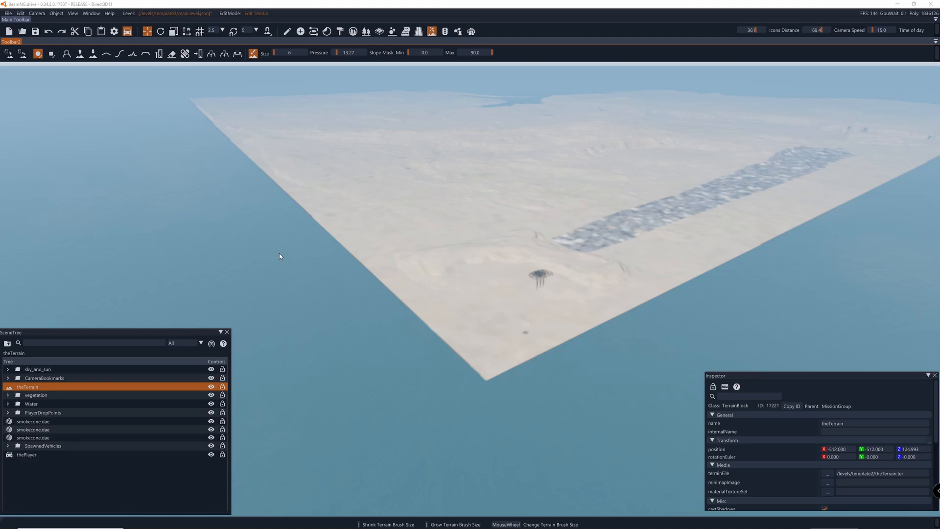
{"action": "mouse_move", "coordinate": [1, 195]}
{"action": "left_mouse_down"}
{"action": "mouse_move", "coordinate": [268, 223]}
{"action": "mouse_move", "coordinate": [327, 292]}
{"action": "left_mouse_up"}
{"action": "mouse_move", "coordinate": [337, 214]}
{"action": "right_mouse_down"}
{"action": "mouse_move", "coordinate": [318, 193]}
{"action": "mouse_move", "coordinate": [325, 166]}
{"action": "mouse_move", "coordinate": [294, 183]}
{"action": "mouse_move", "coordinate": [260, 184]}
{"action": "mouse_move", "coordinate": [342, 220]}
{"action": "right_mouse_up"}
{"action": "key", "text": "w"}
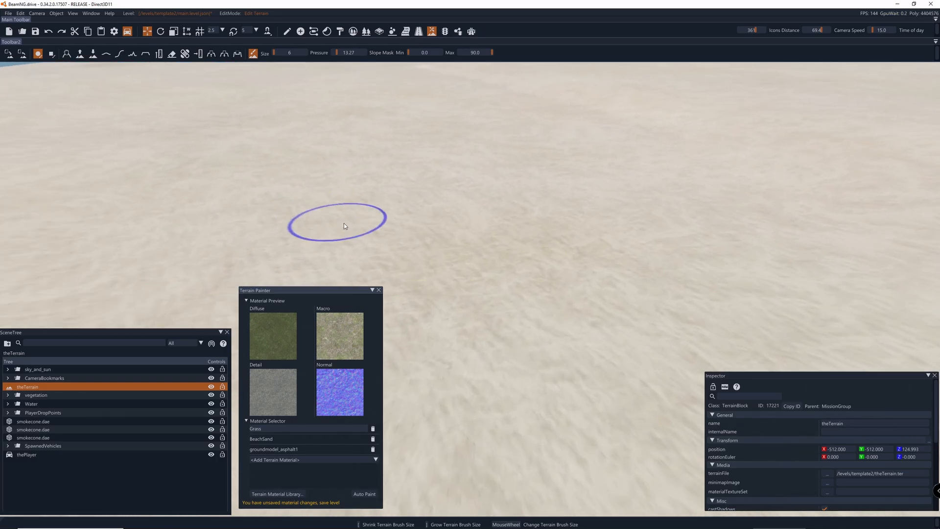
{"action": "mouse_move", "coordinate": [583, 304]}
{"action": "left_mouse_down"}
{"action": "mouse_move", "coordinate": [563, 299]}
{"action": "mouse_move", "coordinate": [661, 290]}
{"action": "mouse_move", "coordinate": [636, 304]}
{"action": "left_mouse_up"}
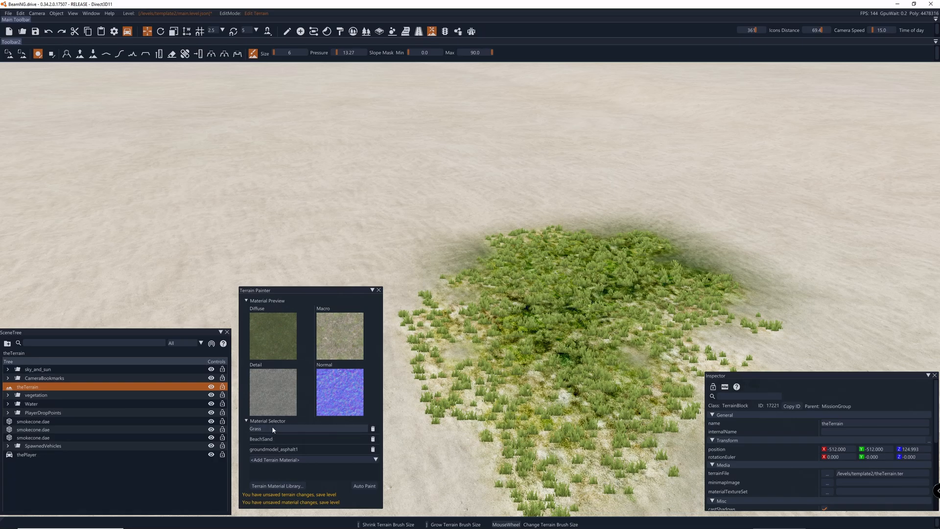
Paint a strip of the groundmodel_asphalt1 material along the far edge of the grass patch.
{"action": "left_click", "coordinate": [274, 449]}
{"action": "mouse_move", "coordinate": [422, 235]}
{"action": "left_mouse_down"}
{"action": "mouse_move", "coordinate": [227, 246]}
{"action": "mouse_move", "coordinate": [652, 222]}
{"action": "left_mouse_up"}
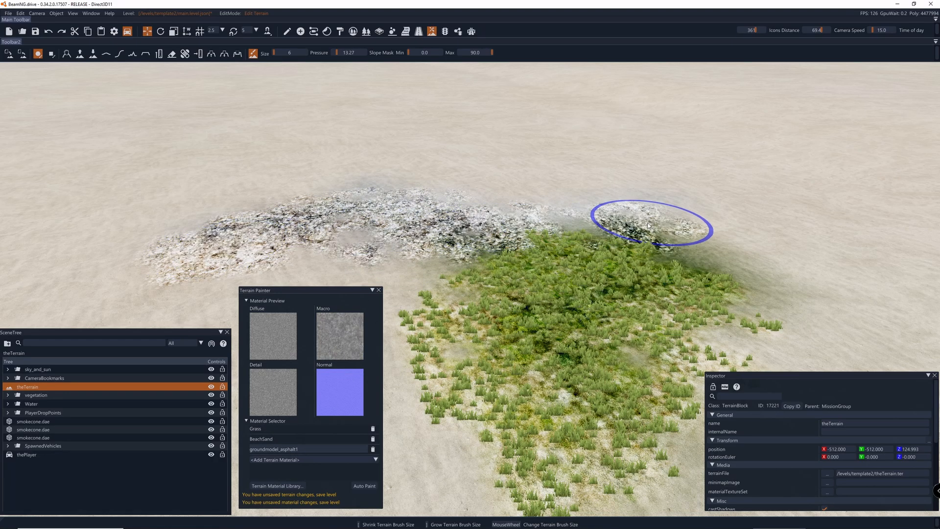
Fly around the sandy terrain to survey the surroundings and view the painted patches from a distance.
{"action": "mouse_move", "coordinate": [519, 348]}
{"action": "right_mouse_down"}
{"action": "mouse_move", "coordinate": [563, 332]}
{"action": "mouse_move", "coordinate": [590, 345]}
{"action": "mouse_move", "coordinate": [710, 358]}
{"action": "mouse_move", "coordinate": [553, 337]}
{"action": "mouse_move", "coordinate": [499, 353]}
{"action": "mouse_move", "coordinate": [453, 323]}
{"action": "mouse_move", "coordinate": [491, 325]}
{"action": "mouse_move", "coordinate": [529, 353]}
{"action": "mouse_move", "coordinate": [568, 311]}
{"action": "right_mouse_up"}
{"action": "key", "text": "s"}
{"action": "key", "text": "d"}
{"action": "key", "text": "w"}
{"action": "key", "text": "d"}
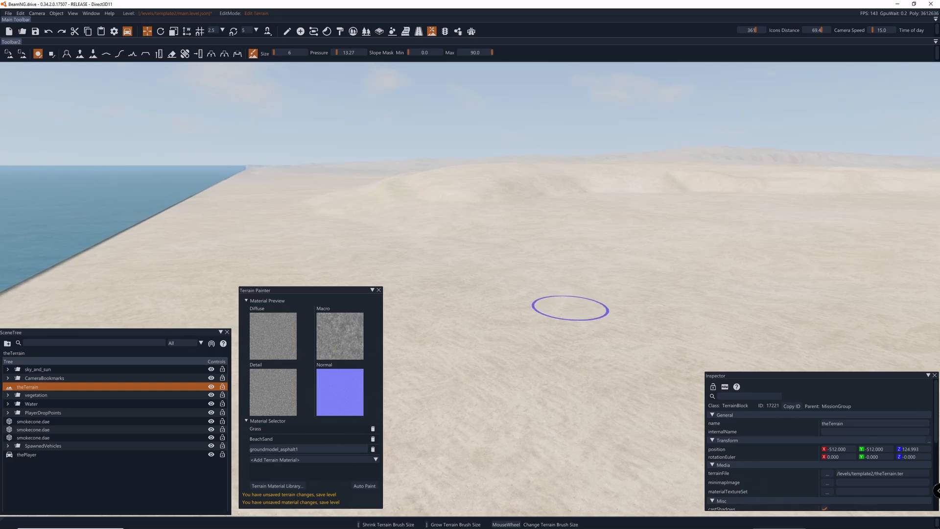
{"action": "mouse_move", "coordinate": [570, 308]}
{"action": "right_mouse_down"}
{"action": "mouse_move", "coordinate": [518, 284]}
{"action": "mouse_move", "coordinate": [438, 275]}
{"action": "mouse_move", "coordinate": [569, 307]}
{"action": "right_mouse_up"}
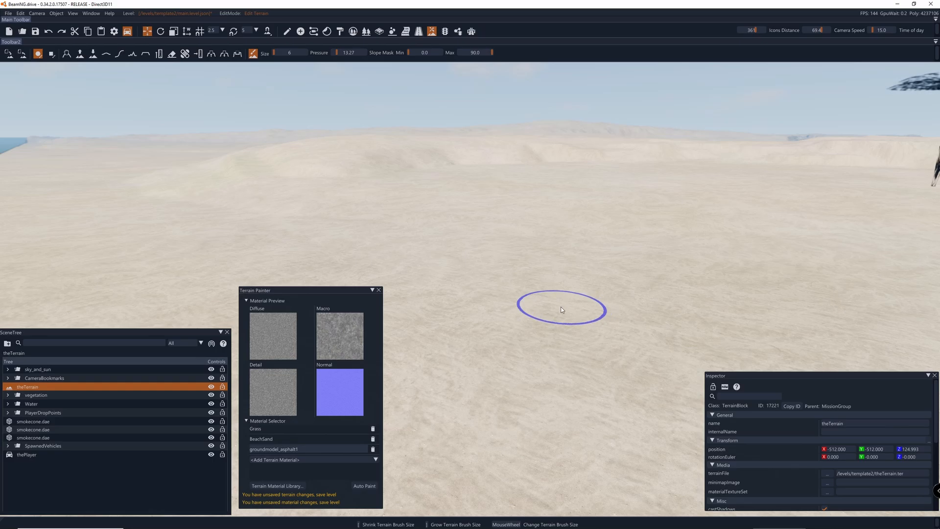
{"action": "right_click_drag", "start_coordinate": [562, 310], "coordinate": [316, 255]}
{"action": "key", "text": "w"}
{"action": "key", "text": "d"}
{"action": "key", "text": "s"}
{"action": "key", "text": "w"}
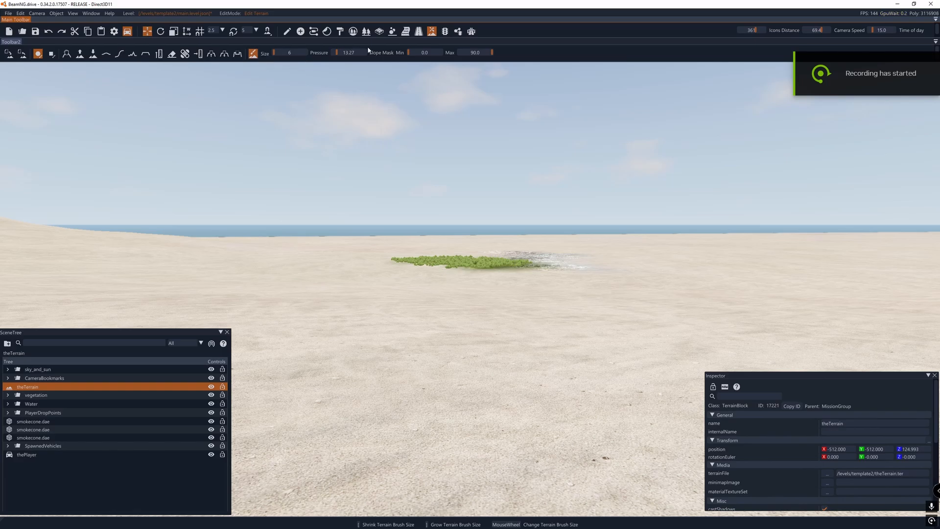
Open the forest tools and create a forest brush group with a new brush.
{"action": "left_click", "coordinate": [366, 32]}
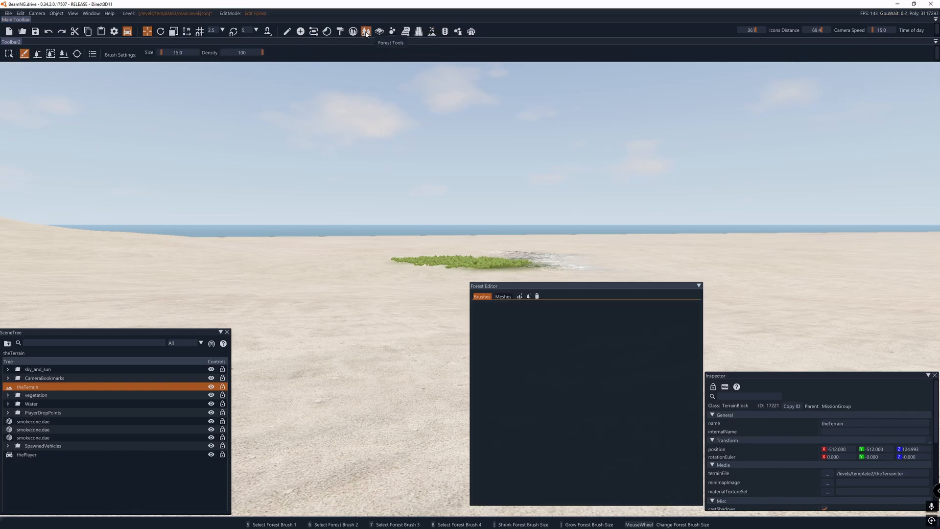
{"action": "left_click_drag", "start_coordinate": [604, 284], "coordinate": [365, 293]}
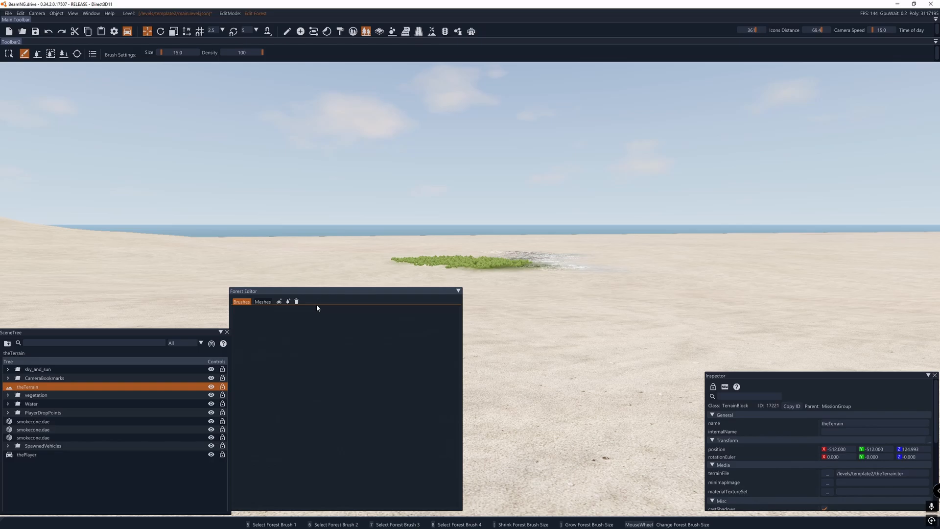
{"action": "left_click", "coordinate": [279, 301]}
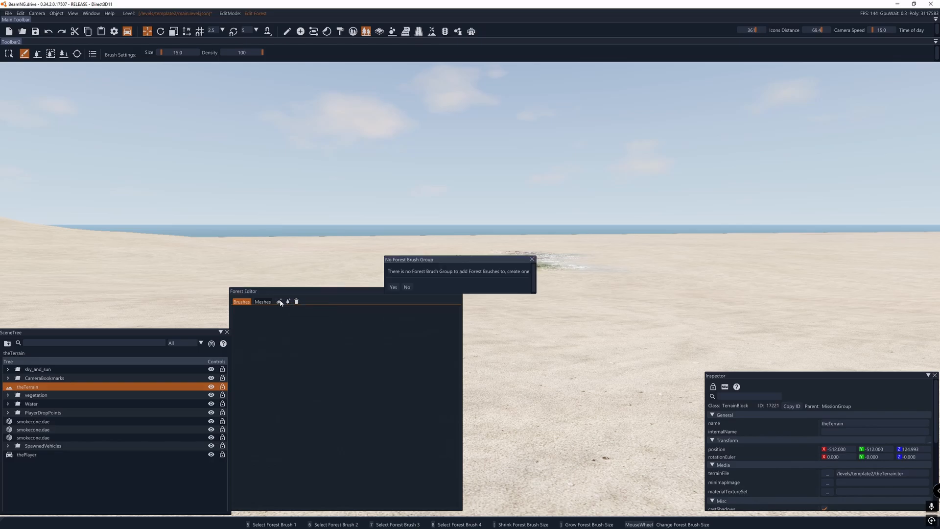
{"action": "left_click", "coordinate": [392, 286]}
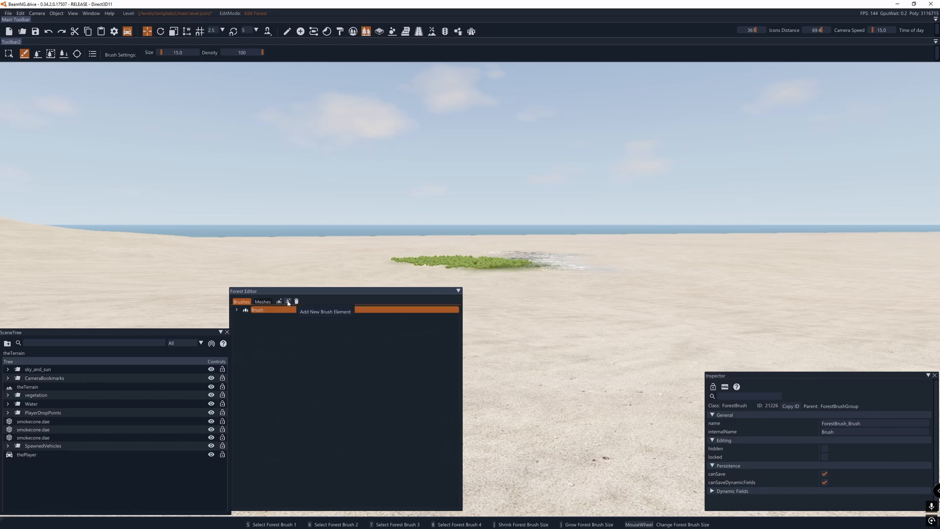
Add an element to the new forest brush, select it, and enlarge the inspector to show all its properties.
{"action": "left_click", "coordinate": [289, 301]}
{"action": "left_click", "coordinate": [264, 318]}
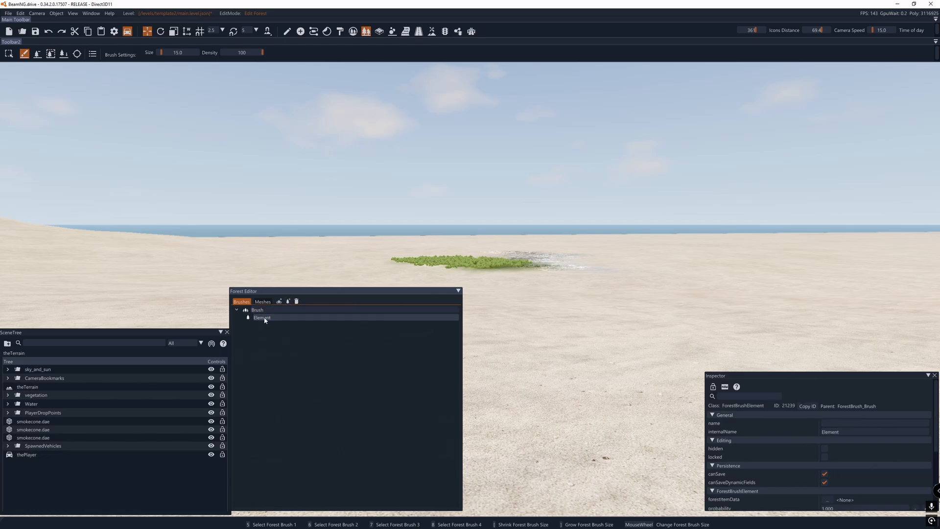
{"action": "left_click", "coordinate": [263, 319]}
{"action": "left_click", "coordinate": [264, 319]}
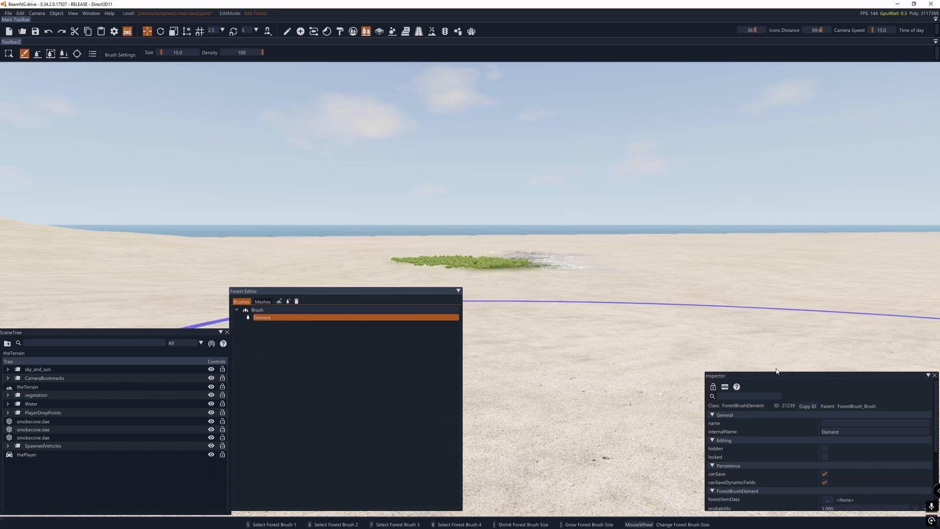
{"action": "left_click_drag", "start_coordinate": [794, 373], "coordinate": [799, 185]}
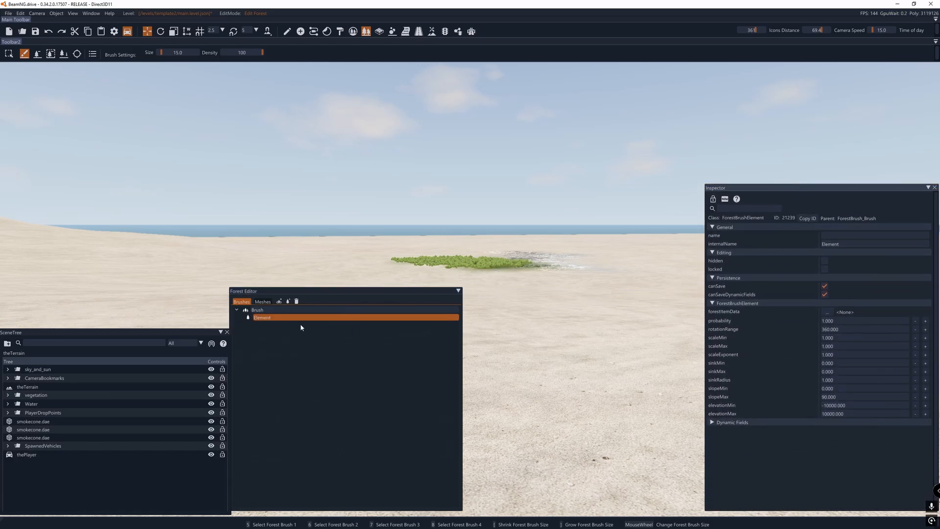
{"action": "left_click", "coordinate": [267, 318]}
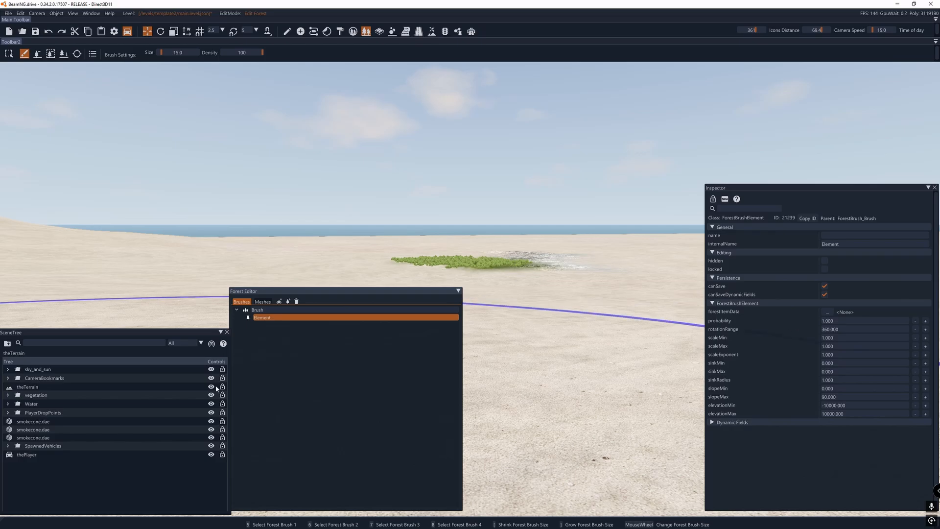
Examine the properties of the ForestWindEmitter and theForest objects in the vegetation group.
{"action": "left_click", "coordinate": [53, 467]}
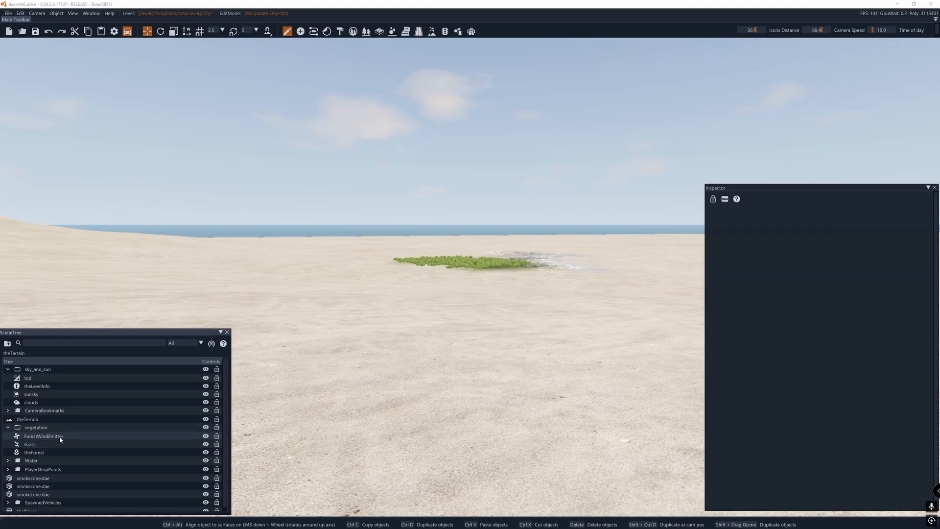
{"action": "left_click", "coordinate": [59, 436]}
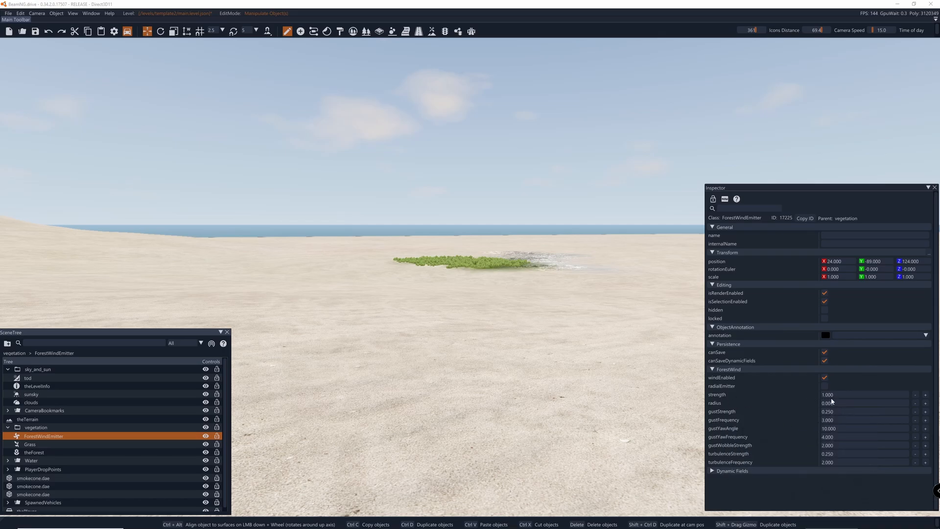
{"action": "left_click", "coordinate": [44, 453]}
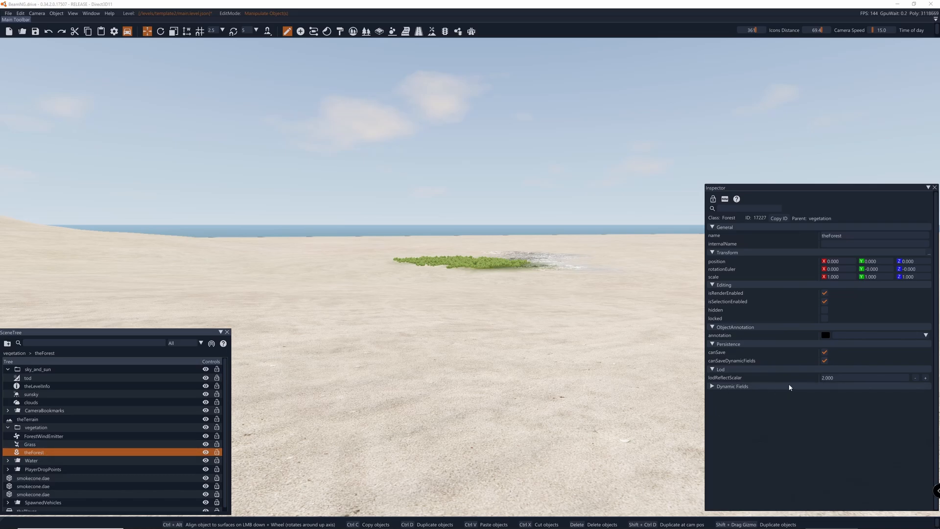
{"action": "mouse_move", "coordinate": [722, 383]}
Return to forest editing, assign tro_bush_small as the brush element's forest item, and reduce the brush size to 3.0.
{"action": "left_click", "coordinate": [366, 31]}
{"action": "left_click", "coordinate": [282, 319]}
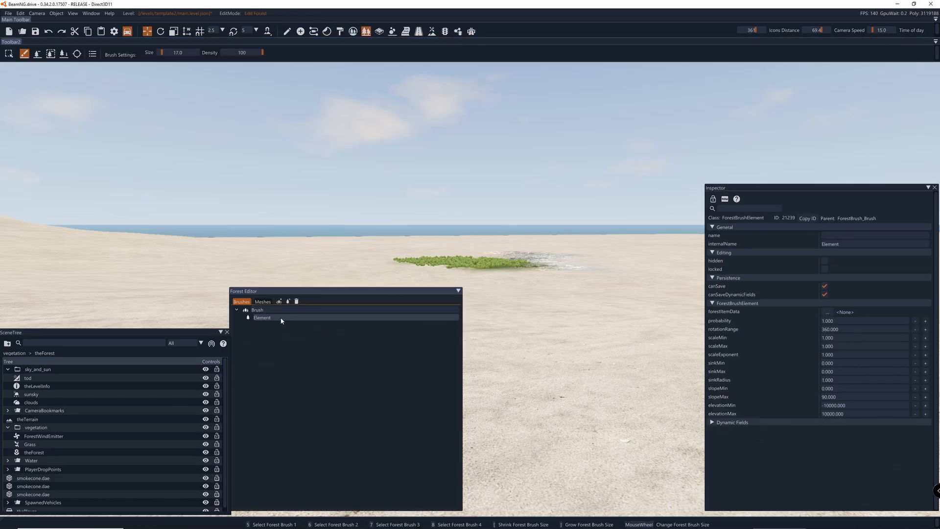
{"action": "left_click", "coordinate": [827, 313]}
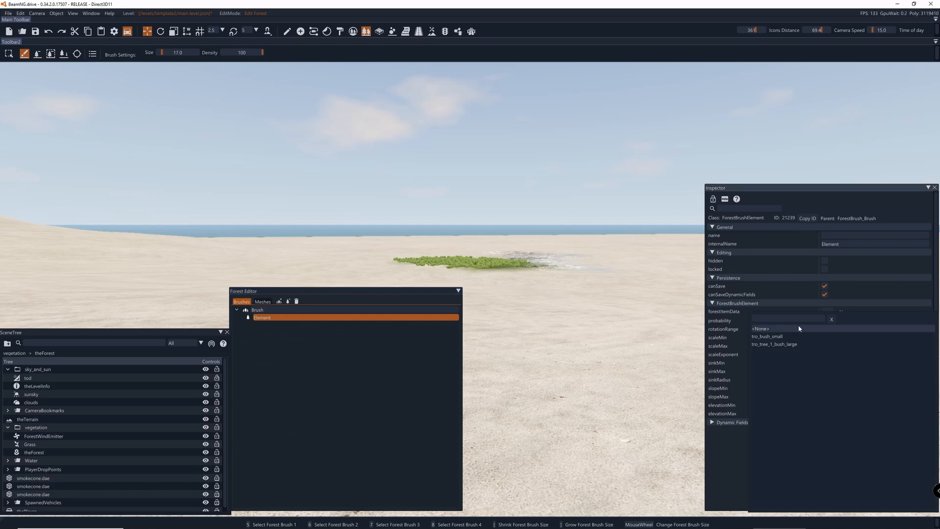
{"action": "left_click", "coordinate": [765, 336]}
{"action": "scroll", "coordinate": [558, 320], "scroll_direction": "down", "scroll_amount": 7}
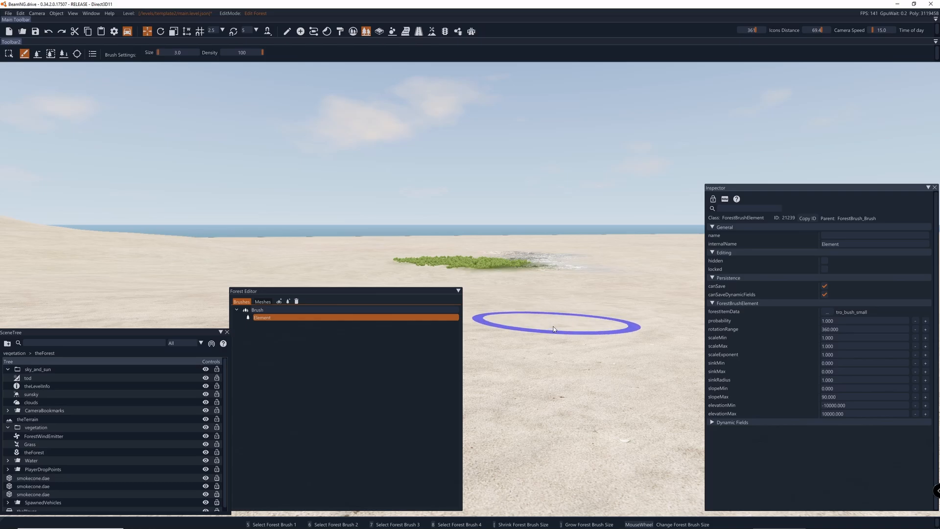
Paint small bushes on the sand in front of the grass patch using brush sizes 3.0 and 11.0.
{"action": "left_click", "coordinate": [554, 329]}
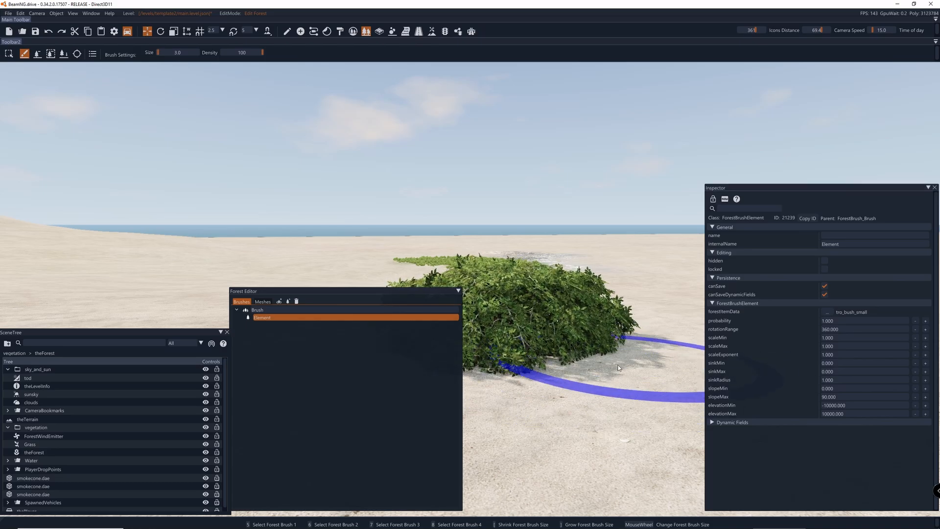
{"action": "right_click_drag", "start_coordinate": [618, 368], "coordinate": [673, 376]}
{"action": "scroll", "coordinate": [581, 309], "scroll_direction": "up", "scroll_amount": 4}
{"action": "left_click", "coordinate": [593, 279]}
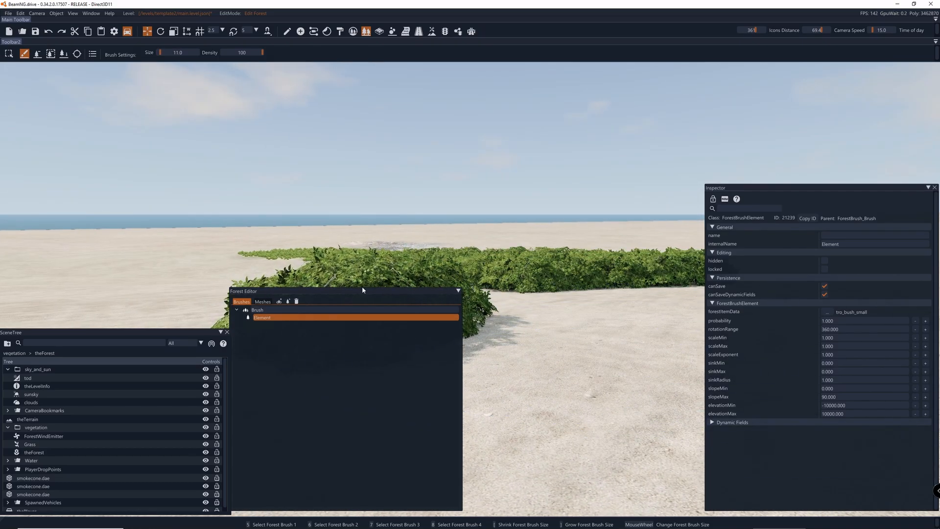
Switch the element's forest item to tro_tree_1_bush_large and paint large bushes on the sand at brush size 11.0.
{"action": "left_click", "coordinate": [827, 312]}
{"action": "left_click", "coordinate": [799, 343]}
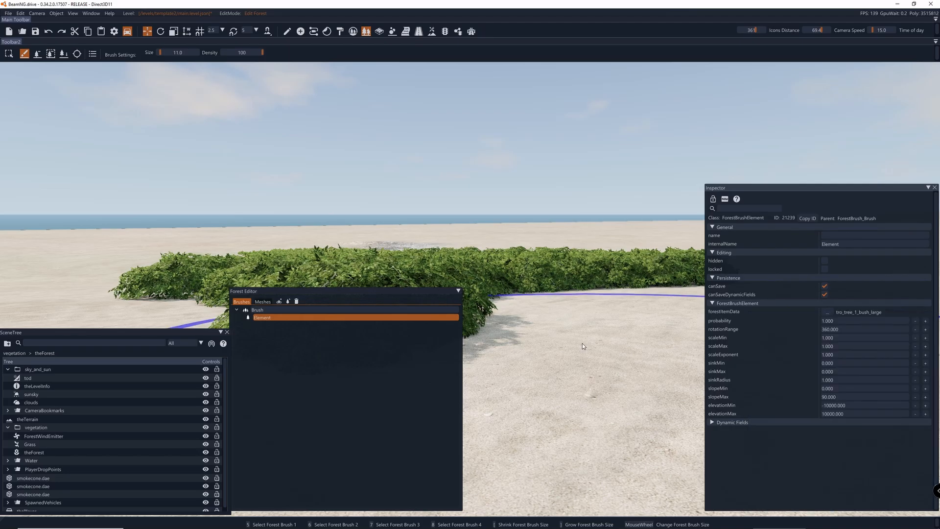
{"action": "left_click", "coordinate": [582, 344]}
Reduce the brush size to 3.0 and paint more large bushes near the grass patch.
{"action": "scroll", "coordinate": [588, 306], "scroll_direction": "down", "scroll_amount": 4}
{"action": "key", "text": "a"}
{"action": "right_click_drag", "start_coordinate": [590, 275], "coordinate": [585, 273]}
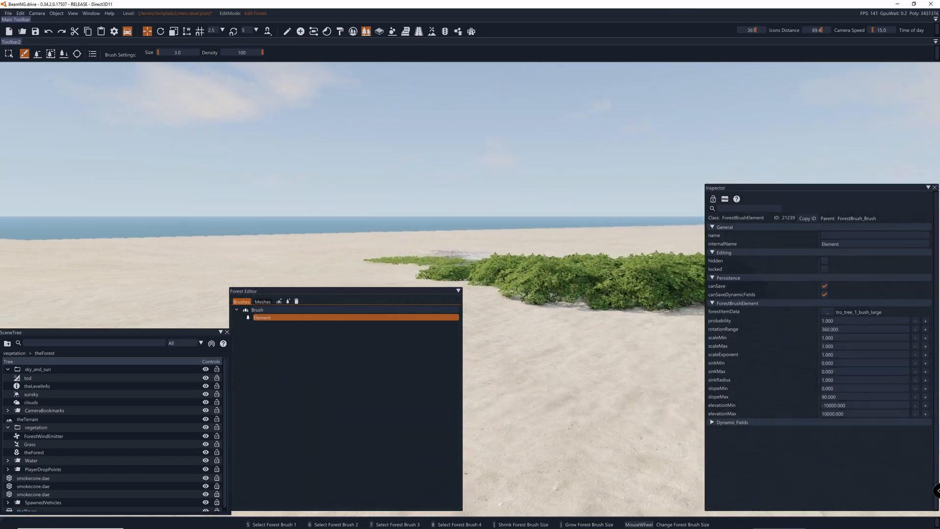
{"action": "mouse_move", "coordinate": [482, 247]}
{"action": "right_mouse_down"}
{"action": "mouse_move", "coordinate": [470, 262]}
{"action": "mouse_move", "coordinate": [473, 255]}
{"action": "mouse_move", "coordinate": [482, 275]}
{"action": "mouse_move", "coordinate": [477, 262]}
{"action": "mouse_move", "coordinate": [465, 264]}
{"action": "mouse_move", "coordinate": [541, 216]}
{"action": "right_mouse_up"}
{"action": "left_click", "coordinate": [470, 263]}
{"action": "key", "text": "a"}
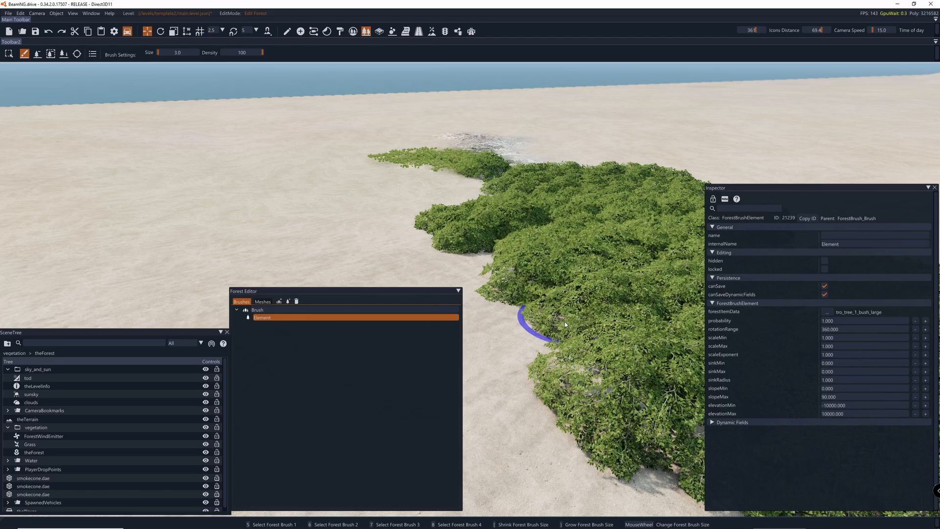
{"action": "right_click_drag", "start_coordinate": [564, 324], "coordinate": [514, 314]}
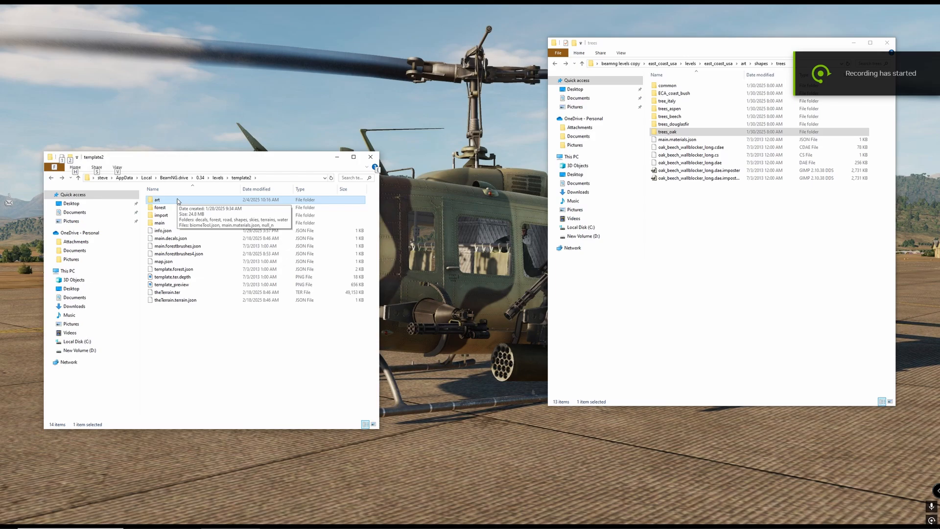
Open managedItemData.json from template2's art/forest folder in Notepad++, enlarge its text, and highlight the dae extension in the small bush's shapeFile path.
{"action": "double_click", "coordinate": [178, 200]}
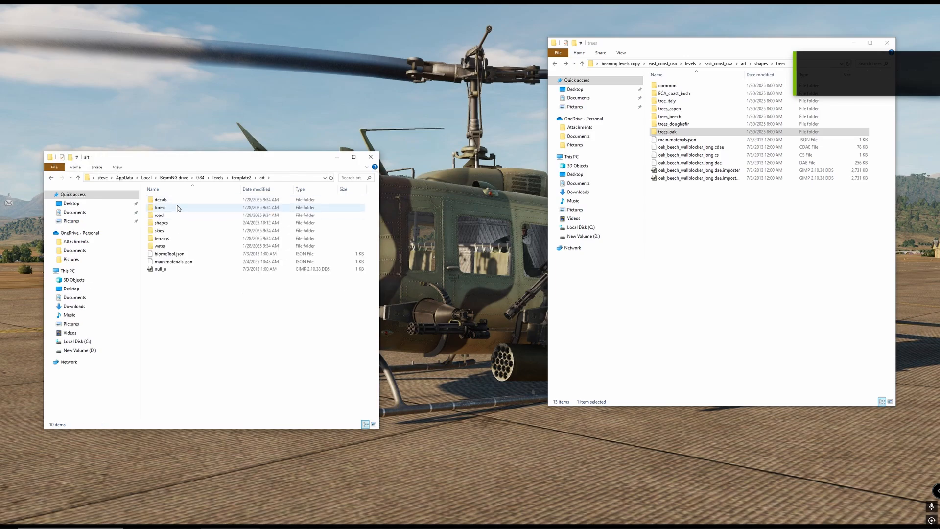
{"action": "double_click", "coordinate": [177, 208]}
{"action": "left_click", "coordinate": [178, 201]}
{"action": "right_click", "coordinate": [178, 201]}
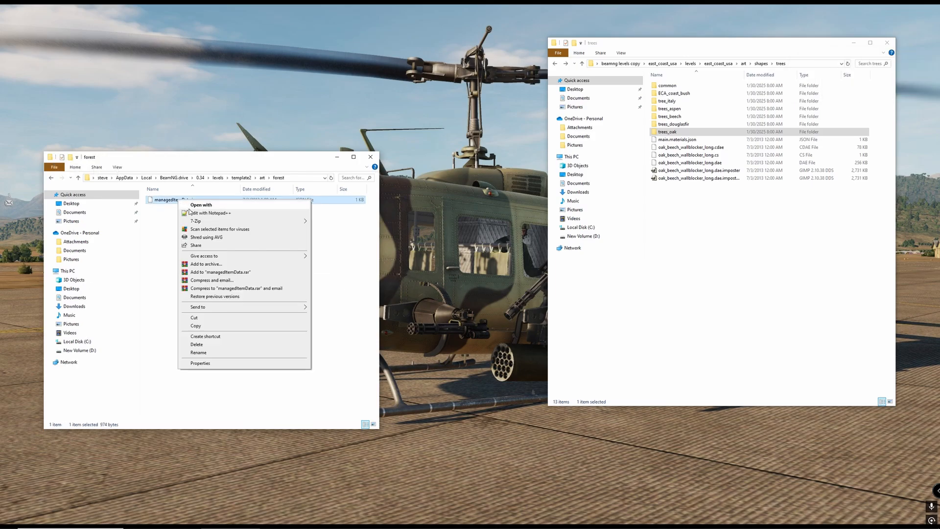
{"action": "left_click", "coordinate": [480, 198]}
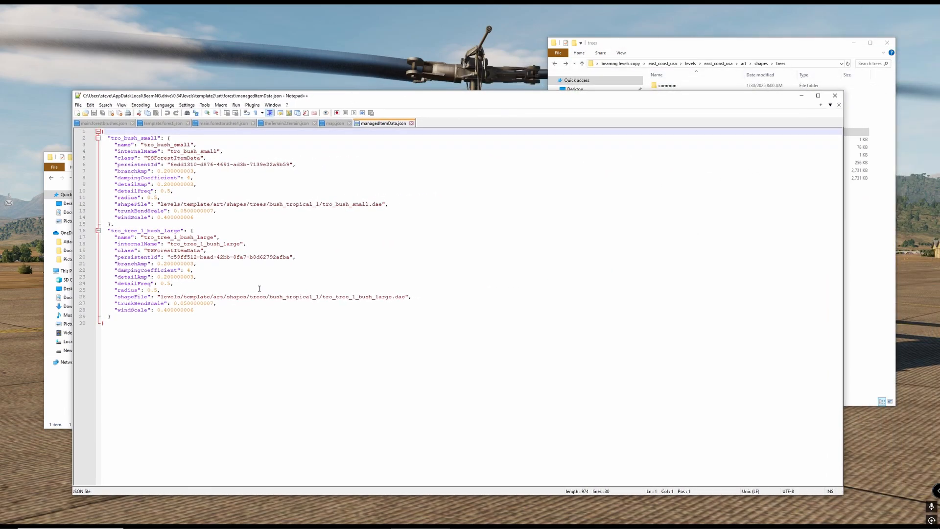
{"action": "scroll", "coordinate": [259, 288], "scroll_direction": "up", "scroll_amount": 4, "text": "ctrl"}
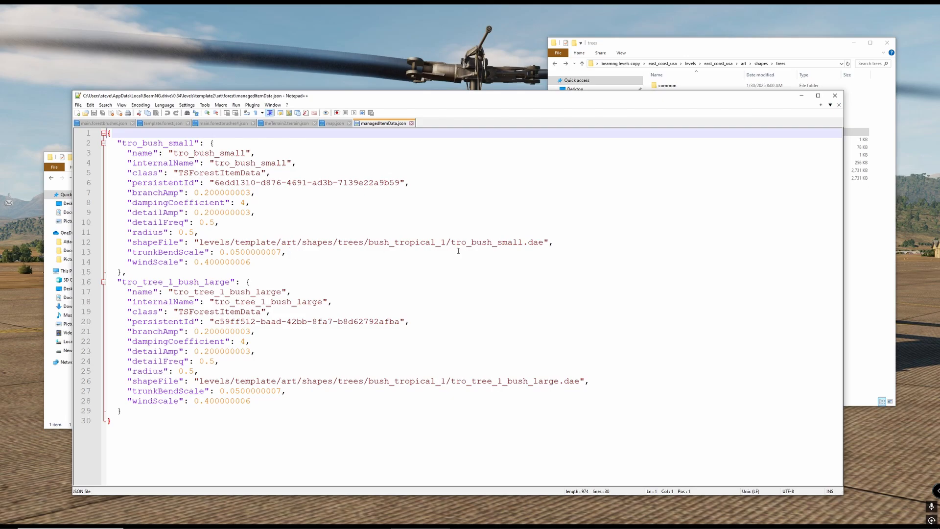
{"action": "double_click", "coordinate": [536, 243]}
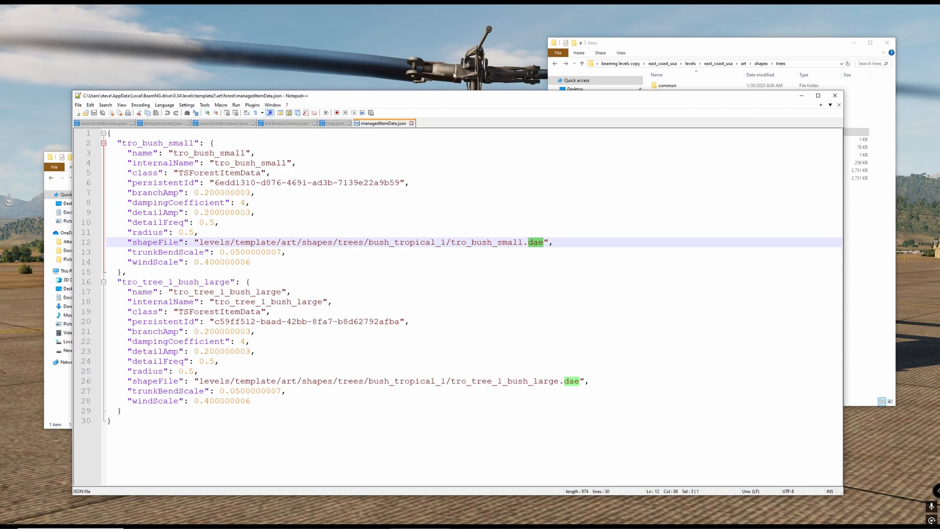
Open managedItemData.json from the east_coast_usa level's art/forest folder in Notepad++.
{"action": "left_click", "coordinate": [646, 43]}
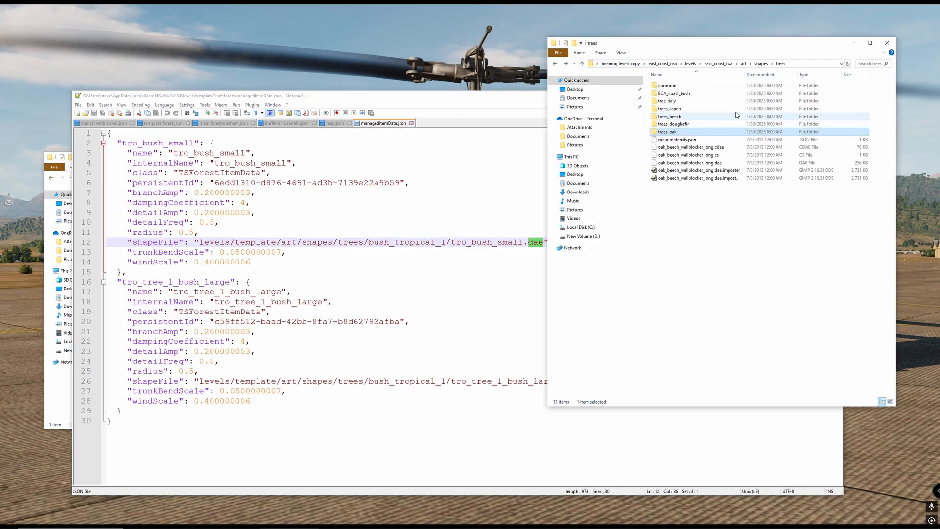
{"action": "key", "text": "alt+Left"}
{"action": "key", "text": "alt+Left"}
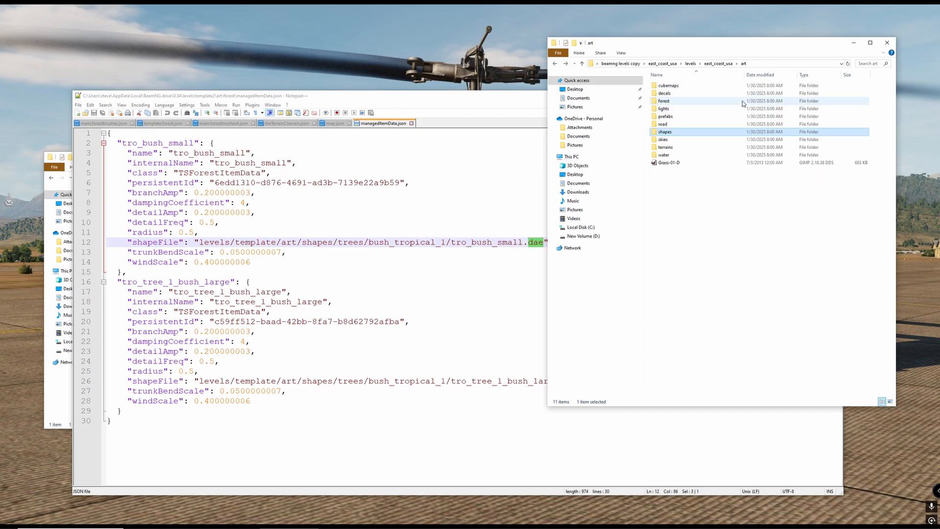
{"action": "double_click", "coordinate": [666, 101]}
{"action": "left_click", "coordinate": [674, 86]}
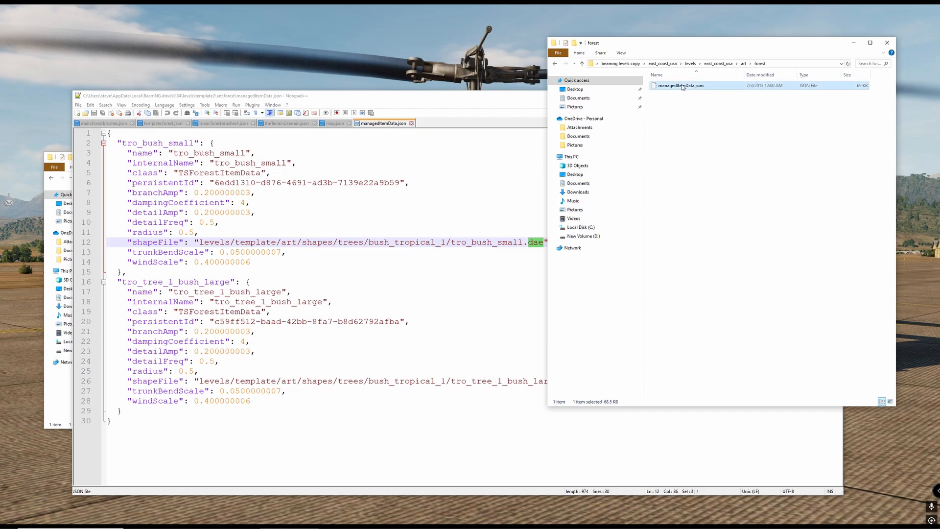
{"action": "right_click", "coordinate": [681, 85]}
{"action": "left_click", "coordinate": [702, 98]}
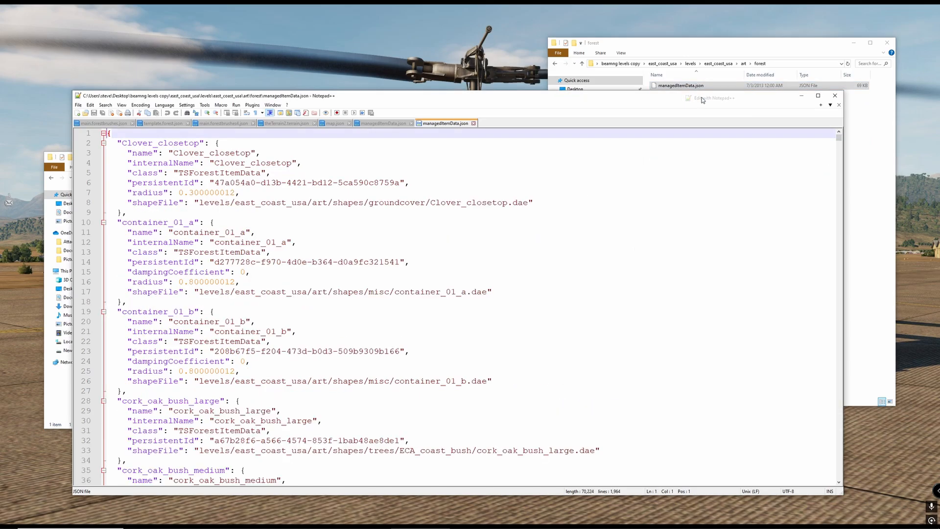
Place the two managedItemData.json files in separate Notepad++ windows so both can be seen together.
{"action": "right_click", "coordinate": [314, 130]}
{"action": "left_click", "coordinate": [433, 98]}
{"action": "left_click_drag", "start_coordinate": [435, 97], "coordinate": [363, 15]}
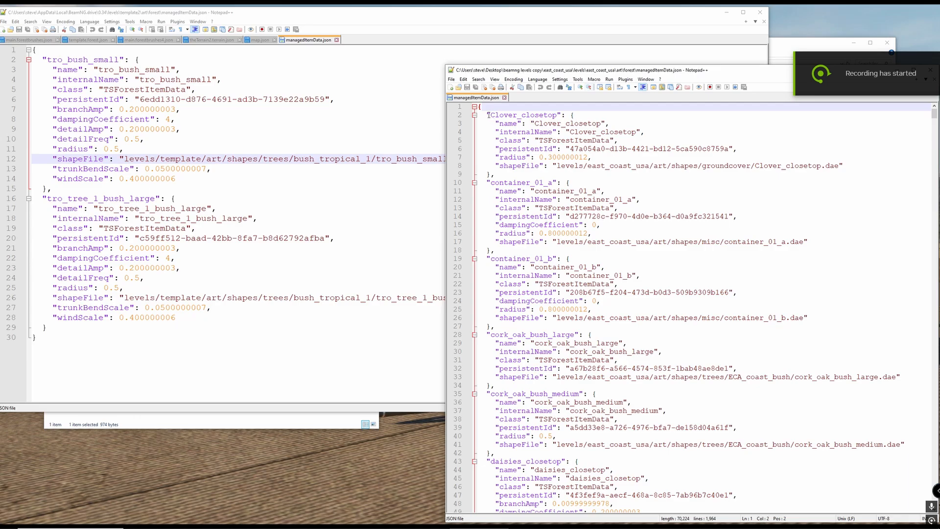
Copy the complete Clover_closetop and container_01_a entries from the east_coast_usa managedItemData.json.
{"action": "left_click", "coordinate": [480, 115]}
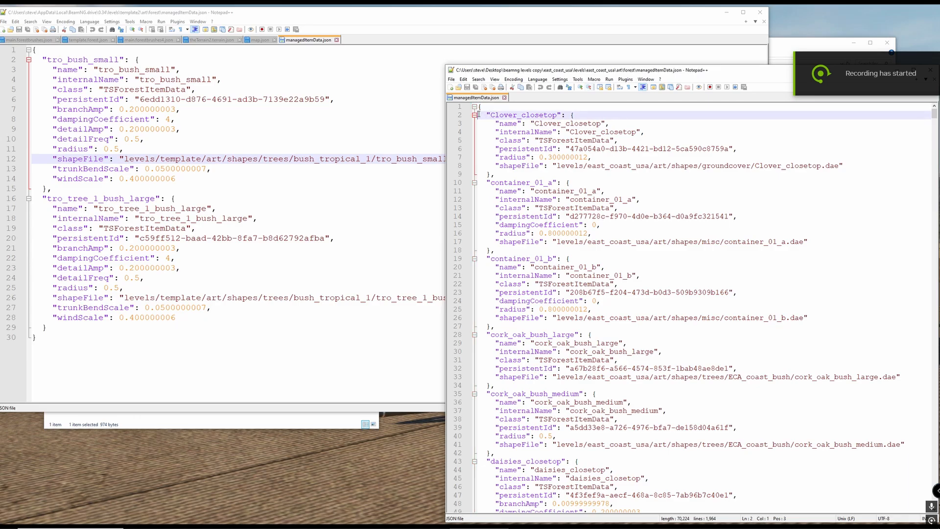
{"action": "left_click_drag", "start_coordinate": [479, 114], "coordinate": [701, 250]}
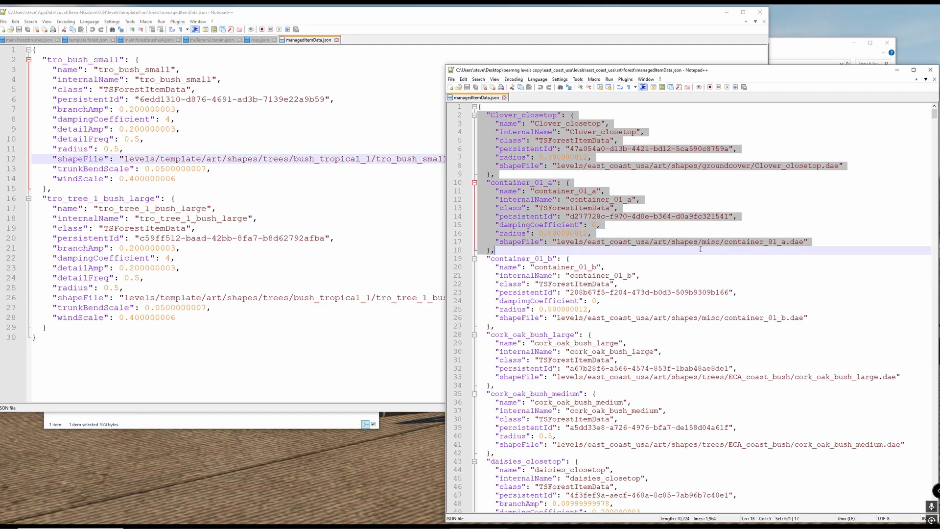
{"action": "right_click", "coordinate": [539, 204]}
{"action": "left_click", "coordinate": [556, 217]}
Paste the copied entries just after the opening brace of template2's managedItemData.json, check the closing braces, and save the file.
{"action": "left_click", "coordinate": [54, 327]}
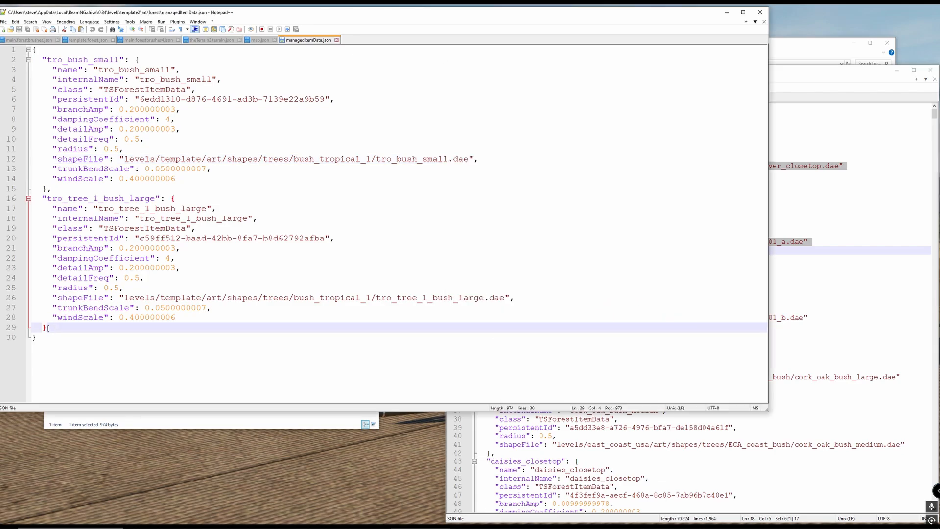
{"action": "left_click", "coordinate": [64, 50]}
{"action": "key", "text": "Return"}
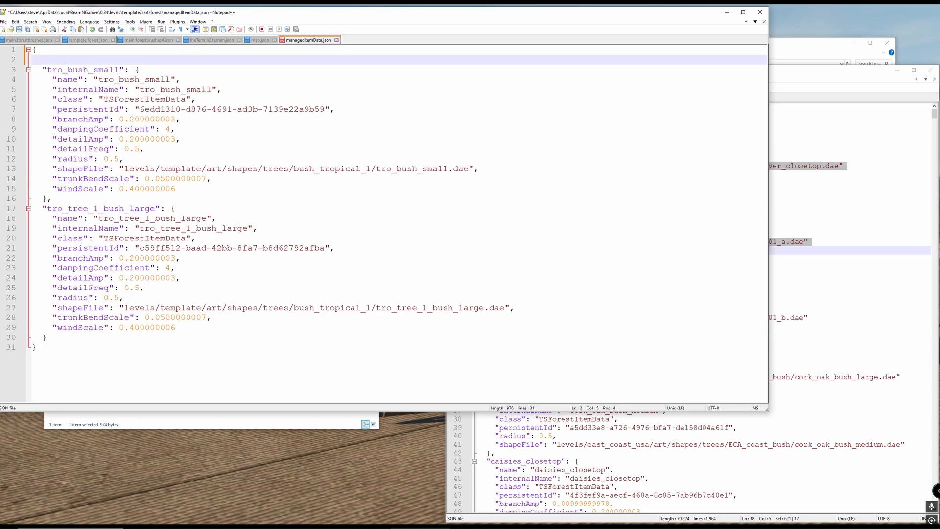
{"action": "key", "text": "ctrl+v"}
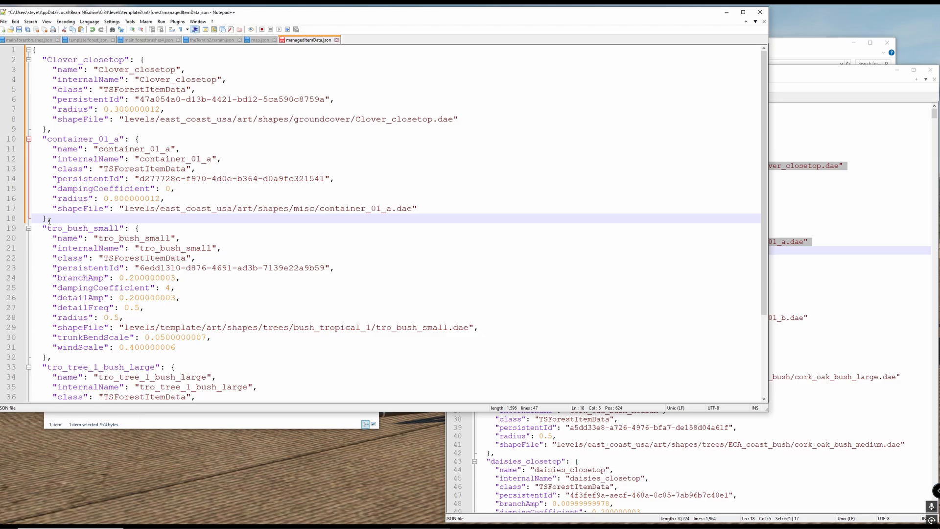
{"action": "scroll", "coordinate": [49, 221], "scroll_direction": "down", "scroll_amount": 4}
{"action": "left_click", "coordinate": [57, 387]}
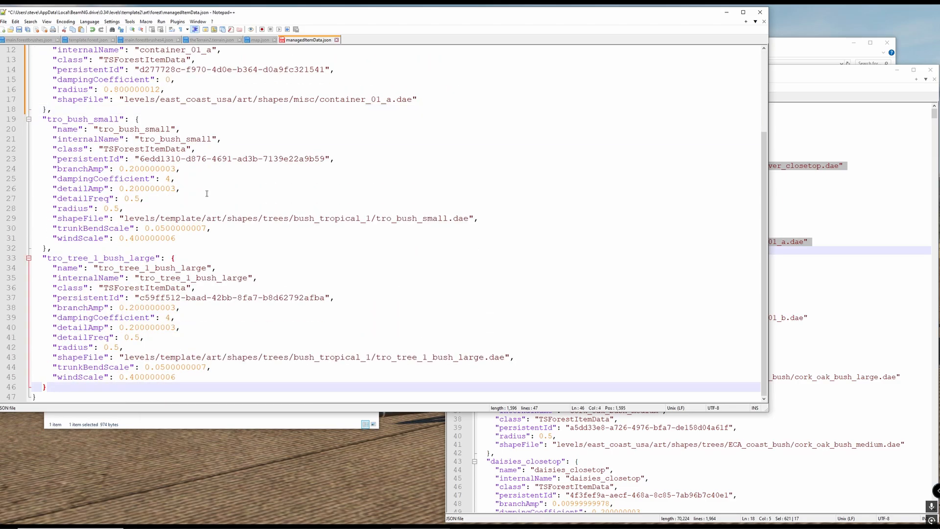
{"action": "scroll", "coordinate": [206, 193], "scroll_direction": "up", "scroll_amount": 4}
{"action": "key", "text": "ctrl+s"}
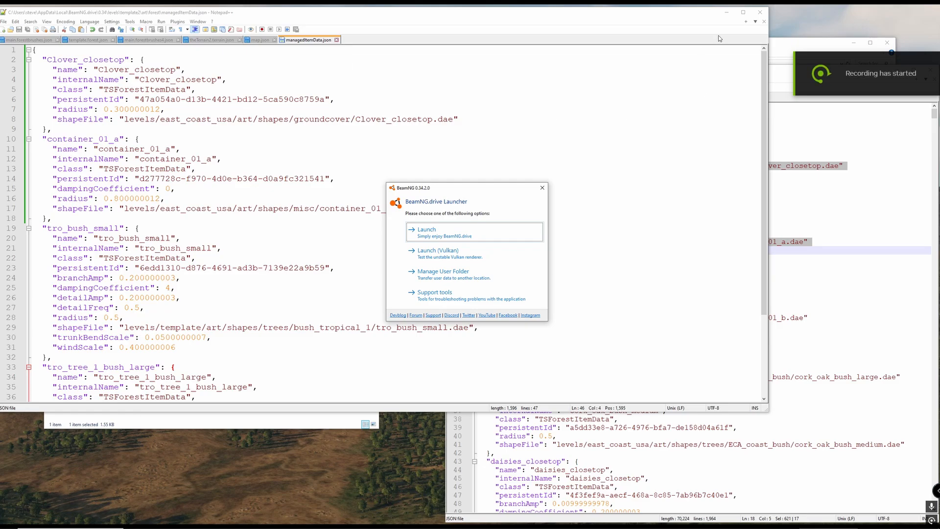
Launch BeamNG.drive in standard mode from its launcher.
{"action": "left_click_drag", "start_coordinate": [460, 189], "coordinate": [295, 419]}
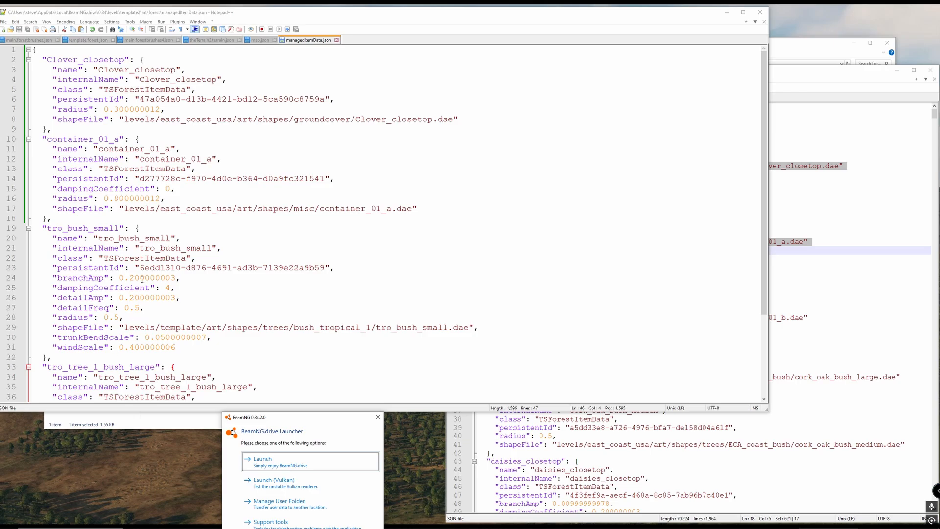
{"action": "left_click", "coordinate": [267, 458]}
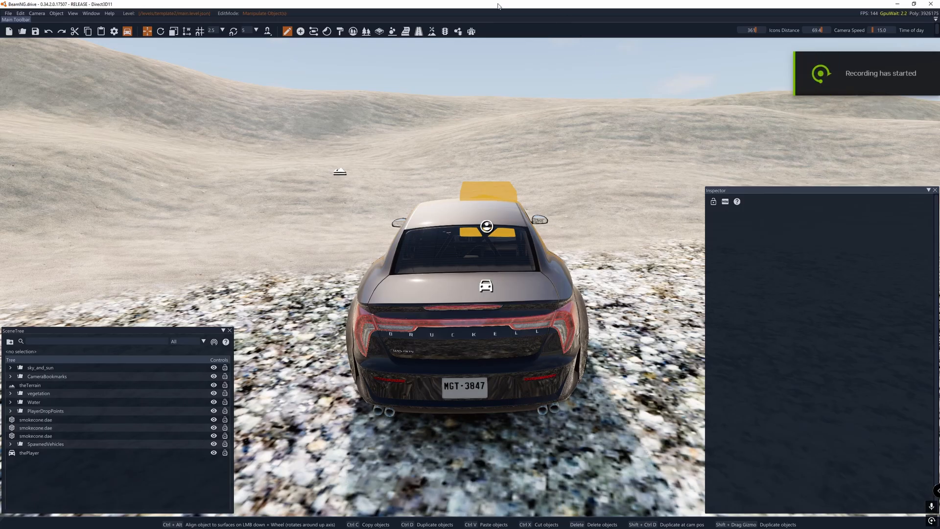
Open the forest tools, assign container_01_a as the brush element's forest item, and reduce the brush size to 1.0.
{"action": "left_click", "coordinate": [367, 31]}
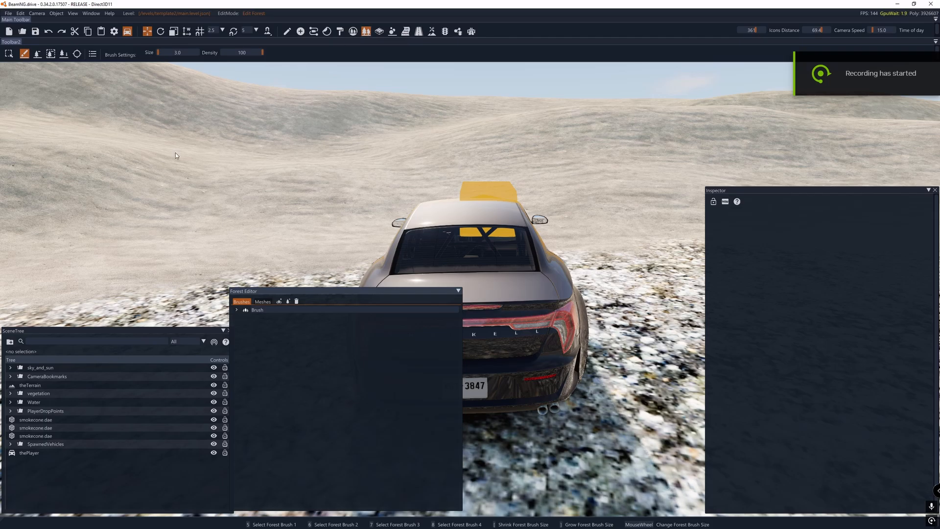
{"action": "left_click", "coordinate": [236, 310]}
{"action": "left_click", "coordinate": [262, 317]}
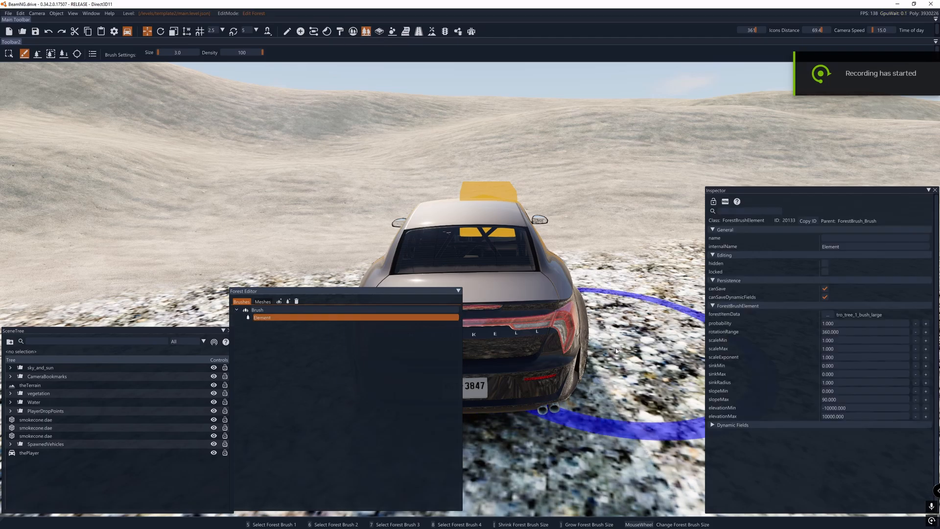
{"action": "left_click", "coordinate": [828, 315]}
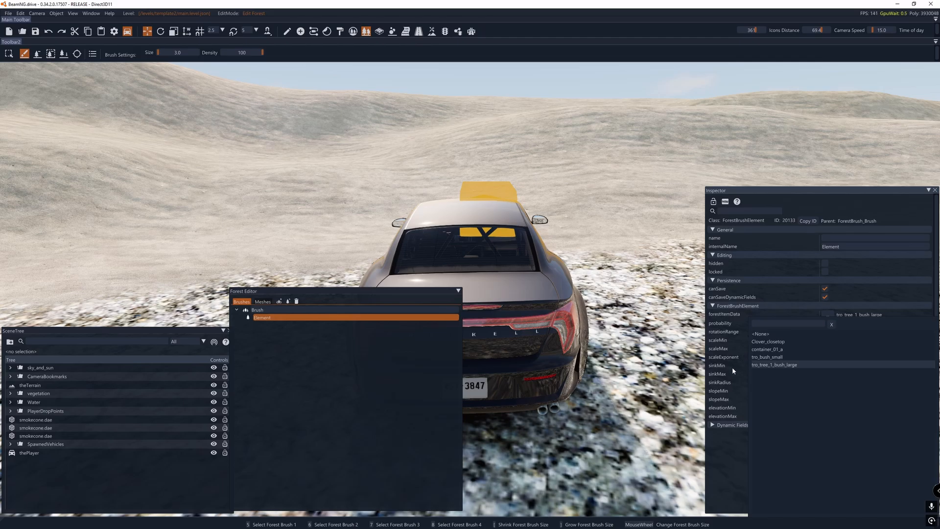
{"action": "left_click", "coordinate": [766, 352]}
{"action": "scroll", "coordinate": [542, 193], "scroll_direction": "down", "scroll_amount": 2}
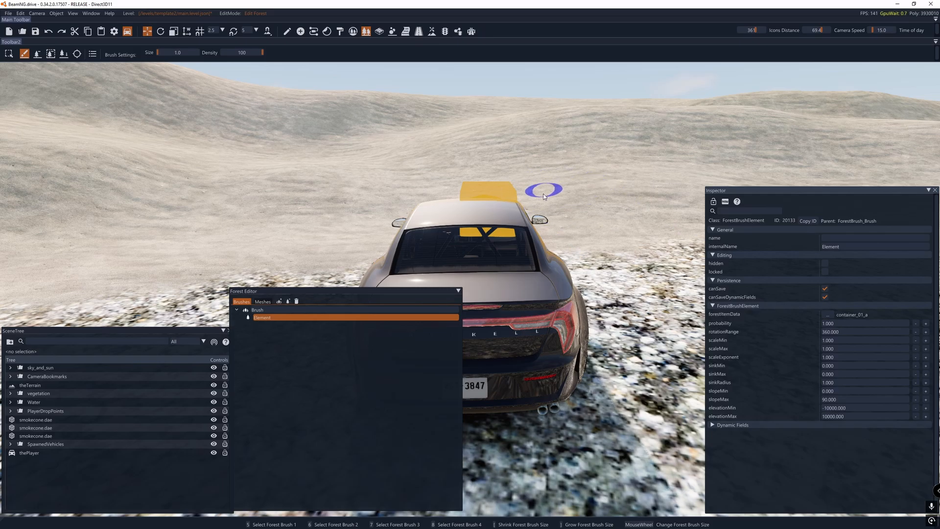
Paint the container_01_a forest item onto the sandy ground beside the car.
{"action": "left_click", "coordinate": [281, 192]}
{"action": "key", "text": "s"}
{"action": "right_click_drag", "start_coordinate": [461, 196], "coordinate": [421, 220]}
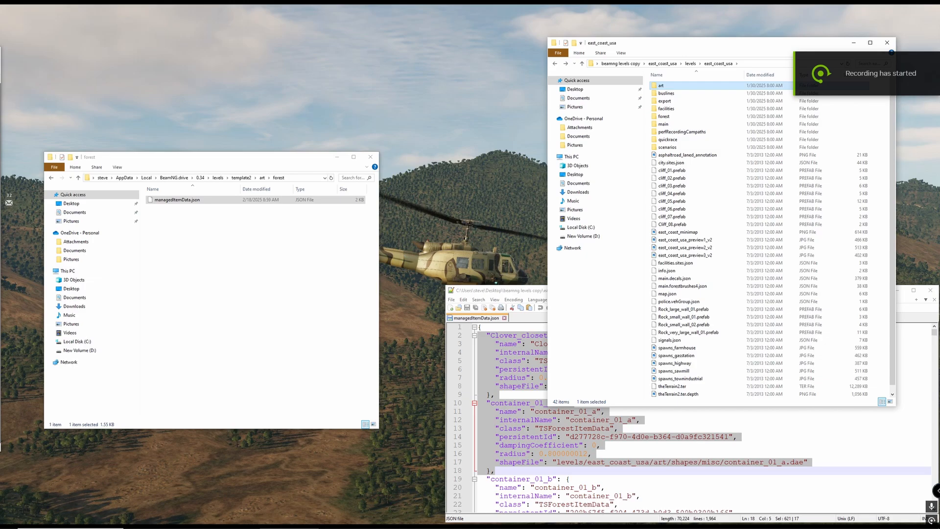
Move the template2 managedItemData.json editor out of the way and place the template2 forest and east_coast_usa folder windows side by side.
{"action": "left_click_drag", "start_coordinate": [0, 53], "coordinate": [151, 105]}
{"action": "left_click_drag", "start_coordinate": [181, 119], "coordinate": [176, 117]}
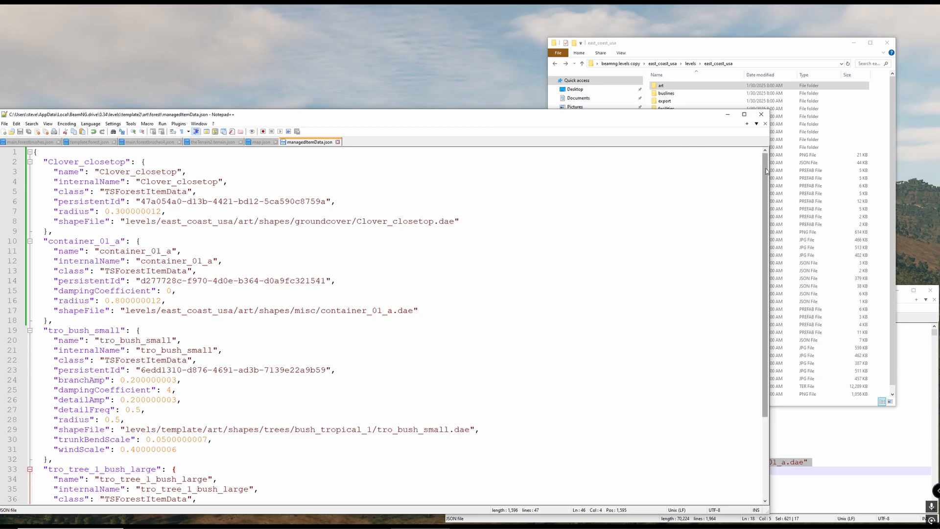
{"action": "left_click_drag", "start_coordinate": [770, 170], "coordinate": [472, 188]}
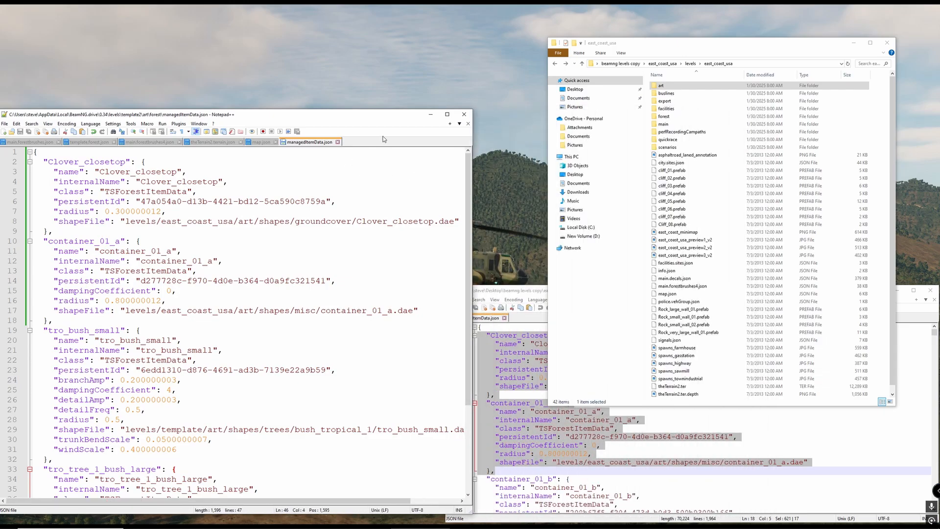
{"action": "left_click_drag", "start_coordinate": [382, 114], "coordinate": [0, 74]}
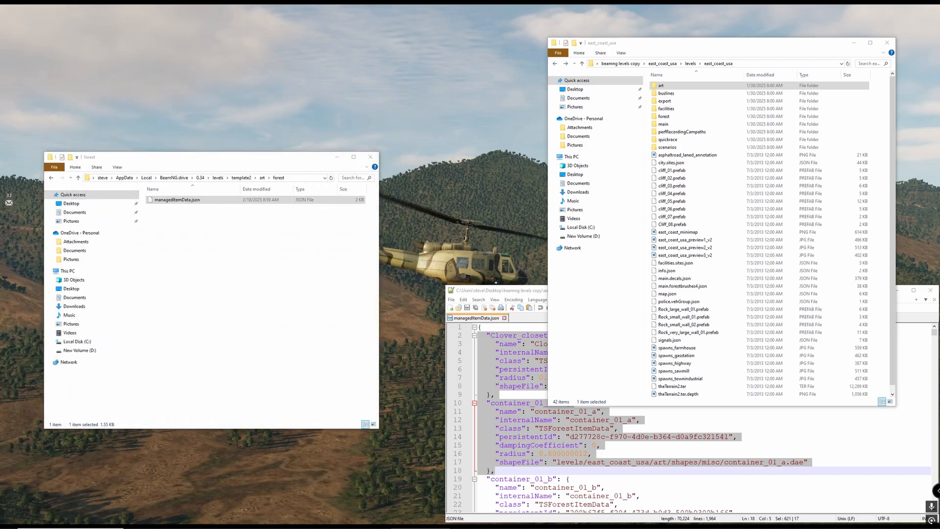
{"action": "left_click_drag", "start_coordinate": [243, 161], "coordinate": [201, 38]}
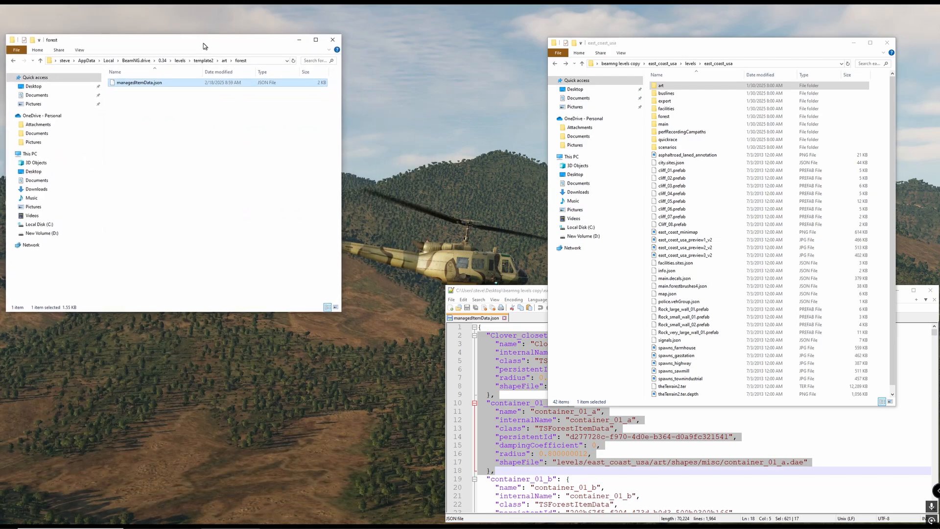
{"action": "left_click_drag", "start_coordinate": [821, 46], "coordinate": [616, 24]}
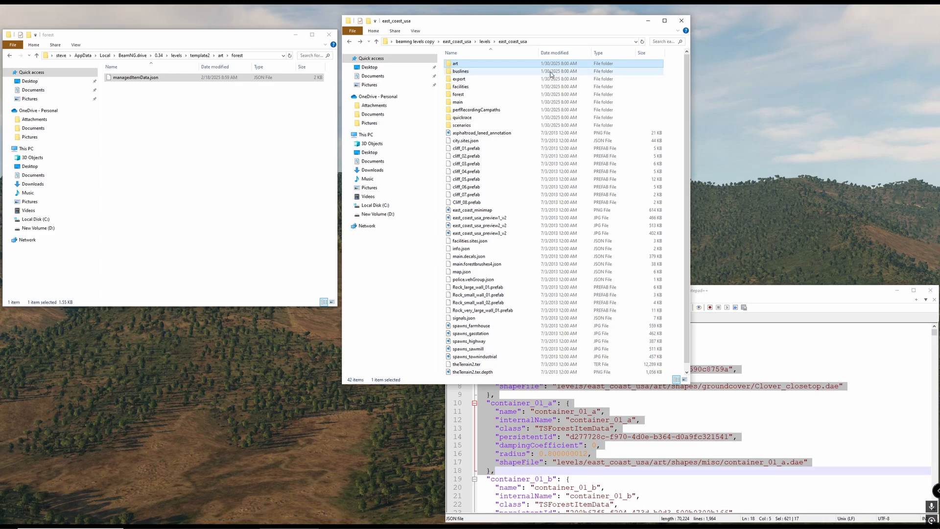
Browse east_coast_usa's art/shapes/trees folder and examine the contents of its common and ECA_coast_bush subfolders.
{"action": "double_click", "coordinate": [470, 67]}
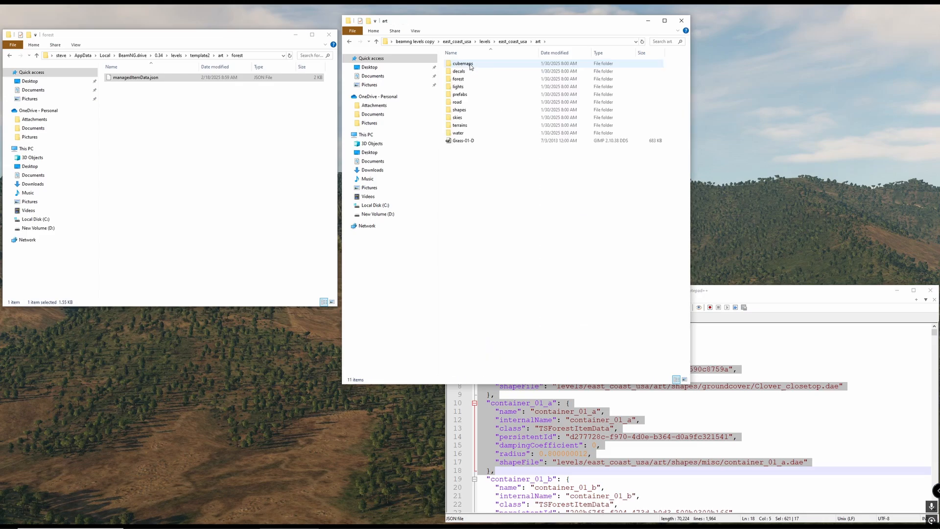
{"action": "double_click", "coordinate": [460, 111]}
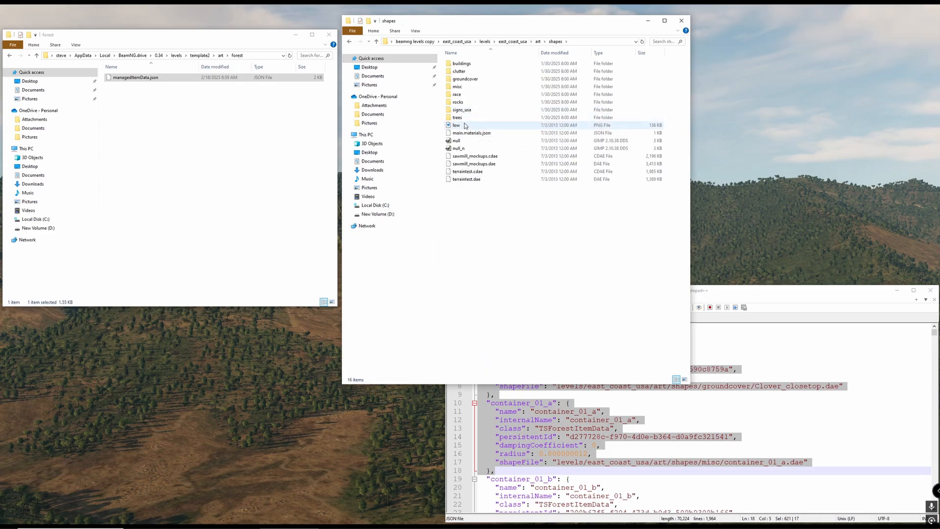
{"action": "left_click", "coordinate": [465, 119]}
{"action": "double_click", "coordinate": [464, 119]}
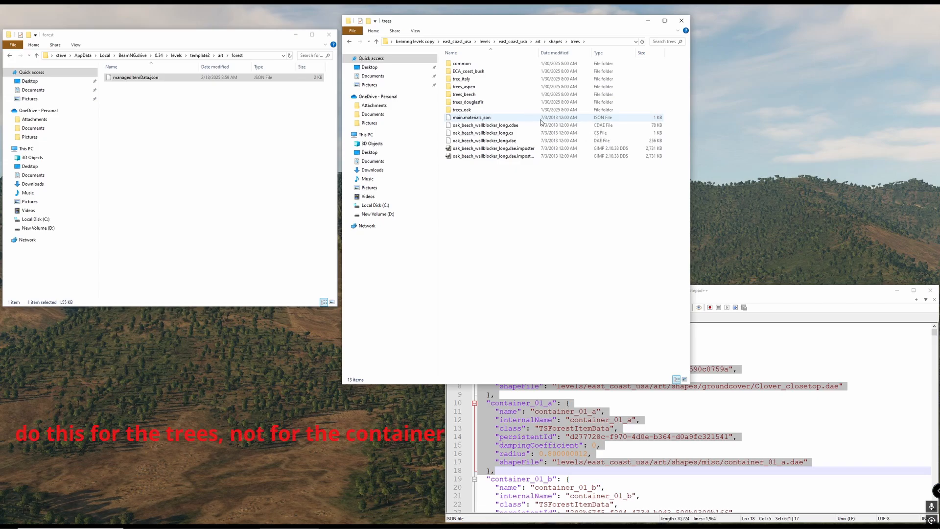
{"action": "double_click", "coordinate": [462, 64]}
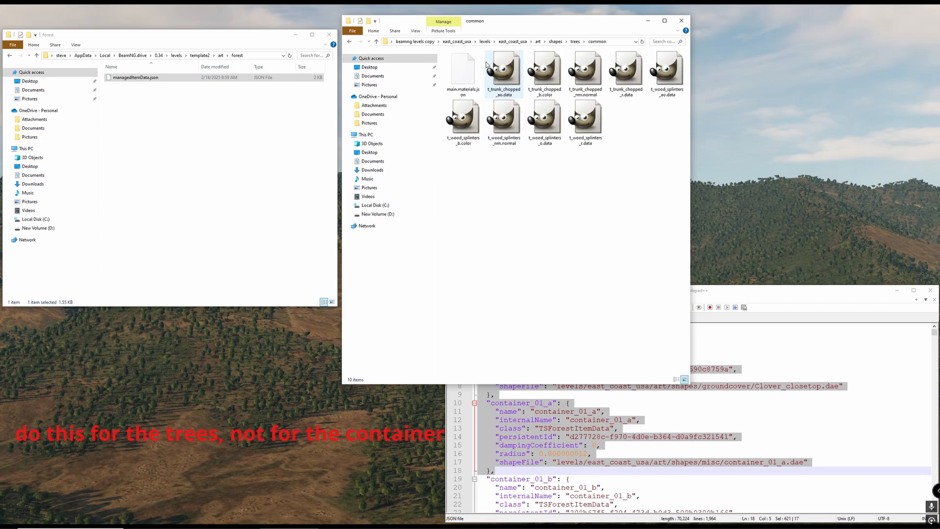
{"action": "left_click", "coordinate": [455, 72]}
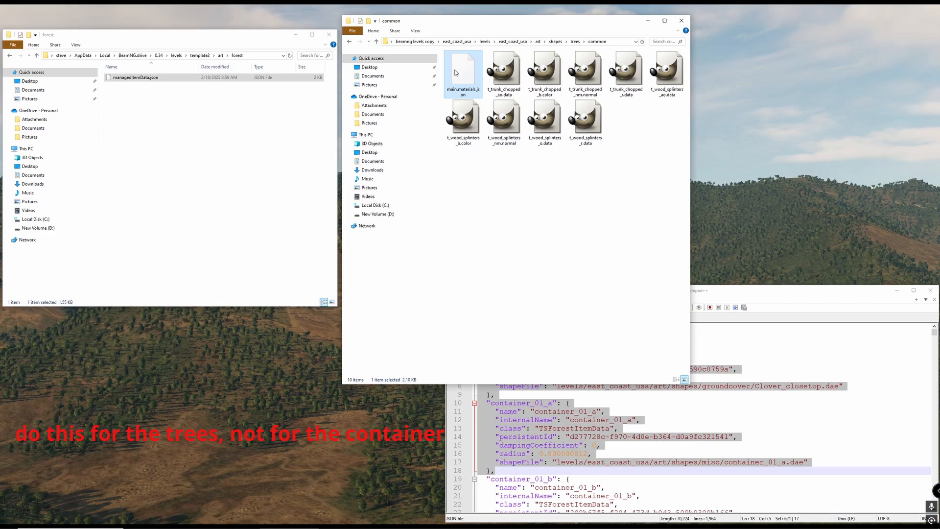
{"action": "key", "text": "BackSpace"}
{"action": "double_click", "coordinate": [470, 74]}
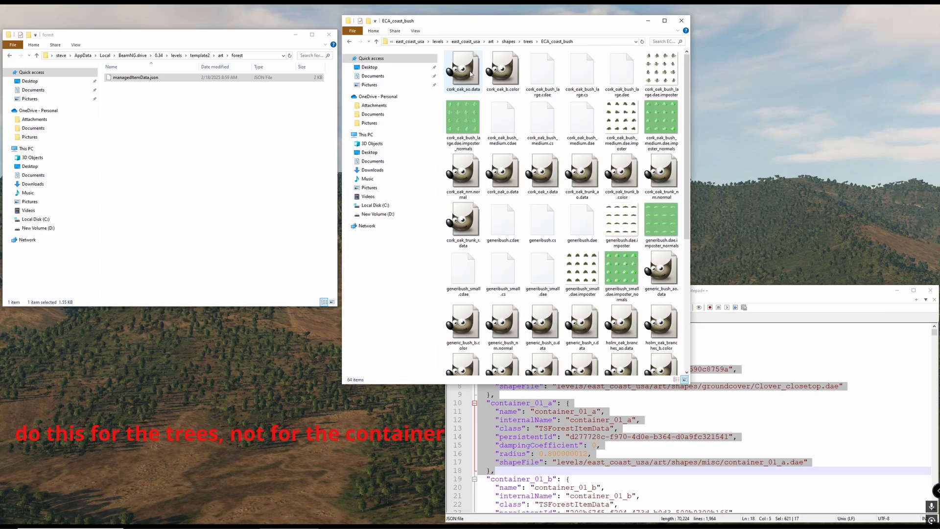
{"action": "key", "text": "BackSpace"}
{"action": "key", "text": "BackSpace"}
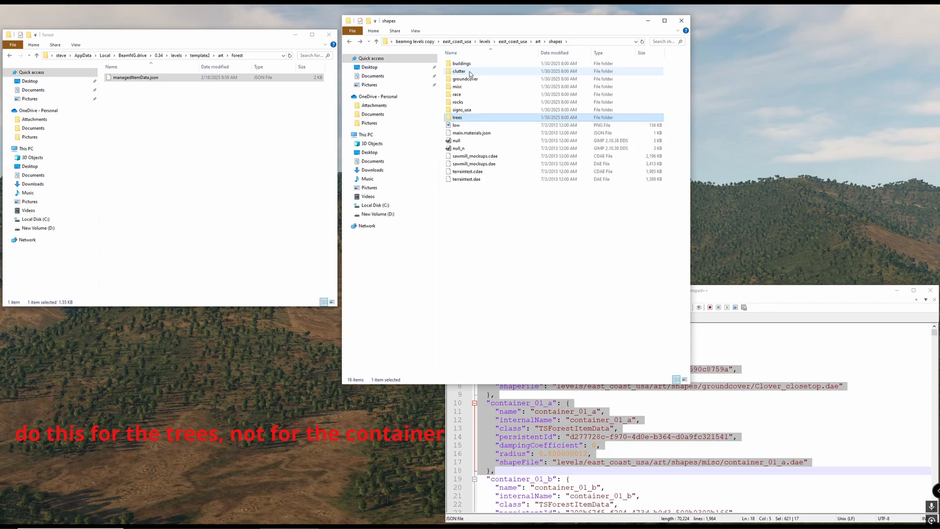
Copy the whole trees folder from east_coast_usa's art/shapes into template2's art/shapes/trees folder.
{"action": "right_click", "coordinate": [460, 119]}
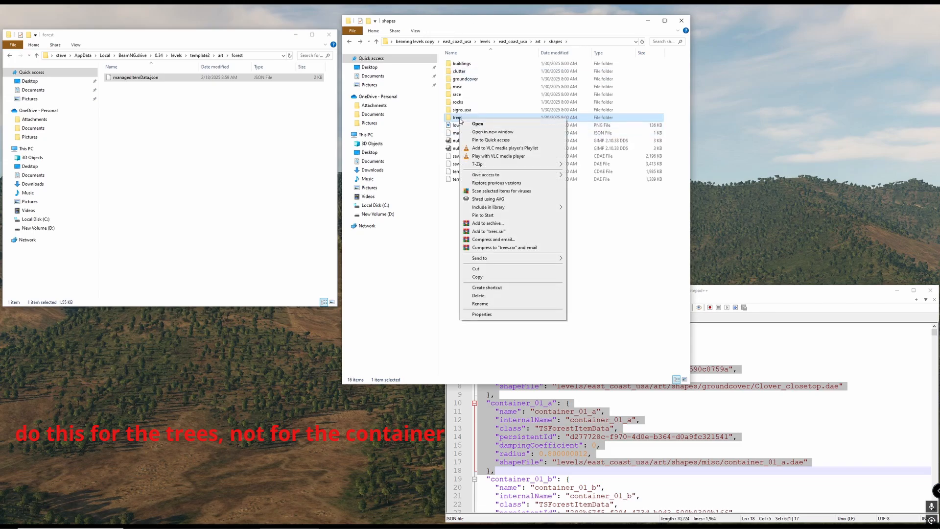
{"action": "left_click", "coordinate": [477, 277]}
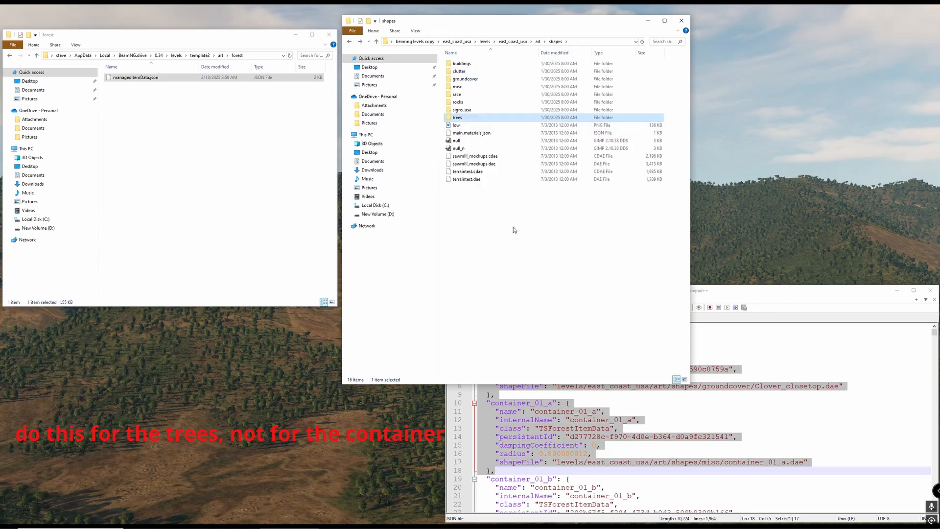
{"action": "left_click", "coordinate": [224, 144]}
{"action": "key", "text": "BackSpace"}
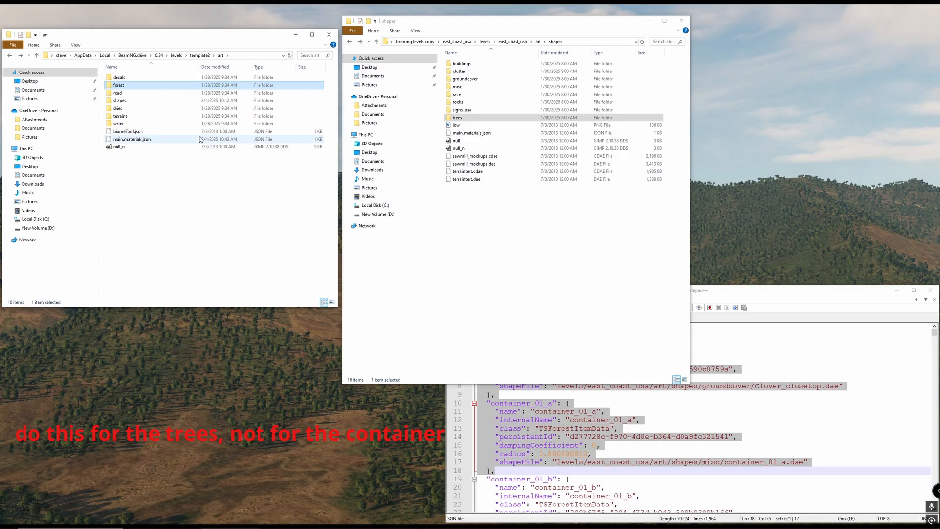
{"action": "key", "text": "BackSpace"}
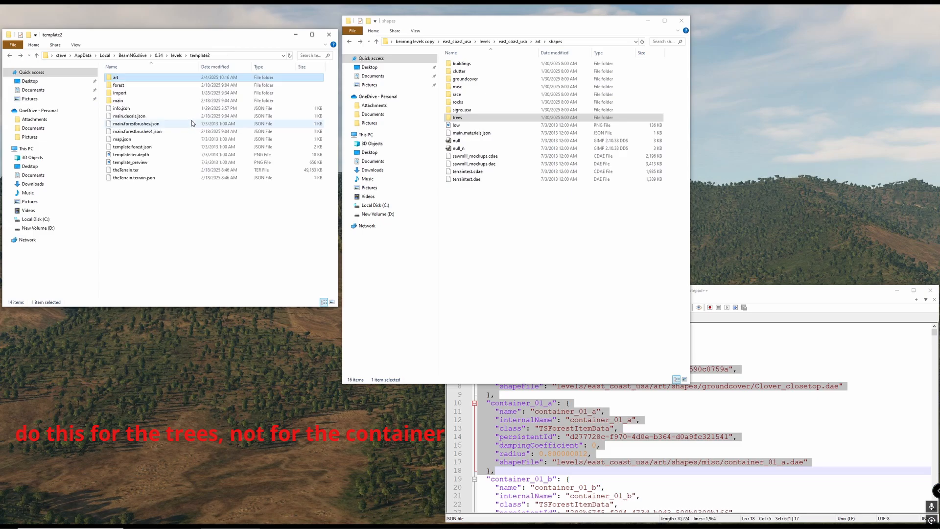
{"action": "double_click", "coordinate": [126, 102]}
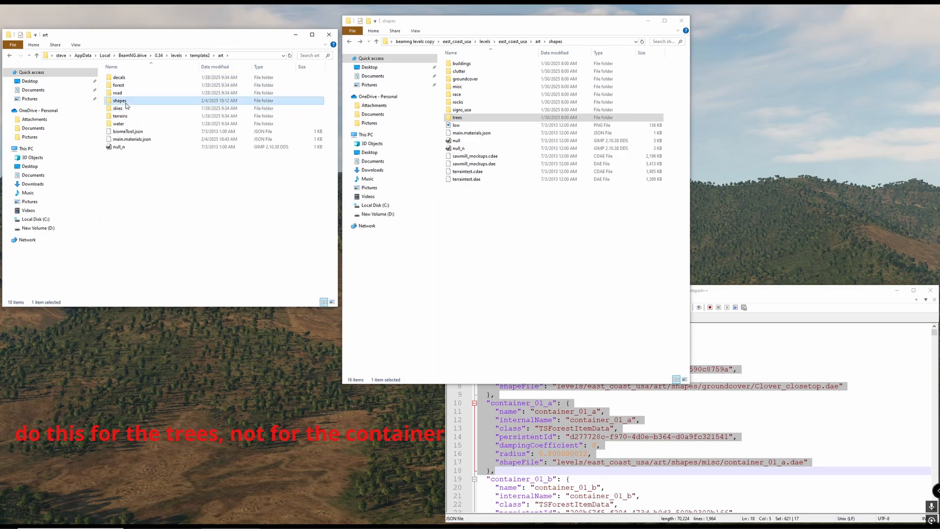
{"action": "double_click", "coordinate": [118, 85]}
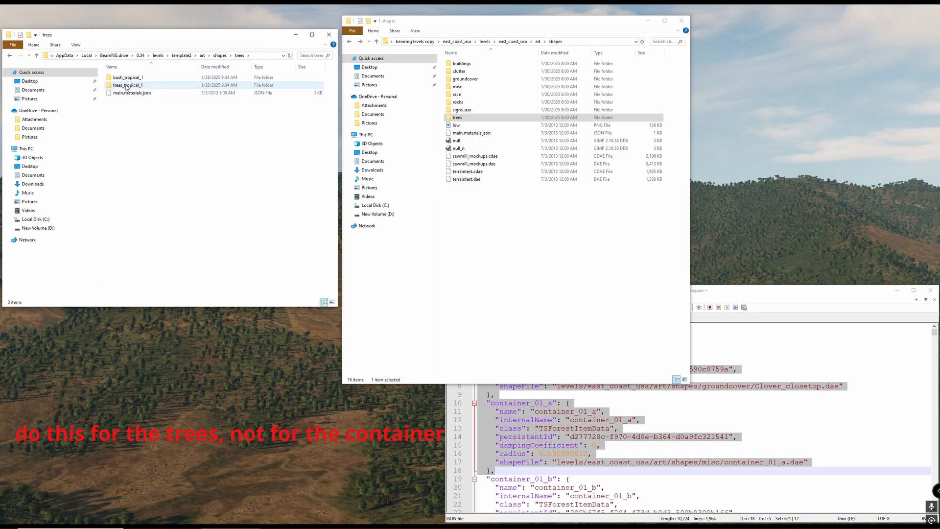
{"action": "right_click", "coordinate": [146, 134]}
{"action": "left_click", "coordinate": [178, 185]}
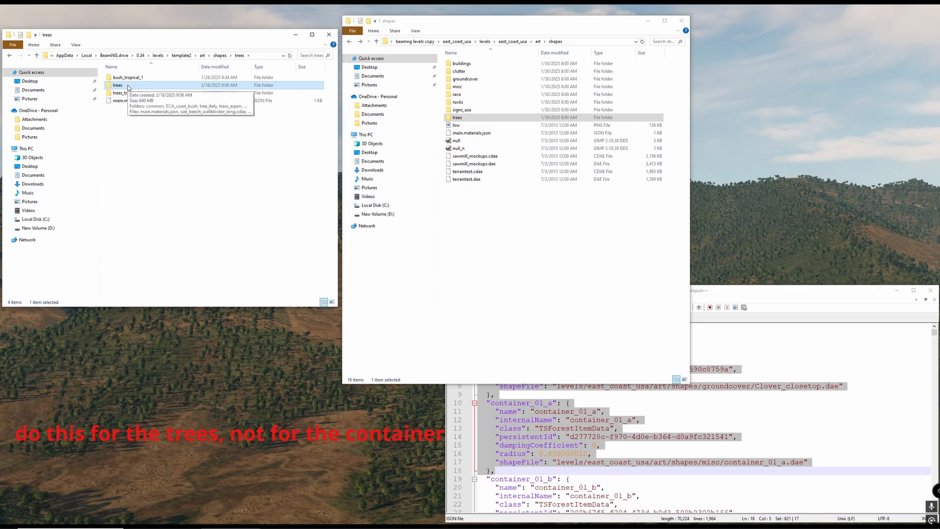
Open the pasted trees folder in template2 and select its main.materials.json file.
{"action": "double_click", "coordinate": [128, 87]}
{"action": "left_click_drag", "start_coordinate": [199, 206], "coordinate": [129, 77]}
{"action": "left_click", "coordinate": [135, 132]}
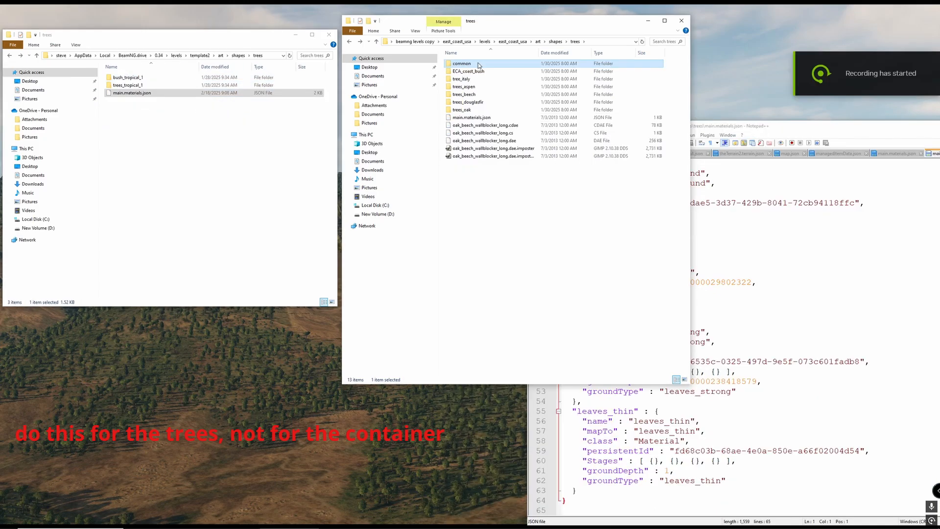
Copy the common folder from east_coast_usa's trees folder into template2's art/shapes/trees folder.
{"action": "right_click", "coordinate": [478, 65]}
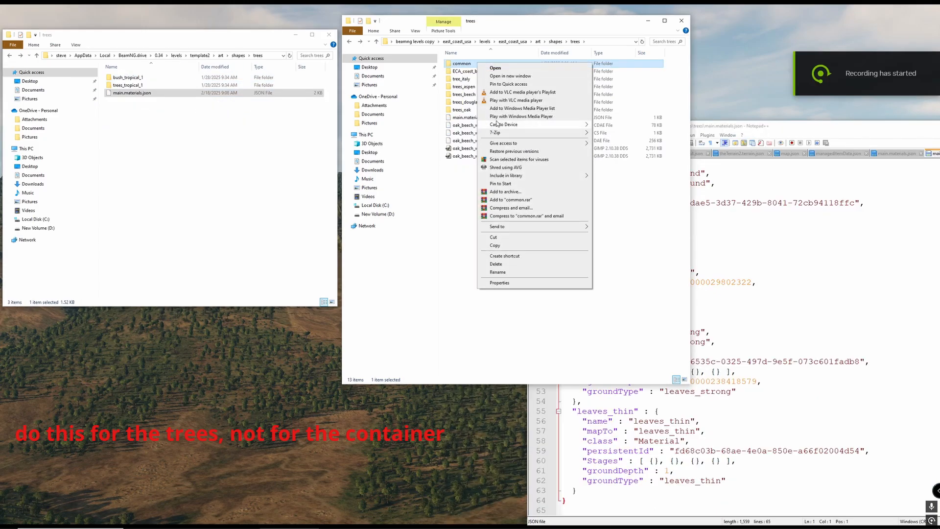
{"action": "left_click", "coordinate": [500, 247]}
{"action": "right_click", "coordinate": [138, 140]}
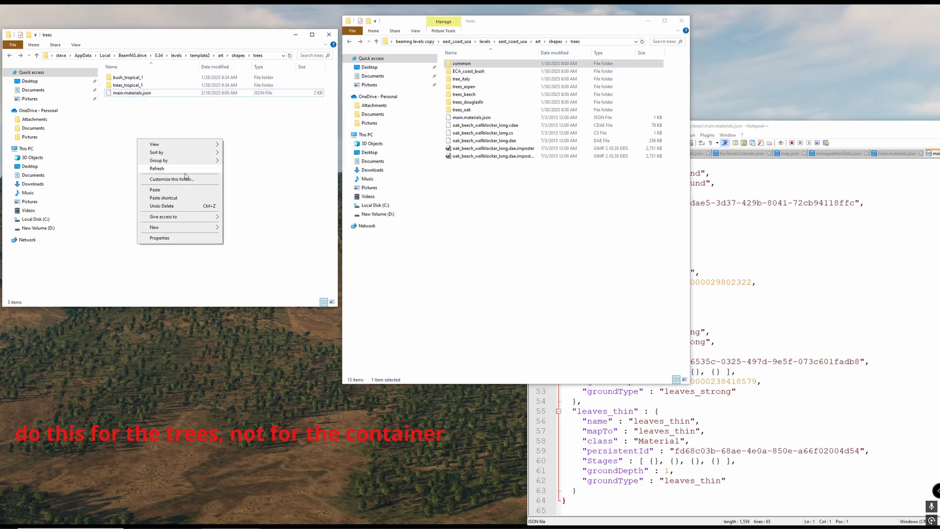
{"action": "left_click", "coordinate": [173, 190]}
Delete the trunk and wood-splinter texture files from template2's copied common folder, keeping only main.materials.json, and return to the trees folder.
{"action": "double_click", "coordinate": [133, 85]}
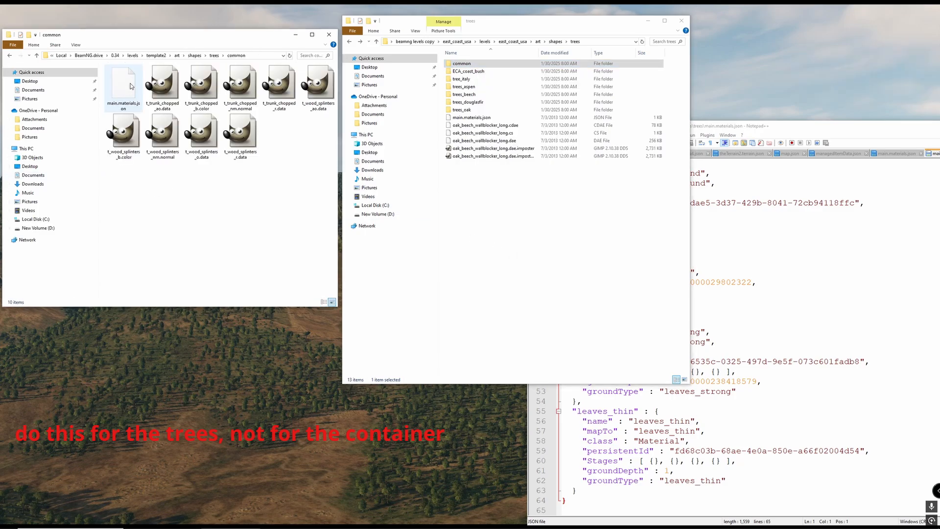
{"action": "left_click", "coordinate": [136, 89]}
{"action": "left_click_drag", "start_coordinate": [331, 151], "coordinate": [168, 88]}
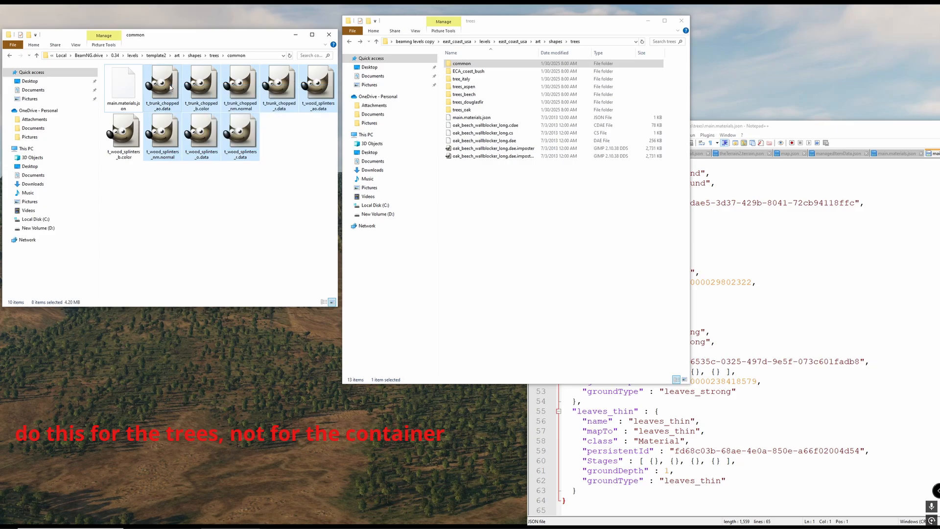
{"action": "key", "text": "Delete"}
{"action": "left_click", "coordinate": [168, 88]}
{"action": "key", "text": "Delete"}
{"action": "key", "text": "BackSpace"}
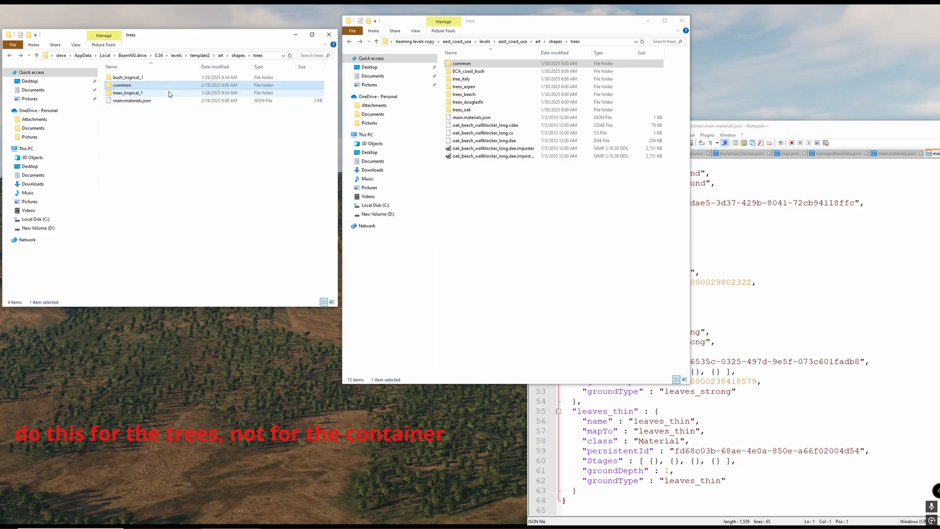
Look through east_coast_usa's ECA_coast_bush folder and copy the whole folder into template2's art/shapes/trees folder.
{"action": "double_click", "coordinate": [468, 71]}
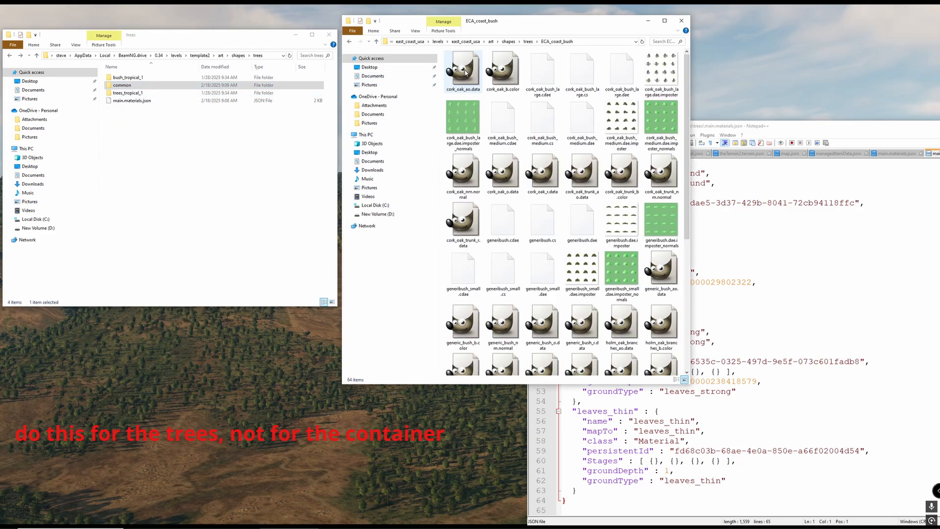
{"action": "left_click", "coordinate": [507, 69]}
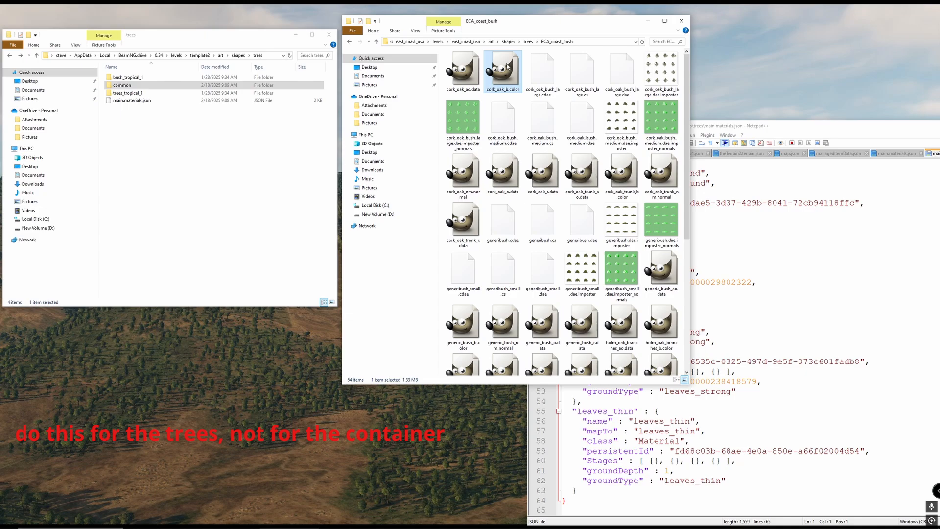
{"action": "scroll", "coordinate": [507, 66], "scroll_direction": "down", "scroll_amount": 3}
{"action": "key", "text": "BackSpace"}
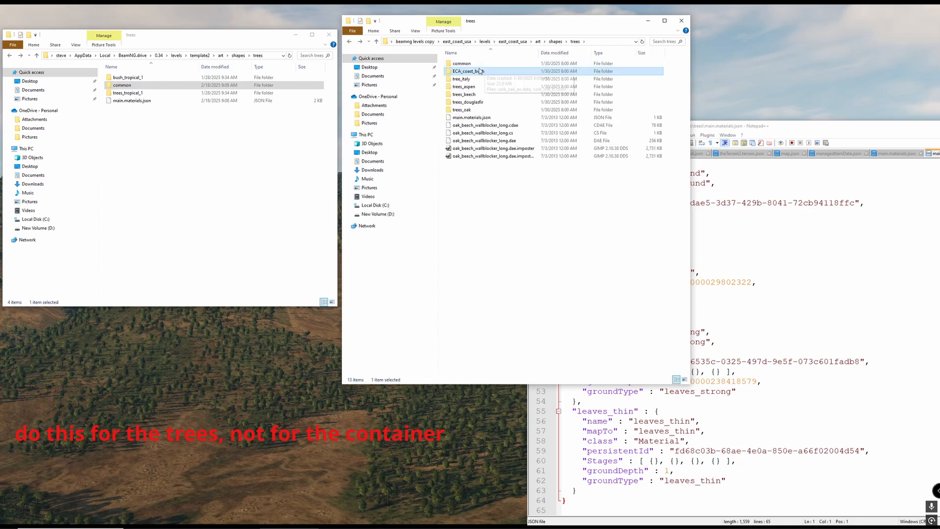
{"action": "right_click", "coordinate": [474, 71]}
{"action": "left_click", "coordinate": [504, 252]}
{"action": "right_click", "coordinate": [151, 136]}
{"action": "left_click", "coordinate": [166, 182]}
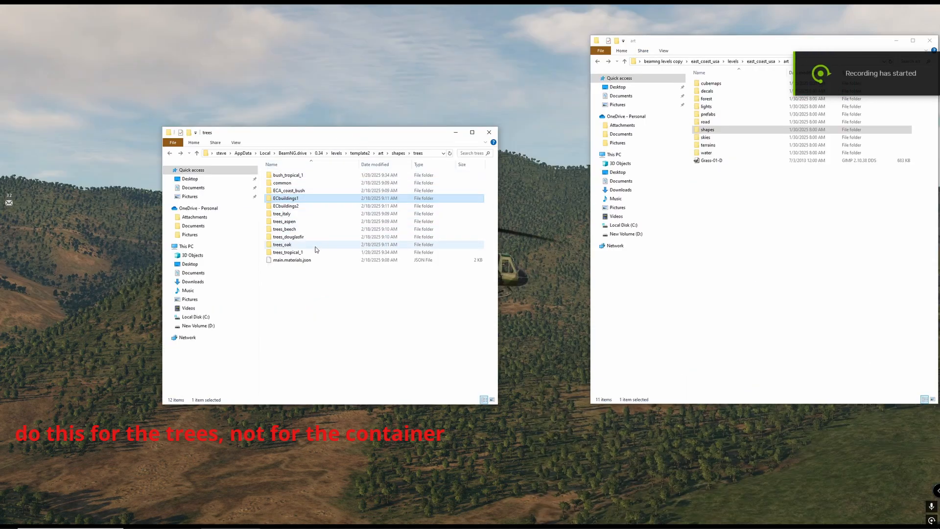
Check the bush_tropical_1 and common folders inside template2's trees folder for their main.materials.json files.
{"action": "left_click", "coordinate": [296, 177]}
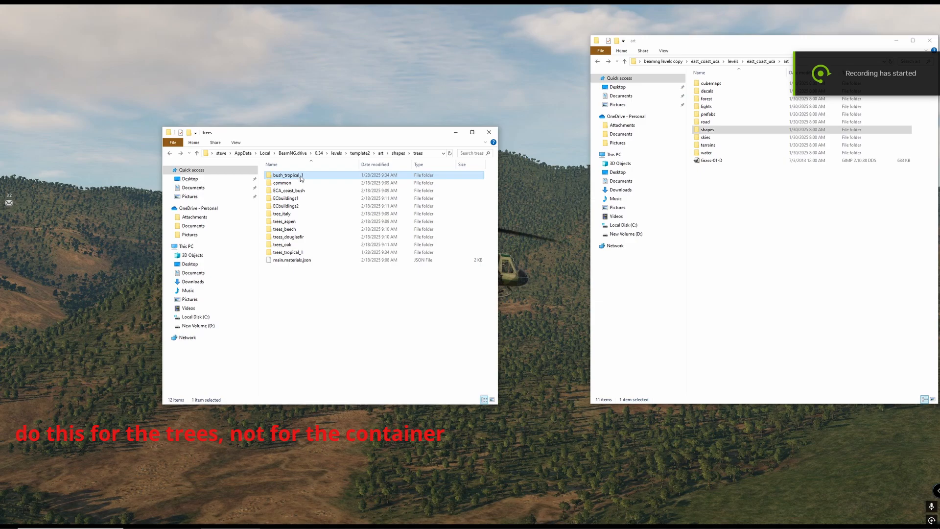
{"action": "double_click", "coordinate": [301, 178]}
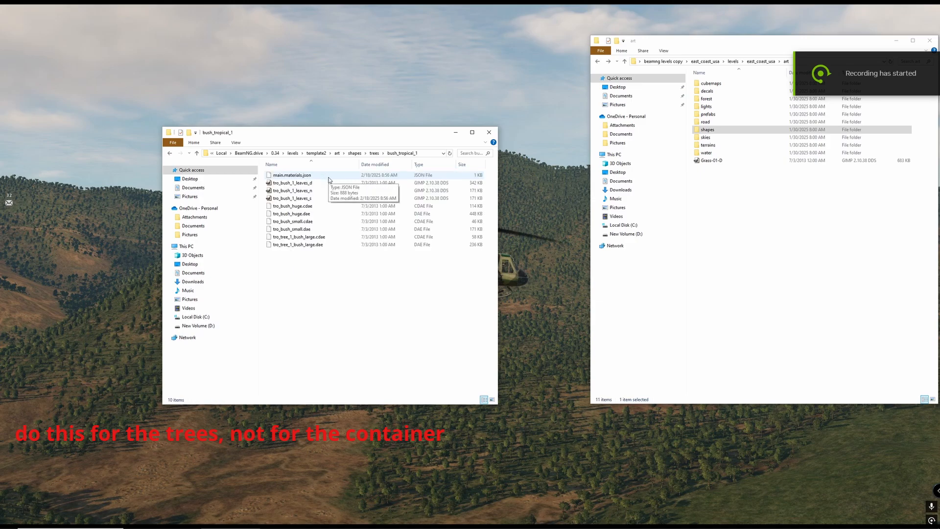
{"action": "key", "text": "alt+Left"}
{"action": "double_click", "coordinate": [301, 181]}
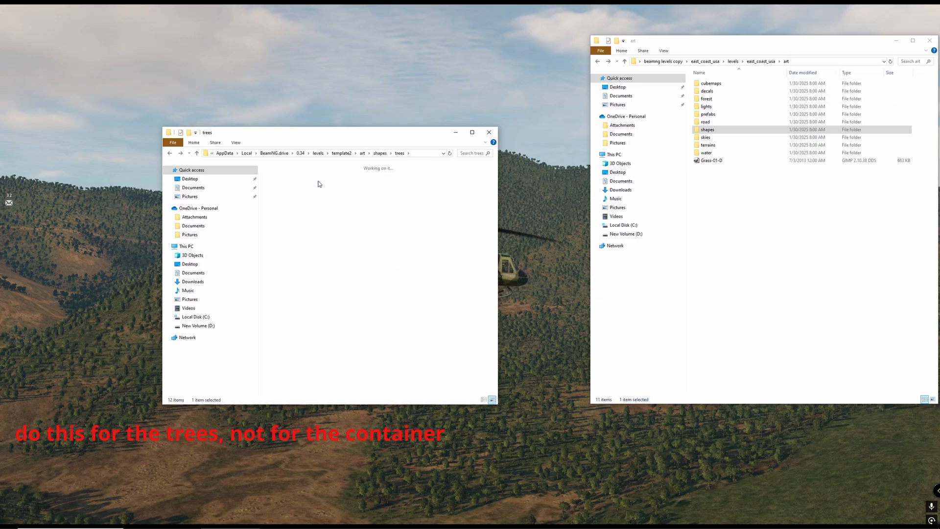
{"action": "left_click", "coordinate": [289, 183]}
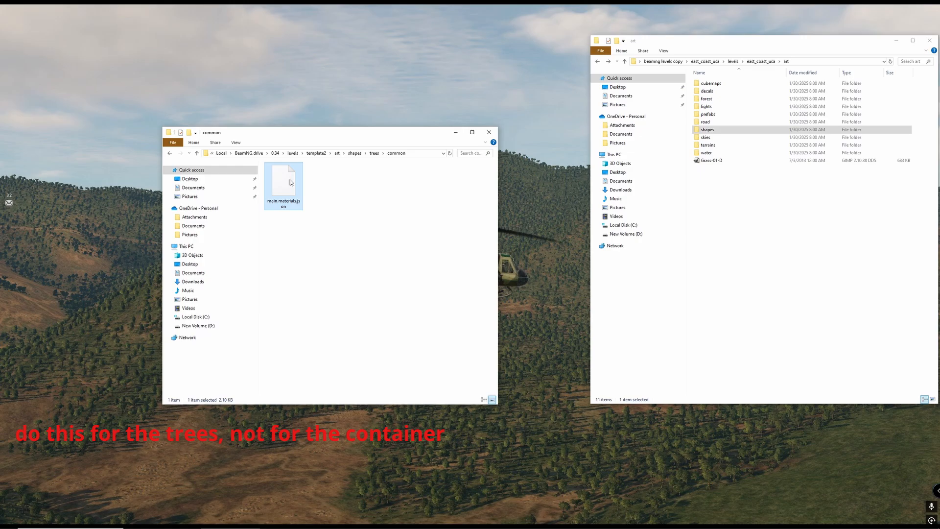
{"action": "key", "text": "alt+Left"}
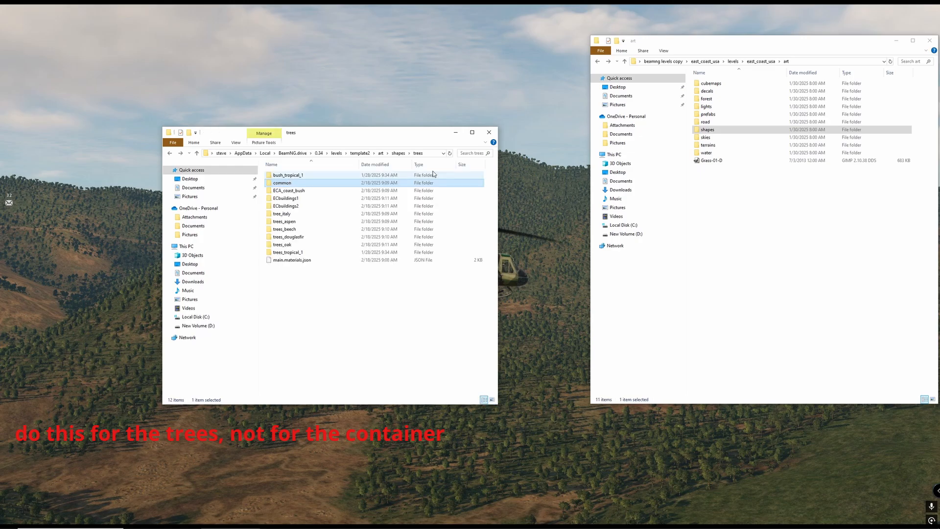
Compare the contents of the common tree folders in east_coast_usa and template2.
{"action": "double_click", "coordinate": [727, 128]}
{"action": "double_click", "coordinate": [720, 137]}
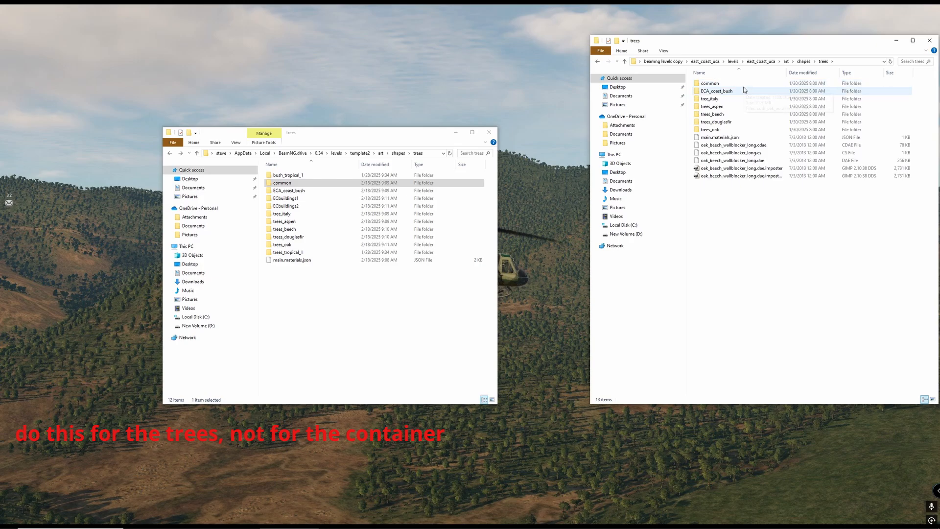
{"action": "double_click", "coordinate": [743, 86]}
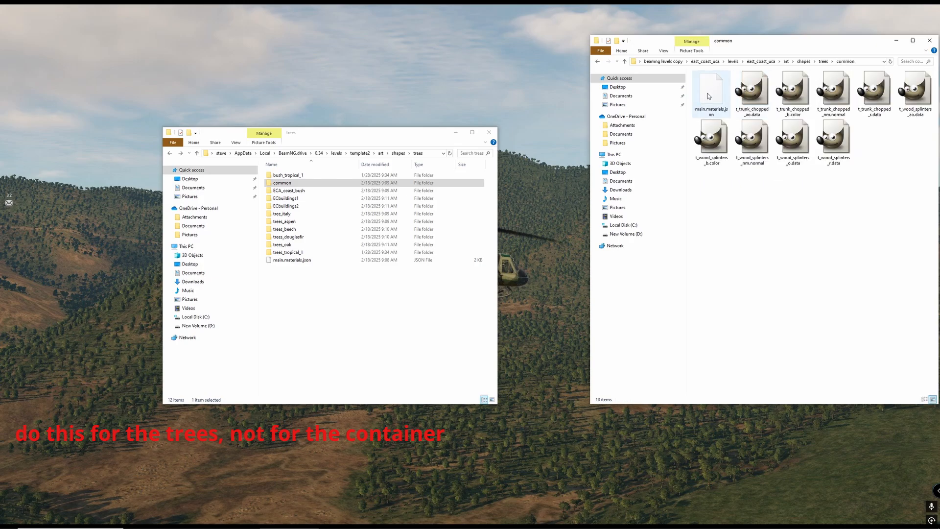
{"action": "double_click", "coordinate": [293, 183]}
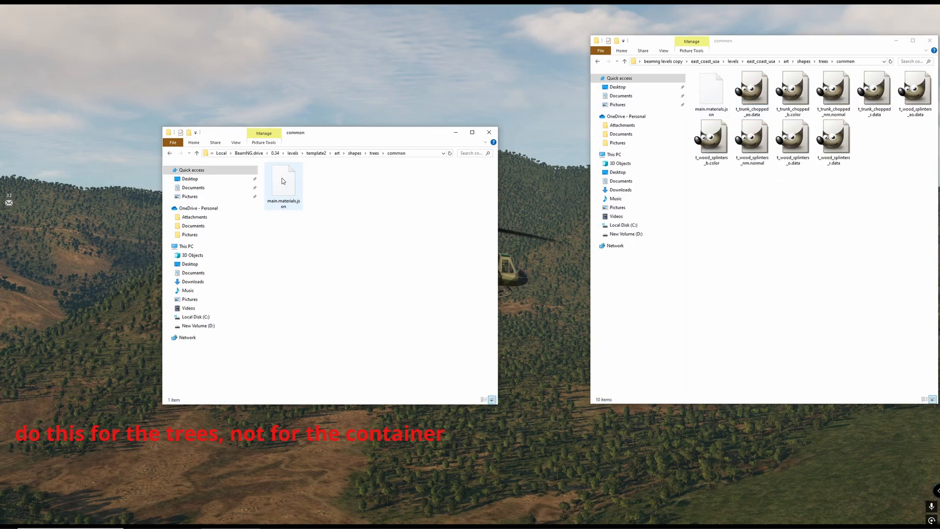
Compare the contents of the ECA_coast_bush folders in template2 and east_coast_usa, and return to template2's trees folder.
{"action": "key", "text": "BackSpace"}
{"action": "double_click", "coordinate": [302, 192]}
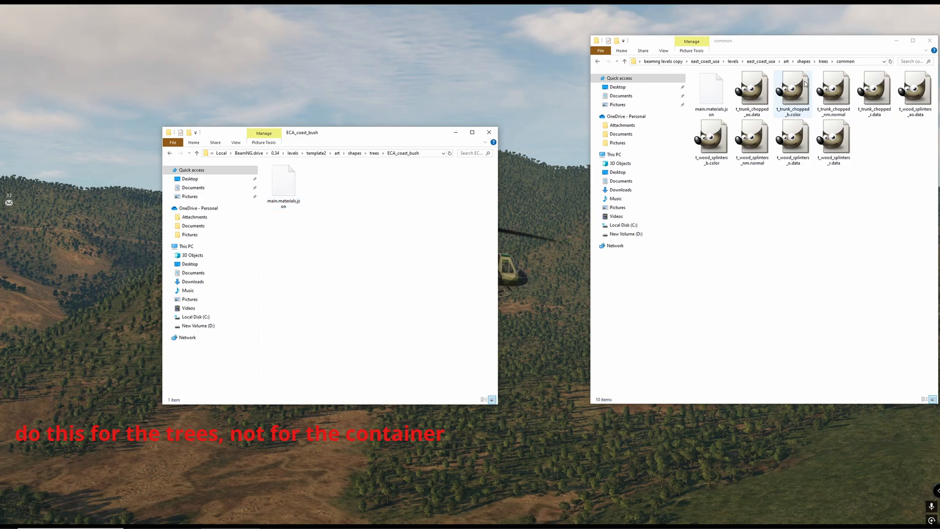
{"action": "key", "text": "alt+Left"}
{"action": "double_click", "coordinate": [742, 92]}
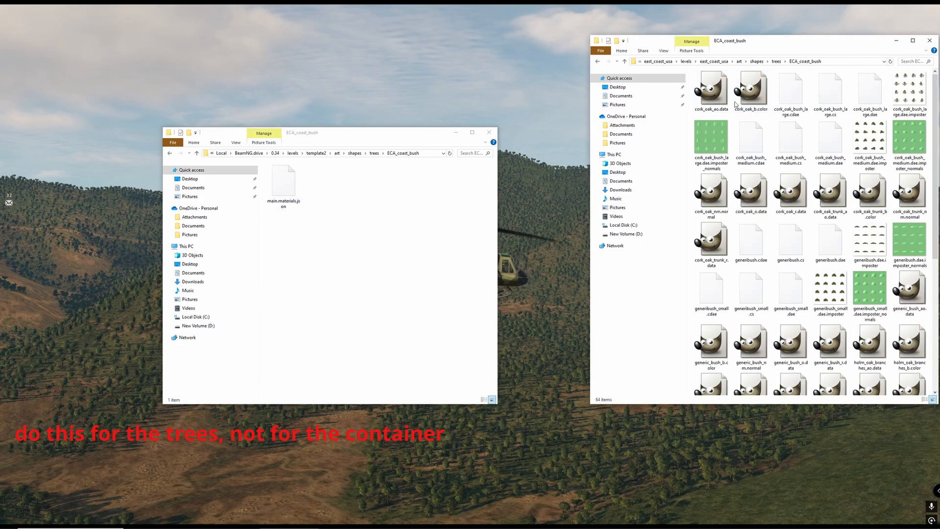
{"action": "left_click", "coordinate": [284, 193]}
{"action": "key", "text": "BackSpace"}
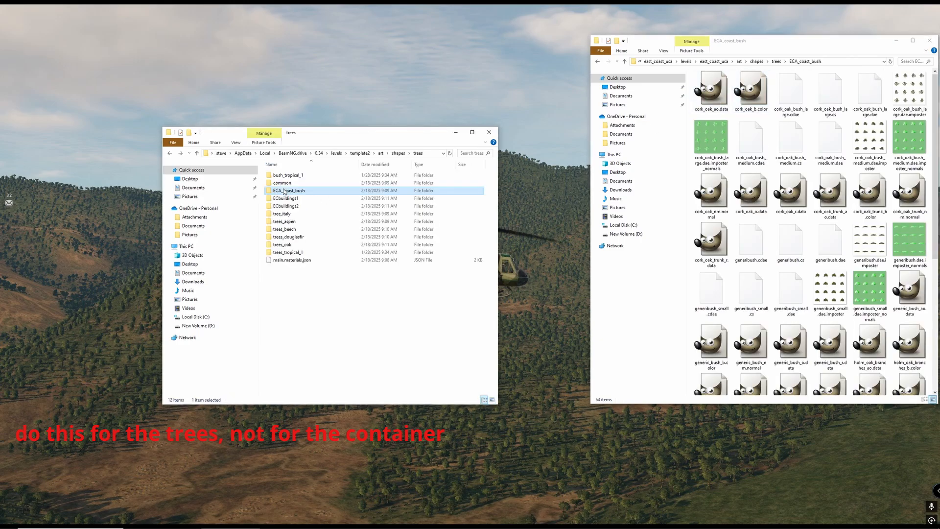
Glance into template2's ECbuildings1 folder and compare its tree_italy folder with the one in east_coast_usa.
{"action": "double_click", "coordinate": [298, 197]}
{"action": "key", "text": "BackSpace"}
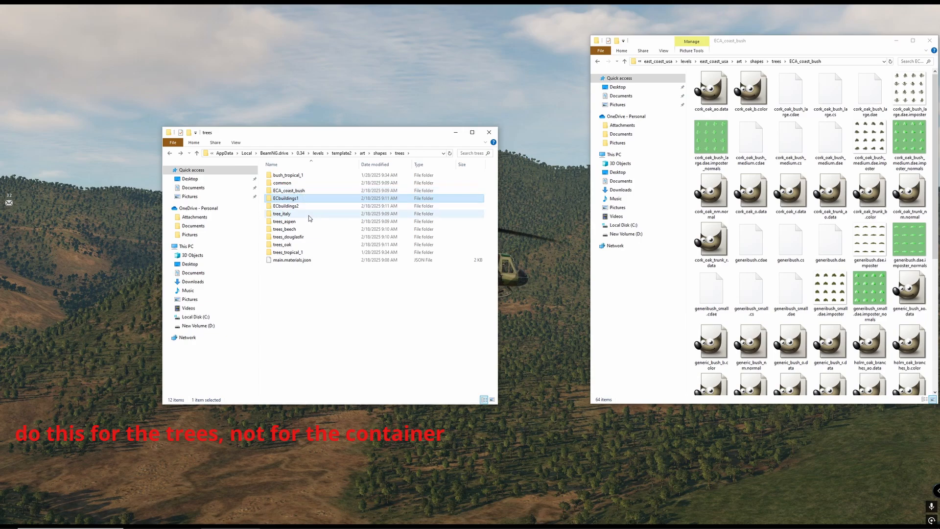
{"action": "double_click", "coordinate": [309, 213]}
{"action": "left_click", "coordinate": [850, 92]}
{"action": "key", "text": "BackSpace"}
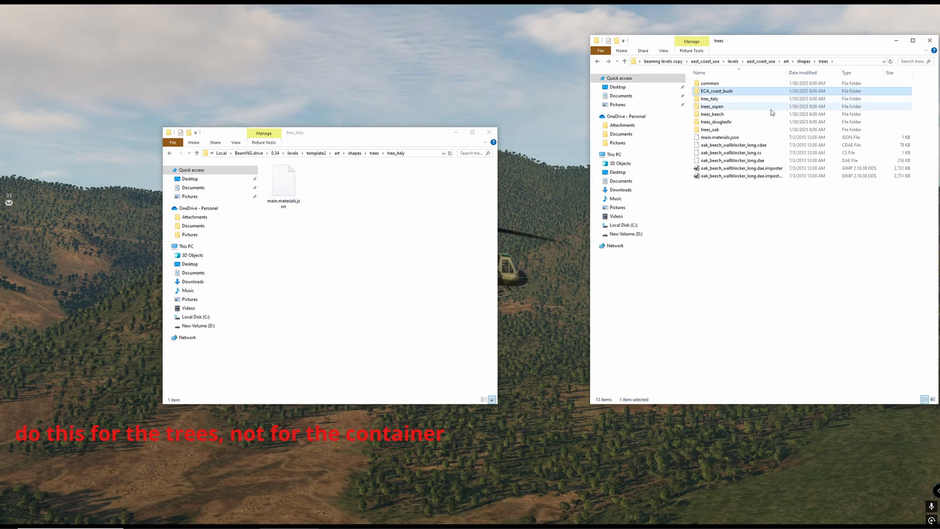
{"action": "double_click", "coordinate": [751, 99]}
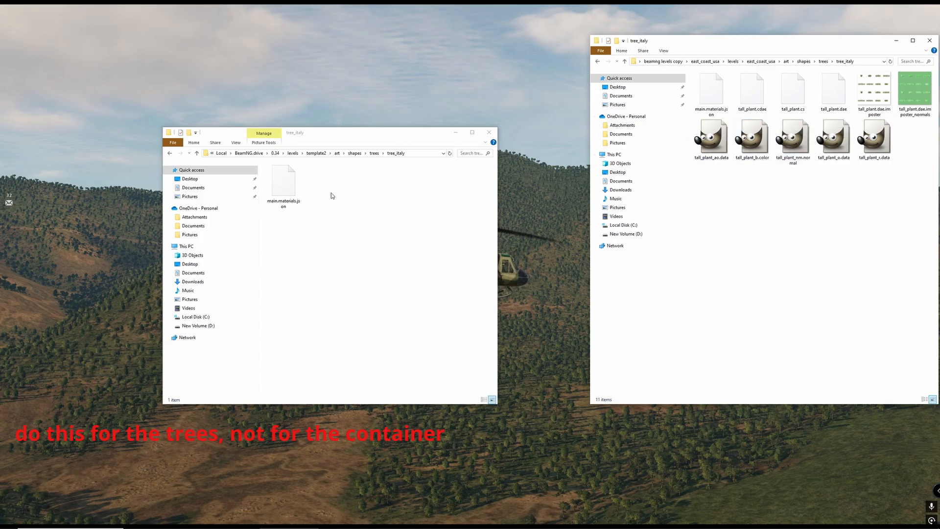
{"action": "key", "text": "alt+Up"}
Check the contents of template2's trees_aspen, trees_beech, trees_douglasfir, trees_oak and trees_tropical_1 folders one after another.
{"action": "left_click", "coordinate": [309, 222]}
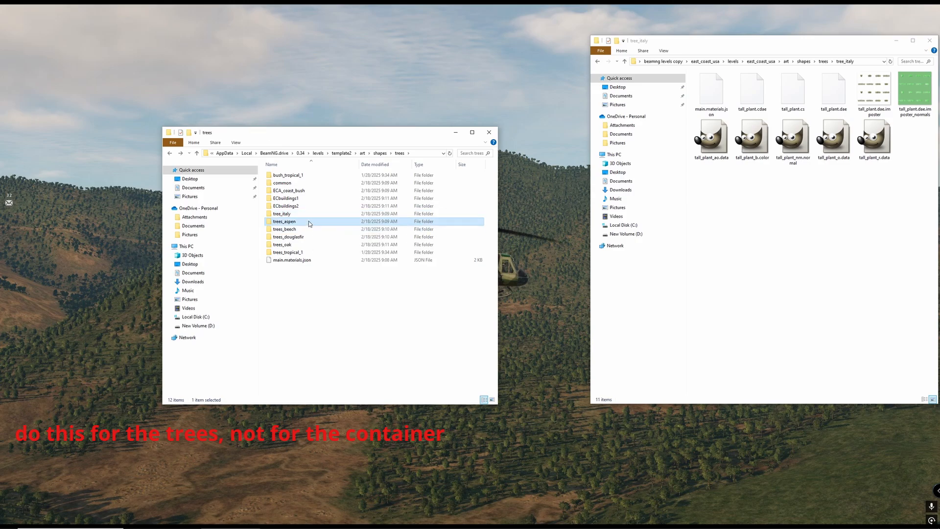
{"action": "double_click", "coordinate": [309, 221]}
{"action": "key", "text": "alt+Left"}
{"action": "key", "text": "alt+Left"}
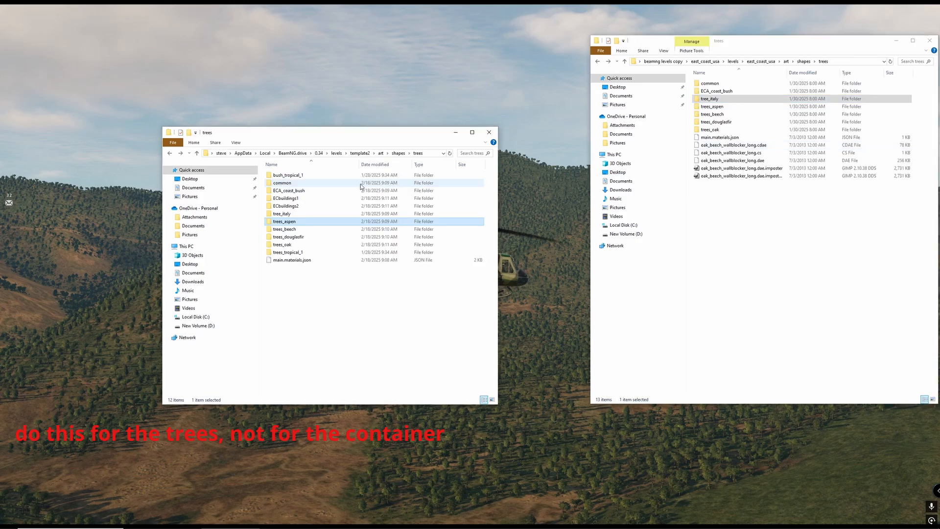
{"action": "double_click", "coordinate": [296, 229]}
{"action": "key", "text": "alt+Left"}
{"action": "double_click", "coordinate": [317, 237]}
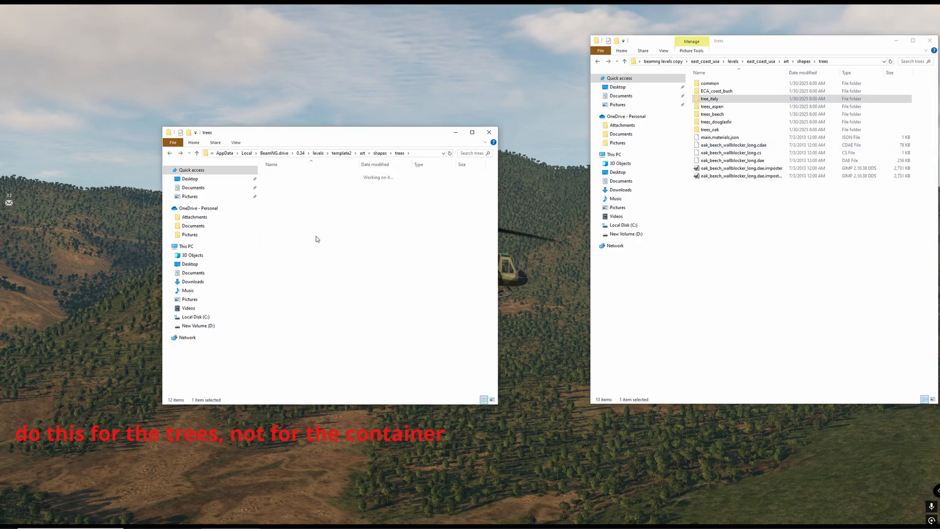
{"action": "key", "text": "alt+Left"}
{"action": "double_click", "coordinate": [320, 244]}
{"action": "key", "text": "alt+Left"}
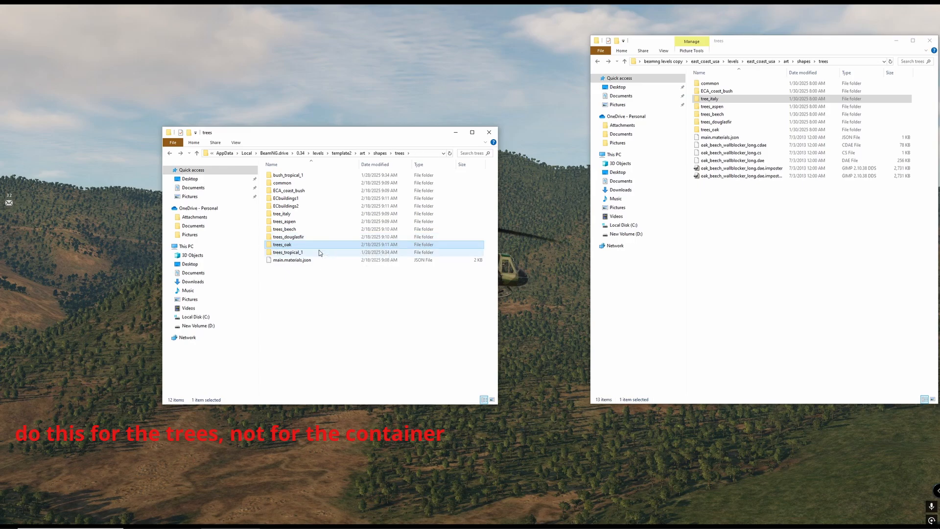
{"action": "double_click", "coordinate": [320, 252]}
{"action": "key", "text": "alt+Left"}
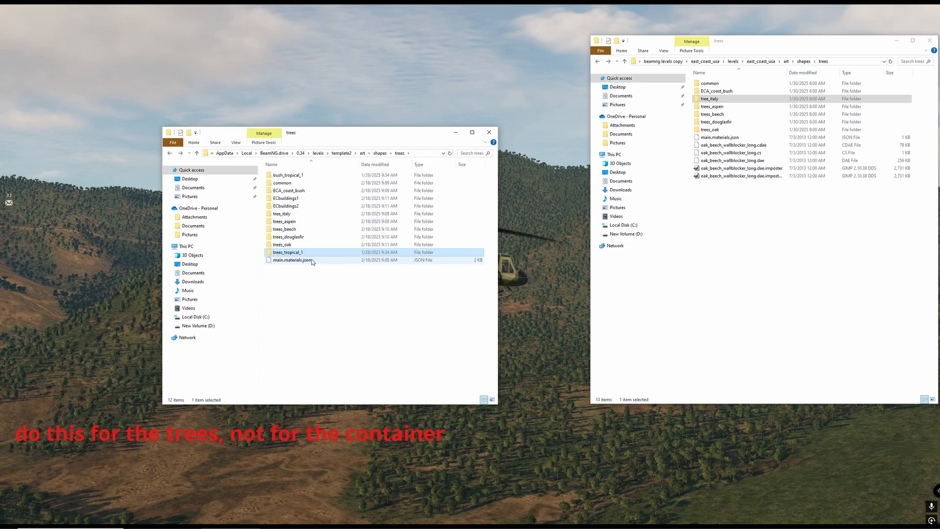
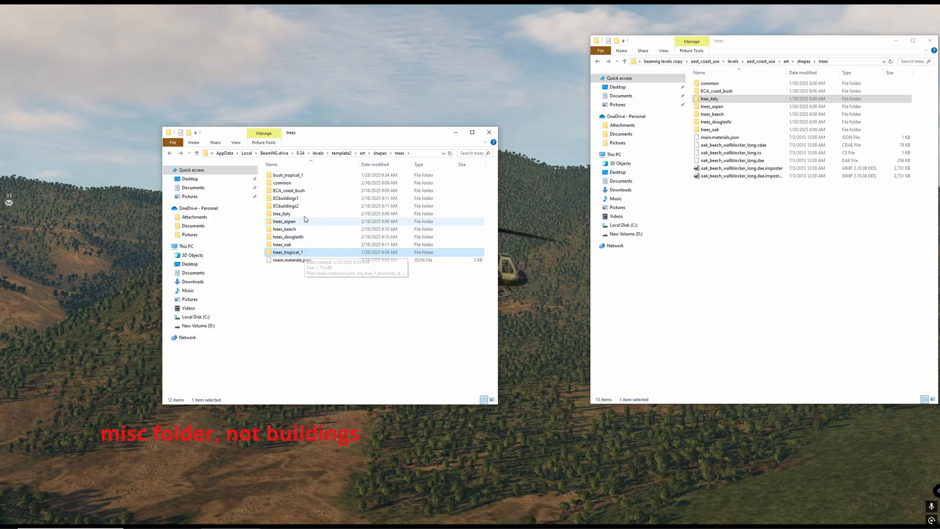
Check what the ECbuildings1 and ECbuildings2 folders inside template2's trees folder contain.
{"action": "double_click", "coordinate": [307, 199]}
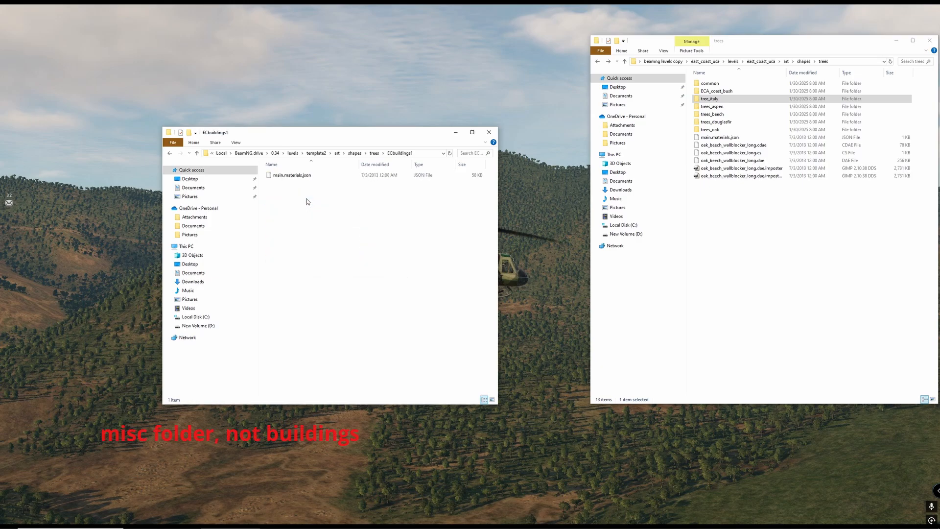
{"action": "key", "text": "alt+Left"}
{"action": "double_click", "coordinate": [307, 206]}
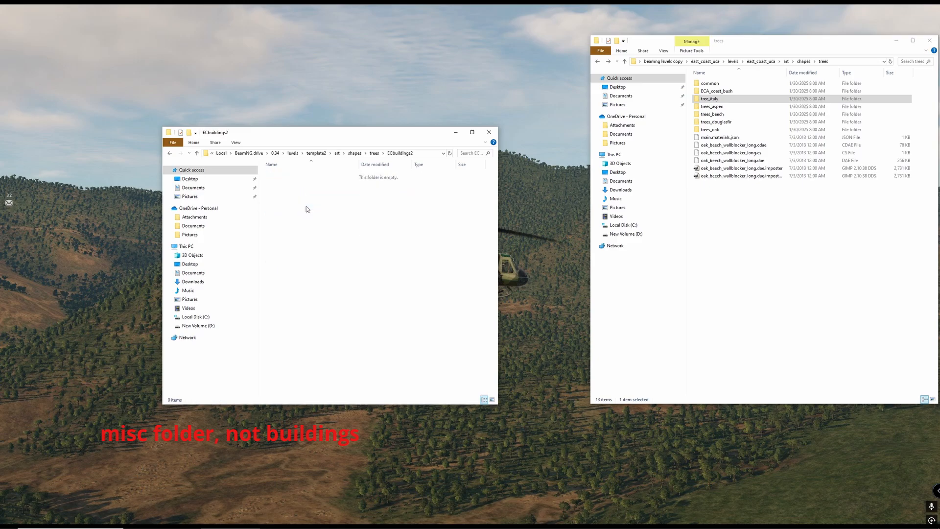
{"action": "key", "text": "alt+Left"}
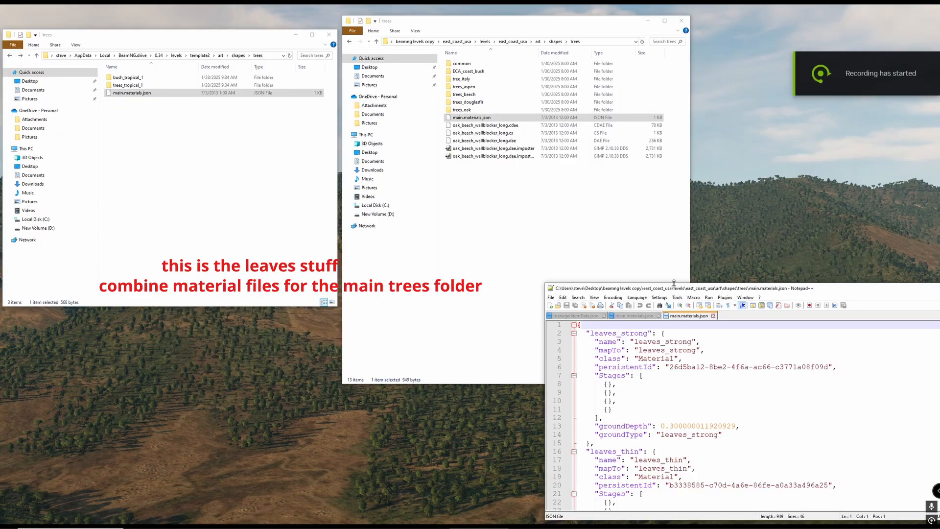
Open east_coast_usa's trees main.materials.json in Notepad++ and copy its leaves_strong, leaves_thin and rubbish_ground entries without the outer braces.
{"action": "left_click_drag", "start_coordinate": [688, 293], "coordinate": [681, 184]}
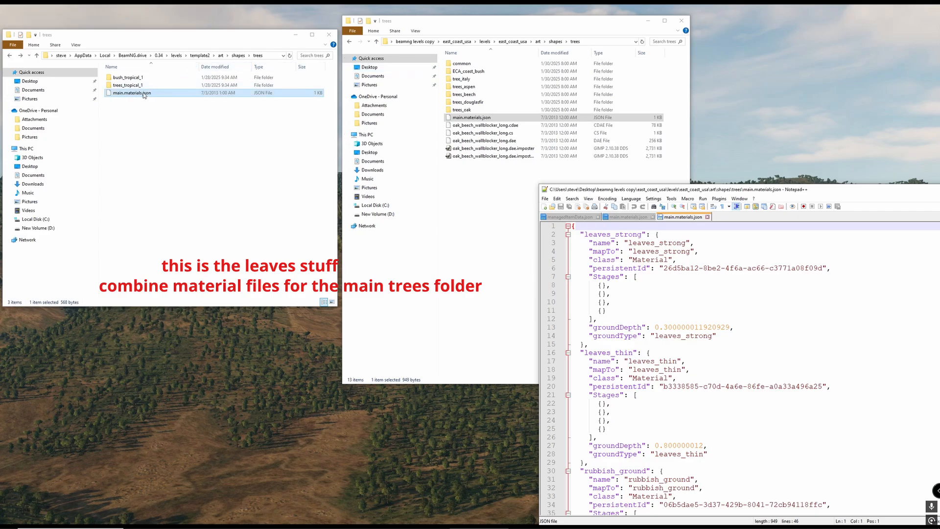
{"action": "right_click", "coordinate": [460, 118]}
{"action": "left_click", "coordinate": [482, 130]}
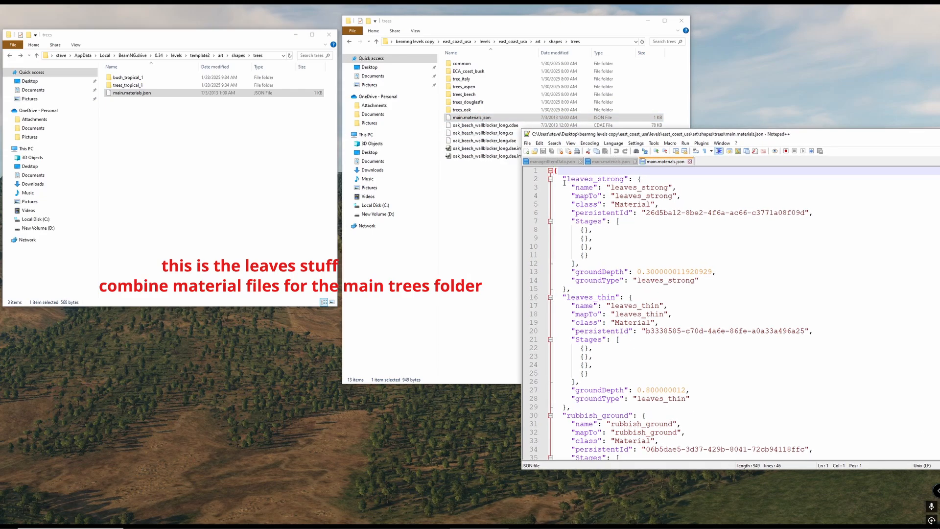
{"action": "left_click_drag", "start_coordinate": [556, 179], "coordinate": [648, 238]}
{"action": "left_click", "coordinate": [555, 179]}
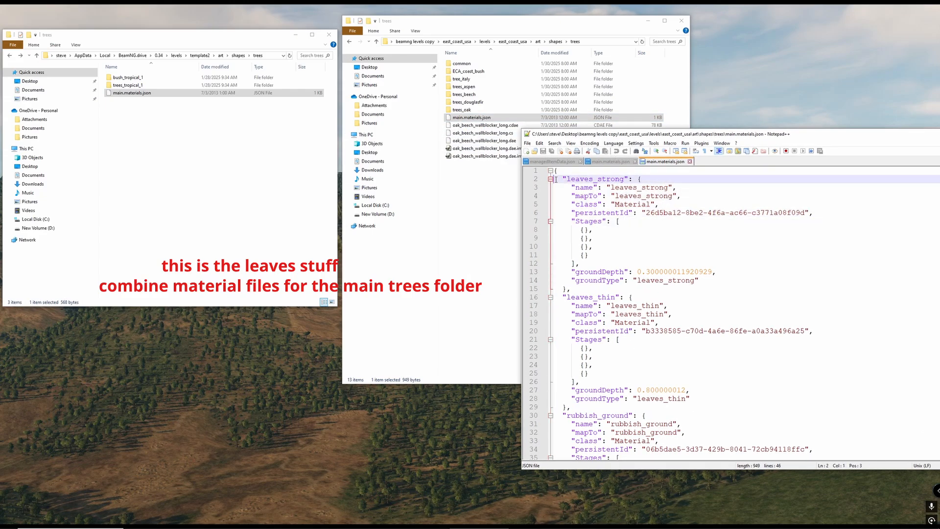
{"action": "left_click_drag", "start_coordinate": [555, 179], "coordinate": [692, 442]}
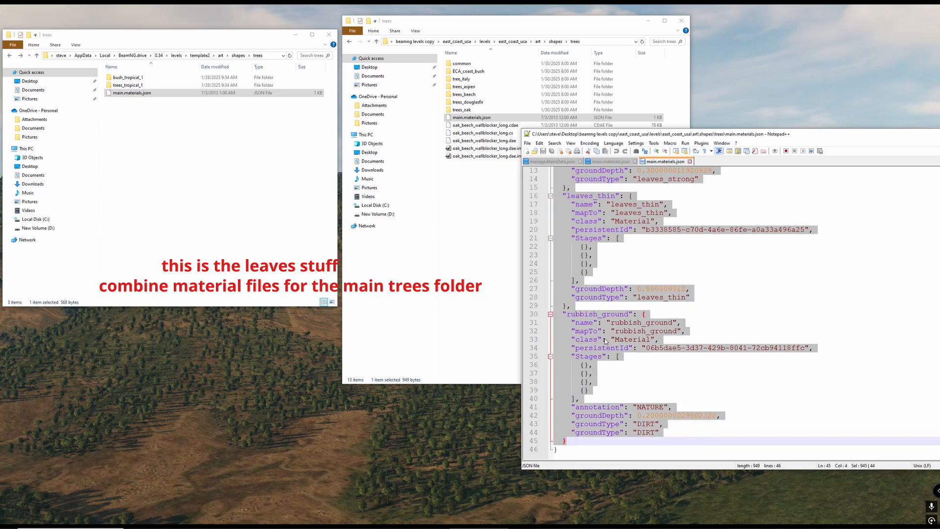
Open template2's trees main.materials.json in Notepad++ and paste the copied material entries on a new line after the opening brace.
{"action": "left_click", "coordinate": [134, 94]}
{"action": "right_click", "coordinate": [131, 93]}
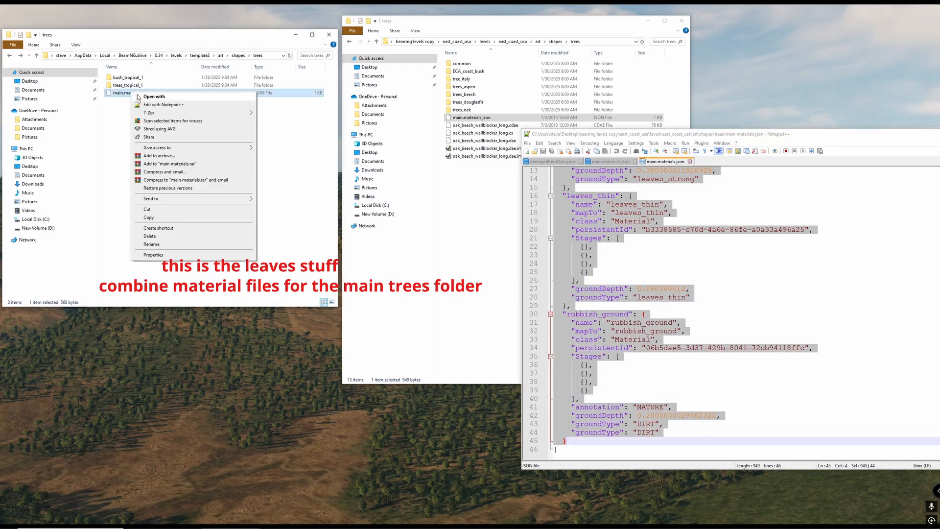
{"action": "left_click", "coordinate": [147, 104]}
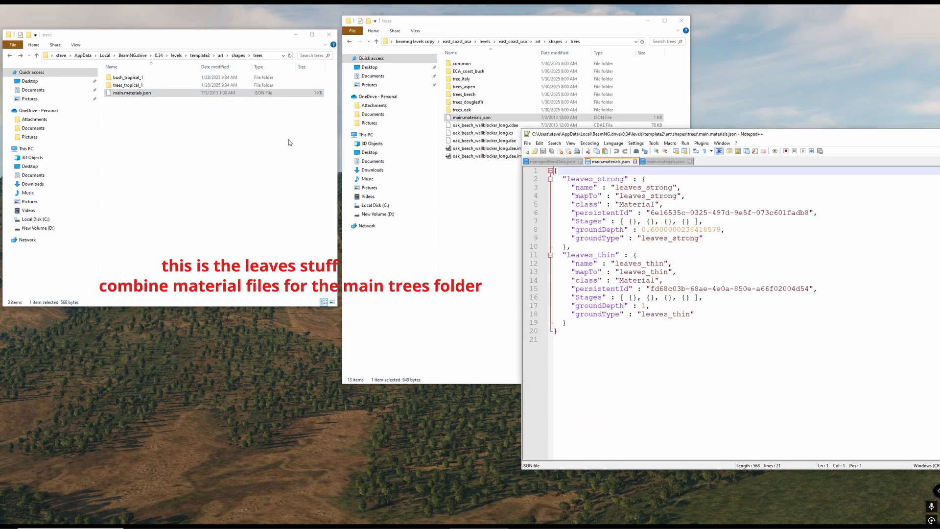
{"action": "left_click", "coordinate": [574, 322]}
{"action": "left_click", "coordinate": [570, 170]}
{"action": "key", "text": "Return"}
{"action": "key", "text": "ctrl+v"}
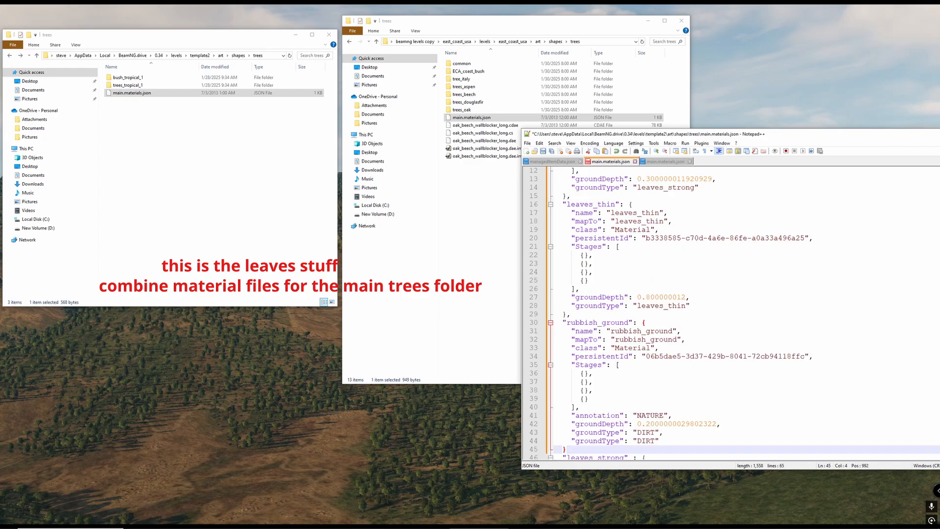
Add a comma after the pasted rubbish_ground entry's closing brace and save template2's main.materials.json.
{"action": "scroll", "coordinate": [579, 340], "scroll_direction": "down", "scroll_amount": 7}
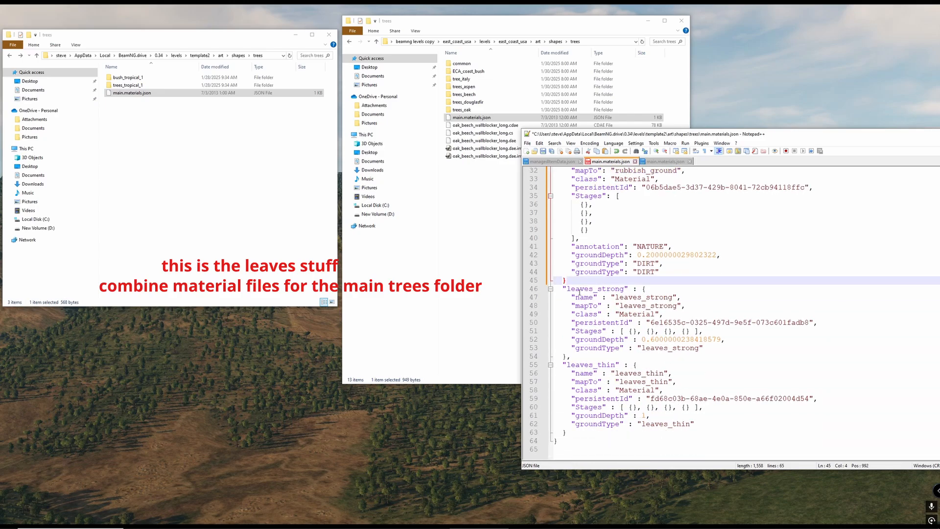
{"action": "type", "text": ","}
{"action": "left_click", "coordinate": [566, 433]}
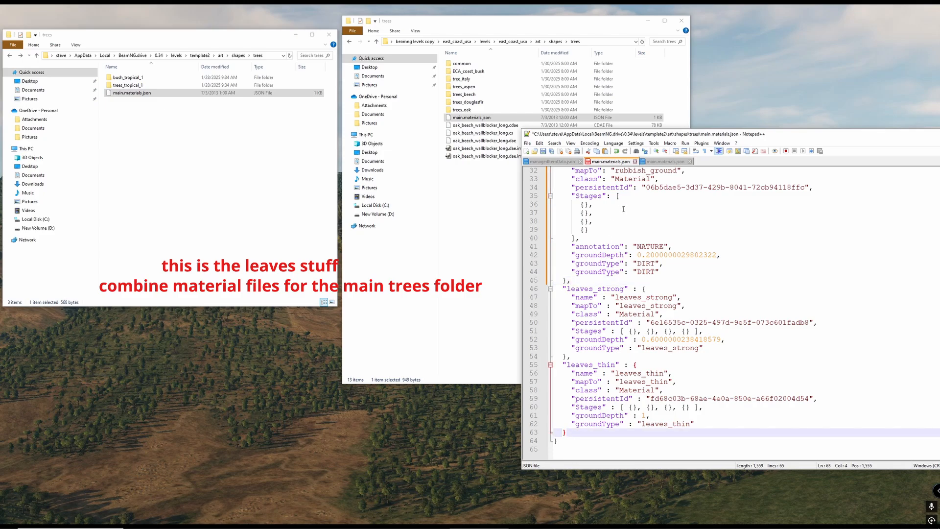
{"action": "key", "text": "ctrl+s"}
Close both main.materials.json files and the managedItemData.json file, and quit Notepad++.
{"action": "left_click", "coordinate": [635, 161]}
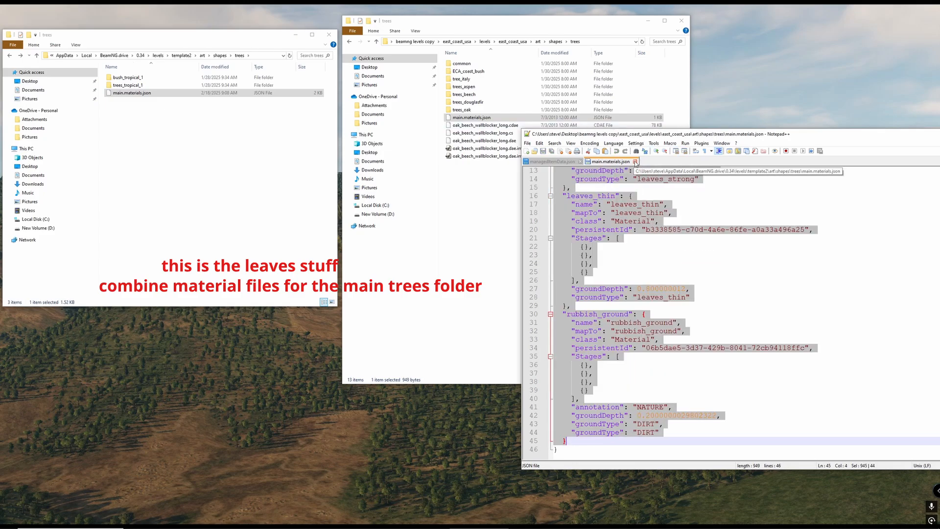
{"action": "left_click", "coordinate": [635, 161]}
{"action": "left_click", "coordinate": [580, 161]}
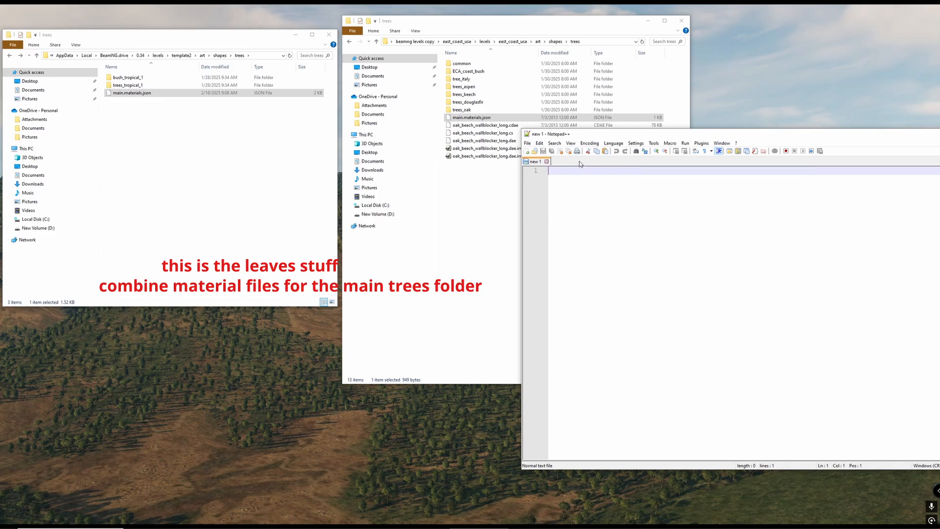
{"action": "key", "text": "alt+F4"}
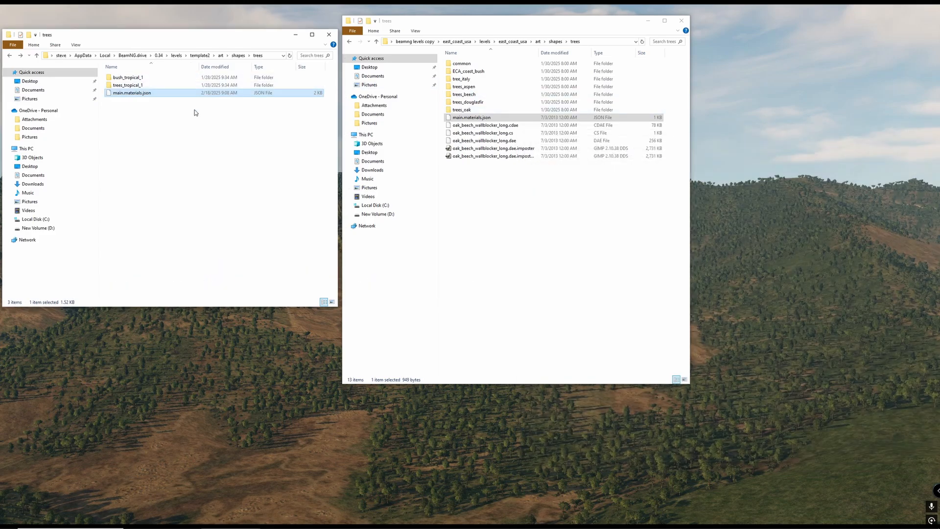
Reopen template2's trees main.materials.json in Notepad++ and review the combined material entries down to the end.
{"action": "right_click", "coordinate": [146, 92]}
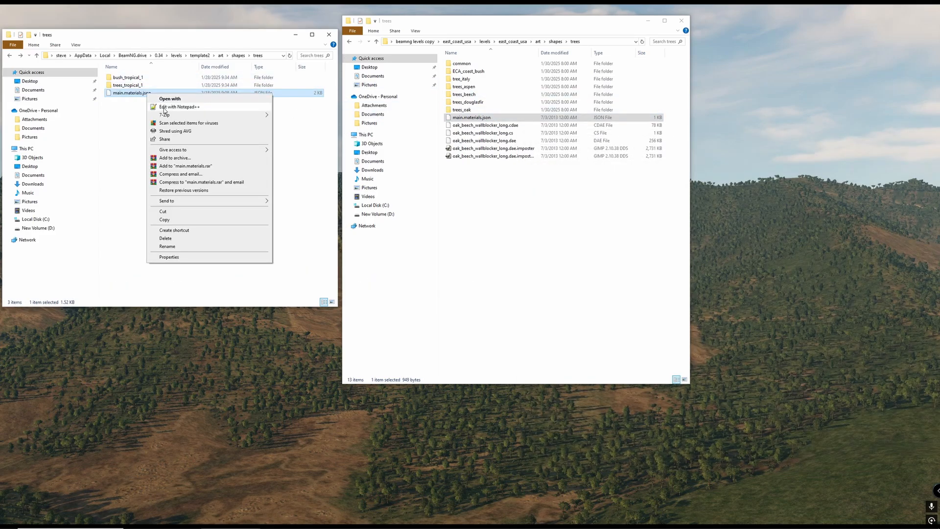
{"action": "left_click", "coordinate": [165, 108]}
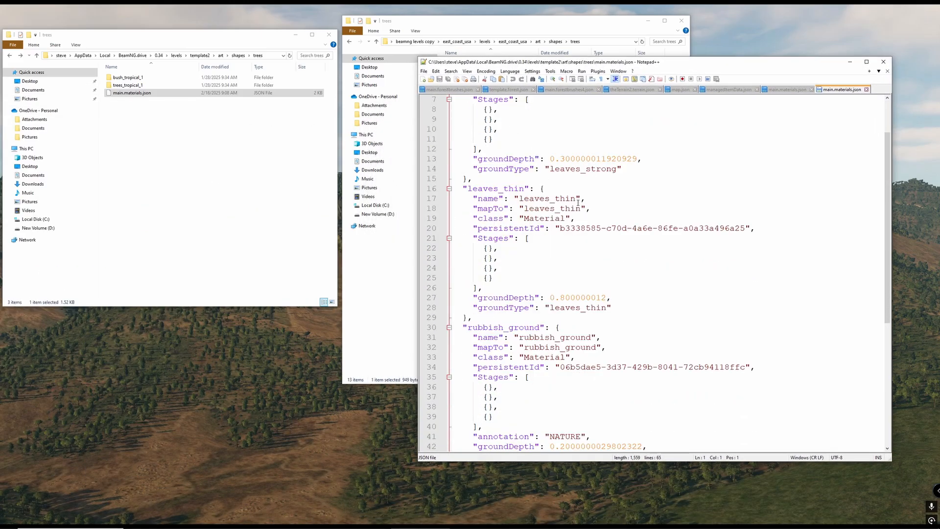
{"action": "scroll", "coordinate": [585, 209], "scroll_direction": "down", "scroll_amount": 8}
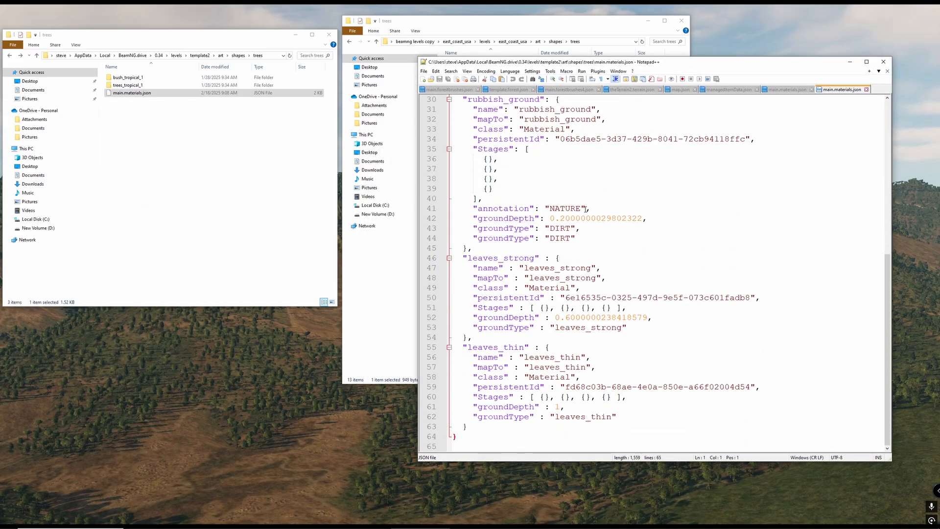
{"action": "left_click_drag", "start_coordinate": [597, 62], "coordinate": [706, 126]}
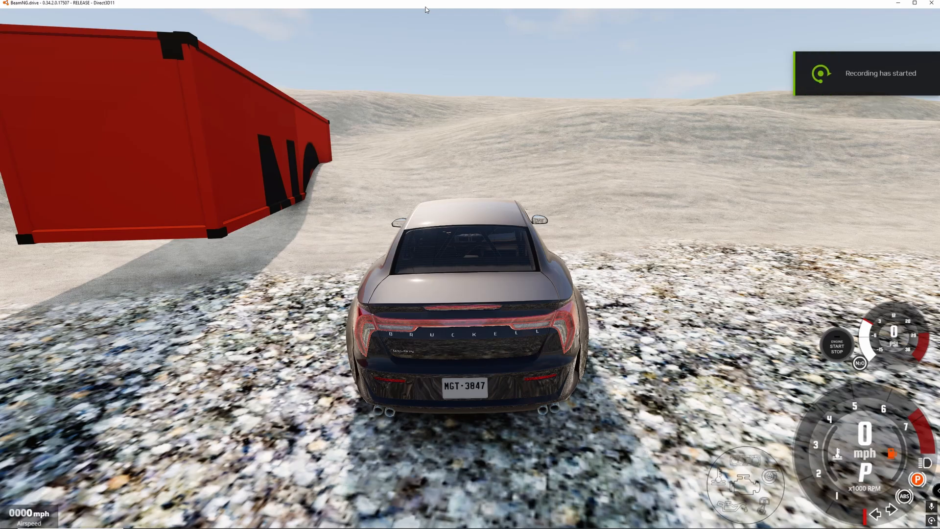
Switch to BeamNG.drive and open the world editor on the template2 level.
{"action": "key", "text": "F11"}
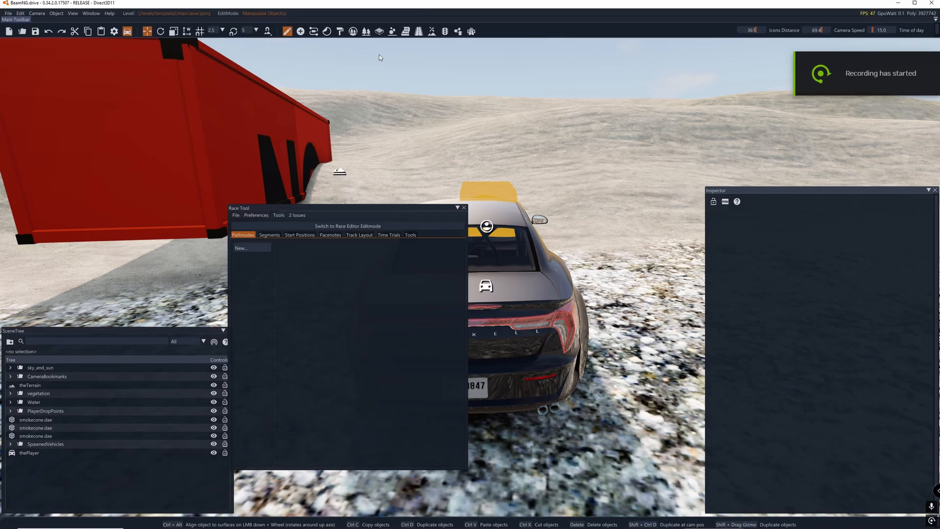
Close the Race Tool, open the Forest Editor, and assign Clover_closetop as the brush element's forest item.
{"action": "left_click", "coordinate": [464, 207]}
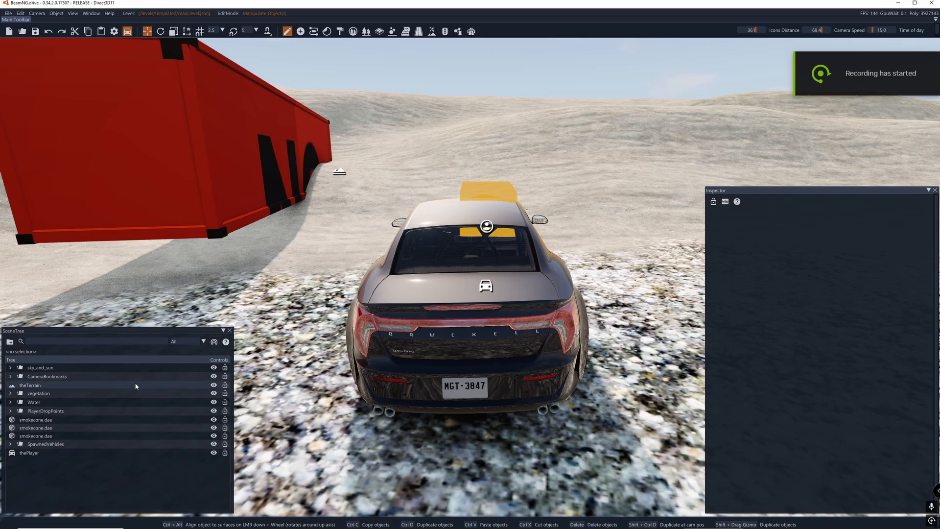
{"action": "left_click", "coordinate": [366, 30]}
{"action": "left_click", "coordinate": [236, 309]}
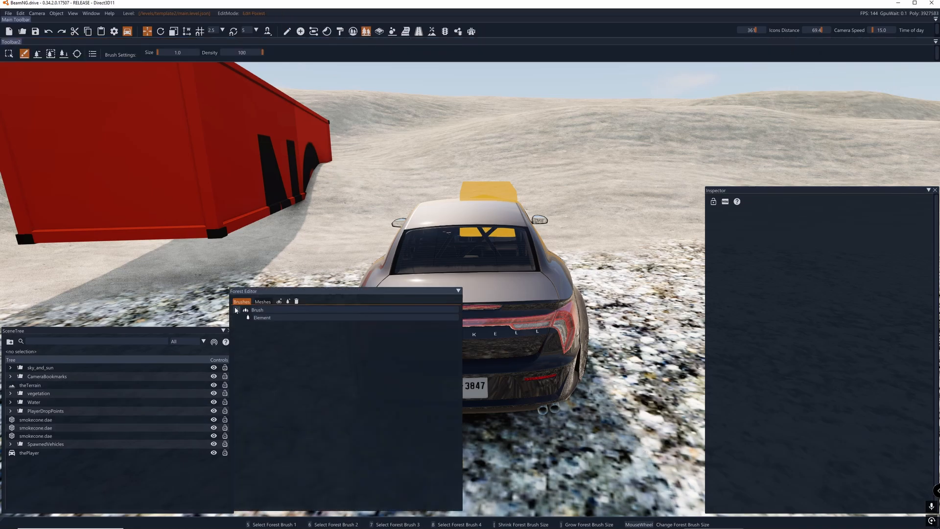
{"action": "left_click", "coordinate": [259, 318]}
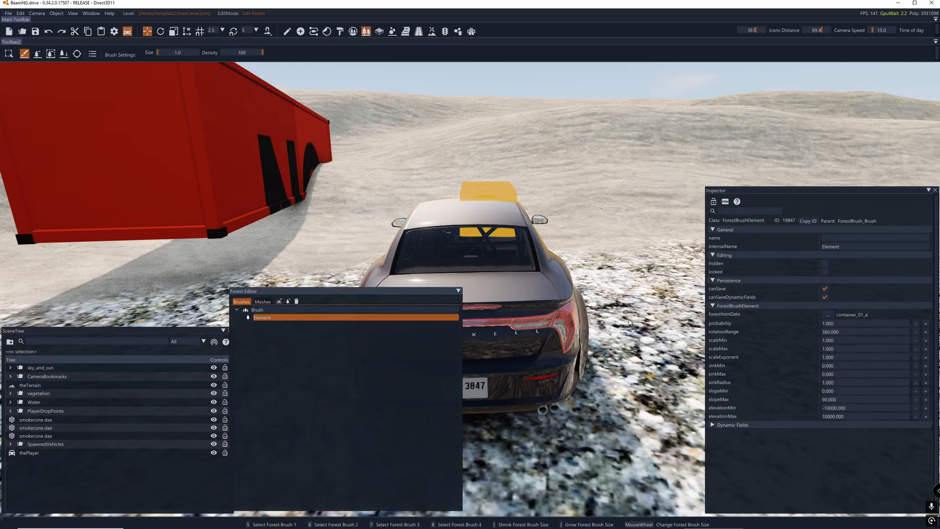
{"action": "left_click", "coordinate": [829, 314]}
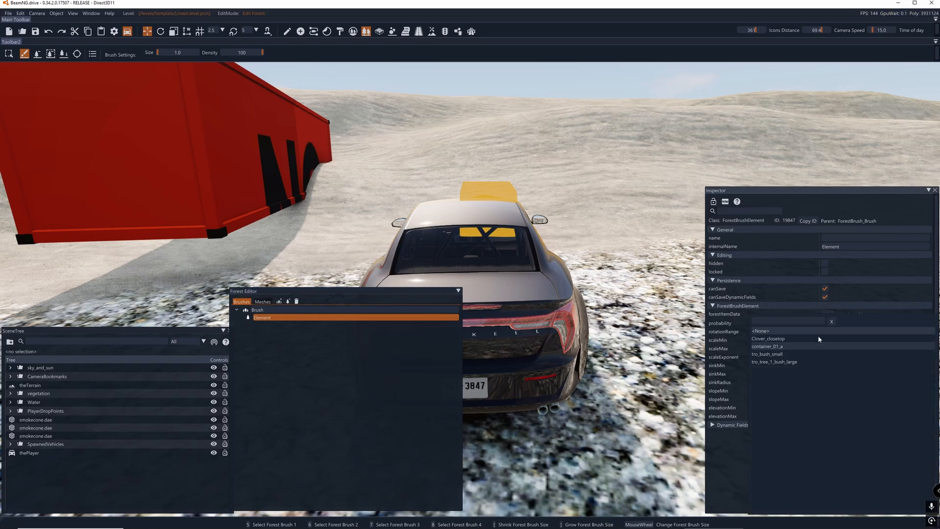
{"action": "left_click", "coordinate": [784, 338]}
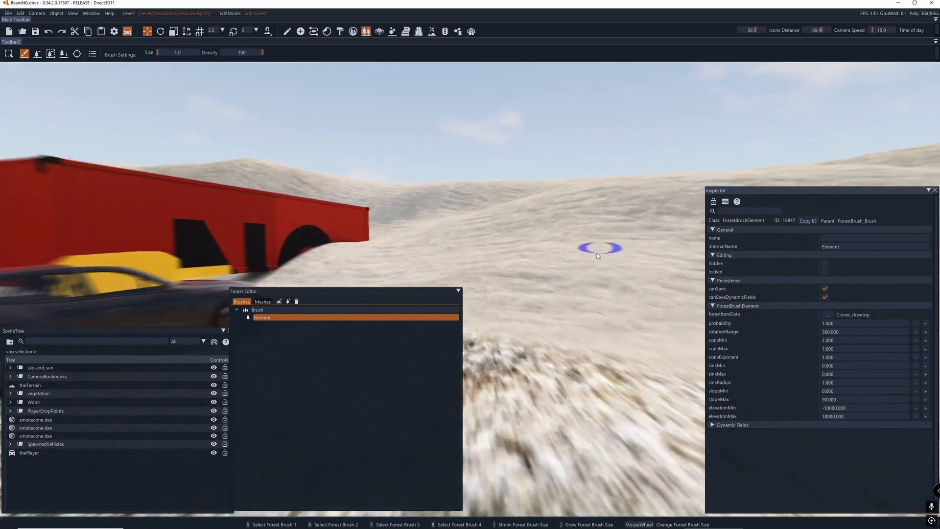
Enlarge the forest brush to size 5.0 and paint a patch of clover on the ground near the car.
{"action": "scroll", "coordinate": [591, 286], "scroll_direction": "up", "scroll_amount": 4}
{"action": "left_click", "coordinate": [576, 323]}
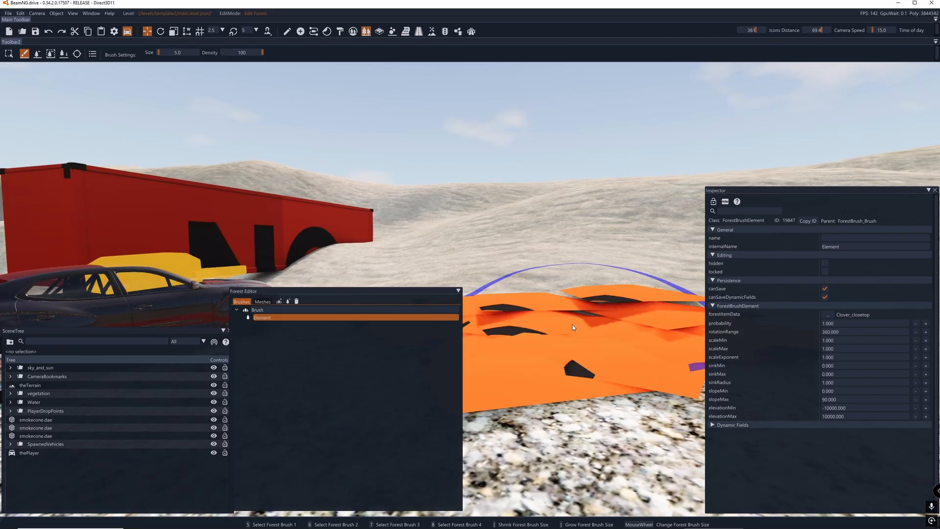
{"action": "right_click_drag", "start_coordinate": [477, 262], "coordinate": [391, 318]}
{"action": "key", "text": "s"}
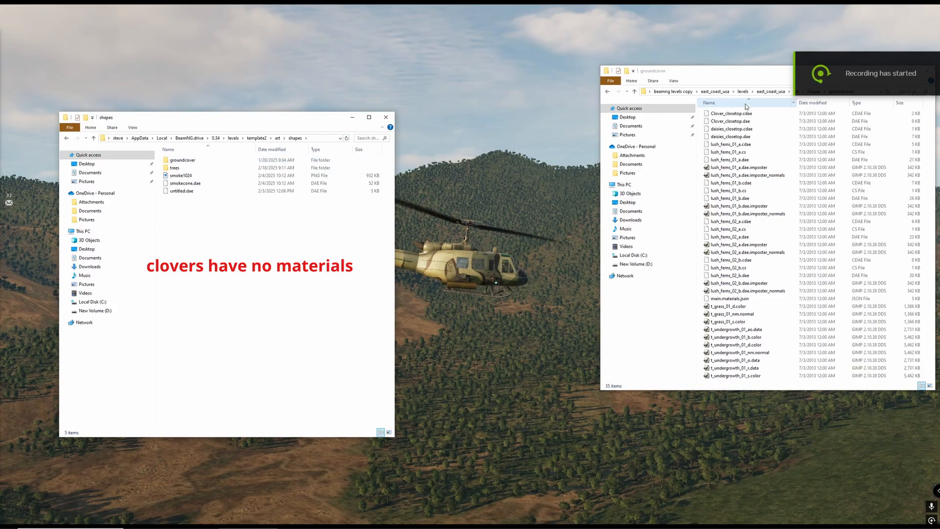
Switch to the File Explorer window of east_coast_usa's groundcover folder and select its main.materials.json file.
{"action": "left_click_drag", "start_coordinate": [766, 73], "coordinate": [768, 136]}
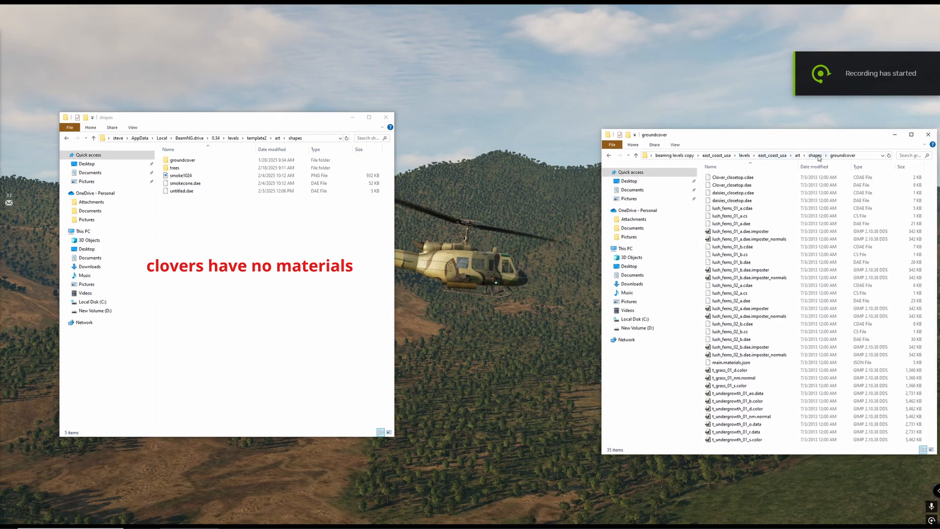
{"action": "left_click", "coordinate": [745, 209]}
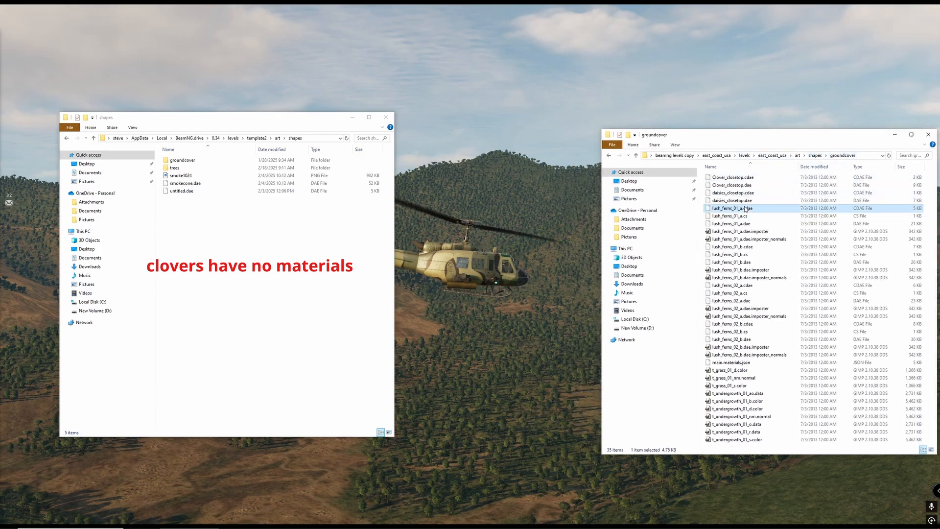
{"action": "key", "text": "m"}
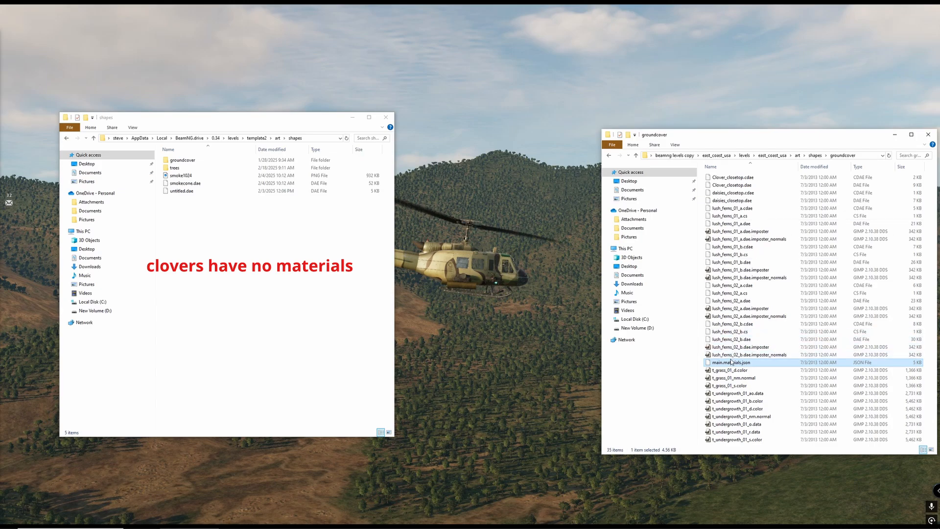
Create a folder named ECflowers inside template2's art/shapes/groundcover folder.
{"action": "double_click", "coordinate": [209, 161]}
{"action": "left_click", "coordinate": [216, 184]}
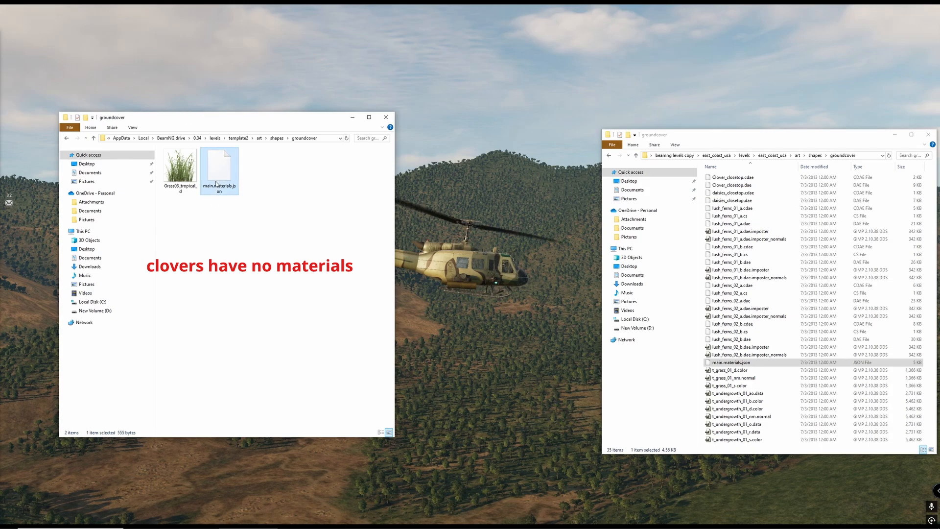
{"action": "right_click", "coordinate": [202, 224]}
{"action": "mouse_move", "coordinate": [222, 313]}
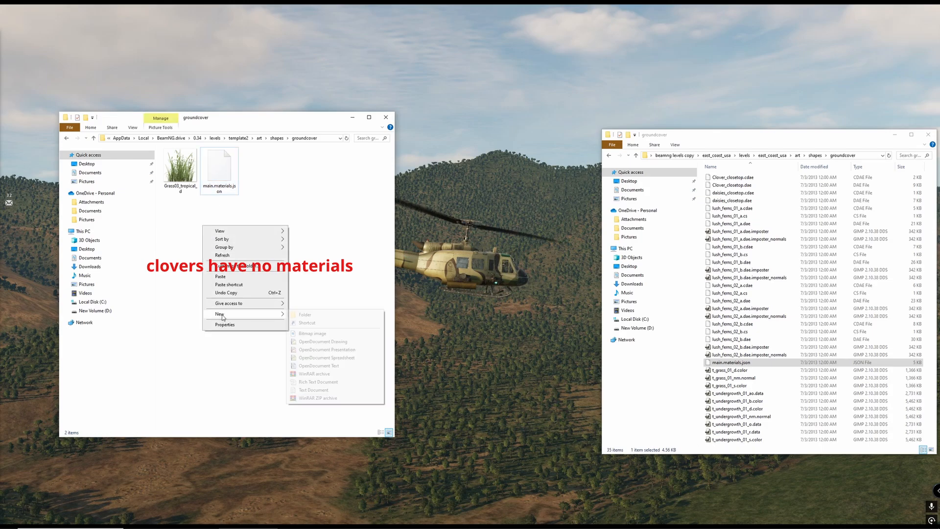
{"action": "left_click", "coordinate": [304, 315]}
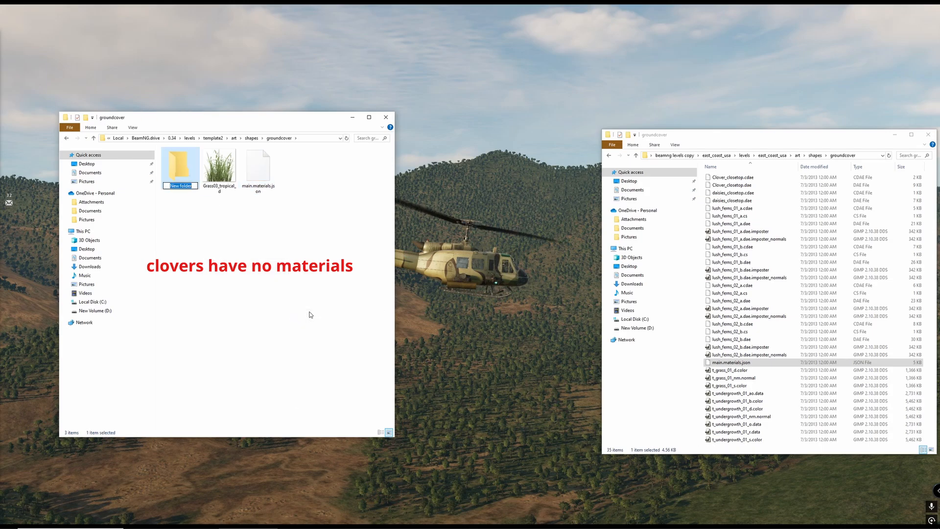
{"action": "type", "text": "ECflowers"}
{"action": "key", "text": "Return"}
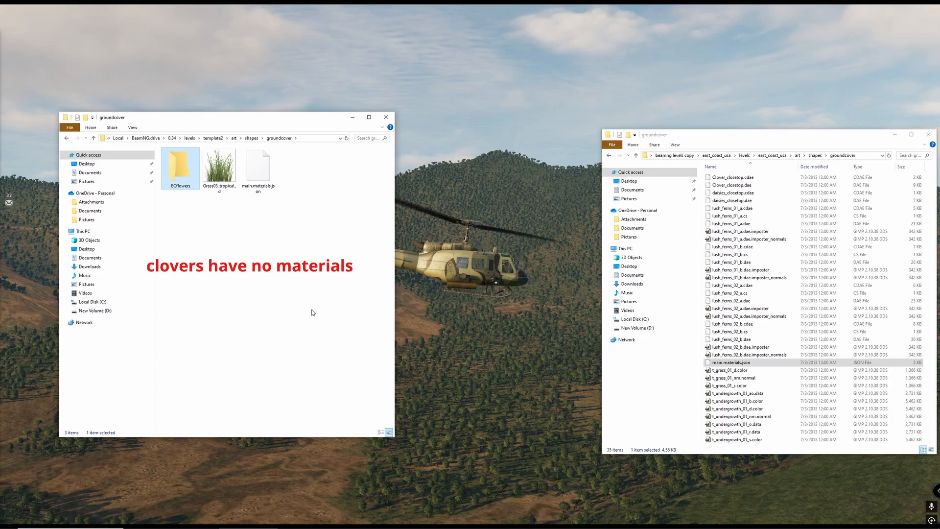
Copy east_coast_usa's groundcover main.materials.json into template2's ECflowers folder and return to the parent folder.
{"action": "right_click", "coordinate": [733, 362]}
{"action": "left_click", "coordinate": [750, 318]}
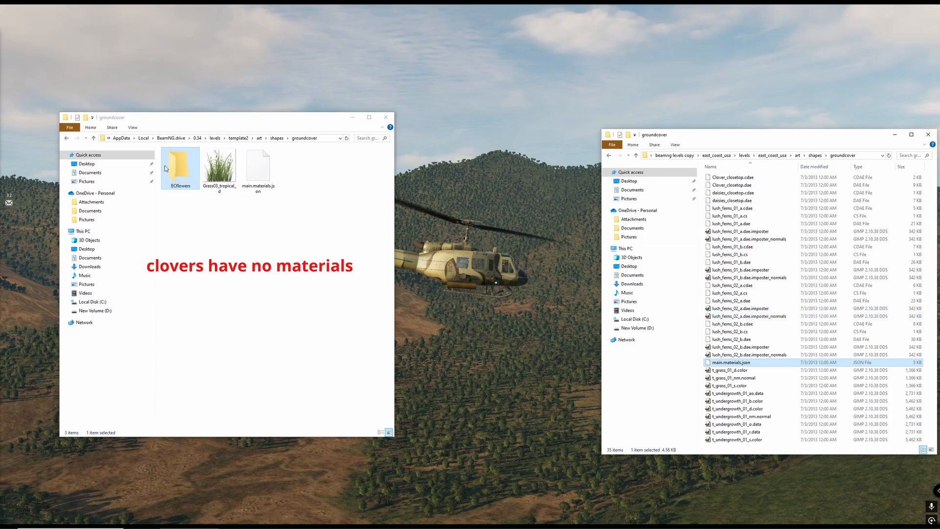
{"action": "double_click", "coordinate": [179, 166]}
{"action": "right_click", "coordinate": [216, 190]}
{"action": "left_click", "coordinate": [245, 239]}
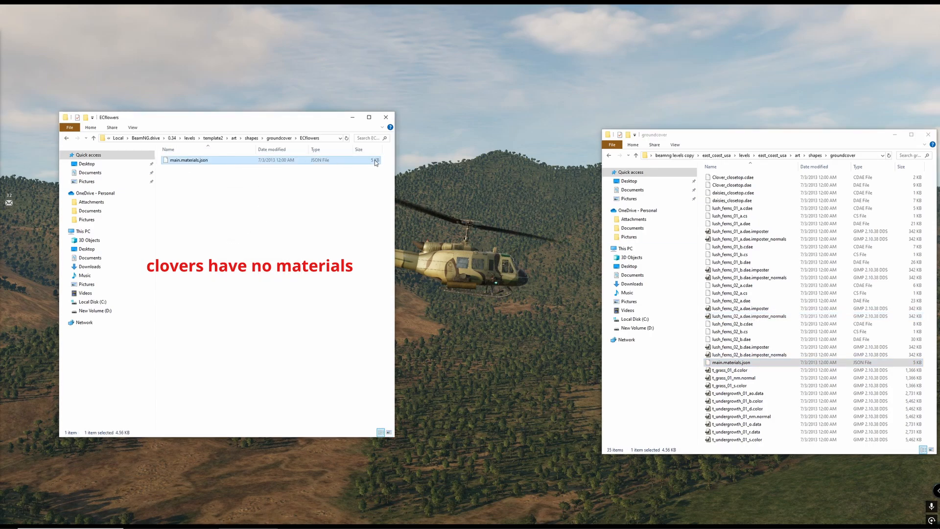
{"action": "key", "text": "BackSpace"}
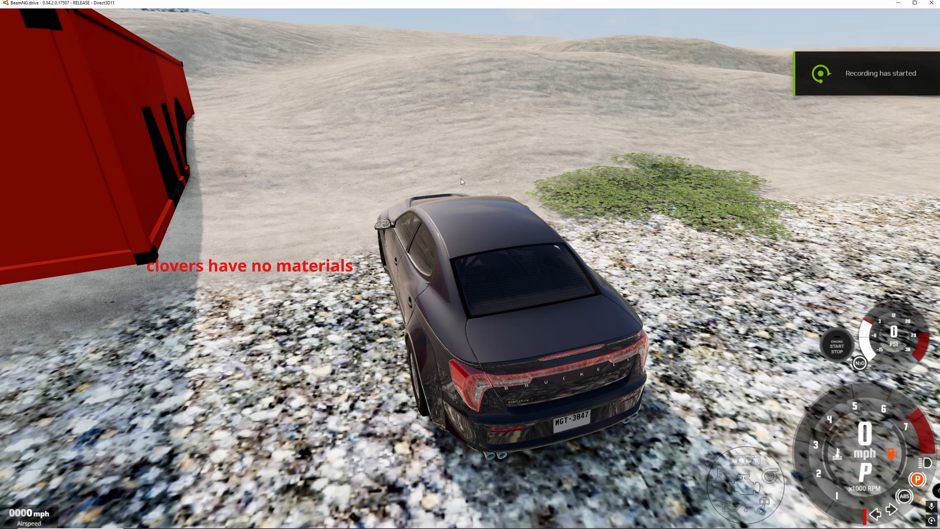
Switch to BeamNG.drive and examine the materials on the painted clover patch beside the car.
{"action": "key", "text": "d"}
{"action": "right_click_drag", "start_coordinate": [530, 232], "coordinate": [489, 216]}
{"action": "key", "text": "w"}
{"action": "key", "text": "d"}
{"action": "key", "text": "s"}
{"action": "key", "text": "w"}
{"action": "key", "text": "s"}
Reopen the world editor's Forest Editor and check which forest items are available for the brush element.
{"action": "key", "text": "F11"}
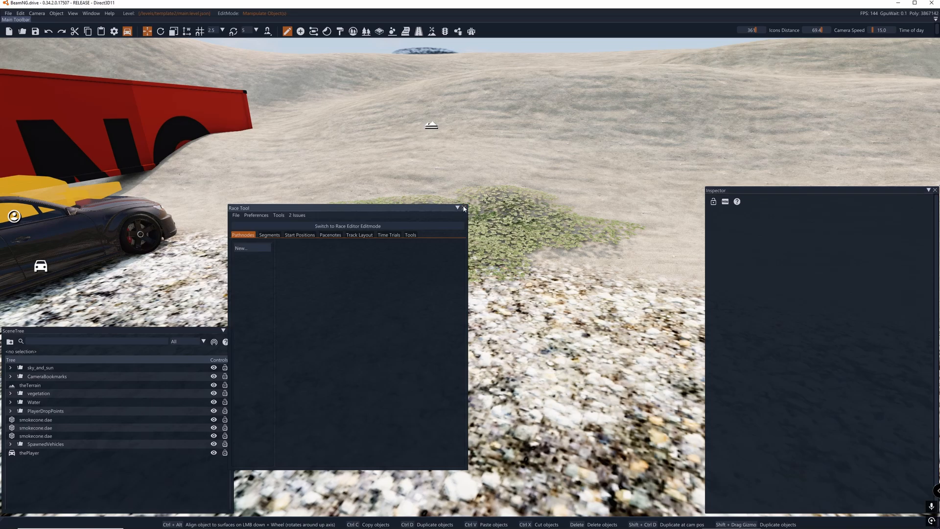
{"action": "left_click", "coordinate": [463, 207]}
{"action": "left_click_drag", "start_coordinate": [152, 332], "coordinate": [152, 336]}
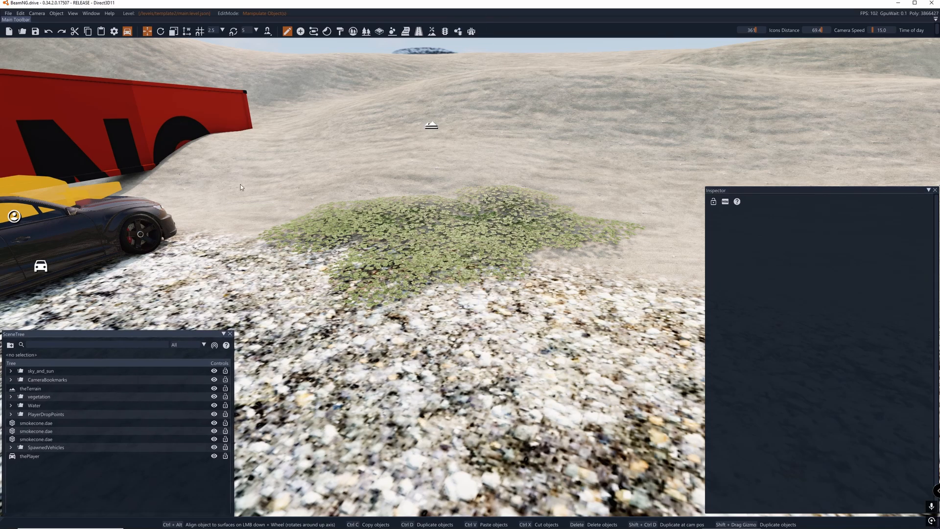
{"action": "left_click", "coordinate": [365, 31]}
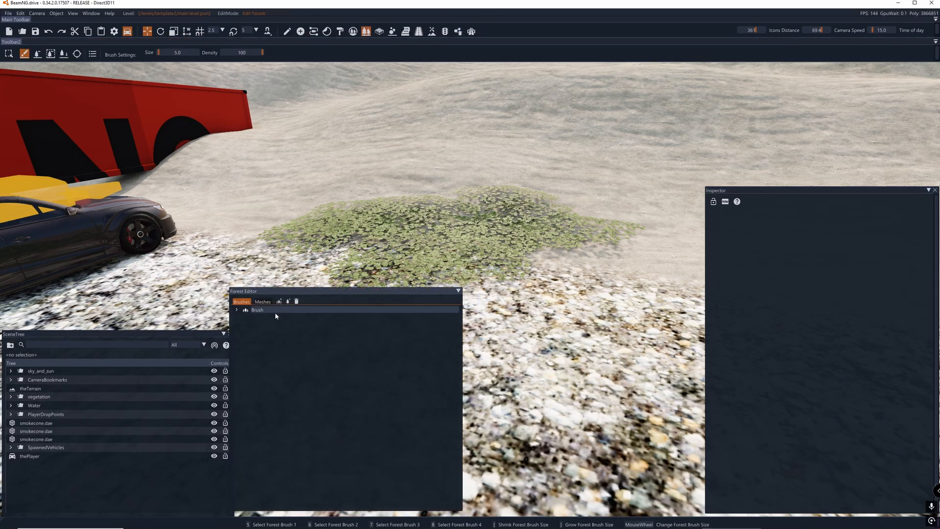
{"action": "left_click", "coordinate": [237, 310]}
{"action": "left_click", "coordinate": [261, 318]}
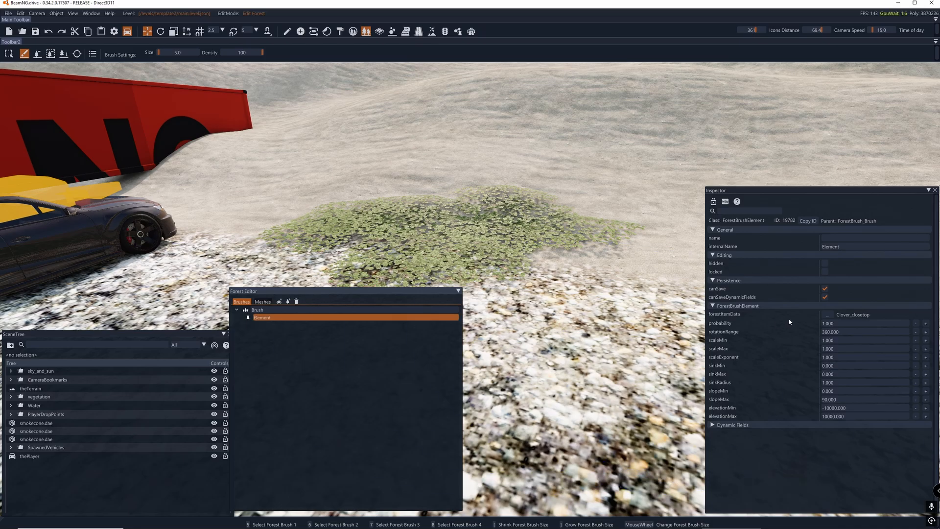
{"action": "left_click", "coordinate": [831, 314]}
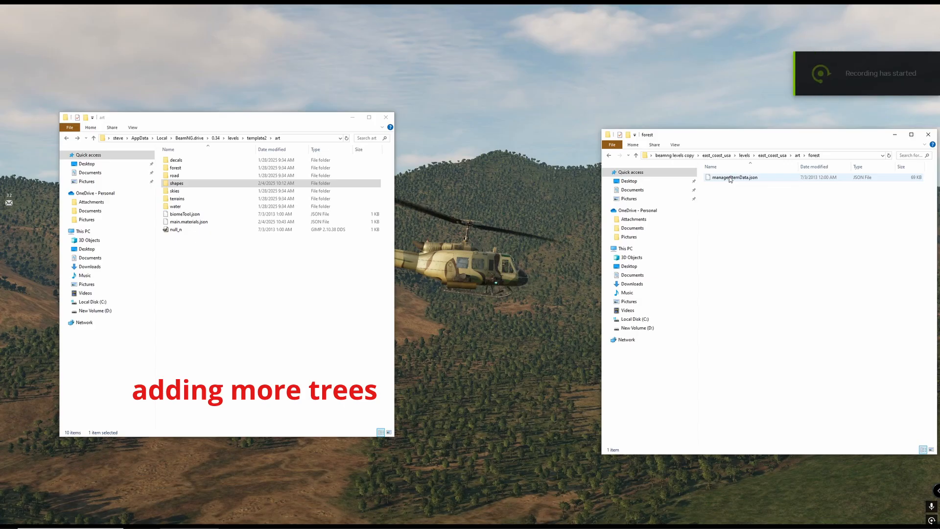
Open east_coast_usa's managedItemData.json in Notepad++ and copy all entries from container_01_b through vine_wall_wide_a.
{"action": "right_click", "coordinate": [730, 178]}
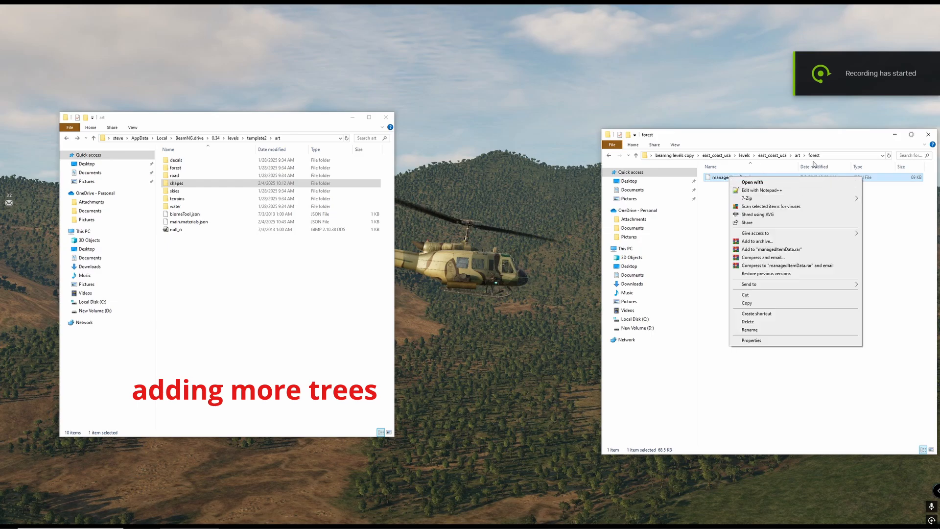
{"action": "left_click", "coordinate": [761, 190]}
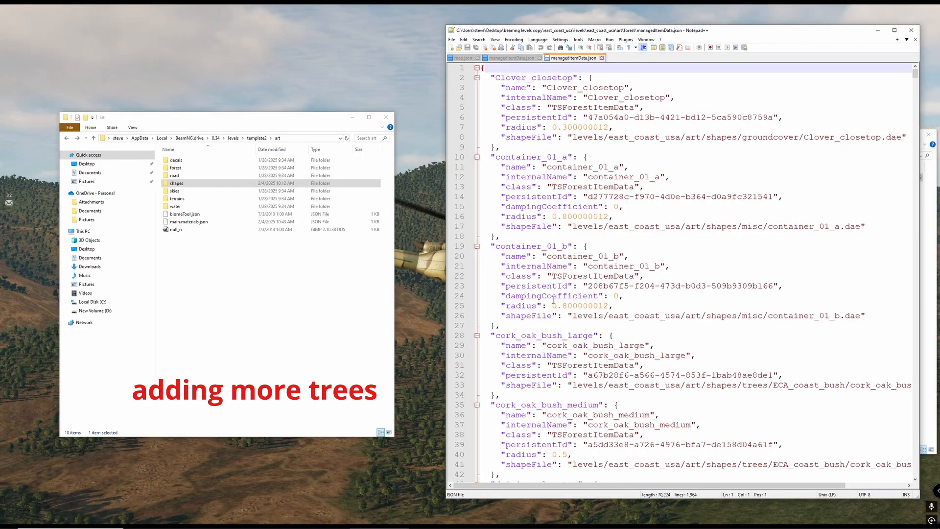
{"action": "left_click_drag", "start_coordinate": [482, 246], "coordinate": [604, 460]}
{"action": "scroll", "coordinate": [590, 271], "scroll_direction": "down", "scroll_amount": 20}
{"action": "scroll", "coordinate": [591, 274], "scroll_direction": "down", "scroll_amount": 20}
{"action": "scroll", "coordinate": [593, 293], "scroll_direction": "down", "scroll_amount": 20}
{"action": "right_click", "coordinate": [546, 358]}
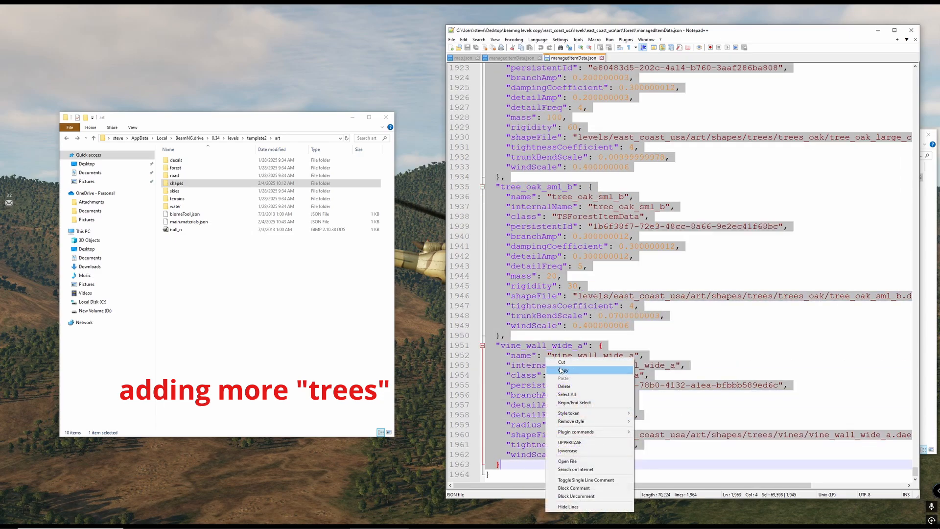
{"action": "left_click", "coordinate": [562, 370]}
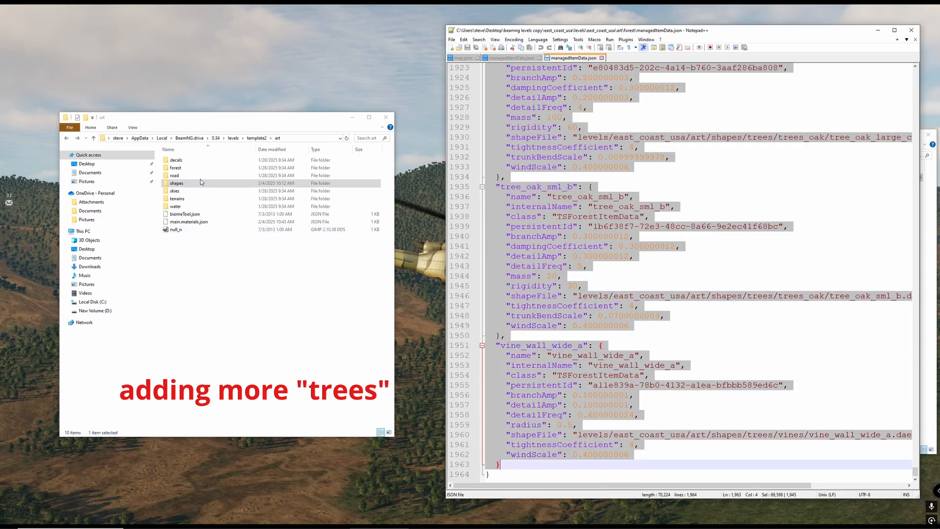
Open managedItemData.json from template2's forest folder in Notepad++.
{"action": "double_click", "coordinate": [185, 167]}
{"action": "right_click", "coordinate": [186, 160]}
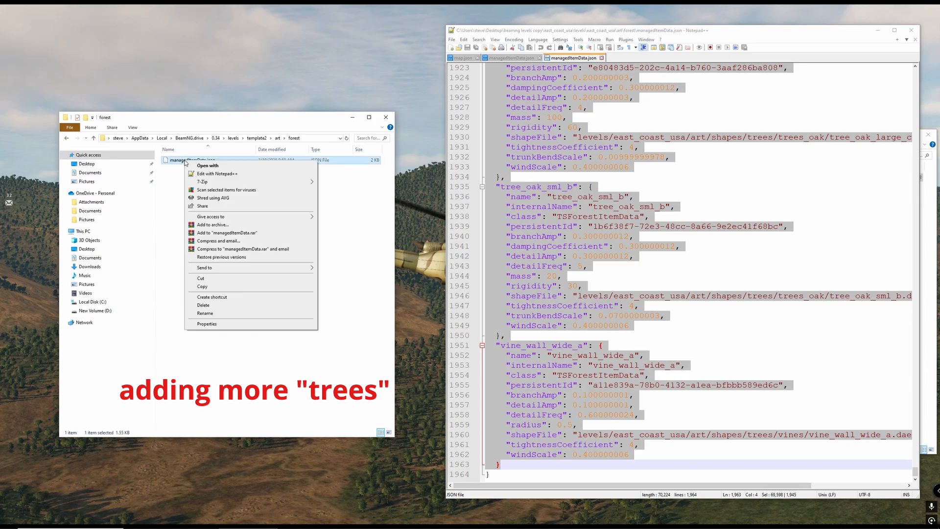
{"action": "left_click", "coordinate": [206, 174]}
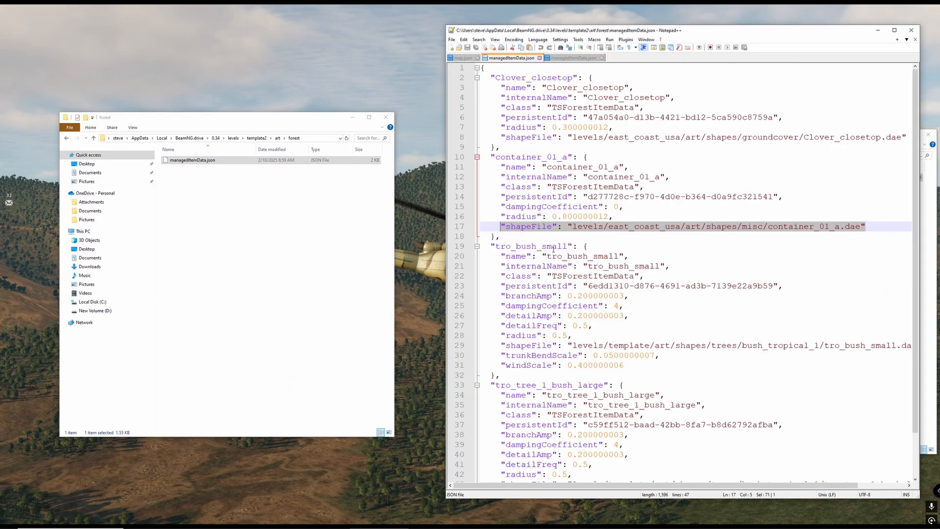
{"action": "left_click", "coordinate": [879, 225]}
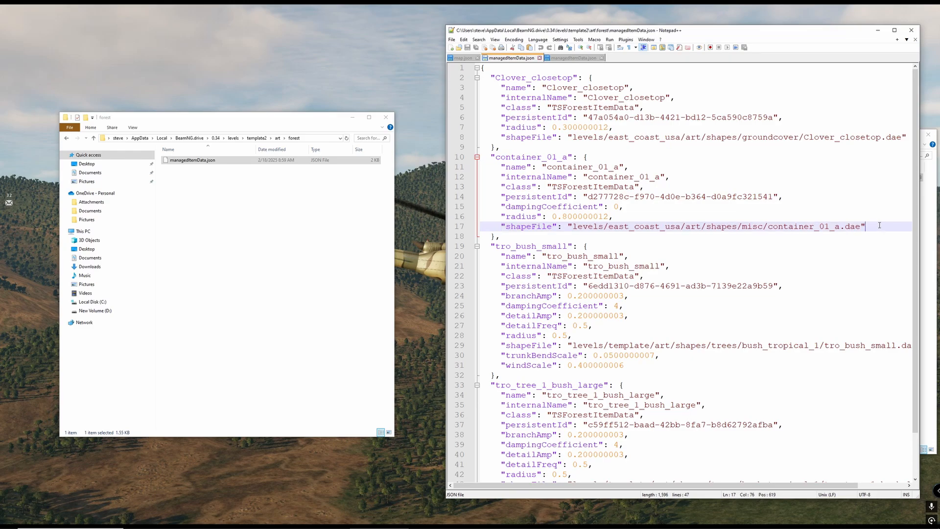
{"action": "key", "text": "Return"}
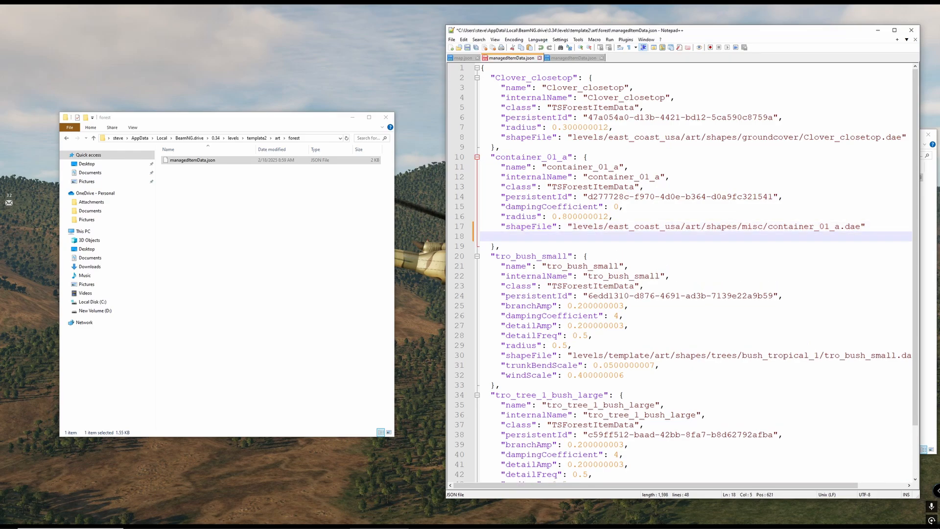
{"action": "key", "text": "BackSpace"}
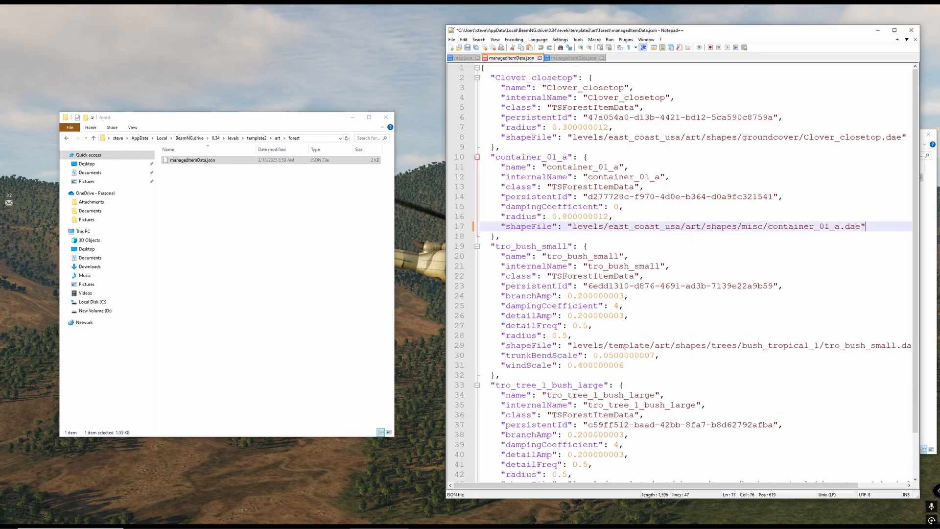
Insert a new line after the container_01_a entry's closing brace and paste the copied forest item entries there.
{"action": "left_click", "coordinate": [530, 239]}
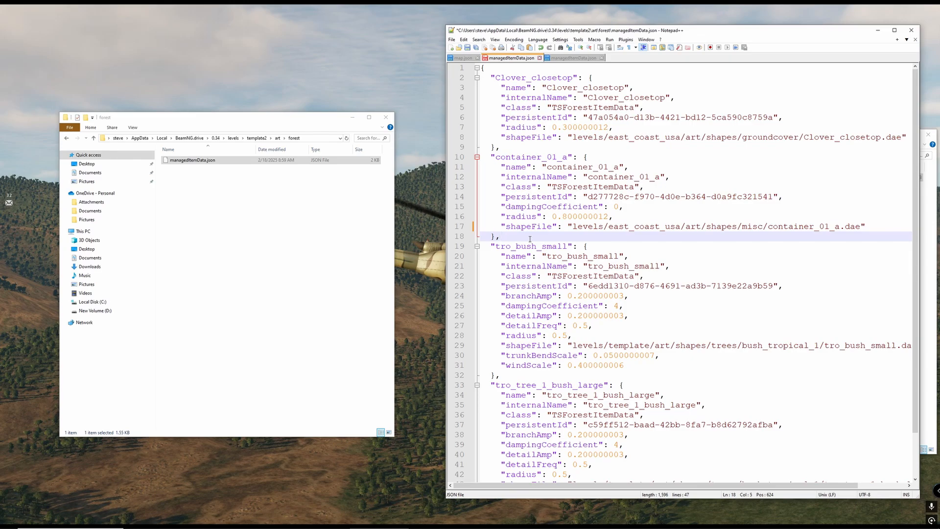
{"action": "key", "text": "Return"}
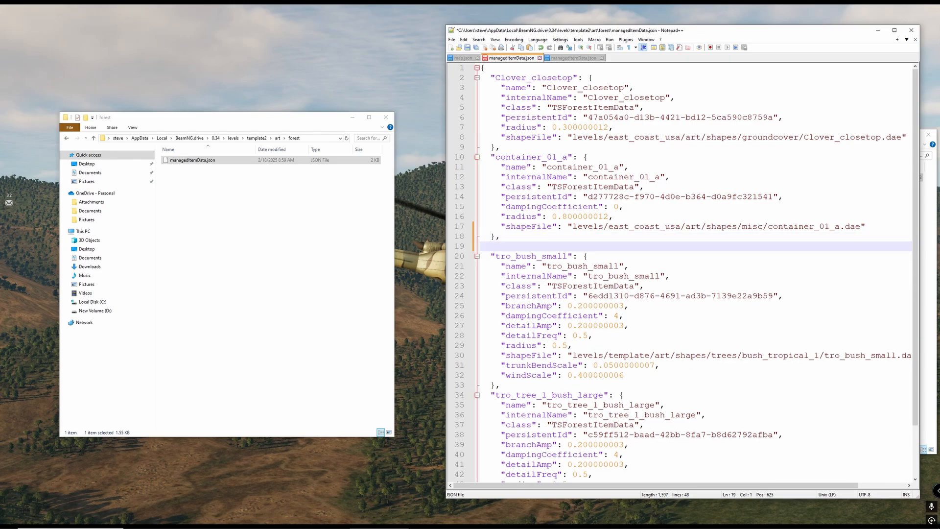
{"action": "key", "text": "ctrl+v"}
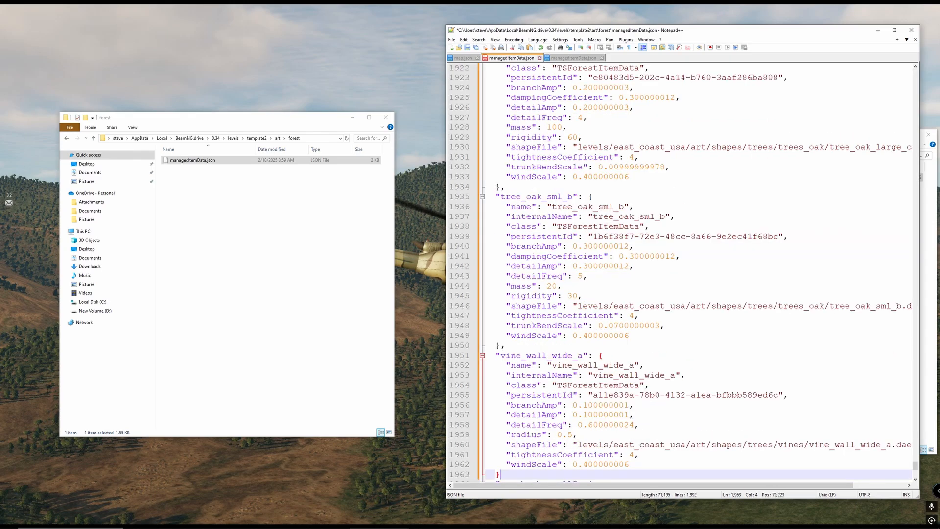
{"action": "scroll", "coordinate": [488, 329], "scroll_direction": "down", "scroll_amount": 6}
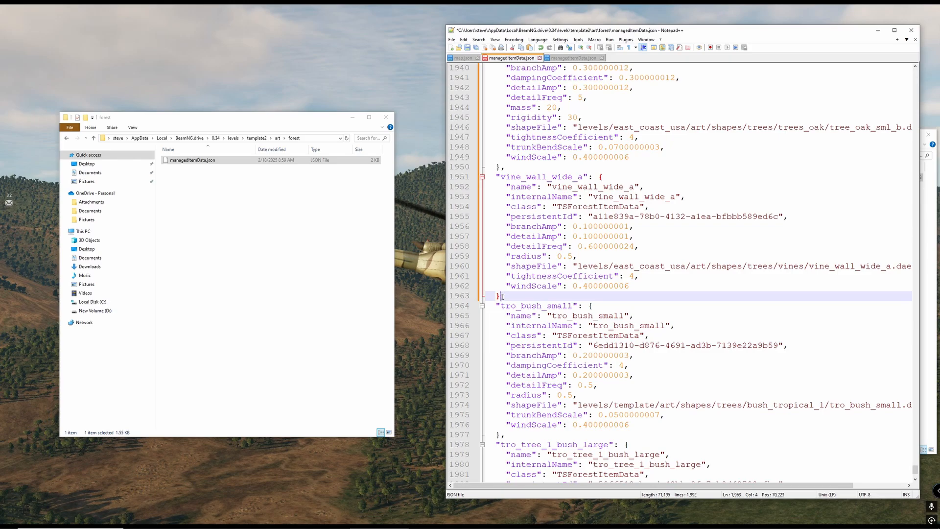
Add a comma after the vine_wall_wide_a entry's closing brace and save template2's managedItemData.json.
{"action": "type", "text": ","}
{"action": "scroll", "coordinate": [507, 246], "scroll_direction": "down", "scroll_amount": 3}
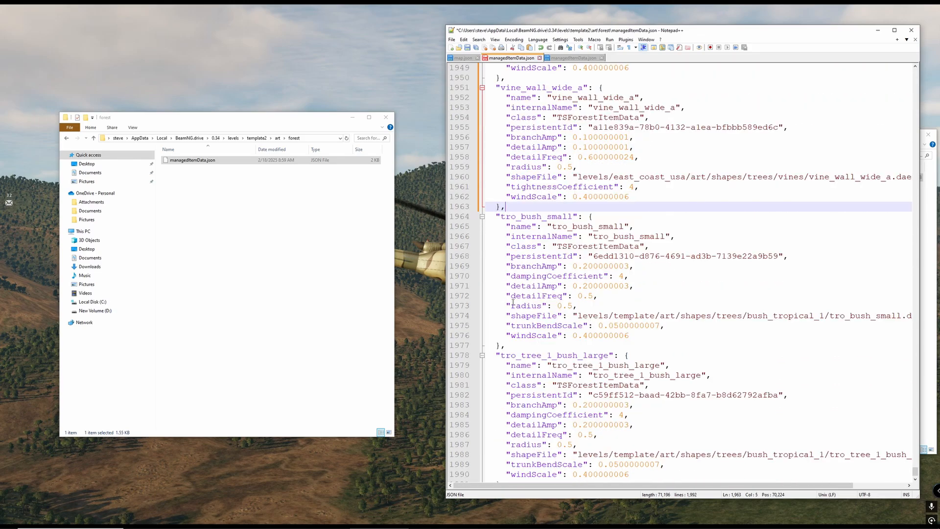
{"action": "left_click", "coordinate": [518, 349]}
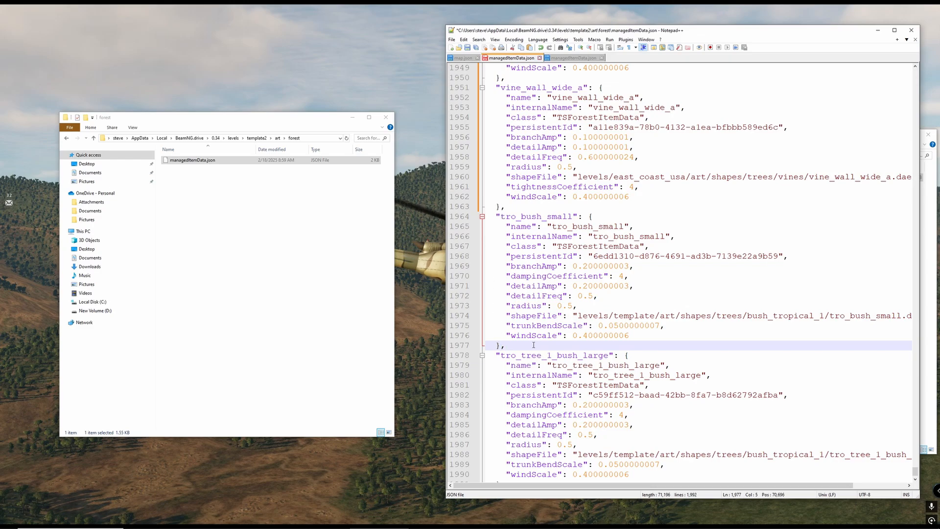
{"action": "key", "text": "ctrl+s"}
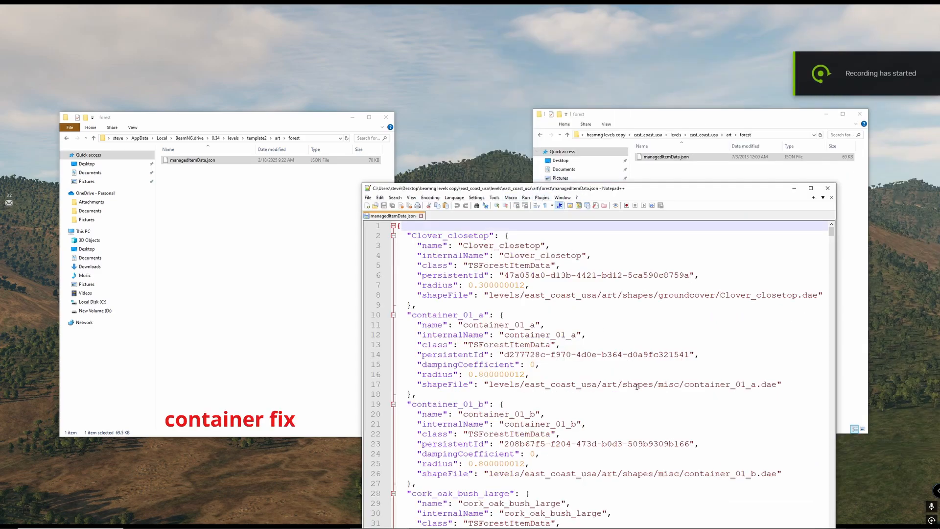
Check container_01_a's shapeFile path in east_coast_usa's managedItemData.json and open the matching art/shapes/misc folder of that level.
{"action": "left_click_drag", "start_coordinate": [567, 383], "coordinate": [779, 384]}
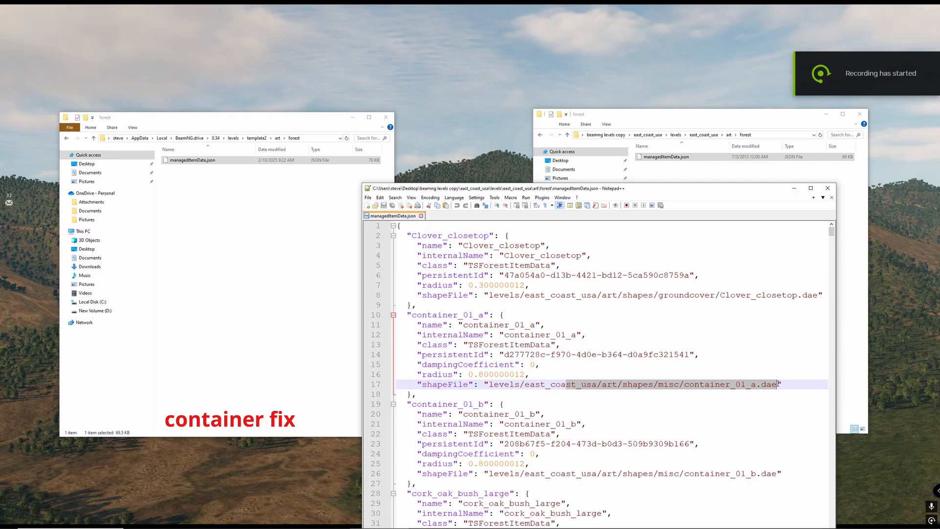
{"action": "double_click", "coordinate": [666, 385]}
{"action": "left_click", "coordinate": [709, 119]}
{"action": "left_click", "coordinate": [729, 135]}
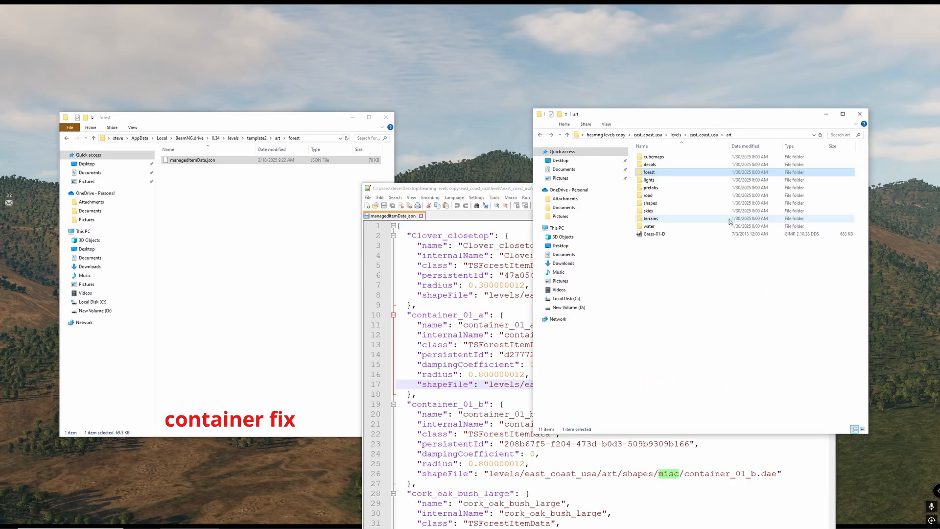
{"action": "key", "text": "alt+Up"}
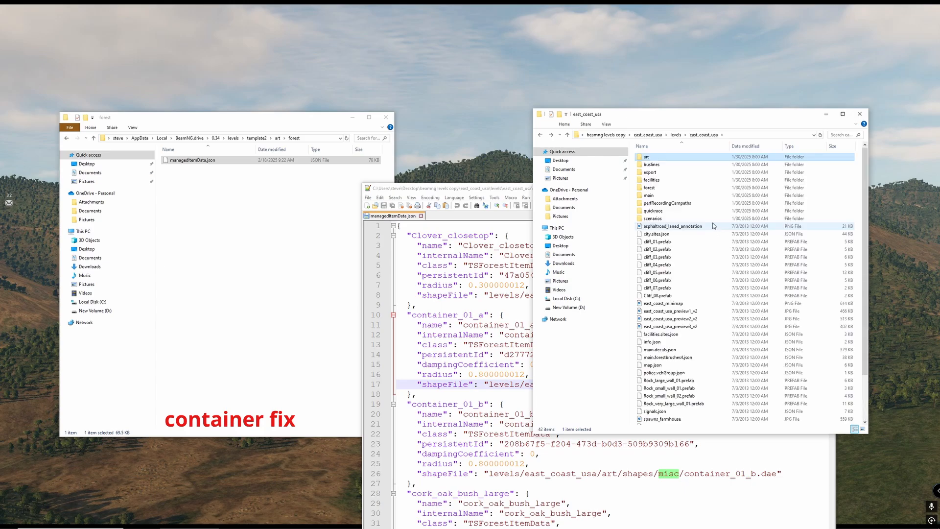
{"action": "double_click", "coordinate": [668, 159]}
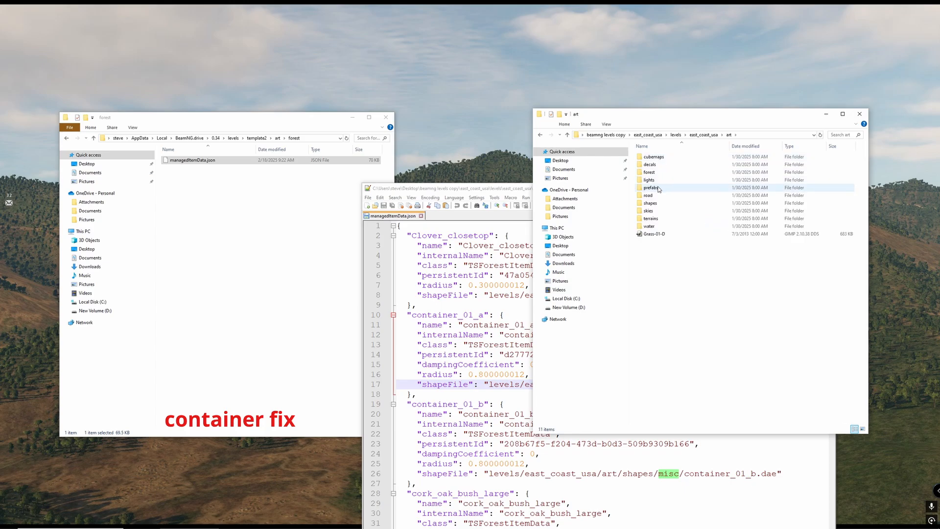
{"action": "double_click", "coordinate": [692, 195]}
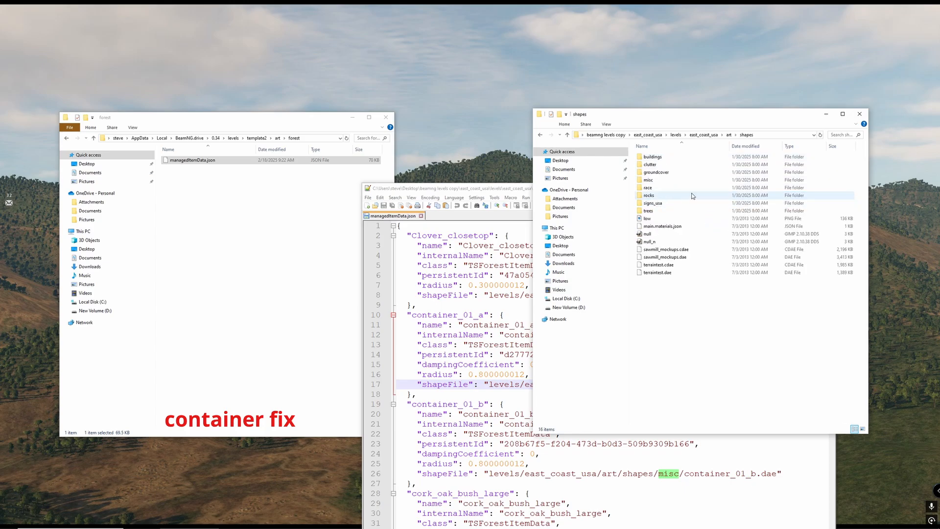
{"action": "double_click", "coordinate": [671, 180]}
{"action": "left_click", "coordinate": [672, 181]}
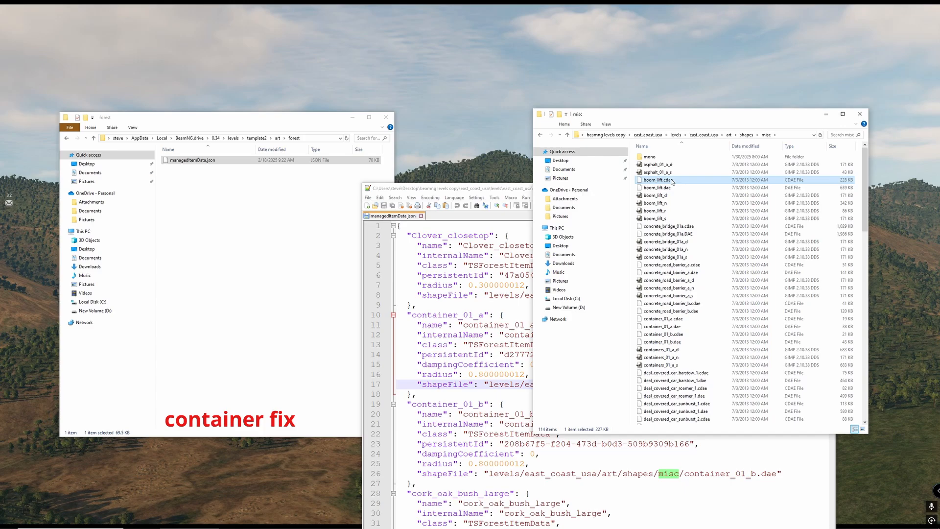
Copy main.materials.json from east_coast_usa's misc folder.
{"action": "scroll", "coordinate": [672, 181], "scroll_direction": "down", "scroll_amount": 20}
{"action": "right_click", "coordinate": [654, 228]}
{"action": "key", "text": "Escape"}
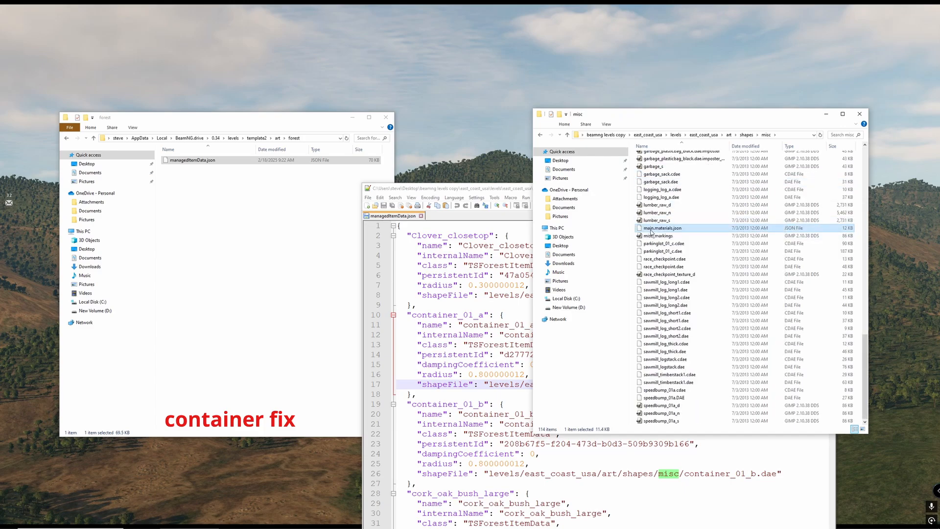
{"action": "right_click", "coordinate": [651, 231]}
{"action": "key", "text": "Escape"}
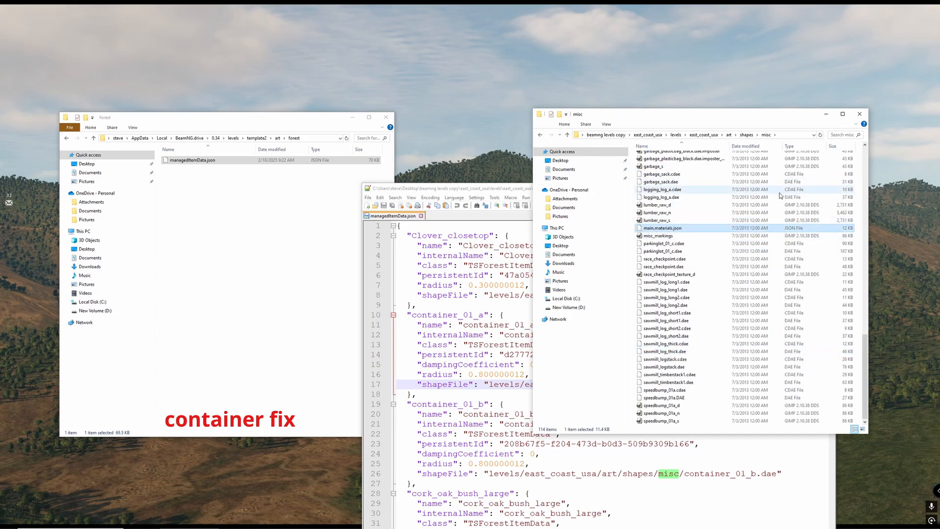
Create a folder named misc in template2's art/shapes folder.
{"action": "key", "text": "alt+Left"}
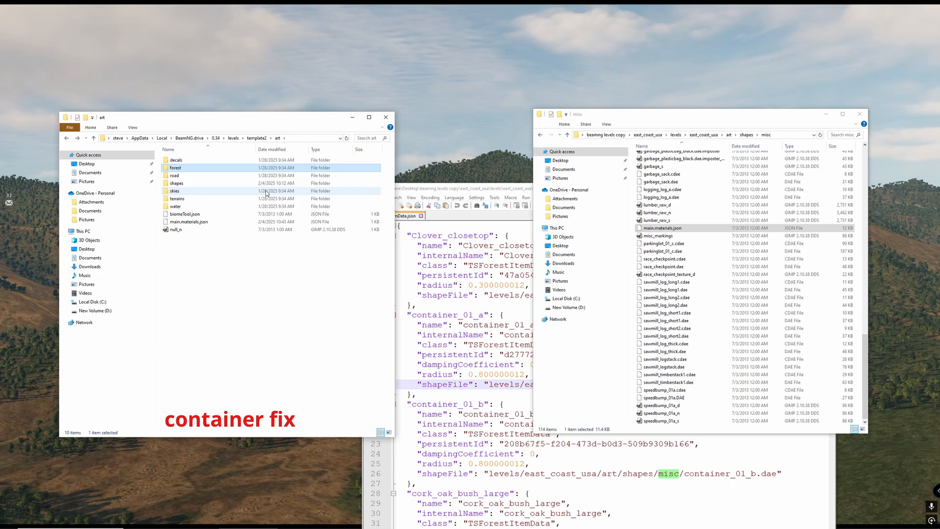
{"action": "key", "text": "alt+Left"}
{"action": "double_click", "coordinate": [198, 161]}
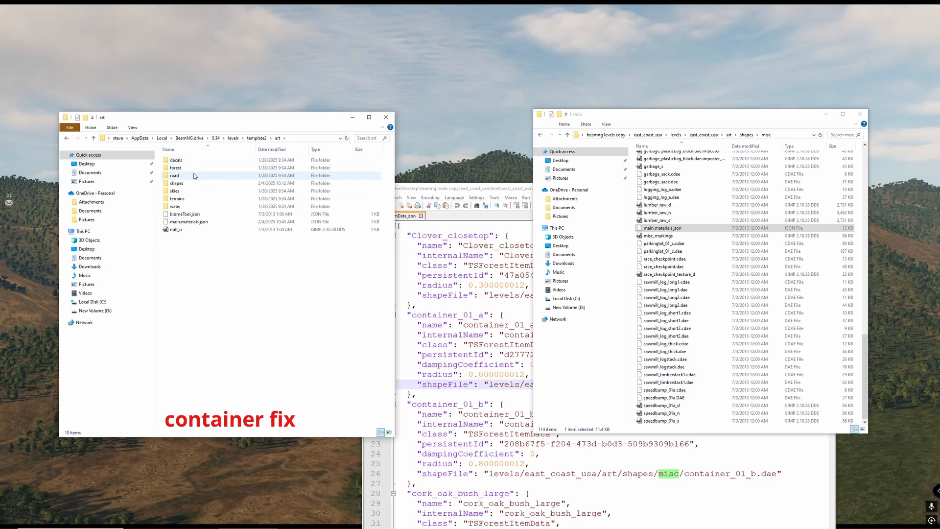
{"action": "double_click", "coordinate": [196, 183]}
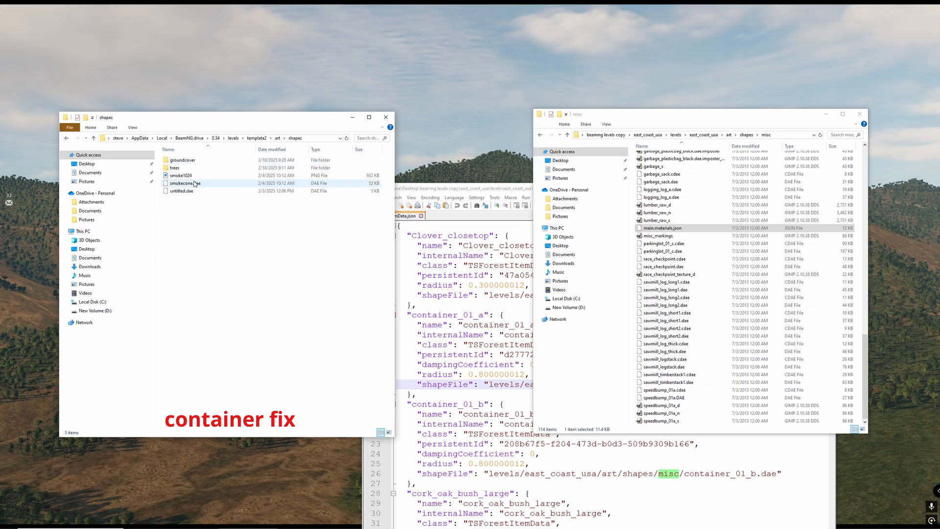
{"action": "right_click", "coordinate": [215, 234]}
{"action": "mouse_move", "coordinate": [254, 323]}
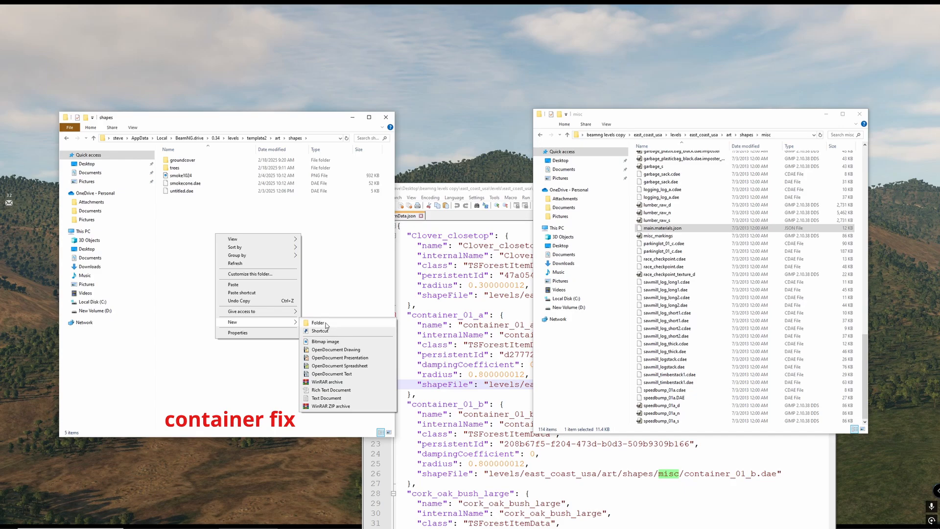
{"action": "left_click", "coordinate": [325, 322]}
{"action": "type", "text": "misc"}
{"action": "key", "text": "Return"}
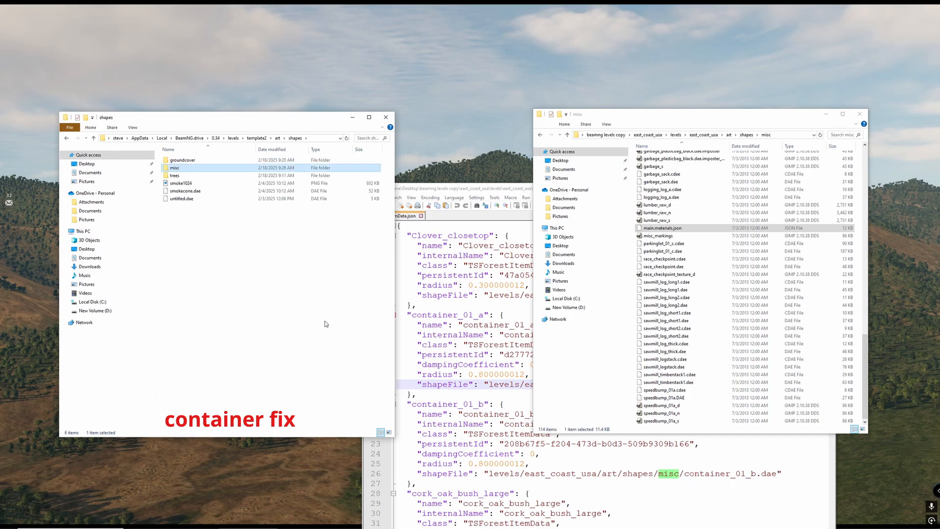
Paste the copied main.materials.json into template2's new misc folder.
{"action": "double_click", "coordinate": [195, 171]}
{"action": "right_click", "coordinate": [202, 179]}
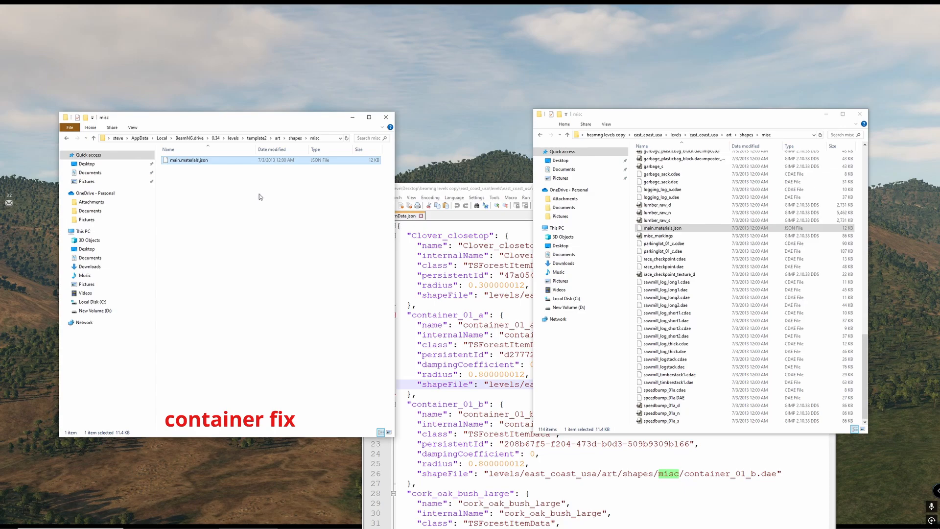
{"action": "key", "text": "BackSpace"}
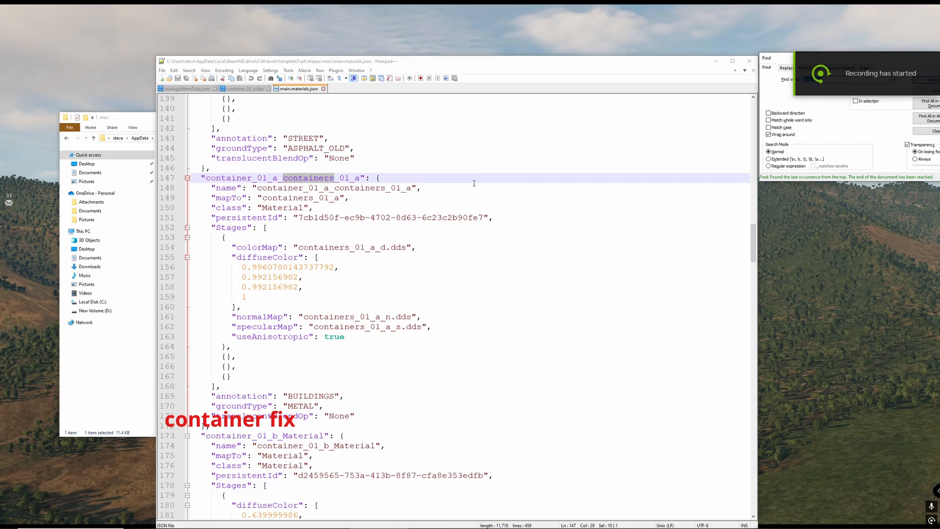
Duplicate the container_01_a_containers_01_a material block directly below the original in template2's misc main.materials.json.
{"action": "scroll", "coordinate": [322, 238], "scroll_direction": "down", "scroll_amount": 1}
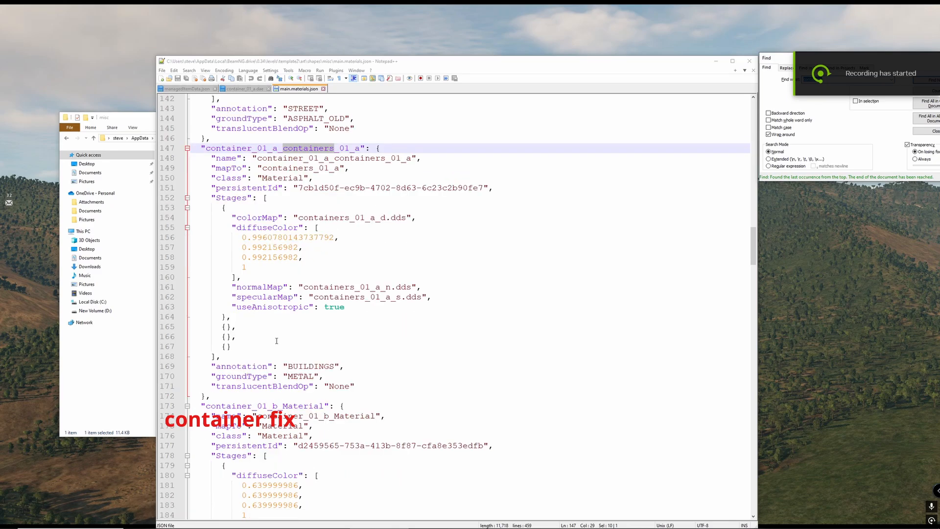
{"action": "left_click", "coordinate": [243, 395]}
{"action": "left_click_drag", "start_coordinate": [242, 395], "coordinate": [200, 148]}
{"action": "right_click", "coordinate": [292, 163]}
{"action": "left_click", "coordinate": [308, 175]}
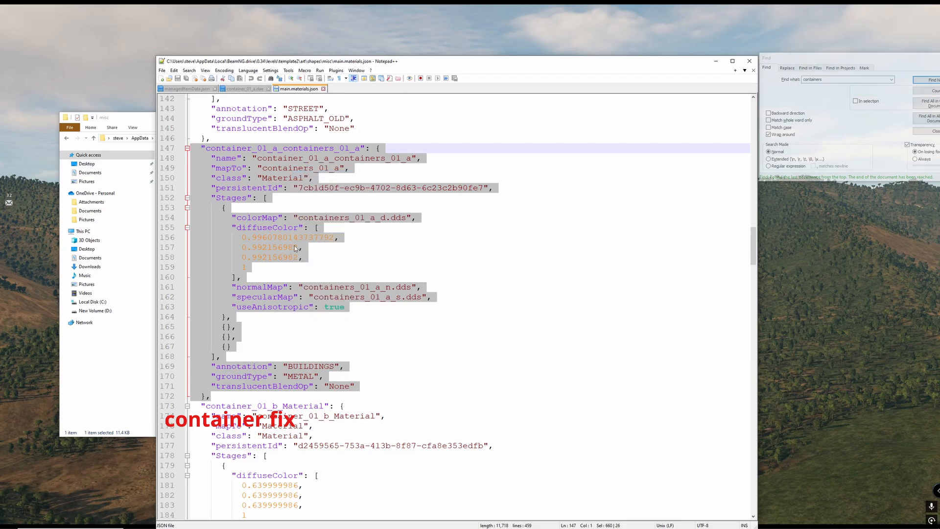
{"action": "left_click", "coordinate": [244, 399]}
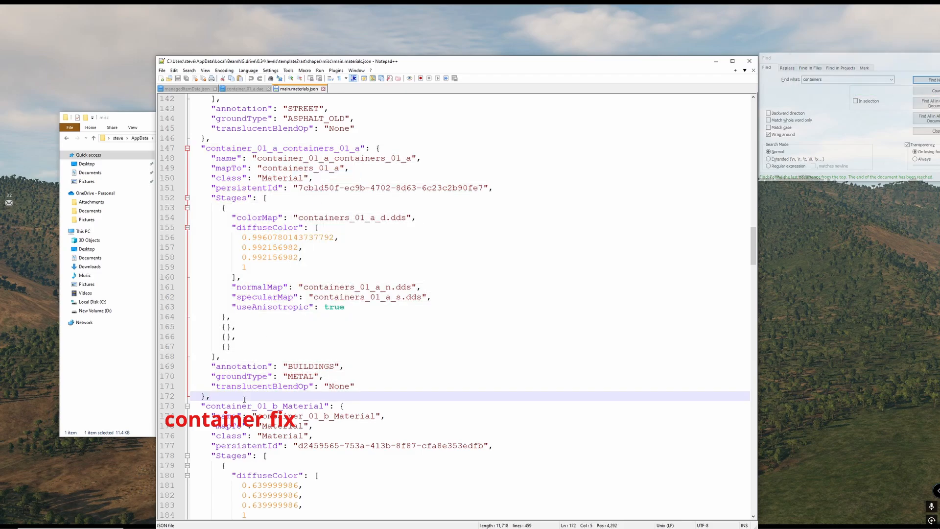
{"action": "key", "text": "Return"}
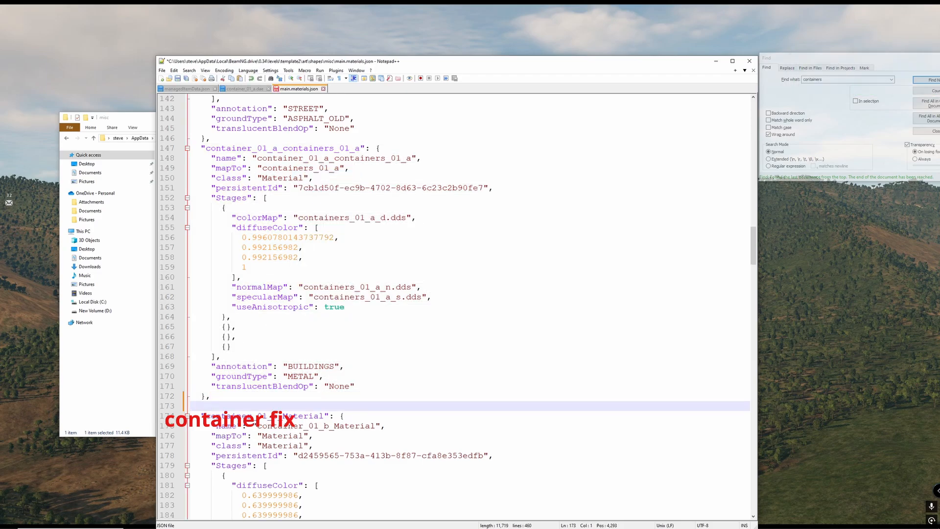
{"action": "key", "text": "ctrl+v"}
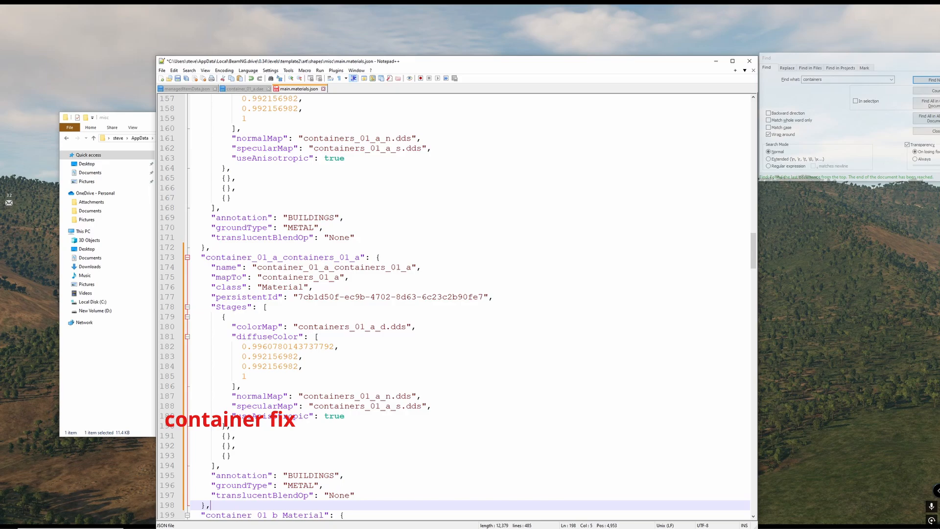
{"action": "scroll", "coordinate": [269, 243], "scroll_direction": "down", "scroll_amount": 1}
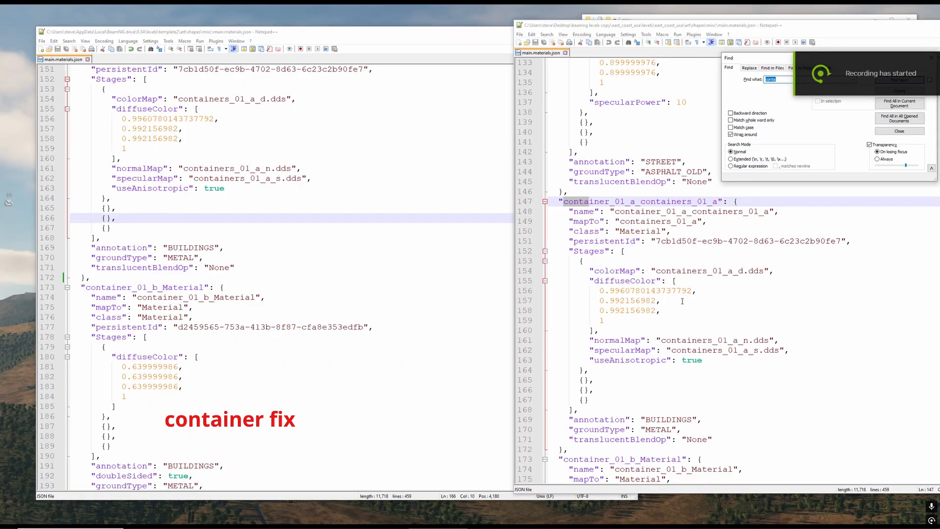
Review the container_01_a material in the east_coast_usa materials file, reposition its window beside the template2 file, and close the Find dialog.
{"action": "scroll", "coordinate": [682, 300], "scroll_direction": "down", "scroll_amount": 2}
{"action": "left_click", "coordinate": [801, 346]}
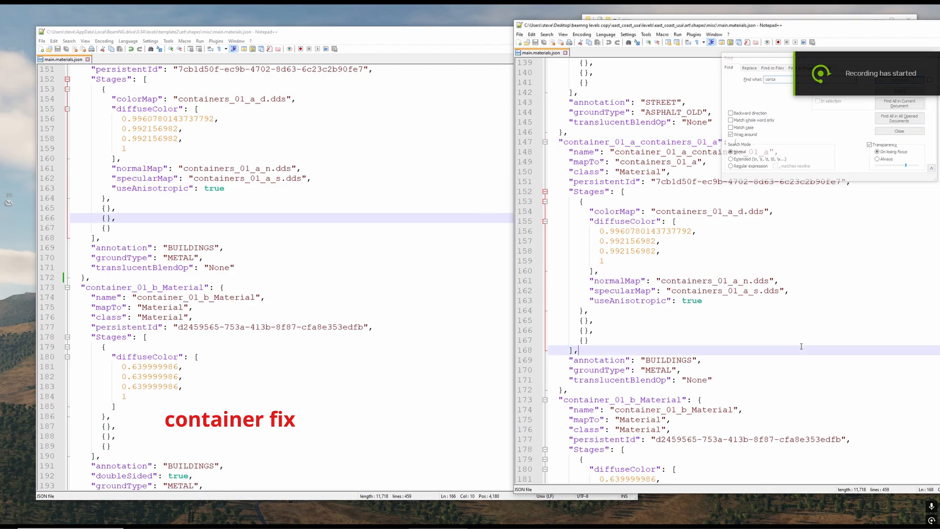
{"action": "left_click_drag", "start_coordinate": [750, 27], "coordinate": [719, 29]}
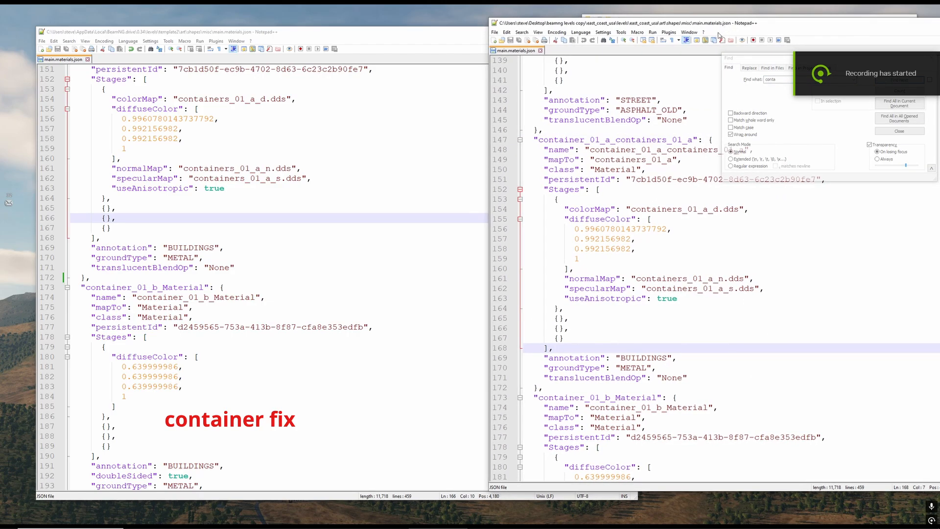
{"action": "left_click_drag", "start_coordinate": [662, 25], "coordinate": [566, 20]}
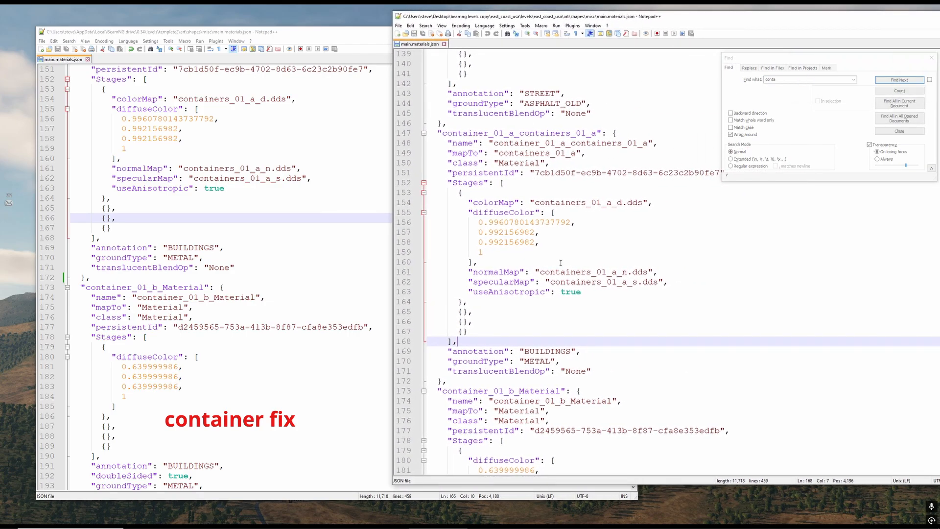
{"action": "left_click_drag", "start_coordinate": [539, 272], "coordinate": [653, 269]}
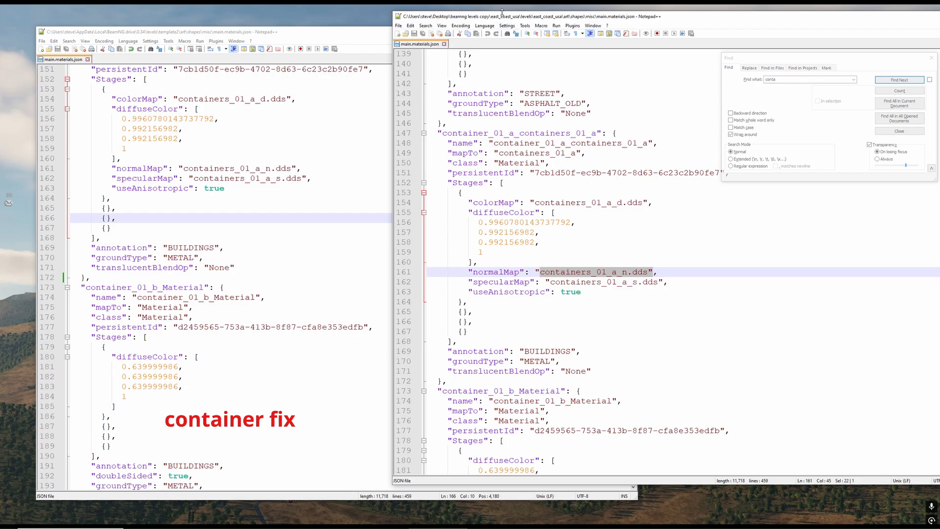
{"action": "left_click_drag", "start_coordinate": [501, 19], "coordinate": [729, 13]}
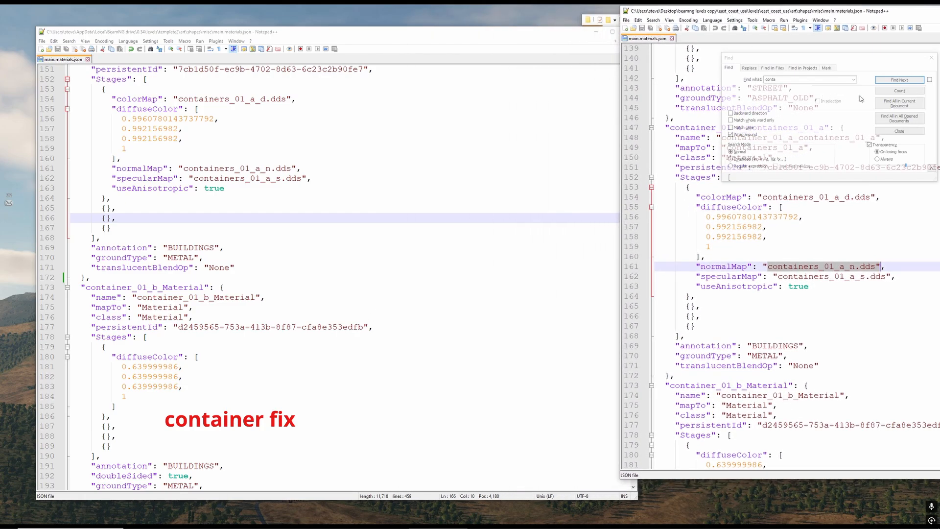
{"action": "left_click", "coordinate": [931, 57]}
Copy the path prefix levels/east_coast_usa/art/shapes/misc/ from the colorMap line of the eca_backdrop material.
{"action": "scroll", "coordinate": [809, 336], "scroll_direction": "down", "scroll_amount": 12}
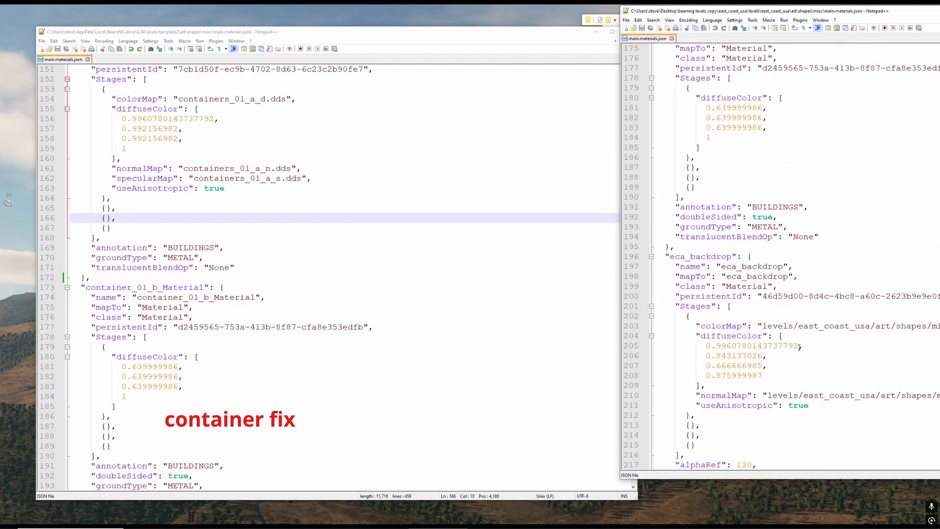
{"action": "left_click_drag", "start_coordinate": [828, 12], "coordinate": [712, 13]}
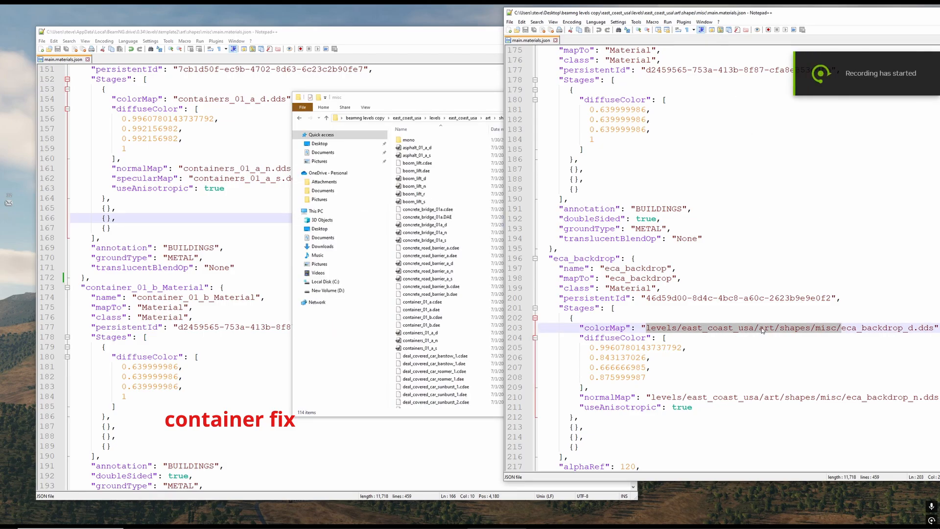
{"action": "right_click", "coordinate": [757, 327]}
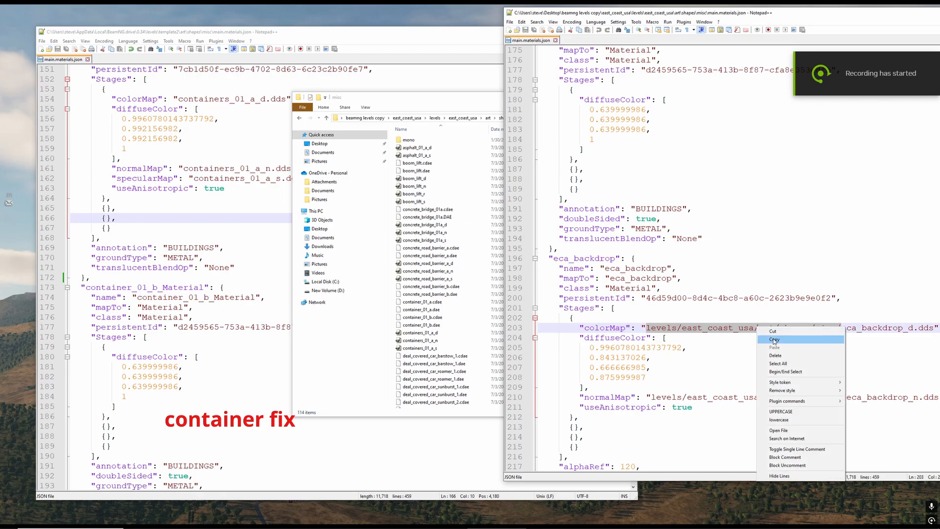
{"action": "left_click", "coordinate": [765, 338]}
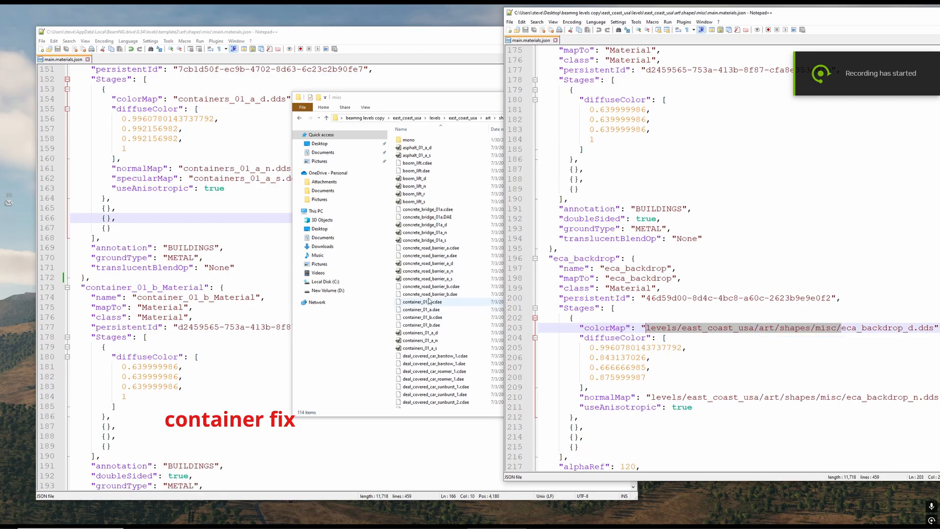
In the template2 materials file, insert levels/east_coast_usa/art/shapes/misc/ before containers_01_a_d.dds in the container_01_a colorMap.
{"action": "left_click", "coordinate": [369, 37]}
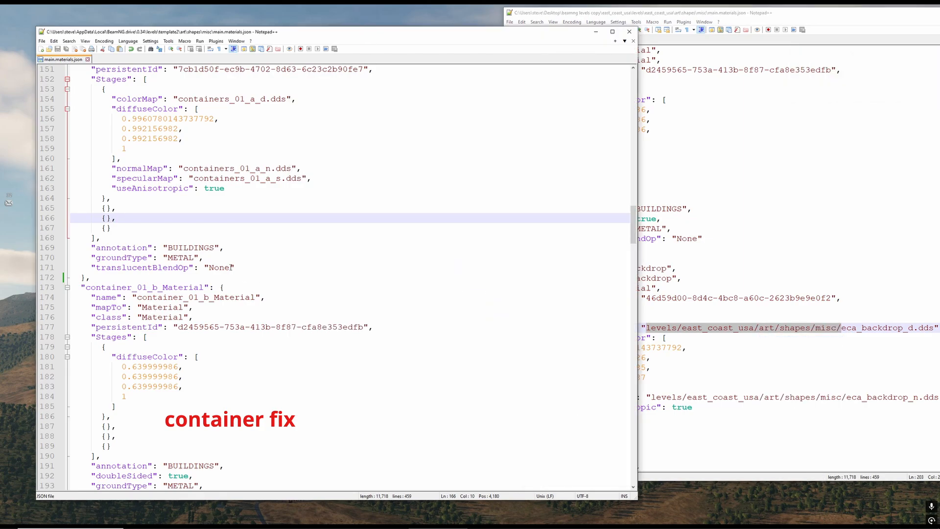
{"action": "scroll", "coordinate": [232, 266], "scroll_direction": "up", "scroll_amount": 3}
{"action": "scroll", "coordinate": [169, 196], "scroll_direction": "up", "scroll_amount": 10}
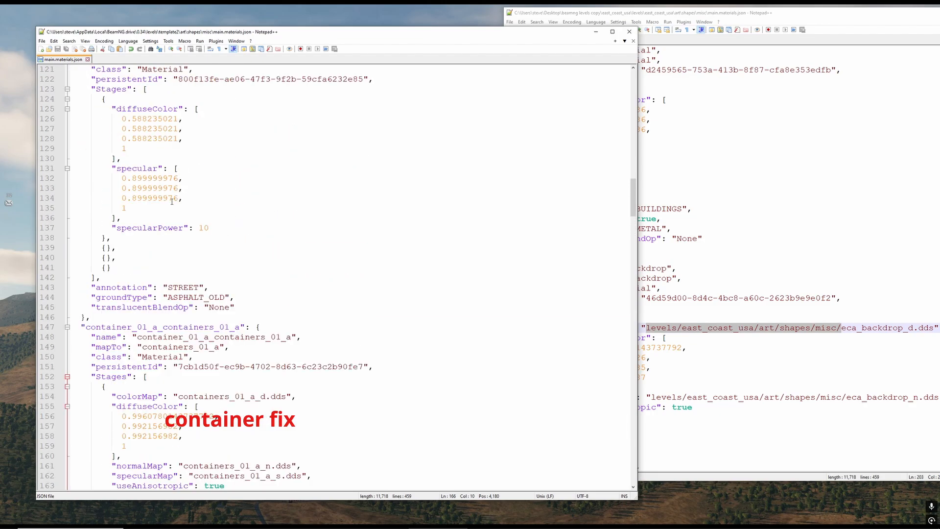
{"action": "scroll", "coordinate": [177, 220], "scroll_direction": "down", "scroll_amount": 6}
{"action": "scroll", "coordinate": [178, 219], "scroll_direction": "down", "scroll_amount": 3}
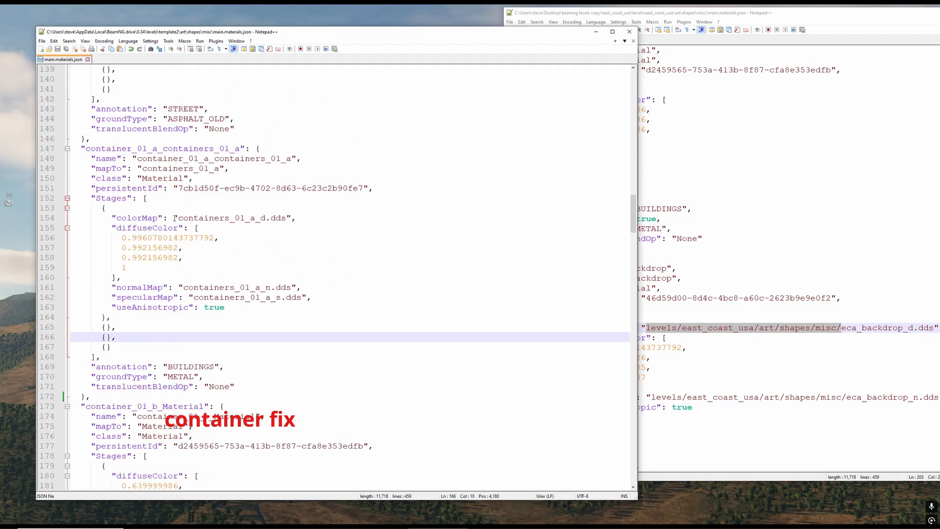
{"action": "left_click", "coordinate": [177, 217]}
{"action": "key", "text": "ctrl+v"}
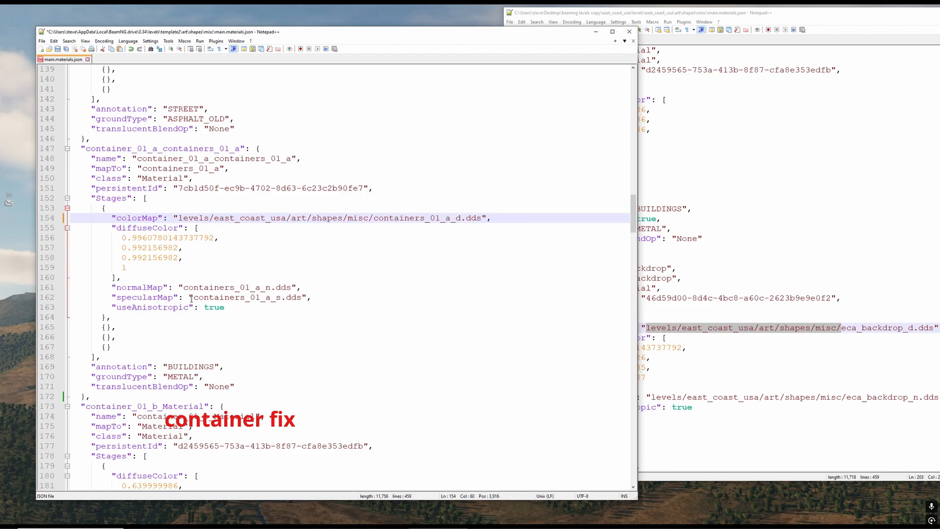
Insert the same levels/east_coast_usa/art/shapes/misc/ prefix before the normalMap and specularMap file names of the container_01_a material.
{"action": "left_click", "coordinate": [183, 287]}
{"action": "key", "text": "ctrl+v"}
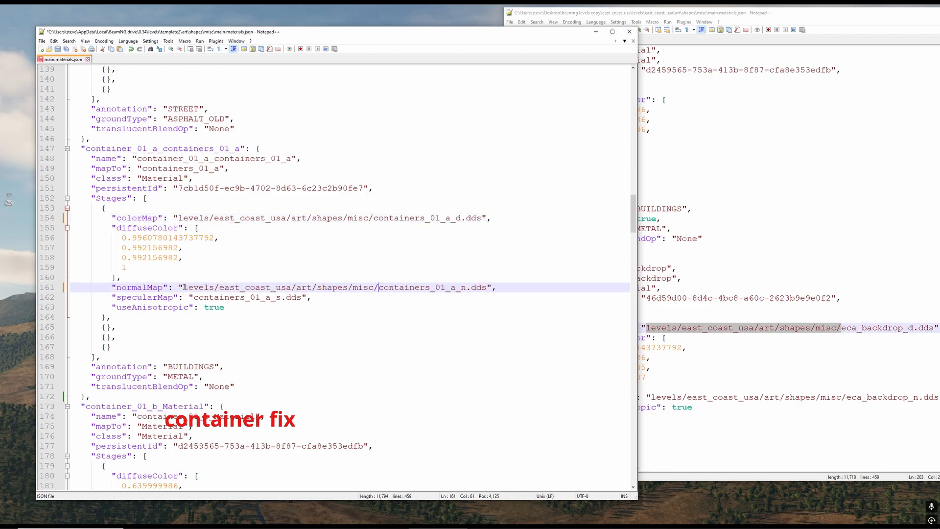
{"action": "left_click", "coordinate": [195, 297]}
{"action": "key", "text": "ctrl+v"}
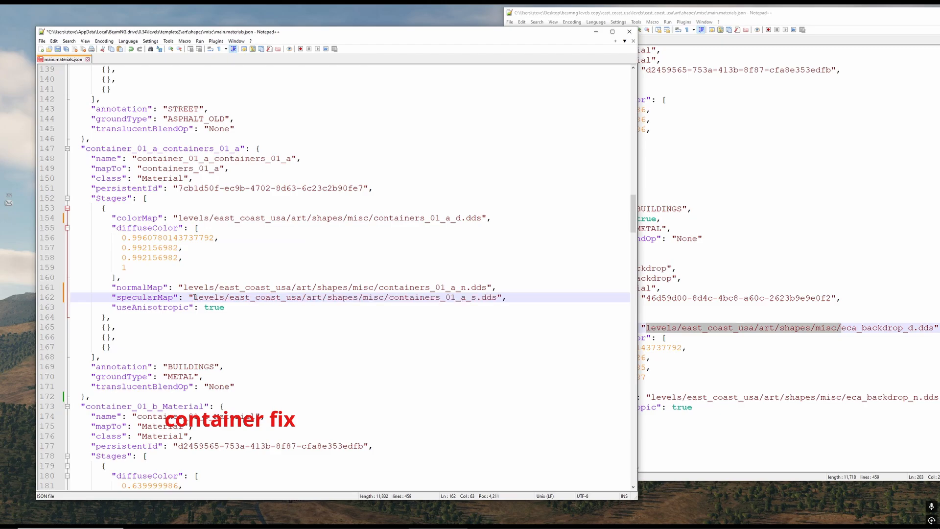
Compare the container_01_b_Material entry in both materials files for texture map paths.
{"action": "scroll", "coordinate": [245, 293], "scroll_direction": "down", "scroll_amount": 2}
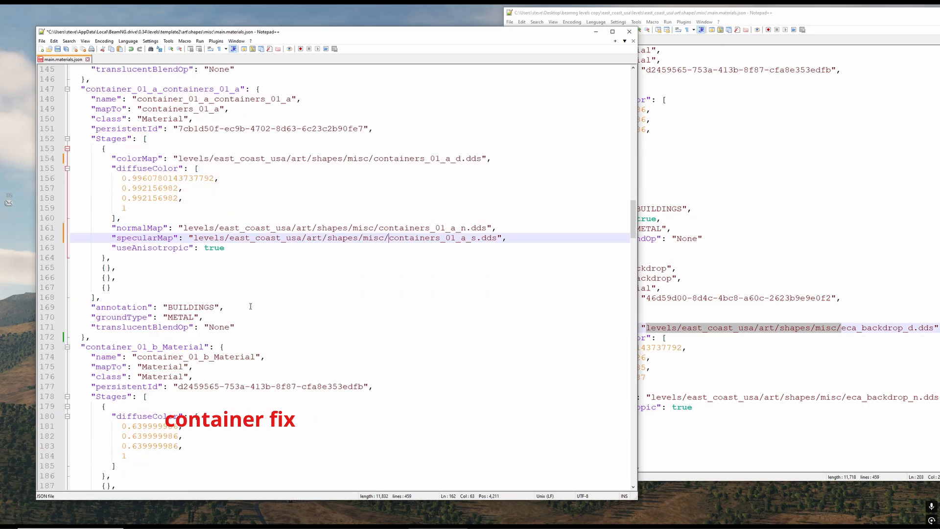
{"action": "scroll", "coordinate": [205, 365], "scroll_direction": "down", "scroll_amount": 5}
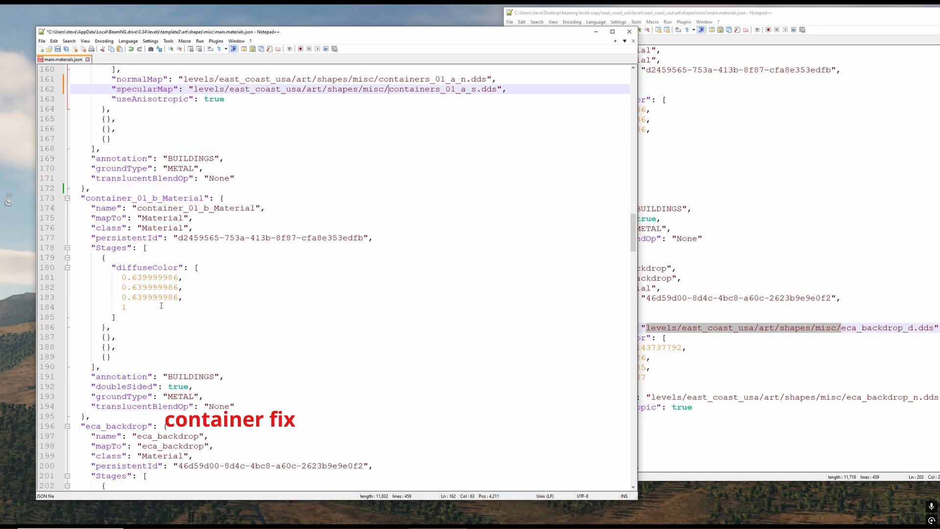
{"action": "left_click", "coordinate": [706, 334]}
{"action": "scroll", "coordinate": [661, 372], "scroll_direction": "down", "scroll_amount": 5}
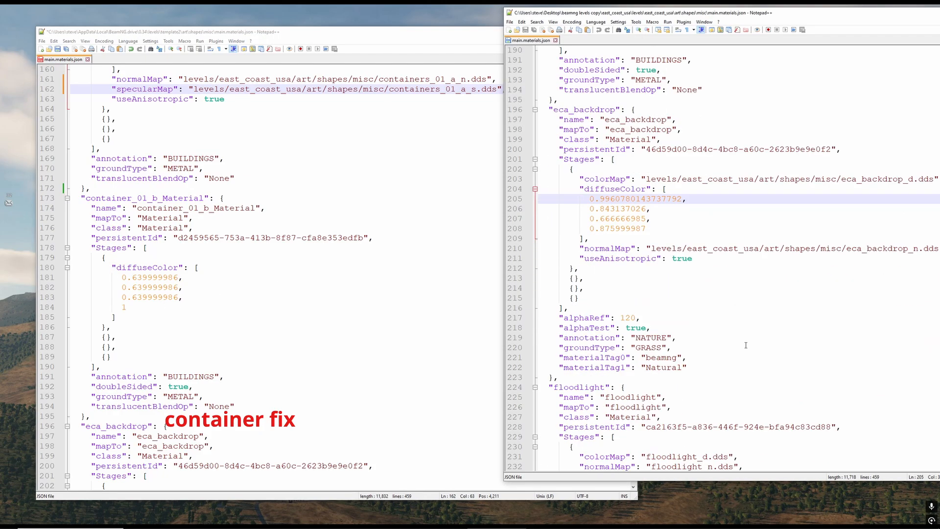
{"action": "scroll", "coordinate": [604, 425], "scroll_direction": "up", "scroll_amount": 11}
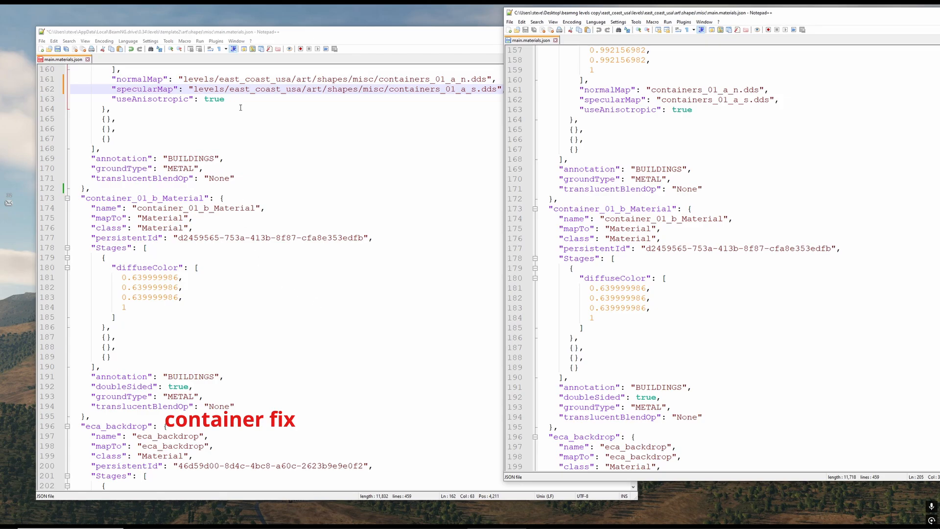
{"action": "left_click", "coordinate": [260, 33]}
{"action": "scroll", "coordinate": [327, 189], "scroll_direction": "up", "scroll_amount": 6}
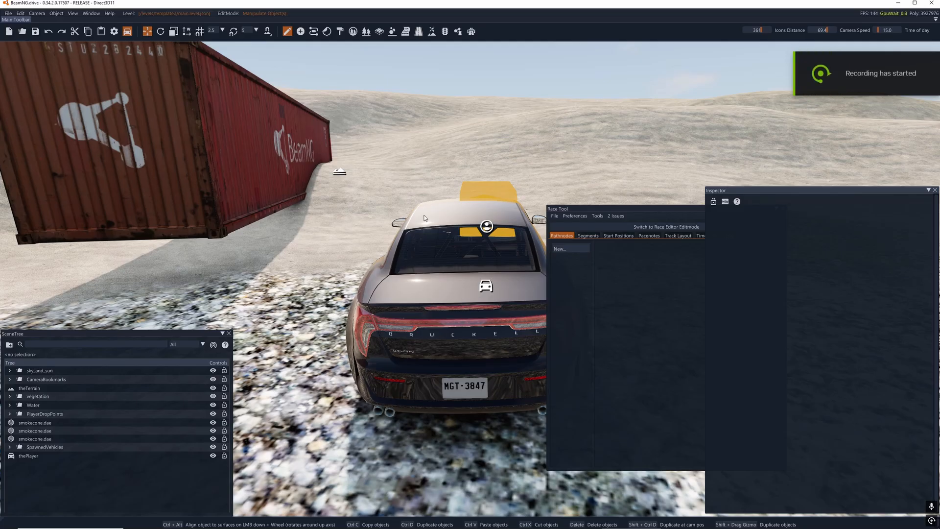
Close the Race Tool window in the BeamNG.drive world editor and open the Forest Editor with the existing Brush expanded.
{"action": "left_click", "coordinate": [630, 213]}
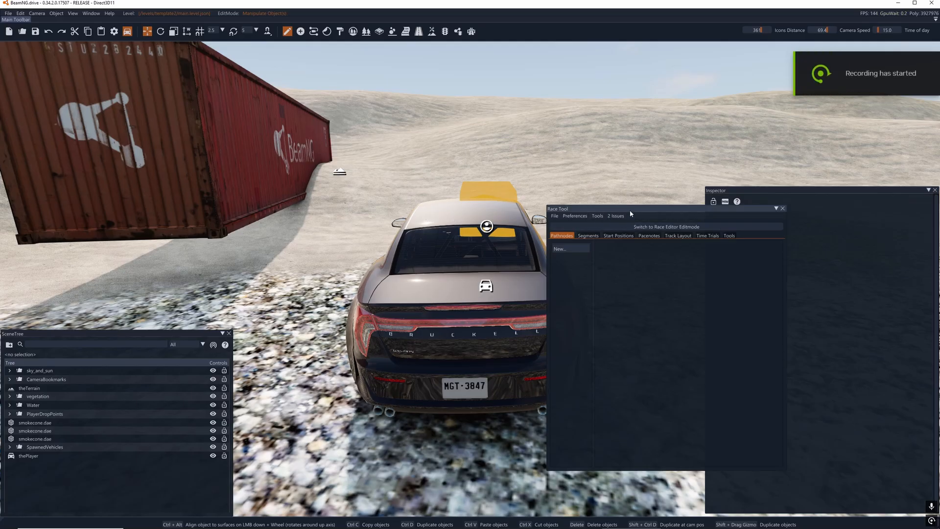
{"action": "left_click", "coordinate": [782, 208]}
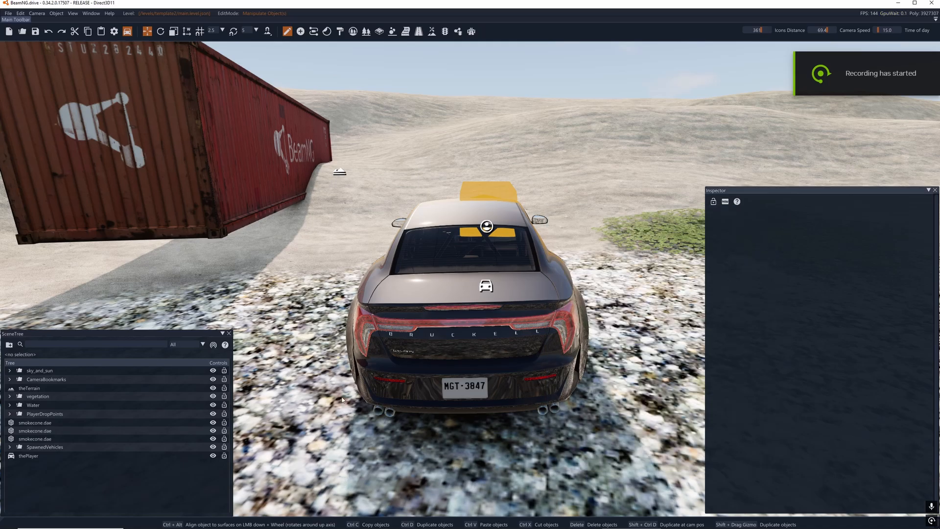
{"action": "left_click", "coordinate": [365, 31]}
{"action": "left_click", "coordinate": [237, 310]}
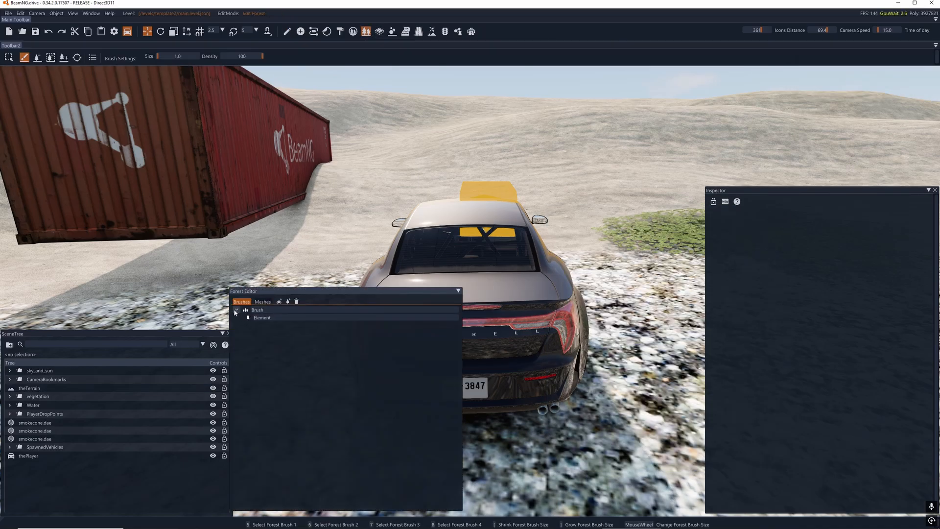
Add a new forest brush containing a new brush element, and select that element.
{"action": "left_click", "coordinate": [280, 302]}
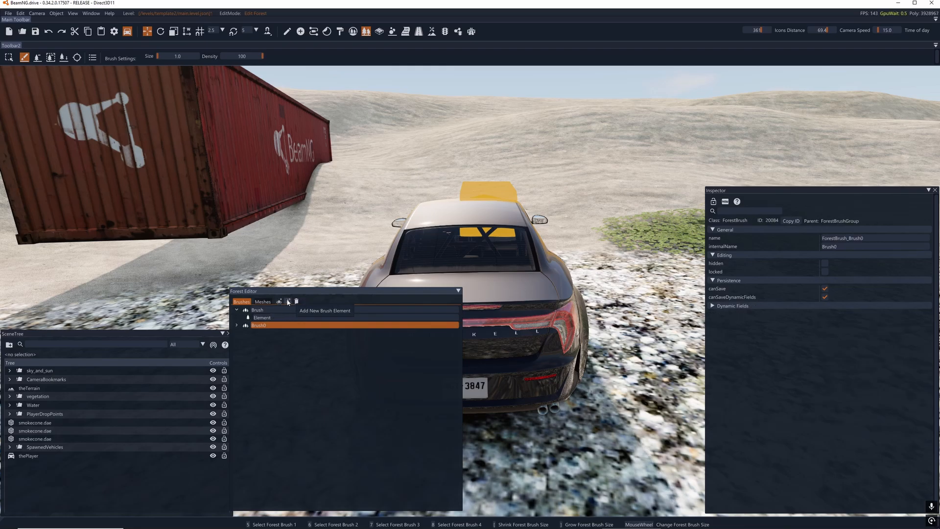
{"action": "left_click", "coordinate": [288, 301]}
{"action": "left_click", "coordinate": [272, 333]}
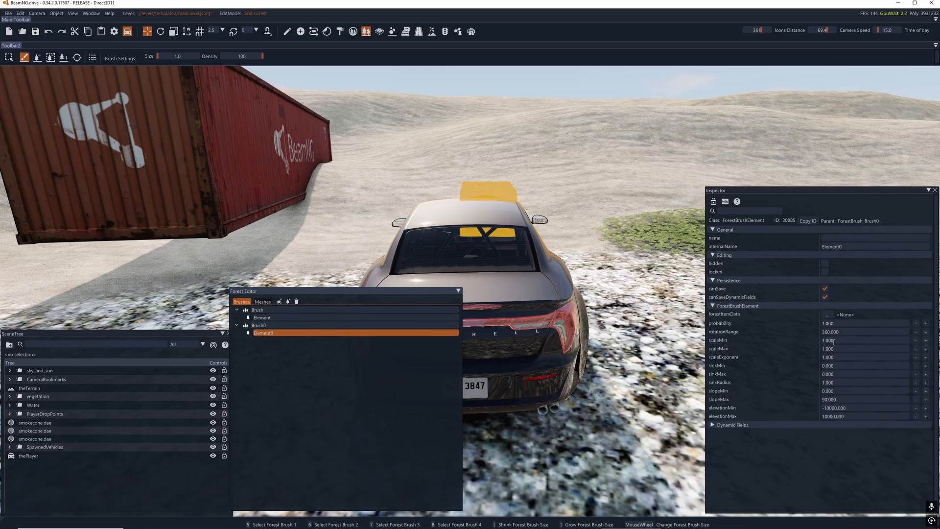
Assign ind_obj_01_a as the new element's forest item and paint it on the sand beside the car.
{"action": "left_click", "coordinate": [828, 314]}
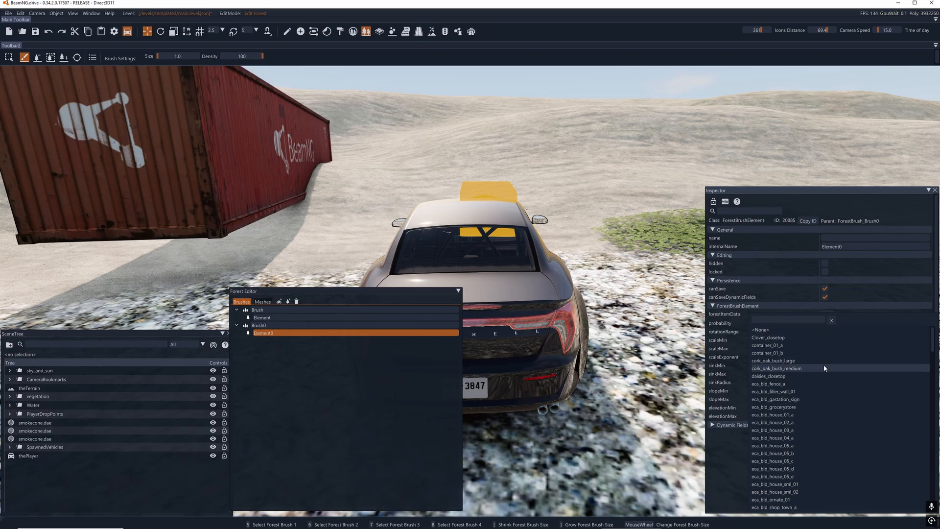
{"action": "scroll", "coordinate": [822, 408], "scroll_direction": "down", "scroll_amount": 10}
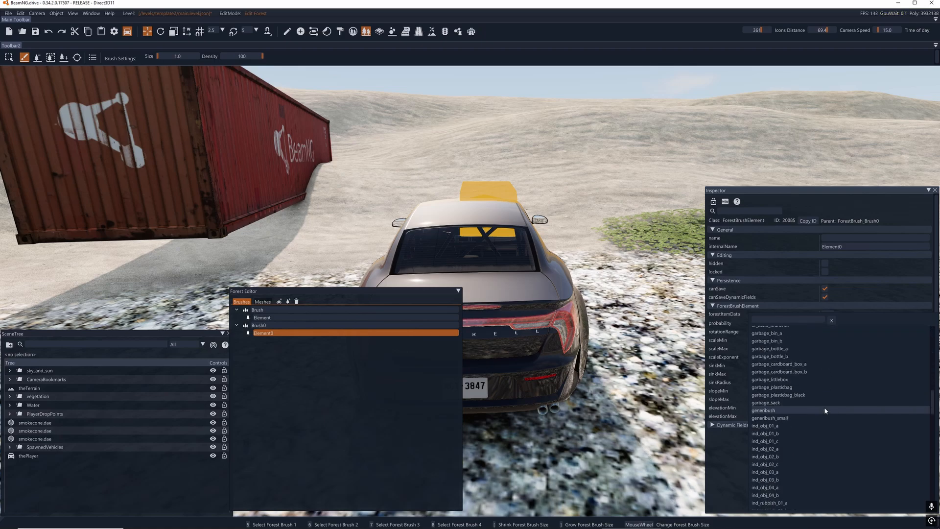
{"action": "left_click", "coordinate": [793, 426]}
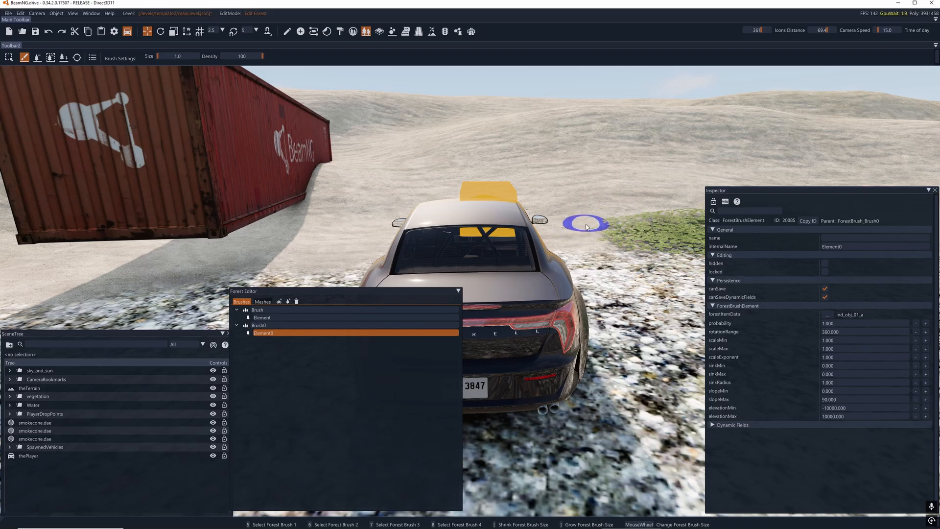
{"action": "left_click", "coordinate": [592, 209]}
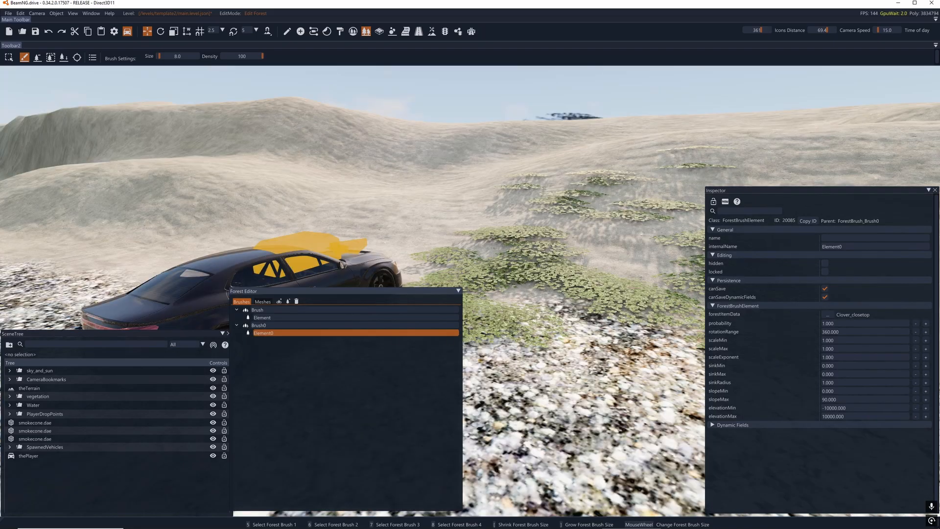
Switch the element's forest item to container_01_b and paint containers behind the car with a brush size of 5.0.
{"action": "left_click", "coordinate": [826, 316]}
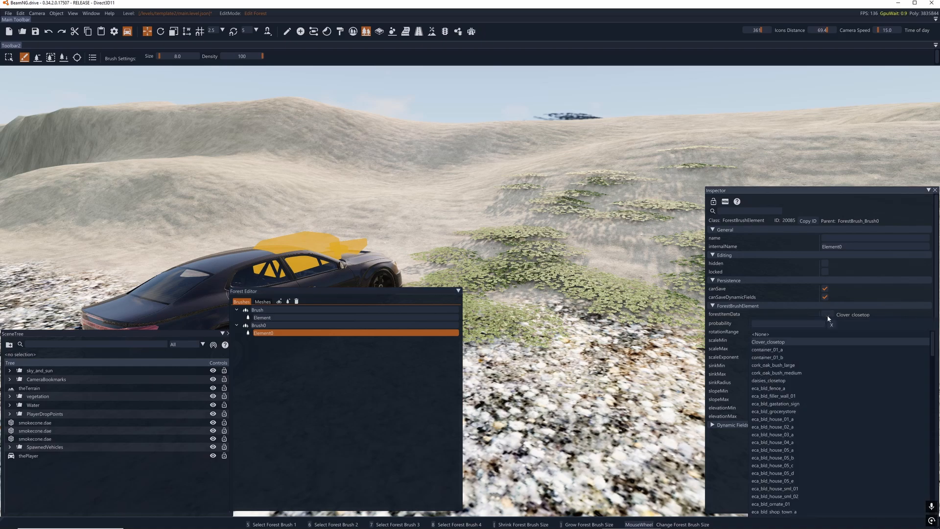
{"action": "left_click", "coordinate": [783, 358]}
{"action": "scroll", "coordinate": [509, 218], "scroll_direction": "down", "scroll_amount": 3}
{"action": "left_click_drag", "start_coordinate": [294, 201], "coordinate": [225, 196]}
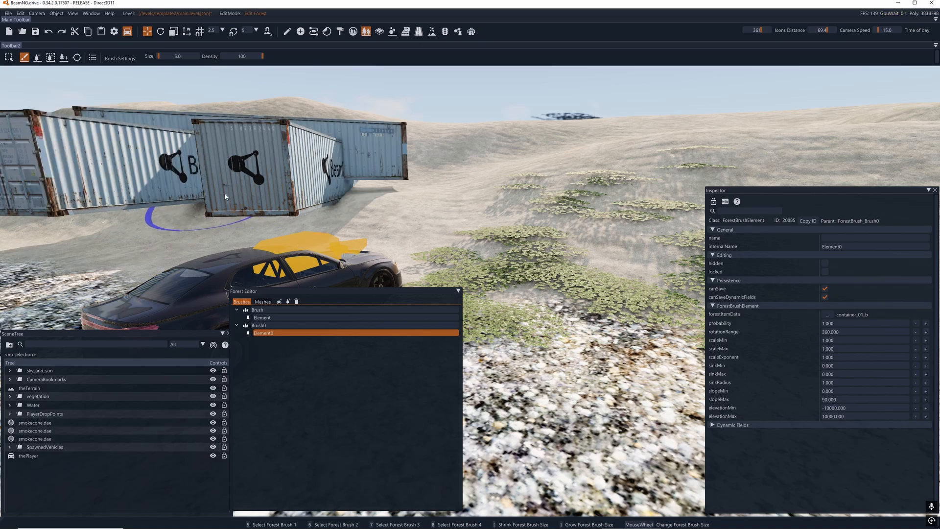
Switch the element's forest item to container_01_a and place one container on the far slope.
{"action": "left_click", "coordinate": [826, 314]}
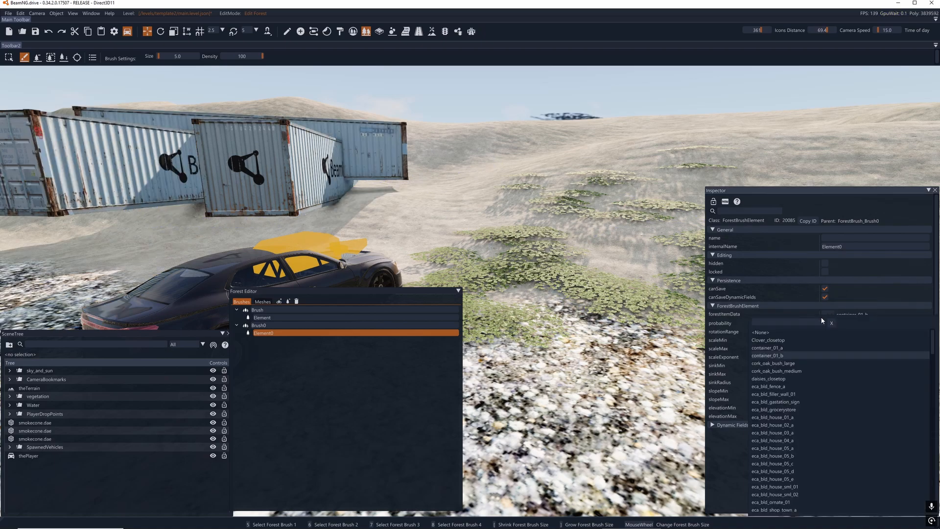
{"action": "left_click", "coordinate": [780, 349]}
{"action": "left_click", "coordinate": [472, 138]}
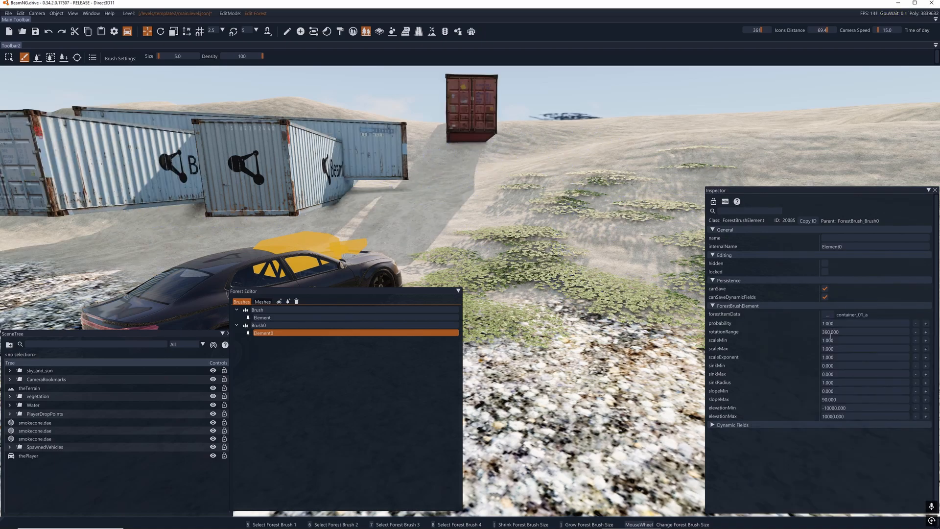
Switch the element's forest item to eca_bld_grocerystore.
{"action": "left_click", "coordinate": [827, 315]}
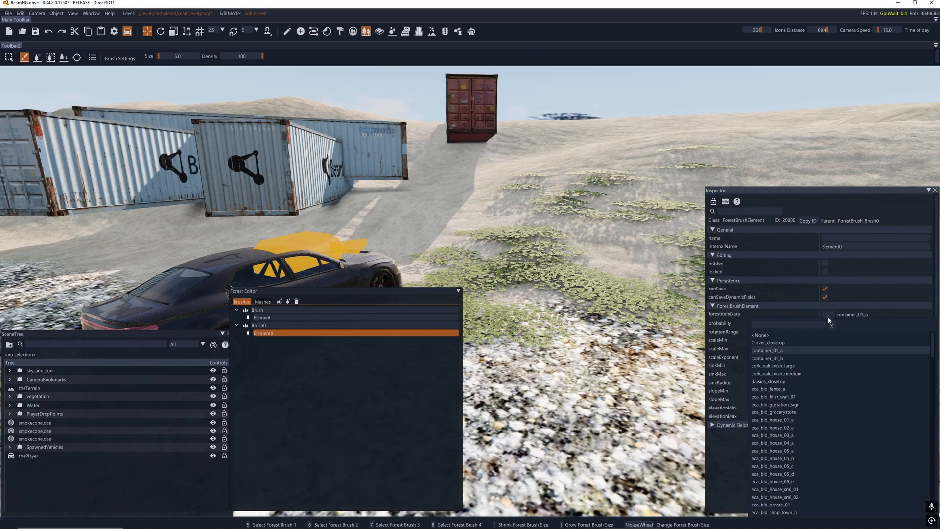
{"action": "left_click", "coordinate": [801, 412]}
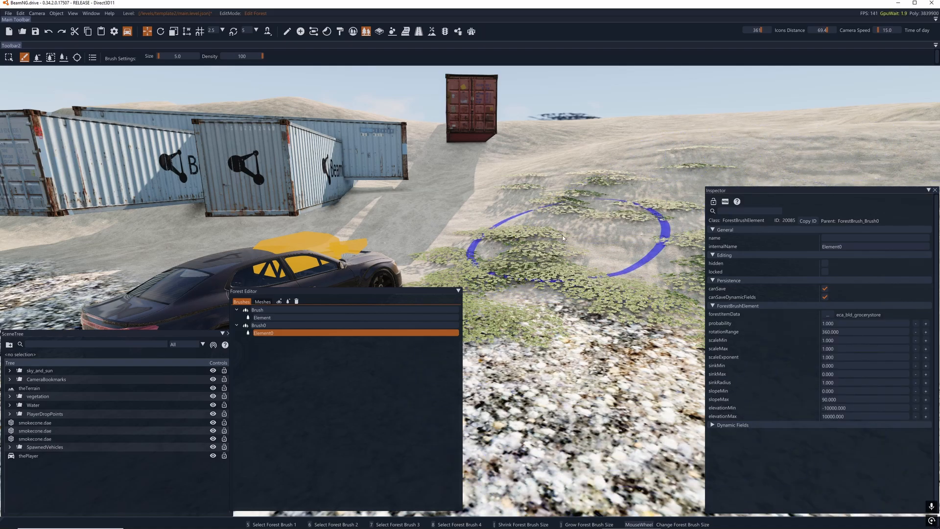
{"action": "right_click_drag", "start_coordinate": [562, 235], "coordinate": [470, 264]}
{"action": "key", "text": "s"}
{"action": "key", "text": "d"}
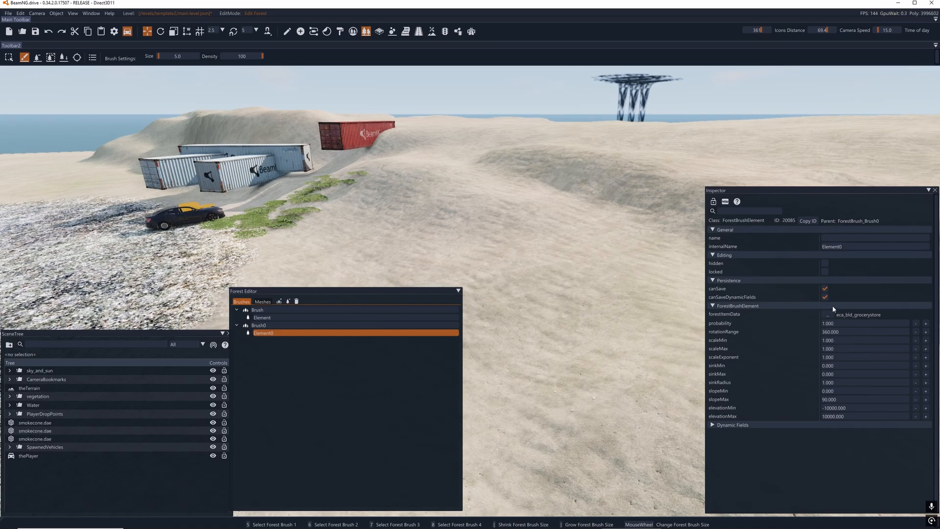
Switch the element's forest item to eca_bld_house_05_c and place two houses on the sand away from the car.
{"action": "left_click", "coordinate": [827, 315]}
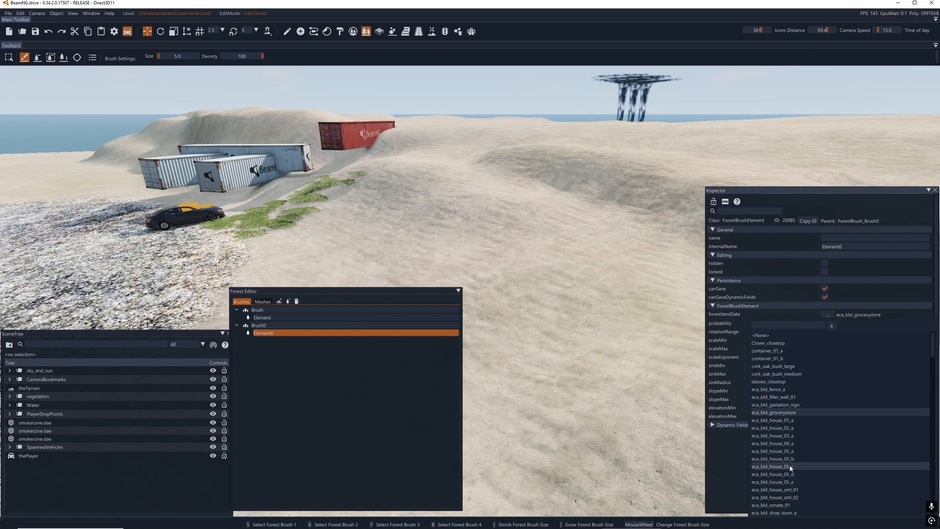
{"action": "left_click", "coordinate": [789, 466]}
{"action": "left_click", "coordinate": [588, 281]}
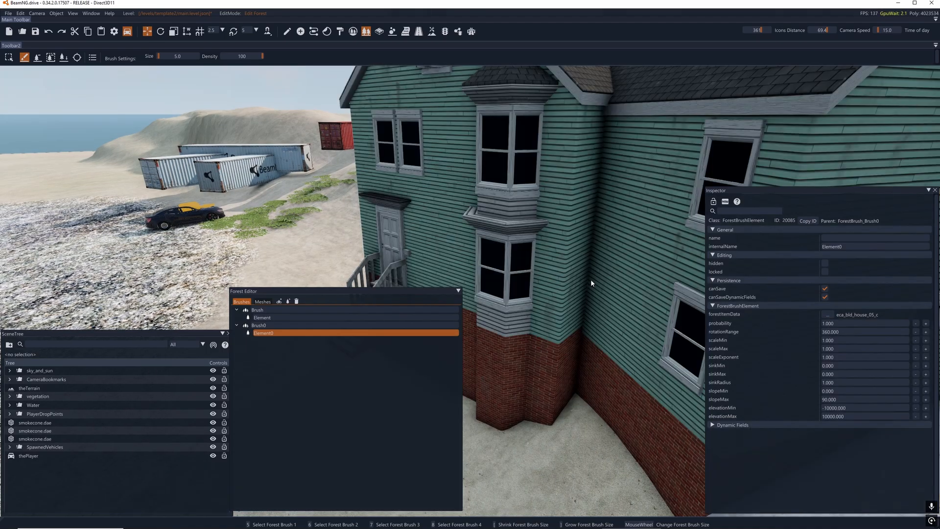
{"action": "key", "text": "s"}
{"action": "right_click_drag", "start_coordinate": [591, 279], "coordinate": [470, 264]}
{"action": "key", "text": "d"}
{"action": "left_click", "coordinate": [589, 284]}
Switch the element's forest item to eca_bld_house_05_e and place a house on the sand near the others.
{"action": "left_click", "coordinate": [827, 315]}
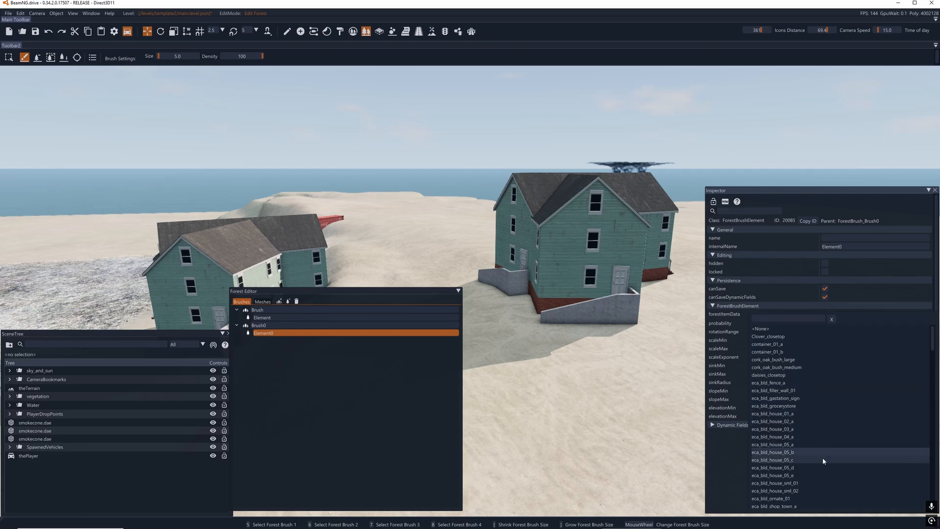
{"action": "left_click", "coordinate": [821, 475]}
{"action": "key", "text": "s"}
{"action": "key", "text": "d"}
{"action": "left_click", "coordinate": [635, 303]}
{"action": "key", "text": "d"}
{"action": "mouse_move", "coordinate": [655, 357]}
{"action": "right_mouse_down"}
{"action": "mouse_move", "coordinate": [636, 293]}
{"action": "mouse_move", "coordinate": [597, 318]}
{"action": "right_mouse_up"}
{"action": "key", "text": "w"}
{"action": "key", "text": "s"}
{"action": "mouse_move", "coordinate": [470, 265]}
{"action": "right_mouse_down"}
{"action": "mouse_move", "coordinate": [431, 303]}
{"action": "mouse_move", "coordinate": [470, 342]}
{"action": "right_mouse_up"}
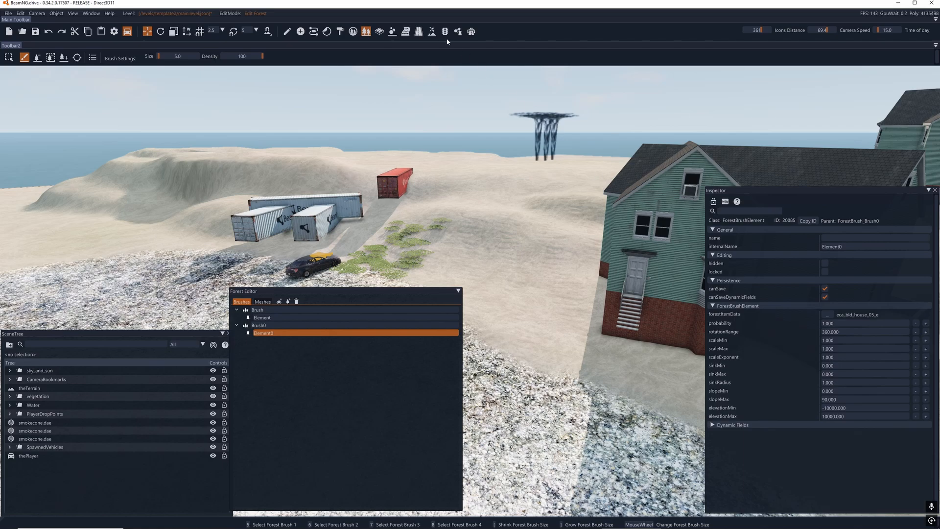
Switch to terrain editing with the raise-height tool and enlarge the terrain brush.
{"action": "left_click", "coordinate": [432, 31]}
{"action": "left_click", "coordinate": [81, 58]}
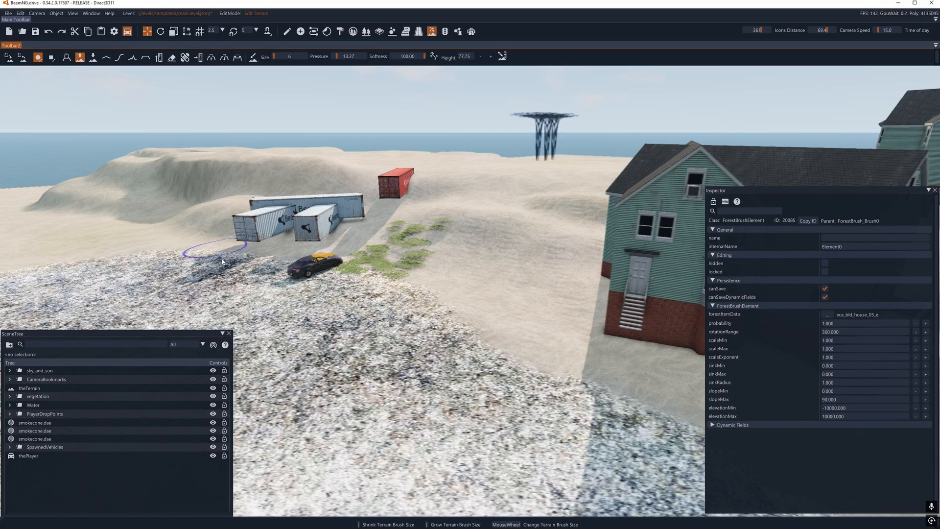
{"action": "key", "text": "s"}
{"action": "key", "text": "a"}
{"action": "scroll", "coordinate": [264, 268], "scroll_direction": "up", "scroll_amount": 9}
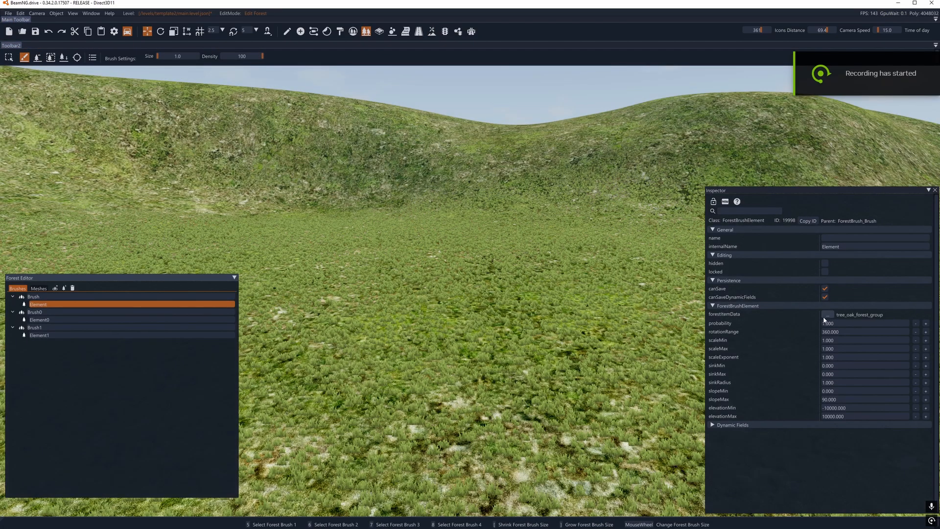
Assign tree_oak_forest_group to the first brush's element and place one tree group on the grass with a brush size of 1.0.
{"action": "left_click", "coordinate": [825, 315]}
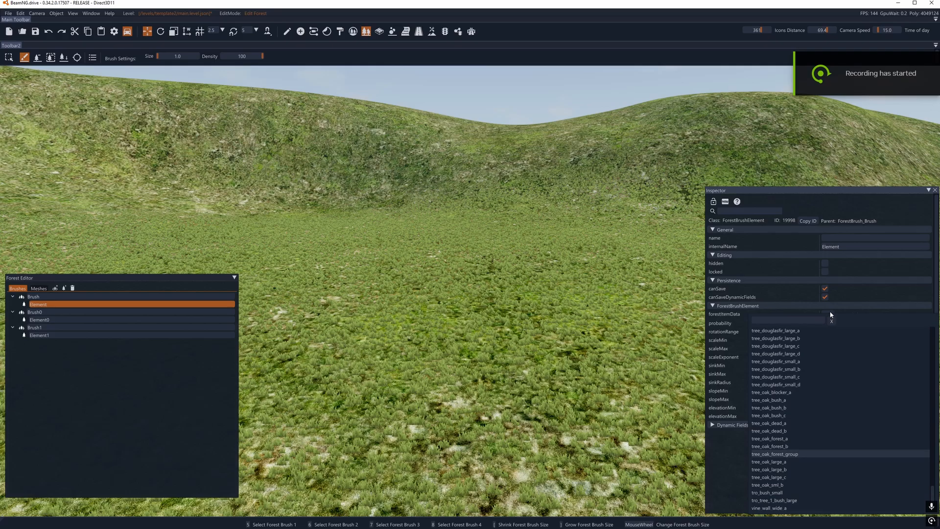
{"action": "left_click", "coordinate": [778, 455]}
{"action": "left_click", "coordinate": [352, 277]}
{"action": "key", "text": "s"}
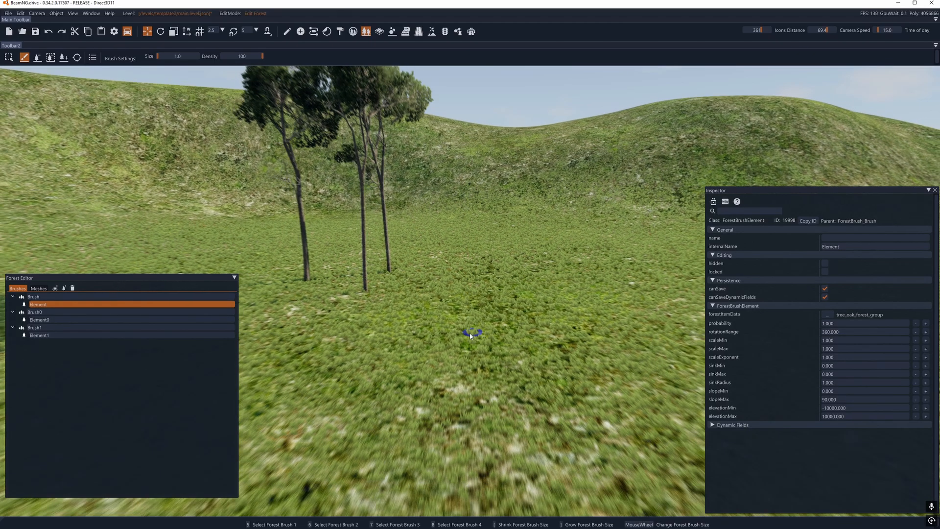
{"action": "right_click_drag", "start_coordinate": [465, 331], "coordinate": [467, 382]}
{"action": "key", "text": "s"}
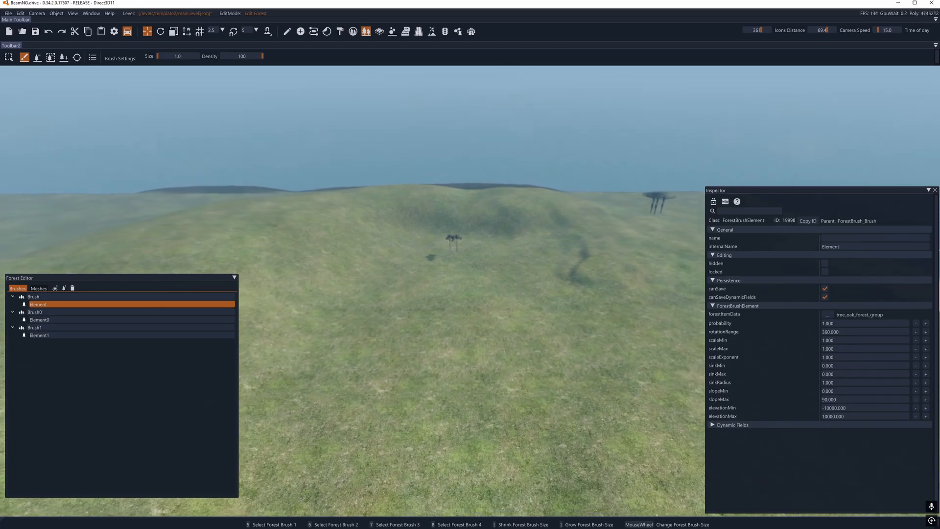
{"action": "key", "text": "w"}
{"action": "key", "text": "s"}
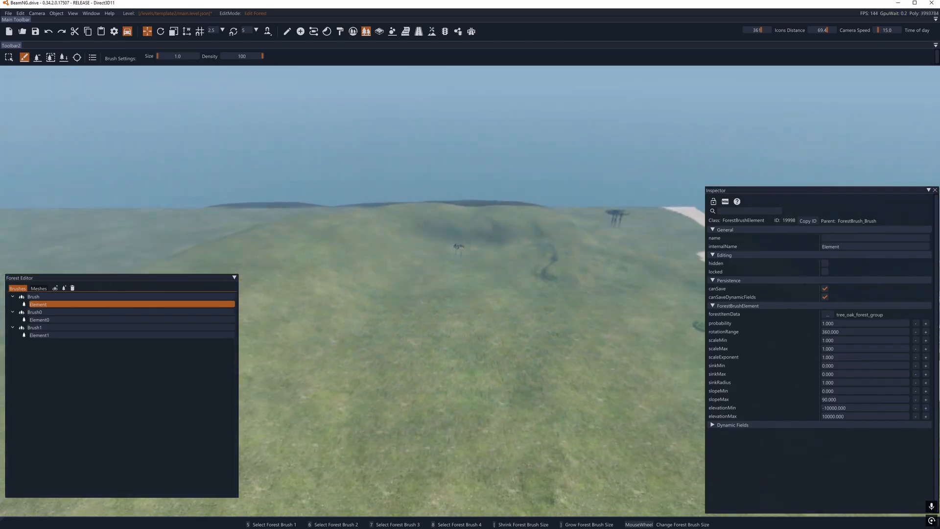
{"action": "key", "text": "w"}
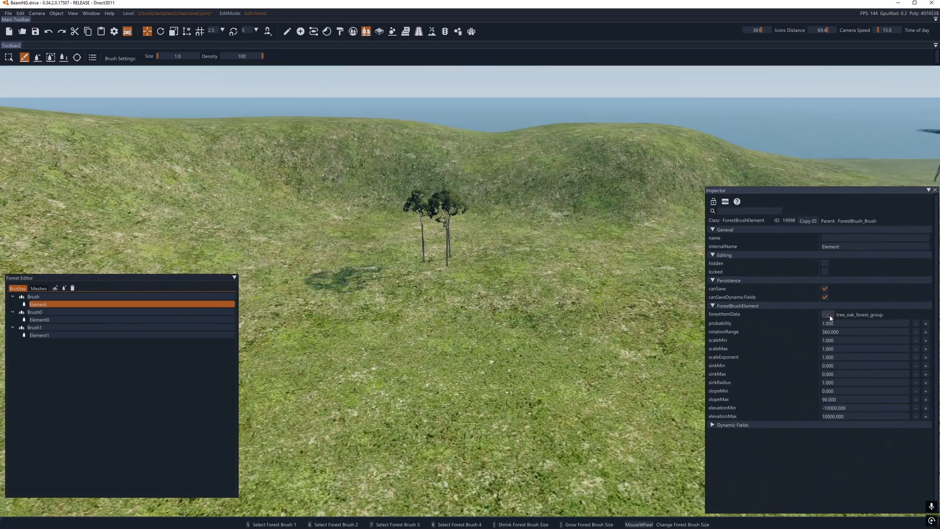
Switch the element's forest item to tree_oak_large_c and place one tree beside the oak group.
{"action": "left_click", "coordinate": [827, 314]}
{"action": "left_click", "coordinate": [788, 479]}
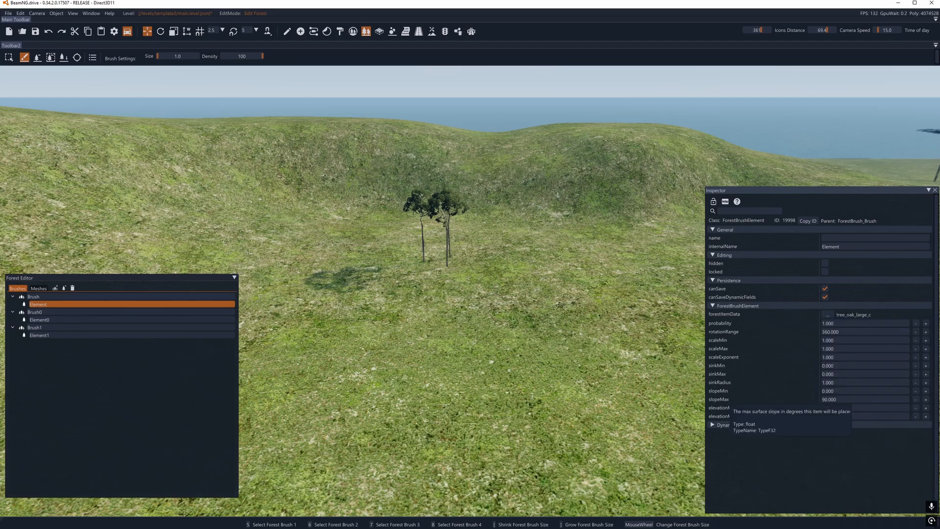
{"action": "left_click", "coordinate": [543, 249]}
Filter the forest items by "rock", assign eca_rock_big_narrow and paint rocks in front of the trees, enlarging the brush size to 12.0.
{"action": "left_click", "coordinate": [827, 314]}
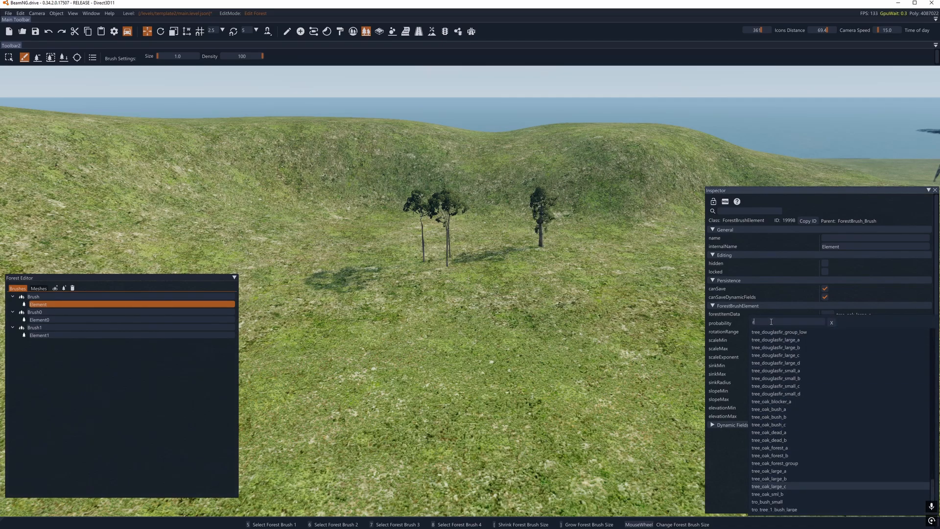
{"action": "type", "text": "rock"}
{"action": "left_click", "coordinate": [773, 332]}
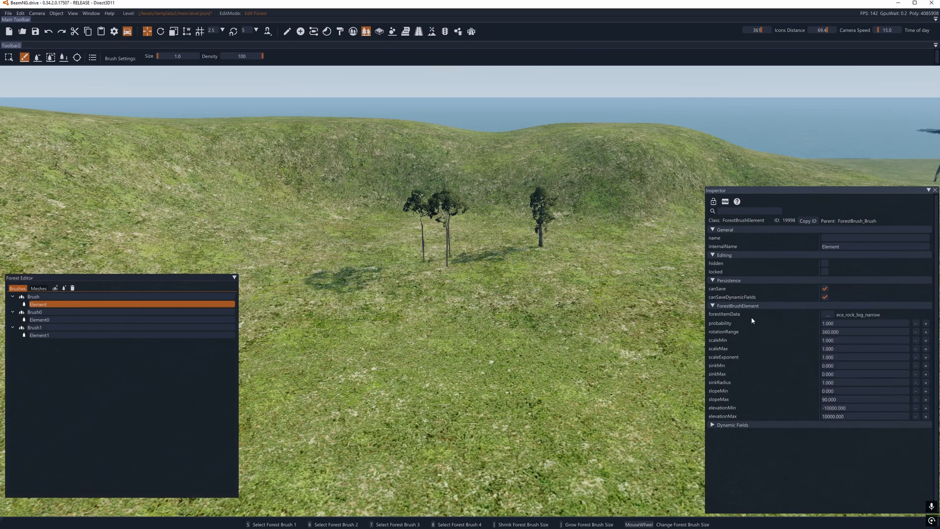
{"action": "left_click", "coordinate": [425, 326]}
{"action": "key", "text": "w"}
{"action": "scroll", "coordinate": [372, 326], "scroll_direction": "up", "scroll_amount": 11}
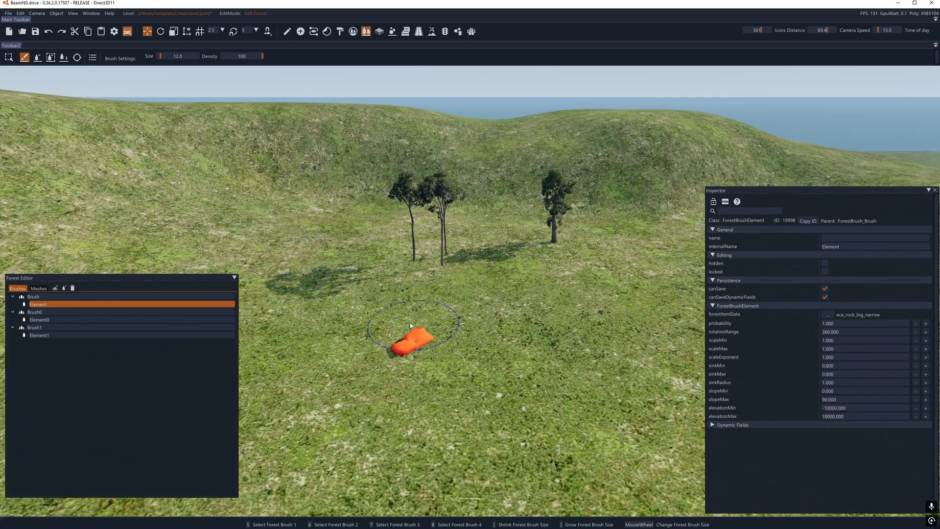
{"action": "left_click", "coordinate": [352, 321]}
Paint two more rock patches around the first rocks, using eca_rock_big_wide and eca_rock_medium_1.
{"action": "left_click", "coordinate": [828, 314]}
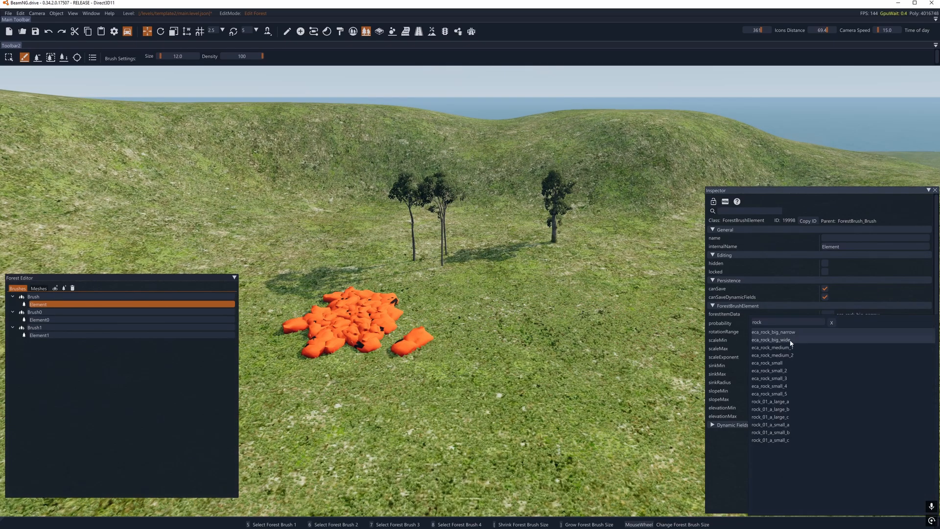
{"action": "left_click", "coordinate": [773, 341]}
{"action": "left_click", "coordinate": [479, 300]}
{"action": "left_click", "coordinate": [343, 272]}
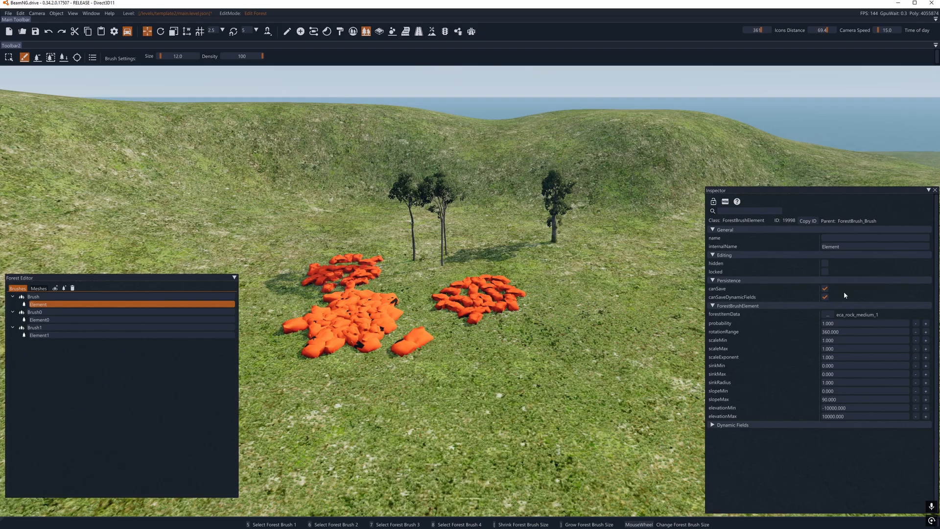
Switch the element's forest item to eca_rock_small_2 and paint a patch in front of the larger rocks.
{"action": "left_click", "coordinate": [827, 315]}
{"action": "left_click", "coordinate": [787, 366]}
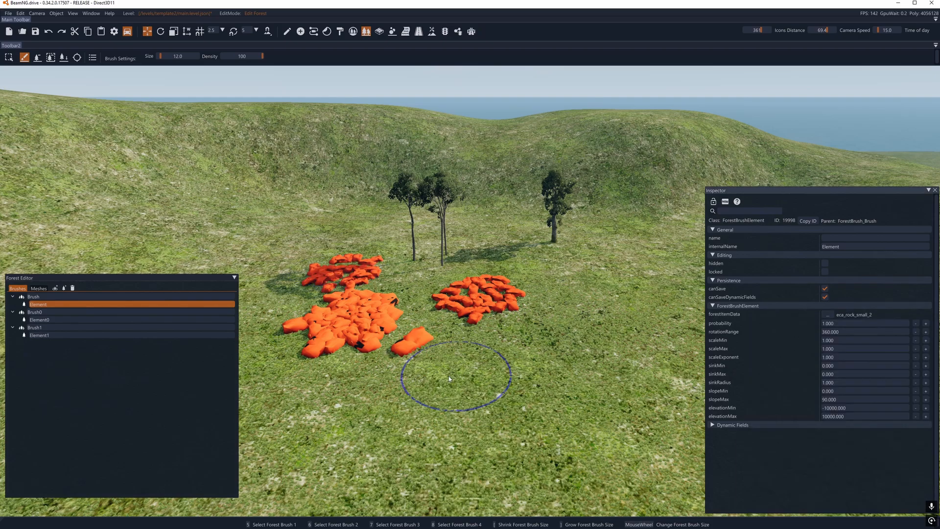
{"action": "left_click", "coordinate": [350, 397]}
Switch the element's forest item to rock_01_a_large_b and paint a patch on the grass beyond the single tree.
{"action": "left_click", "coordinate": [827, 314]}
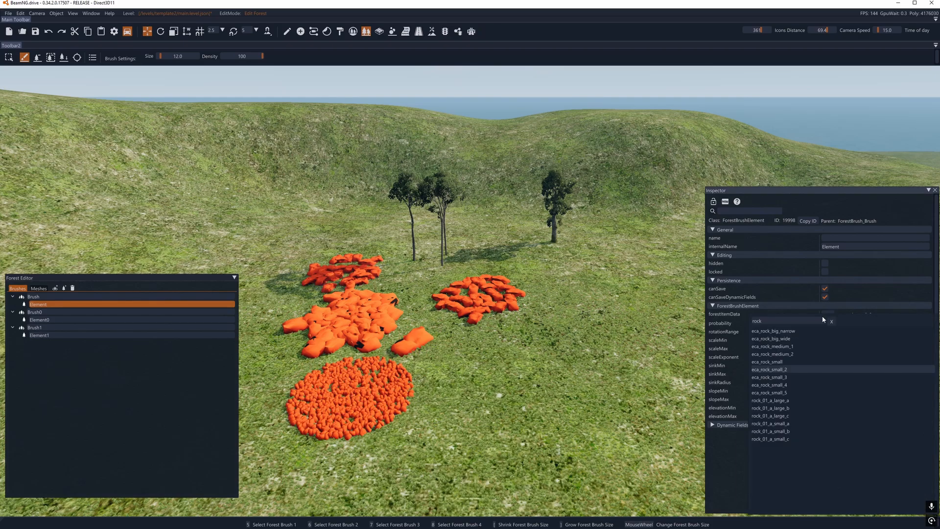
{"action": "left_click", "coordinate": [789, 410]}
{"action": "left_click", "coordinate": [633, 271]}
{"action": "key", "text": "d"}
{"action": "key", "text": "w"}
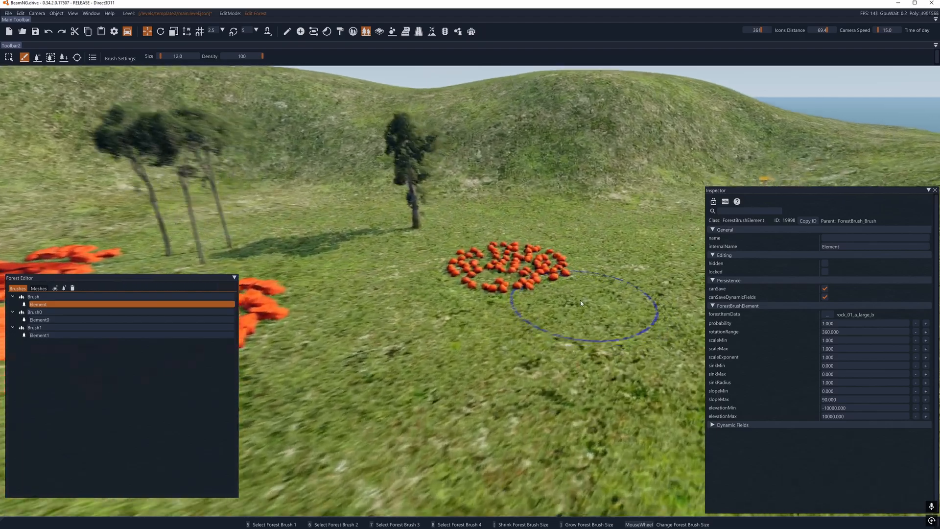
{"action": "key", "text": "s"}
{"action": "key", "text": "a"}
{"action": "key", "text": "s"}
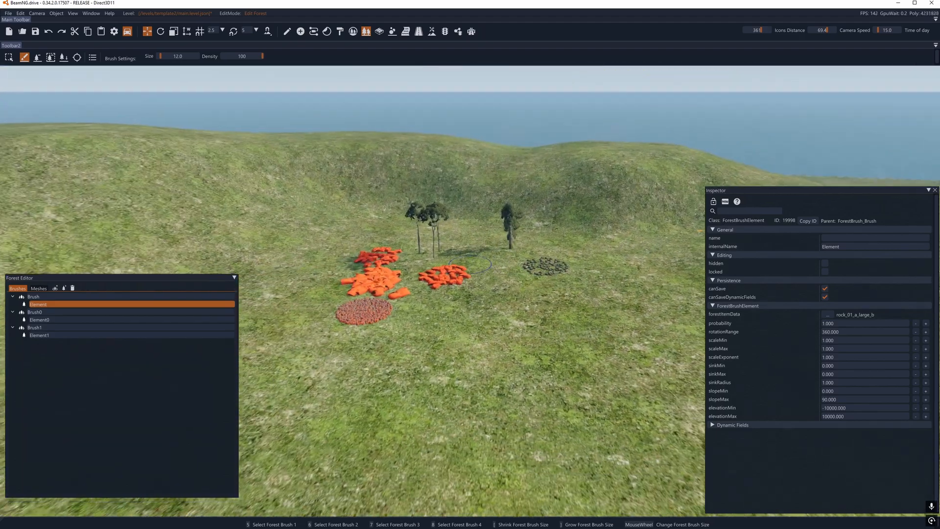
{"action": "key", "text": "w"}
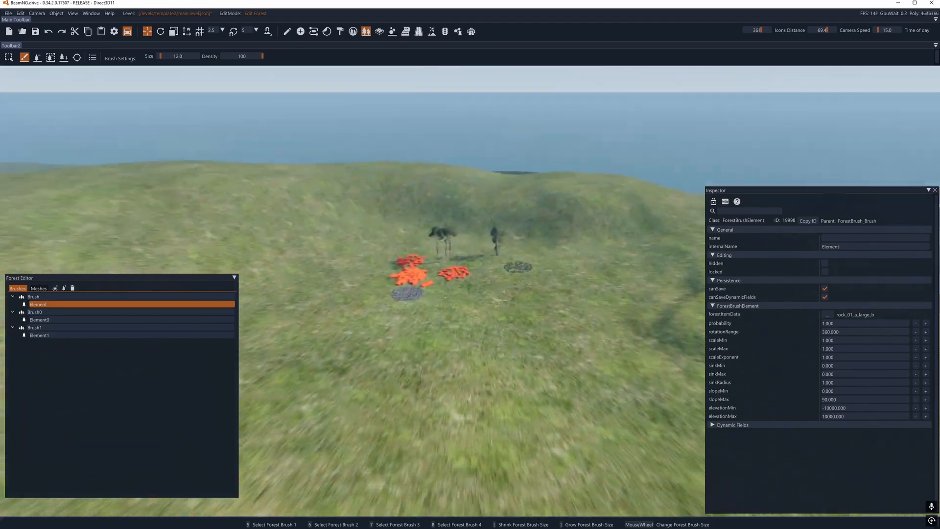
{"action": "key", "text": "s"}
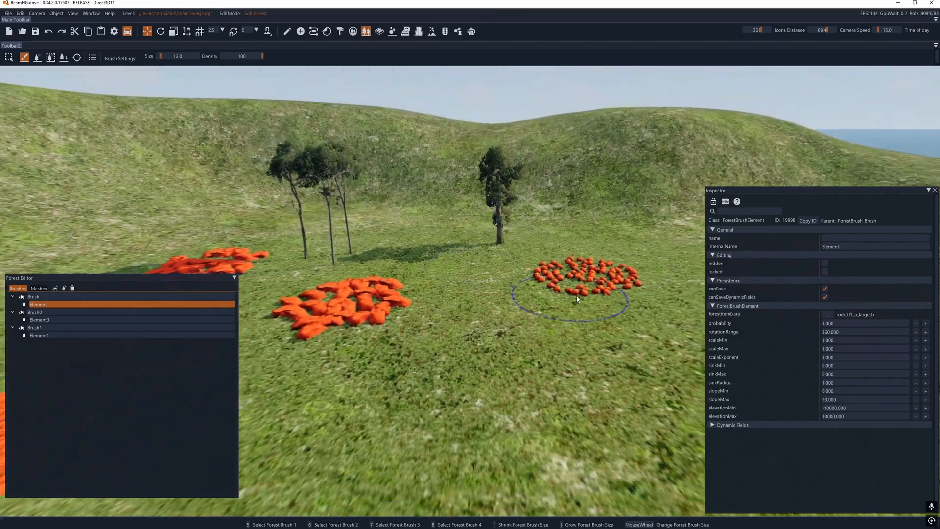
Clear the item filter, assign daisies_closetop and paint daisies in front of the last rock patch with a brush size of 21.0.
{"action": "left_click", "coordinate": [826, 315]}
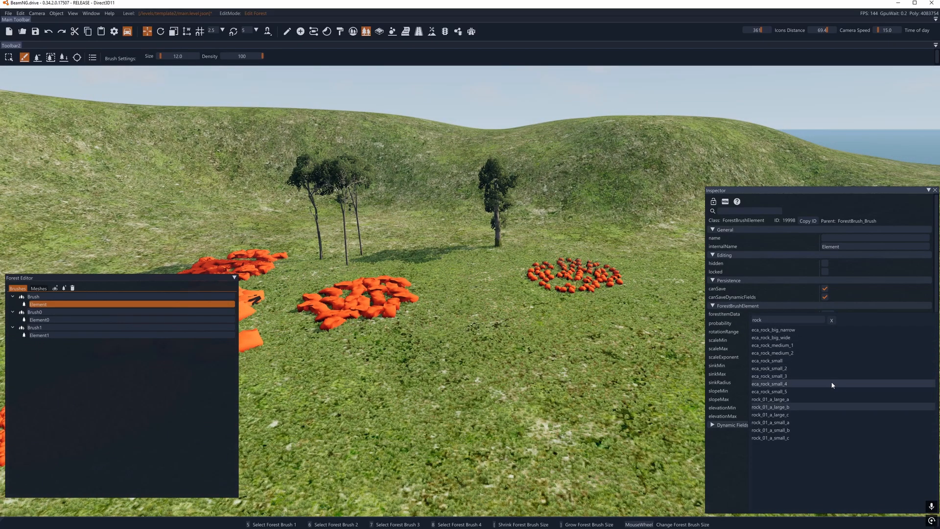
{"action": "left_click", "coordinate": [832, 320]}
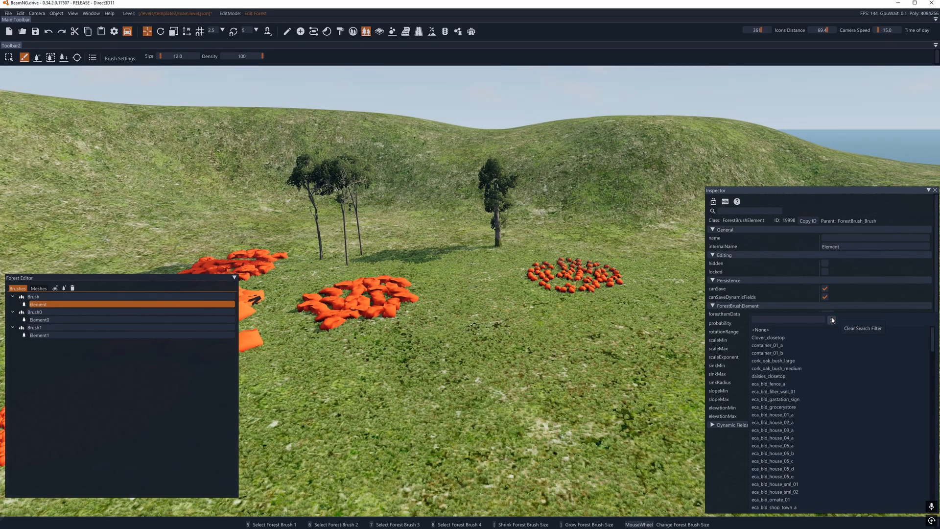
{"action": "left_click", "coordinate": [793, 376]}
{"action": "scroll", "coordinate": [649, 383], "scroll_direction": "up", "scroll_amount": 5}
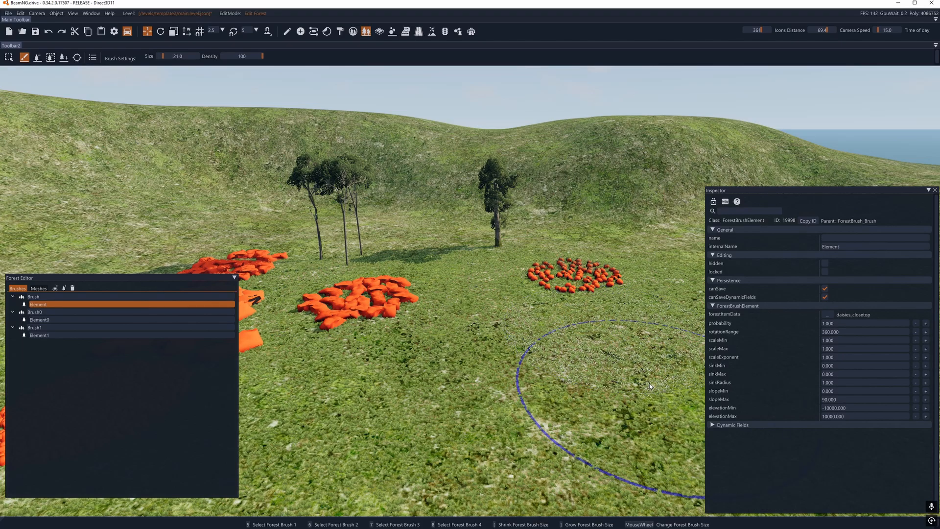
{"action": "left_click", "coordinate": [830, 317]}
{"action": "left_click", "coordinate": [611, 340]}
{"action": "key", "text": "s"}
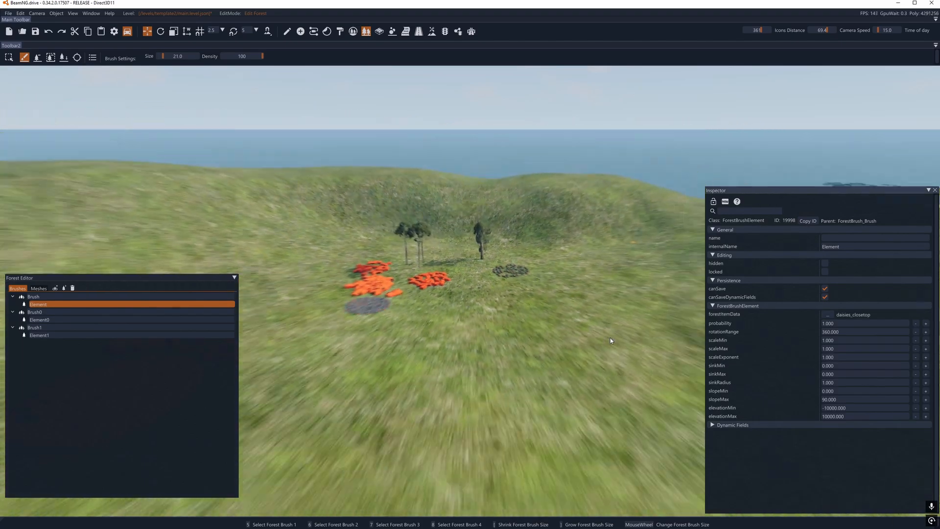
{"action": "key", "text": "w"}
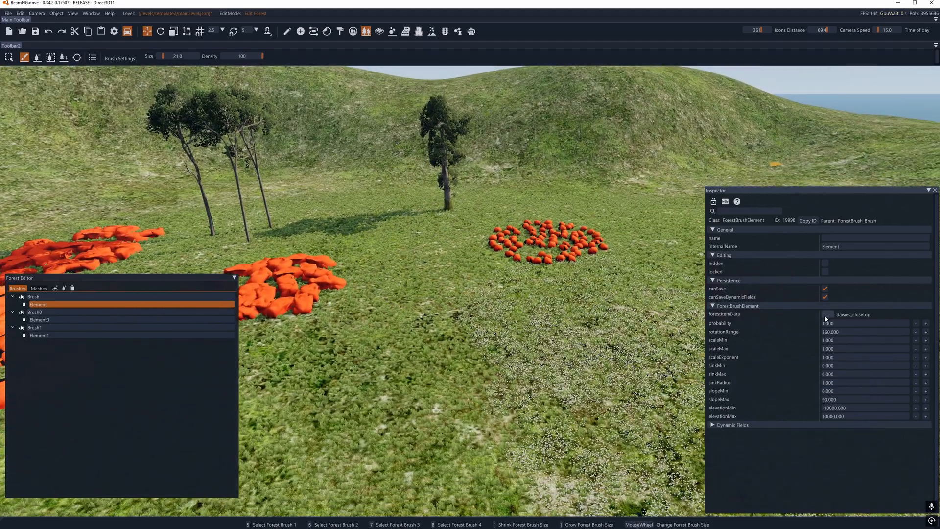
Switch the element's forest item to eca_bld_house_01_a and place one house between the trees with a brush size of 1.0.
{"action": "left_click", "coordinate": [826, 315]}
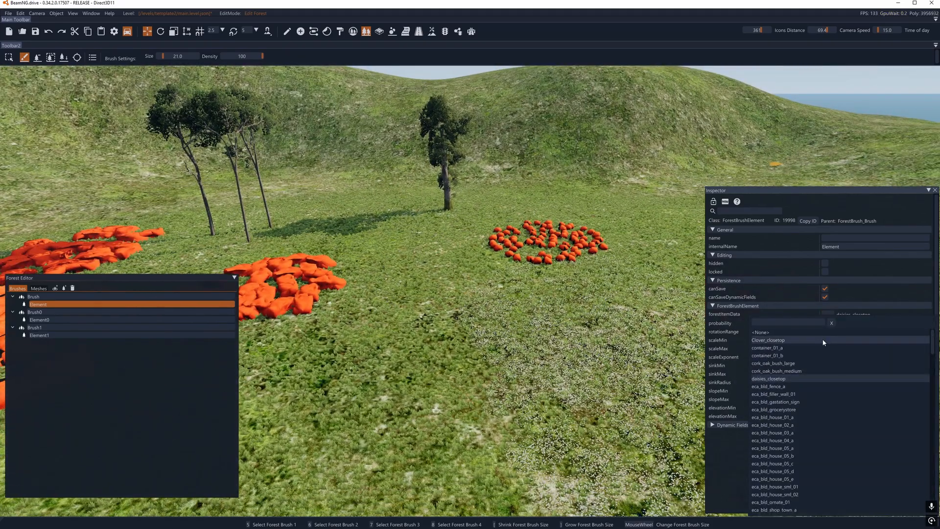
{"action": "left_click", "coordinate": [798, 418]}
{"action": "left_click", "coordinate": [370, 208]}
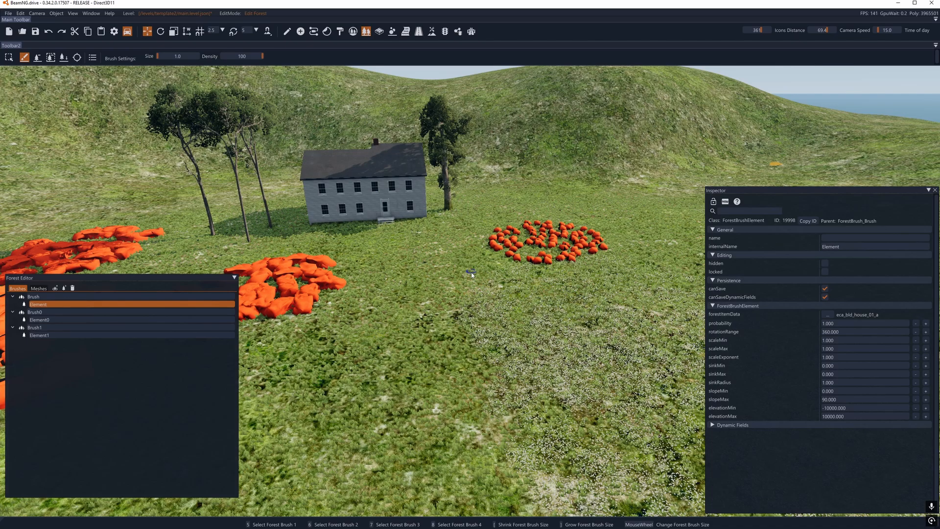
{"action": "key", "text": "s"}
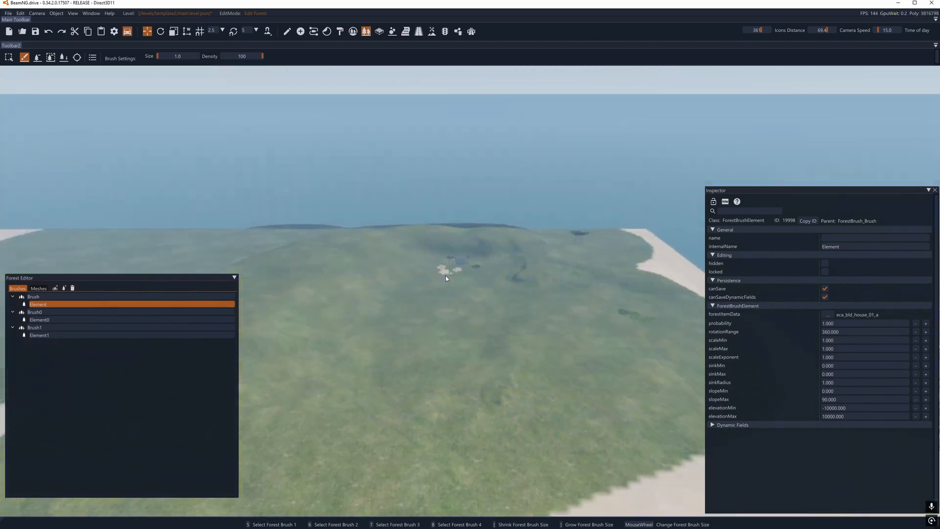
{"action": "key", "text": "w"}
{"action": "key", "text": "s"}
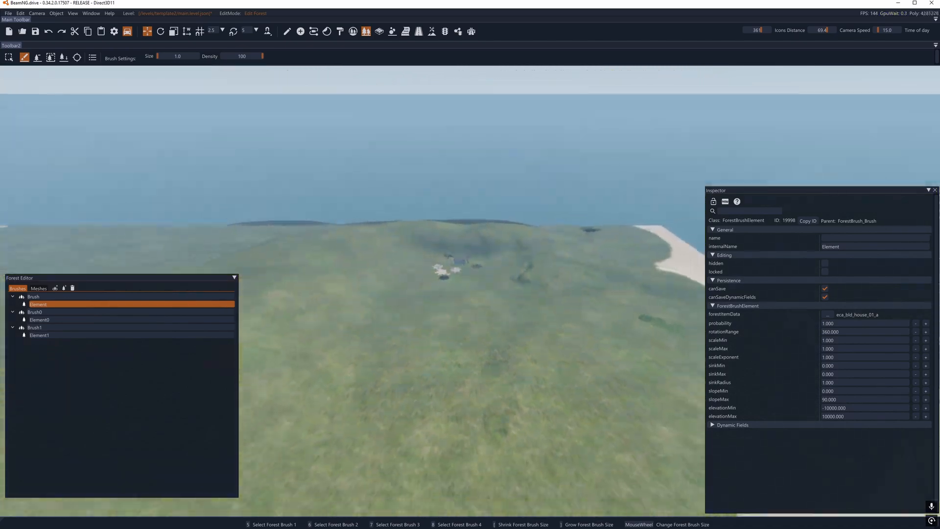
Switch the element's forest item to garbage_plasticbag and paint a patch in front of the daisies with a brush size of 9.0.
{"action": "key", "text": "w"}
{"action": "key", "text": "w"}
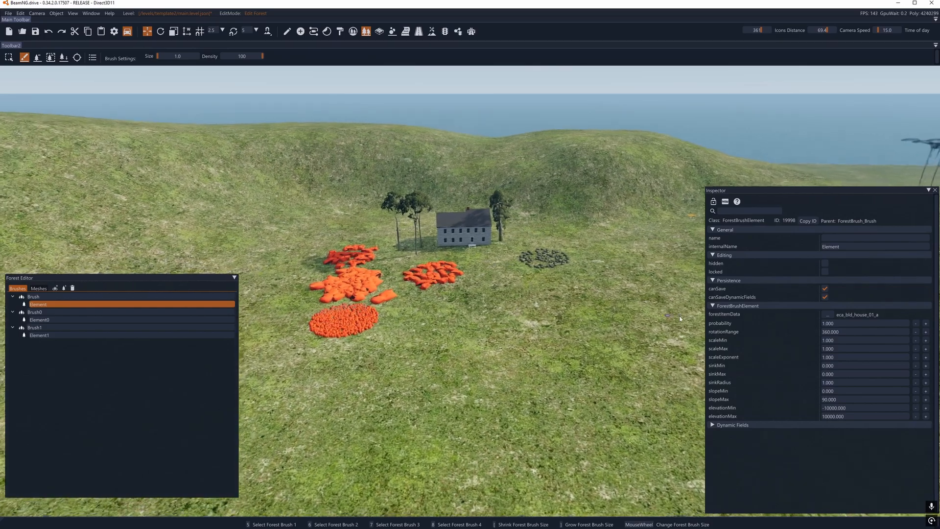
{"action": "left_click", "coordinate": [827, 315]}
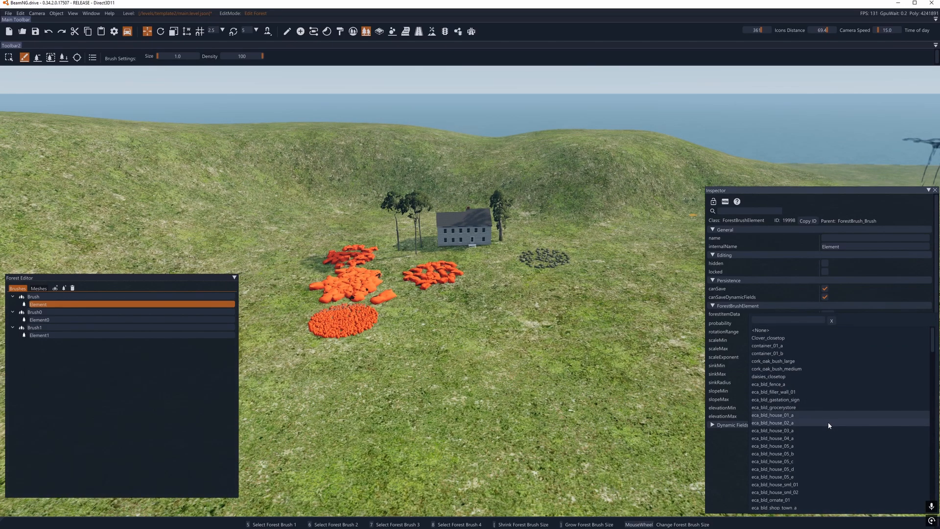
{"action": "scroll", "coordinate": [827, 425], "scroll_direction": "down", "scroll_amount": 5}
{"action": "scroll", "coordinate": [826, 428], "scroll_direction": "down", "scroll_amount": 4}
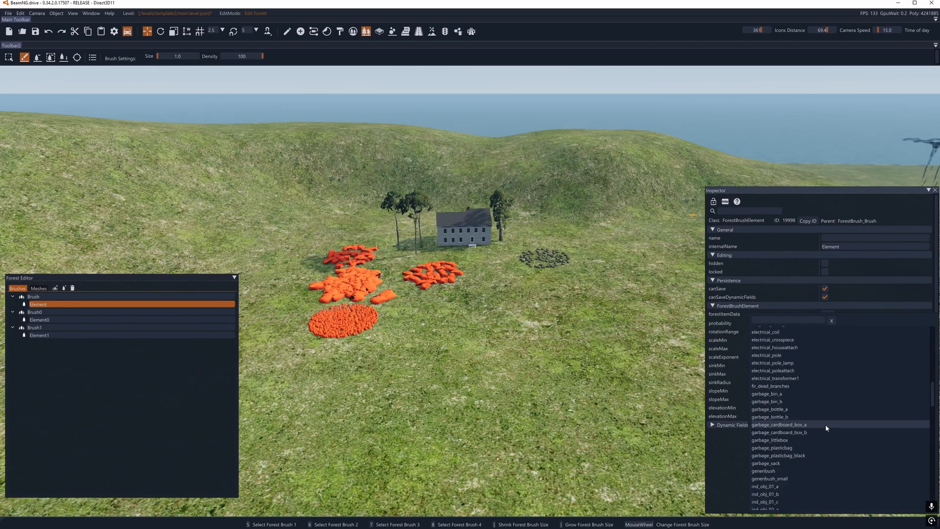
{"action": "left_click", "coordinate": [789, 446]}
{"action": "key", "text": "w"}
{"action": "right_click_drag", "start_coordinate": [594, 359], "coordinate": [651, 392]}
{"action": "right_click_drag", "start_coordinate": [469, 262], "coordinate": [529, 264]}
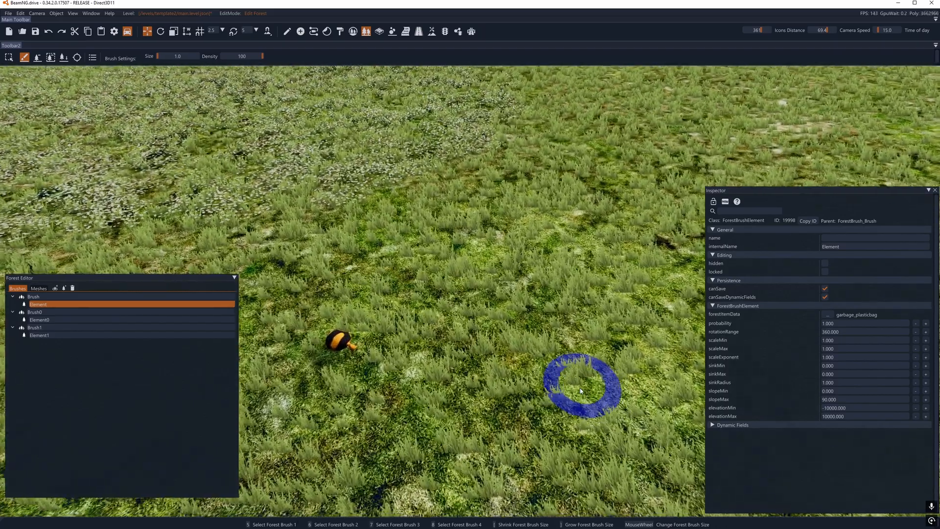
{"action": "scroll", "coordinate": [494, 255], "scroll_direction": "up", "scroll_amount": 8}
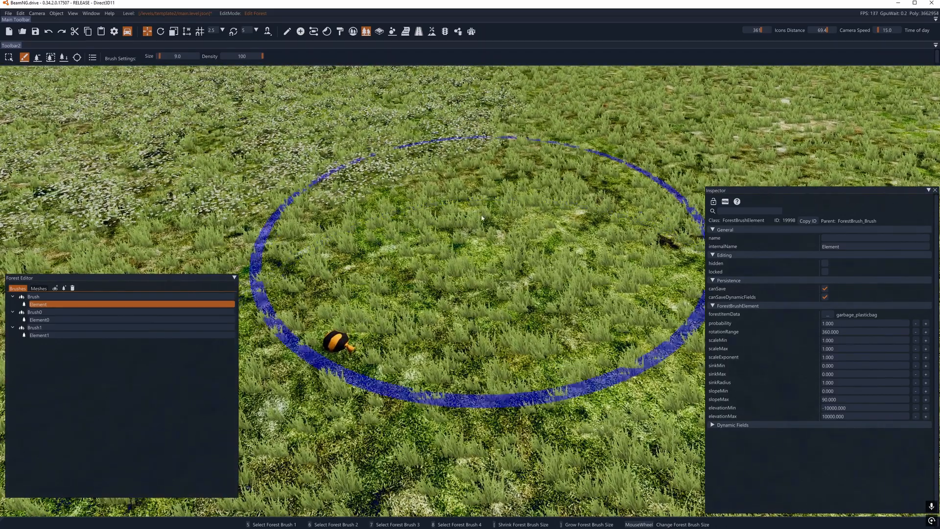
{"action": "left_click_drag", "start_coordinate": [483, 240], "coordinate": [416, 142]}
Filter the forest items by "bush" and assign tree_aspen_bush_b to the element.
{"action": "key", "text": "s"}
{"action": "right_click_drag", "start_coordinate": [356, 95], "coordinate": [536, 195]}
{"action": "key", "text": "w"}
{"action": "left_click", "coordinate": [827, 315]}
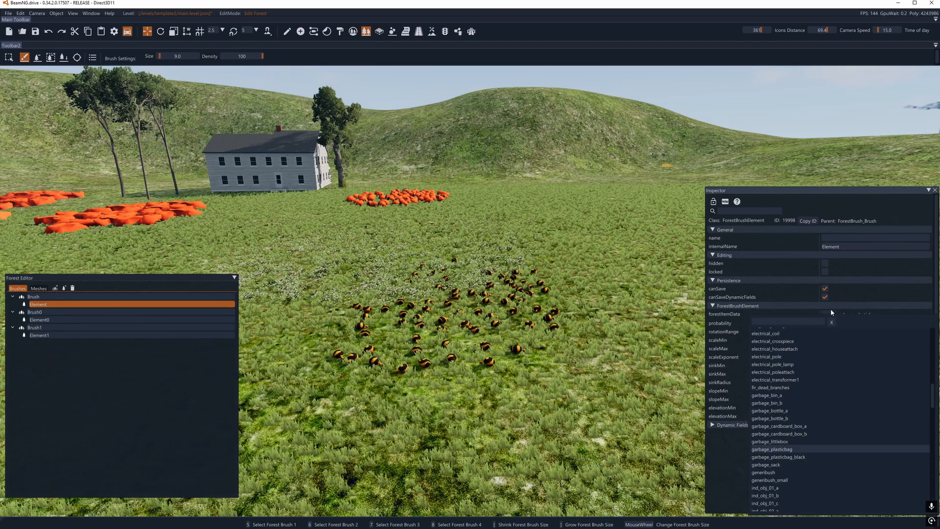
{"action": "scroll", "coordinate": [823, 446], "scroll_direction": "down", "scroll_amount": 5}
{"action": "scroll", "coordinate": [822, 442], "scroll_direction": "up", "scroll_amount": 4}
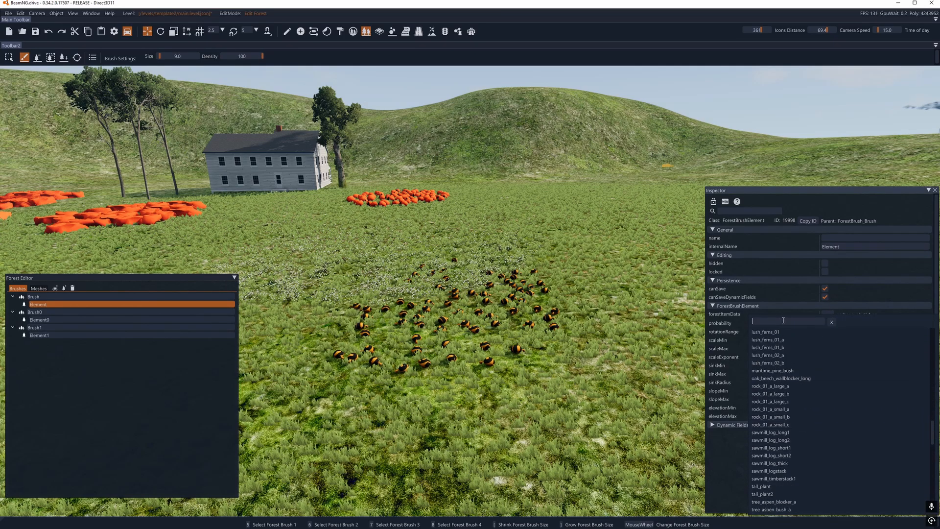
{"action": "type", "text": "bush"}
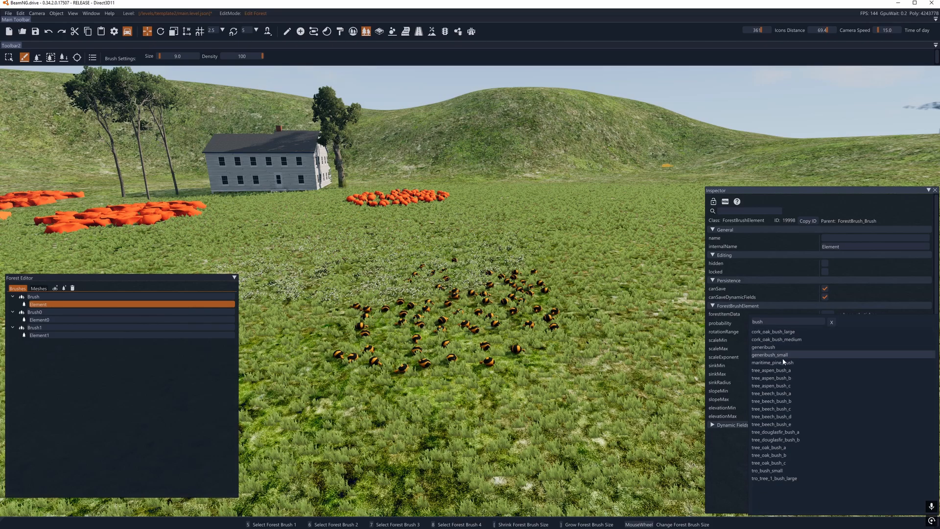
{"action": "left_click", "coordinate": [781, 379]}
Place four aspen bushes around the plastic bags with a brush size of 4.0, and raise the brush size to 29.0.
{"action": "scroll", "coordinate": [474, 244], "scroll_direction": "down", "scroll_amount": 5}
{"action": "left_click", "coordinate": [453, 245]}
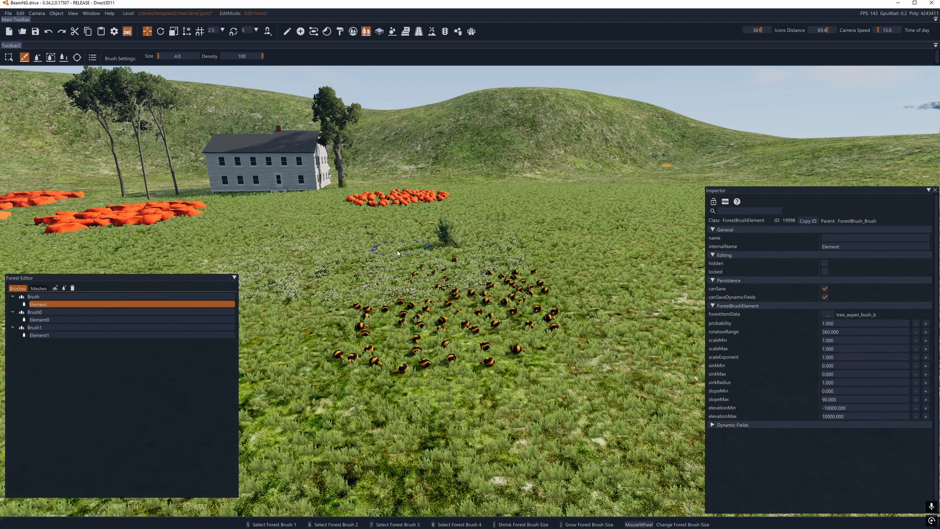
{"action": "left_click", "coordinate": [327, 375]}
{"action": "key", "text": "s"}
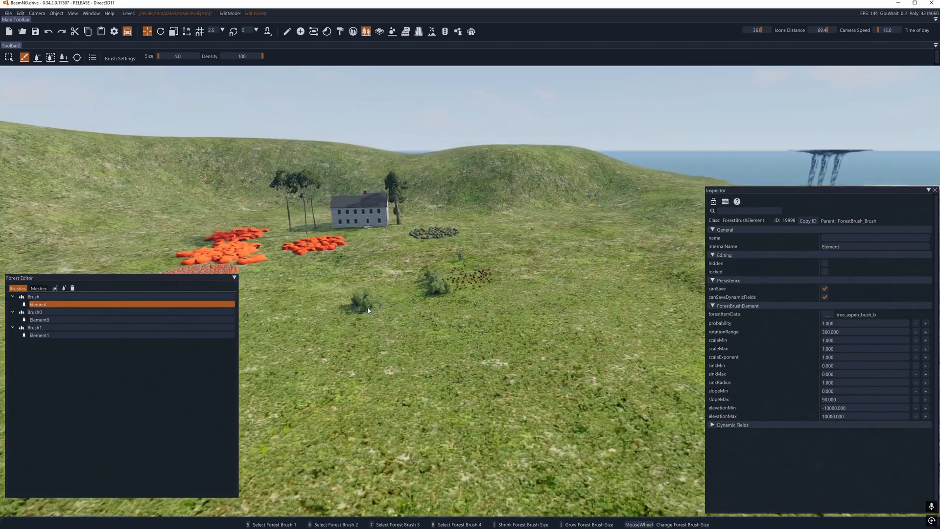
{"action": "left_click", "coordinate": [371, 376]}
{"action": "key", "text": "w"}
{"action": "left_click", "coordinate": [331, 313]}
{"action": "scroll", "coordinate": [457, 388], "scroll_direction": "up", "scroll_amount": 20}
Try tree_oak_bush_a and tro_bush_small as the element's forest item.
{"action": "left_click", "coordinate": [827, 314]}
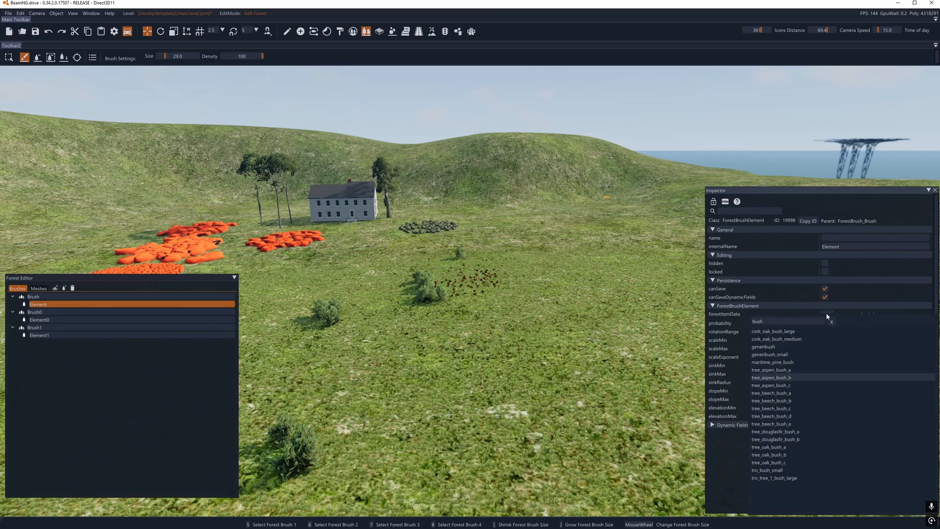
{"action": "left_click", "coordinate": [807, 447]}
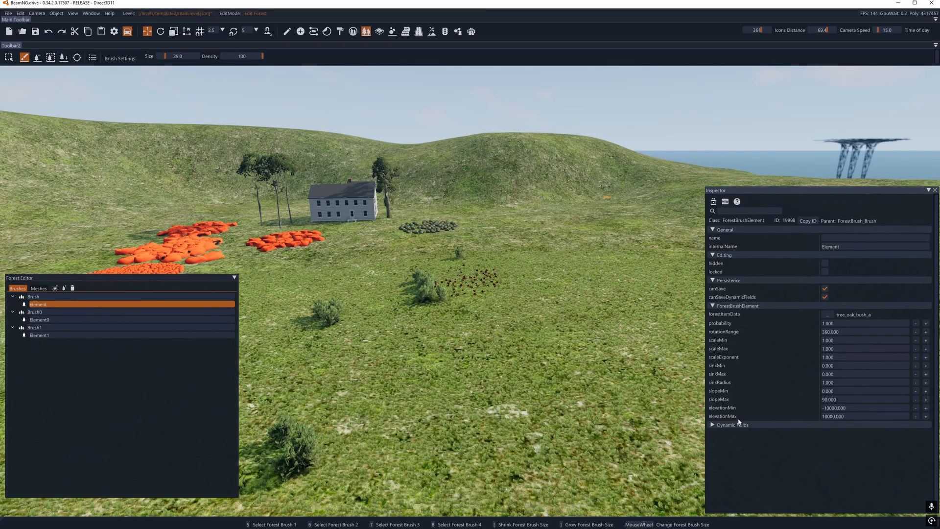
{"action": "key", "text": "w"}
{"action": "key", "text": "s"}
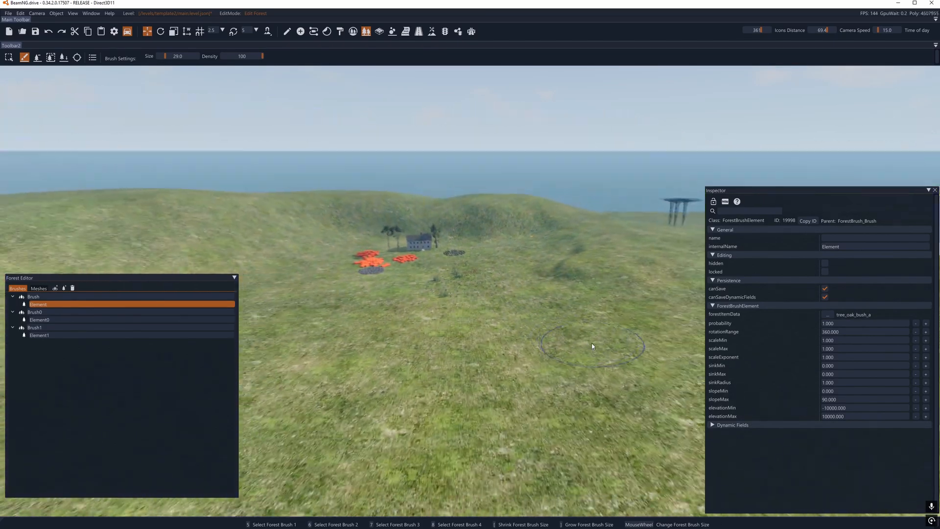
{"action": "key", "text": "w"}
{"action": "right_click_drag", "start_coordinate": [593, 346], "coordinate": [489, 346]}
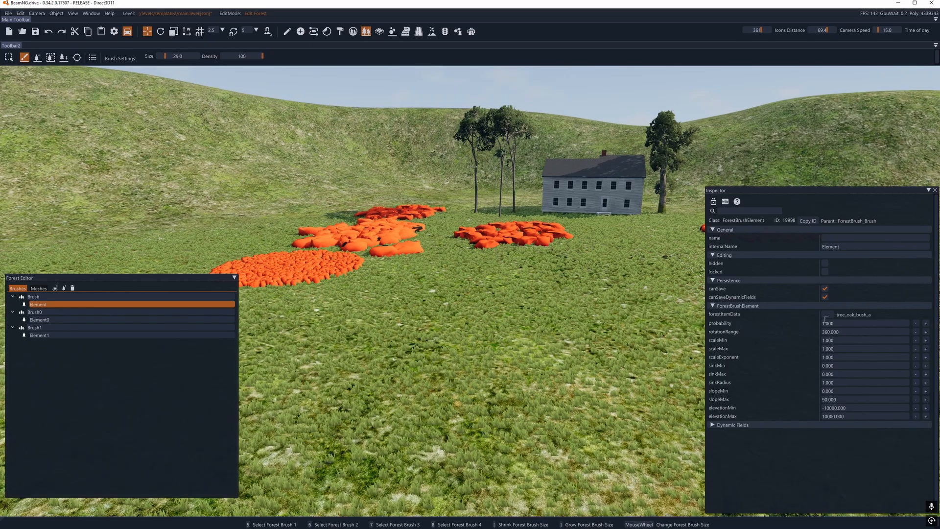
{"action": "left_click", "coordinate": [828, 315]}
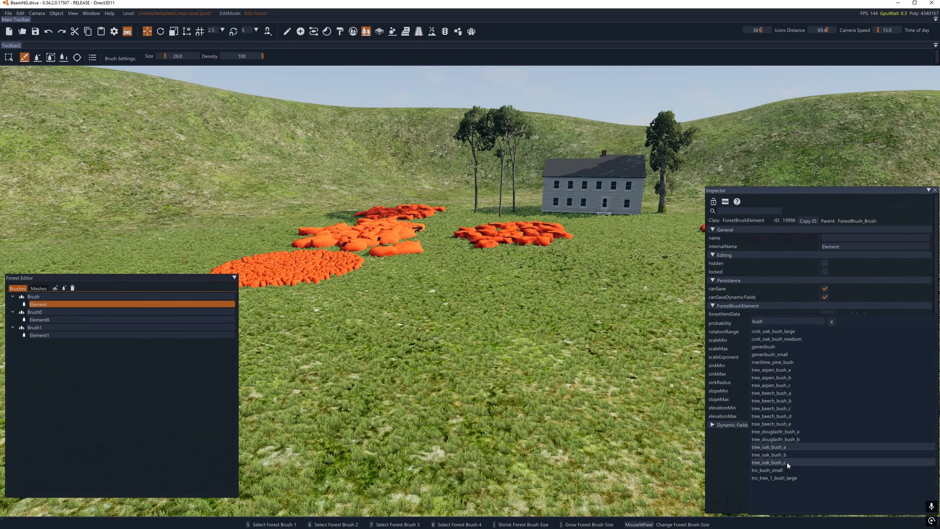
{"action": "left_click", "coordinate": [783, 470]}
Switch the element's forest item to maritime_pine_bush and paint a patch on the grass in front of the orange rocks.
{"action": "left_click", "coordinate": [828, 315]}
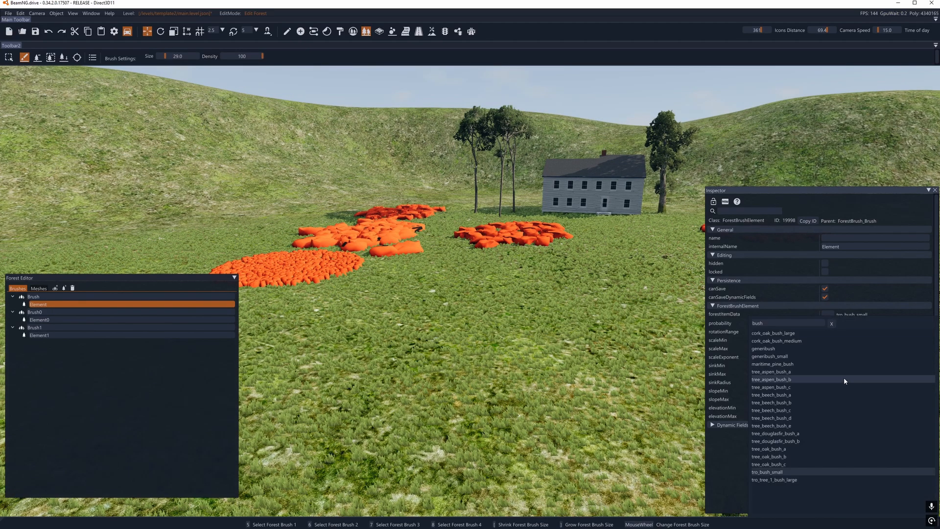
{"action": "left_click", "coordinate": [793, 363]}
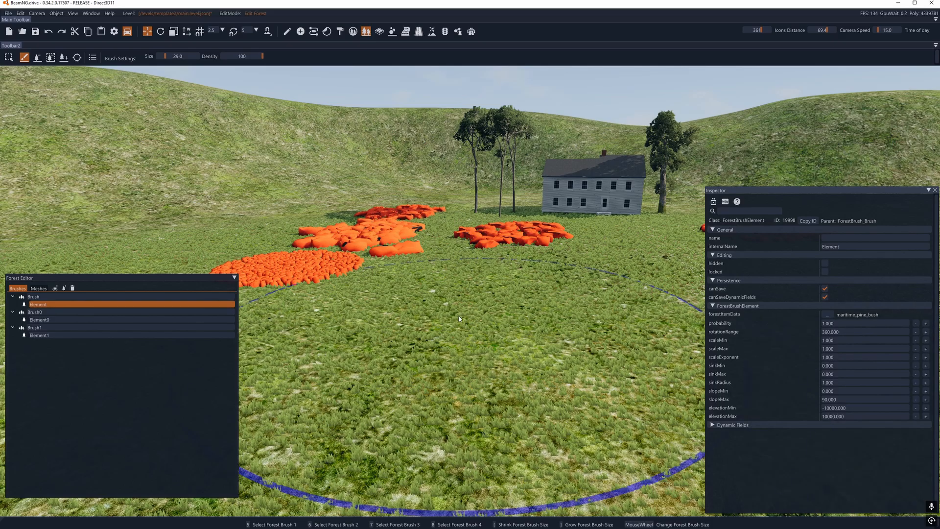
{"action": "left_click", "coordinate": [460, 315]}
Examine the painted bushes, rocks, trees and house from several sides.
{"action": "key", "text": "s"}
{"action": "key", "text": "w"}
{"action": "mouse_move", "coordinate": [460, 315]}
{"action": "right_mouse_down"}
{"action": "mouse_move", "coordinate": [462, 343]}
{"action": "mouse_move", "coordinate": [441, 316]}
{"action": "right_mouse_up"}
{"action": "key", "text": "s"}
{"action": "key", "text": "w"}
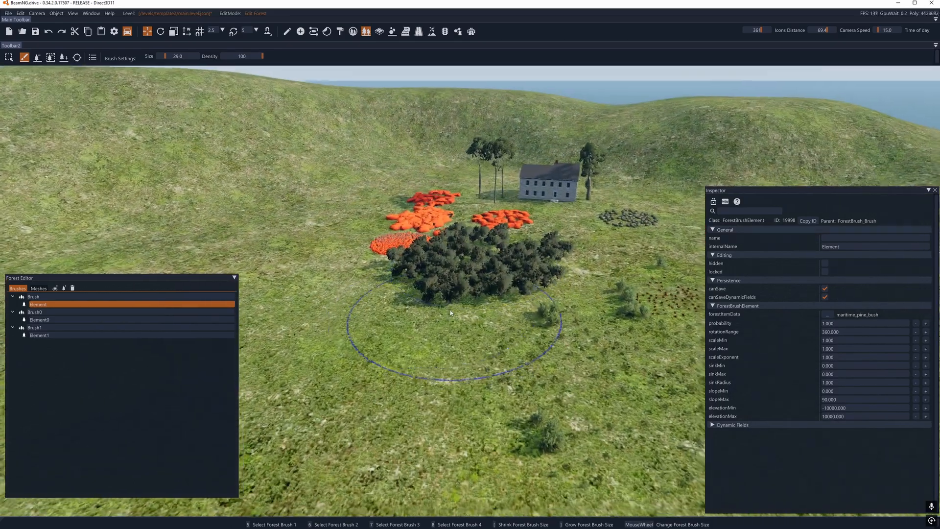
{"action": "key", "text": "w"}
{"action": "right_click_drag", "start_coordinate": [368, 281], "coordinate": [336, 283]}
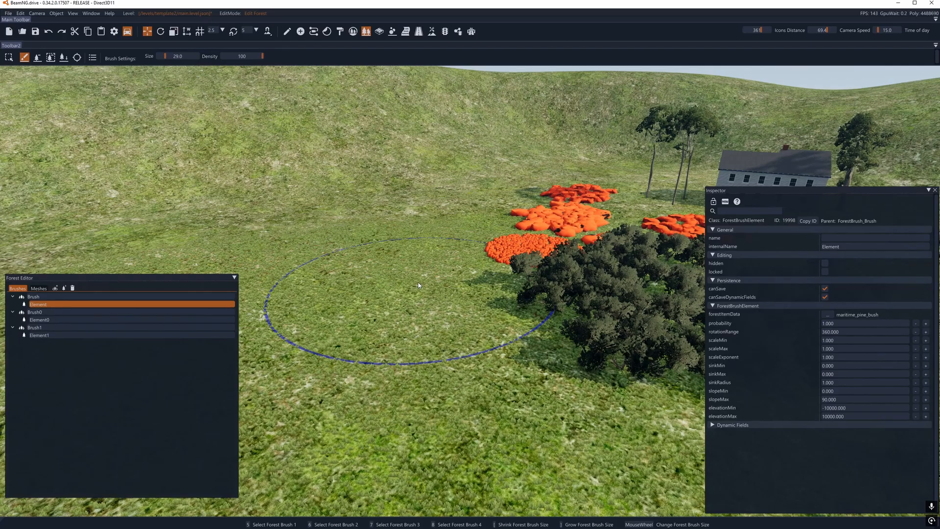
{"action": "key", "text": "s"}
{"action": "mouse_move", "coordinate": [417, 282]}
{"action": "right_mouse_down"}
{"action": "mouse_move", "coordinate": [461, 274]}
{"action": "mouse_move", "coordinate": [469, 288]}
{"action": "mouse_move", "coordinate": [467, 269]}
{"action": "right_mouse_up"}
{"action": "key", "text": "w"}
{"action": "key", "text": "s"}
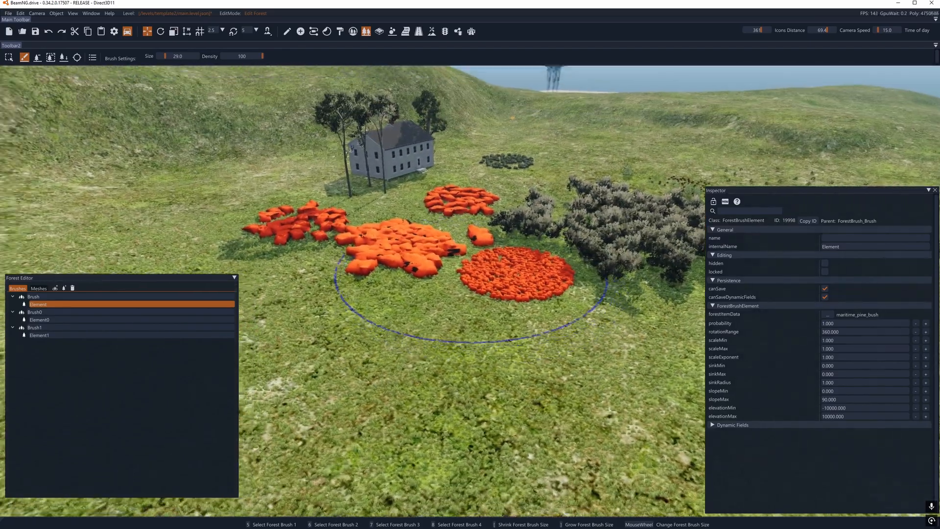
{"action": "key", "text": "d"}
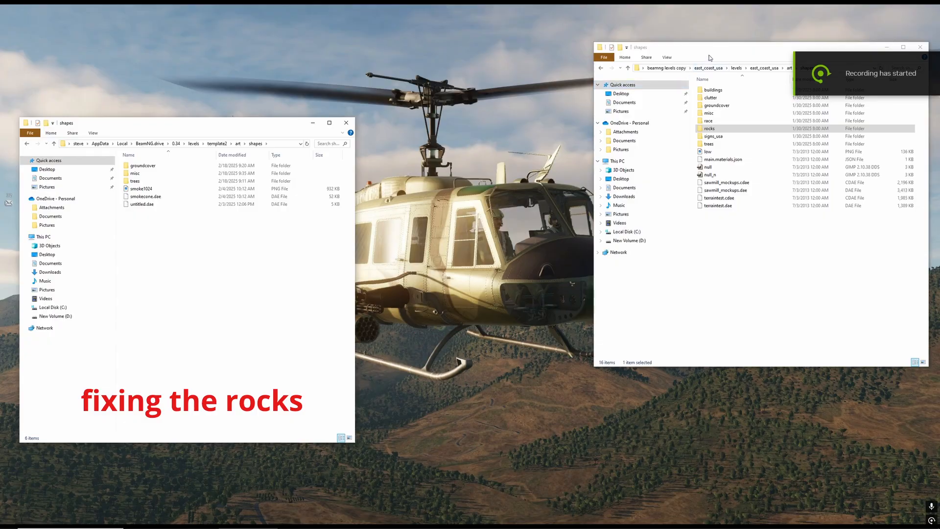
In File Explorer, place the two shapes folder windows side by side and create a folder named rocks in template2's art/shapes folder.
{"action": "left_click_drag", "start_coordinate": [686, 39], "coordinate": [497, 119]}
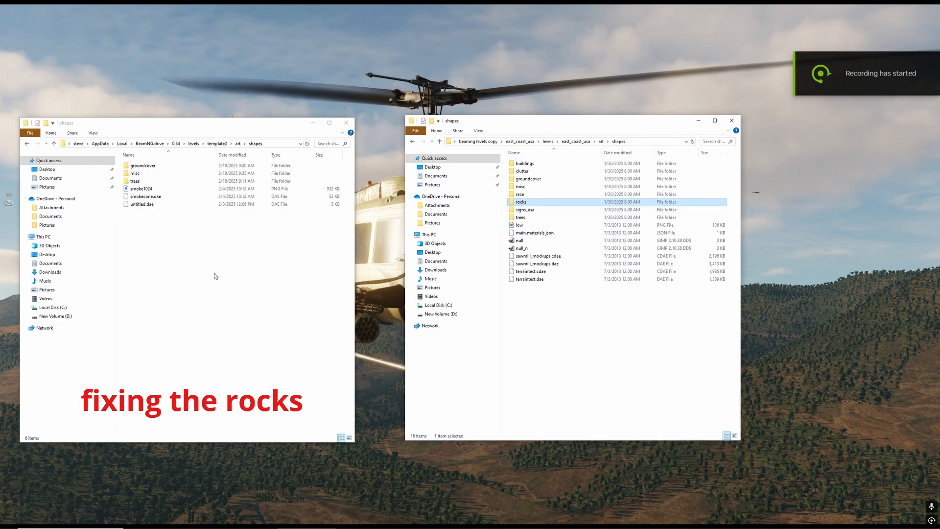
{"action": "left_click", "coordinate": [174, 273]}
{"action": "right_click", "coordinate": [175, 262]}
{"action": "mouse_move", "coordinate": [200, 350]}
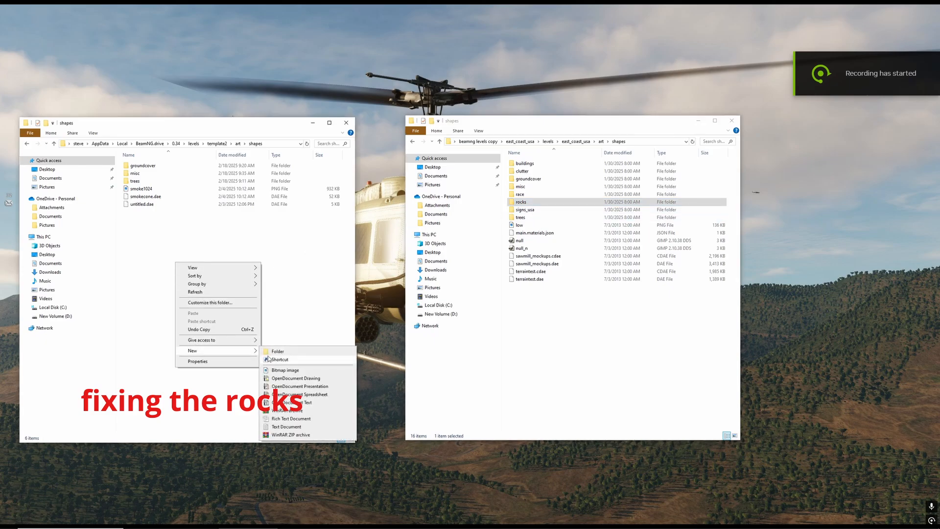
{"action": "left_click", "coordinate": [278, 351]}
{"action": "type", "text": "rocks"}
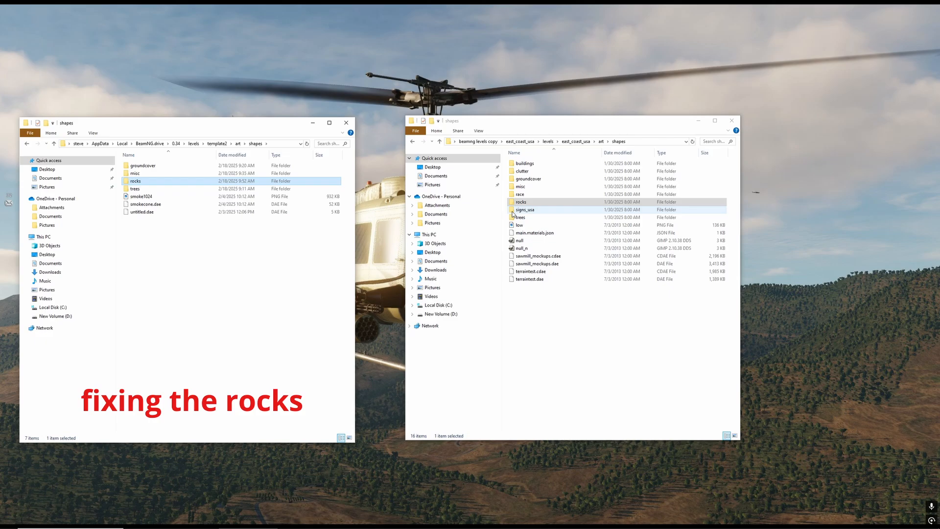
Copy main.materials.json from east_coast_usa's art/shapes/rocks folder into template2's new rocks folder.
{"action": "double_click", "coordinate": [597, 202]}
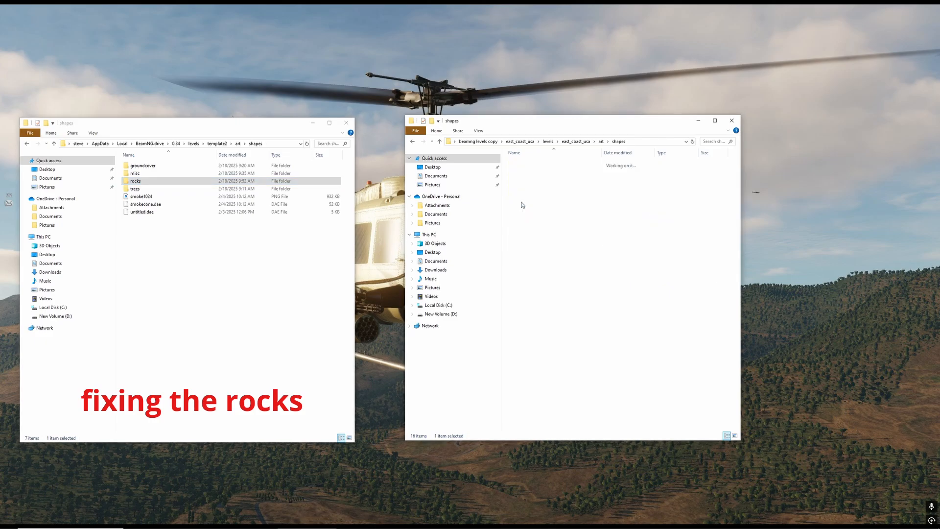
{"action": "left_click", "coordinate": [535, 395]}
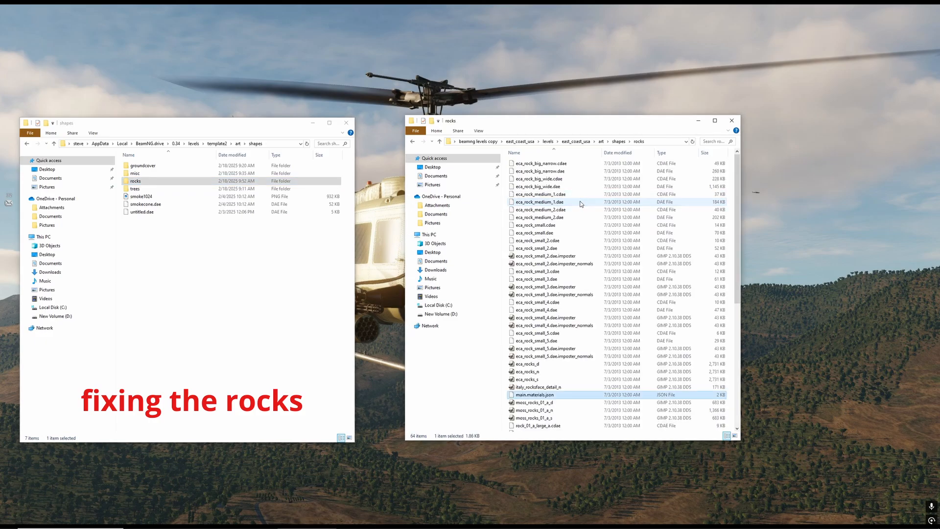
{"action": "right_click", "coordinate": [534, 399]}
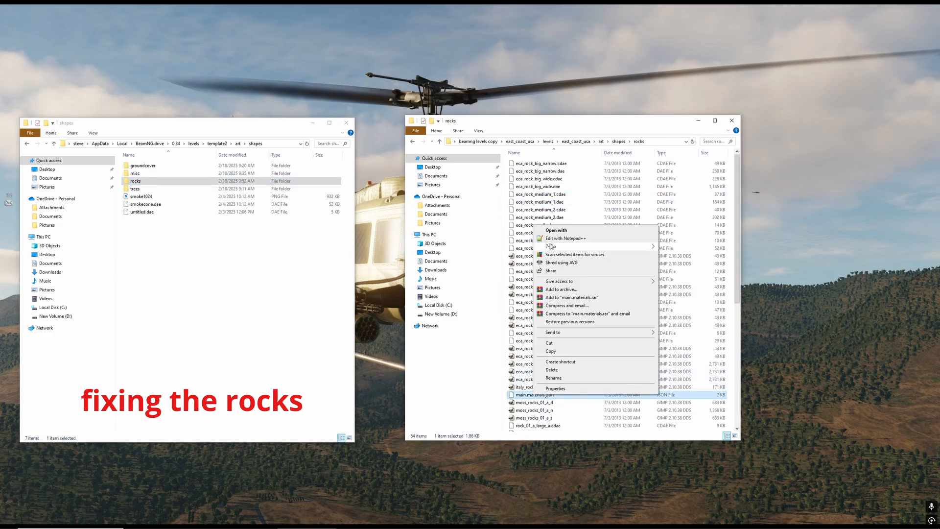
{"action": "left_click", "coordinate": [553, 353]}
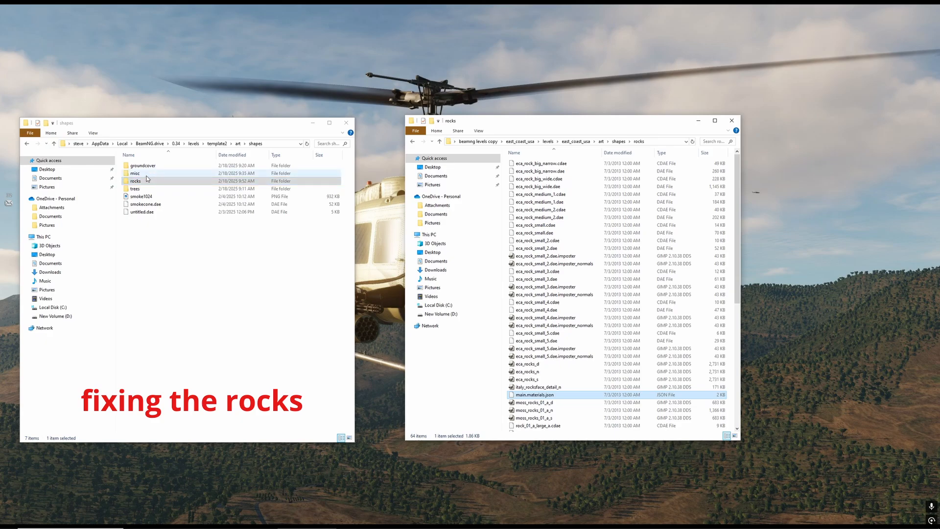
{"action": "double_click", "coordinate": [146, 181]}
{"action": "right_click", "coordinate": [147, 187]}
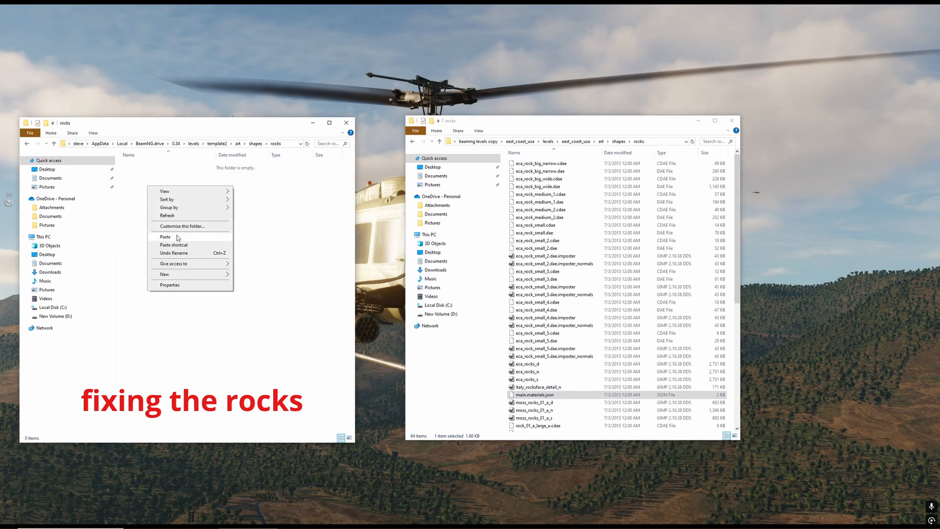
{"action": "left_click", "coordinate": [177, 238]}
Open the copied rocks main.materials.json in Notepad++ and review the texture paths of its rock materials.
{"action": "right_click", "coordinate": [153, 166]}
{"action": "left_click", "coordinate": [168, 179]}
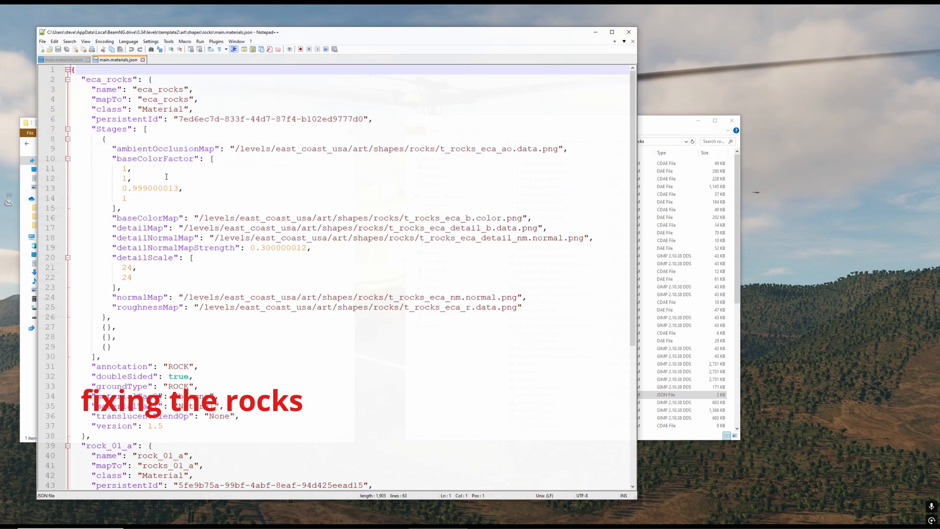
{"action": "scroll", "coordinate": [336, 187], "scroll_direction": "down", "scroll_amount": 7}
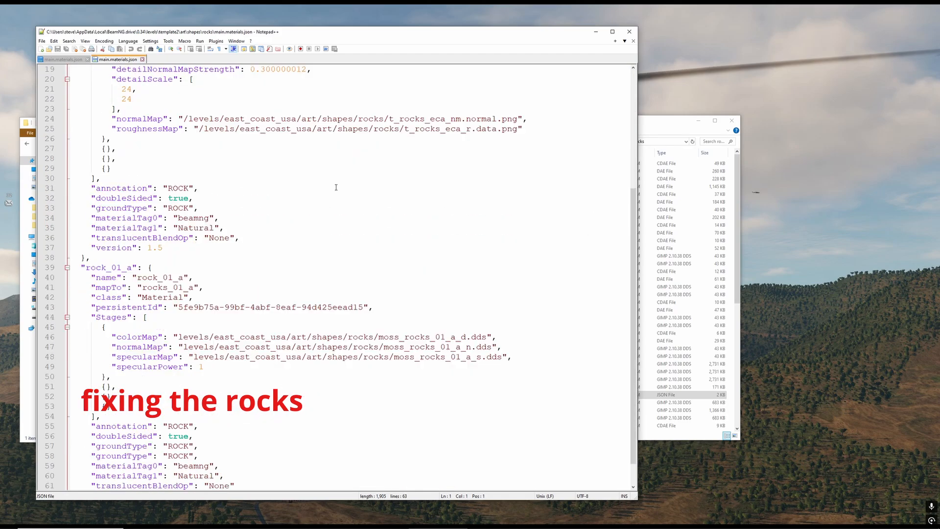
{"action": "scroll", "coordinate": [264, 274], "scroll_direction": "up", "scroll_amount": 7}
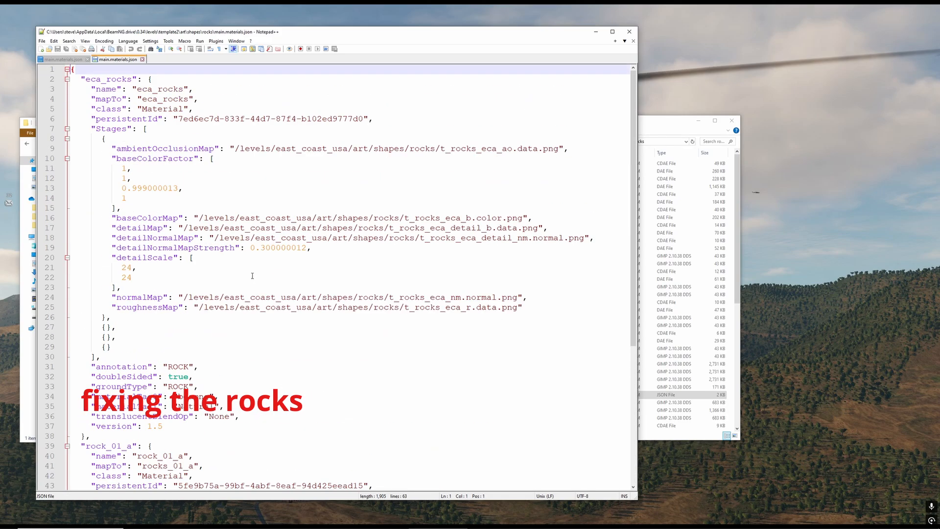
Close both open material files and the editor, and reopen only the rocks main.materials.json in Notepad++.
{"action": "left_click", "coordinate": [142, 60]}
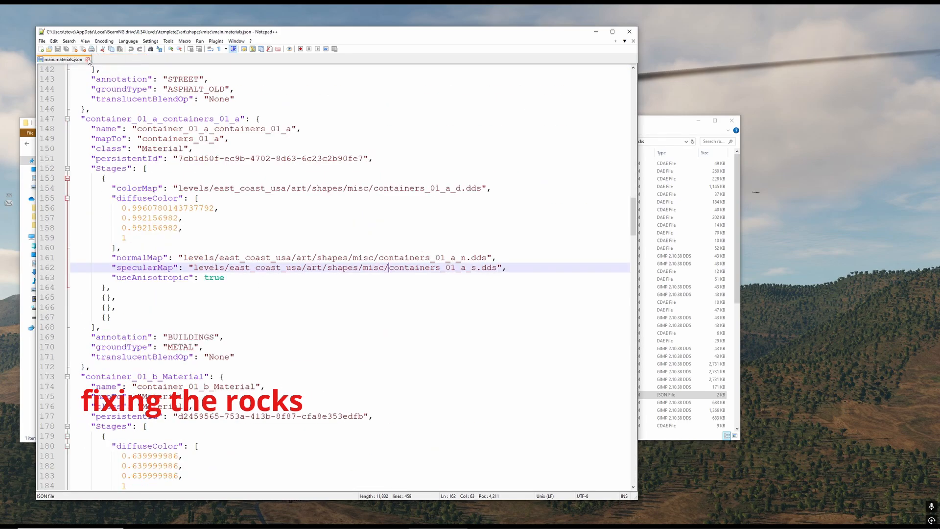
{"action": "left_click", "coordinate": [88, 59]}
{"action": "left_click", "coordinate": [630, 32]}
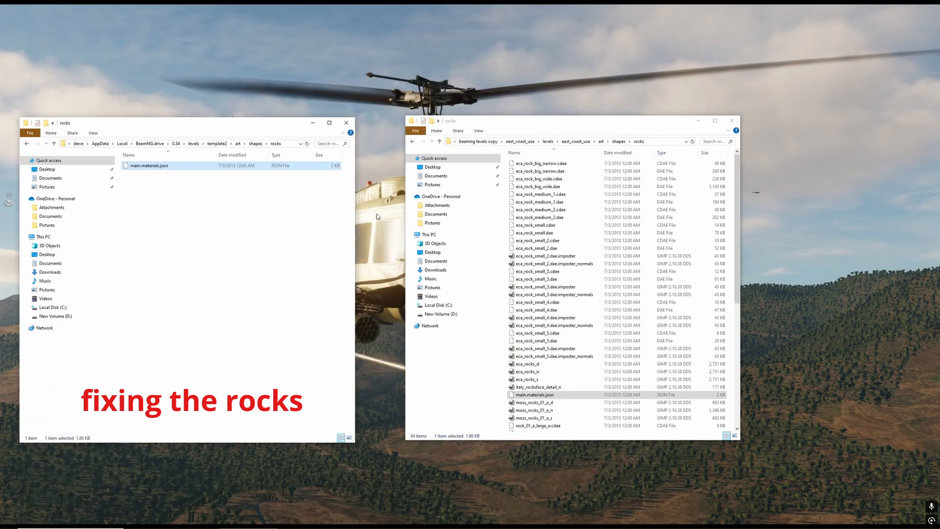
{"action": "right_click", "coordinate": [175, 168]}
{"action": "left_click", "coordinate": [186, 181]}
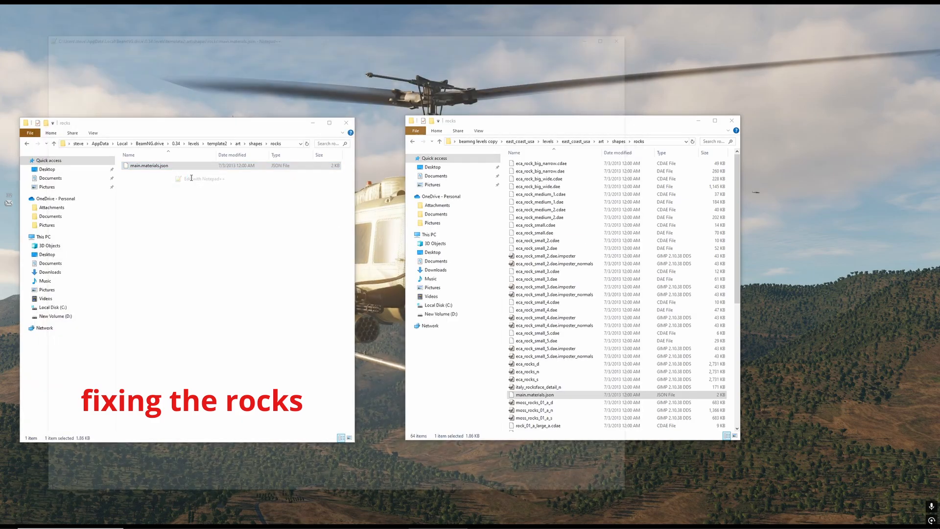
Close Notepad++, switch to BeamNG.drive, and inspect the textures on the painted rocks up close.
{"action": "left_click", "coordinate": [630, 32]}
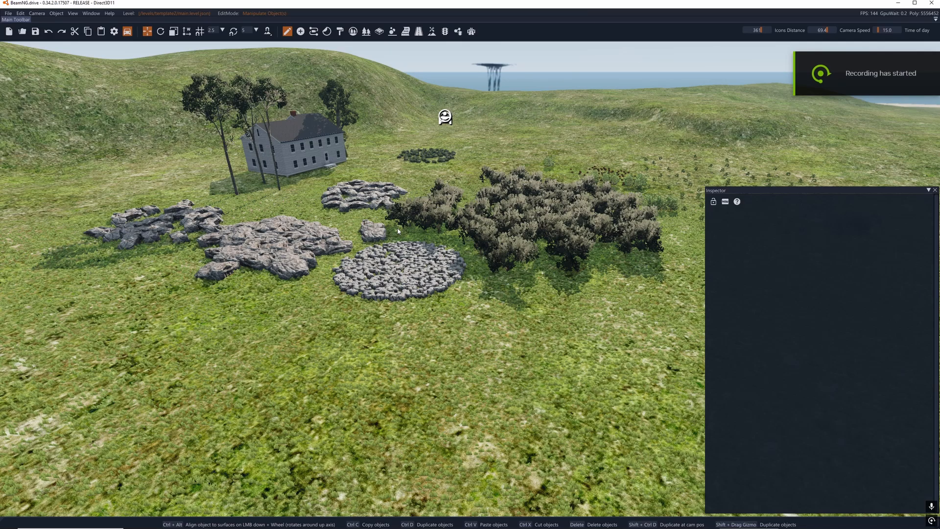
{"action": "right_click_drag", "start_coordinate": [373, 287], "coordinate": [309, 301]}
{"action": "key", "text": "w"}
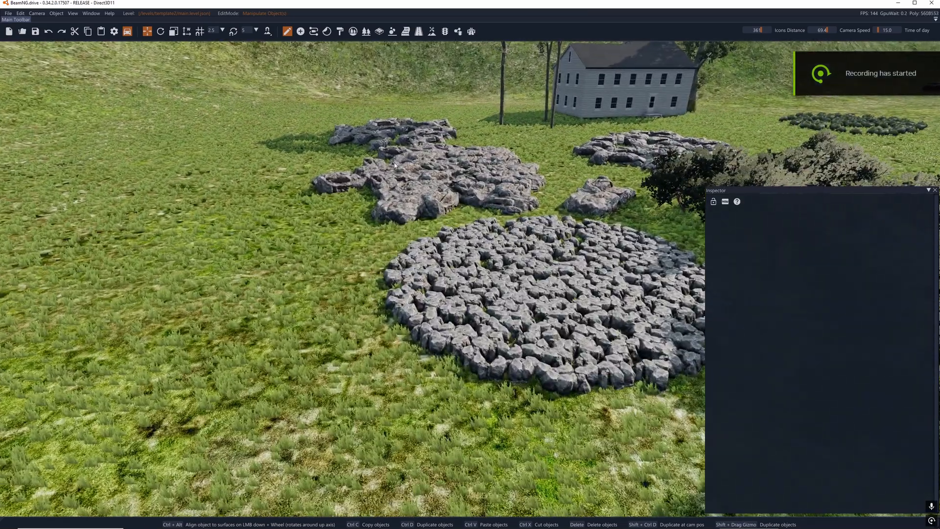
Open the Forest Editor and set the forest item of Brush1's Element1 to garbage_bin_a.
{"action": "left_click", "coordinate": [367, 32]}
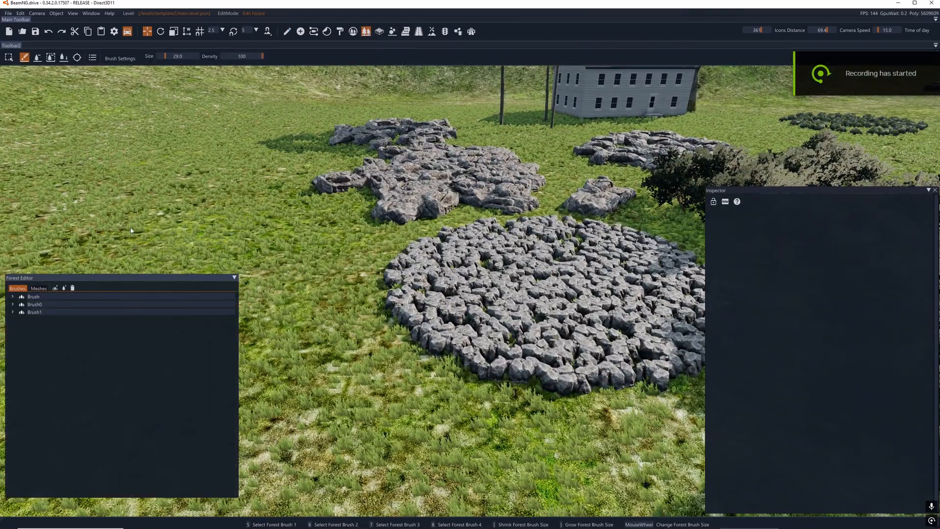
{"action": "left_click", "coordinate": [12, 312]}
{"action": "left_click", "coordinate": [36, 319]}
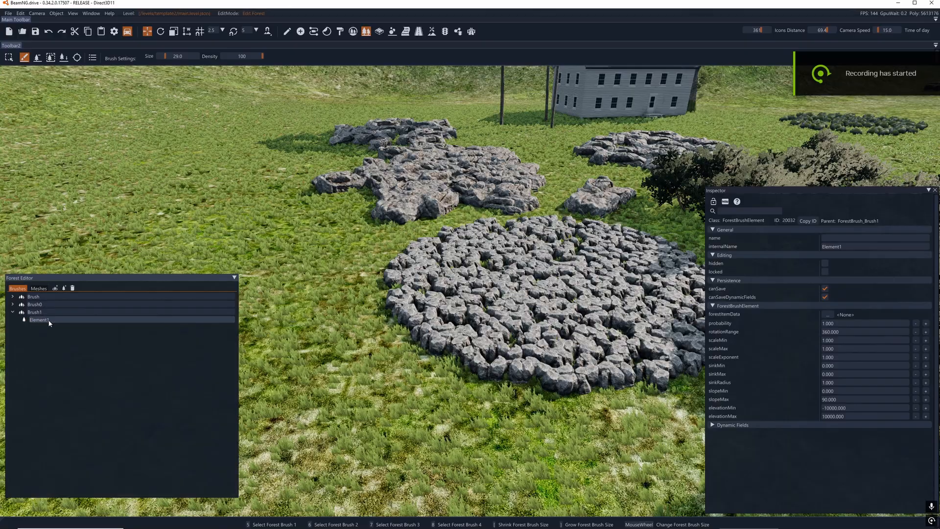
{"action": "key", "text": "s"}
{"action": "mouse_move", "coordinate": [295, 259]}
{"action": "right_mouse_down"}
{"action": "mouse_move", "coordinate": [435, 293]}
{"action": "mouse_move", "coordinate": [470, 287]}
{"action": "mouse_move", "coordinate": [461, 239]}
{"action": "mouse_move", "coordinate": [460, 274]}
{"action": "mouse_move", "coordinate": [431, 276]}
{"action": "mouse_move", "coordinate": [421, 294]}
{"action": "mouse_move", "coordinate": [460, 289]}
{"action": "mouse_move", "coordinate": [421, 289]}
{"action": "right_mouse_up"}
{"action": "key", "text": "d"}
{"action": "key", "text": "w"}
{"action": "key", "text": "s"}
{"action": "key", "text": "w"}
{"action": "key", "text": "s"}
{"action": "left_click", "coordinate": [824, 315]}
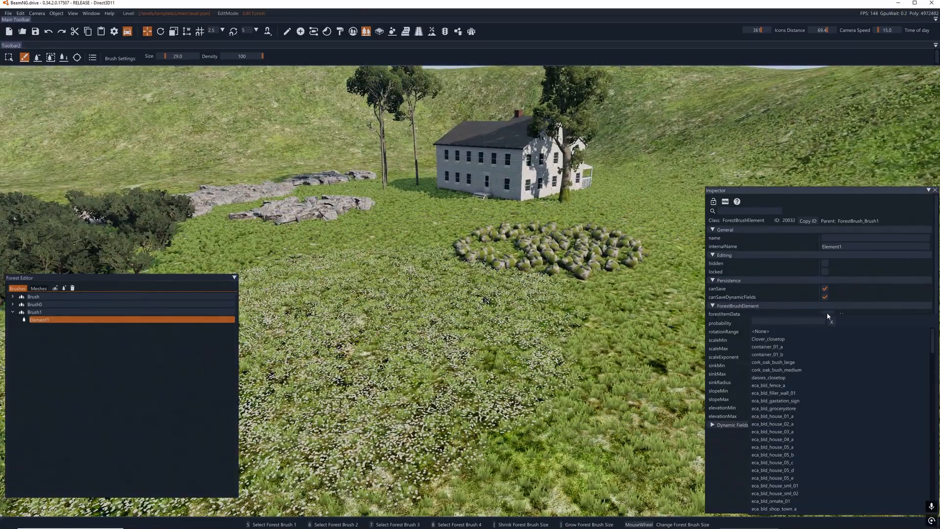
{"action": "type", "text": "gar"}
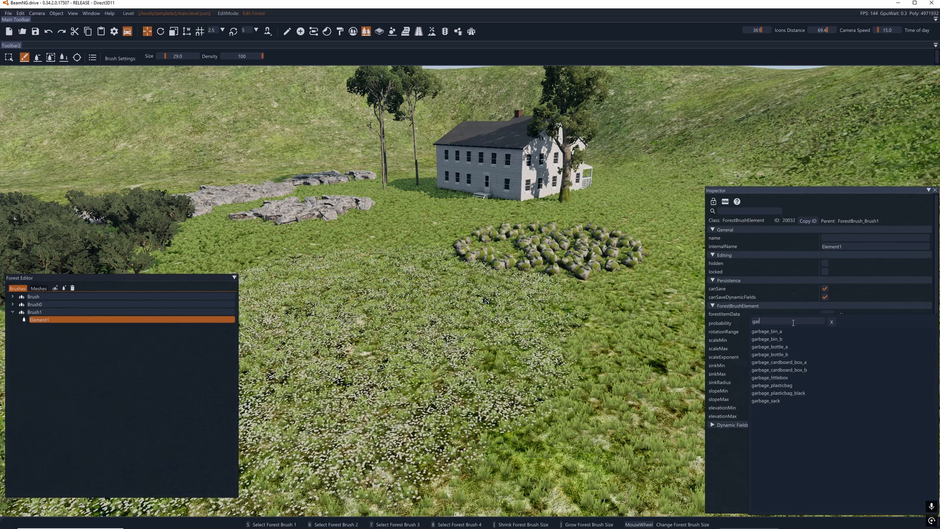
{"action": "left_click", "coordinate": [772, 333]}
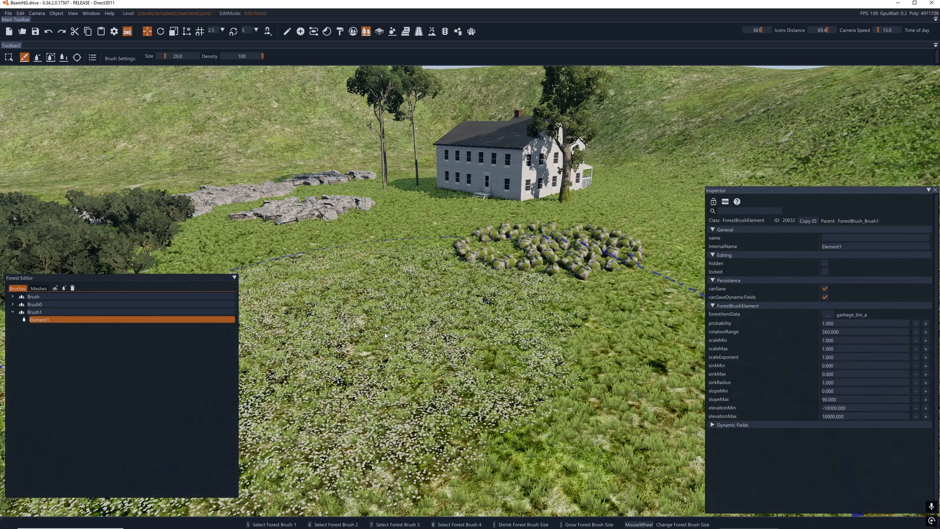
Place a single garbage bin on the grass beside the mossy rocks with the brush size reduced to 1.0.
{"action": "key", "text": "d"}
{"action": "scroll", "coordinate": [562, 339], "scroll_direction": "down", "scroll_amount": 10}
{"action": "key", "text": "w"}
{"action": "left_click", "coordinate": [563, 340]}
{"action": "right_click_drag", "start_coordinate": [470, 260], "coordinate": [538, 260]}
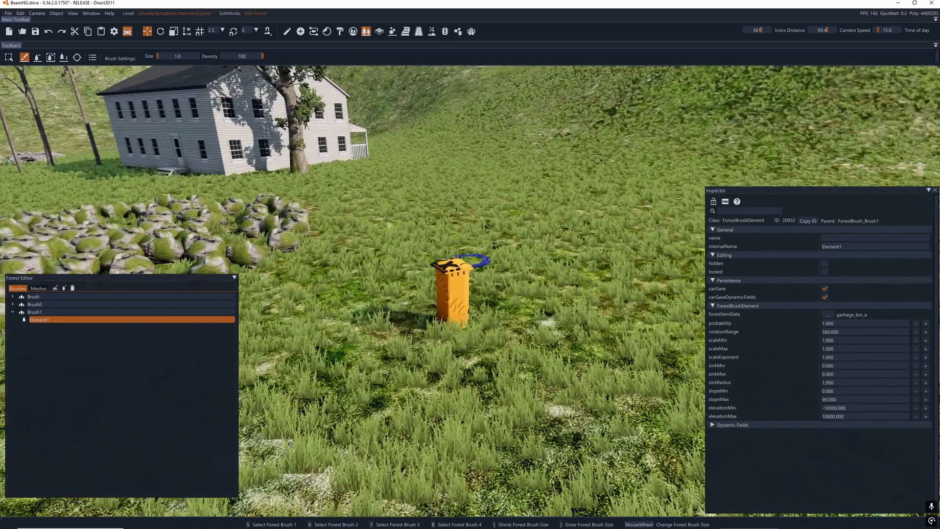
Set the brush element's forest item to garbage_bottle_a and paint bottles near the bin with brush size 11.0.
{"action": "left_click", "coordinate": [828, 314]}
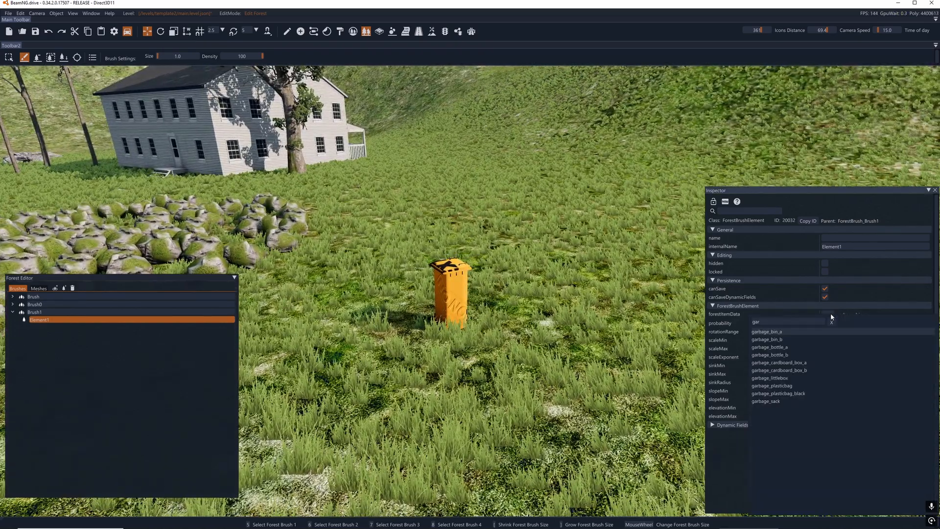
{"action": "left_click", "coordinate": [793, 347]}
{"action": "scroll", "coordinate": [559, 348], "scroll_direction": "up", "scroll_amount": 5}
{"action": "key", "text": "d"}
{"action": "left_click", "coordinate": [448, 279]}
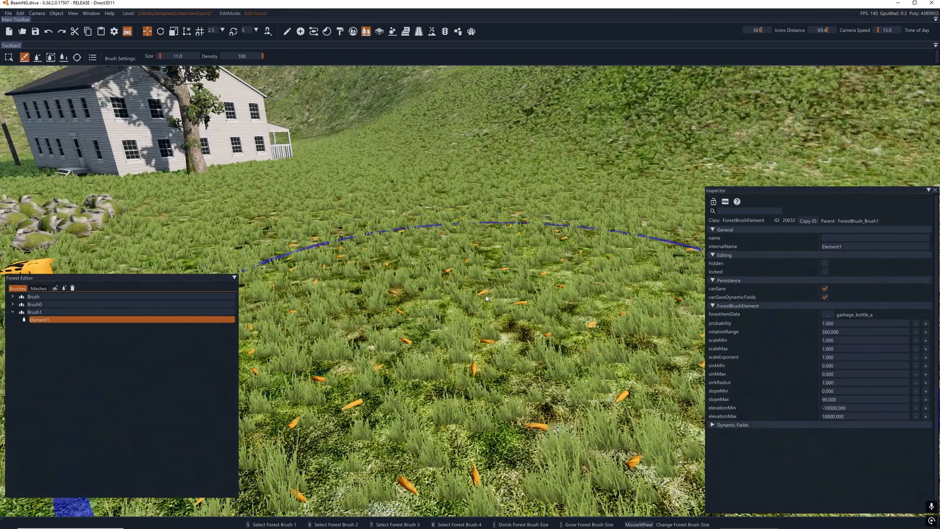
Set the brush element's forest item to garbage_plasticbag and paint bags across the grass with brush size 8.0.
{"action": "left_click", "coordinate": [828, 314]}
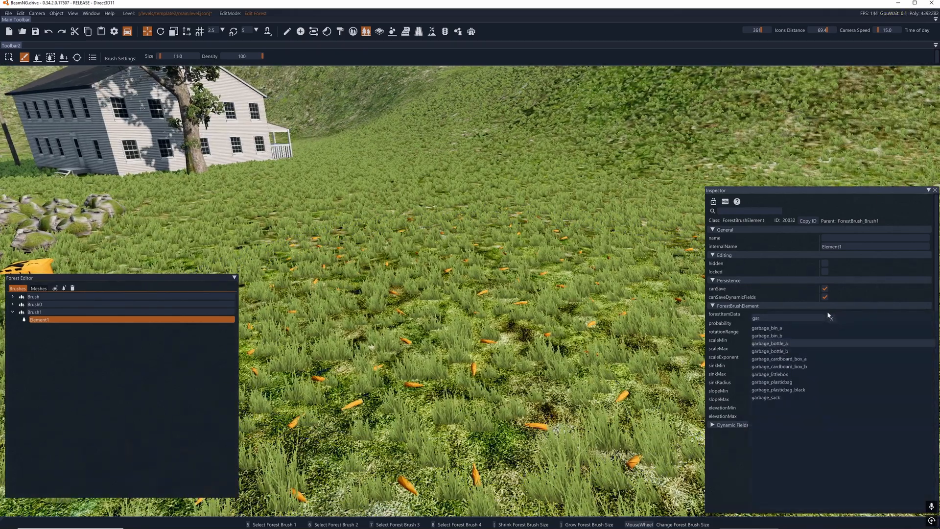
{"action": "left_click", "coordinate": [809, 385]}
{"action": "key", "text": "s"}
{"action": "key", "text": "d"}
{"action": "scroll", "coordinate": [592, 334], "scroll_direction": "down", "scroll_amount": 3}
{"action": "mouse_move", "coordinate": [592, 334]}
{"action": "left_mouse_down"}
{"action": "mouse_move", "coordinate": [493, 387]}
{"action": "mouse_move", "coordinate": [504, 440]}
{"action": "mouse_move", "coordinate": [587, 343]}
{"action": "mouse_move", "coordinate": [608, 297]}
{"action": "left_mouse_up"}
{"action": "key", "text": "s"}
{"action": "key", "text": "a"}
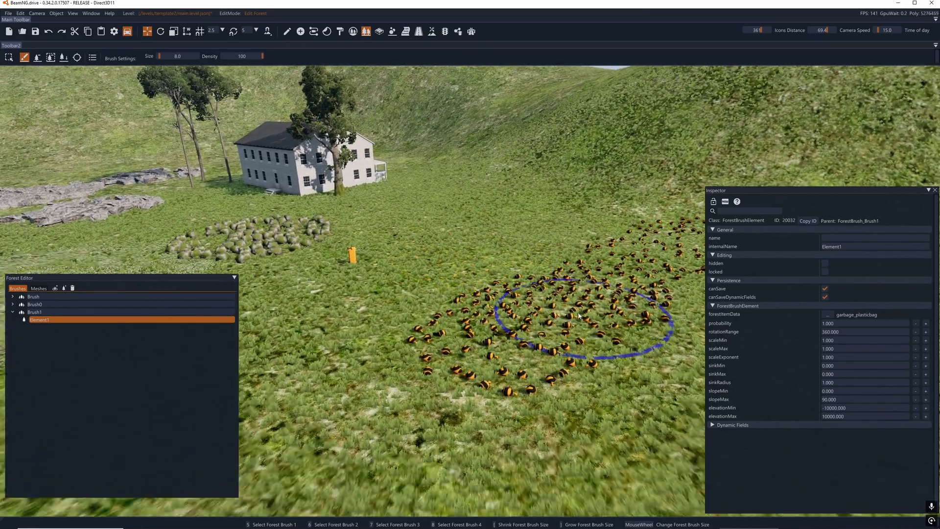
{"action": "key", "text": "w"}
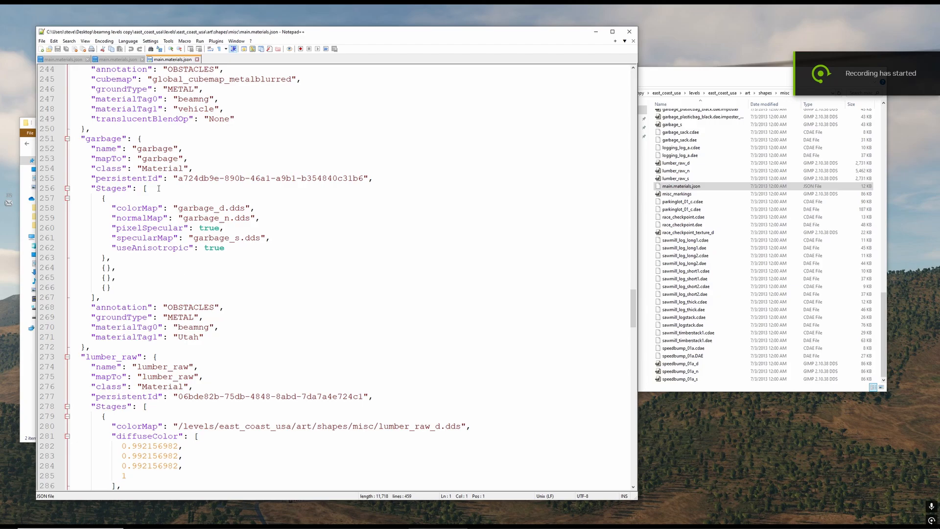
In east_coast_usa's misc main.materials.json, compare the garbage and lumber_raw texture paths and copy the folder path /levels/east_coast_usa/art/shapes/misc/.
{"action": "double_click", "coordinate": [208, 210]}
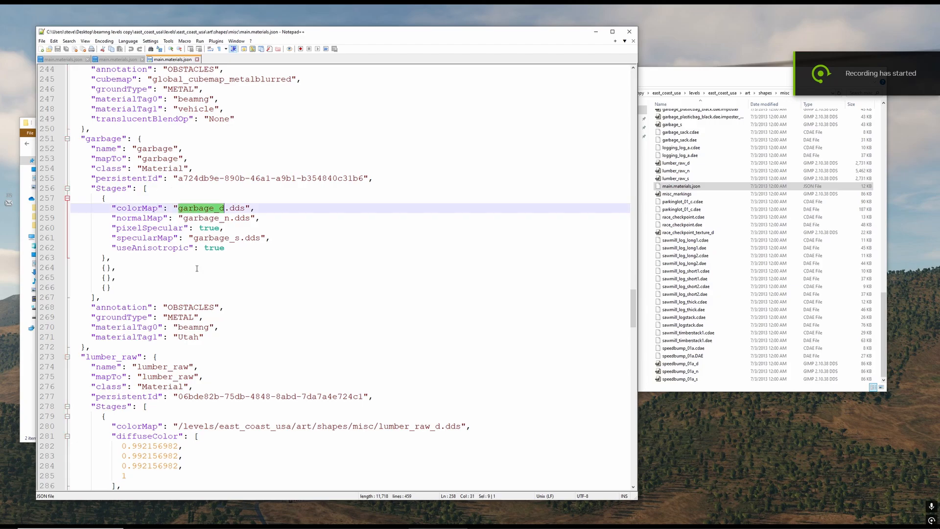
{"action": "scroll", "coordinate": [197, 269], "scroll_direction": "down", "scroll_amount": 1}
{"action": "scroll", "coordinate": [216, 258], "scroll_direction": "up", "scroll_amount": 1}
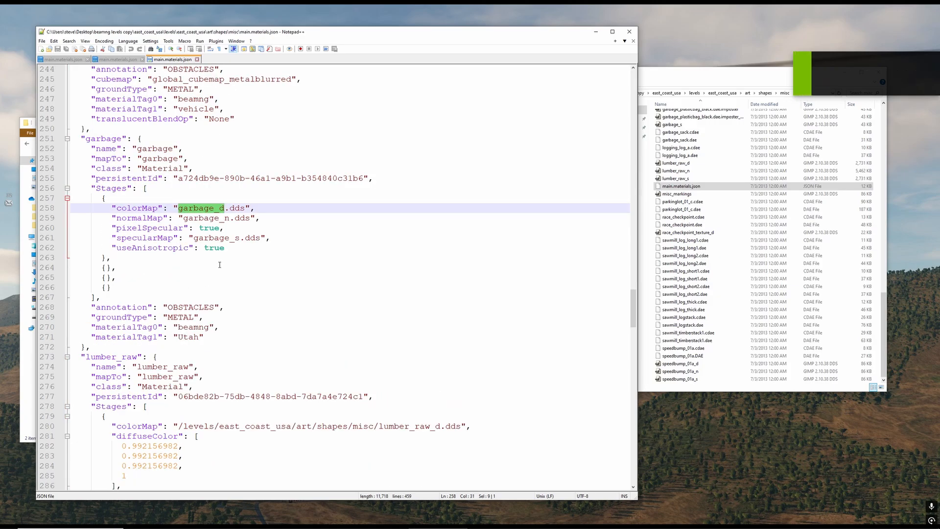
{"action": "scroll", "coordinate": [254, 326], "scroll_direction": "down", "scroll_amount": 1}
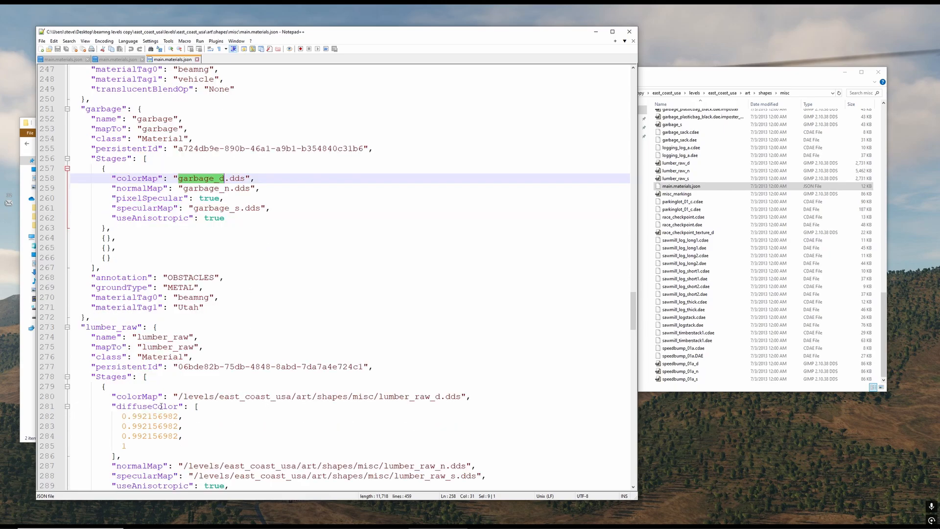
{"action": "left_click_drag", "start_coordinate": [179, 396], "coordinate": [341, 395]}
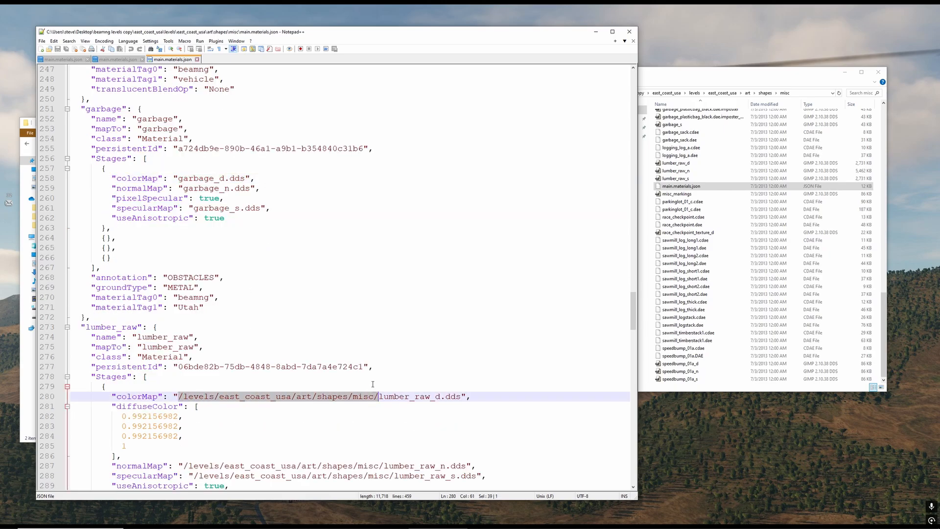
{"action": "scroll", "coordinate": [236, 218], "scroll_direction": "up", "scroll_amount": 1}
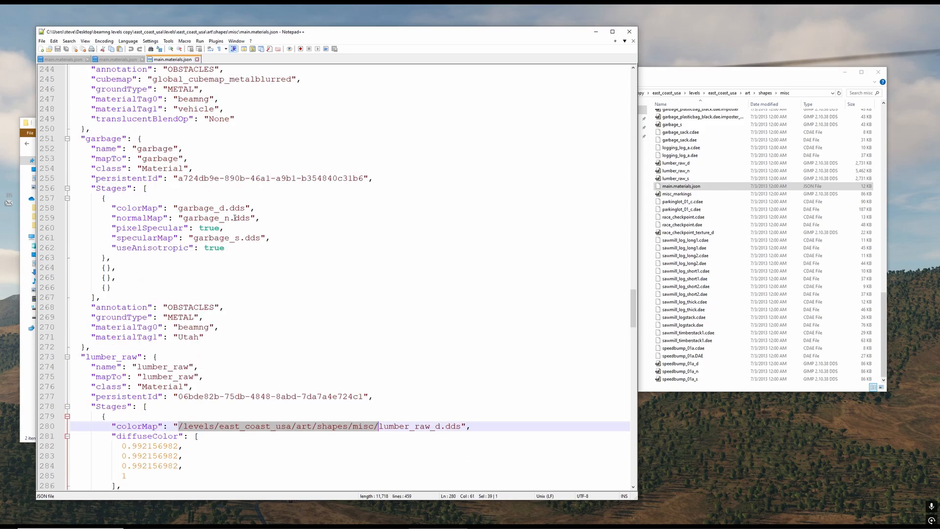
Prefix the garbage material's colorMap, normalMap and specularMap file names with /levels/east_coast_usa/art/shapes/misc/.
{"action": "left_click", "coordinate": [178, 208]}
{"action": "type", "text": "/levels/east_coast_usa/art/shapes/misc/"}
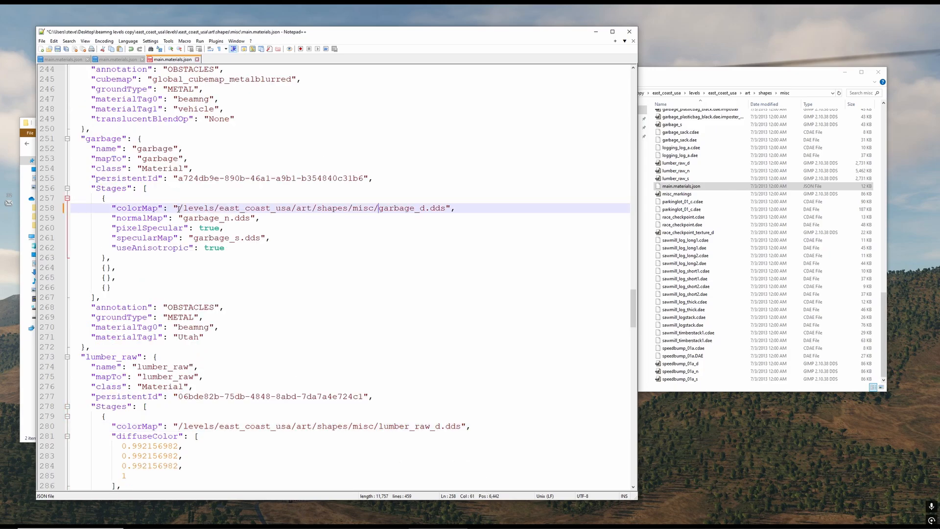
{"action": "left_click", "coordinate": [184, 218]}
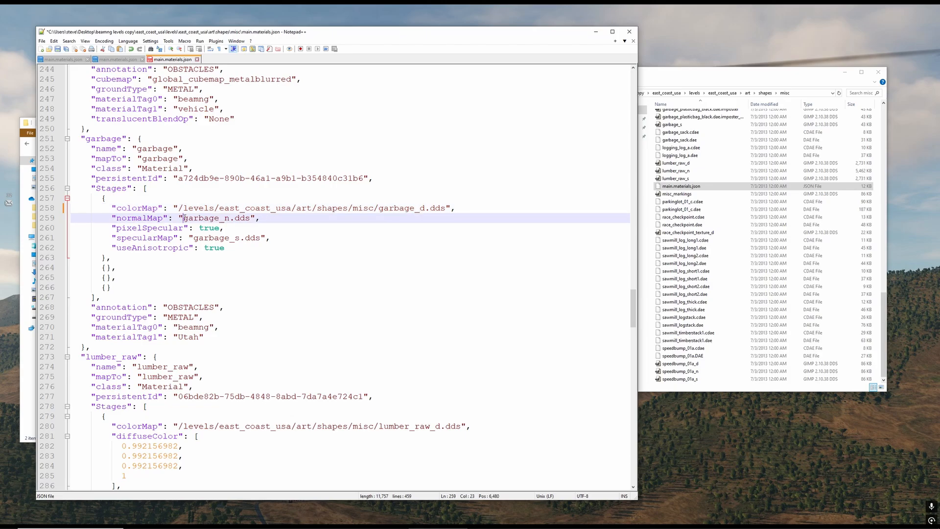
{"action": "type", "text": "/levels/east_coast_usa/art/shapes/misc/"}
{"action": "left_click", "coordinate": [195, 238]}
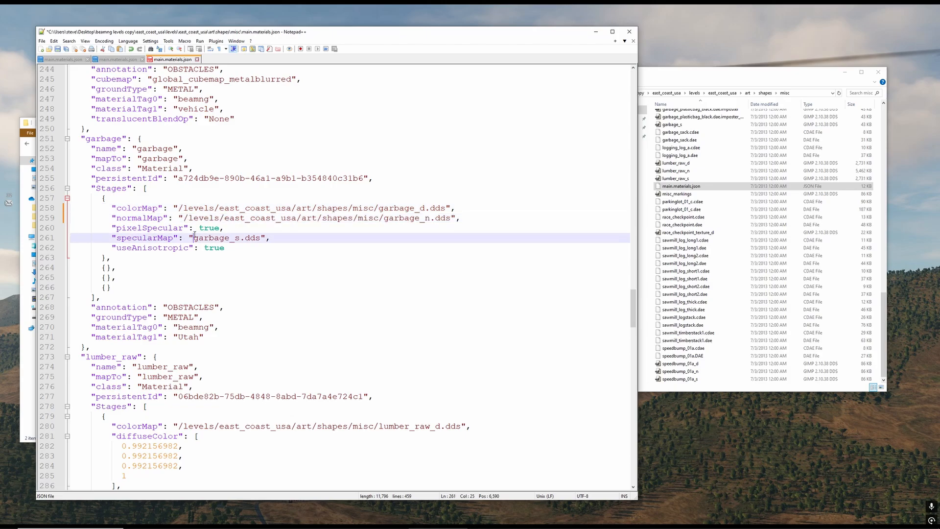
{"action": "type", "text": "/levels/east_coast_usa/art/shapes/misc/"}
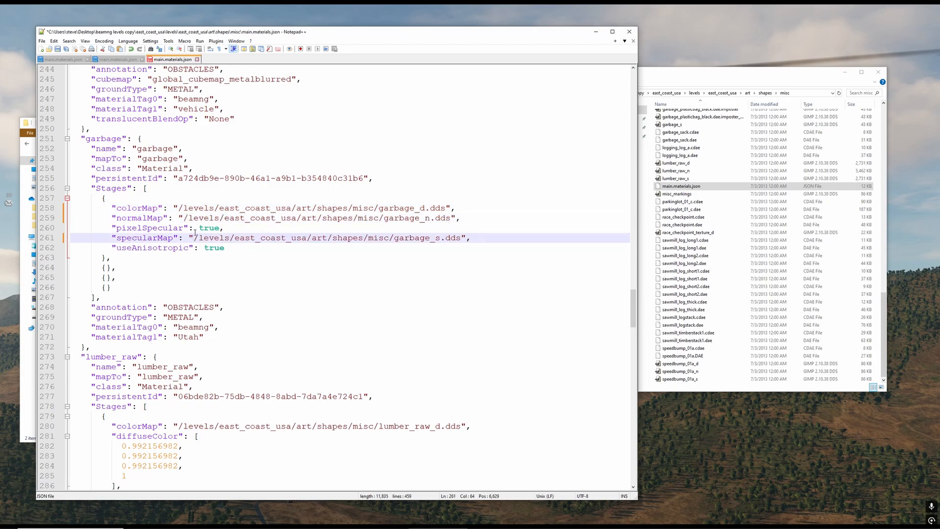
Prefix the floodlight material's specularMap, reflectivityMap, normalMap and colorMap with /levels/east_coast_usa/art/shapes/misc/ and save the file.
{"action": "scroll", "coordinate": [231, 276], "scroll_direction": "up", "scroll_amount": 9}
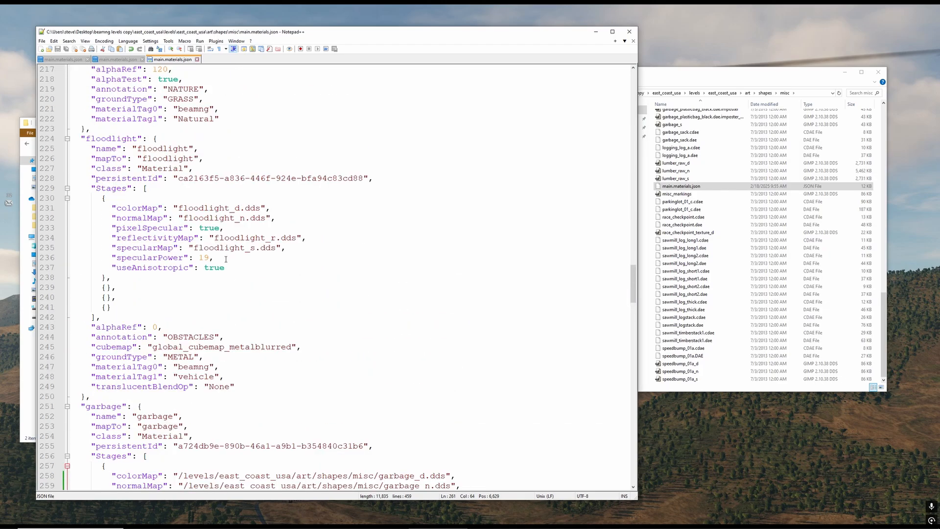
{"action": "left_click", "coordinate": [194, 247]}
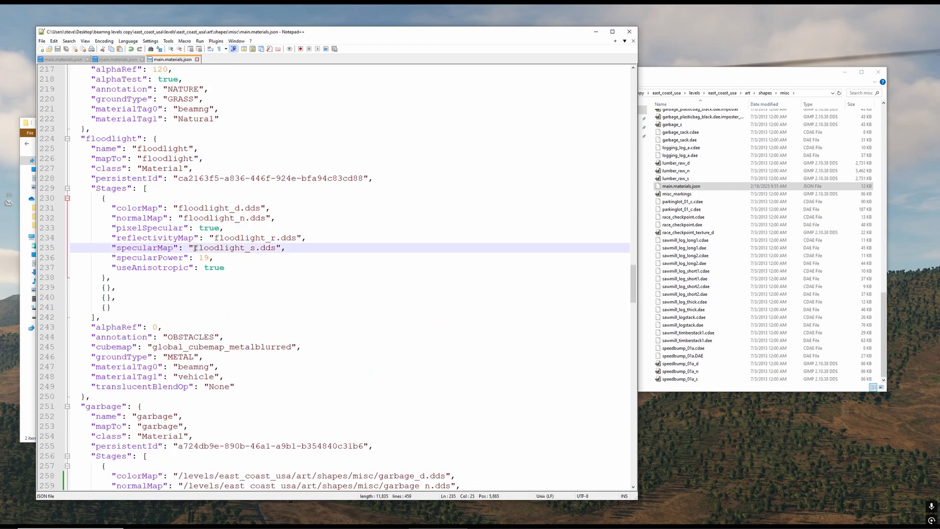
{"action": "type", "text": "/levels/east_coast_usa/art/shapes/misc/"}
{"action": "left_click", "coordinate": [216, 238]}
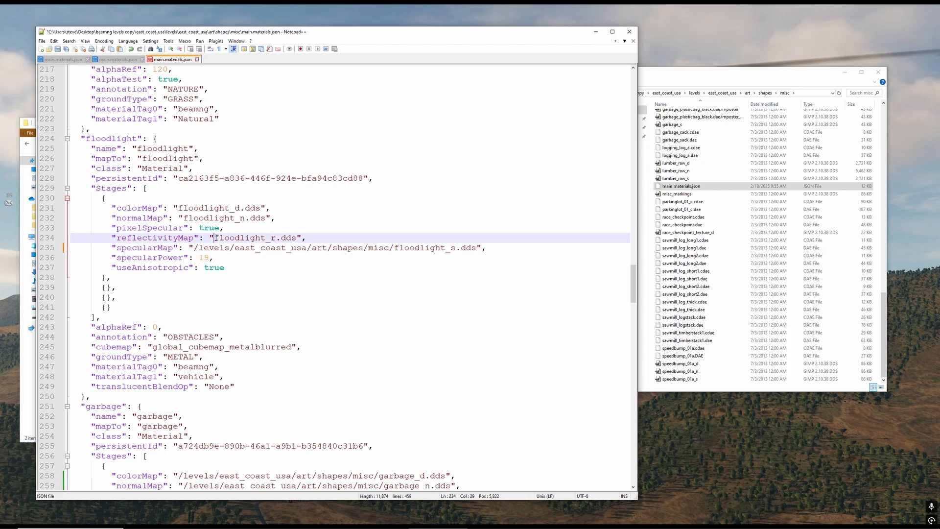
{"action": "type", "text": "/levels/east_coast_usa/art/shapes/misc/"}
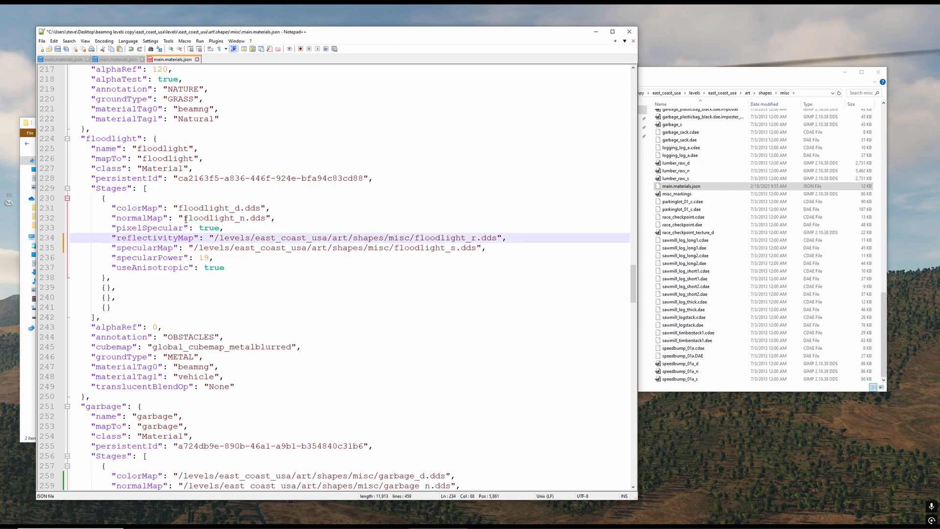
{"action": "left_click", "coordinate": [181, 218]}
{"action": "type", "text": "/levels/east_coast_usa/art/shapes/misc/"}
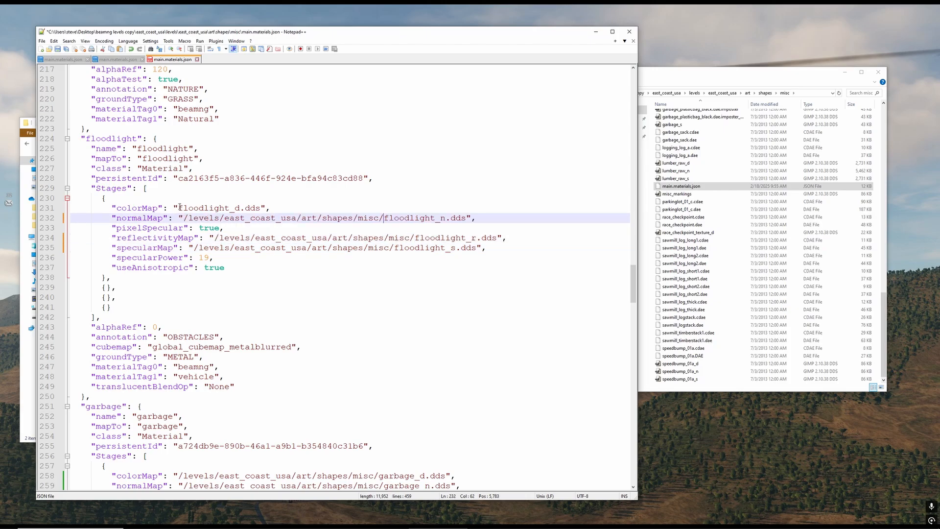
{"action": "left_click", "coordinate": [179, 207]}
{"action": "type", "text": "/levels/east_coast_usa/art/shapes/misc/"}
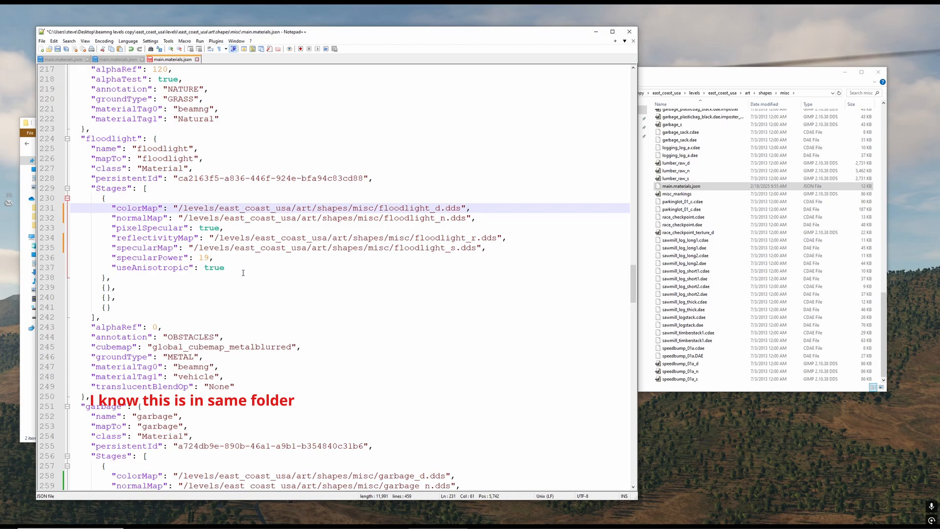
{"action": "key", "text": "ctrl+s"}
{"action": "scroll", "coordinate": [242, 274], "scroll_direction": "up", "scroll_amount": 4}
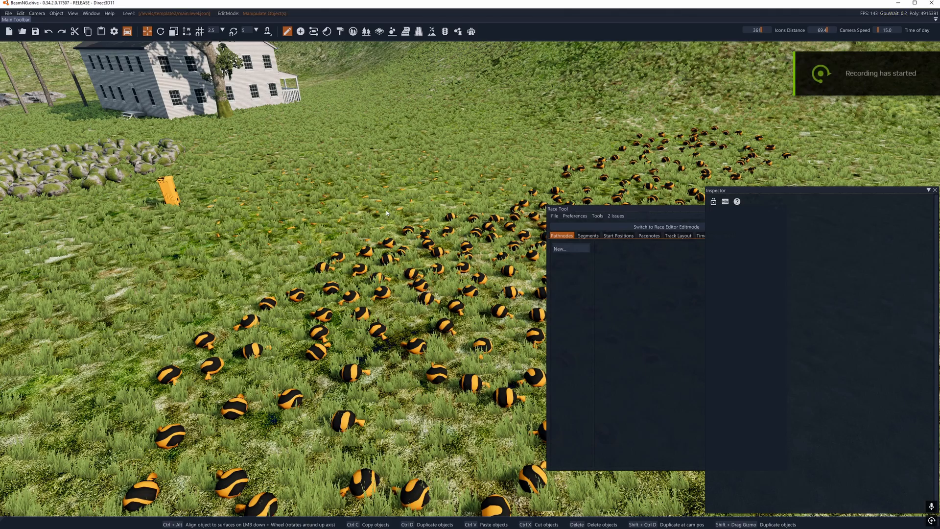
Open main.materials.json from template2's art/shapes/misc folder in Notepad++.
{"action": "right_click_drag", "start_coordinate": [328, 184], "coordinate": [313, 195]}
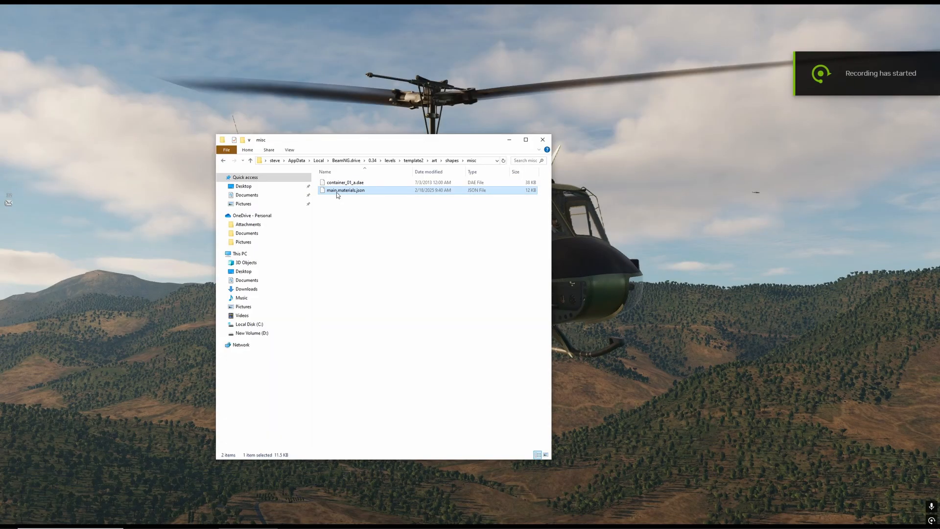
{"action": "right_click", "coordinate": [336, 192]}
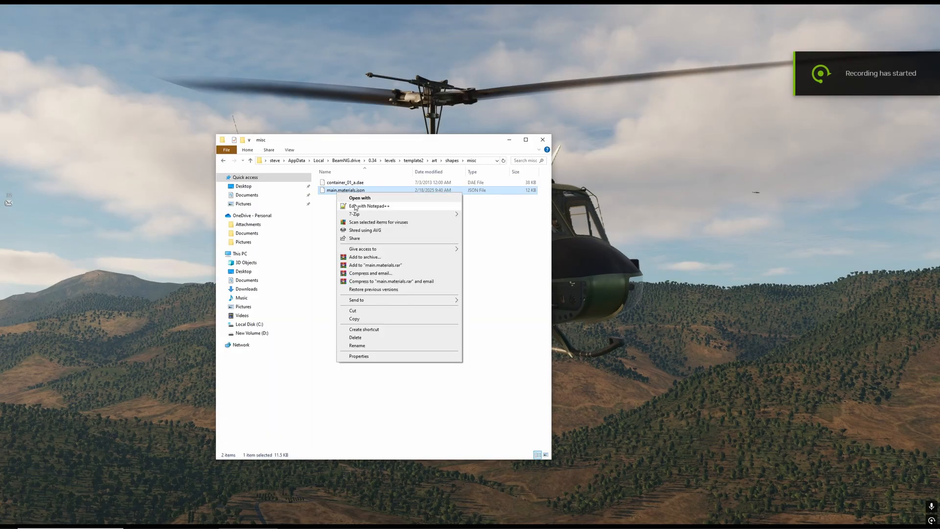
{"action": "left_click", "coordinate": [356, 204]}
Prefix the floodlight material's colorMap, normalMap, reflectivityMap and specularMap file names with /levels/east_coast_usa/art/shapes/misc/.
{"action": "scroll", "coordinate": [586, 232], "scroll_direction": "down", "scroll_amount": 20}
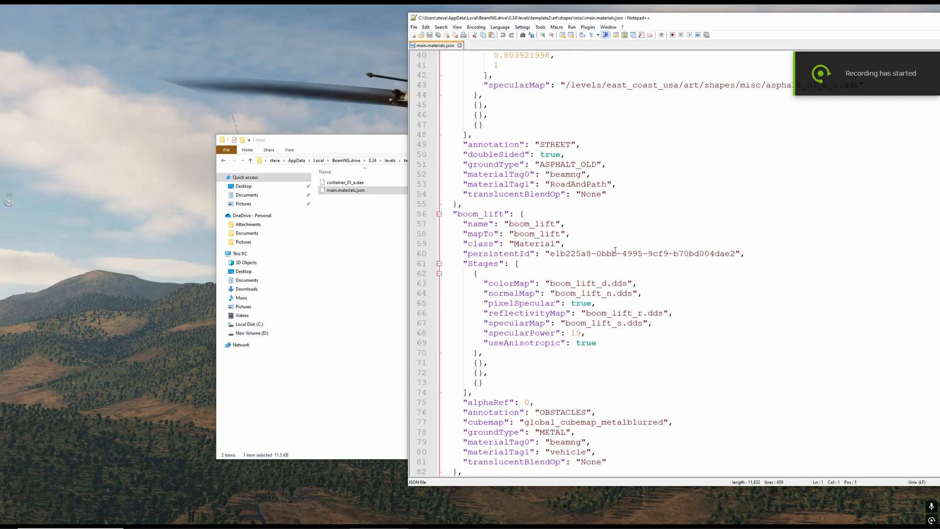
{"action": "scroll", "coordinate": [613, 247], "scroll_direction": "down", "scroll_amount": 20}
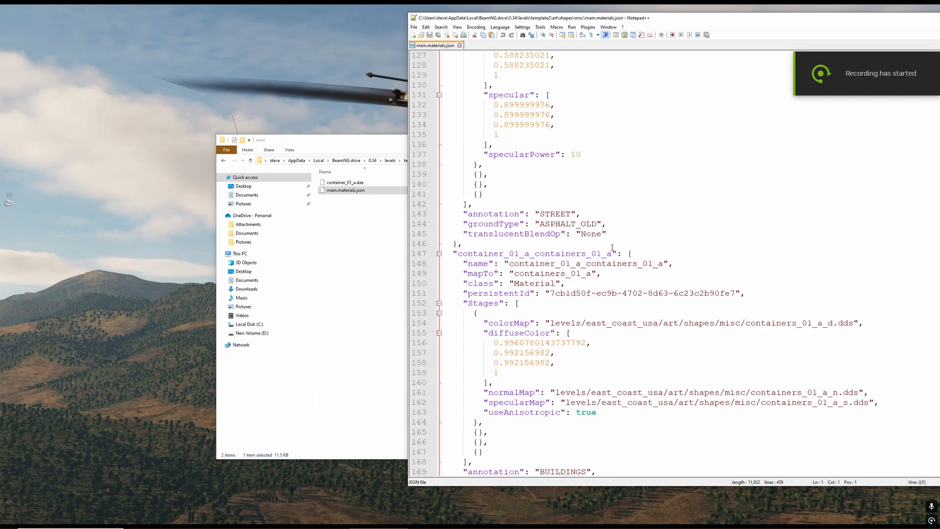
{"action": "scroll", "coordinate": [610, 249], "scroll_direction": "up", "scroll_amount": 3}
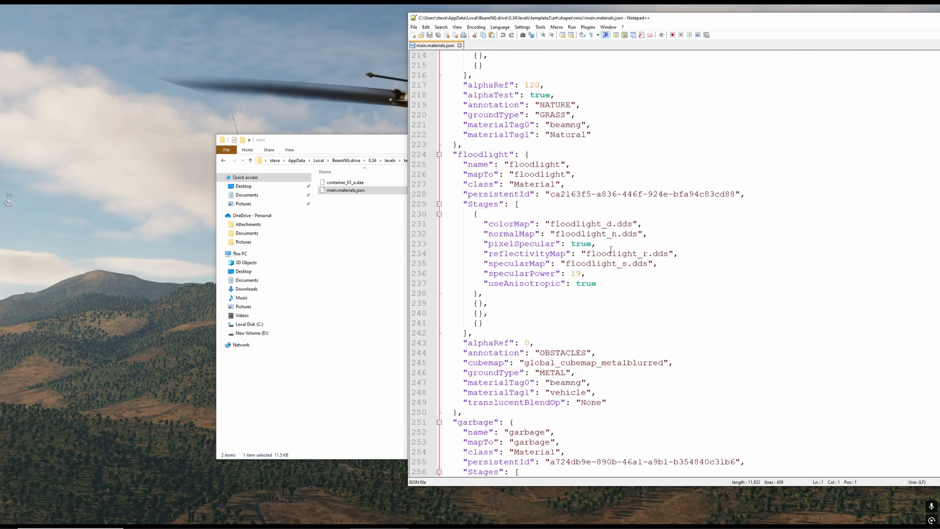
{"action": "left_click", "coordinate": [551, 223]}
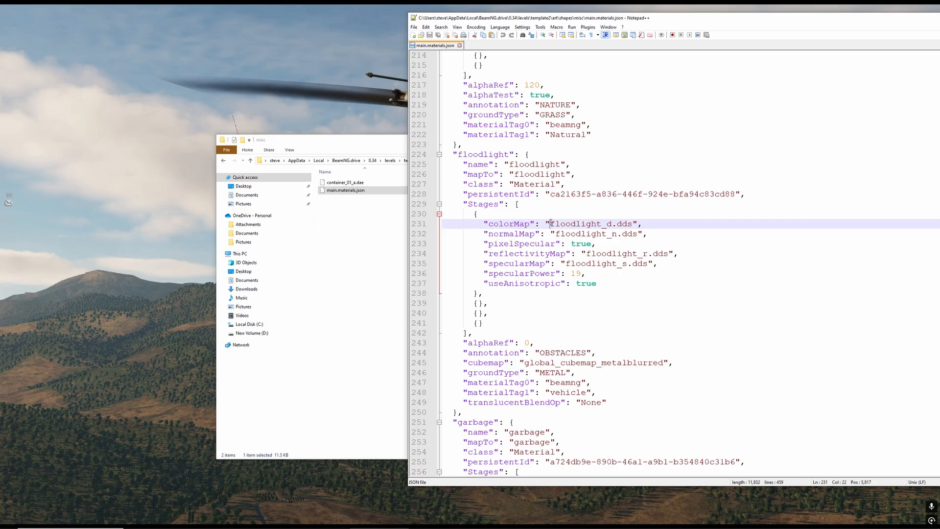
{"action": "type", "text": "/levels/east_coast_usa/art/shapes/misc/"}
{"action": "left_click", "coordinate": [556, 233]}
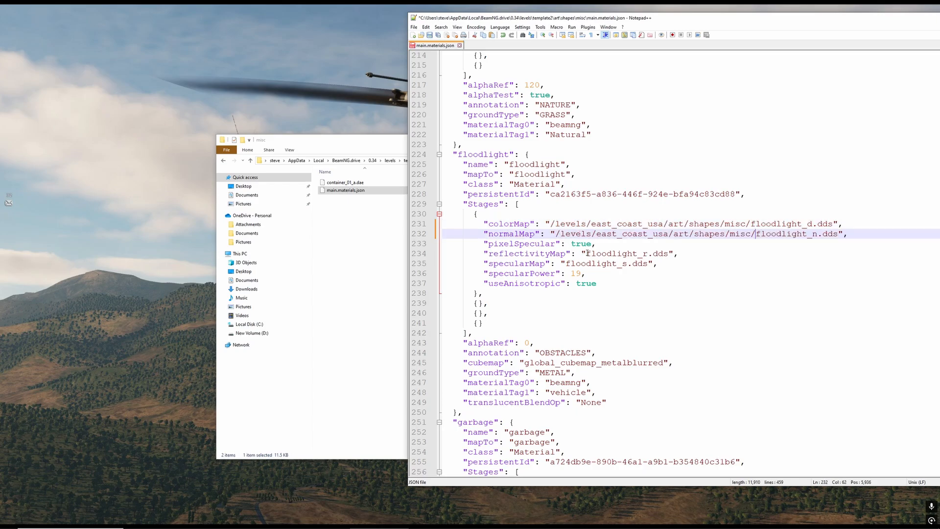
{"action": "left_click", "coordinate": [586, 254]}
{"action": "type", "text": "/levels/east_coast_usa/art/shapes/misc/"}
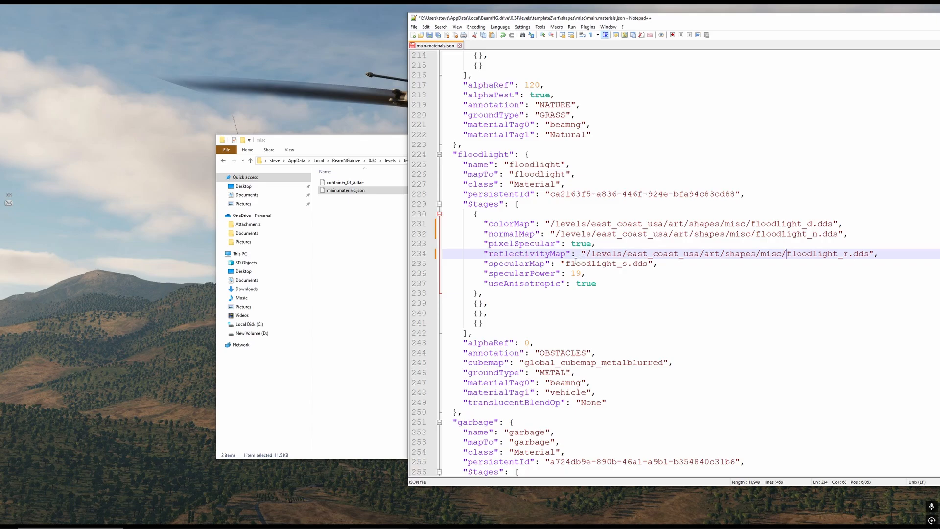
{"action": "left_click", "coordinate": [567, 264]}
{"action": "type", "text": "/levels/east_coast_usa/art/shapes/misc/"}
Prefix the garbage material's colorMap, normalMap and specularMap file names with /levels/east_coast_usa/art/shapes/misc/ and save template2's materials file.
{"action": "scroll", "coordinate": [569, 263], "scroll_direction": "down", "scroll_amount": 3}
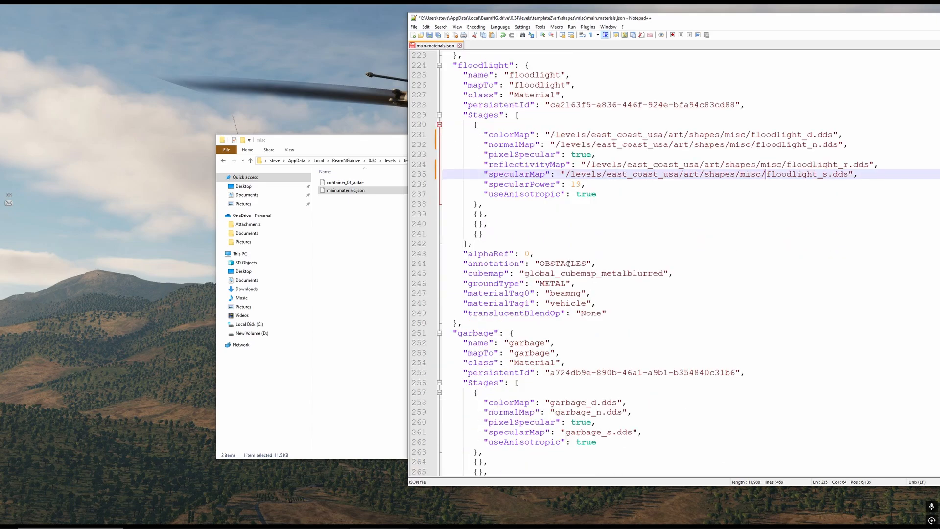
{"action": "scroll", "coordinate": [567, 263], "scroll_direction": "down", "scroll_amount": 2}
{"action": "left_click", "coordinate": [550, 342]}
{"action": "type", "text": "/levels/east_coast_usa/art/shapes/misc/"}
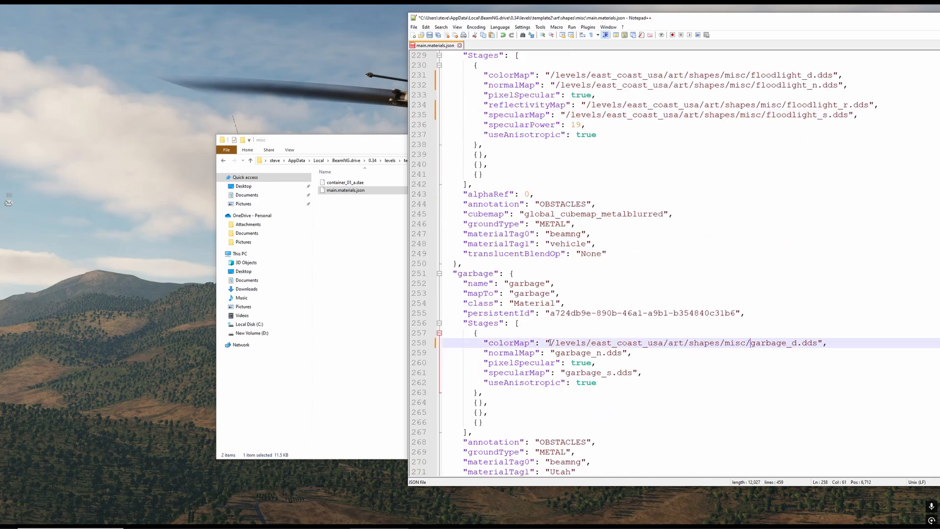
{"action": "left_click", "coordinate": [556, 353]}
{"action": "type", "text": "/levels/east_coast_usa/art/shapes/misc/"}
{"action": "left_click", "coordinate": [563, 373]}
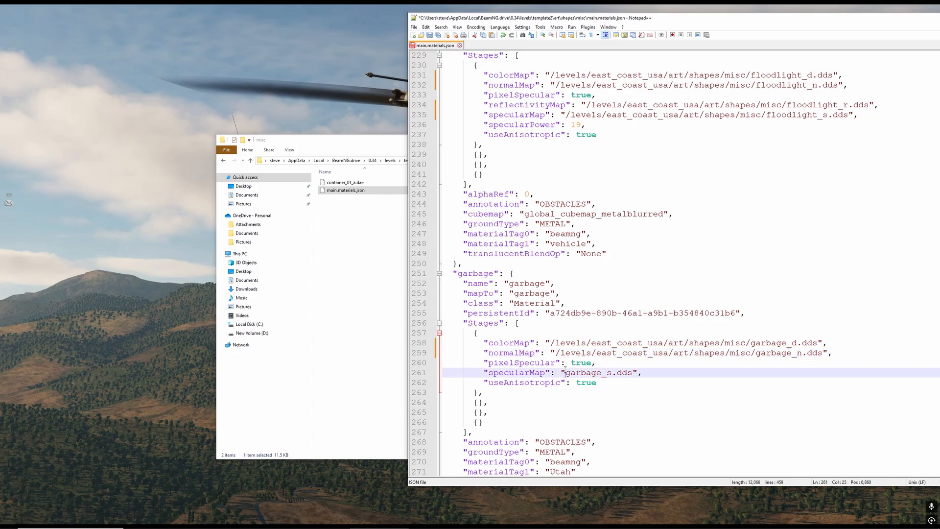
{"action": "type", "text": "/levels/east_coast_usa/art/shapes/misc/"}
{"action": "scroll", "coordinate": [564, 367], "scroll_direction": "down", "scroll_amount": 3}
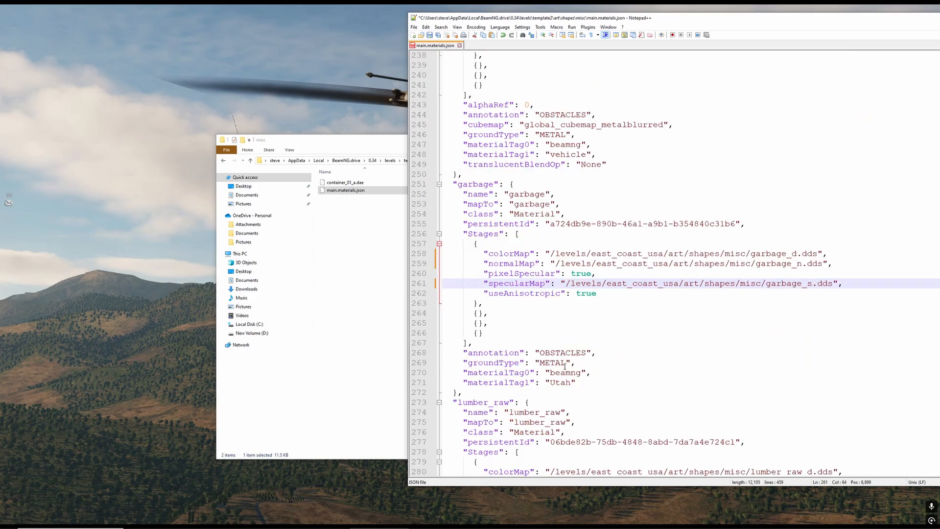
{"action": "scroll", "coordinate": [565, 366], "scroll_direction": "down", "scroll_amount": 2}
{"action": "scroll", "coordinate": [564, 366], "scroll_direction": "down", "scroll_amount": 2}
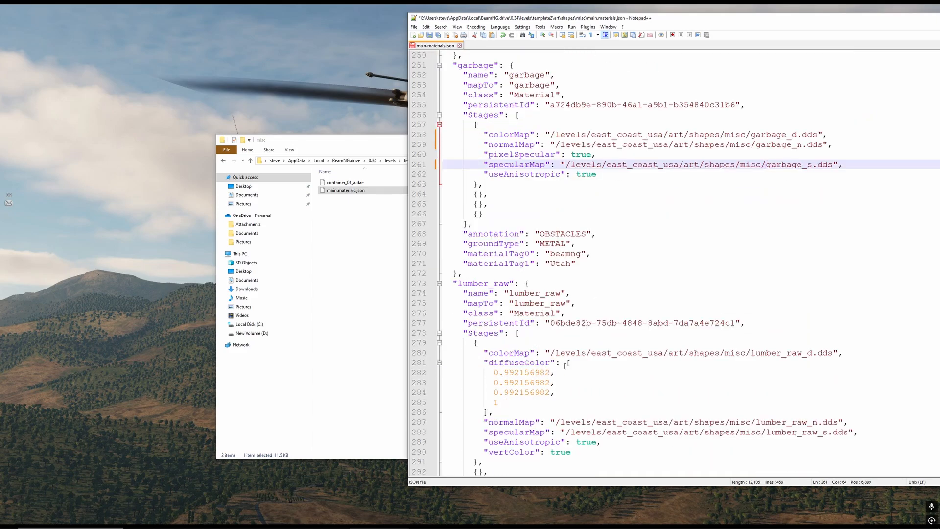
{"action": "key", "text": "ctrl+s"}
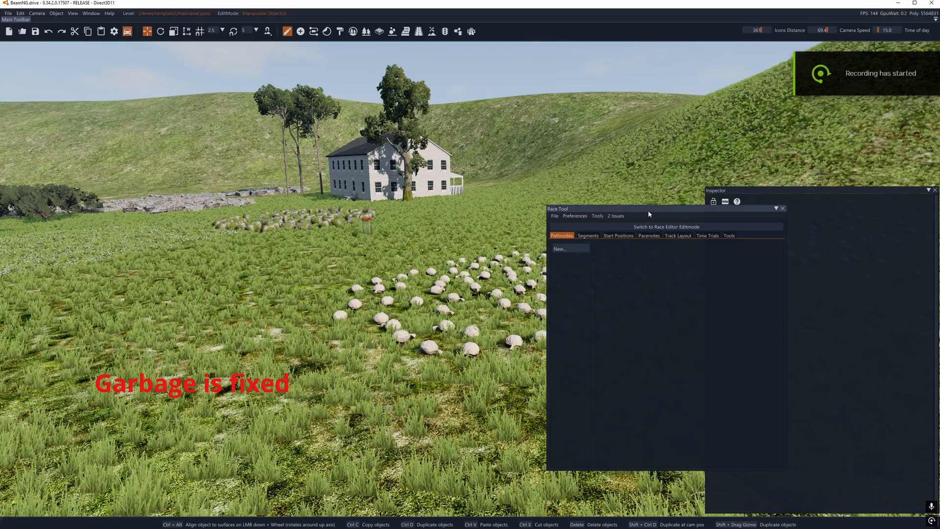
Close the Race Tool window in BeamNG.drive and examine the textures of the garbage bags painted on the grass.
{"action": "left_click", "coordinate": [782, 209]}
{"action": "mouse_move", "coordinate": [637, 216]}
{"action": "right_mouse_down"}
{"action": "mouse_move", "coordinate": [659, 208]}
{"action": "mouse_move", "coordinate": [690, 240]}
{"action": "mouse_move", "coordinate": [739, 240]}
{"action": "mouse_move", "coordinate": [582, 196]}
{"action": "mouse_move", "coordinate": [656, 225]}
{"action": "mouse_move", "coordinate": [754, 223]}
{"action": "mouse_move", "coordinate": [685, 254]}
{"action": "mouse_move", "coordinate": [661, 252]}
{"action": "mouse_move", "coordinate": [619, 208]}
{"action": "mouse_move", "coordinate": [634, 213]}
{"action": "right_mouse_up"}
{"action": "key", "text": "w"}
{"action": "key", "text": "s"}
{"action": "key", "text": "w"}
{"action": "key", "text": "s"}
{"action": "key", "text": "d"}
{"action": "key", "text": "s"}
{"action": "key", "text": "w"}
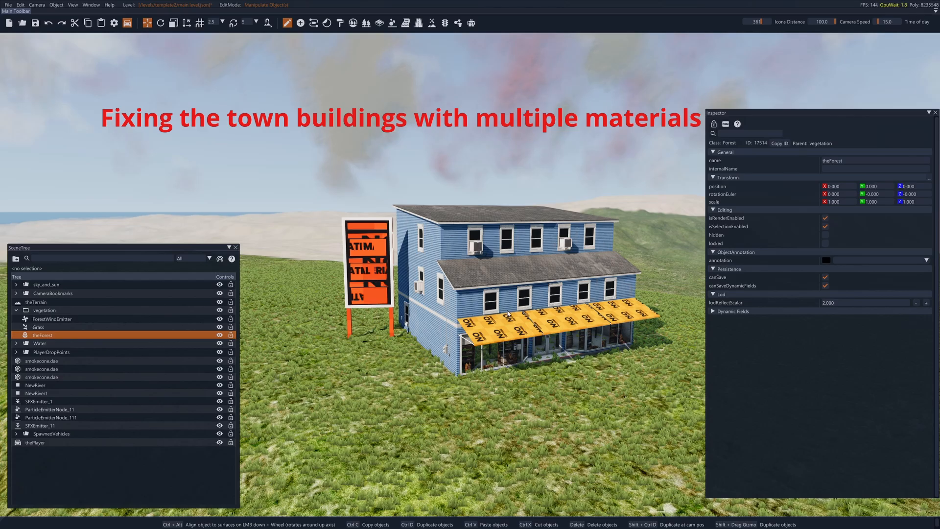
Examine the blue town shop's sign and awning textures, and select Brush4's Element4 to check which forest item it uses.
{"action": "right_click_drag", "start_coordinate": [507, 314], "coordinate": [521, 344]}
{"action": "key", "text": "w"}
{"action": "key", "text": "s"}
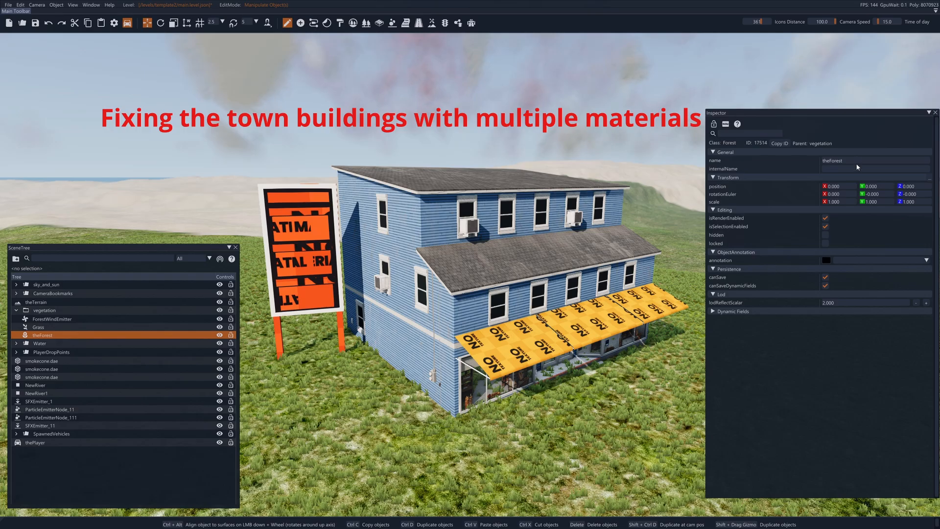
{"action": "key", "text": "d"}
{"action": "mouse_move", "coordinate": [676, 196]}
{"action": "right_mouse_down"}
{"action": "mouse_move", "coordinate": [607, 195]}
{"action": "mouse_move", "coordinate": [685, 184]}
{"action": "mouse_move", "coordinate": [676, 183]}
{"action": "right_mouse_up"}
{"action": "key", "text": "a"}
{"action": "key", "text": "w"}
{"action": "key", "text": "d"}
{"action": "key", "text": "a"}
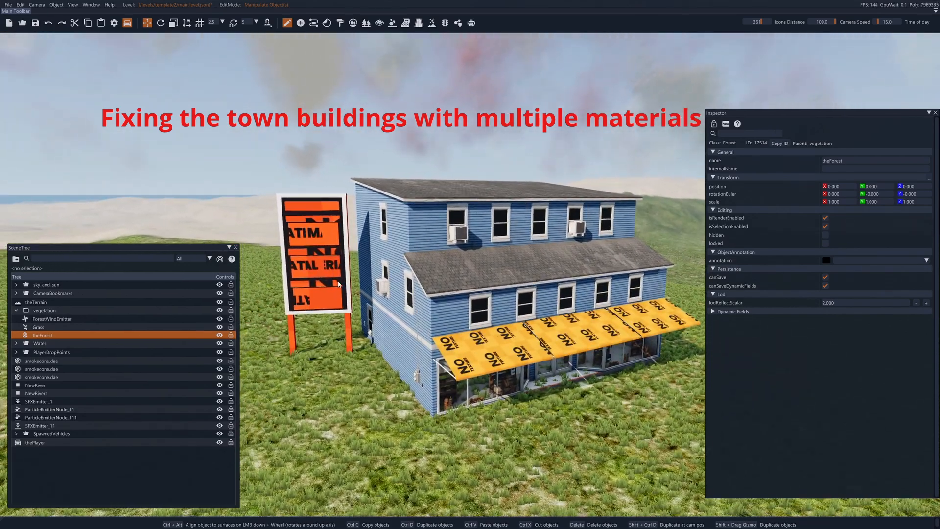
{"action": "right_click_drag", "start_coordinate": [448, 327], "coordinate": [429, 325]}
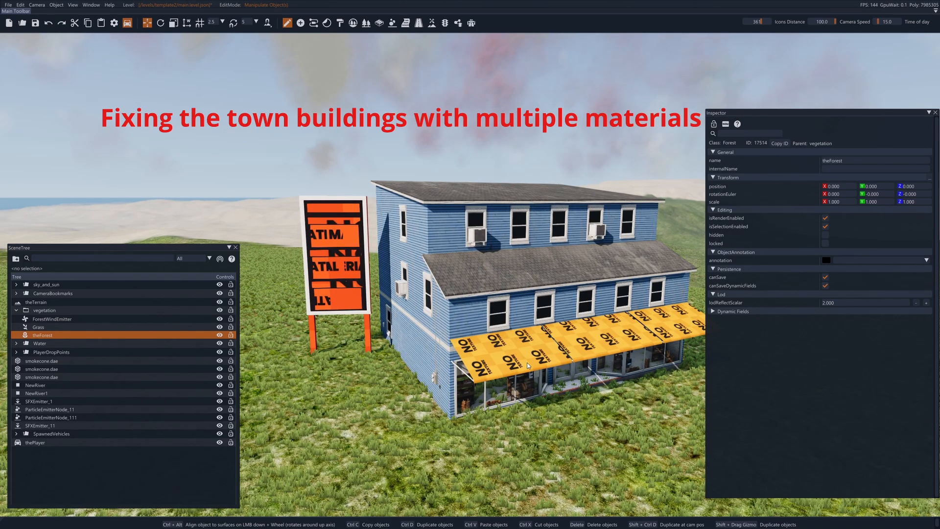
{"action": "right_click_drag", "start_coordinate": [533, 362], "coordinate": [542, 350]}
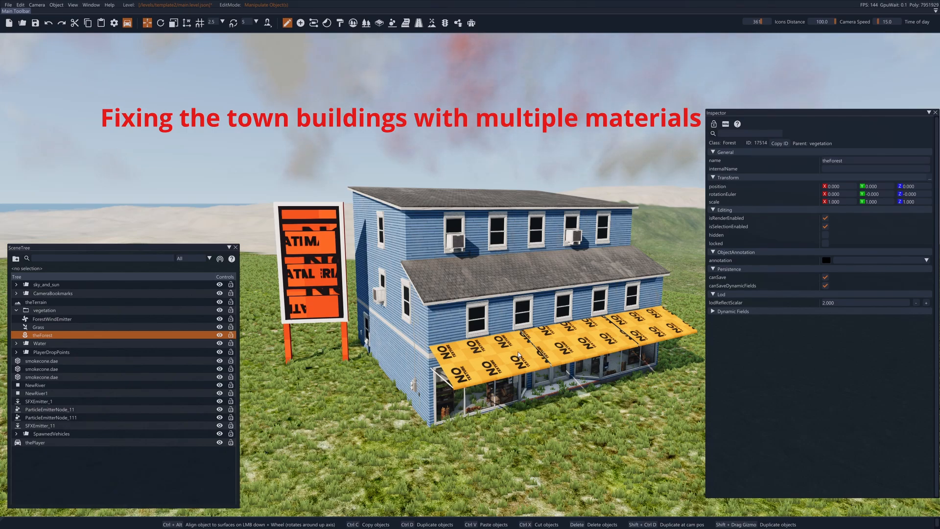
{"action": "right_click_drag", "start_coordinate": [518, 351], "coordinate": [523, 362]}
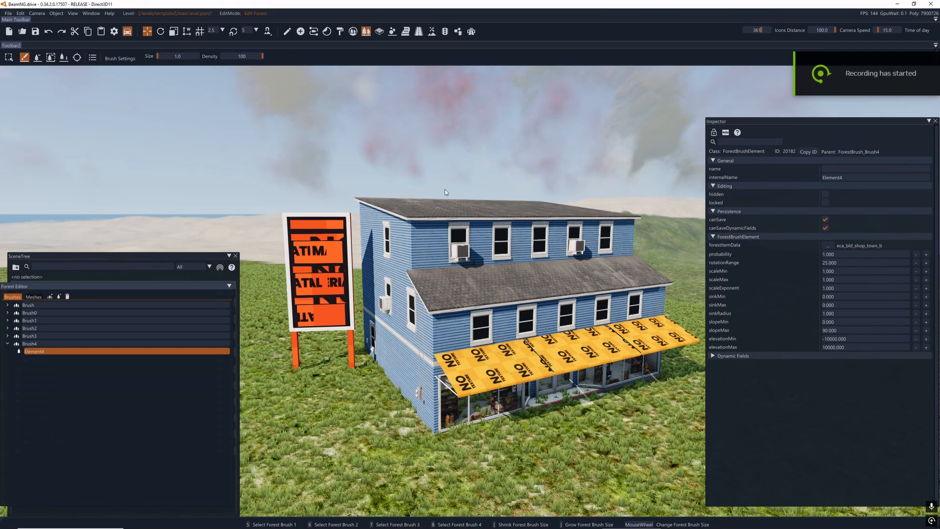
{"action": "left_click", "coordinate": [41, 337]}
{"action": "left_click", "coordinate": [41, 352]}
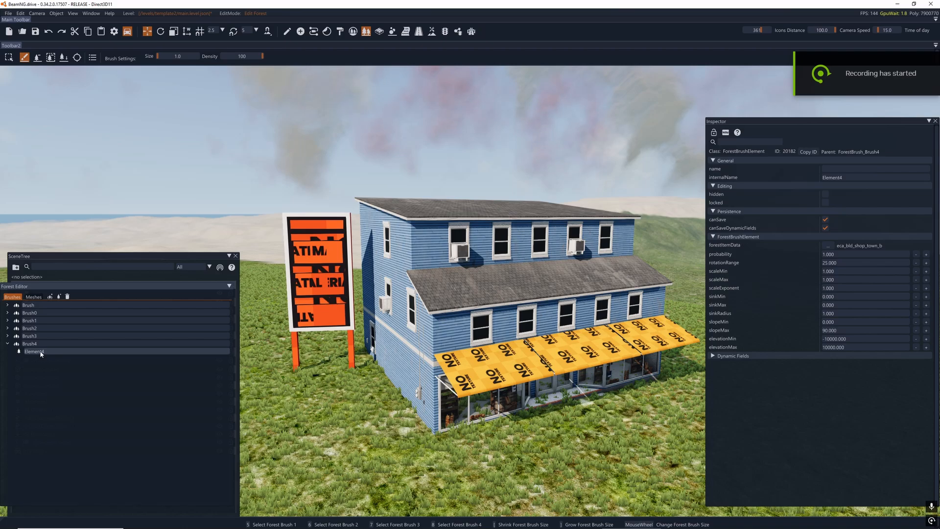
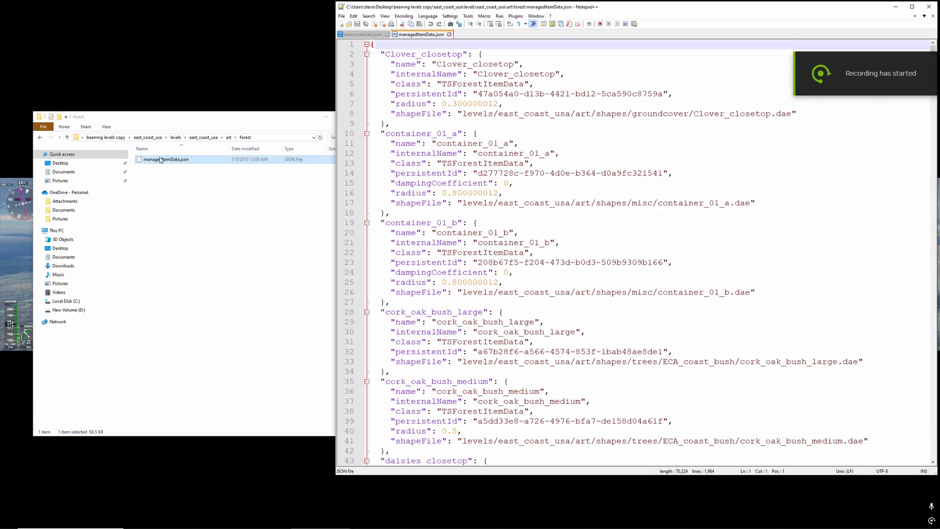
Search east_coast_usa's managedItemData.json for "sign" and highlight the shapeFile path of eca_bld_gastation_sign.
{"action": "left_click", "coordinate": [632, 243]}
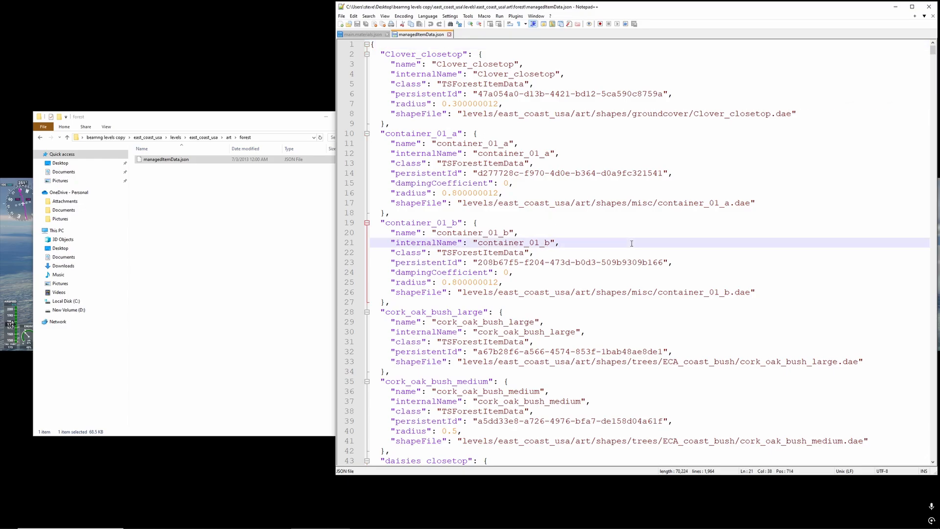
{"action": "key", "text": "ctrl+f"}
{"action": "type", "text": "sign"}
{"action": "key", "text": "Return"}
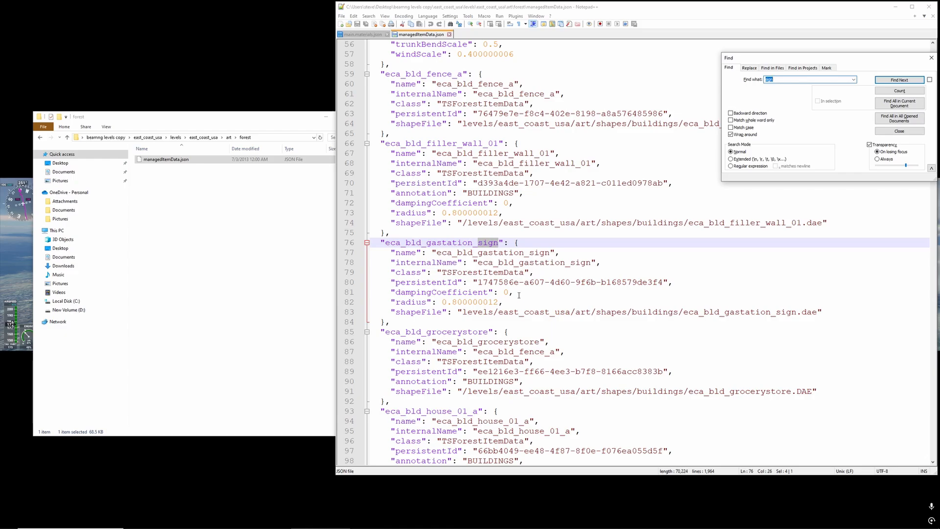
{"action": "left_click_drag", "start_coordinate": [470, 313], "coordinate": [819, 312]}
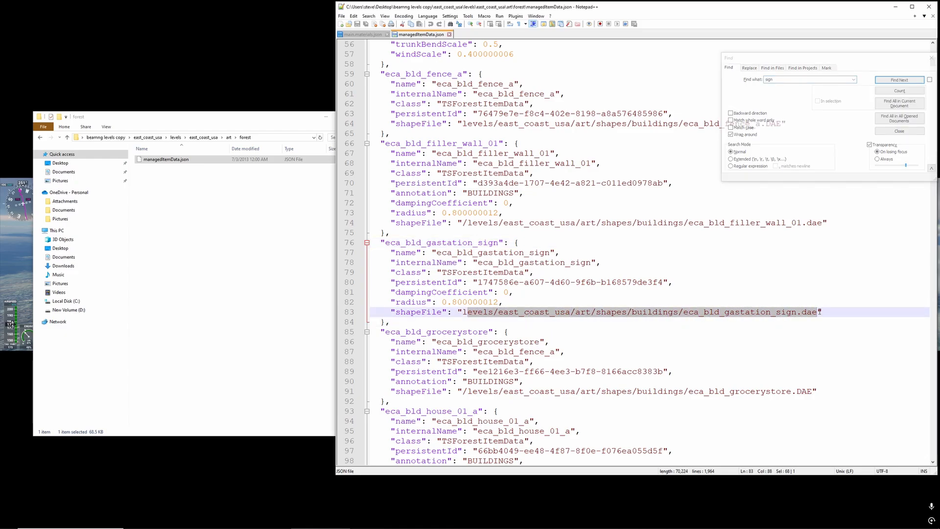
Go to east_coast_usa's art/shapes/buildings folder in File Explorer and search it for "sign".
{"action": "key", "text": "alt+F9"}
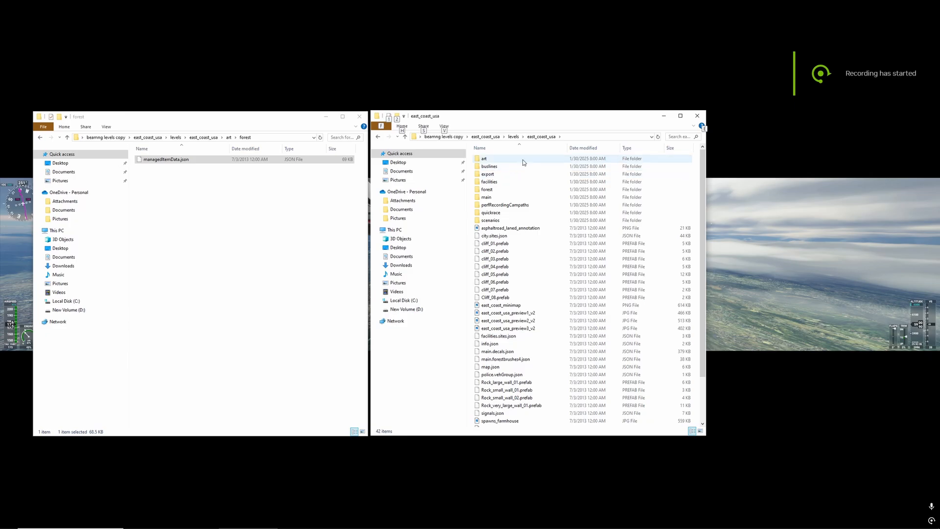
{"action": "double_click", "coordinate": [510, 159]}
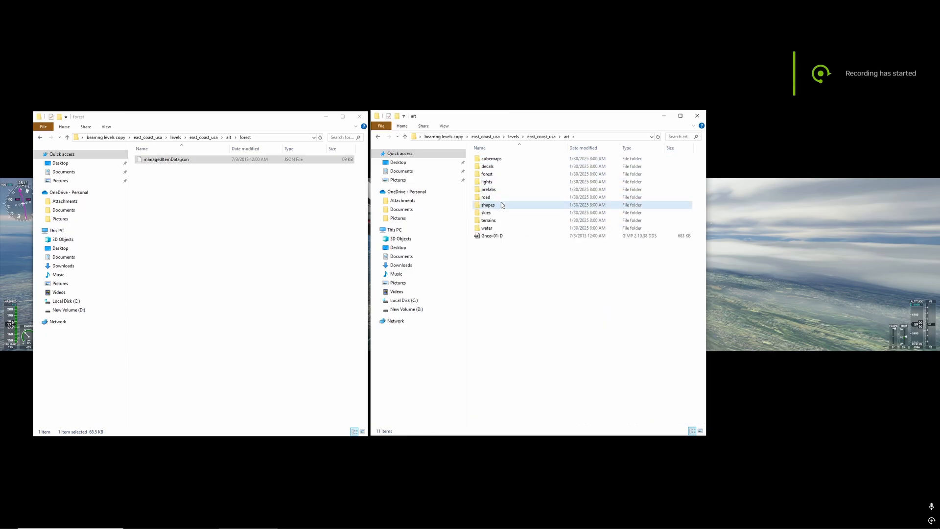
{"action": "double_click", "coordinate": [502, 205]}
{"action": "double_click", "coordinate": [487, 158]}
{"action": "left_click", "coordinate": [491, 220]}
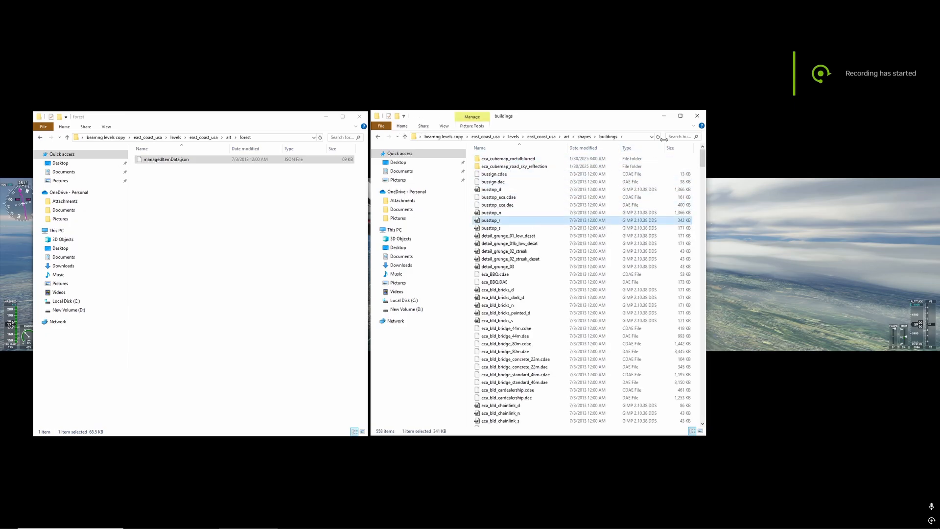
{"action": "left_click", "coordinate": [679, 136]}
{"action": "type", "text": "sign"}
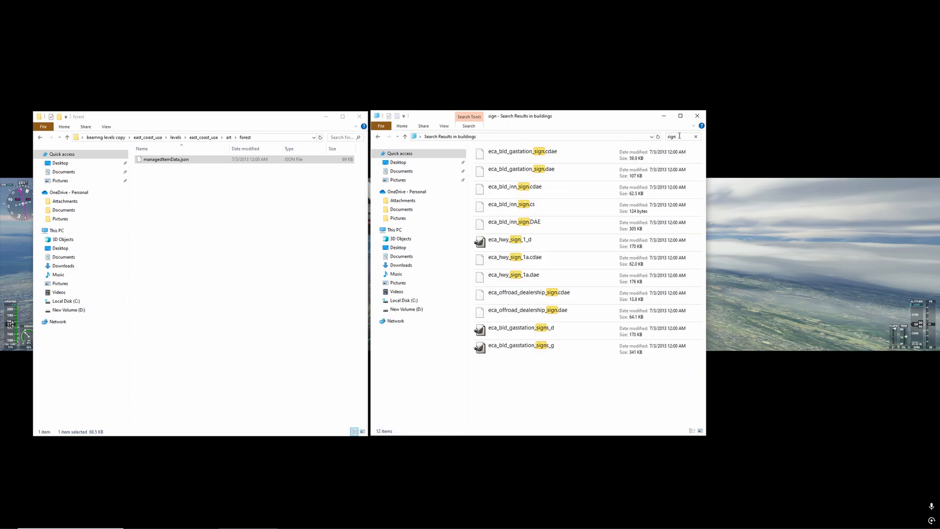
Open eca_bld_gastation_sign.dae in Notepad++ and examine the material names in its instance_material entries.
{"action": "left_click", "coordinate": [544, 175]}
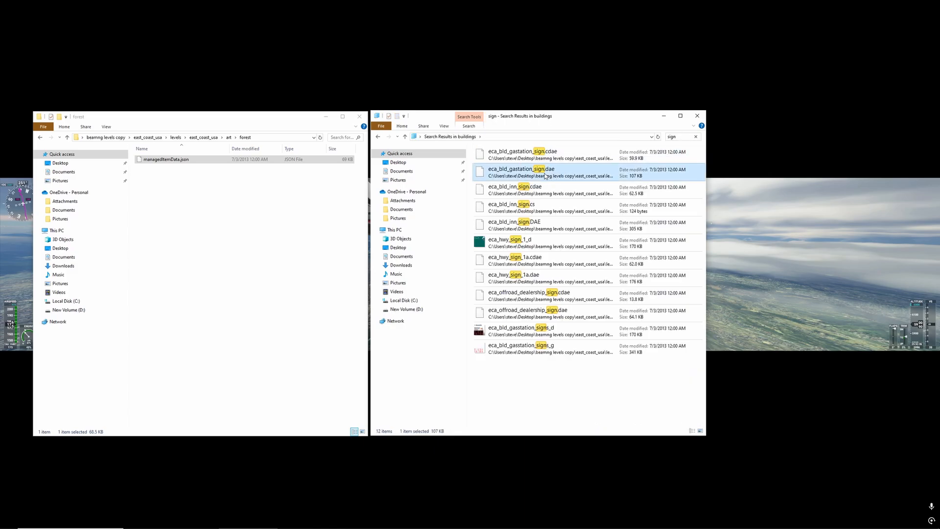
{"action": "right_click", "coordinate": [545, 175]}
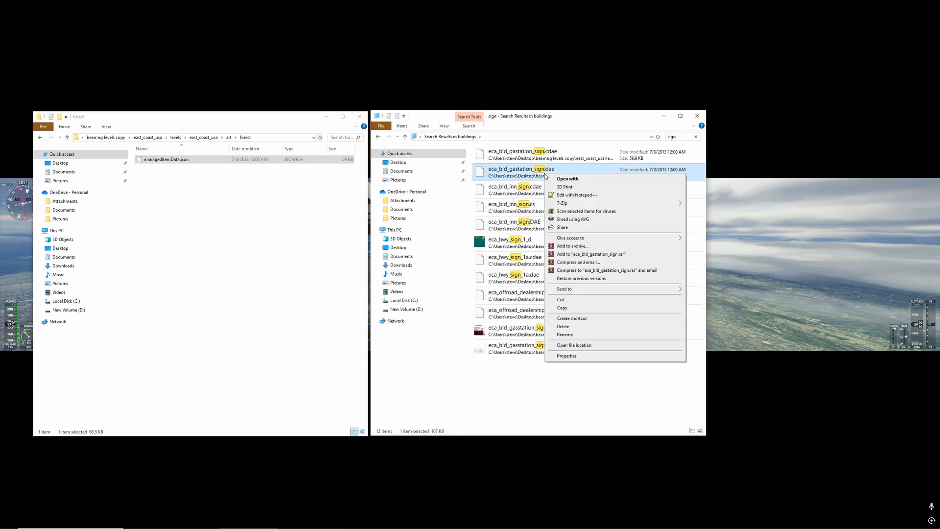
{"action": "left_click", "coordinate": [582, 195]}
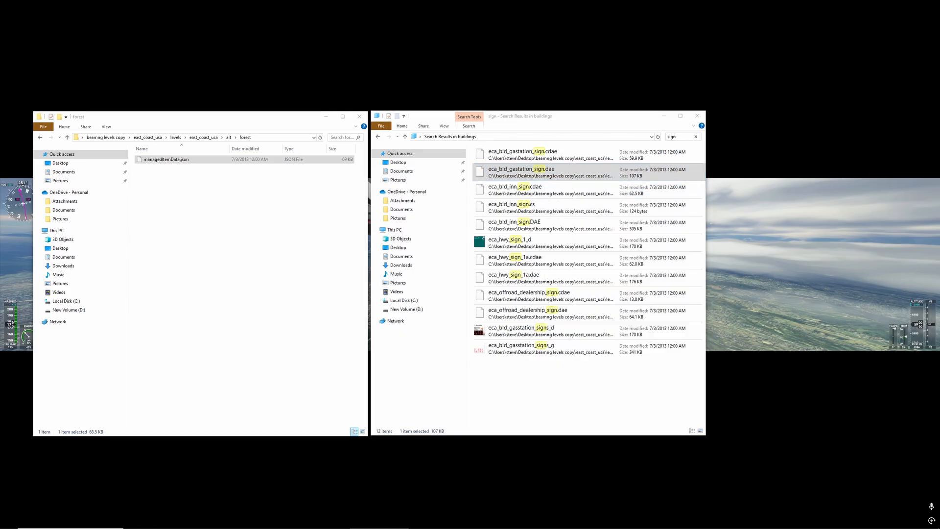
{"action": "scroll", "coordinate": [599, 357], "scroll_direction": "down", "scroll_amount": 20}
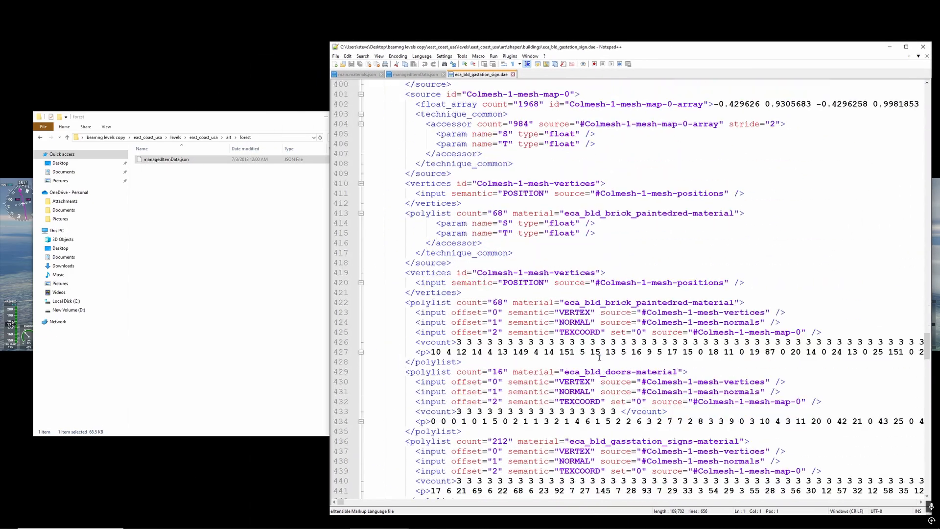
{"action": "scroll", "coordinate": [599, 358], "scroll_direction": "down", "scroll_amount": 20}
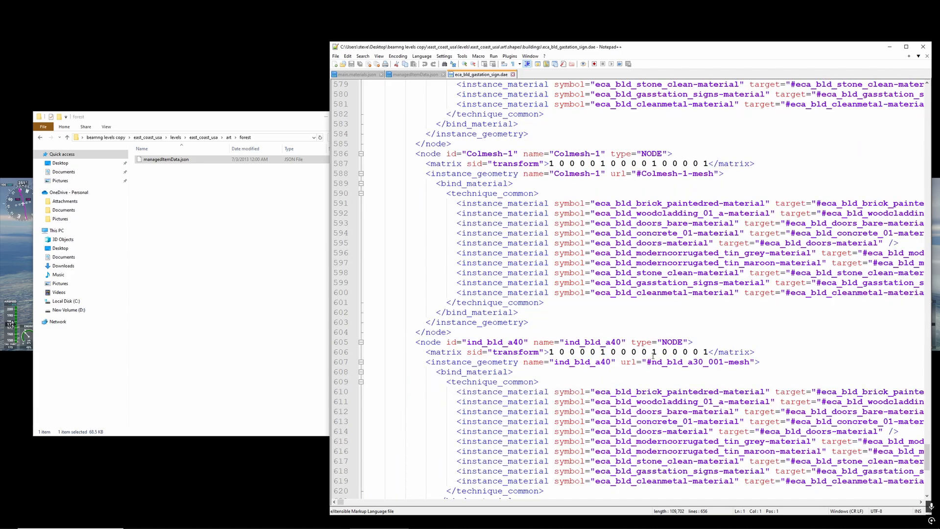
{"action": "scroll", "coordinate": [653, 356], "scroll_direction": "down", "scroll_amount": 2}
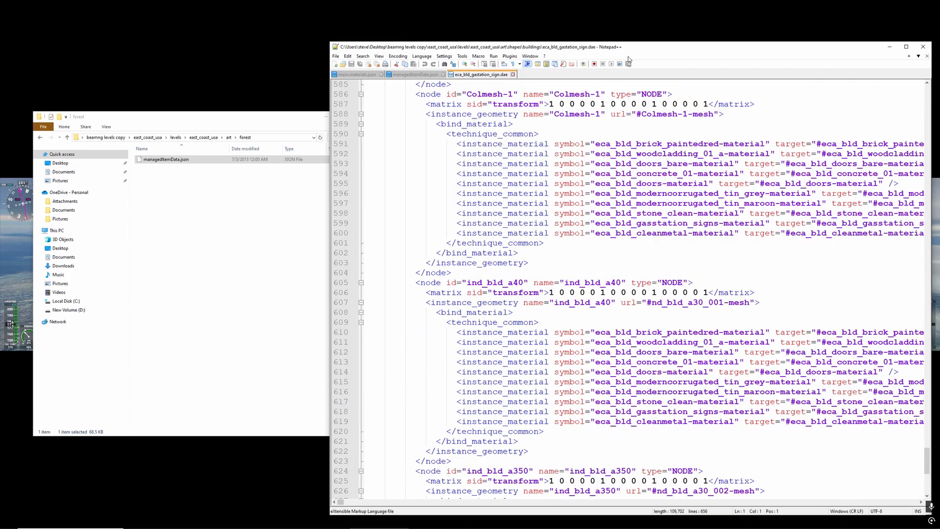
Highlight the eca_bld_brick_paintedred and eca_bld_woodcladding_01 material names in the ind_bld_a40 and ind_bld_a350 nodes of the .dae file.
{"action": "double_click", "coordinate": [645, 47]}
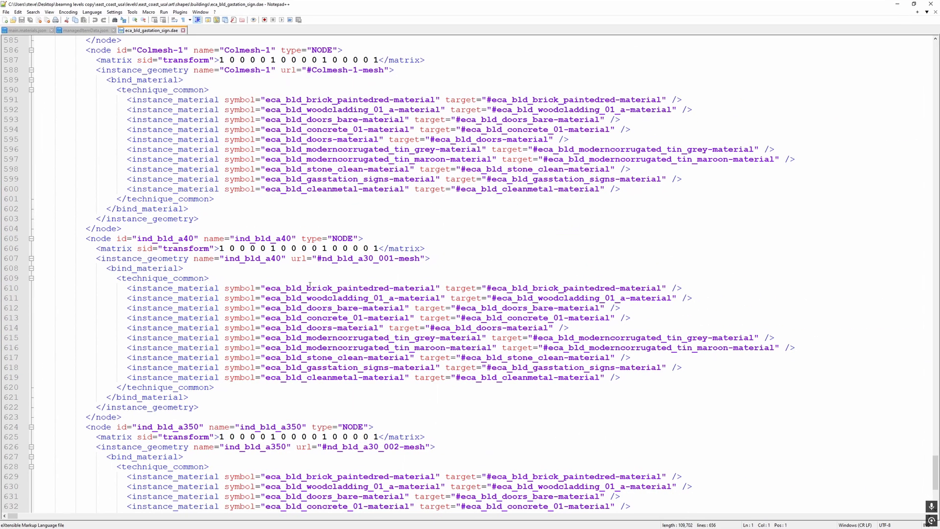
{"action": "double_click", "coordinate": [290, 289]}
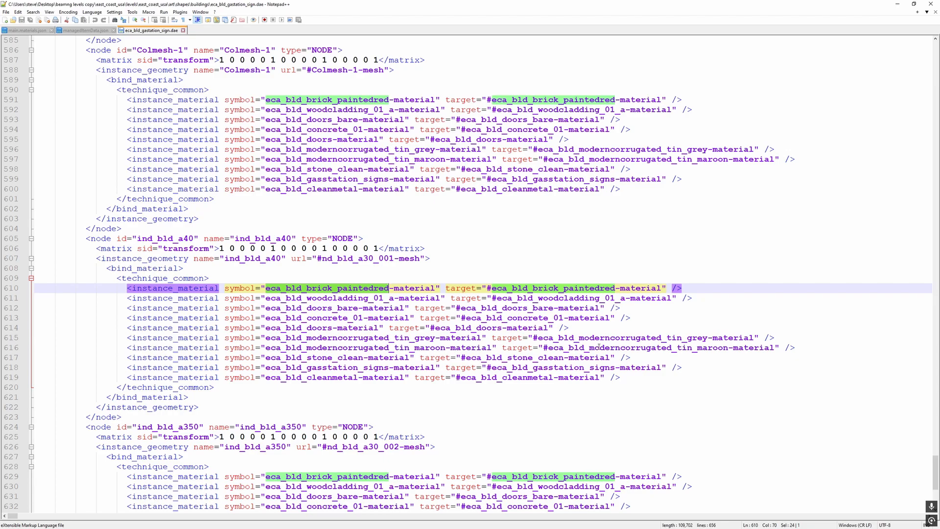
{"action": "scroll", "coordinate": [492, 359], "scroll_direction": "down", "scroll_amount": 8}
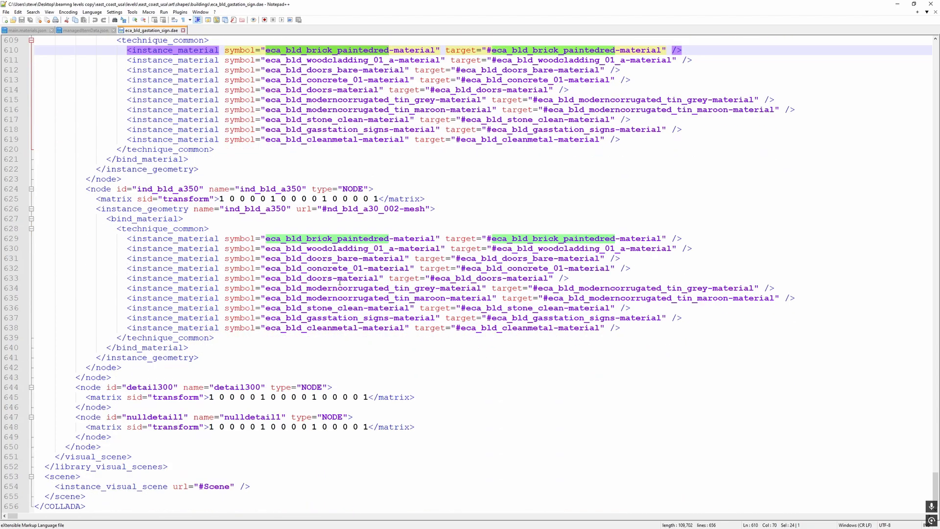
{"action": "scroll", "coordinate": [340, 283], "scroll_direction": "up", "scroll_amount": 1}
{"action": "double_click", "coordinate": [336, 288]}
{"action": "double_click", "coordinate": [318, 270]}
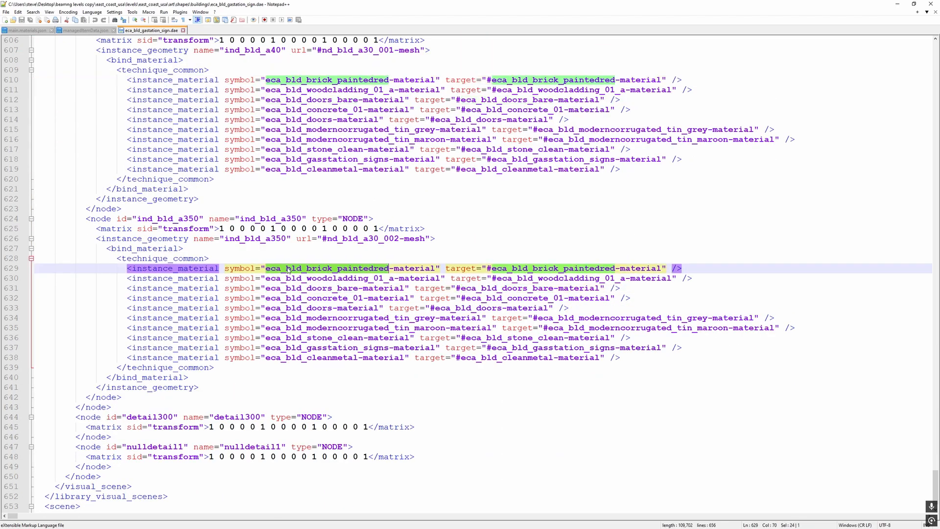
{"action": "left_click", "coordinate": [274, 268]}
{"action": "mouse_move", "coordinate": [265, 269]}
{"action": "left_mouse_down"}
{"action": "mouse_move", "coordinate": [338, 303]}
{"action": "mouse_move", "coordinate": [347, 269]}
{"action": "mouse_move", "coordinate": [387, 265]}
{"action": "mouse_move", "coordinate": [264, 269]}
{"action": "left_mouse_up"}
{"action": "left_click", "coordinate": [391, 267]}
{"action": "left_click_drag", "start_coordinate": [381, 278], "coordinate": [267, 279]}
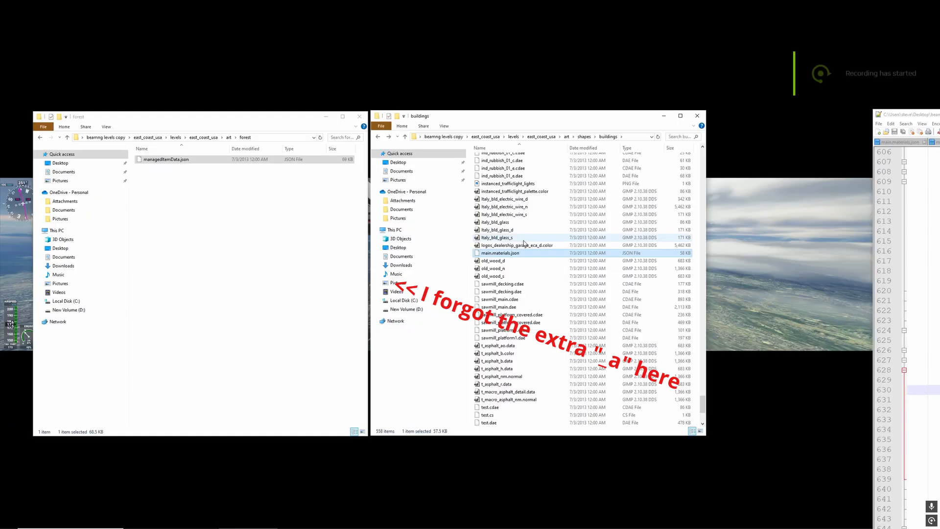
Copy main.materials.json from east_coast_usa's art/shapes/buildings folder and return the other File Explorer window to the levels folder.
{"action": "right_click", "coordinate": [512, 254]}
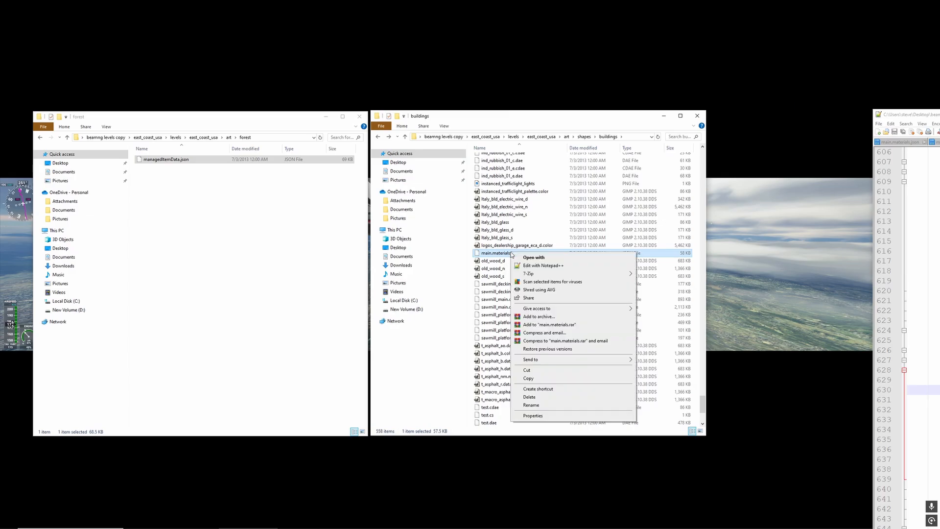
{"action": "left_click", "coordinate": [536, 380]}
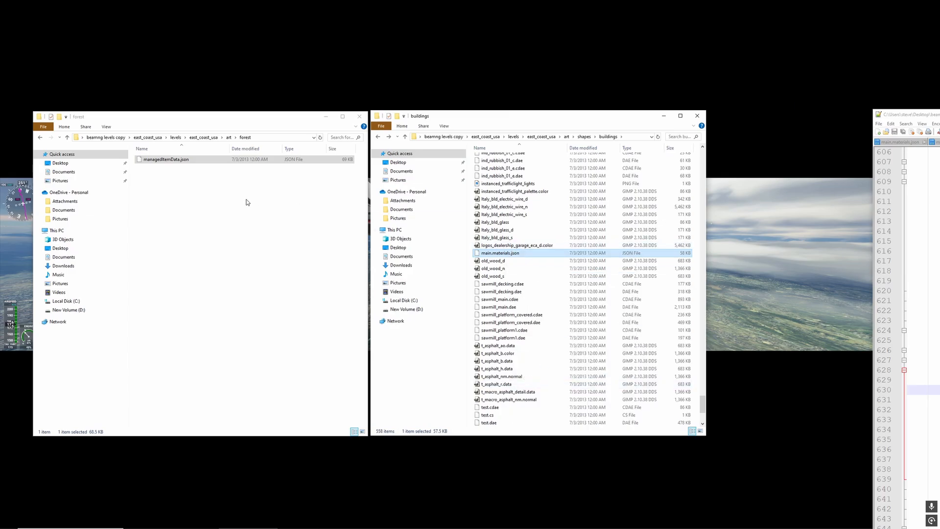
{"action": "key", "text": "alt+Left"}
{"action": "key", "text": "alt+Left"}
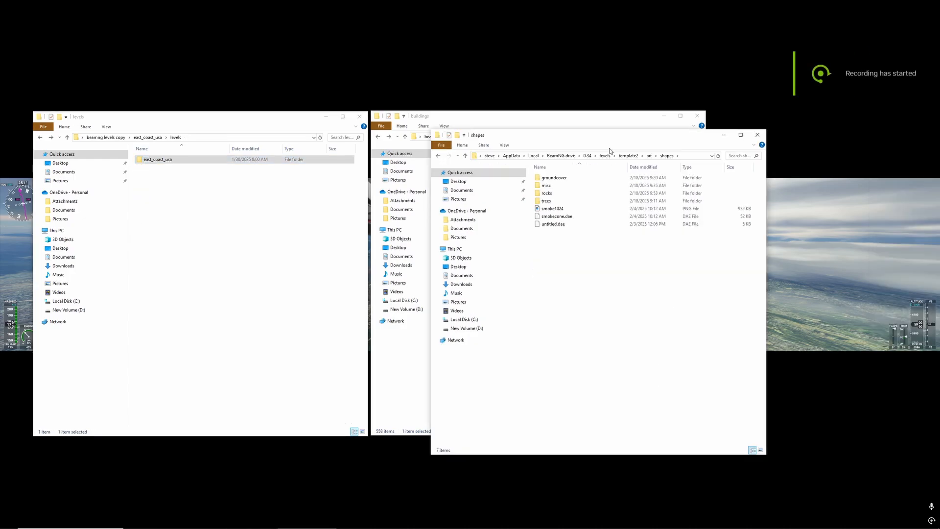
Create a folder named buildings in template2's art/shapes folder.
{"action": "right_click", "coordinate": [586, 273]}
{"action": "mouse_move", "coordinate": [602, 352]}
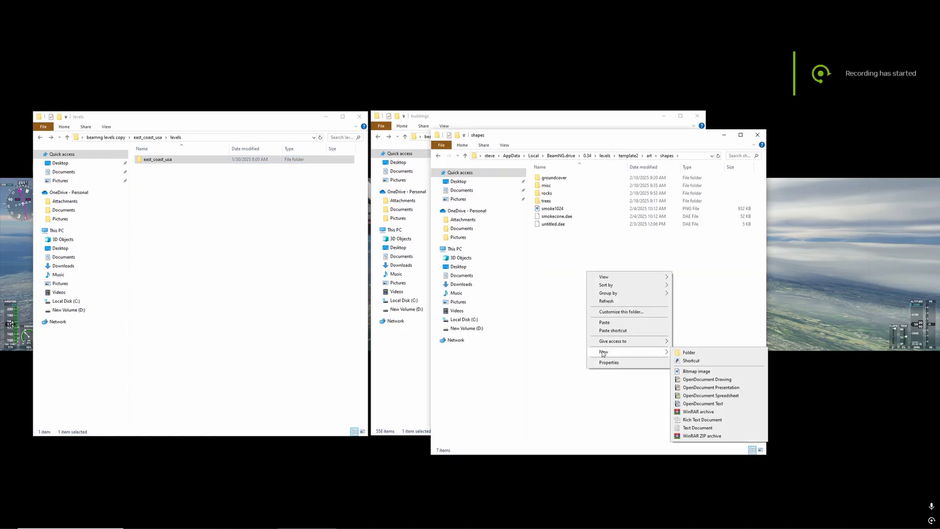
{"action": "left_click", "coordinate": [689, 352]}
{"action": "type", "text": "b"}
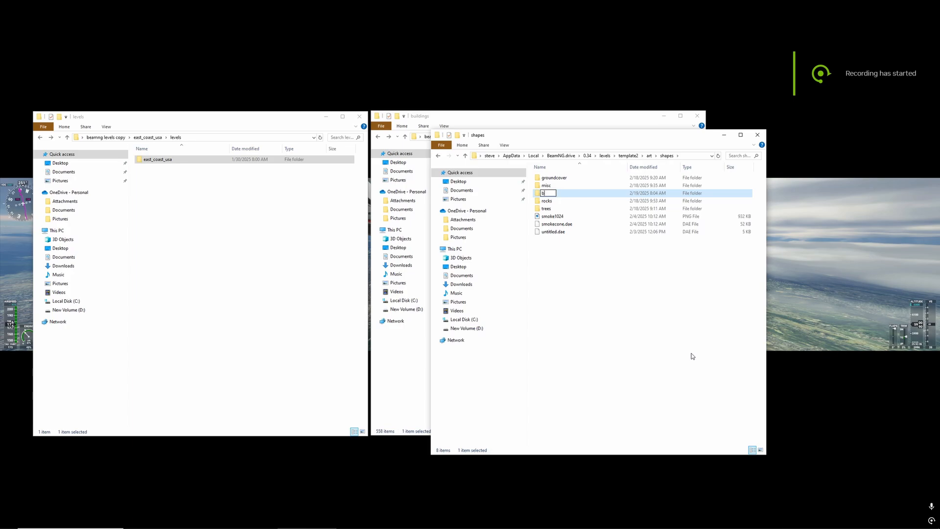
{"action": "type", "text": "uildings"}
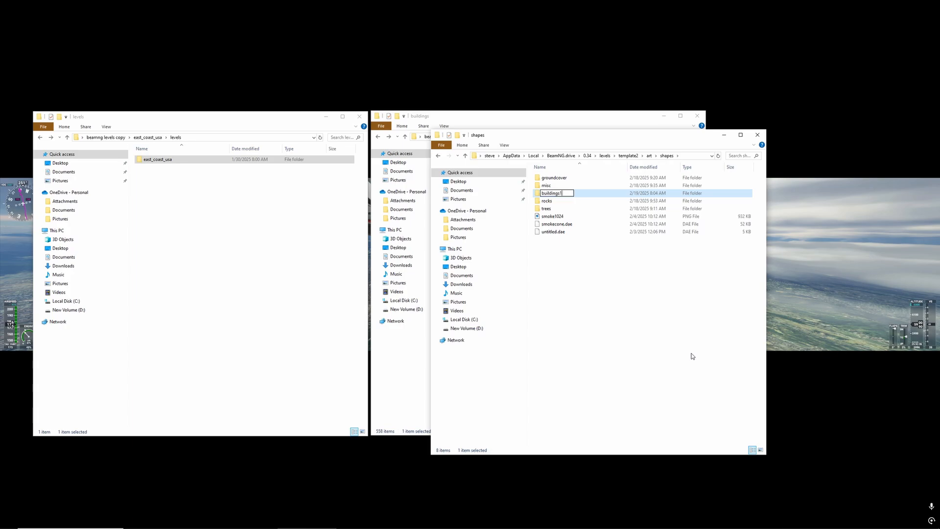
{"action": "key", "text": "Return"}
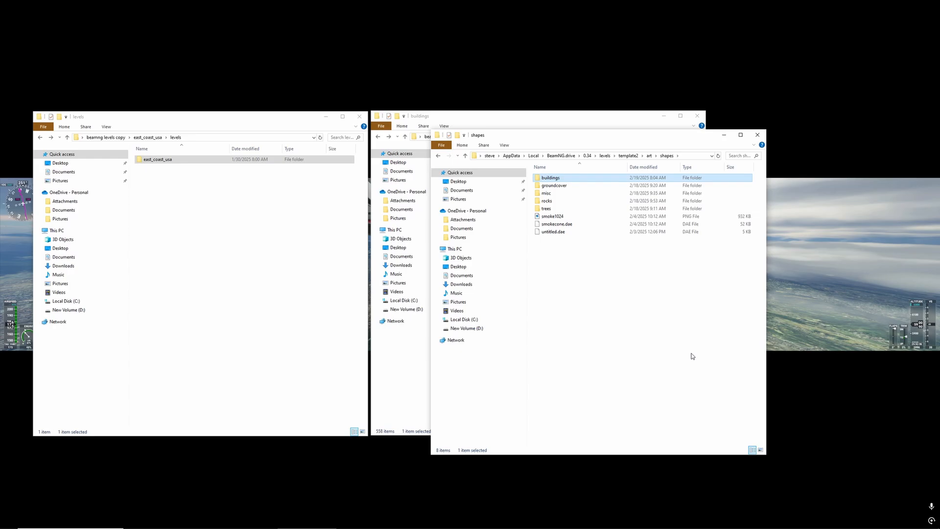
Paste the copied main.materials.json into template2's new buildings folder and look over the files there.
{"action": "double_click", "coordinate": [583, 179]}
{"action": "right_click", "coordinate": [574, 201]}
{"action": "left_click", "coordinate": [604, 250]}
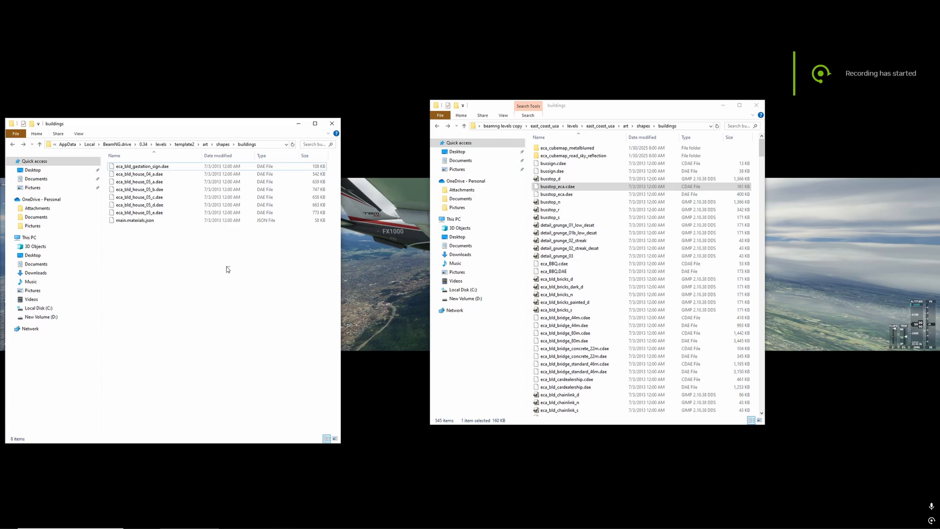
{"action": "left_click_drag", "start_coordinate": [230, 267], "coordinate": [157, 167]}
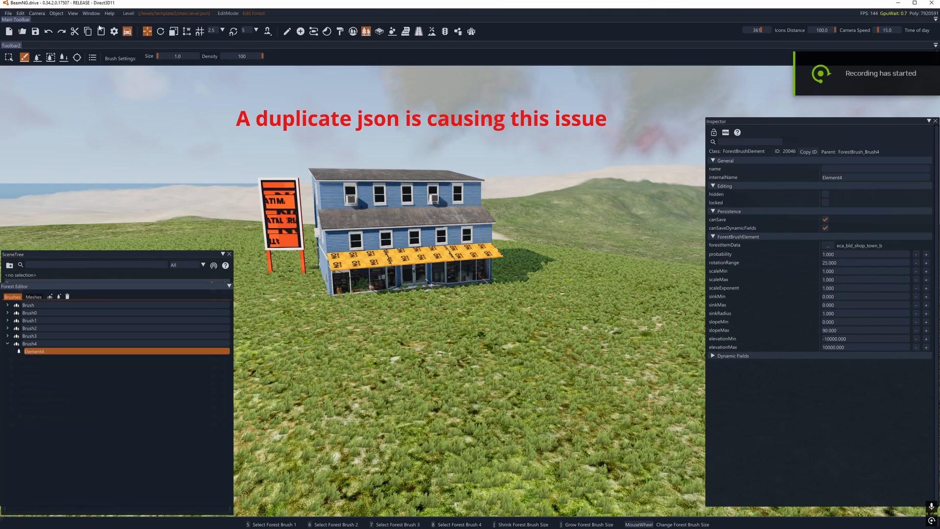
Open the Asset Browser in BeamNG.drive's world editor and go to template2's art/shapes/buildings folder.
{"action": "left_click", "coordinate": [88, 15]}
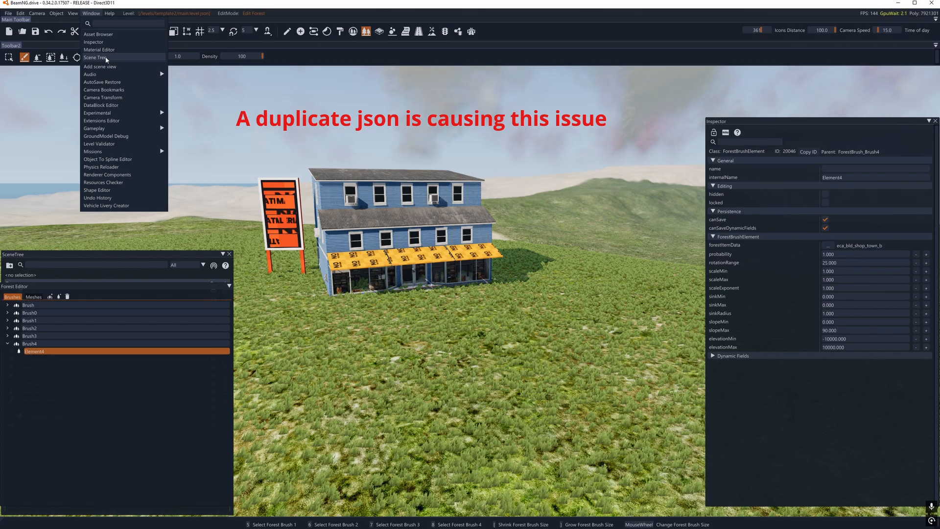
{"action": "left_click", "coordinate": [104, 34]}
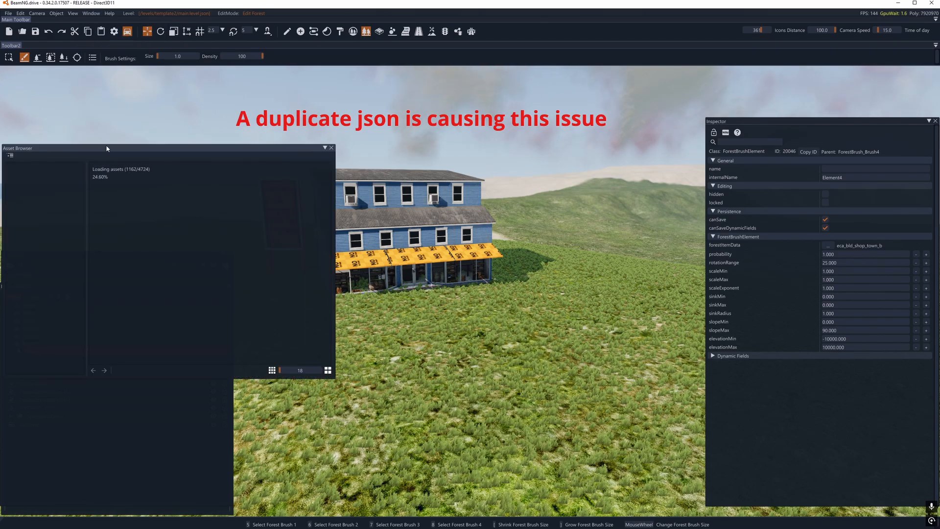
{"action": "left_click_drag", "start_coordinate": [106, 147], "coordinate": [105, 136]}
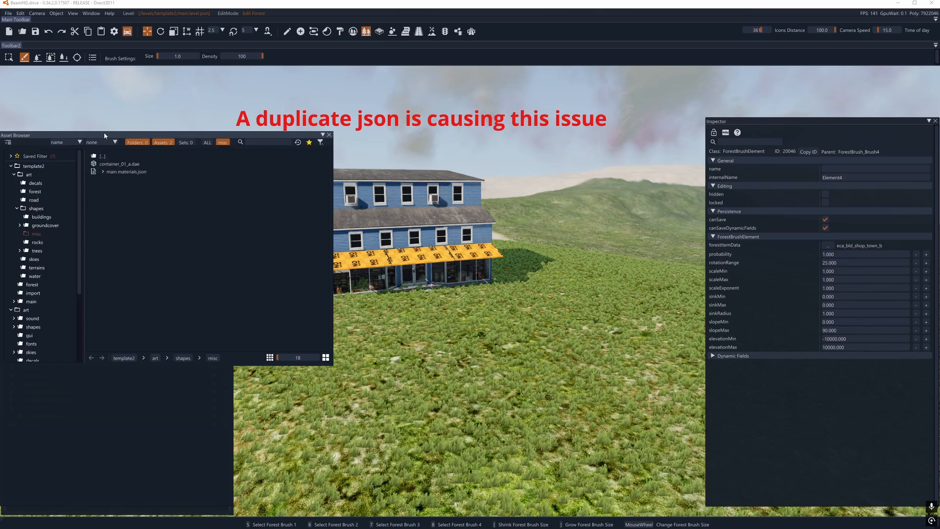
{"action": "scroll", "coordinate": [34, 214], "scroll_direction": "up", "scroll_amount": 4}
{"action": "left_click", "coordinate": [34, 215]}
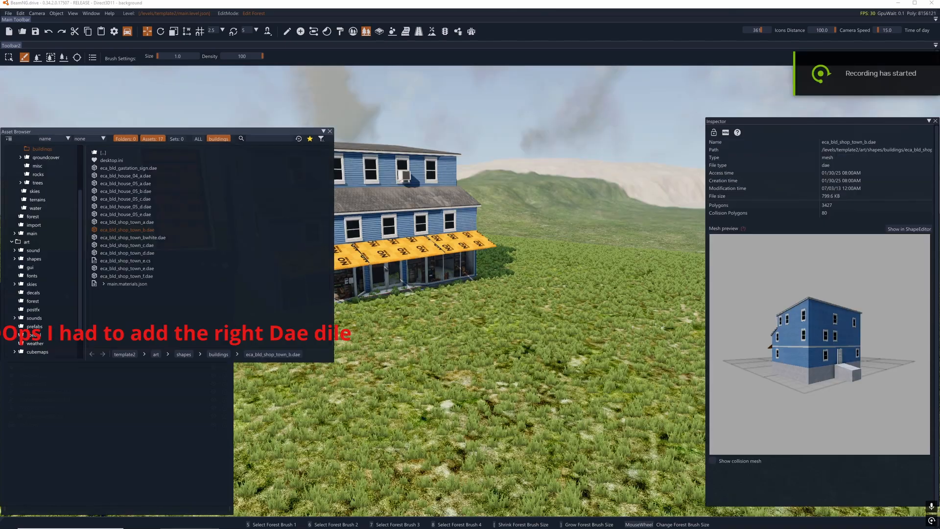
Preview eca_bld_shop_town_b.dae and place it on the grass beside the existing blue shop, keeping the new object selected.
{"action": "mouse_move", "coordinate": [136, 238]}
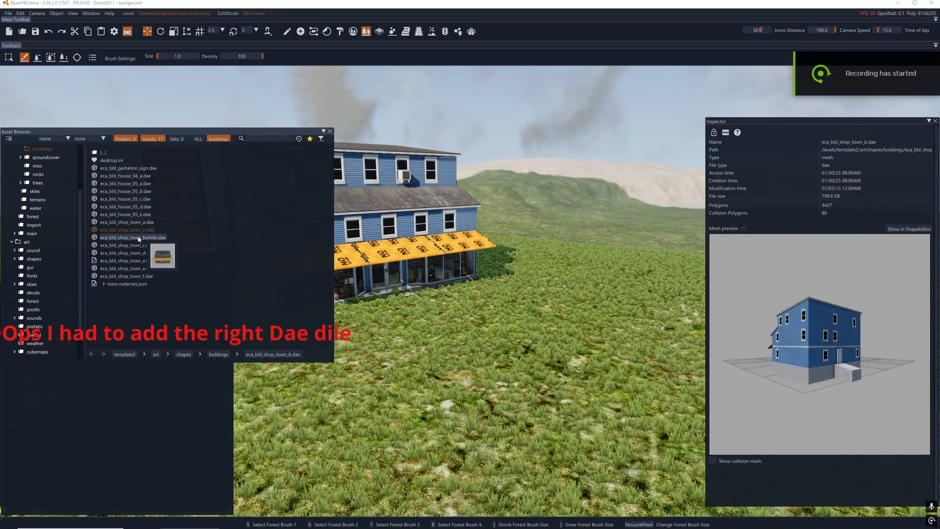
{"action": "left_click", "coordinate": [131, 229]}
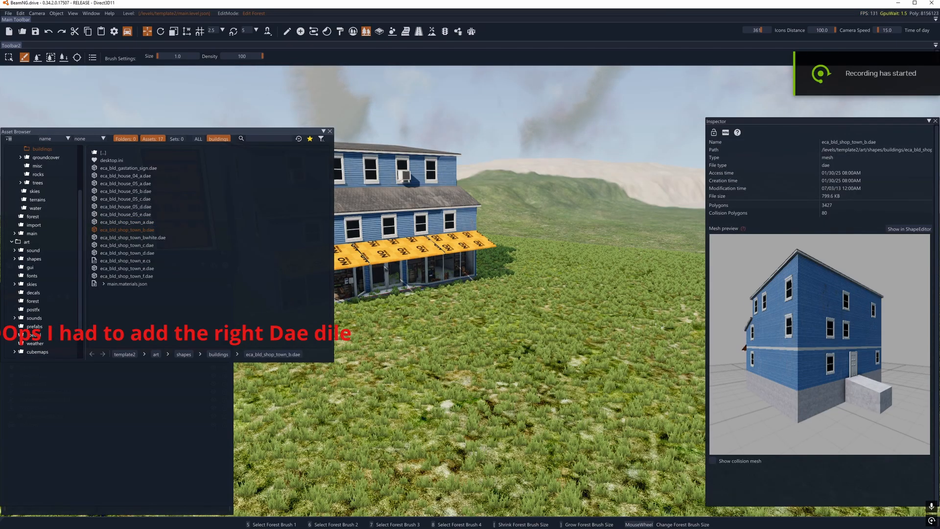
{"action": "mouse_move", "coordinate": [131, 235]}
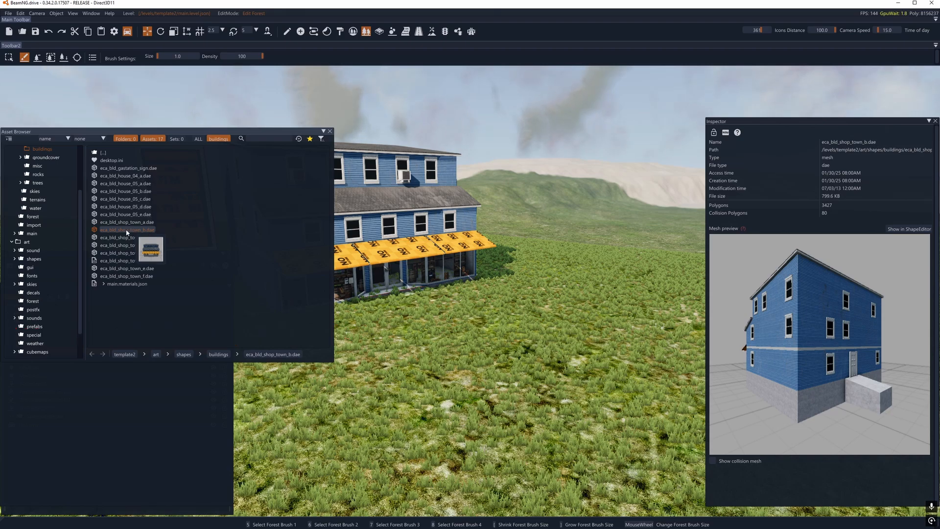
{"action": "left_click_drag", "start_coordinate": [127, 232], "coordinate": [610, 321]}
{"action": "key", "text": "s"}
{"action": "right_click_drag", "start_coordinate": [611, 321], "coordinate": [563, 316]}
{"action": "key", "text": "w"}
{"action": "key", "text": "2"}
{"action": "left_click_drag", "start_coordinate": [607, 327], "coordinate": [558, 329]}
{"action": "key", "text": "1"}
{"action": "left_click_drag", "start_coordinate": [844, 122], "coordinate": [837, 118]}
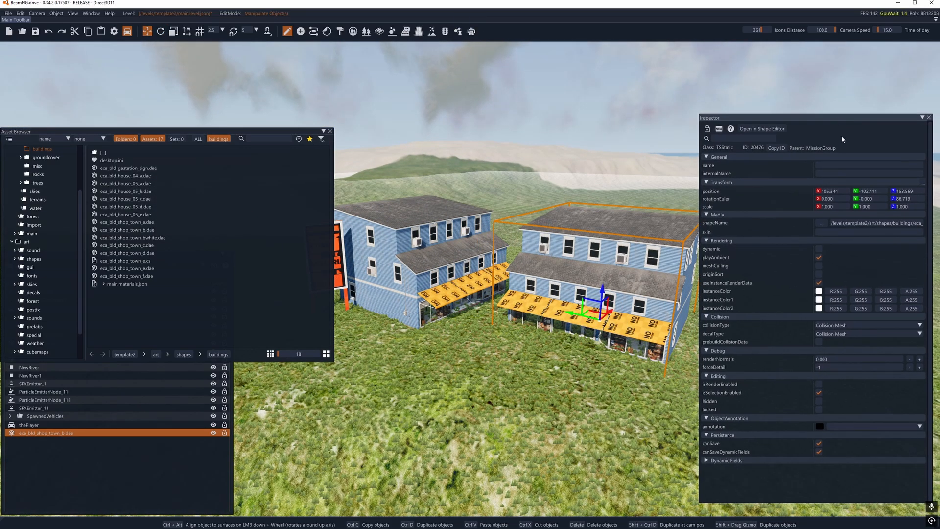
Open the placed shop building in the Shape Editor and list its materials.
{"action": "right_click_drag", "start_coordinate": [637, 196], "coordinate": [666, 208]}
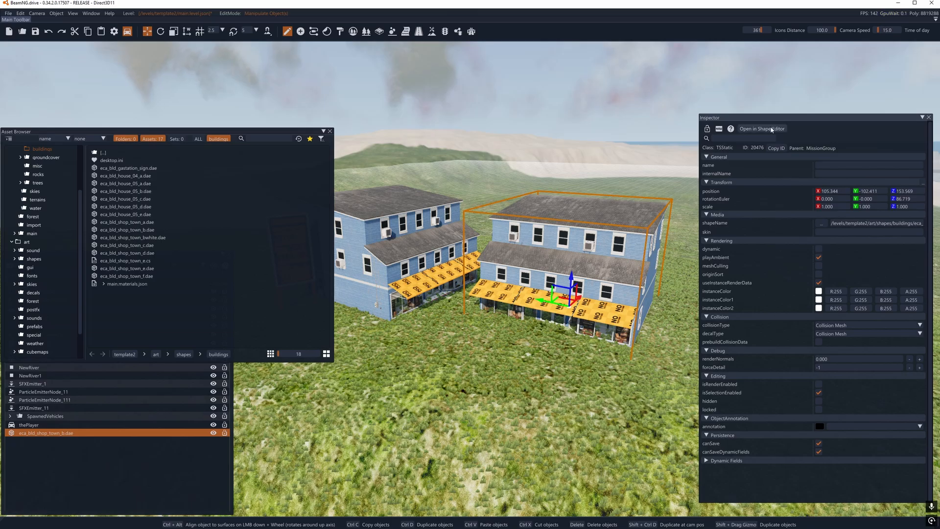
{"action": "left_click", "coordinate": [771, 129]}
{"action": "left_click_drag", "start_coordinate": [391, 302], "coordinate": [440, 399]}
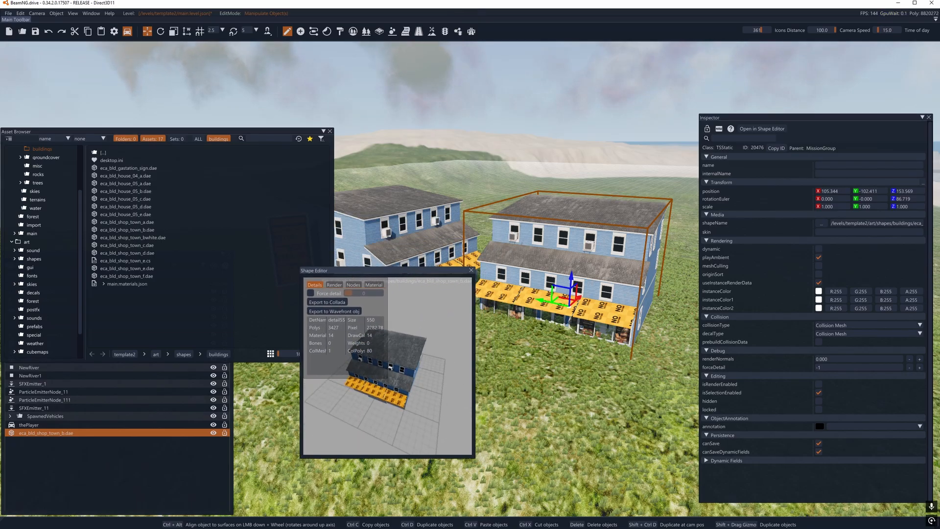
{"action": "key", "text": "w"}
{"action": "right_click_drag", "start_coordinate": [519, 313], "coordinate": [507, 332]}
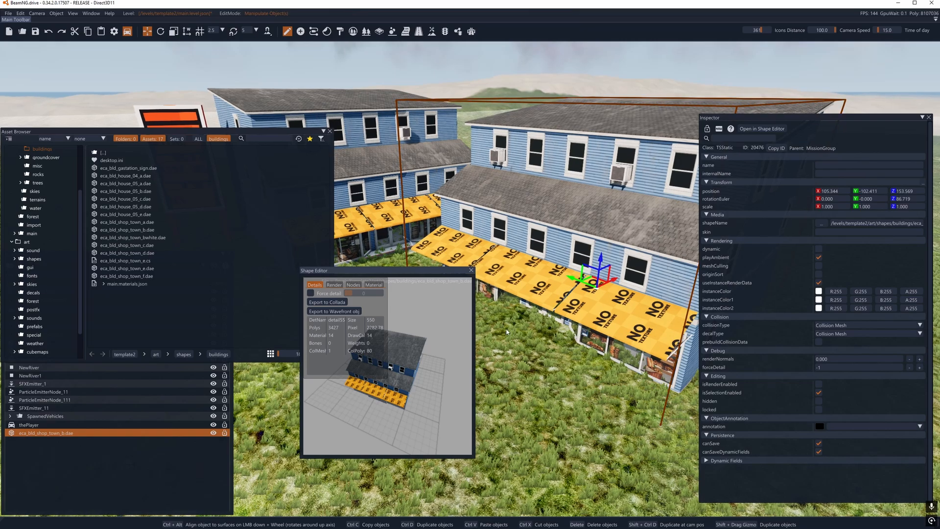
{"action": "left_click", "coordinate": [373, 284]}
{"action": "left_click_drag", "start_coordinate": [357, 275], "coordinate": [287, 277]}
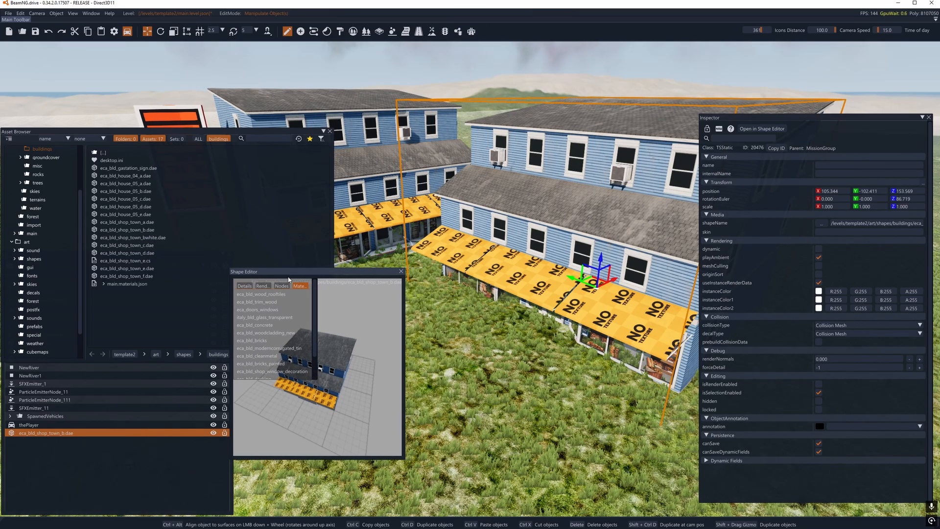
Open the eca_bld_moderncorrugated_tin material in the Material Editor and move the editor clear of the Shape Editor.
{"action": "left_click", "coordinate": [259, 348]}
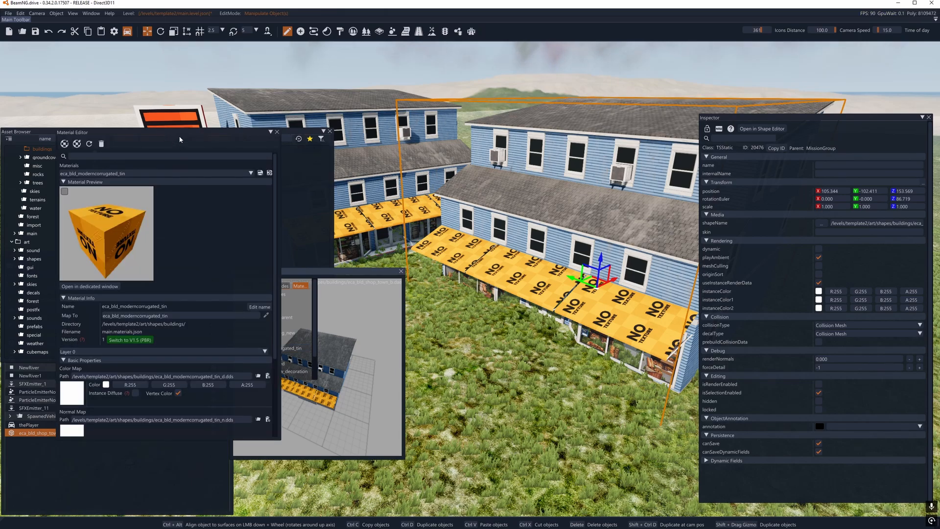
{"action": "left_click", "coordinate": [178, 136]}
{"action": "left_click_drag", "start_coordinate": [155, 133], "coordinate": [99, 45]}
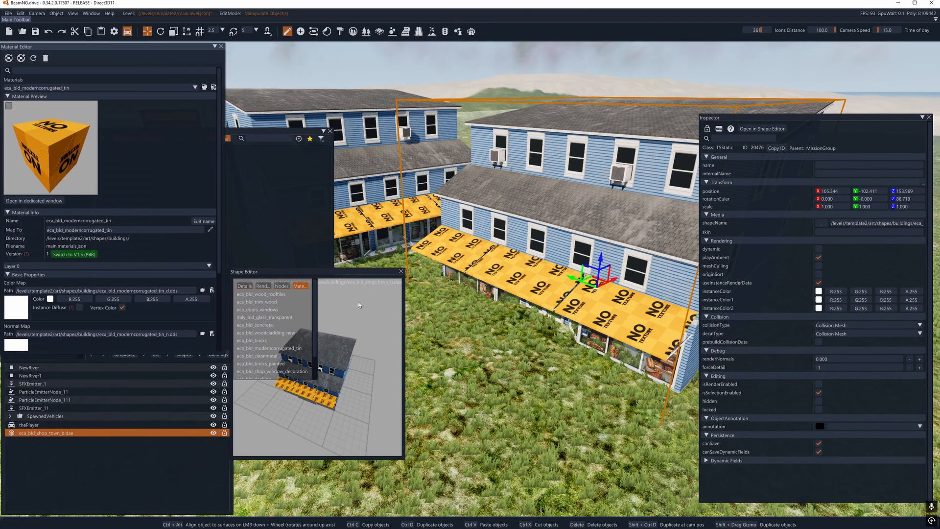
Compare the texture paths of the eca_bld_wood_rooftiles, eca_bld_trim_wood, eca_doors_windows and italy_bld_glass_transparent materials.
{"action": "left_click_drag", "start_coordinate": [360, 273], "coordinate": [362, 273]}
{"action": "left_click", "coordinate": [263, 296]}
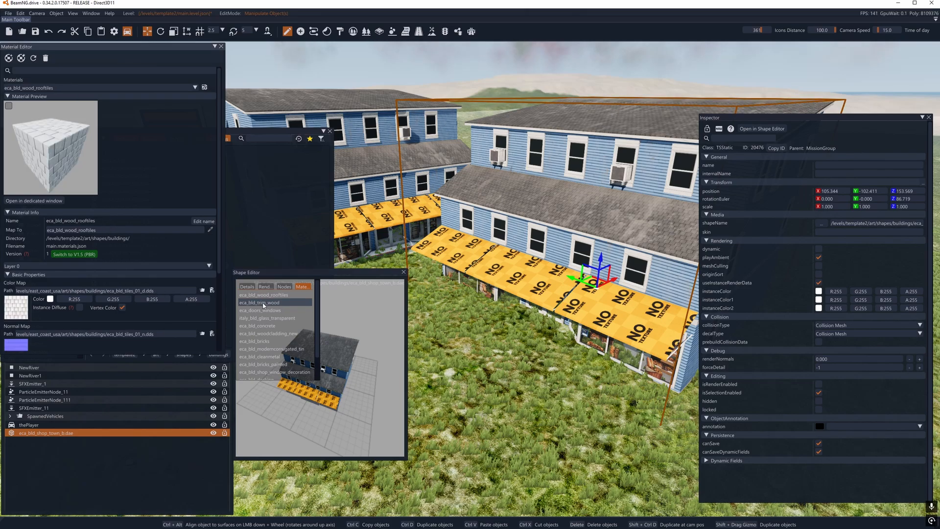
{"action": "left_click", "coordinate": [264, 304]}
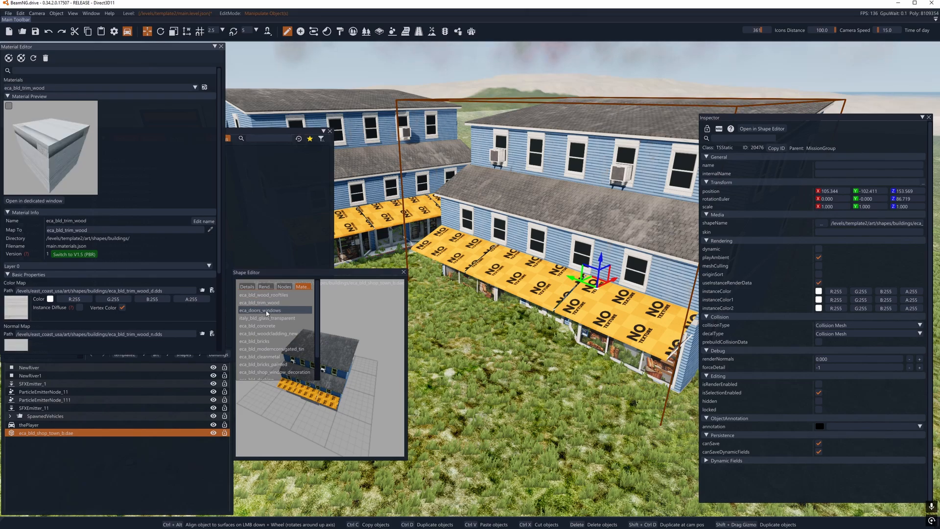
{"action": "left_click", "coordinate": [267, 311]}
{"action": "left_click", "coordinate": [268, 317]}
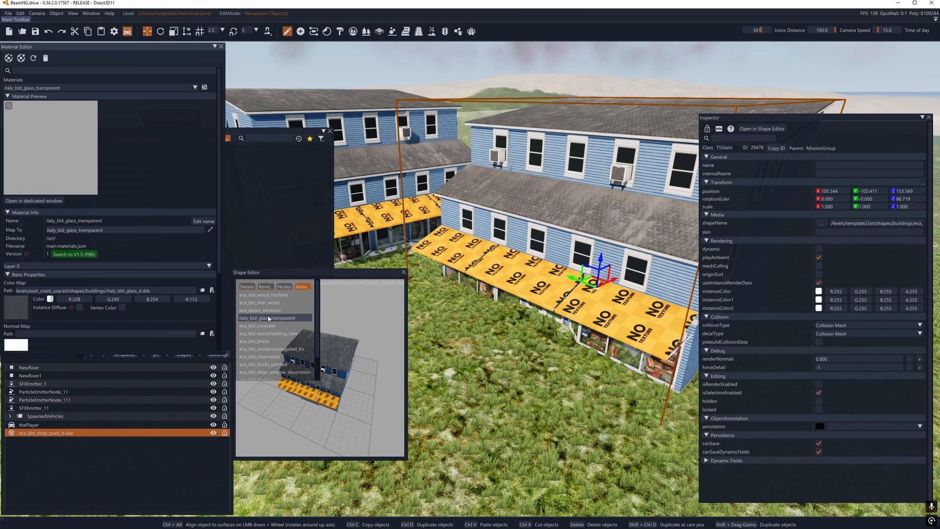
{"action": "left_click", "coordinate": [266, 312]}
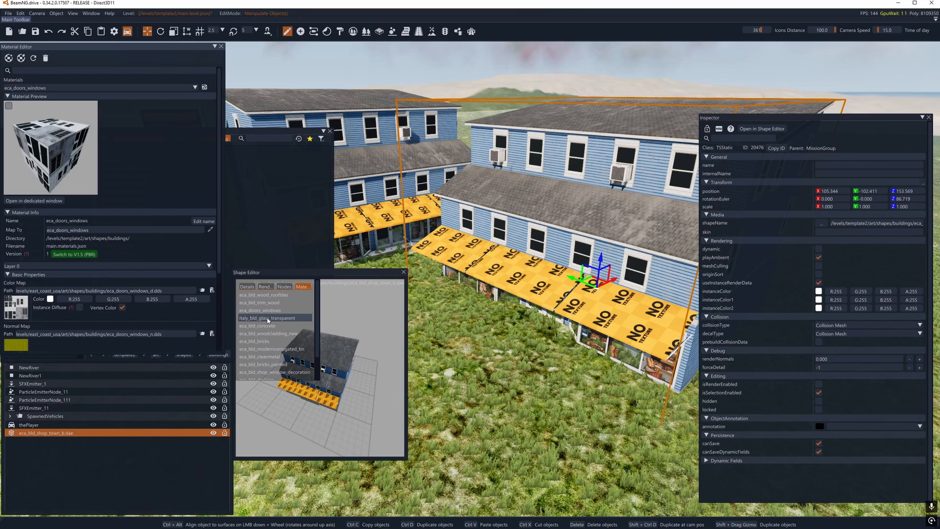
{"action": "left_click", "coordinate": [268, 319]}
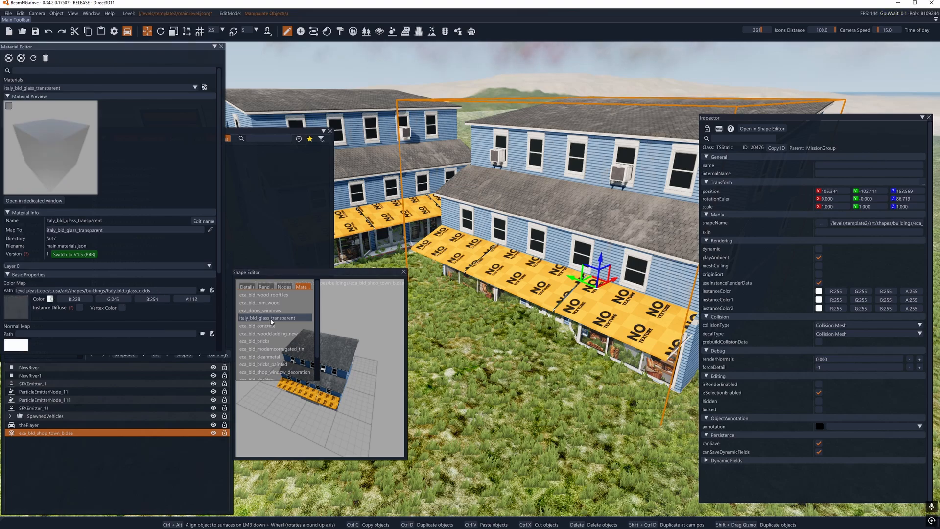
{"action": "left_click", "coordinate": [39, 89]}
{"action": "left_click", "coordinate": [40, 90]}
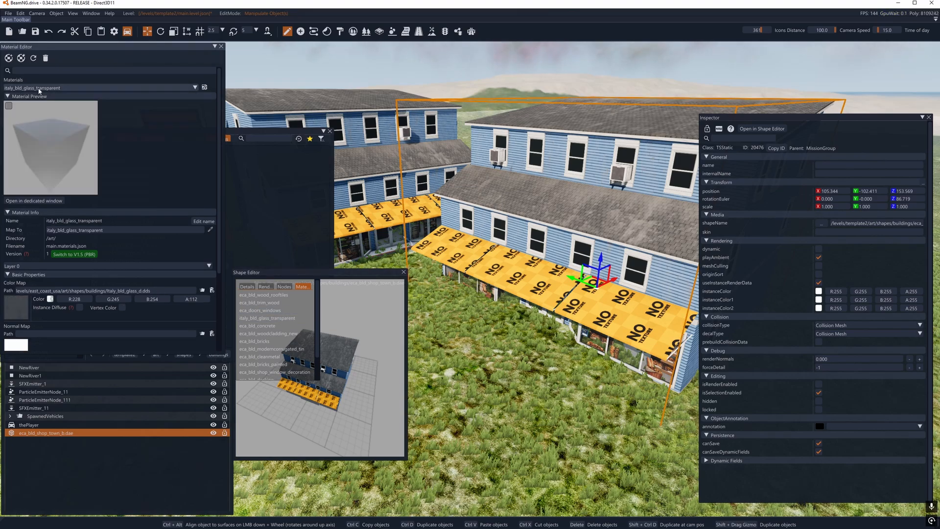
{"action": "left_click", "coordinate": [271, 295]}
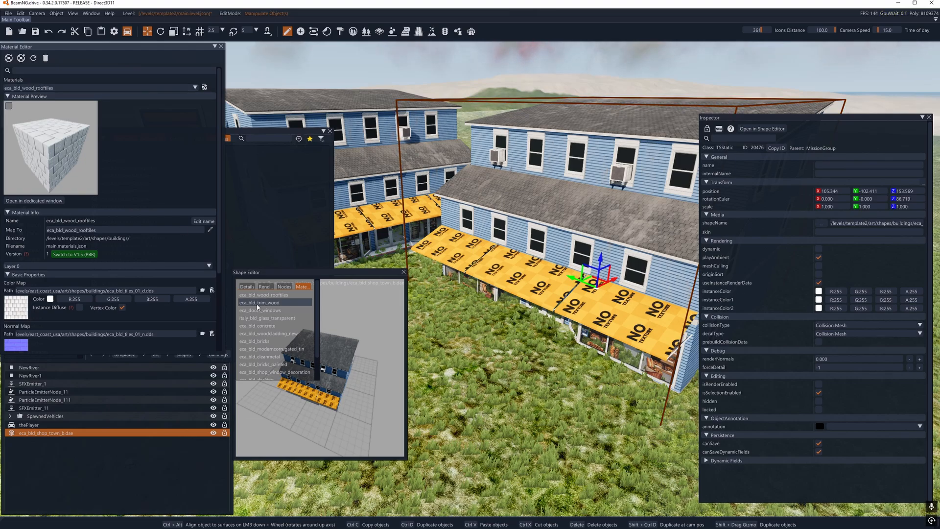
Open the eca_bld_moderncorrugated_tin material in the Material Editor and inspect its color map path.
{"action": "left_click", "coordinate": [260, 349]}
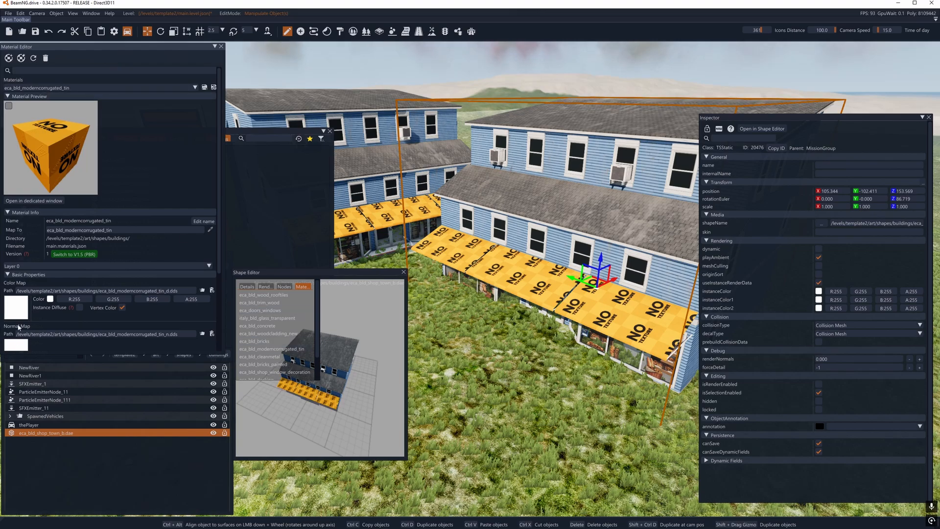
{"action": "left_click", "coordinate": [38, 291]}
{"action": "left_click_drag", "start_coordinate": [68, 287], "coordinate": [182, 289]}
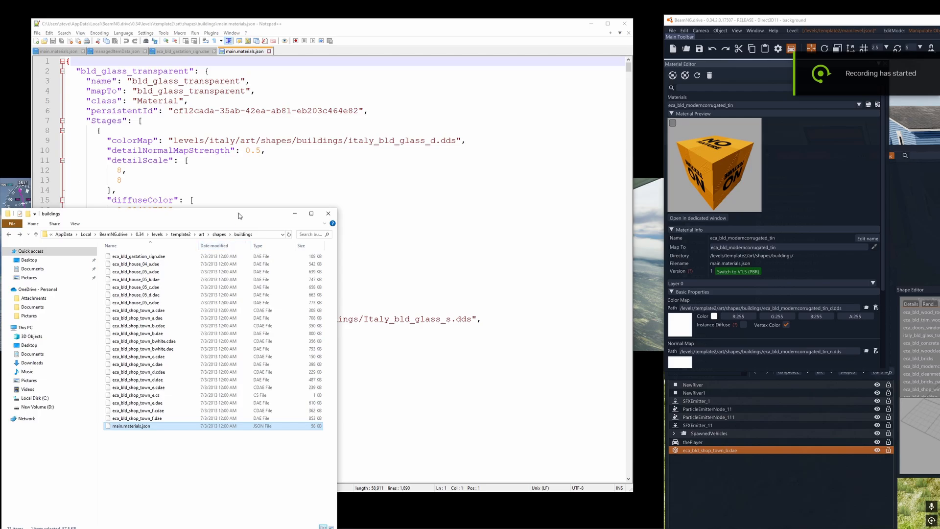
Switch to Notepad++ and search the buildings folder's main.materials.json for "eca_bld_modern".
{"action": "left_click", "coordinate": [295, 214]}
{"action": "left_click", "coordinate": [357, 193]}
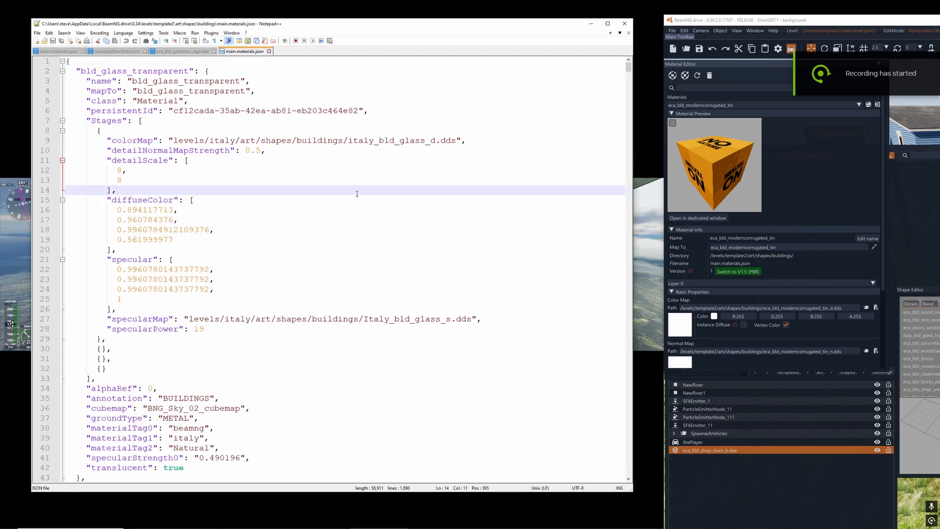
{"action": "key", "text": "ctrl+f"}
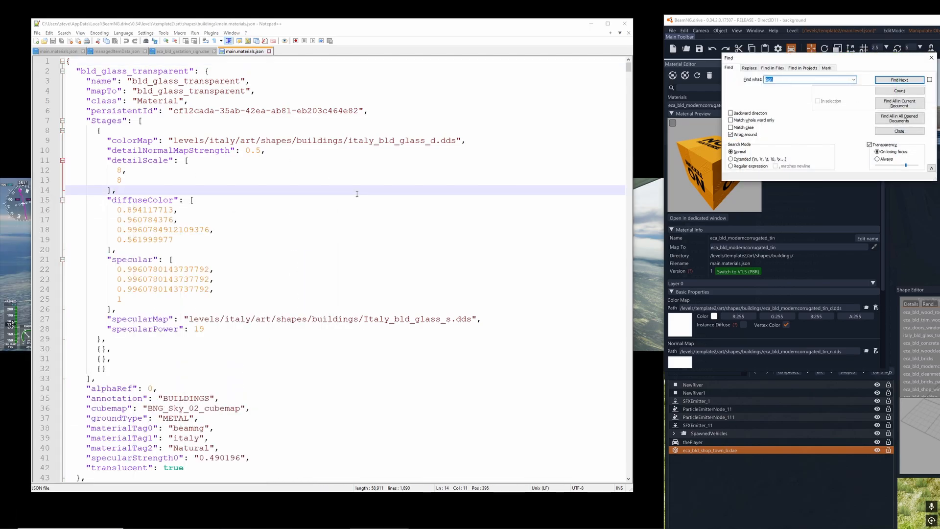
{"action": "type", "text": "eca_bld_modern"}
{"action": "key", "text": "Return"}
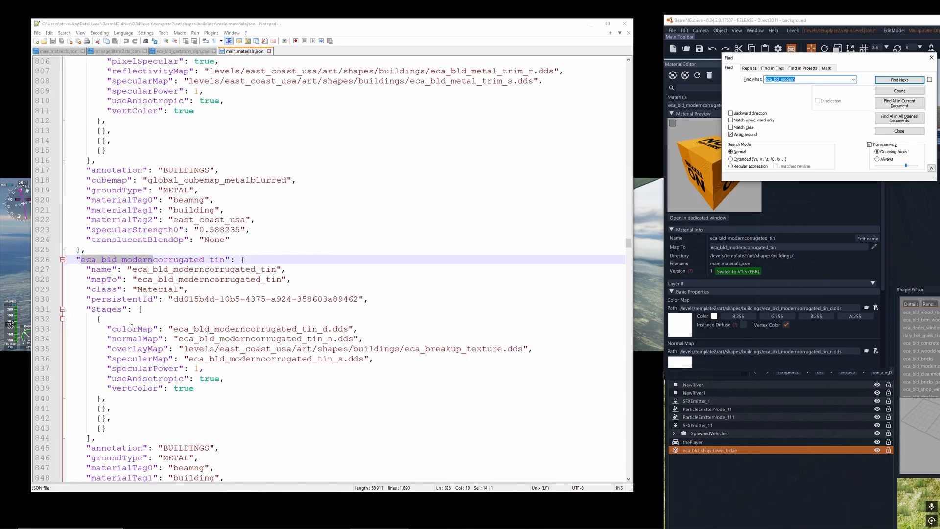
{"action": "scroll", "coordinate": [150, 308], "scroll_direction": "down", "scroll_amount": 1}
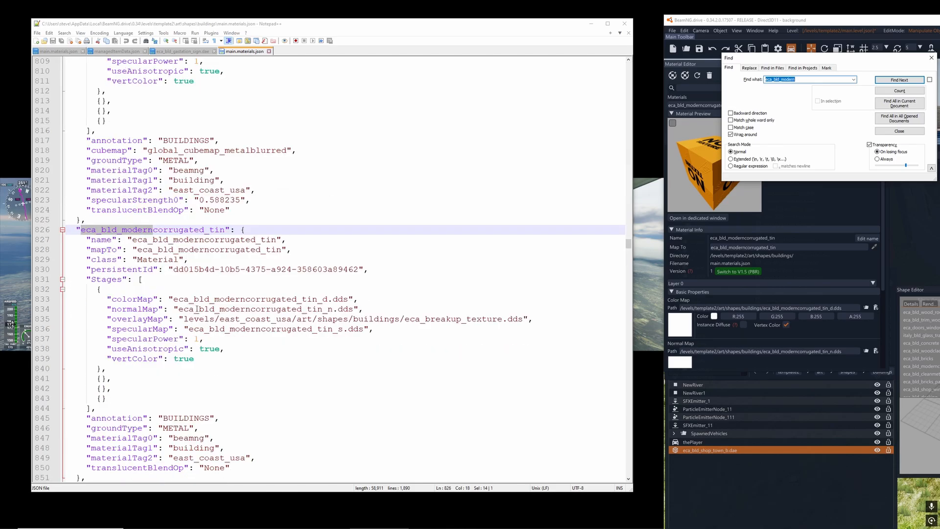
Compare the colorMap and normalMap values with the full overlayMap path in the eca_bld_moderncorrugated_tin entry.
{"action": "left_click", "coordinate": [174, 299]}
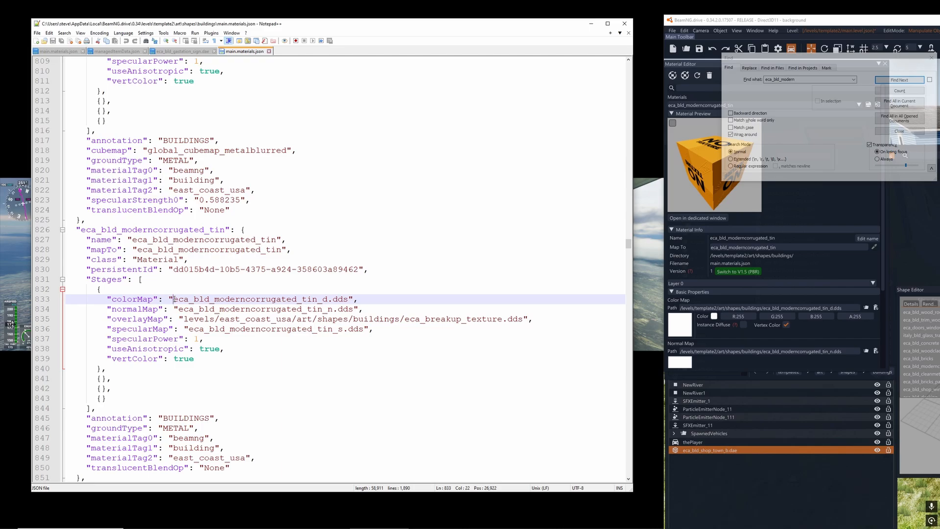
{"action": "mouse_move", "coordinate": [173, 299]}
{"action": "left_mouse_down"}
{"action": "mouse_move", "coordinate": [235, 310]}
{"action": "mouse_move", "coordinate": [174, 301]}
{"action": "left_mouse_up"}
{"action": "scroll", "coordinate": [173, 300], "scroll_direction": "down", "scroll_amount": 1}
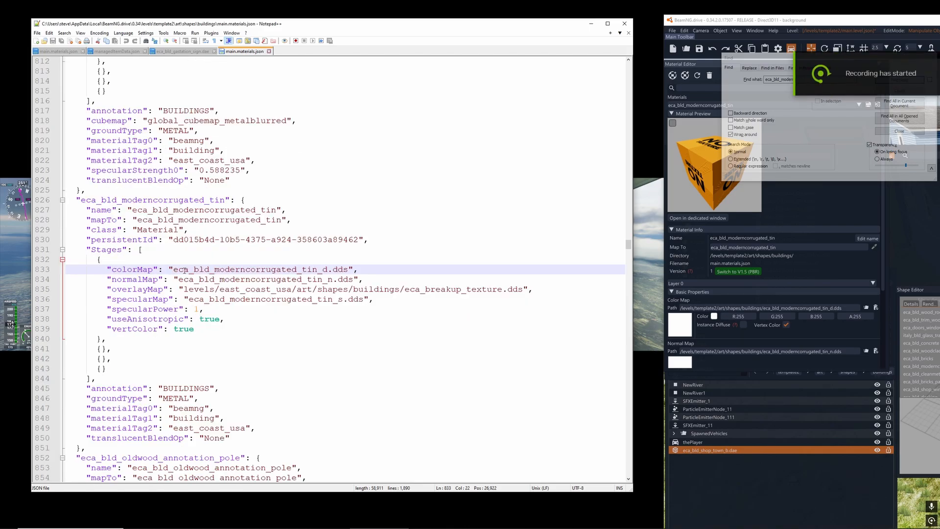
{"action": "left_click", "coordinate": [209, 292]}
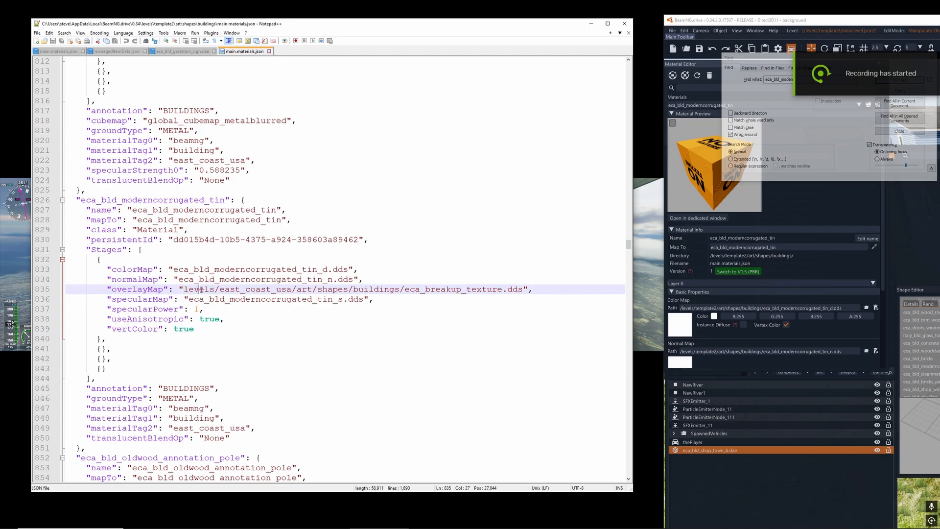
{"action": "left_click_drag", "start_coordinate": [183, 290], "coordinate": [499, 291]}
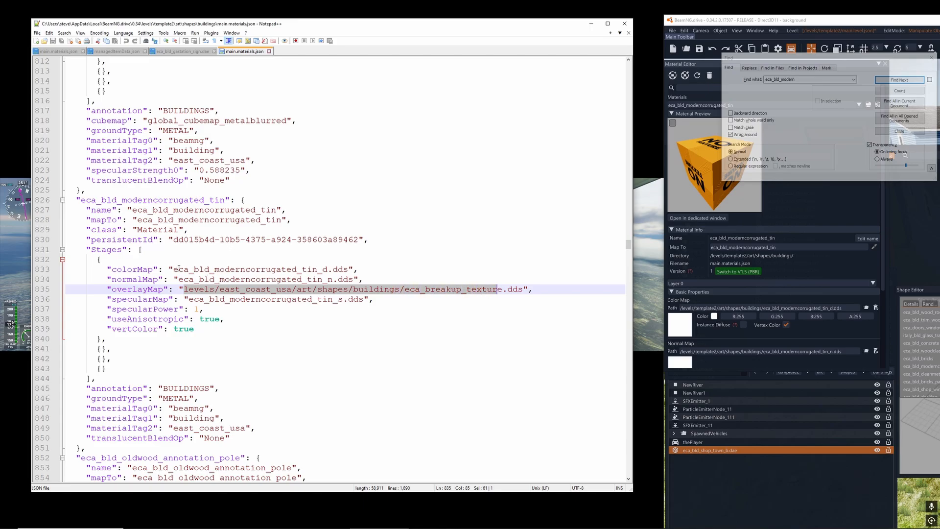
{"action": "left_click_drag", "start_coordinate": [174, 269], "coordinate": [362, 279]}
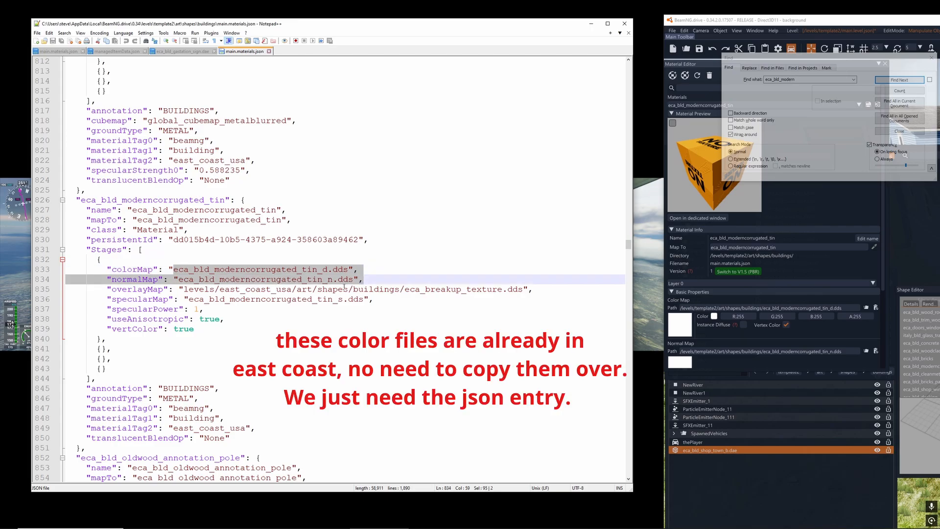
Prefix the corrugated tin entry's normalMap, colorMap and specularMap file names with "levels/east_coast_usa/art/shapes/buildings/" copied from its overlayMap.
{"action": "left_click_drag", "start_coordinate": [183, 290], "coordinate": [404, 290]}
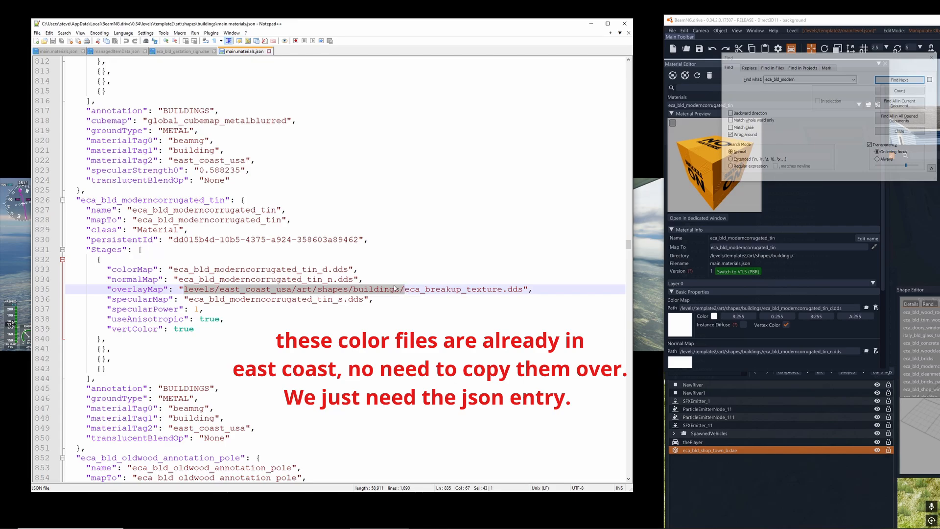
{"action": "key", "text": "ctrl+c"}
{"action": "left_click", "coordinate": [179, 279]}
{"action": "key", "text": "ctrl+v"}
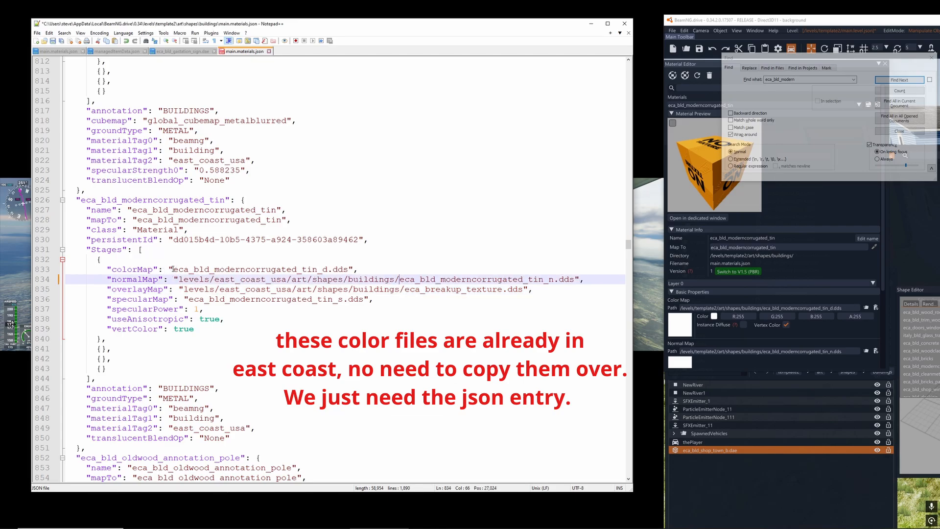
{"action": "left_click", "coordinate": [172, 269]}
{"action": "key", "text": "ctrl+v"}
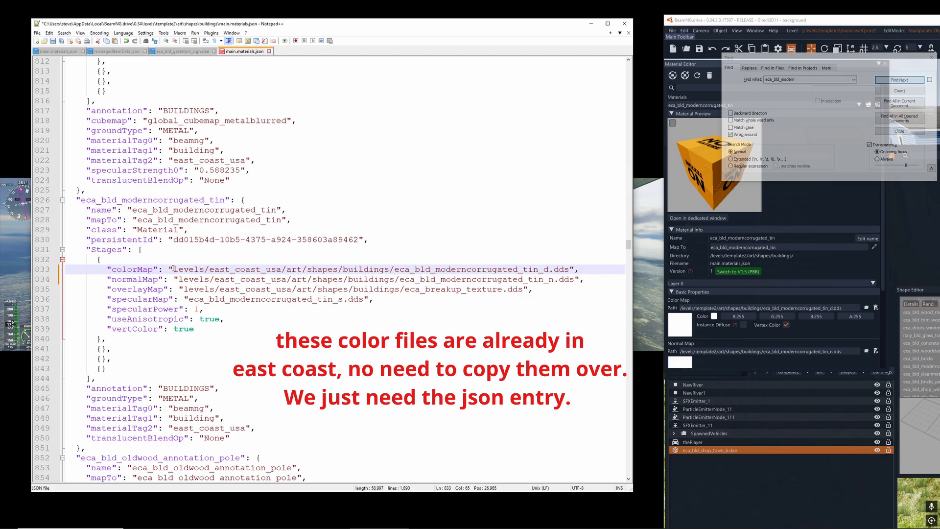
{"action": "left_click", "coordinate": [189, 299]}
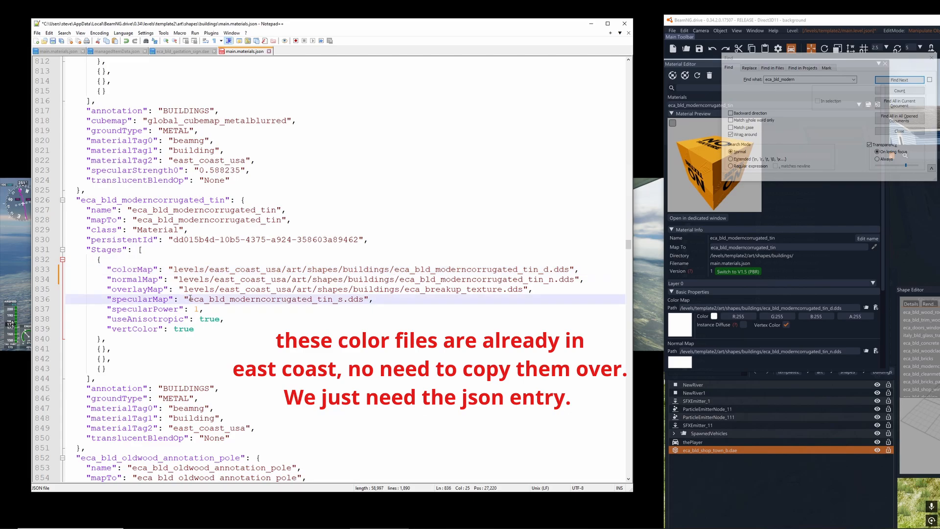
{"action": "key", "text": "ctrl+v"}
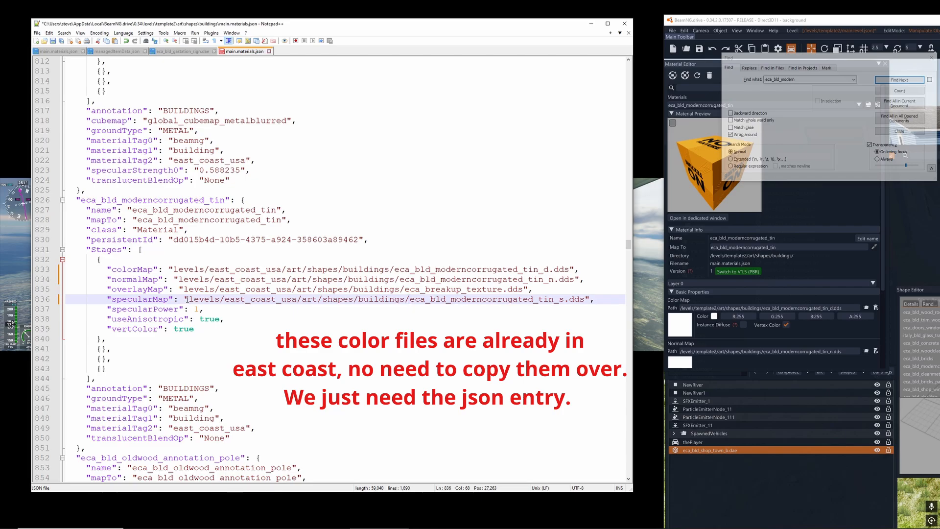
Prefix the eca_bld_oldwood_annotation_pole entry's colorMap, normalMap and specularMap file names with "levels/east_coast_usa/art/shapes/buildings/".
{"action": "scroll", "coordinate": [225, 300], "scroll_direction": "down", "scroll_amount": 7}
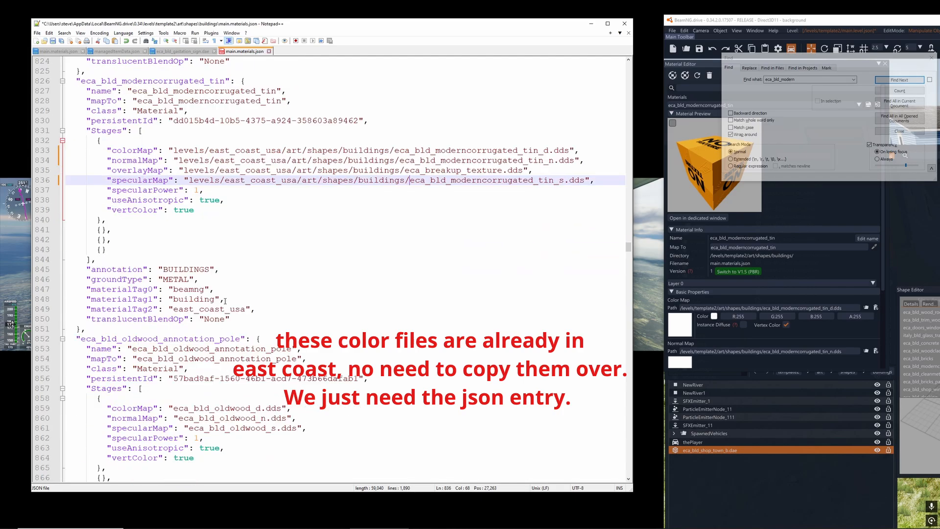
{"action": "scroll", "coordinate": [176, 330], "scroll_direction": "down", "scroll_amount": 2}
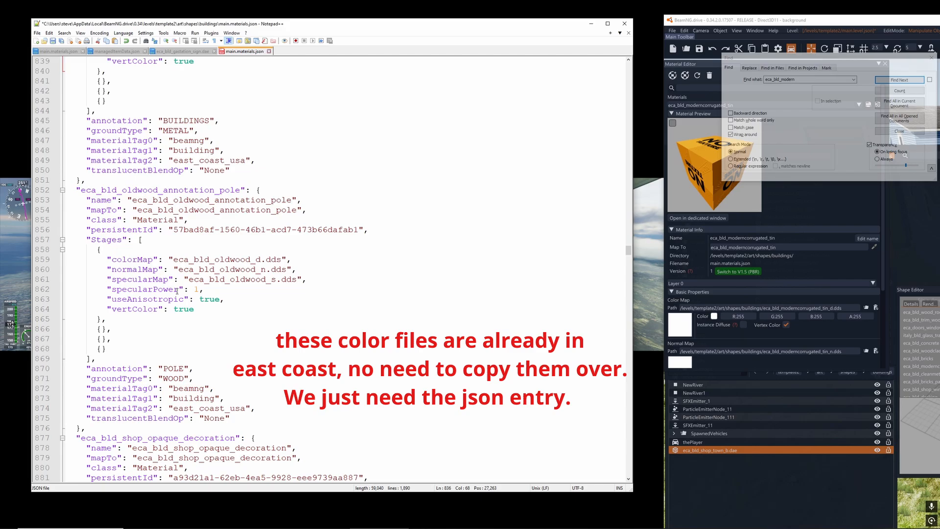
{"action": "left_click", "coordinate": [174, 259]}
{"action": "key", "text": "ctrl+v"}
{"action": "left_click", "coordinate": [179, 269]}
{"action": "key", "text": "ctrl+v"}
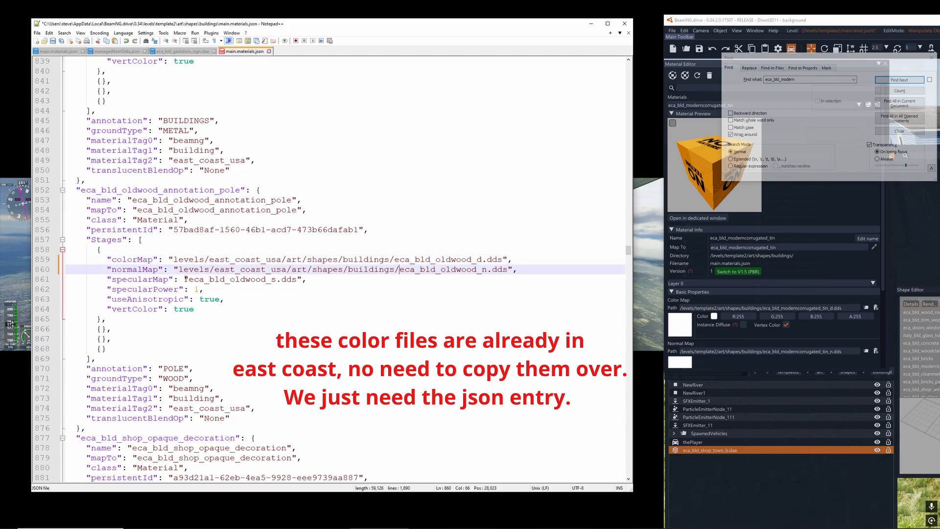
{"action": "left_click", "coordinate": [190, 279]}
{"action": "key", "text": "ctrl+v"}
{"action": "scroll", "coordinate": [219, 290], "scroll_direction": "down", "scroll_amount": 4}
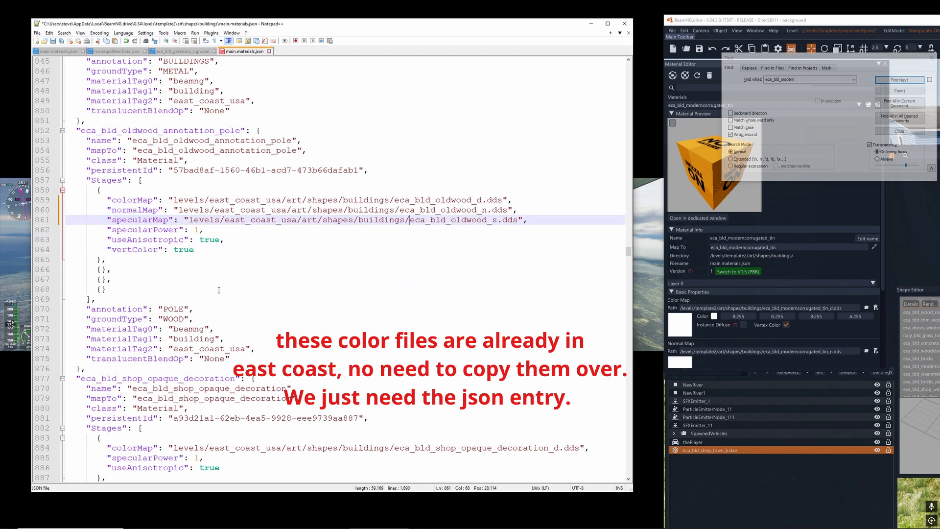
{"action": "scroll", "coordinate": [210, 378], "scroll_direction": "down", "scroll_amount": 6}
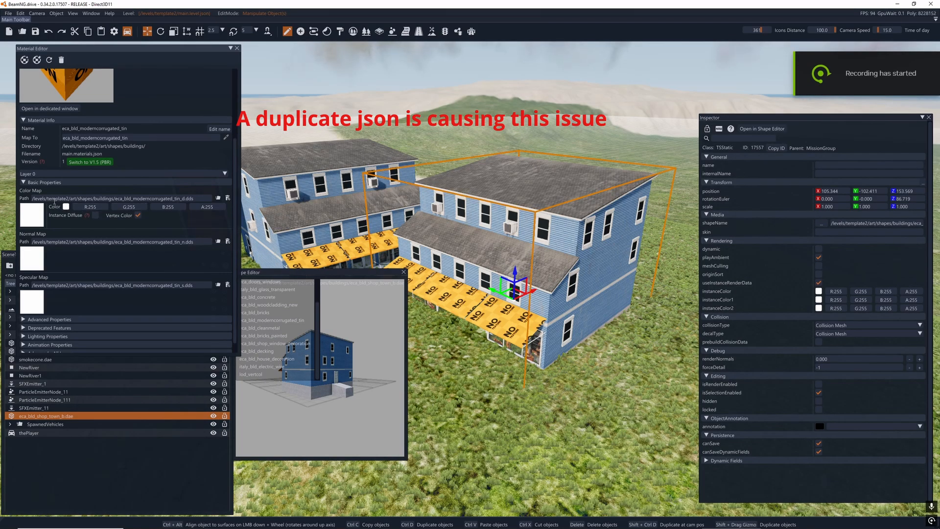
Locate the main.materials.json in trees/ECbuildings1 and examine its eca_bld_moderncorrugated_tin entry beside the folder window.
{"action": "left_click", "coordinate": [55, 199]}
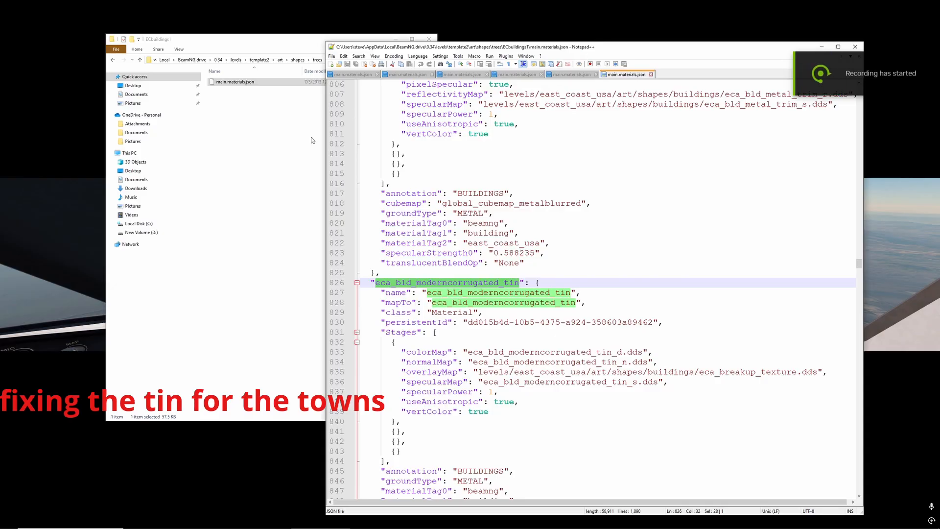
{"action": "left_click", "coordinate": [286, 154]}
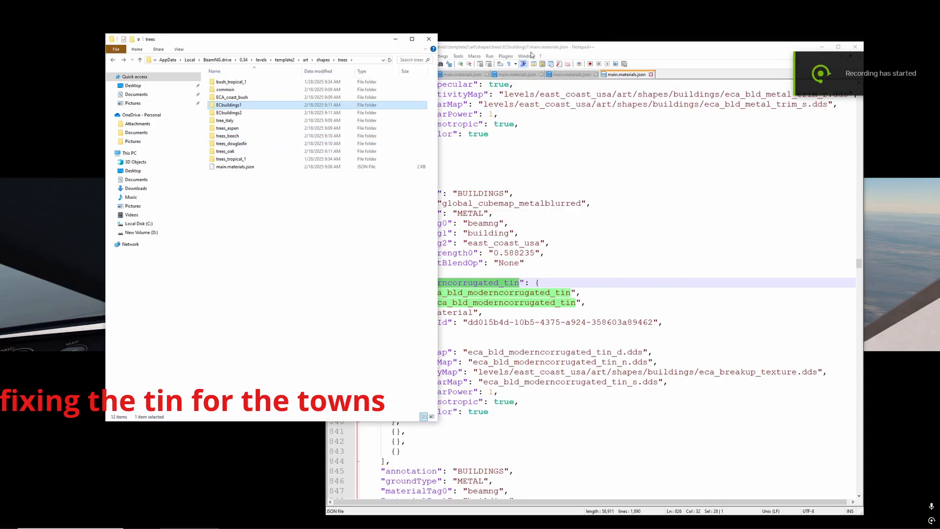
{"action": "left_click_drag", "start_coordinate": [531, 52], "coordinate": [601, 27]}
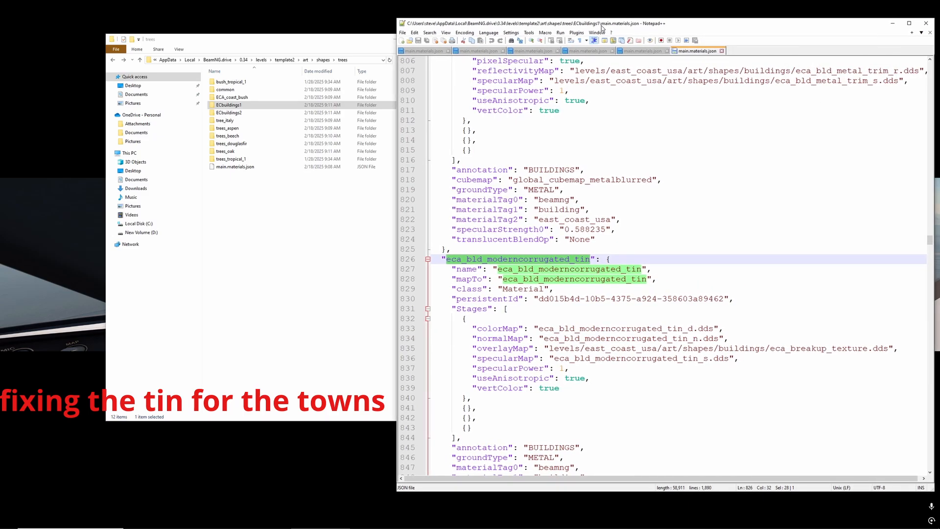
{"action": "left_click", "coordinate": [236, 115]}
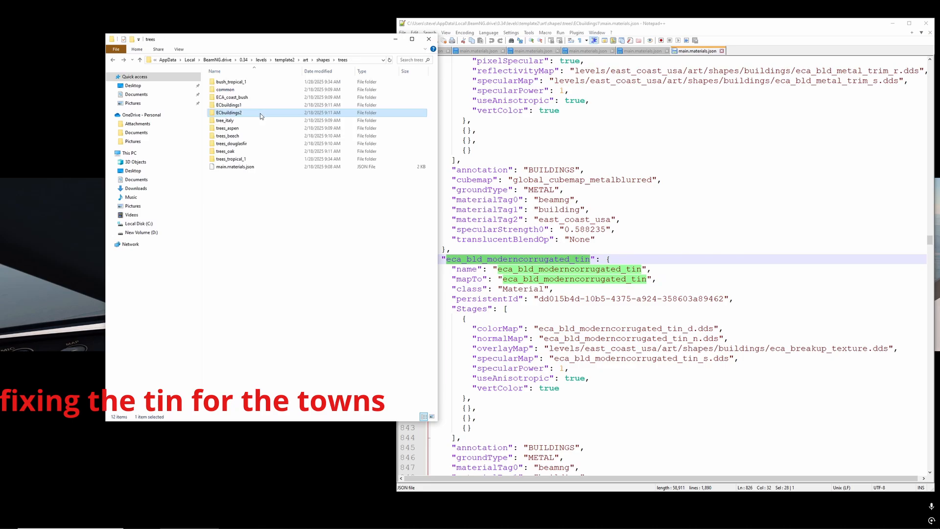
{"action": "double_click", "coordinate": [246, 105]}
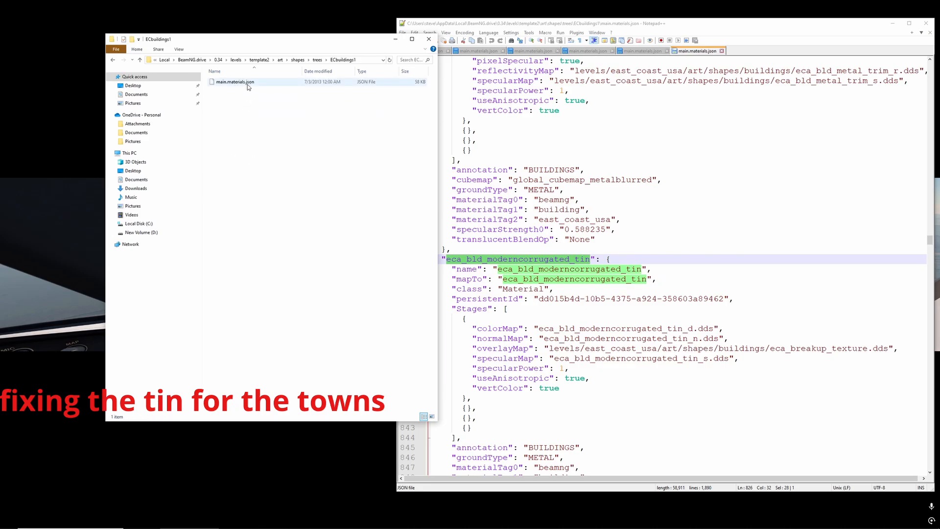
{"action": "left_click", "coordinate": [248, 83]}
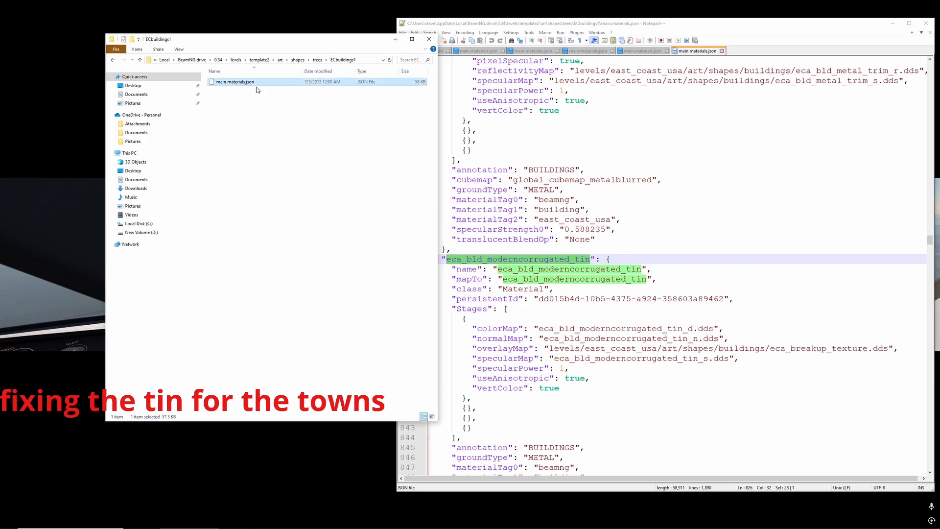
{"action": "left_click", "coordinate": [513, 260]}
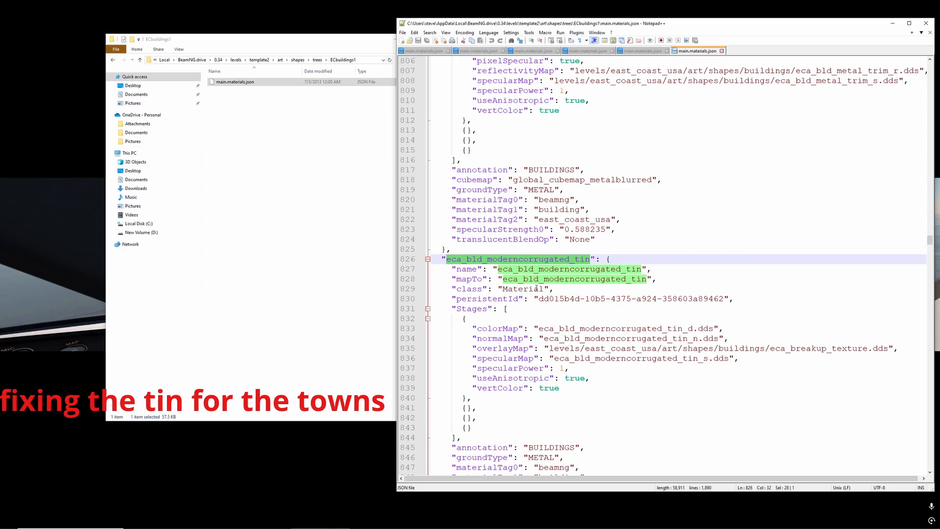
{"action": "scroll", "coordinate": [636, 287], "scroll_direction": "up", "scroll_amount": 5}
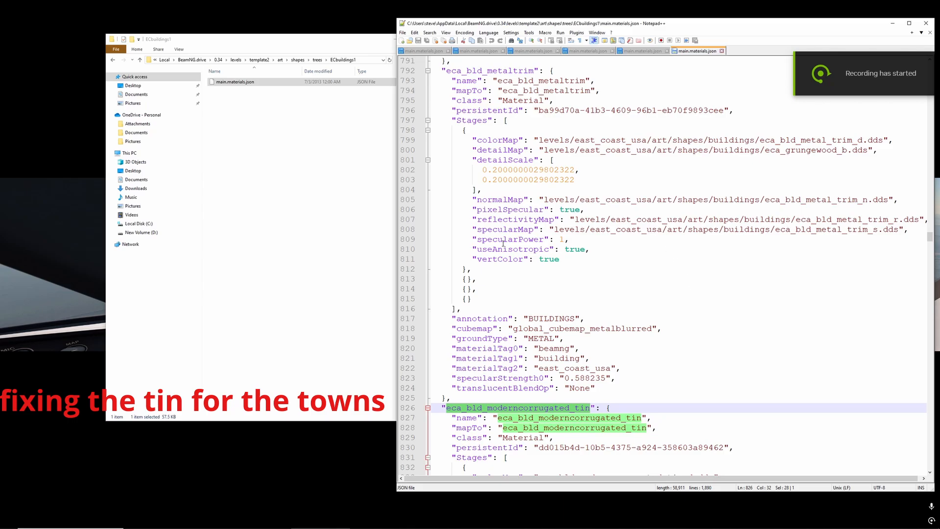
Check the contents of the ECbuildings2 and ECbuildings1 folders, and select both in the trees folder.
{"action": "left_click", "coordinate": [262, 131]}
{"action": "key", "text": "alt+Left"}
{"action": "double_click", "coordinate": [239, 113]}
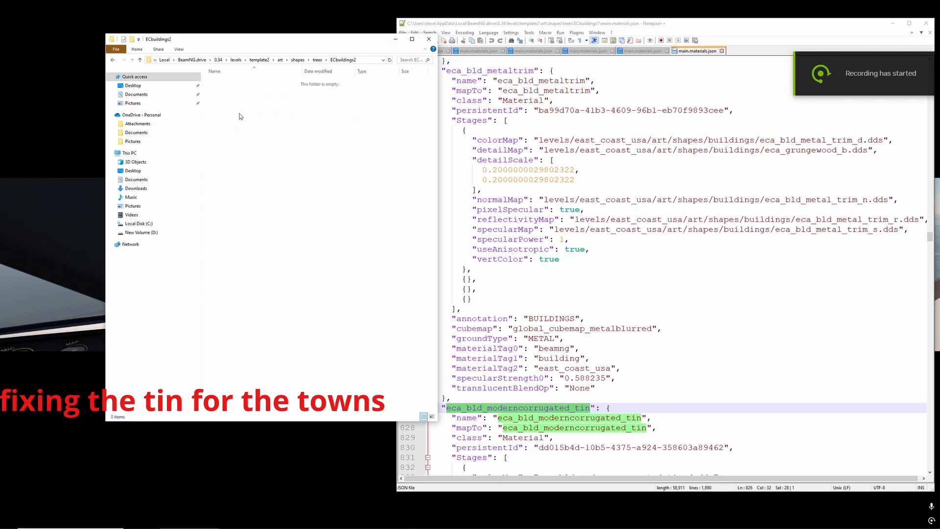
{"action": "key", "text": "alt+Left"}
{"action": "double_click", "coordinate": [238, 114]}
{"action": "key", "text": "alt+Left"}
{"action": "double_click", "coordinate": [237, 105]}
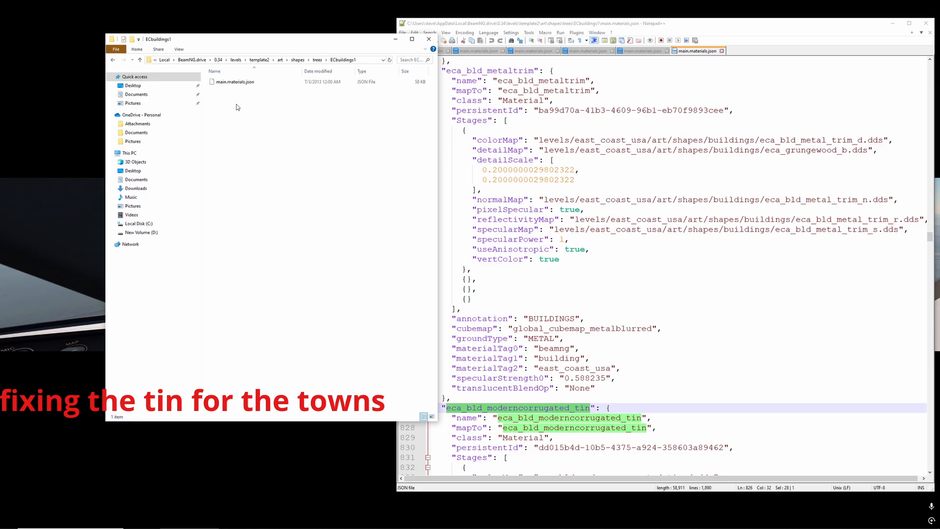
{"action": "key", "text": "alt+Left"}
{"action": "left_click", "coordinate": [242, 113], "text": "shift"}
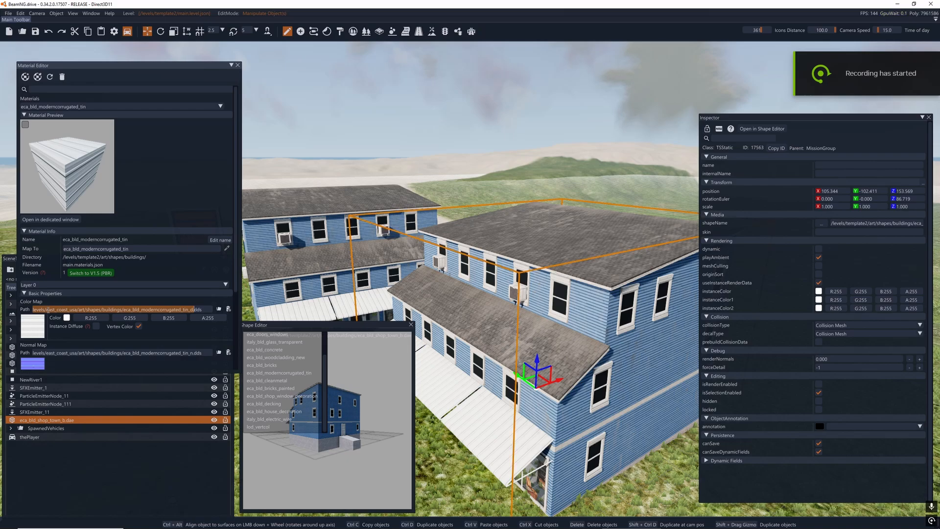
Switch to BeamNG.drive and inspect the east_coast_usa part of the tin's color map path and the awnings on both shops.
{"action": "left_click_drag", "start_coordinate": [47, 309], "coordinate": [77, 309]}
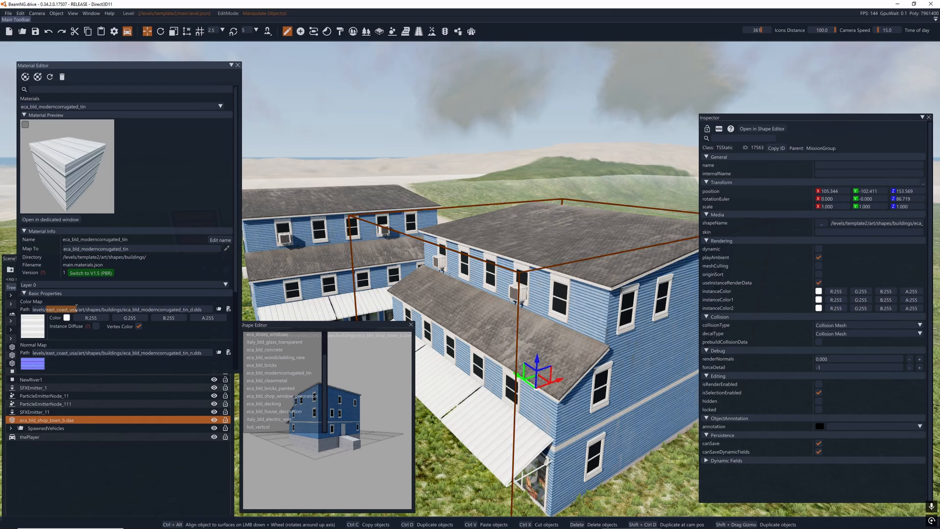
{"action": "right_click_drag", "start_coordinate": [314, 259], "coordinate": [249, 277]}
{"action": "right_click_drag", "start_coordinate": [434, 272], "coordinate": [448, 282]}
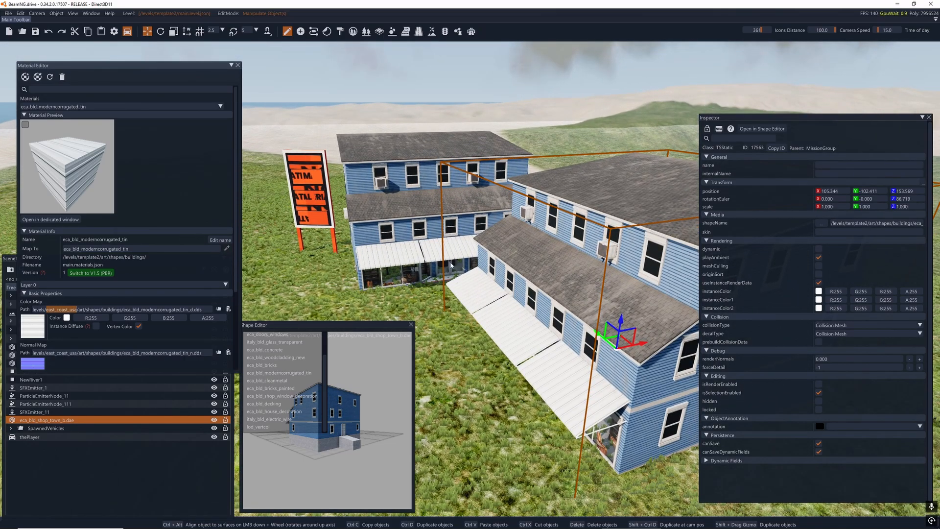
{"action": "right_click_drag", "start_coordinate": [481, 253], "coordinate": [490, 263]}
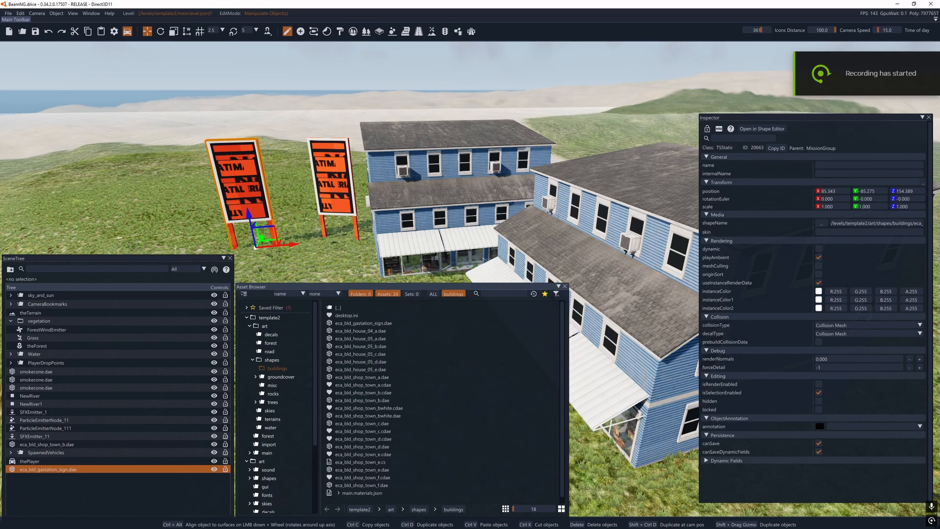
Open the gas station sign in the Shape Editor and examine its eca_bld_cleanmetal material in the Material Editor.
{"action": "left_click_drag", "start_coordinate": [0, 196], "coordinate": [114, 61]}
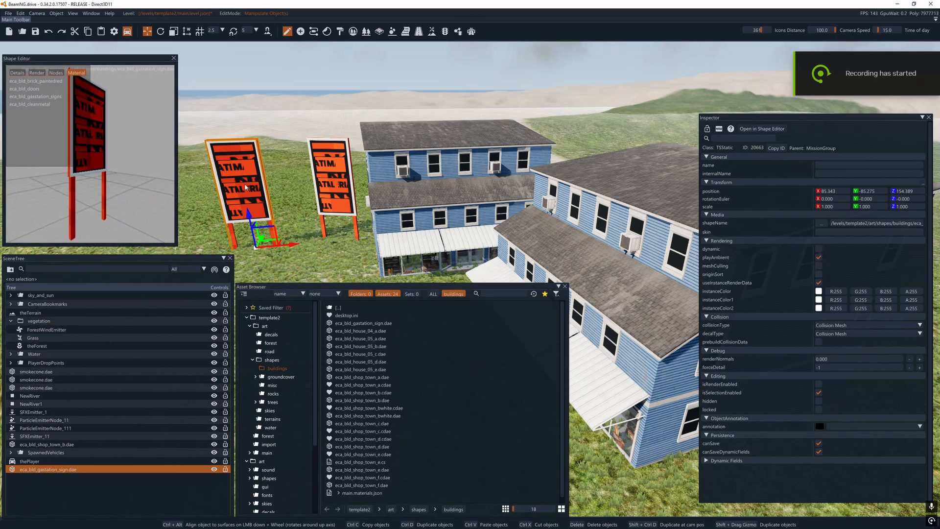
{"action": "left_click", "coordinate": [336, 183]}
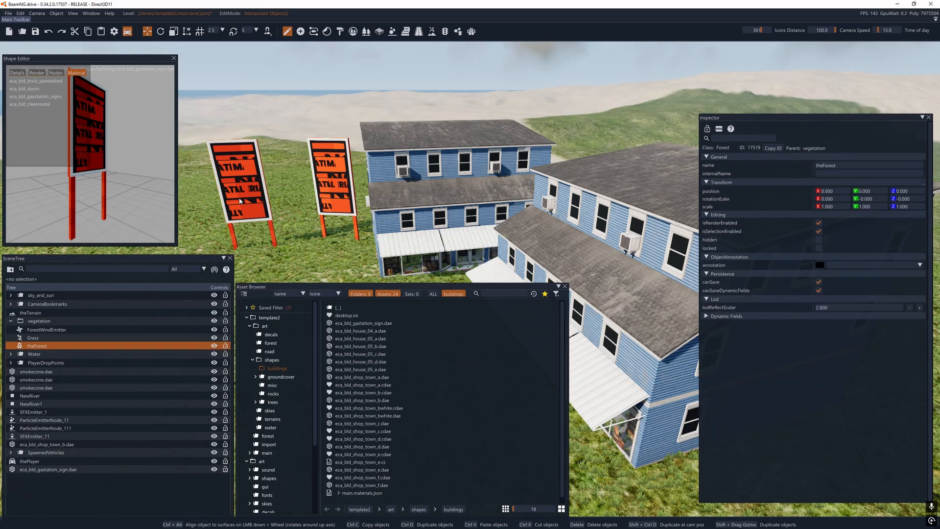
{"action": "left_click", "coordinate": [239, 201]}
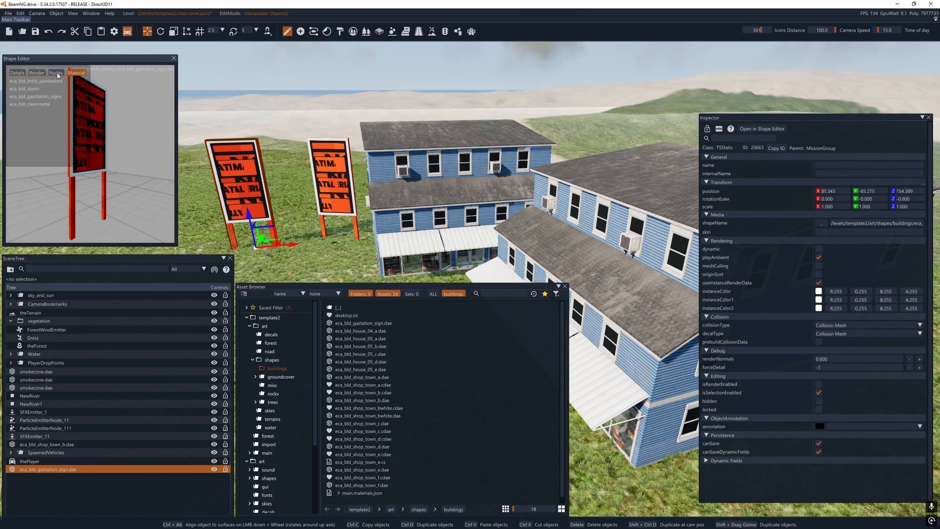
{"action": "left_click", "coordinate": [30, 105]}
{"action": "left_click_drag", "start_coordinate": [236, 108], "coordinate": [484, 57]}
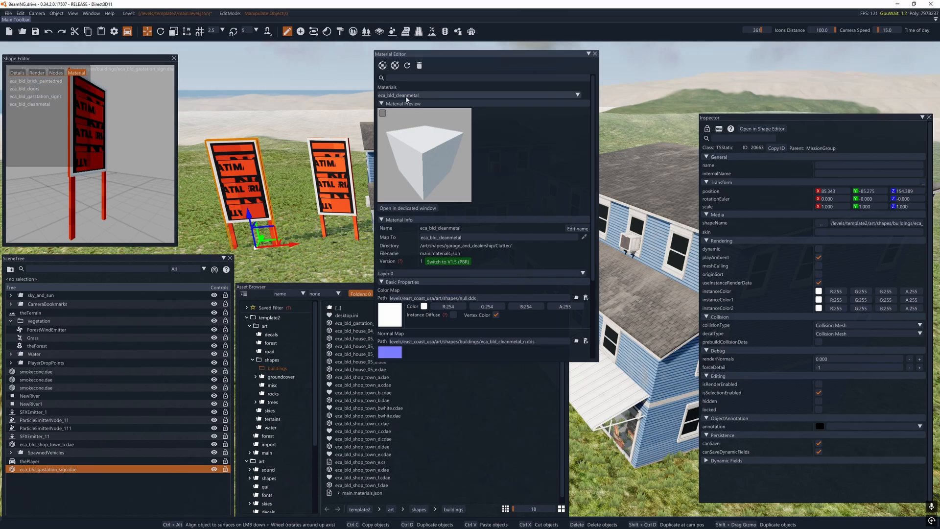
{"action": "left_click", "coordinate": [36, 105]}
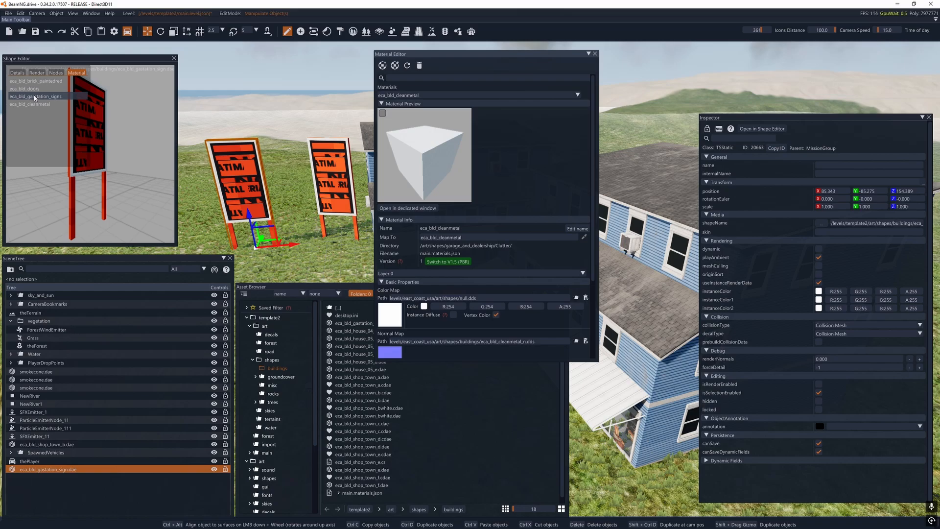
Compare the materials of the nearby blue shop, from eca_bld_wood_rooftiles through eca_bld_shop_window_decoration, and reposition the Shape Editor window.
{"action": "left_click", "coordinate": [658, 194]}
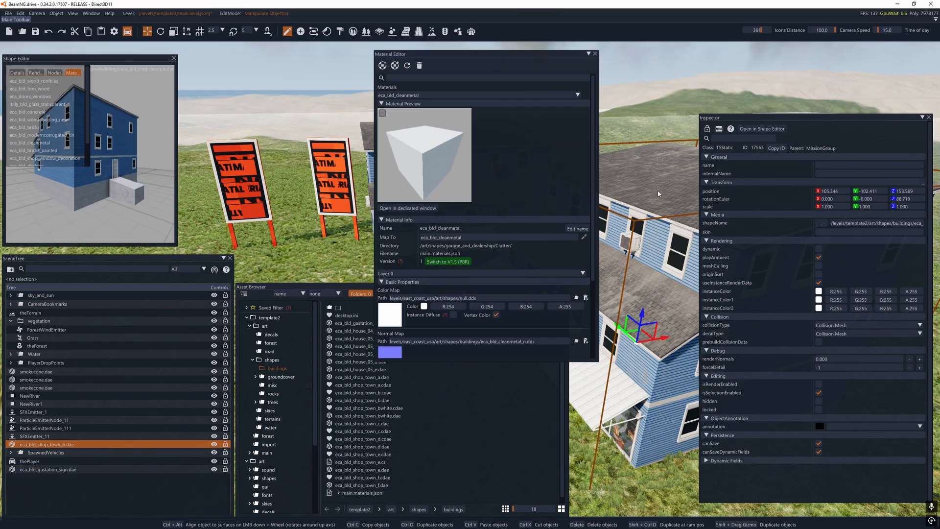
{"action": "left_click", "coordinate": [32, 81]}
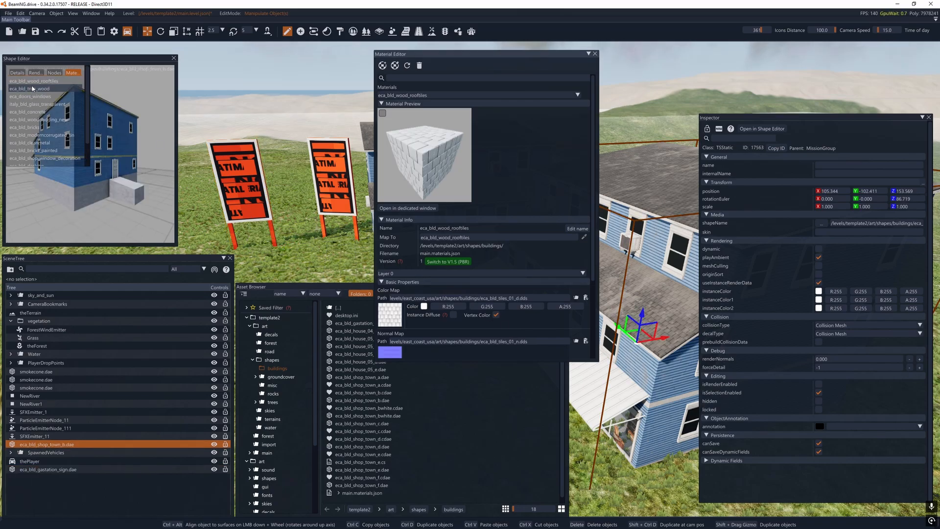
{"action": "left_click", "coordinate": [32, 96]}
{"action": "left_click", "coordinate": [34, 105]}
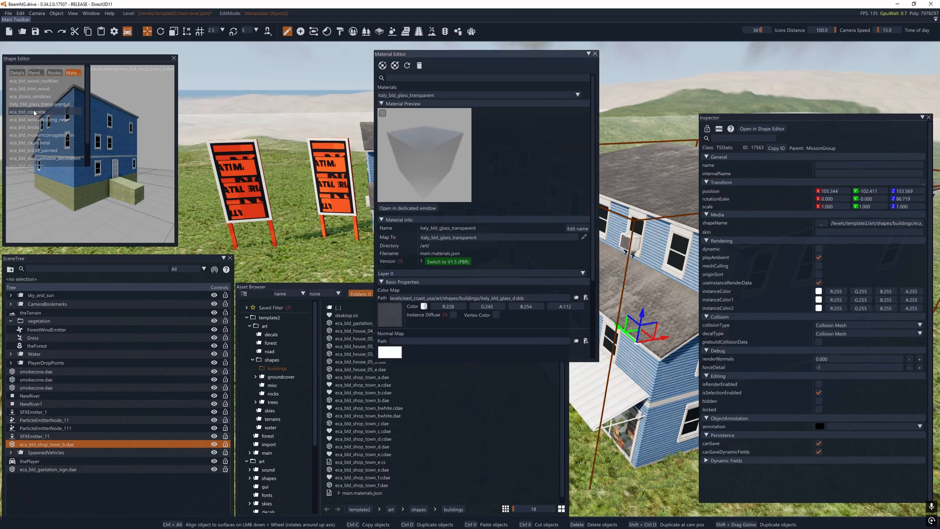
{"action": "left_click", "coordinate": [31, 119]}
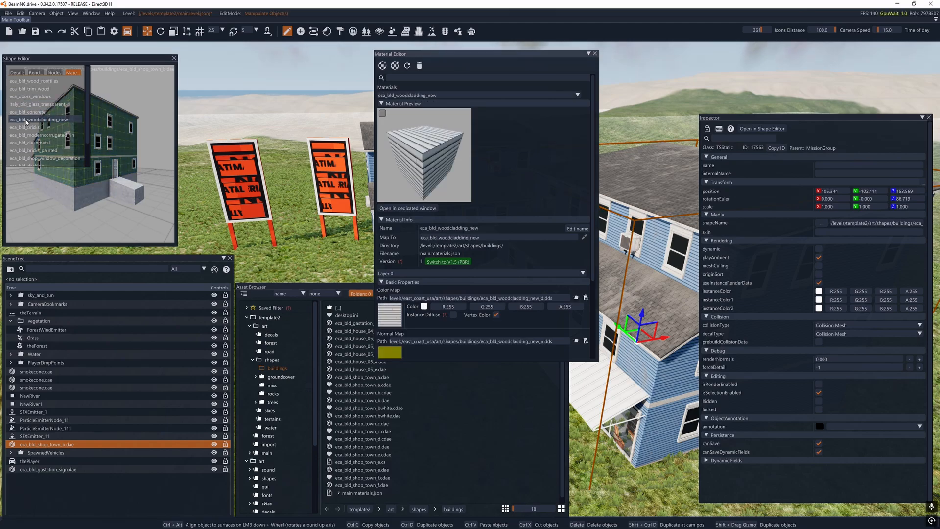
{"action": "left_click", "coordinate": [32, 151]}
{"action": "left_click", "coordinate": [25, 158]}
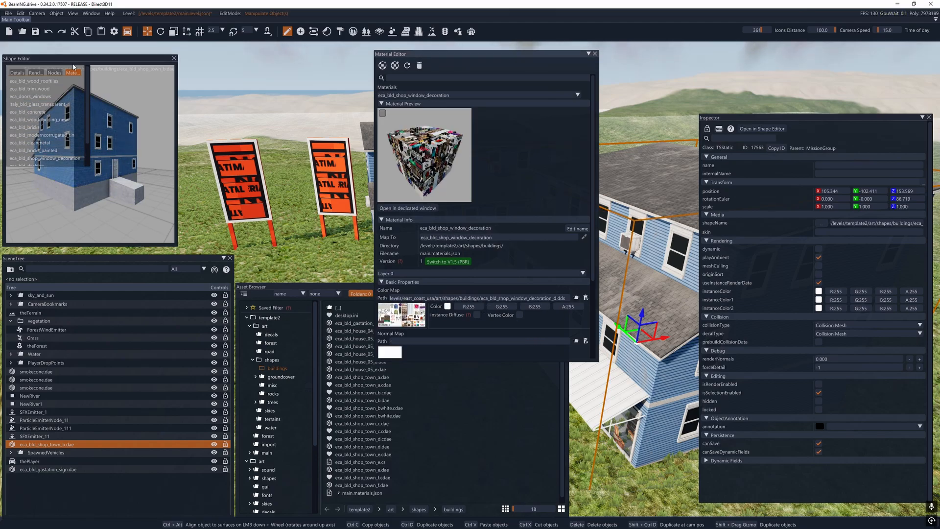
{"action": "left_click_drag", "start_coordinate": [76, 59], "coordinate": [89, 131]}
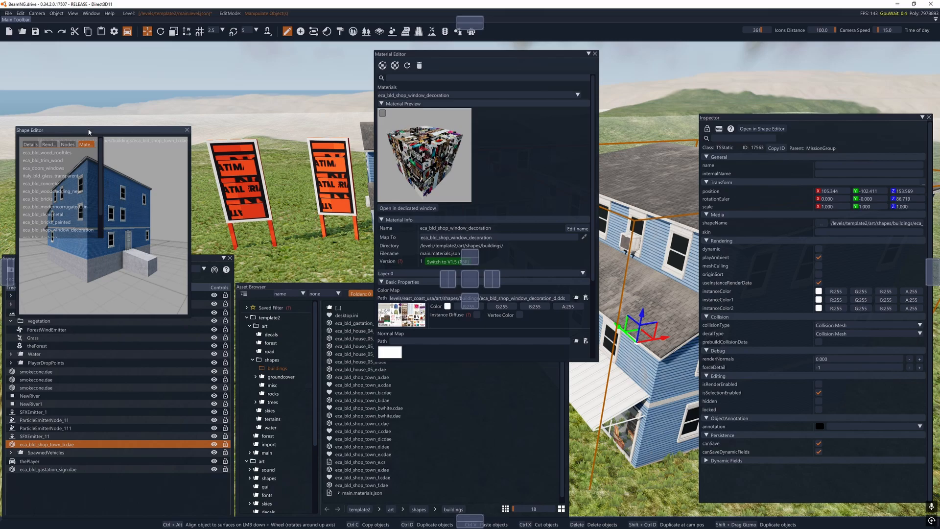
Select the gas station sign again and inspect the normal map path of its eca_bld_cleanmetal material.
{"action": "left_click", "coordinate": [236, 198]}
{"action": "scroll", "coordinate": [502, 204], "scroll_direction": "down", "scroll_amount": 2}
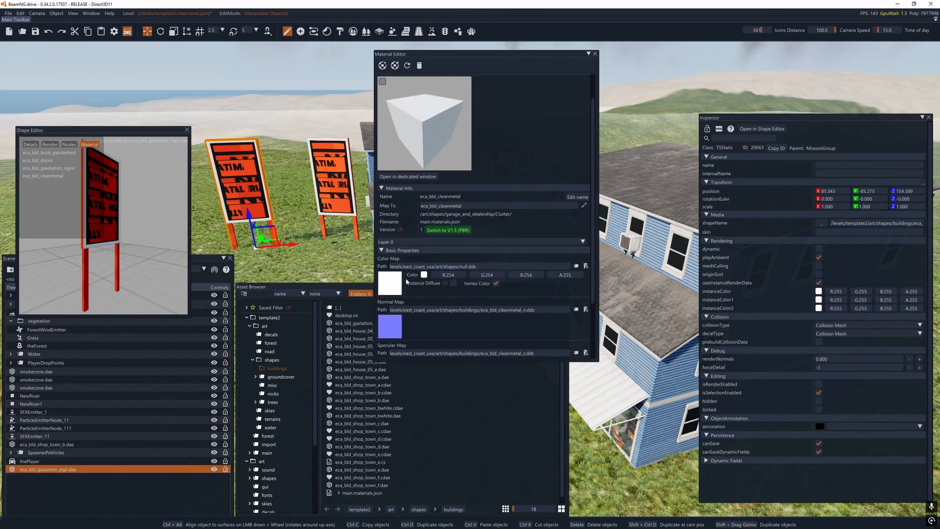
{"action": "scroll", "coordinate": [399, 315], "scroll_direction": "down", "scroll_amount": 2}
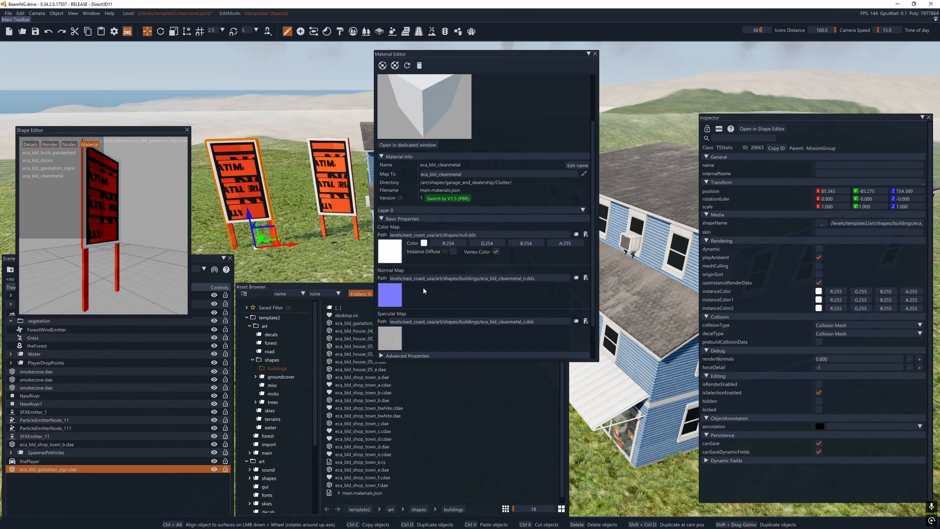
{"action": "left_click", "coordinate": [445, 279]}
{"action": "left_click_drag", "start_coordinate": [456, 278], "coordinate": [539, 280]}
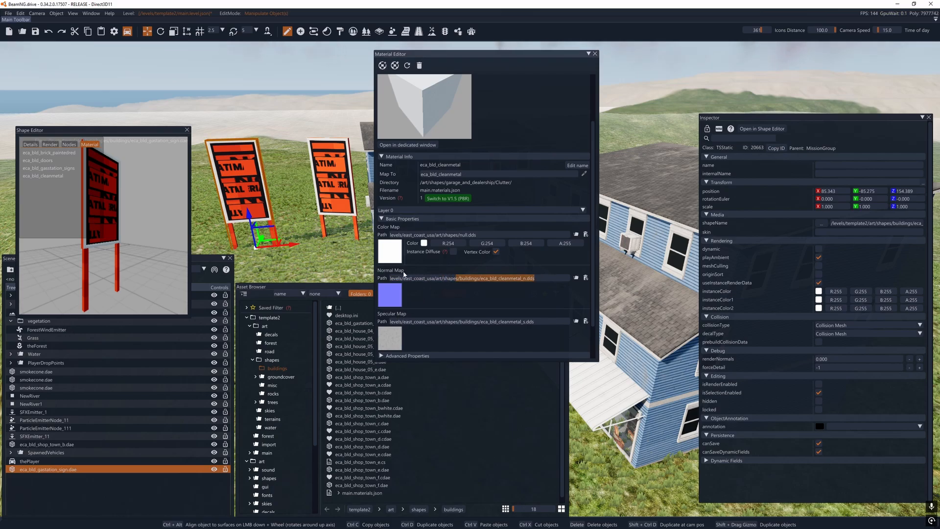
{"action": "left_click_drag", "start_coordinate": [393, 278], "coordinate": [535, 281]}
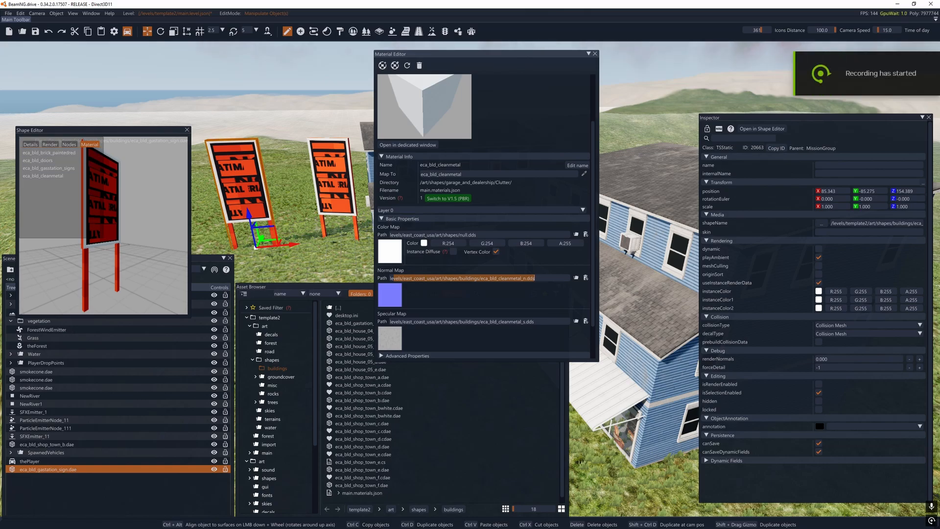
Inspect the color map path and remaining properties of eca_bld_cleanmetal, and close the Material Editor.
{"action": "left_click", "coordinate": [418, 235]}
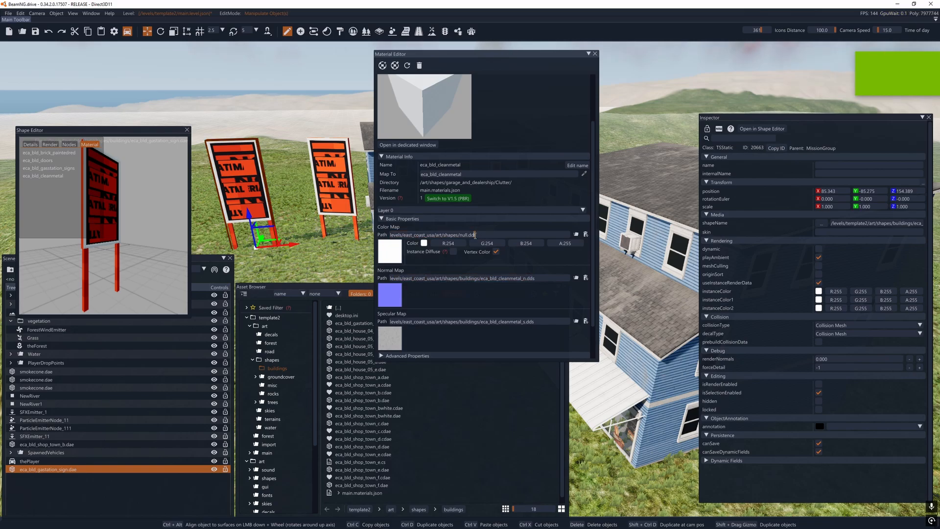
{"action": "left_click_drag", "start_coordinate": [473, 236], "coordinate": [392, 231]}
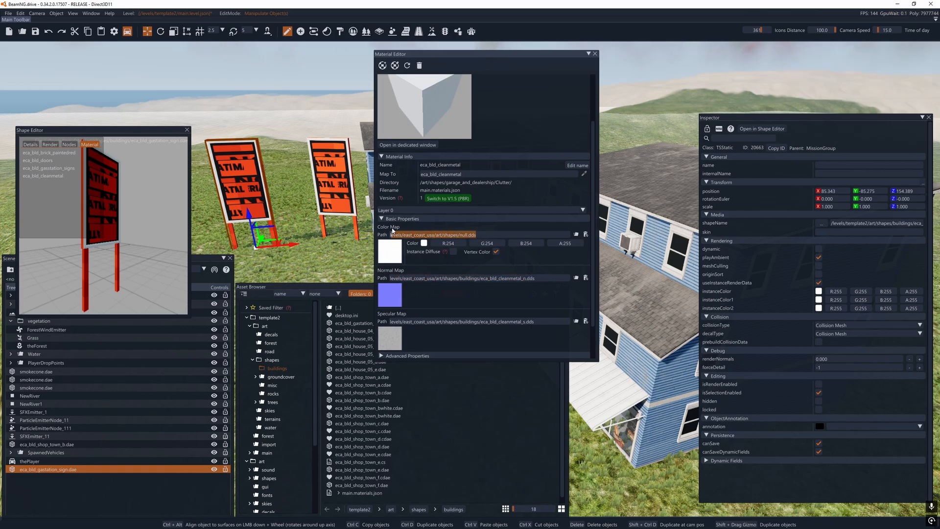
{"action": "left_click", "coordinate": [398, 235]}
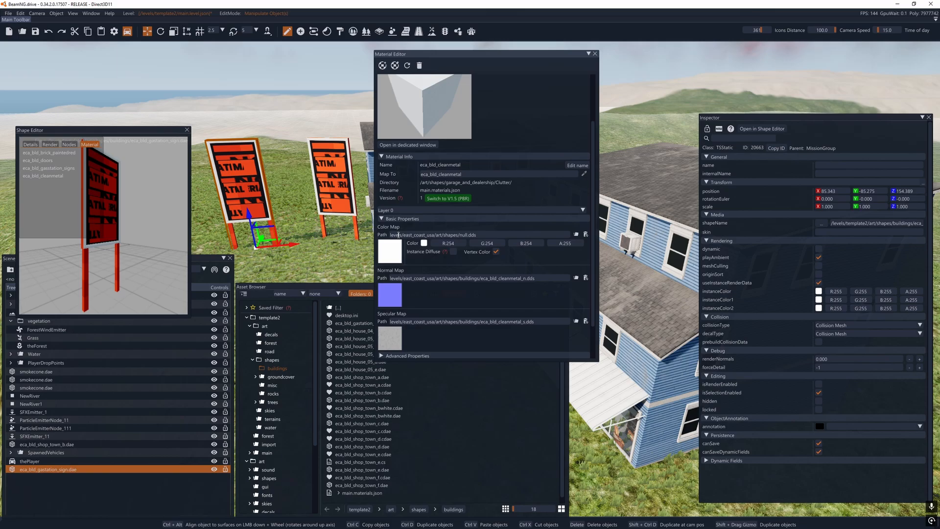
{"action": "scroll", "coordinate": [398, 237], "scroll_direction": "down", "scroll_amount": 2}
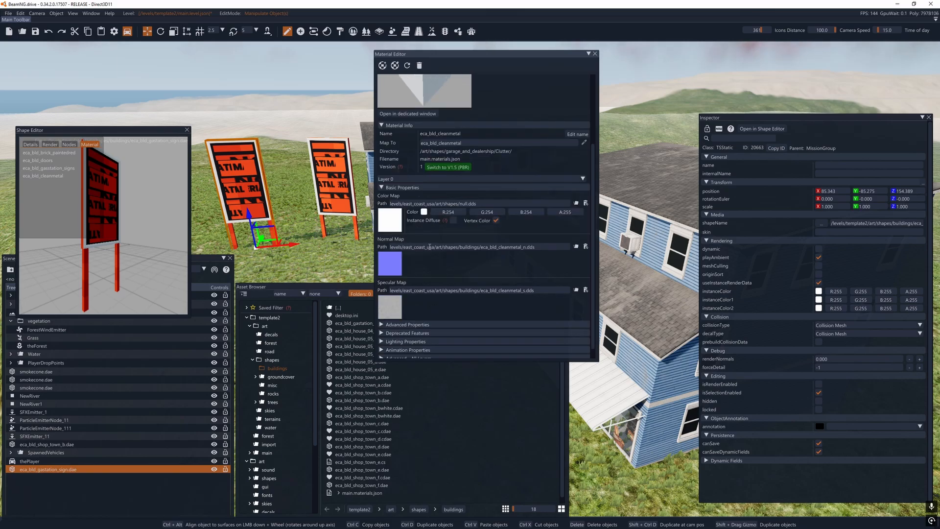
{"action": "scroll", "coordinate": [424, 276], "scroll_direction": "down", "scroll_amount": 1}
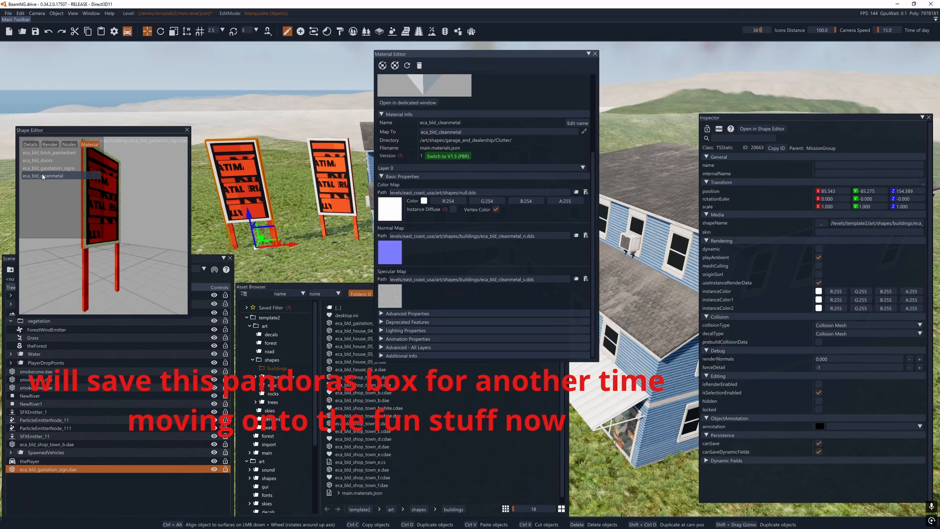
{"action": "right_click_drag", "start_coordinate": [343, 201], "coordinate": [343, 201]}
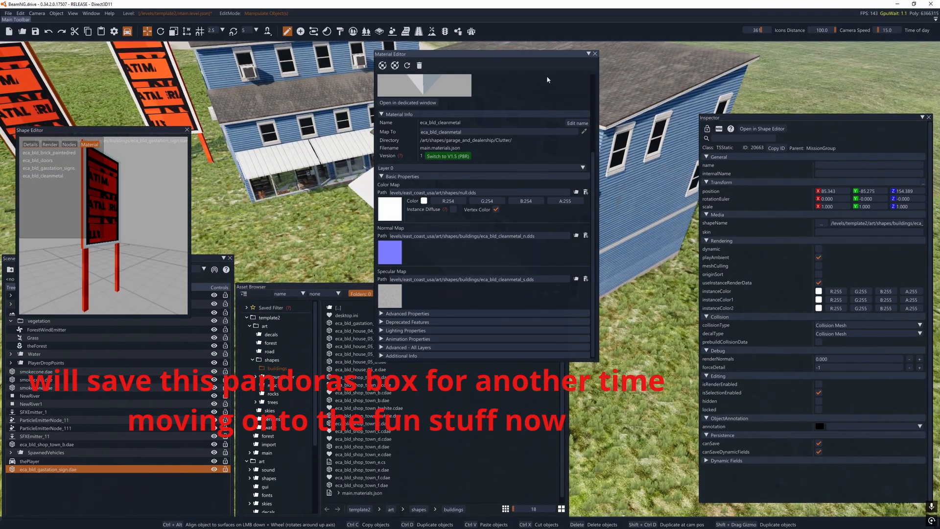
{"action": "left_click", "coordinate": [594, 54]}
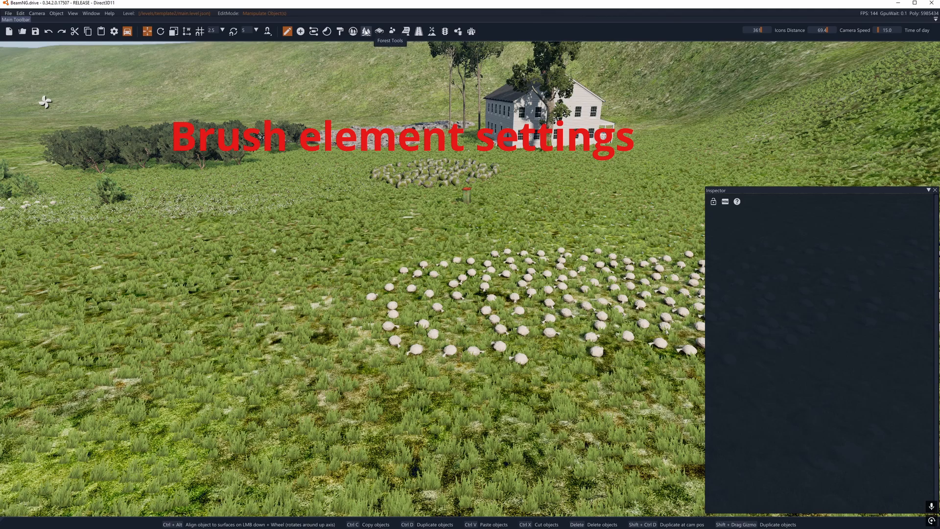
Add a new forest brush with one element in the Forest Editor and select that element.
{"action": "left_click", "coordinate": [365, 31]}
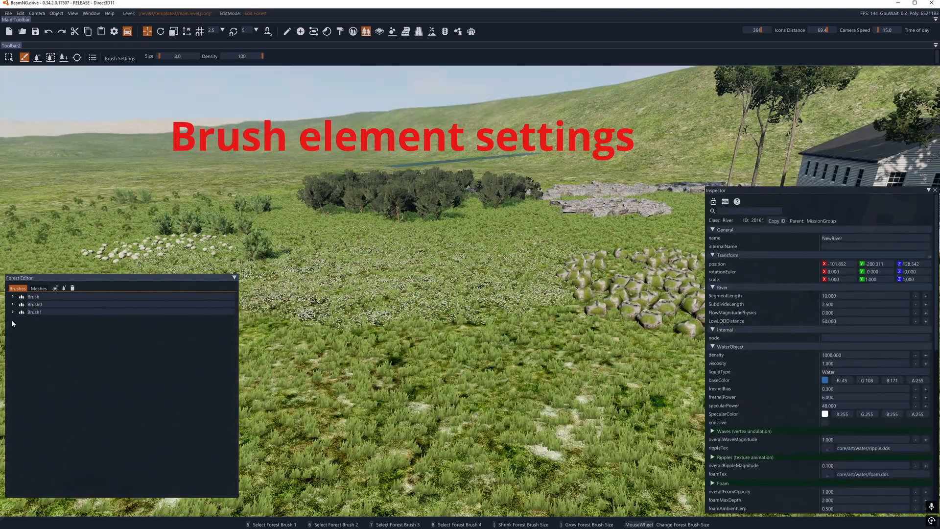
{"action": "left_click", "coordinate": [12, 312]}
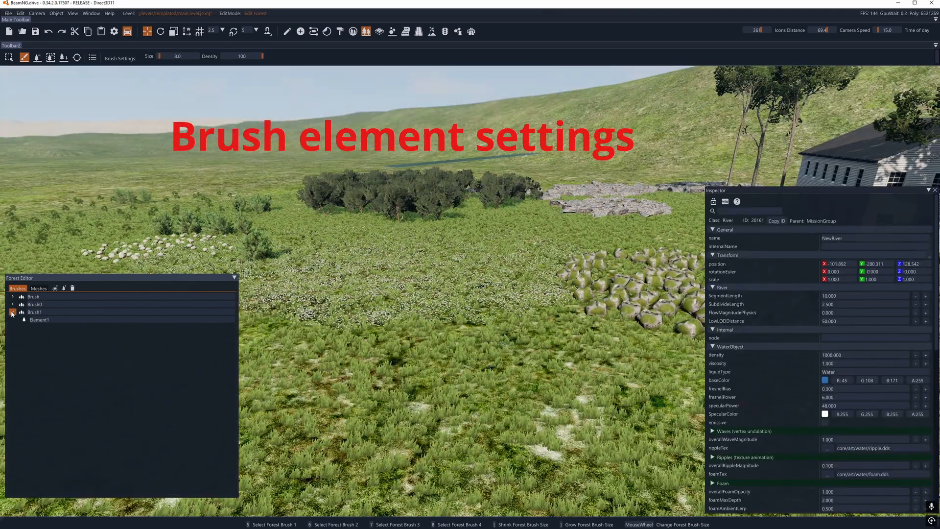
{"action": "left_click", "coordinate": [55, 289]}
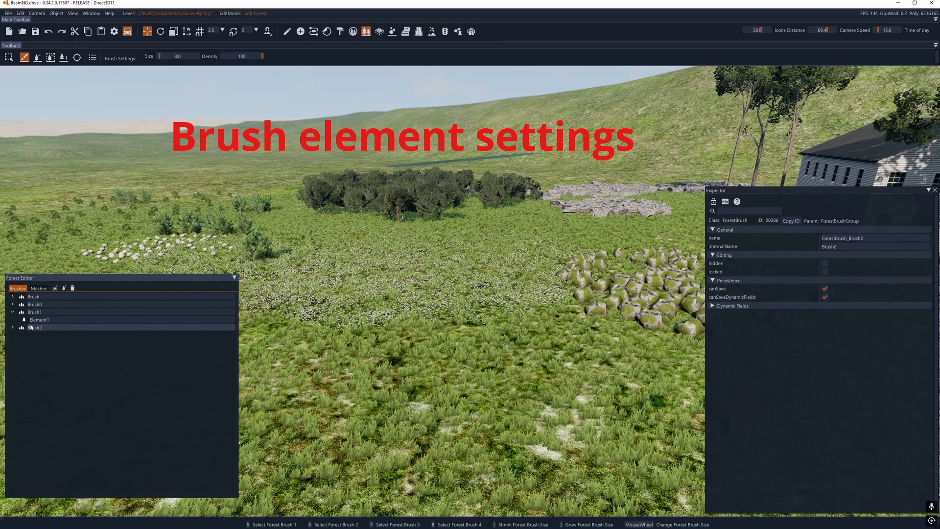
{"action": "left_click", "coordinate": [63, 288]}
{"action": "left_click", "coordinate": [44, 335]}
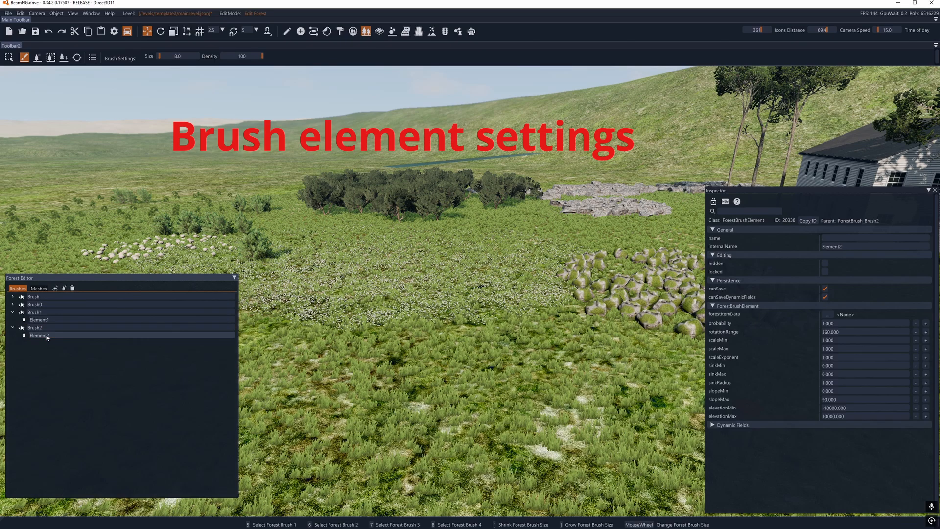
Set the new element's forestItemData to cork_oak_bush_large and paint a patch of bushes on the grass.
{"action": "left_click", "coordinate": [827, 316]}
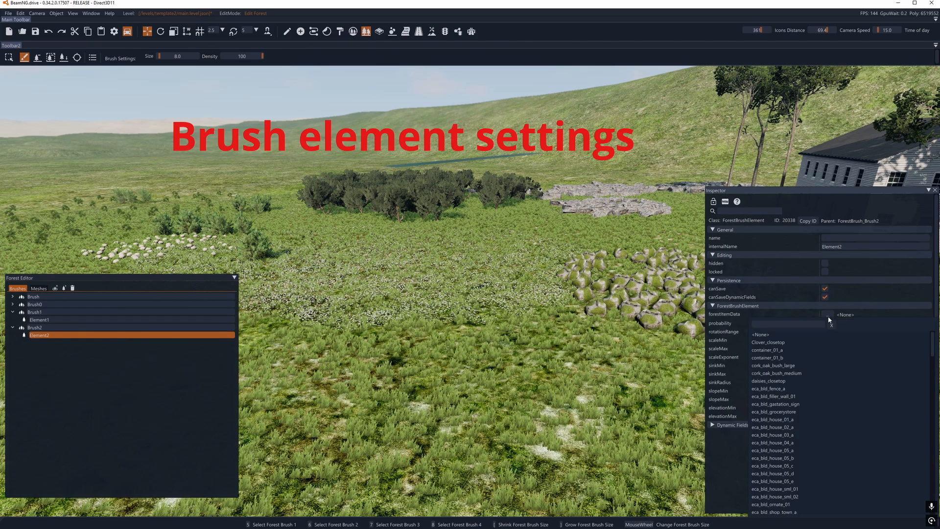
{"action": "left_click", "coordinate": [827, 367]}
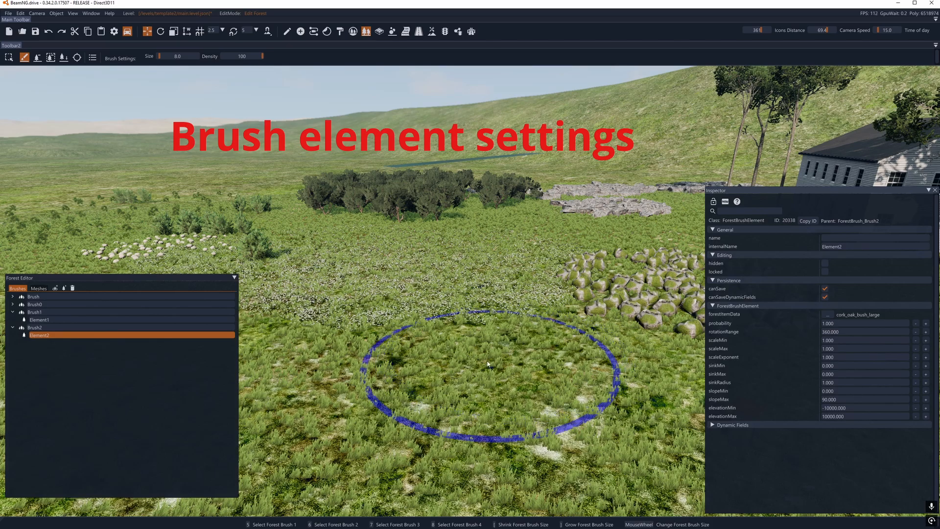
{"action": "left_click", "coordinate": [460, 393]}
Filter the forest items by "oak", assign tree_oak_forest_b to the element, and paint a cluster beside the bushes.
{"action": "key", "text": "s"}
{"action": "left_click", "coordinate": [827, 314]}
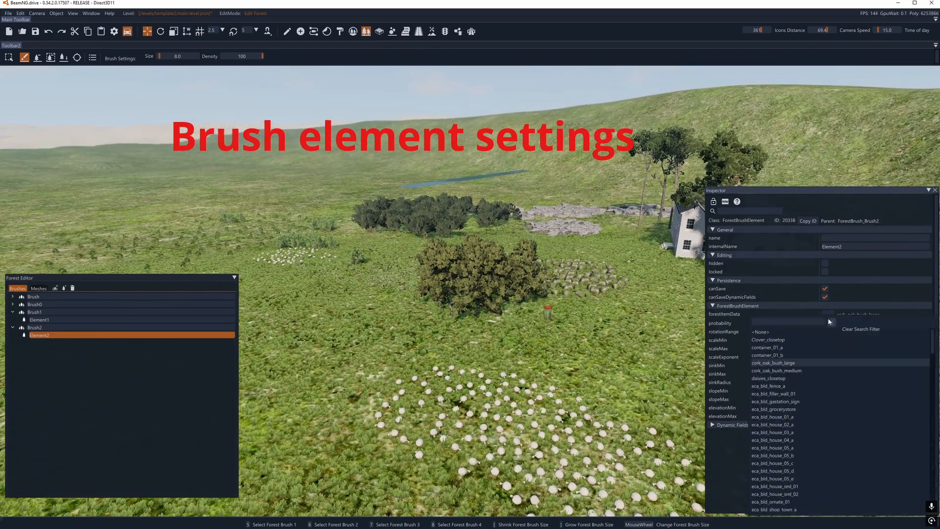
{"action": "type", "text": "oak"}
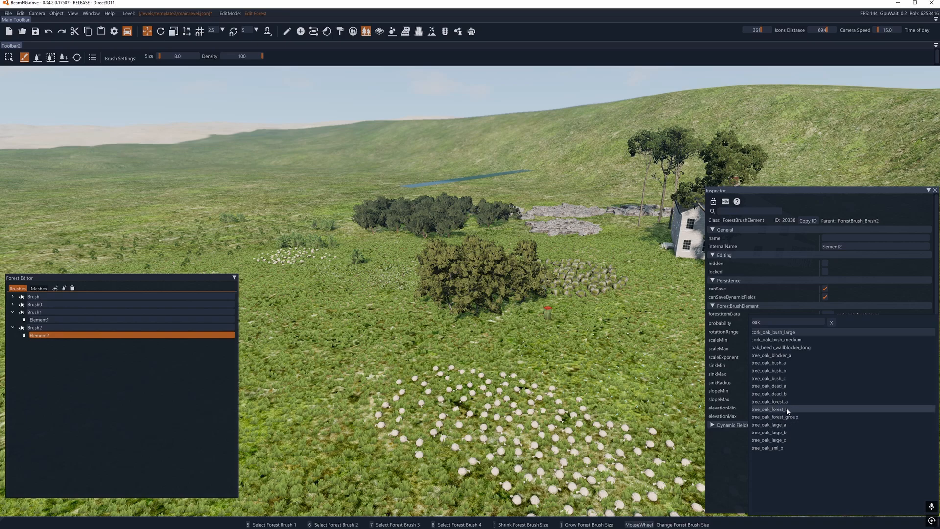
{"action": "left_click", "coordinate": [779, 409]}
{"action": "left_click", "coordinate": [396, 337]}
{"action": "left_click", "coordinate": [397, 336]}
Switch the element's forestItemData to tree_oak_large_a and paint trees on the house side of the bushes.
{"action": "left_click", "coordinate": [827, 314]}
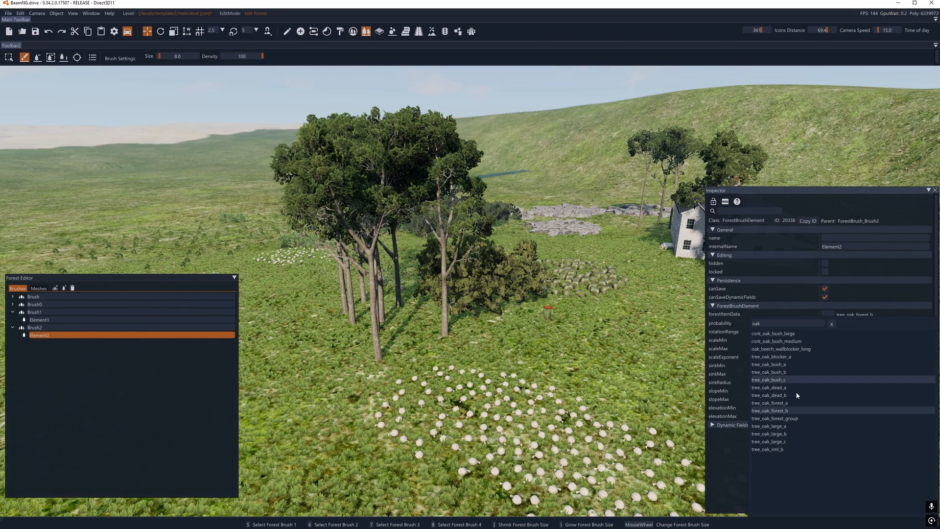
{"action": "left_click", "coordinate": [768, 426]}
{"action": "left_click", "coordinate": [636, 316]}
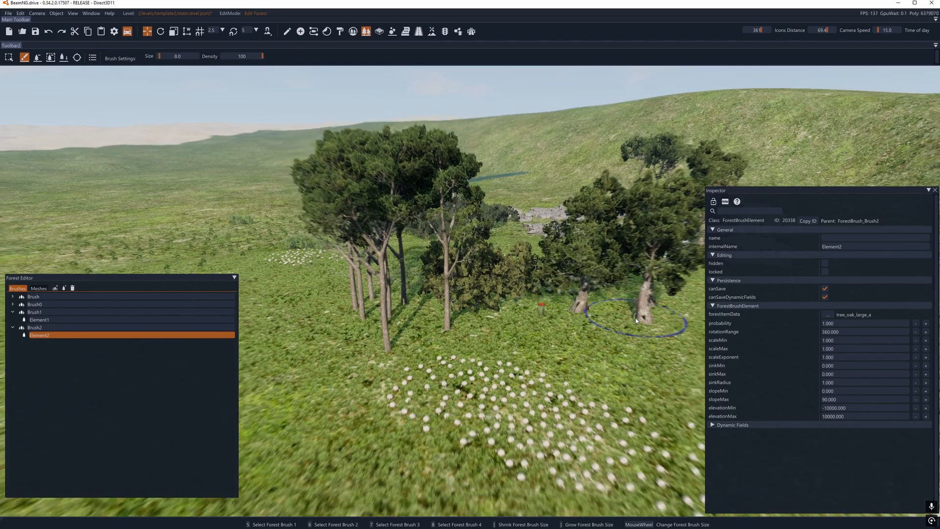
Set the element's forestItemData to tree_oak_large_c and paint trees in two spots near the white house.
{"action": "right_click_drag", "start_coordinate": [656, 320], "coordinate": [734, 321]}
{"action": "left_click", "coordinate": [827, 315]}
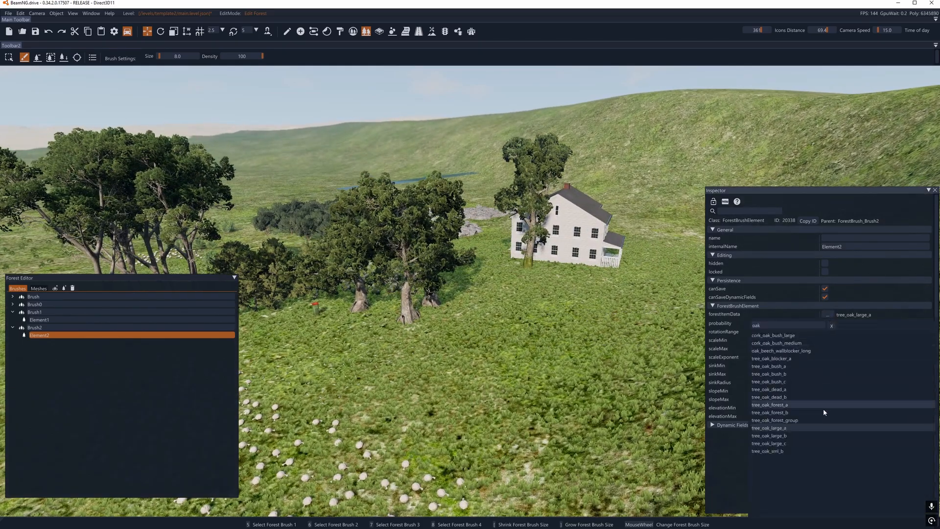
{"action": "left_click", "coordinate": [769, 442]}
{"action": "left_click", "coordinate": [524, 310]}
{"action": "key", "text": "w"}
{"action": "key", "text": "d"}
{"action": "right_click_drag", "start_coordinate": [500, 334], "coordinate": [382, 334]}
{"action": "key", "text": "s"}
{"action": "left_click", "coordinate": [542, 336]}
Change the element's forestItemData to tree_oak_large_b and paint trees beside the house's porch.
{"action": "right_click_drag", "start_coordinate": [541, 335], "coordinate": [685, 336]}
{"action": "key", "text": "s"}
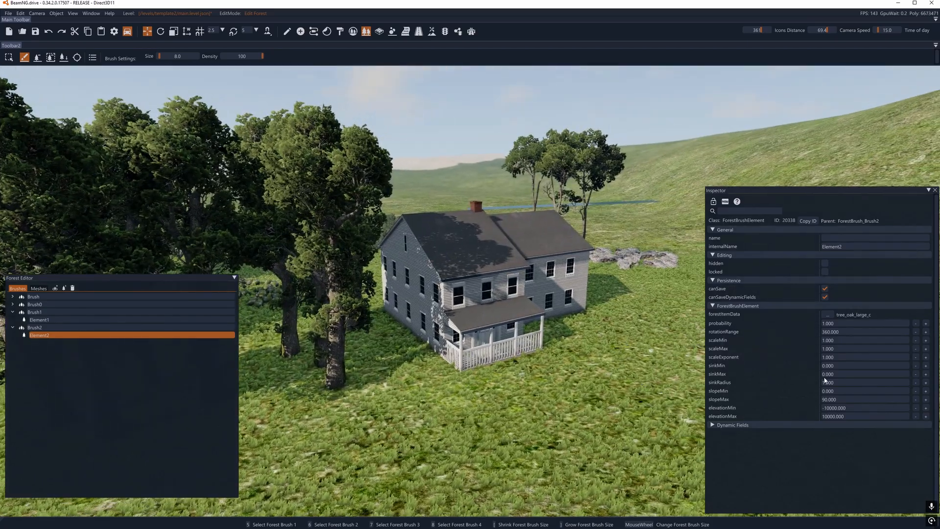
{"action": "left_click", "coordinate": [827, 314]}
{"action": "left_click", "coordinate": [791, 427]}
{"action": "left_click", "coordinate": [595, 354]}
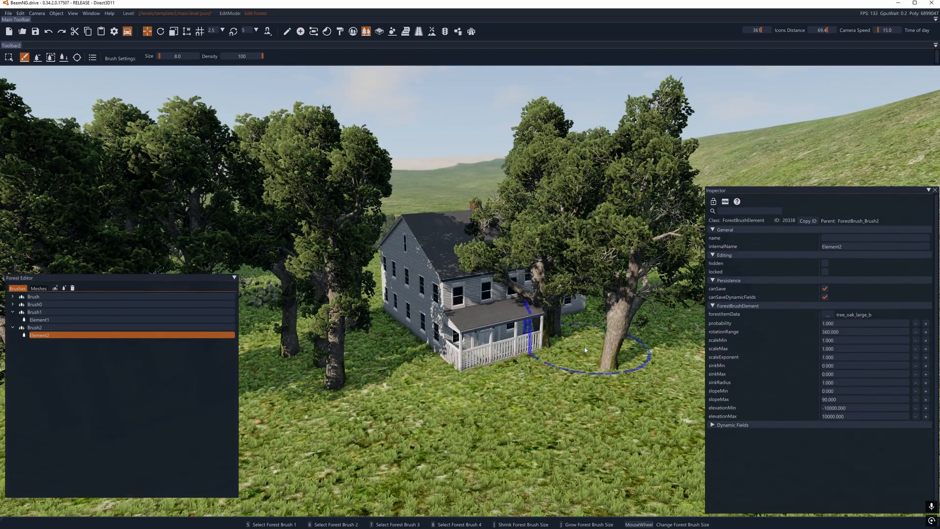
Paint more tree_oak_large_b trees on the grass in front of the house's porch.
{"action": "key", "text": "d"}
{"action": "mouse_move", "coordinate": [595, 354]}
{"action": "right_mouse_down"}
{"action": "mouse_move", "coordinate": [637, 354]}
{"action": "mouse_move", "coordinate": [554, 386]}
{"action": "right_mouse_up"}
{"action": "left_click", "coordinate": [554, 387]}
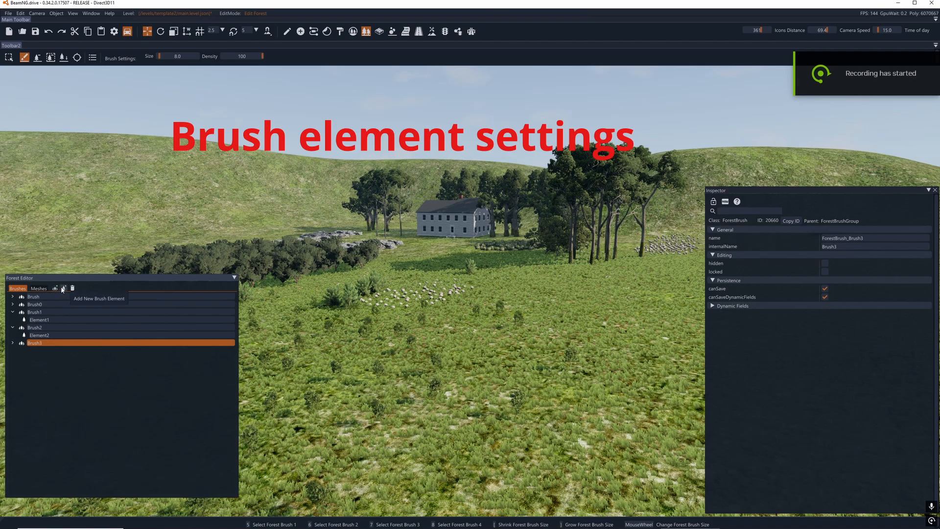
Add a new brush element under Brush3 and select it.
{"action": "left_click", "coordinate": [64, 288]}
{"action": "left_click", "coordinate": [63, 351]}
{"action": "left_click", "coordinate": [65, 349]}
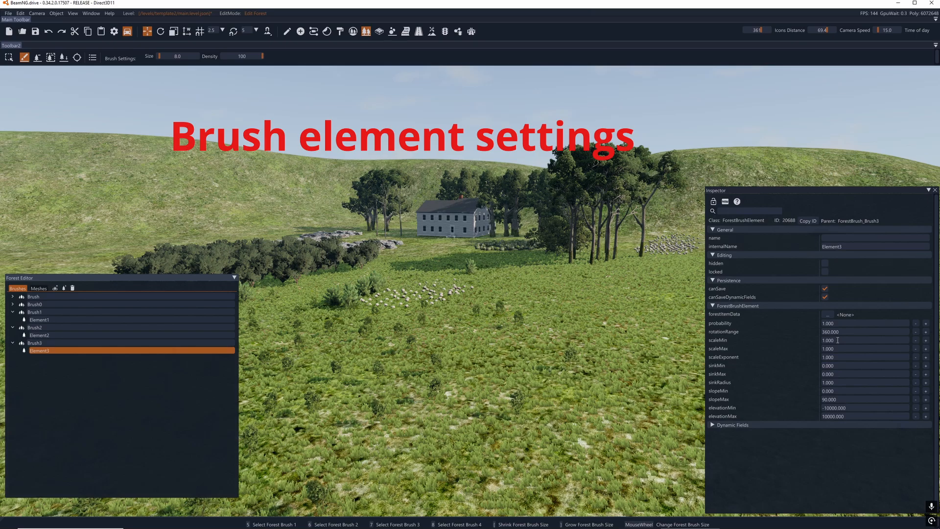
Set the element's forestItemData to tree_oak_large_c and paint a single tree in the open meadow with brush size 1.
{"action": "left_click", "coordinate": [832, 315]}
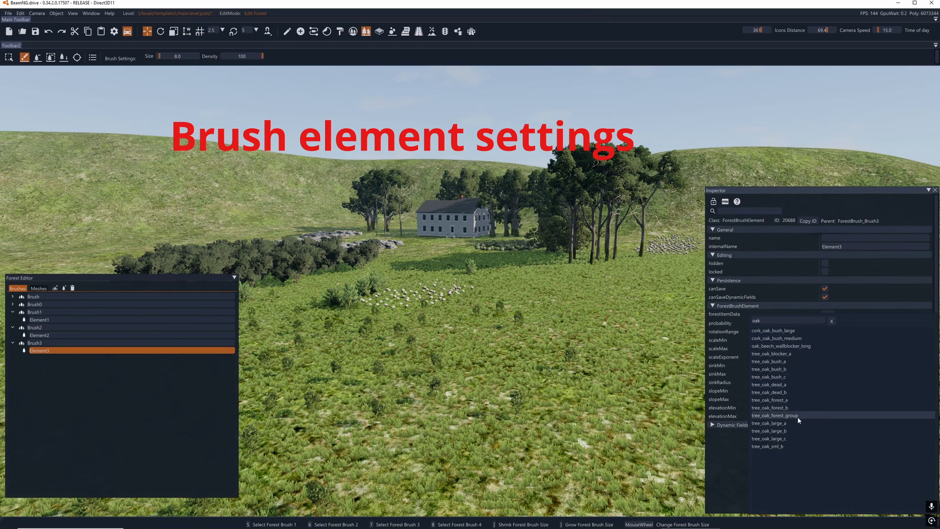
{"action": "left_click", "coordinate": [789, 438]}
{"action": "scroll", "coordinate": [630, 378], "scroll_direction": "down", "scroll_amount": 7}
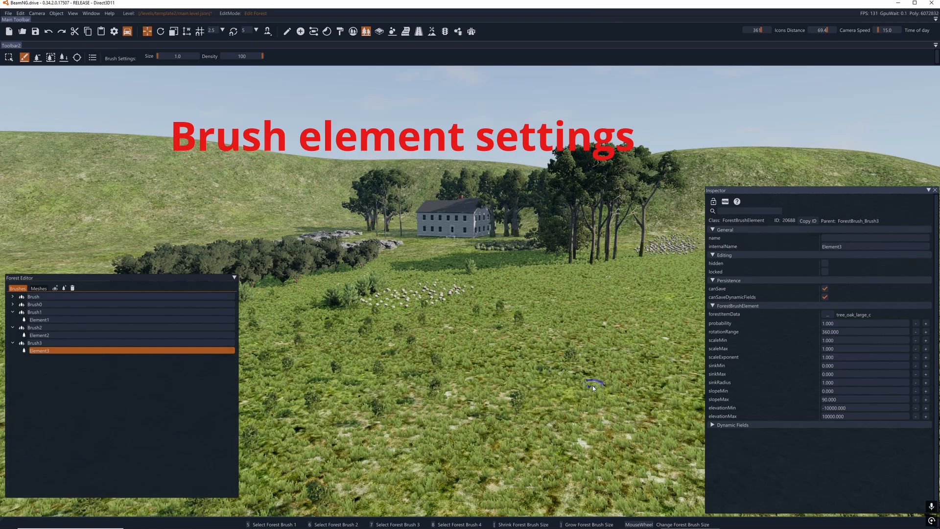
{"action": "left_click", "coordinate": [559, 349]}
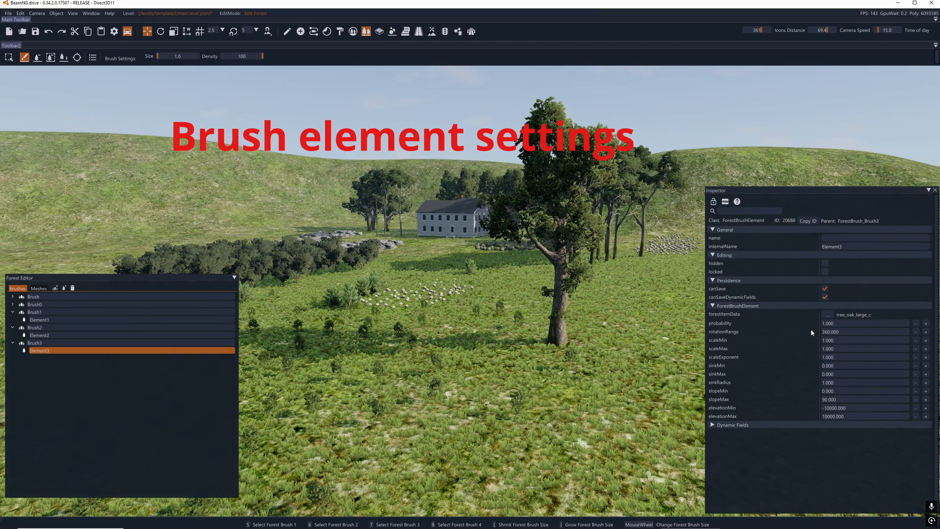
Set the element's scaleMin to 0.1 and paint another single tree near the first one.
{"action": "left_click", "coordinate": [835, 341]}
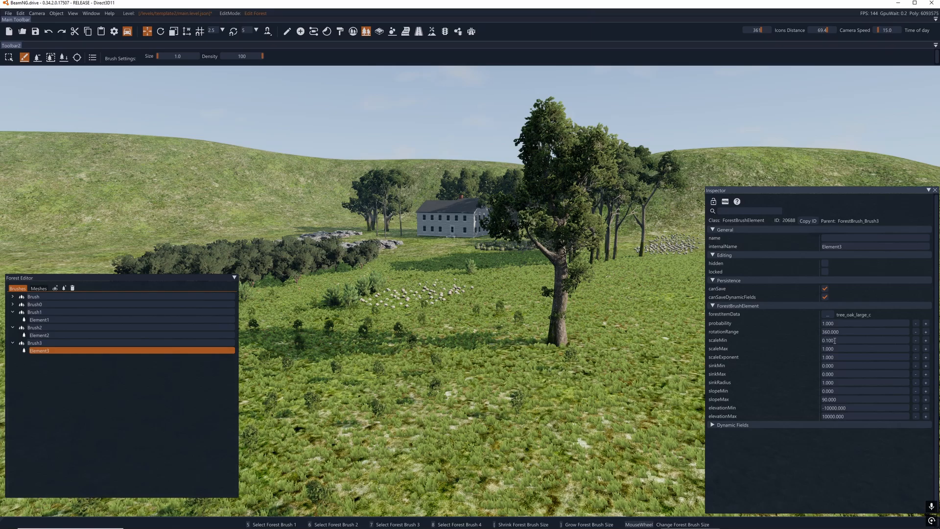
{"action": "right_click_drag", "start_coordinate": [575, 359], "coordinate": [578, 359]}
{"action": "left_click", "coordinate": [592, 344]}
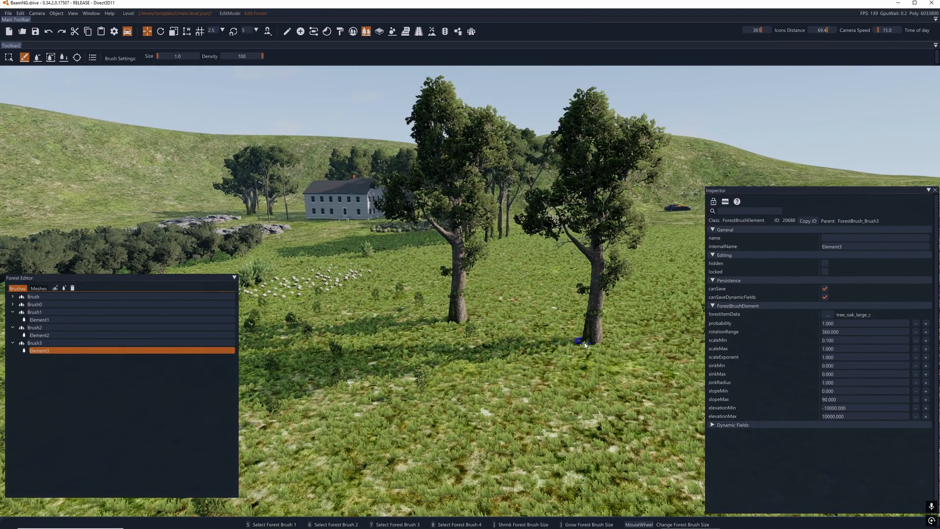
Enlarge the forest brush to size 10 and paint a cluster of oaks on the open grass.
{"action": "key", "text": "s"}
{"action": "scroll", "coordinate": [482, 369], "scroll_direction": "up", "scroll_amount": 9}
{"action": "key", "text": "d"}
{"action": "left_click", "coordinate": [483, 370]}
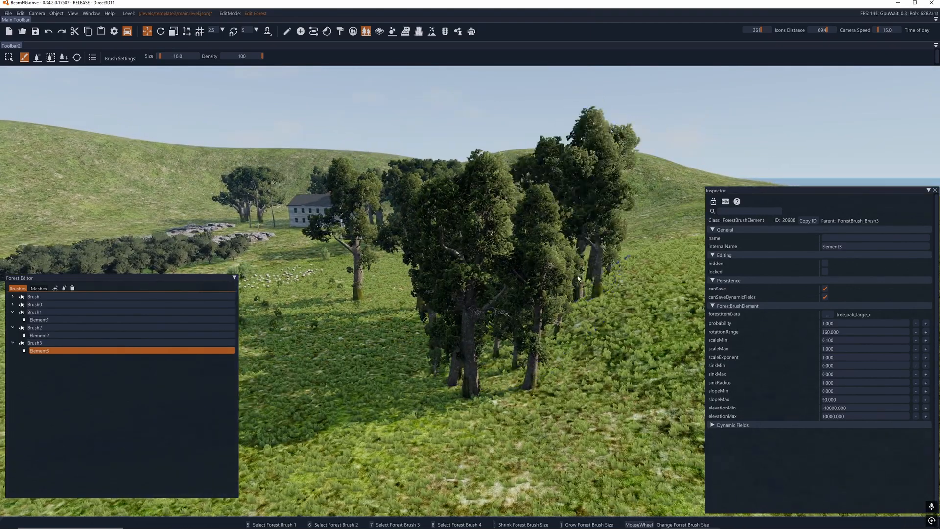
Examine the painted oaks' sizes from several sides and review the element's probability and rotation settings.
{"action": "key", "text": "a"}
{"action": "right_click_drag", "start_coordinate": [472, 370], "coordinate": [538, 372]}
{"action": "key", "text": "w"}
{"action": "key", "text": "d"}
{"action": "right_click_drag", "start_coordinate": [470, 274], "coordinate": [387, 279]}
{"action": "key", "text": "w"}
{"action": "key", "text": "s"}
{"action": "mouse_move", "coordinate": [473, 369]}
{"action": "right_mouse_down"}
{"action": "mouse_move", "coordinate": [439, 366]}
{"action": "mouse_move", "coordinate": [472, 371]}
{"action": "right_mouse_up"}
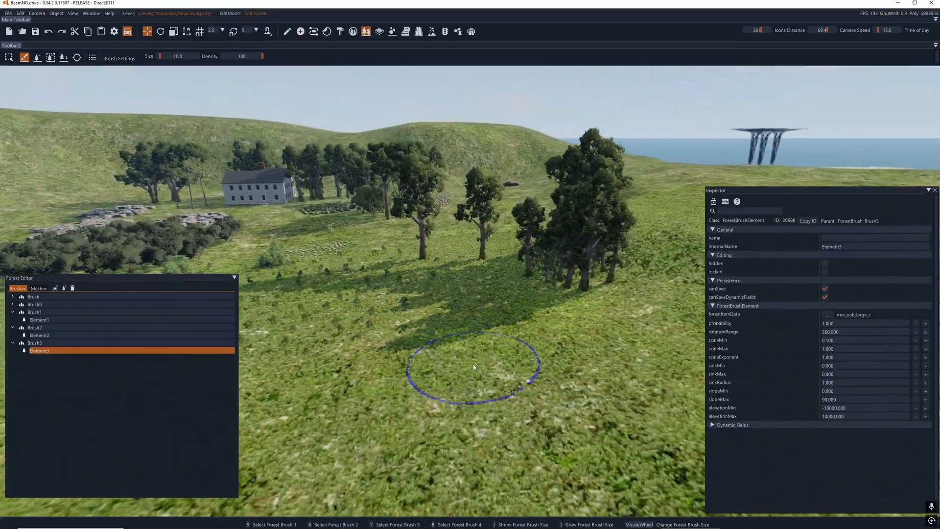
{"action": "mouse_move", "coordinate": [726, 326]}
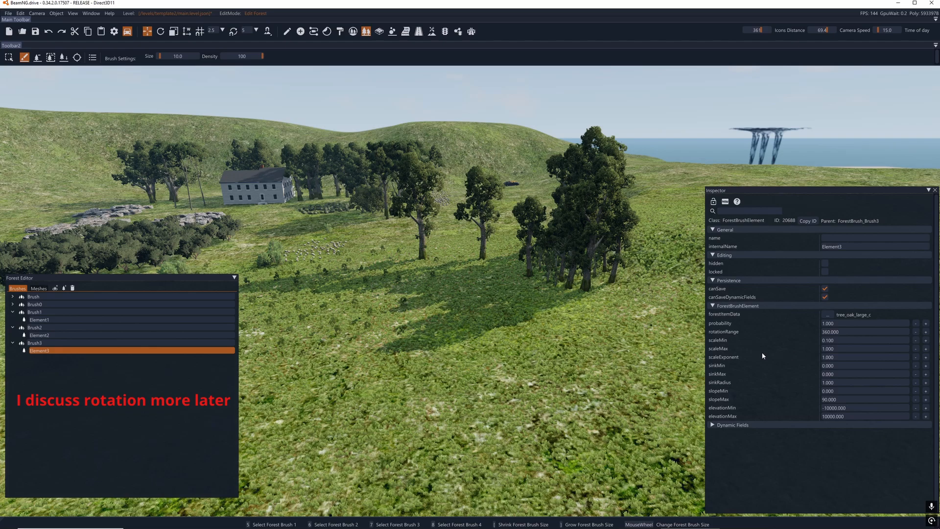
Set the element's scaleExponent to 0.5 and paint a larger grove in front of the oak cluster with brush size 23.
{"action": "mouse_move", "coordinate": [724, 357]}
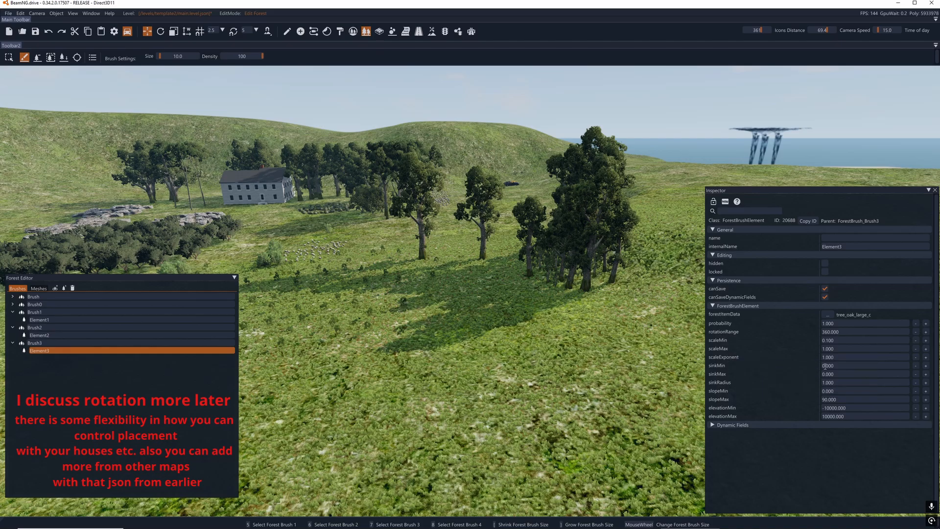
{"action": "left_click", "coordinate": [840, 356]}
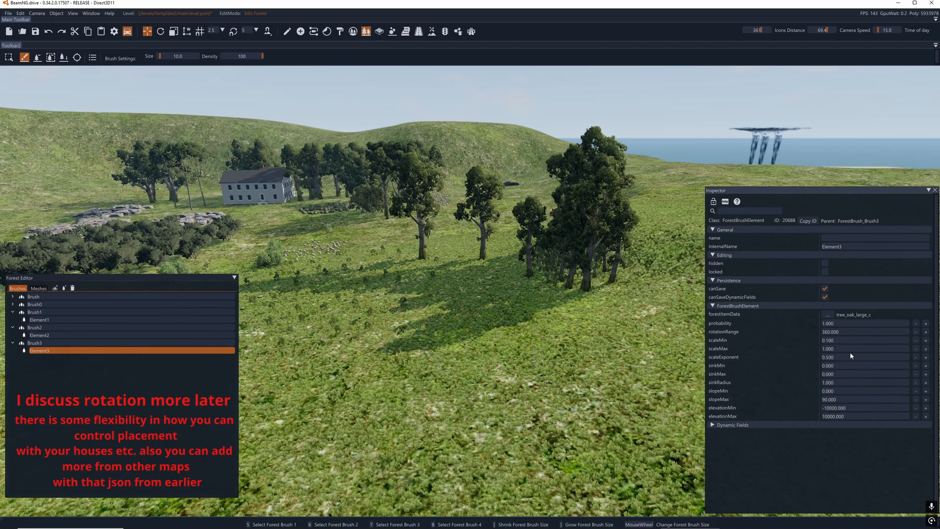
{"action": "scroll", "coordinate": [402, 315], "scroll_direction": "up", "scroll_amount": 13}
{"action": "left_click", "coordinate": [424, 346]}
{"action": "key", "text": "s"}
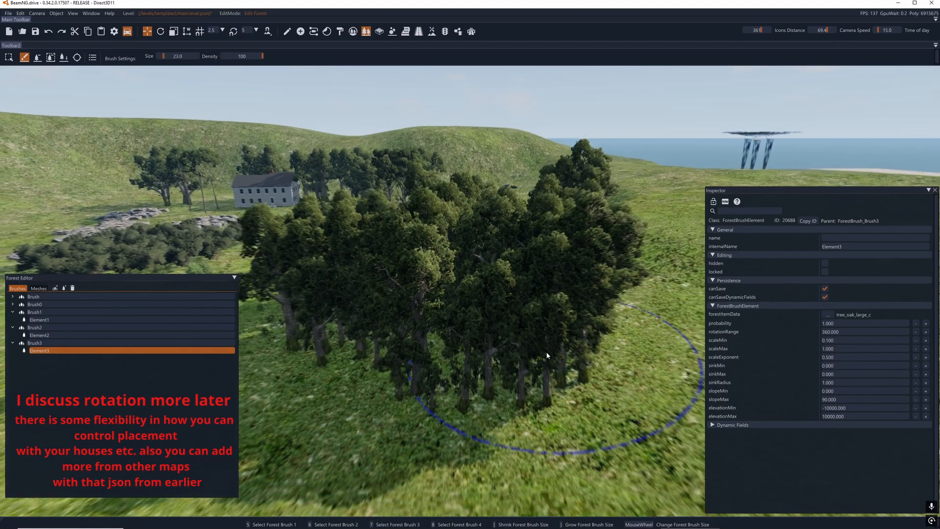
{"action": "key", "text": "s"}
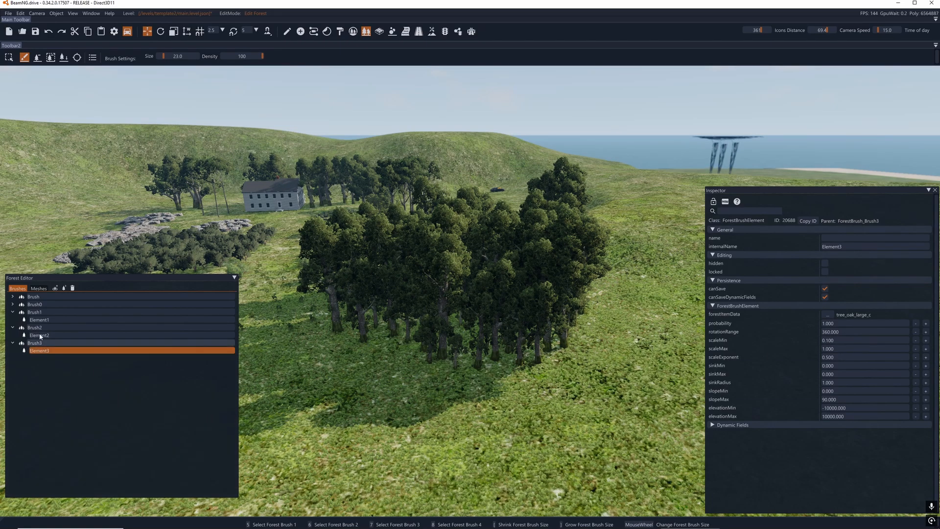
Create a new forest brush with one element and set its forestItemData to tree_oak_large_c.
{"action": "left_click", "coordinate": [56, 288]}
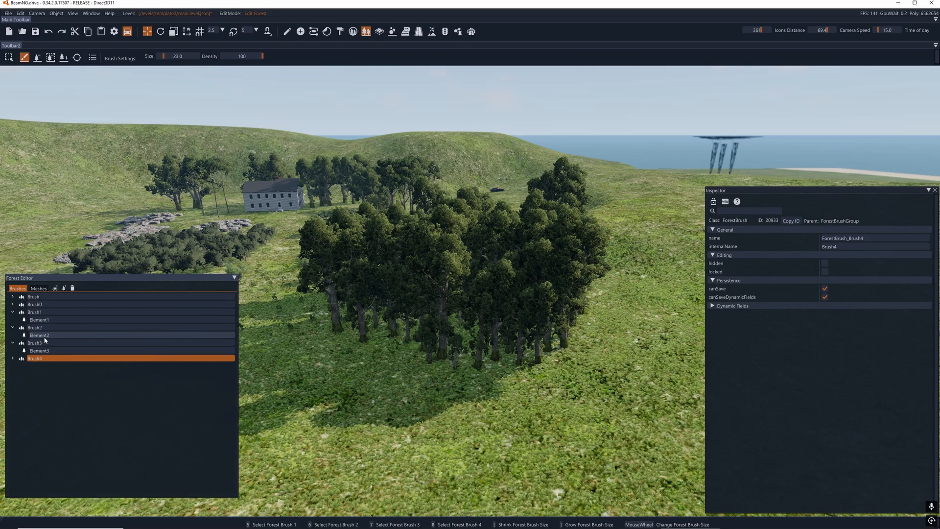
{"action": "left_click", "coordinate": [51, 365]}
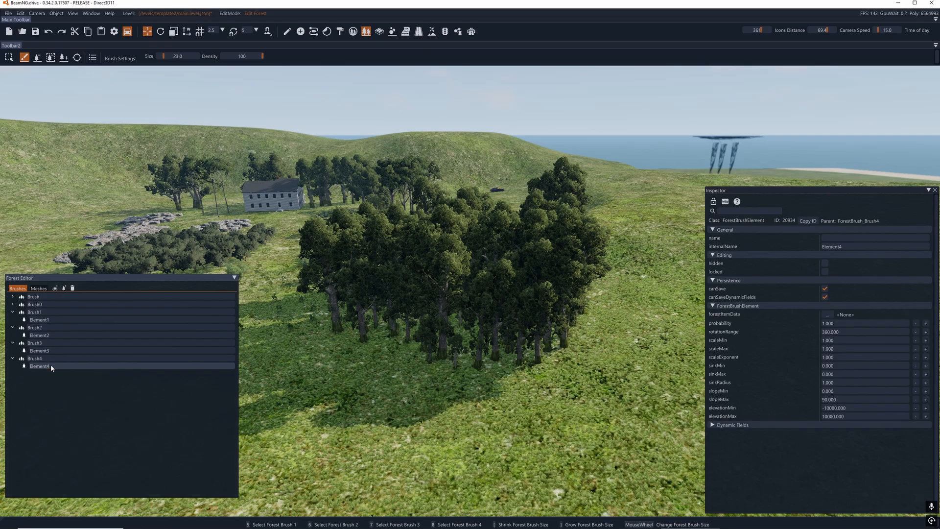
{"action": "left_click", "coordinate": [828, 314]}
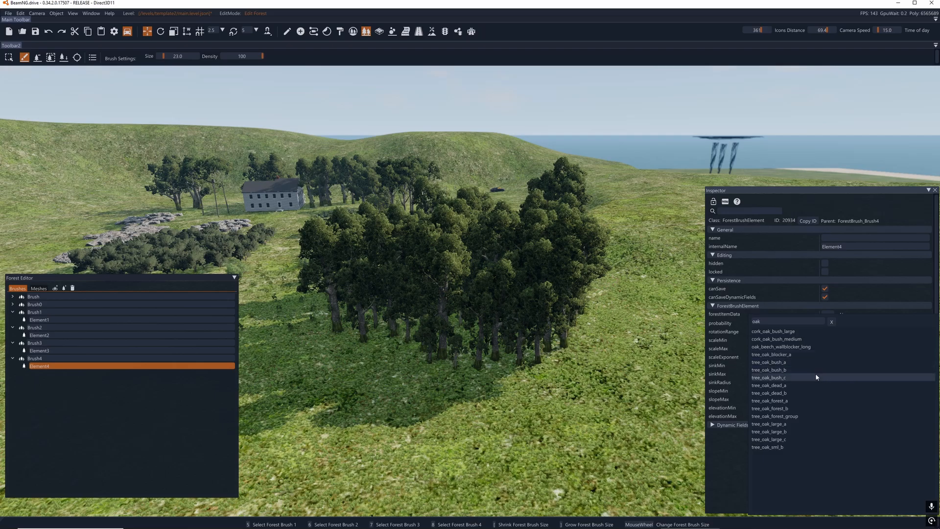
{"action": "left_click", "coordinate": [788, 438]}
Enlarge the forest brush to size 38 and paint a wide stand of default-scale oaks beside the existing grove.
{"action": "scroll", "coordinate": [570, 388], "scroll_direction": "down", "scroll_amount": 5}
{"action": "key", "text": "s"}
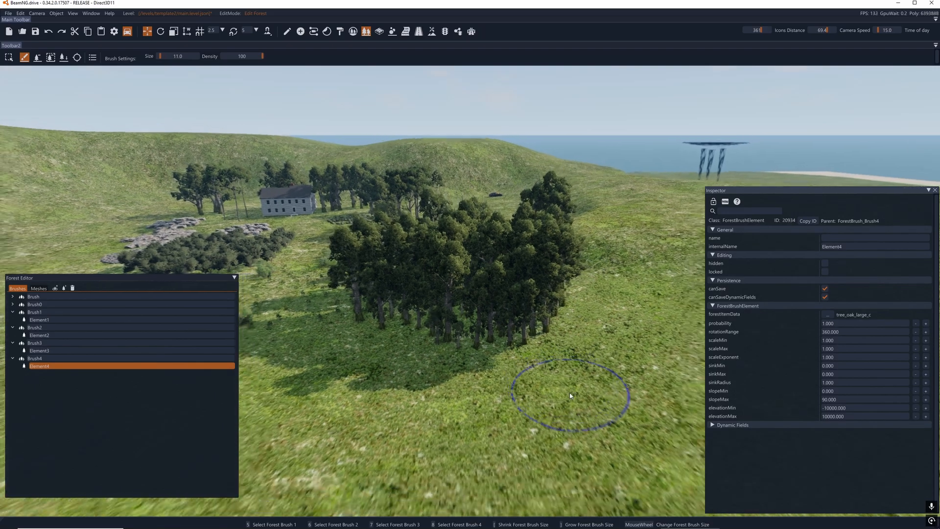
{"action": "scroll", "coordinate": [558, 392], "scroll_direction": "up", "scroll_amount": 9}
{"action": "key", "text": "d"}
{"action": "scroll", "coordinate": [558, 343], "scroll_direction": "up", "scroll_amount": 7}
{"action": "key", "text": "w"}
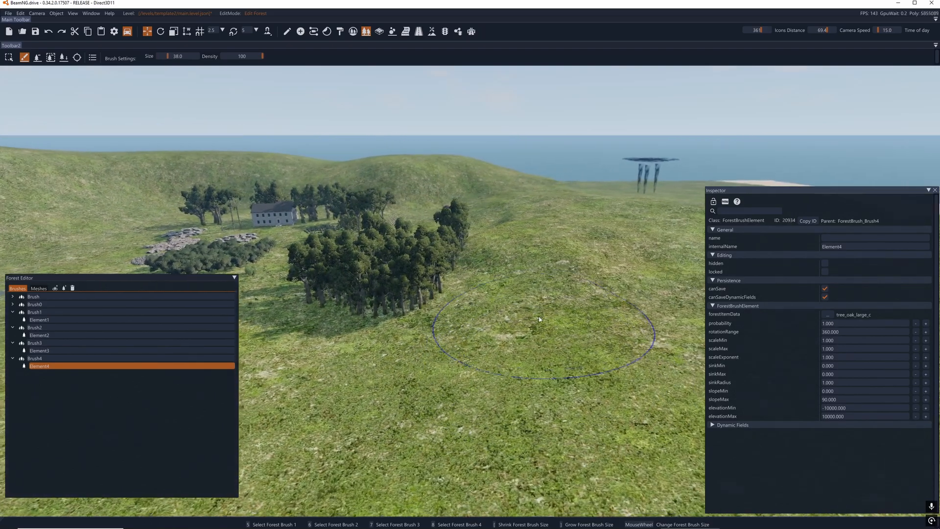
{"action": "left_click_drag", "start_coordinate": [563, 309], "coordinate": [619, 355]}
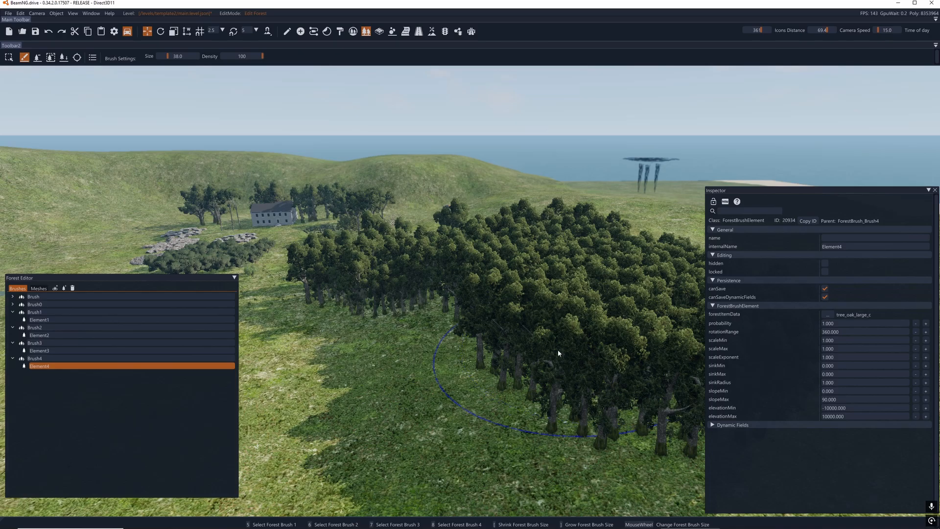
{"action": "key", "text": "a"}
{"action": "right_click_drag", "start_coordinate": [622, 360], "coordinate": [687, 374]}
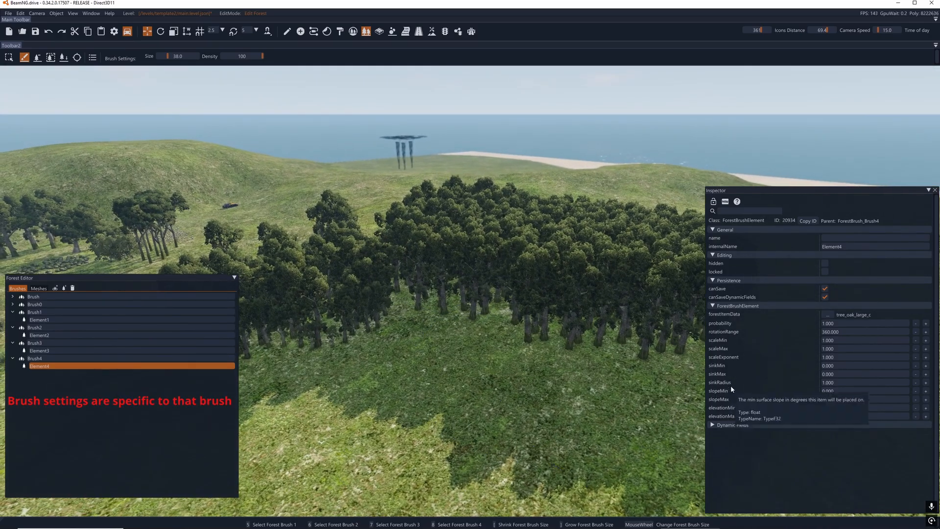
Select Brush3's element and compare its scale settings with the trees painted from it.
{"action": "left_click", "coordinate": [61, 350]}
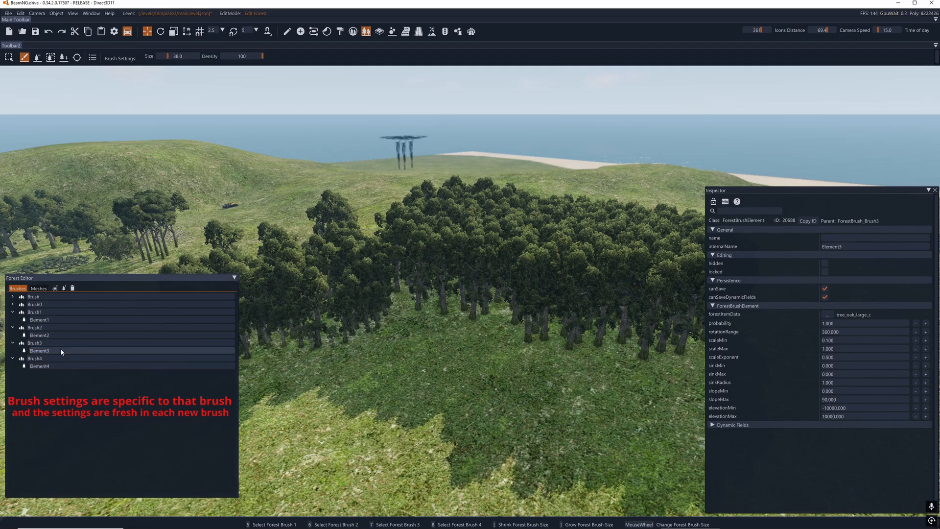
{"action": "key", "text": "a"}
{"action": "key", "text": "w"}
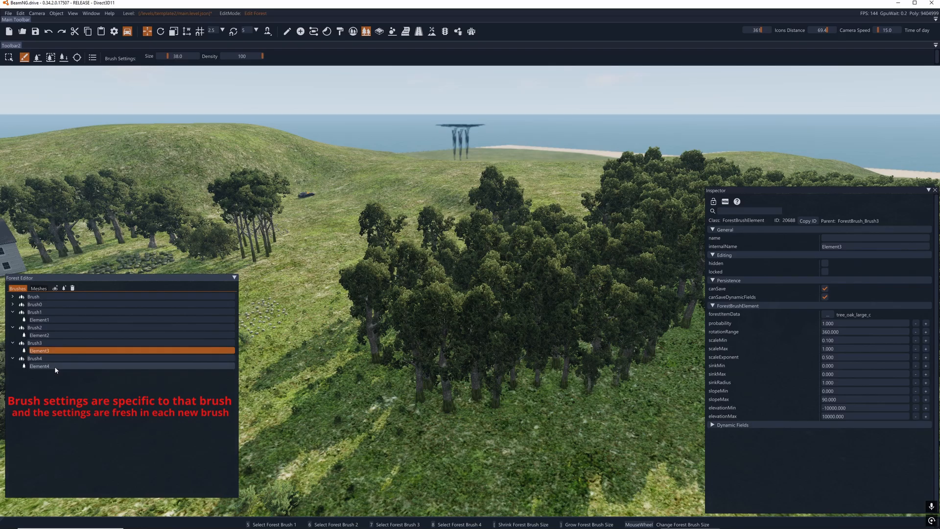
Select Brush4's element and paint oaks across the meadow between the bushes and the existing grove with brush size 38.
{"action": "left_click", "coordinate": [55, 366]}
{"action": "key", "text": "a"}
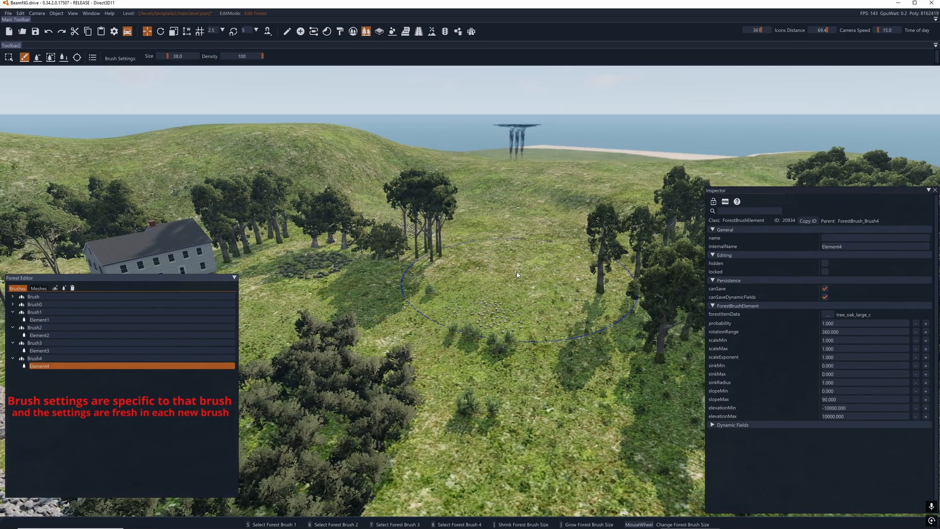
{"action": "mouse_move", "coordinate": [478, 333]}
{"action": "left_mouse_down"}
{"action": "mouse_move", "coordinate": [526, 299]}
{"action": "mouse_move", "coordinate": [542, 318]}
{"action": "left_mouse_up"}
{"action": "key", "text": "d"}
{"action": "left_click", "coordinate": [541, 316]}
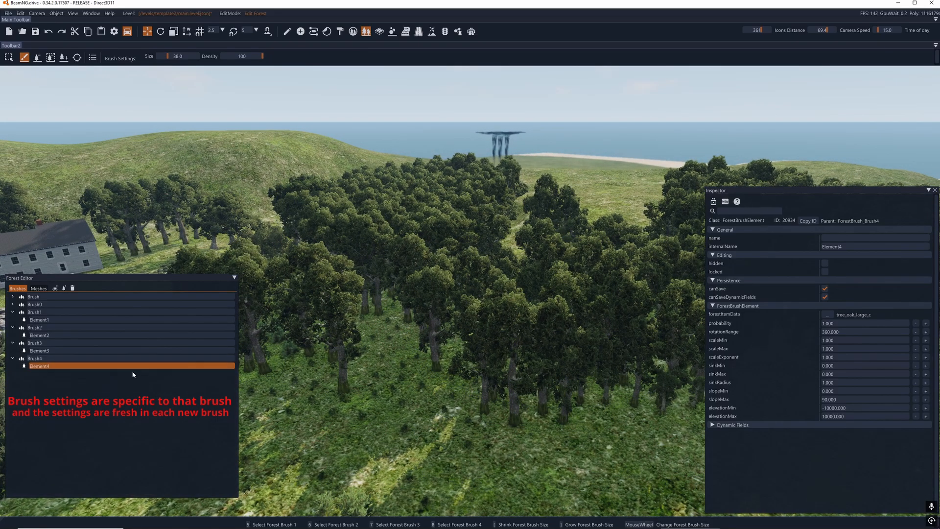
Open the slopeMax value of Brush4's element for editing.
{"action": "key", "text": "s"}
{"action": "right_click_drag", "start_coordinate": [516, 314], "coordinate": [708, 322]}
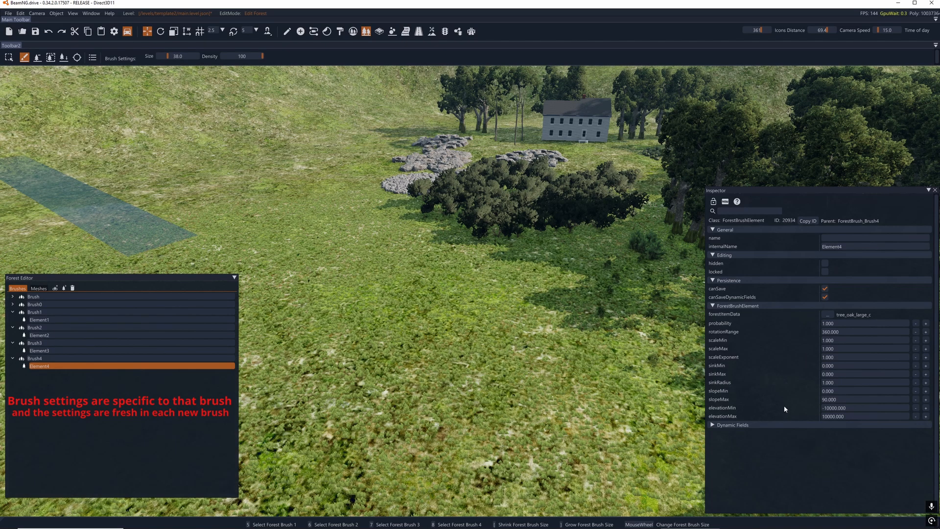
{"action": "mouse_move", "coordinate": [719, 400]}
{"action": "key", "text": "a"}
{"action": "right_click_drag", "start_coordinate": [483, 333], "coordinate": [462, 289]}
{"action": "left_click", "coordinate": [843, 399]}
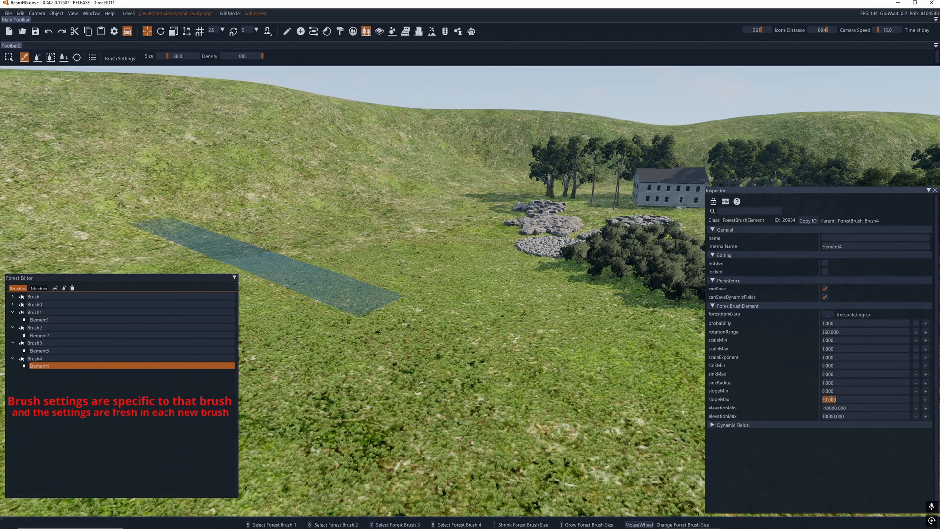
Switch to the Terrain Tools and raise the ground around the water block below the hillside with brush size 180.
{"action": "right_click_drag", "start_coordinate": [472, 289], "coordinate": [413, 208]}
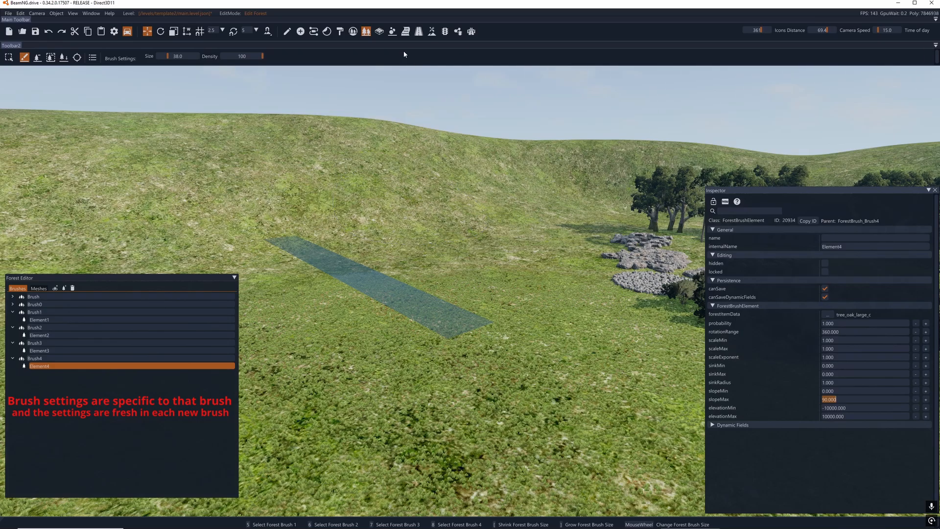
{"action": "left_click", "coordinate": [431, 32]}
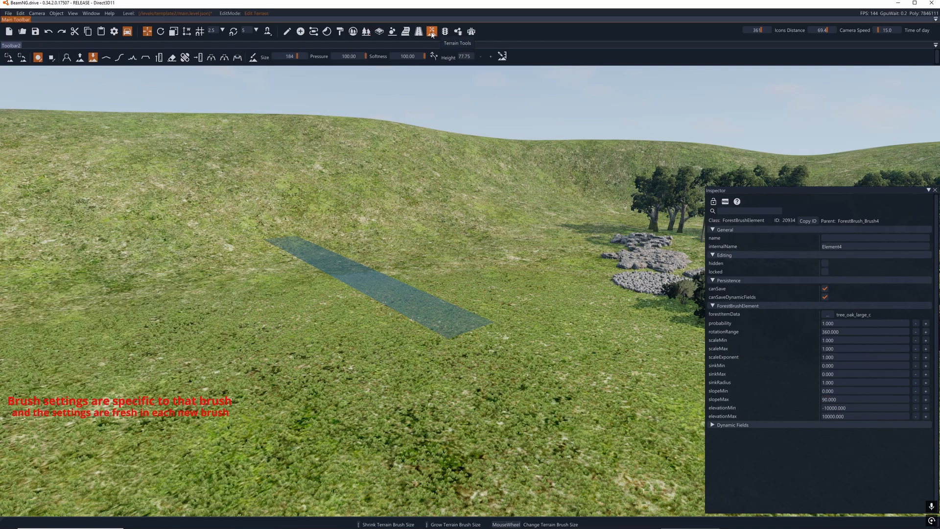
{"action": "left_click", "coordinate": [80, 58]}
{"action": "left_click_drag", "start_coordinate": [150, 253], "coordinate": [150, 256]}
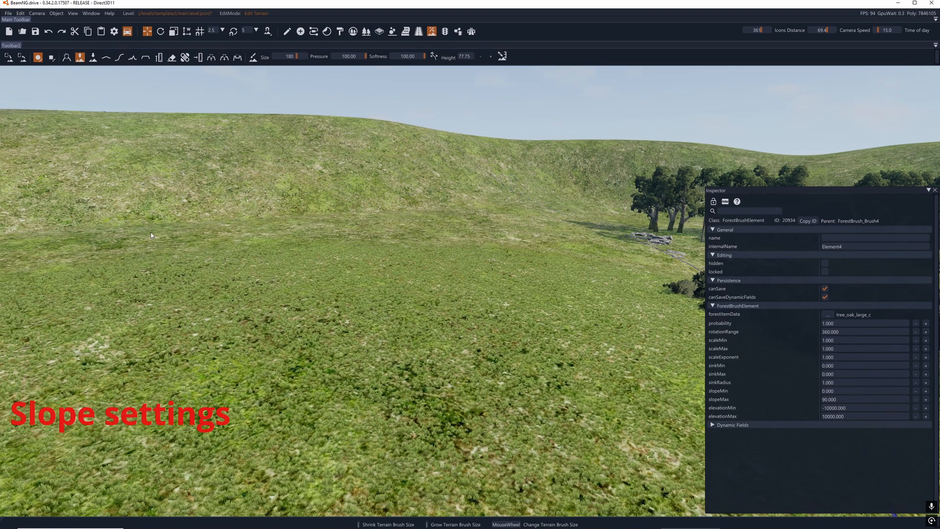
Raise a steep, flat-topped mound on the open grassland using a terrain brush of size 42.
{"action": "right_click_drag", "start_coordinate": [169, 255], "coordinate": [198, 255]}
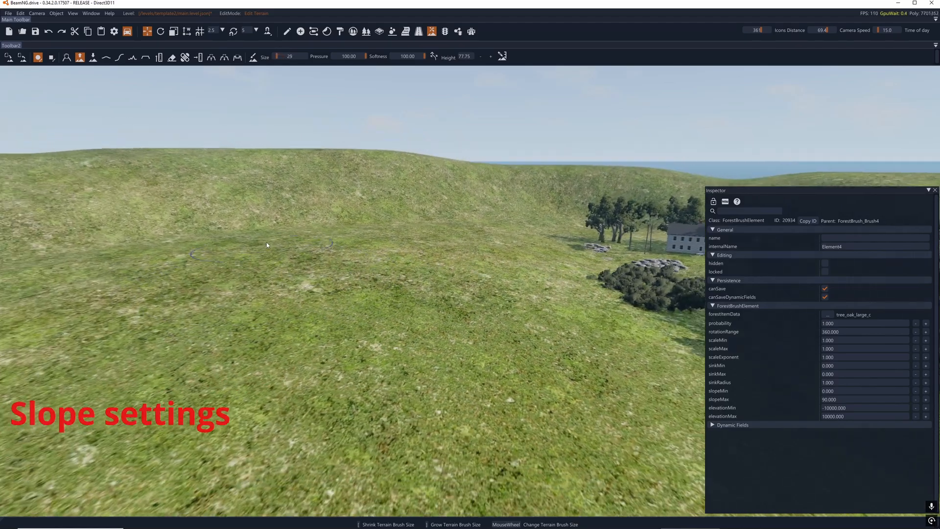
{"action": "scroll", "coordinate": [284, 285], "scroll_direction": "up", "scroll_amount": 5}
{"action": "left_click_drag", "start_coordinate": [270, 290], "coordinate": [275, 245]}
{"action": "key", "text": "s"}
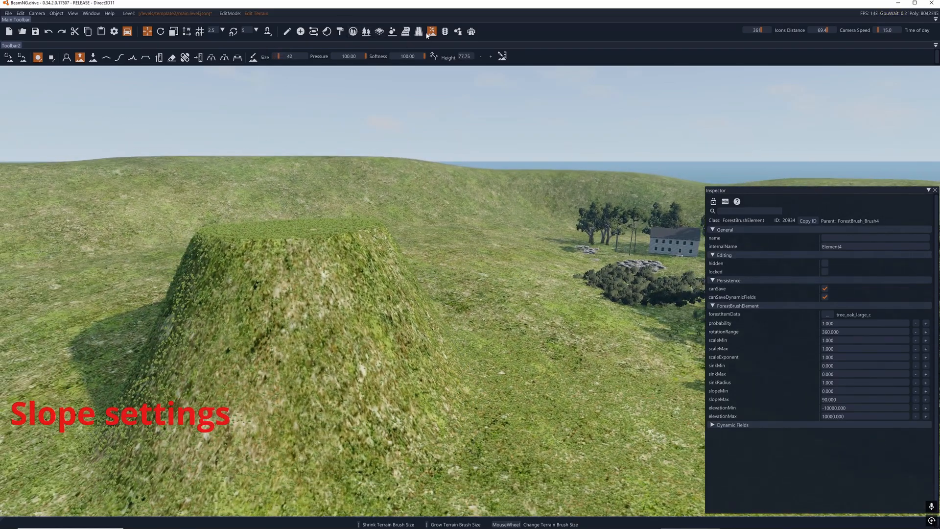
Paint a few oak trees onto the mound's slope with the Element4 forest brush at size 10.
{"action": "left_click", "coordinate": [365, 32]}
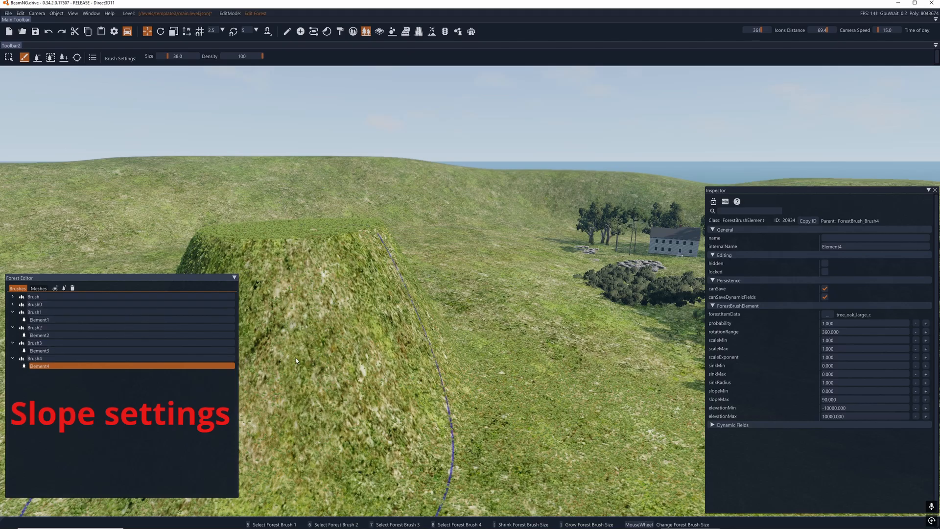
{"action": "key", "text": "w"}
{"action": "key", "text": "a"}
{"action": "scroll", "coordinate": [410, 342], "scroll_direction": "down", "scroll_amount": 7}
{"action": "left_click", "coordinate": [397, 344]}
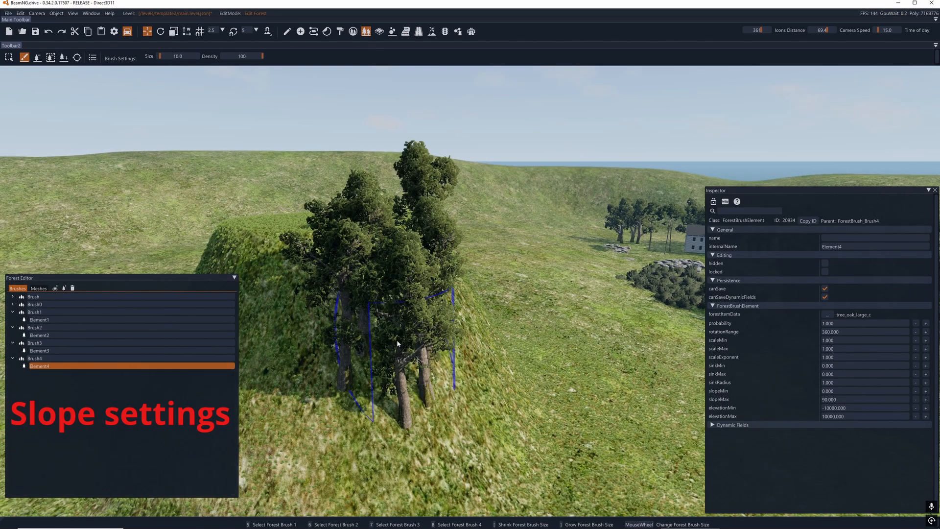
{"action": "right_click_drag", "start_coordinate": [397, 344], "coordinate": [472, 284]}
{"action": "key", "text": "a"}
{"action": "key", "text": "s"}
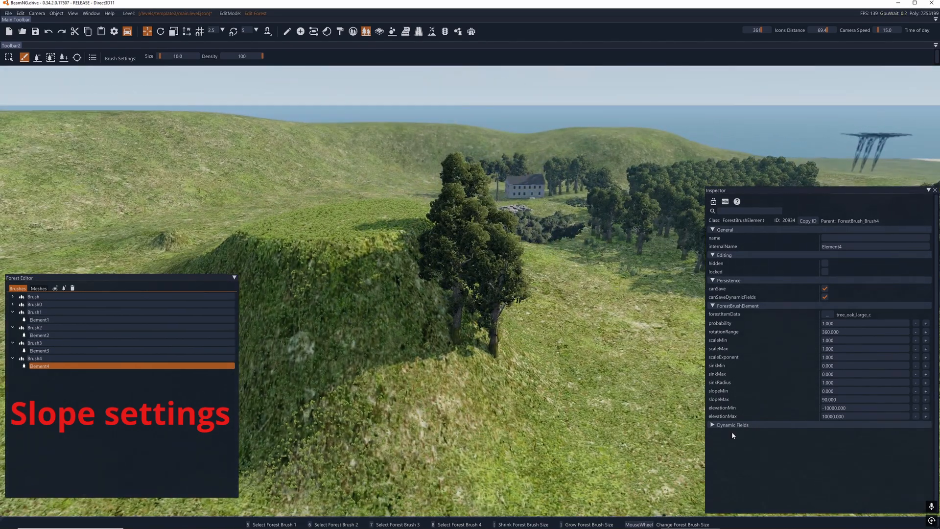
Set Element4's slopeMax to 20 and try painting trees on the mound's steep side.
{"action": "left_click", "coordinate": [848, 400]}
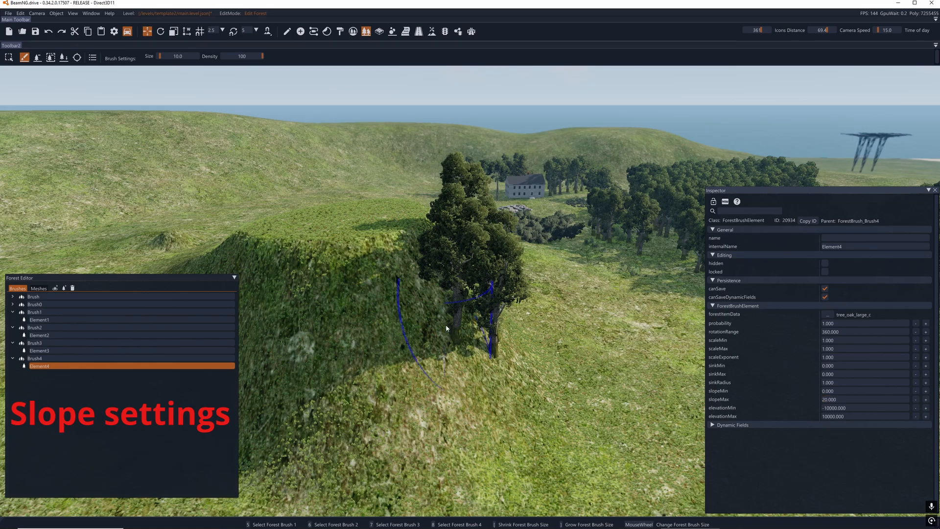
{"action": "key", "text": "a"}
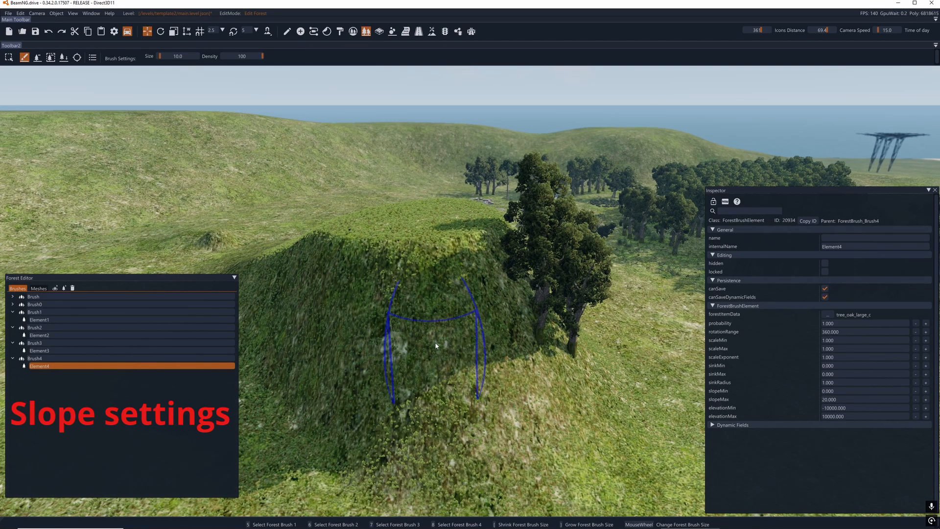
Set Element4's slopeMax to 100 and paint more oak trees along the mound's steep slope.
{"action": "left_click", "coordinate": [841, 400]}
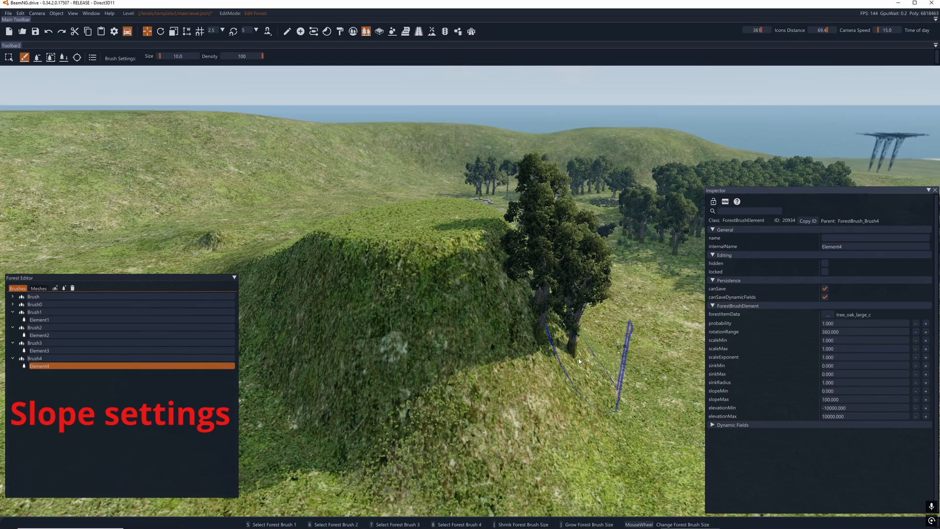
{"action": "mouse_move", "coordinate": [470, 323]}
{"action": "left_mouse_down"}
{"action": "mouse_move", "coordinate": [440, 328]}
{"action": "mouse_move", "coordinate": [504, 362]}
{"action": "left_mouse_up"}
{"action": "mouse_move", "coordinate": [503, 363]}
{"action": "right_mouse_down"}
{"action": "mouse_move", "coordinate": [497, 406]}
{"action": "mouse_move", "coordinate": [518, 374]}
{"action": "mouse_move", "coordinate": [509, 363]}
{"action": "right_mouse_up"}
{"action": "key", "text": "w"}
{"action": "key", "text": "s"}
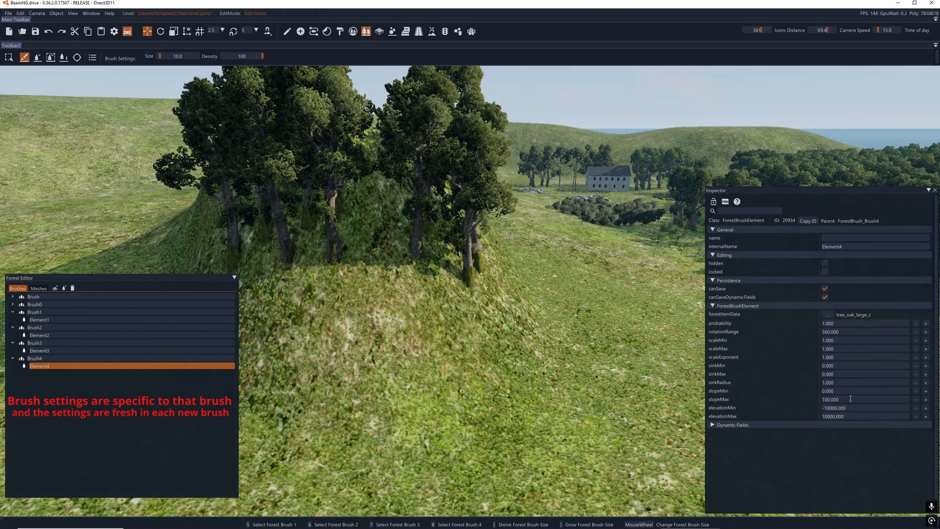
Set Element4's slopeMax to 90.
{"action": "left_click", "coordinate": [845, 397]}
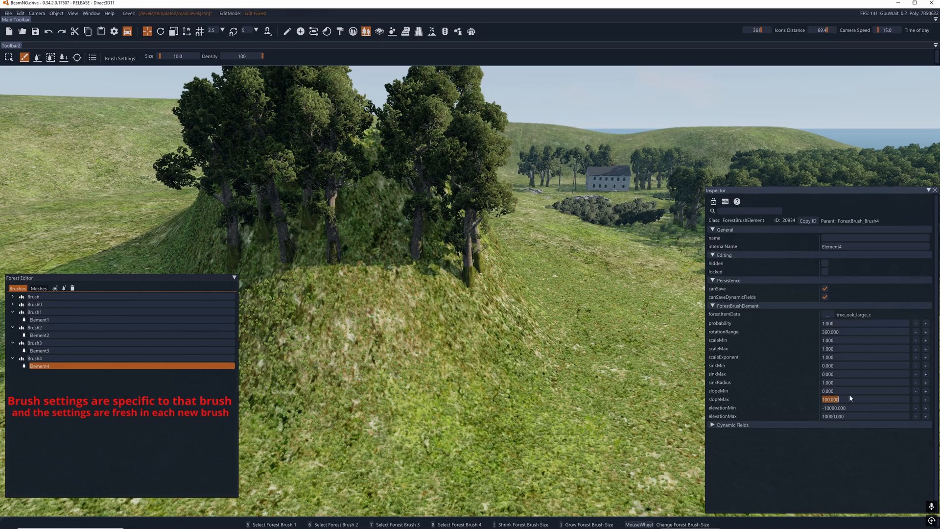
{"action": "left_click", "coordinate": [844, 399]}
{"action": "right_click_drag", "start_coordinate": [398, 339], "coordinate": [478, 362]}
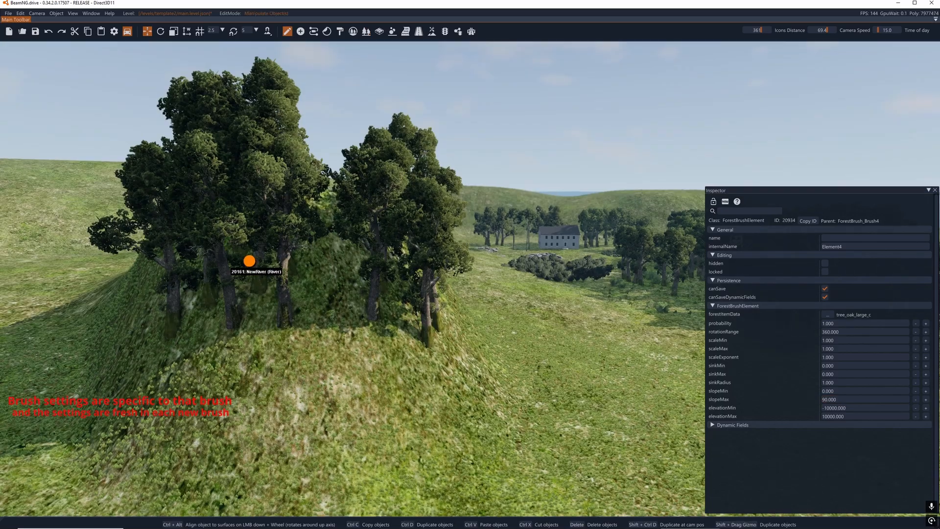
Set the strength of the ForestWindEmitter in the scene to 10.
{"action": "right_click_drag", "start_coordinate": [470, 274], "coordinate": [275, 237]}
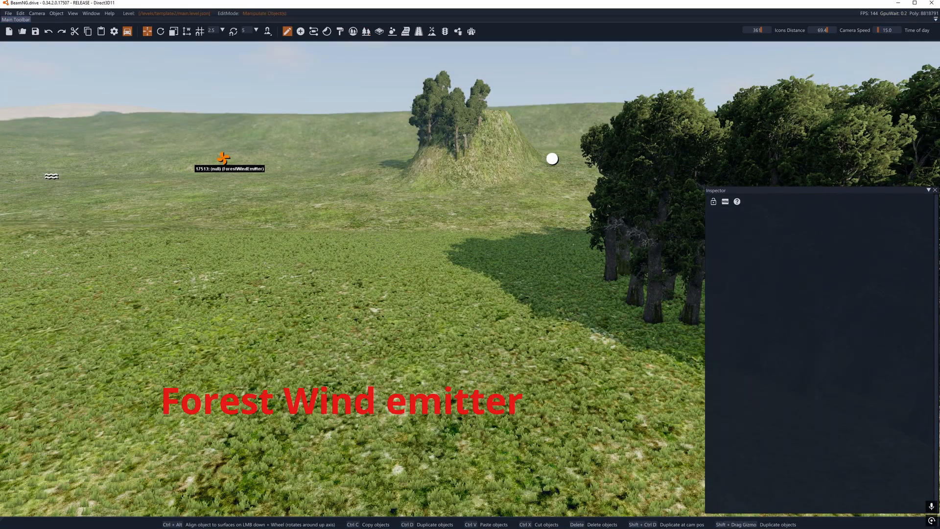
{"action": "left_click", "coordinate": [223, 157]}
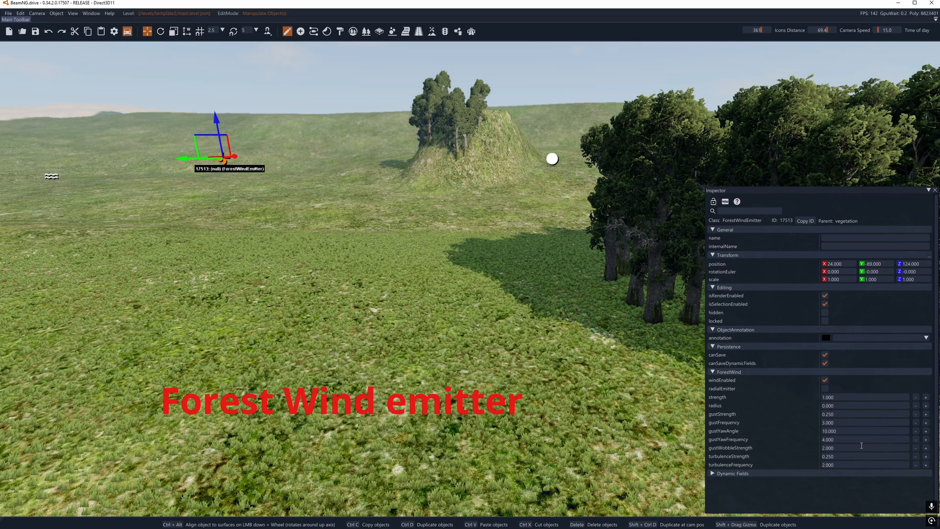
{"action": "right_click_drag", "start_coordinate": [685, 446], "coordinate": [806, 487]}
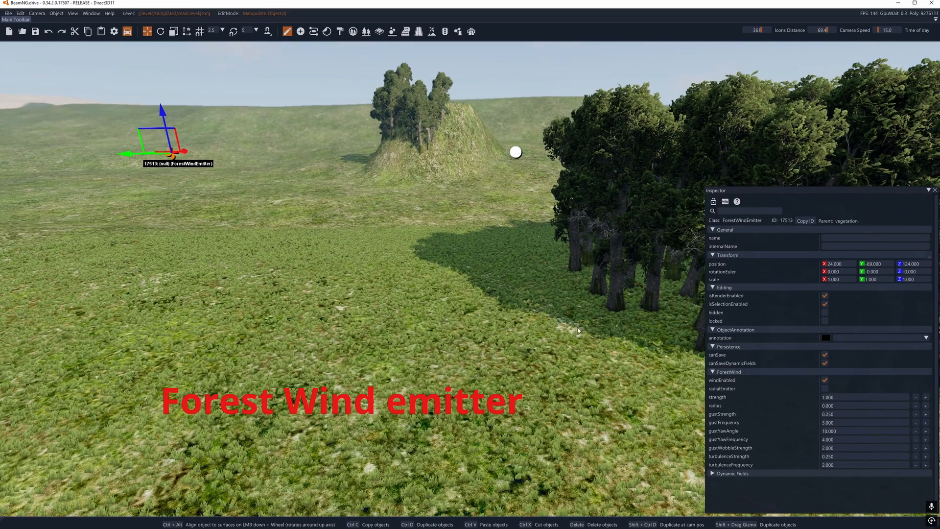
{"action": "right_click_drag", "start_coordinate": [541, 332], "coordinate": [553, 321]}
{"action": "mouse_move", "coordinate": [490, 315]}
{"action": "right_mouse_down"}
{"action": "mouse_move", "coordinate": [612, 291]}
{"action": "mouse_move", "coordinate": [504, 316]}
{"action": "right_mouse_up"}
{"action": "key", "text": "w"}
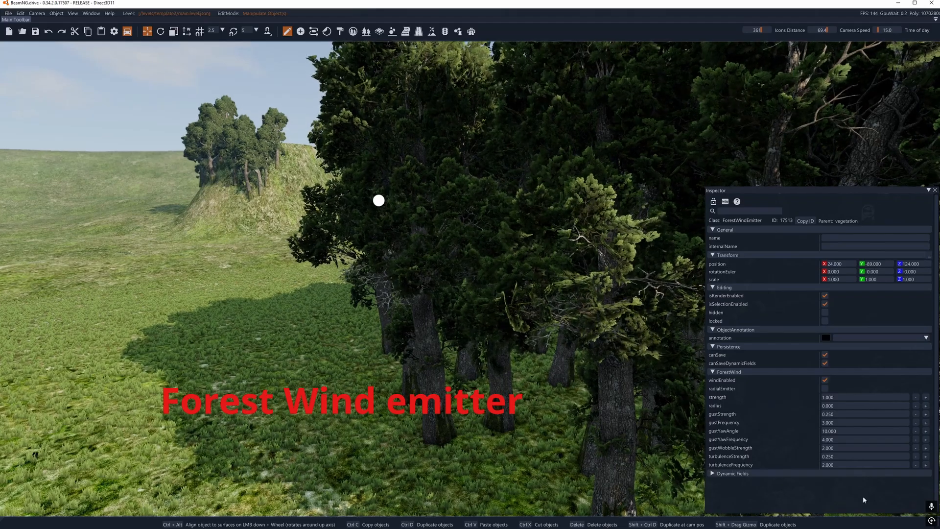
{"action": "left_click", "coordinate": [846, 397]}
{"action": "type", "text": "10"}
{"action": "key", "text": "Return"}
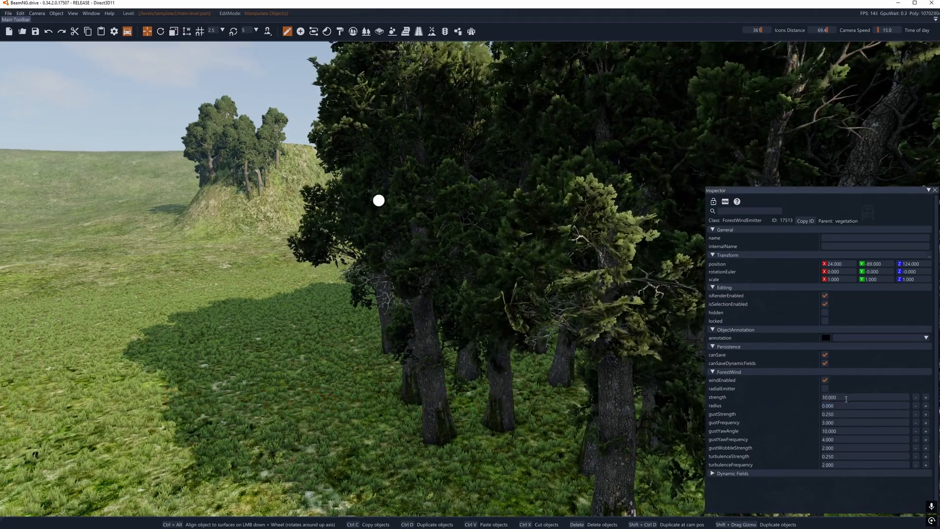
Set the forest wind emitter's strength to 1.
{"action": "left_click", "coordinate": [846, 400]}
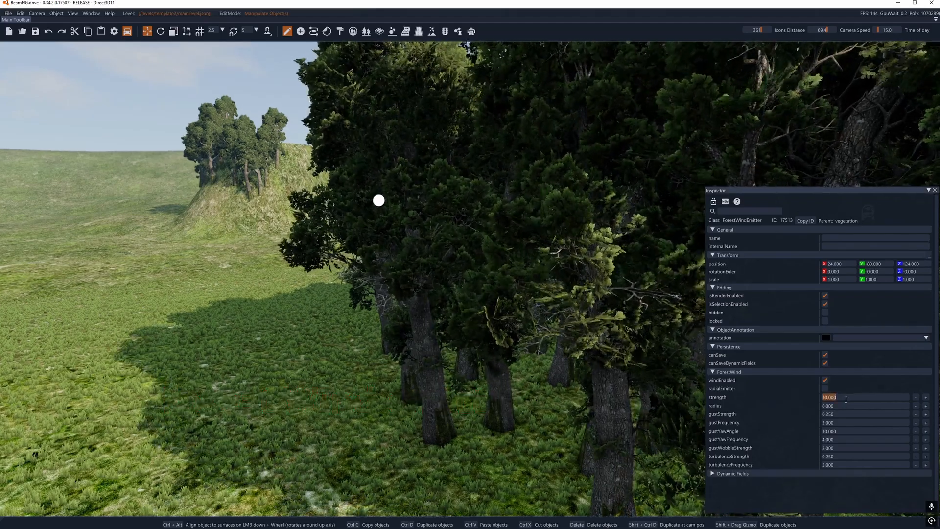
{"action": "type", "text": "1"}
{"action": "key", "text": "Return"}
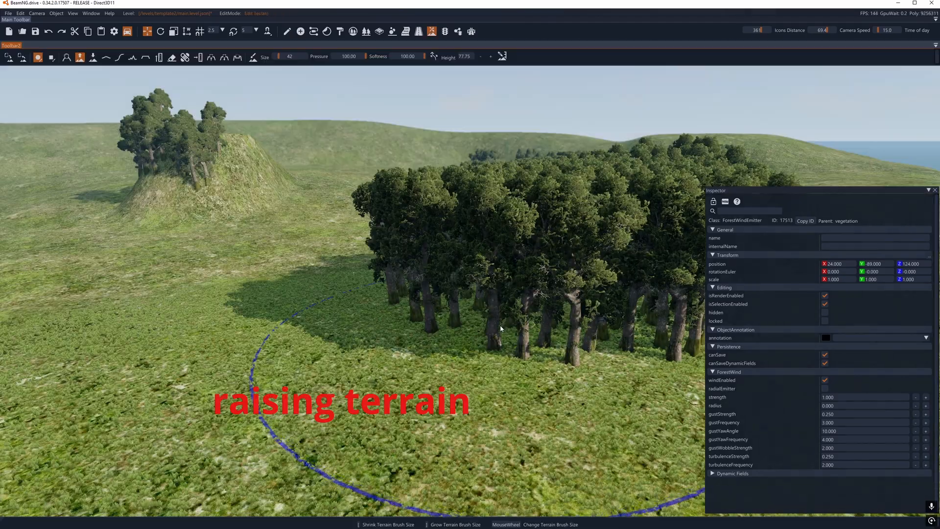
Shrink the terrain brush to 35 and sculpt the ground along the forest's edge with the raise and lower height tools.
{"action": "scroll", "coordinate": [398, 322], "scroll_direction": "down", "scroll_amount": 7}
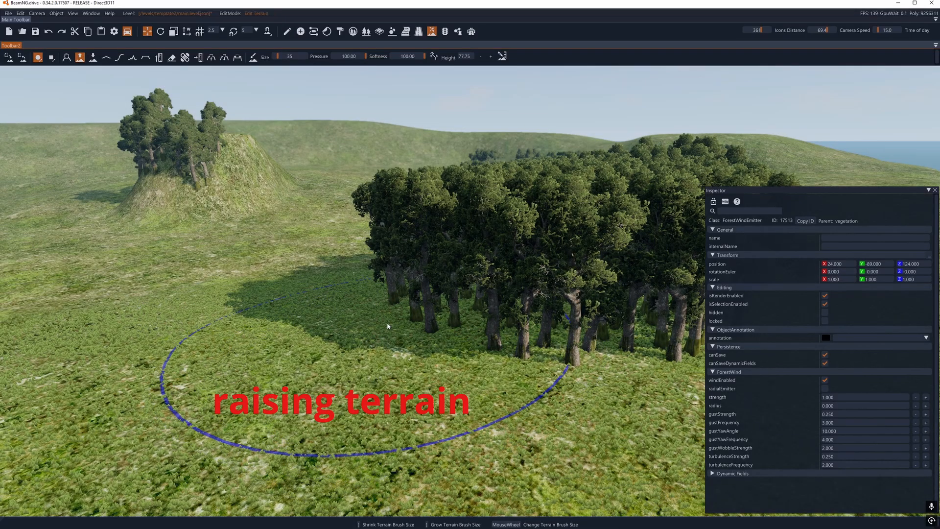
{"action": "mouse_move", "coordinate": [386, 320]}
{"action": "left_mouse_down"}
{"action": "mouse_move", "coordinate": [387, 353]}
{"action": "mouse_move", "coordinate": [421, 318]}
{"action": "mouse_move", "coordinate": [475, 372]}
{"action": "mouse_move", "coordinate": [662, 390]}
{"action": "left_mouse_up"}
{"action": "left_click", "coordinate": [93, 57]}
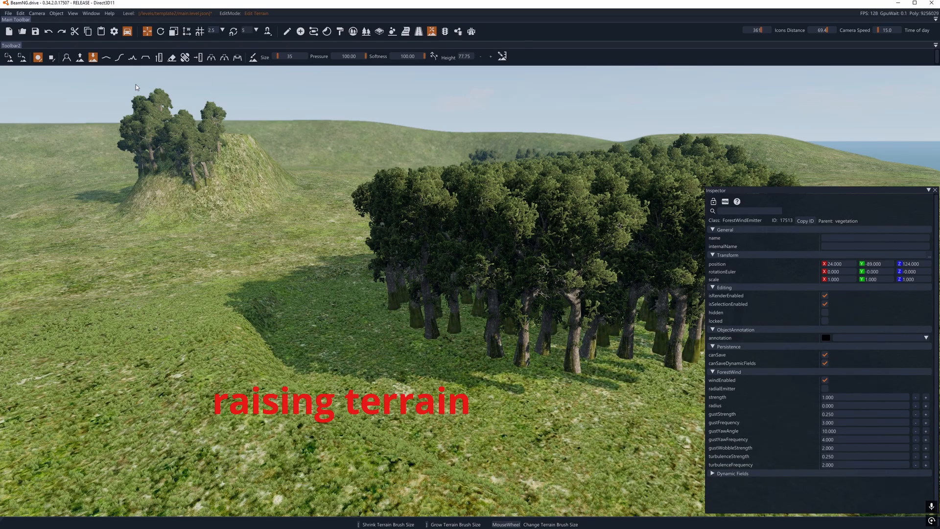
Erase the trees at the near side of the oak forest with a forest eraser brush of size 51.
{"action": "left_click", "coordinate": [366, 31]}
{"action": "left_click", "coordinate": [37, 59]}
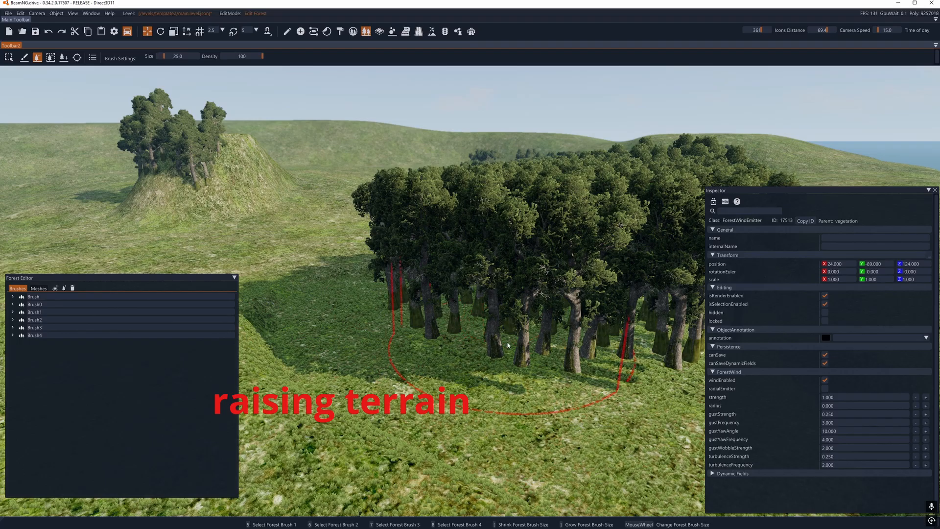
{"action": "scroll", "coordinate": [507, 346], "scroll_direction": "up", "scroll_amount": 13}
{"action": "left_click_drag", "start_coordinate": [508, 345], "coordinate": [589, 259]}
{"action": "right_click_drag", "start_coordinate": [470, 303], "coordinate": [543, 289]}
{"action": "key", "text": "w"}
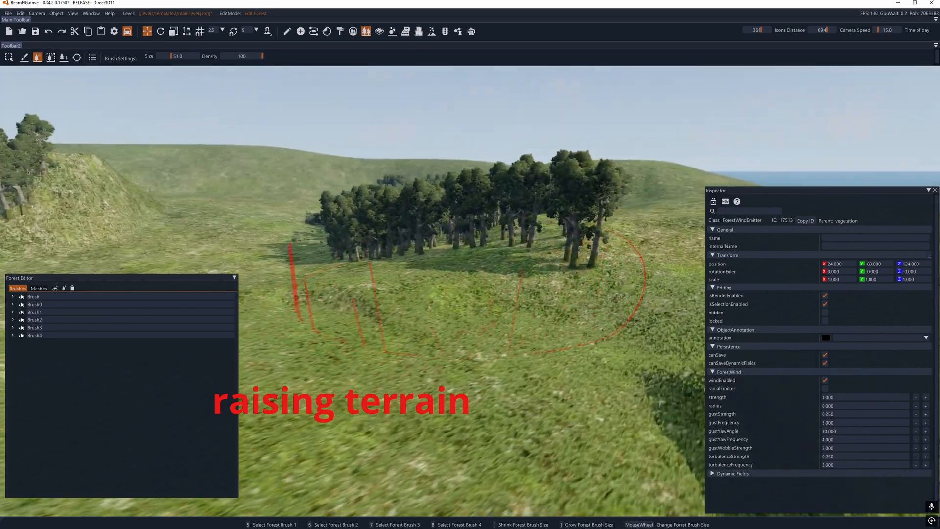
Erase the remaining trees of the oak forest patch with the same eraser brush.
{"action": "key", "text": "w"}
{"action": "right_click_drag", "start_coordinate": [501, 337], "coordinate": [382, 362]}
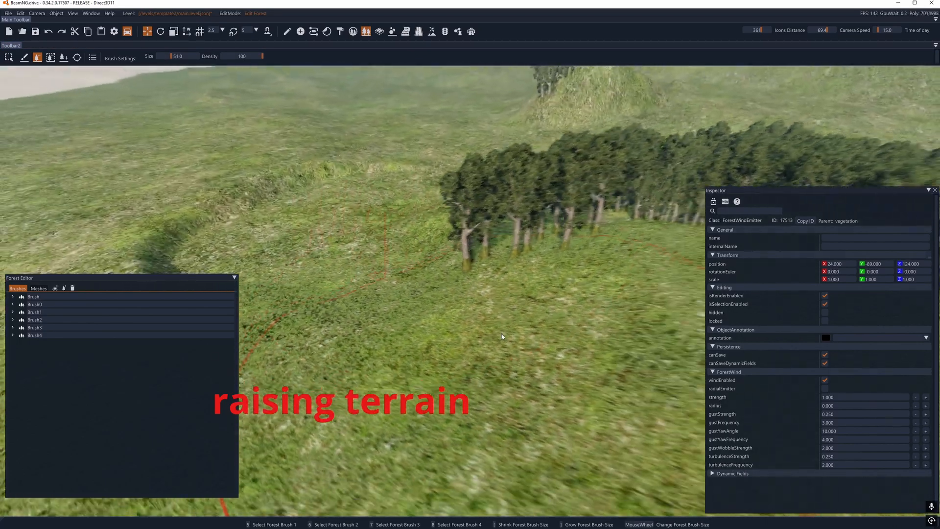
{"action": "left_click_drag", "start_coordinate": [470, 308], "coordinate": [391, 206]}
{"action": "right_click_drag", "start_coordinate": [371, 185], "coordinate": [308, 117]}
{"action": "key", "text": "w"}
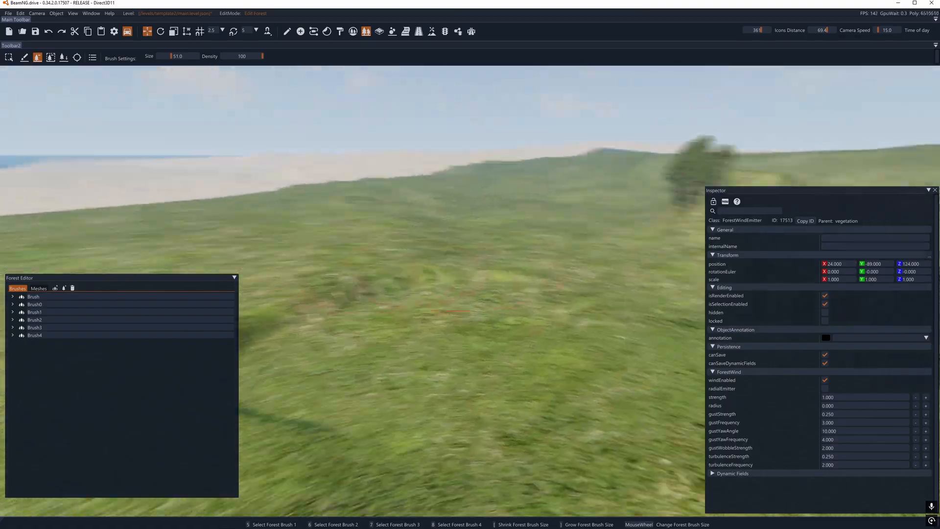
{"action": "key", "text": "w"}
{"action": "mouse_move", "coordinate": [469, 308]}
{"action": "right_mouse_down"}
{"action": "mouse_move", "coordinate": [607, 338]}
{"action": "mouse_move", "coordinate": [475, 299]}
{"action": "mouse_move", "coordinate": [612, 299]}
{"action": "right_mouse_up"}
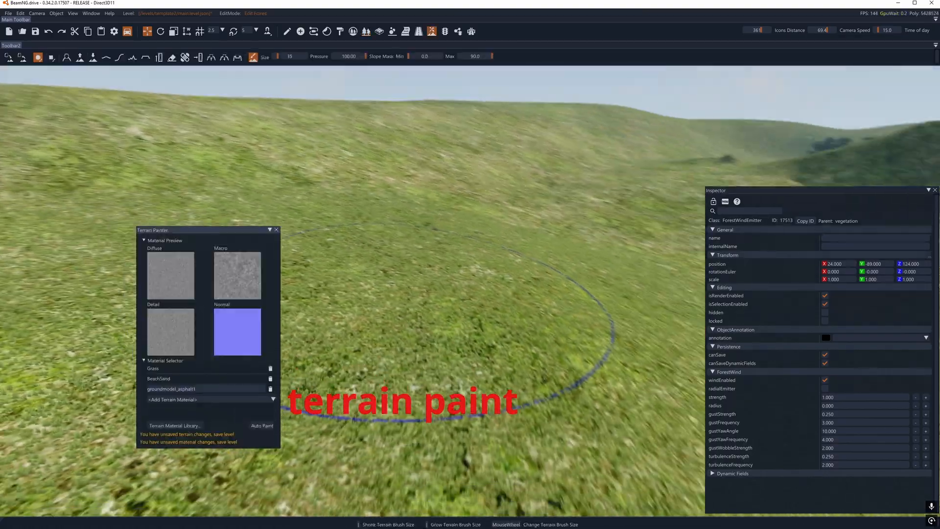
Paint a strip of groundmodel_asphalt1 onto the grass with a terrain brush of size 38.
{"action": "key", "text": "w"}
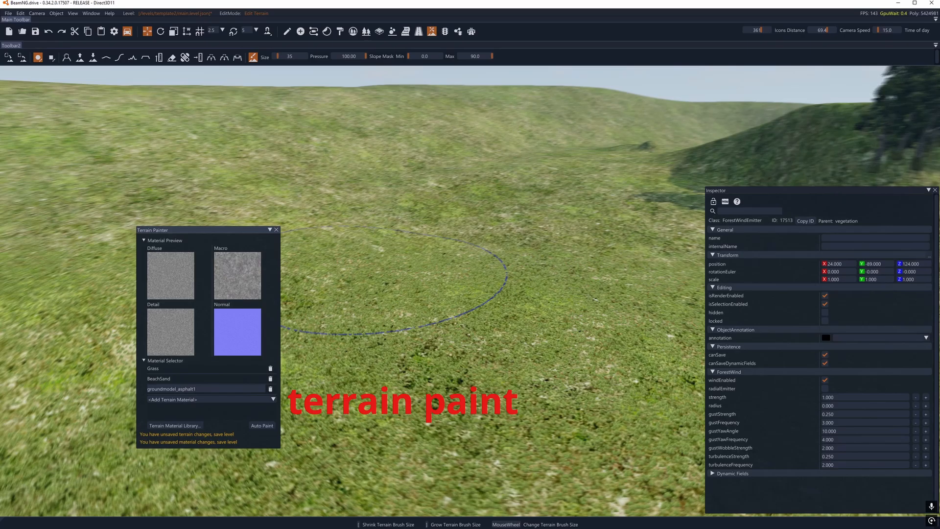
{"action": "right_click_drag", "start_coordinate": [588, 319], "coordinate": [513, 344]}
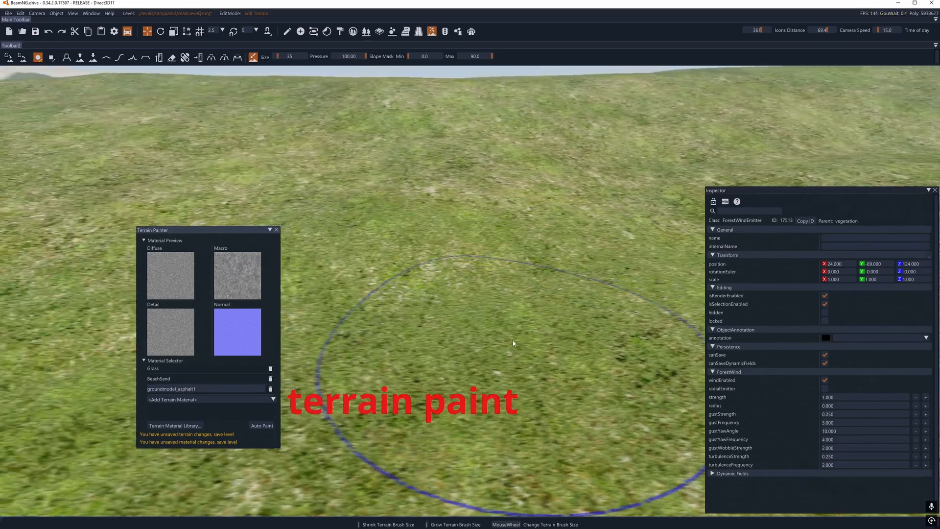
{"action": "scroll", "coordinate": [506, 313], "scroll_direction": "up", "scroll_amount": 3}
{"action": "mouse_move", "coordinate": [506, 313]}
{"action": "left_mouse_down"}
{"action": "mouse_move", "coordinate": [448, 234]}
{"action": "mouse_move", "coordinate": [457, 234]}
{"action": "mouse_move", "coordinate": [425, 178]}
{"action": "mouse_move", "coordinate": [434, 243]}
{"action": "left_mouse_up"}
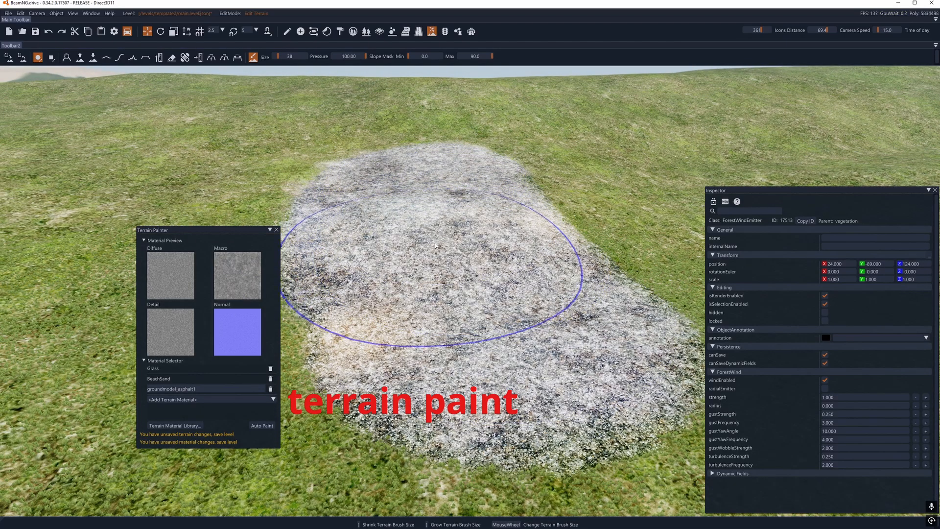
Paint the BeachSand terrain material onto the ground near the asphalt strip.
{"action": "right_click_drag", "start_coordinate": [463, 291], "coordinate": [328, 319]}
{"action": "left_click", "coordinate": [186, 379]}
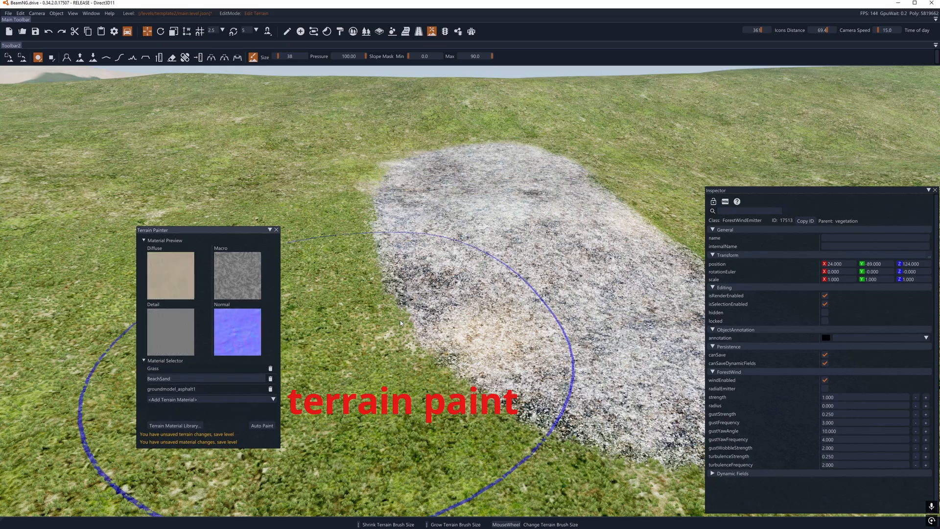
{"action": "key", "text": "s"}
{"action": "left_click", "coordinate": [396, 168]}
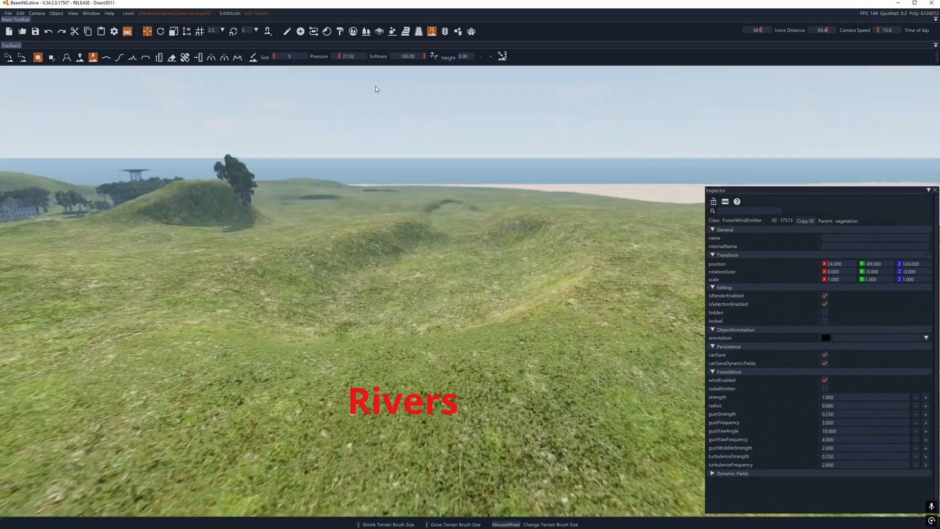
Set the default river width to 50 and place the first river node at the near end of the dug-out channel.
{"action": "key", "text": "w"}
{"action": "right_click_drag", "start_coordinate": [377, 90], "coordinate": [364, 64]}
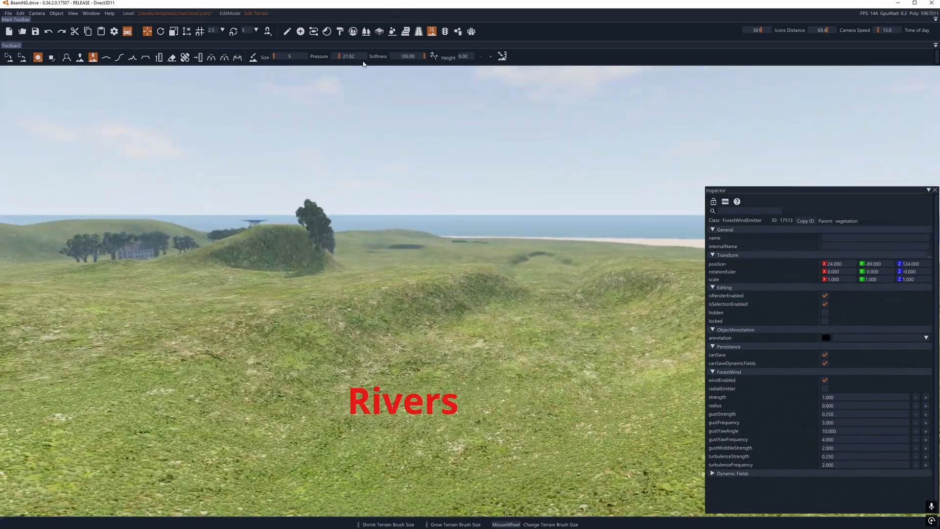
{"action": "left_click", "coordinate": [405, 32]}
{"action": "left_click", "coordinate": [48, 55]}
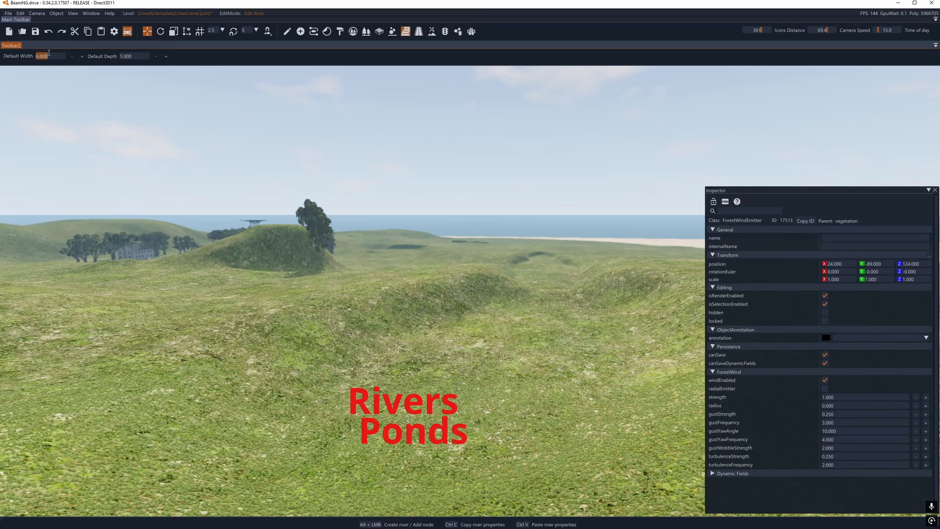
{"action": "right_click_drag", "start_coordinate": [458, 282], "coordinate": [459, 310]}
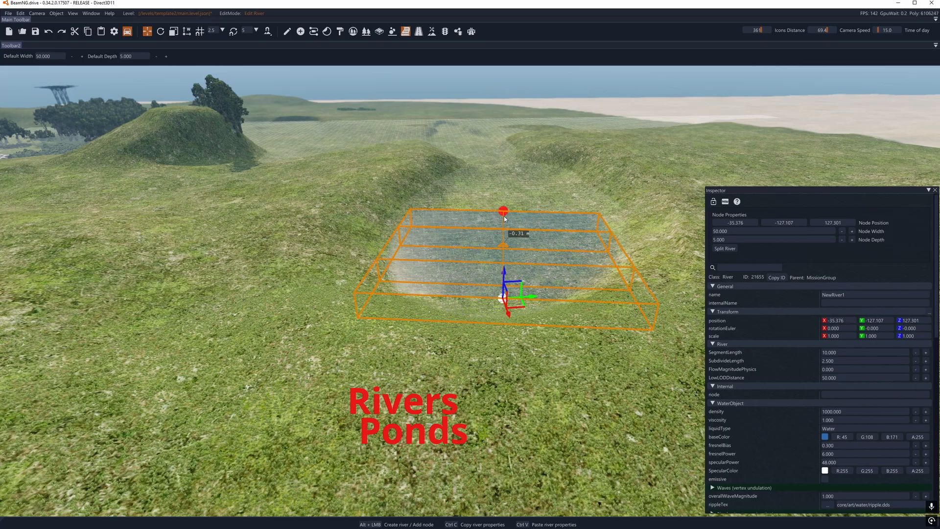
Extend the river by adding its second node farther along the channel.
{"action": "left_click", "coordinate": [500, 161], "text": "alt"}
{"action": "key", "text": "d"}
{"action": "right_click_drag", "start_coordinate": [500, 161], "coordinate": [338, 81]}
{"action": "right_click_drag", "start_coordinate": [675, 279], "coordinate": [512, 289]}
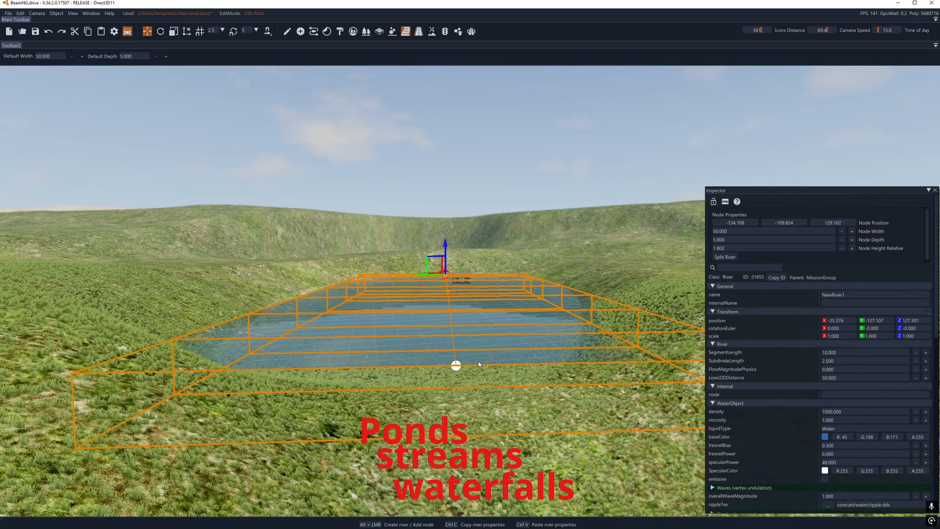
Set the Z position of the river's second node to 130.
{"action": "left_click", "coordinate": [456, 365]}
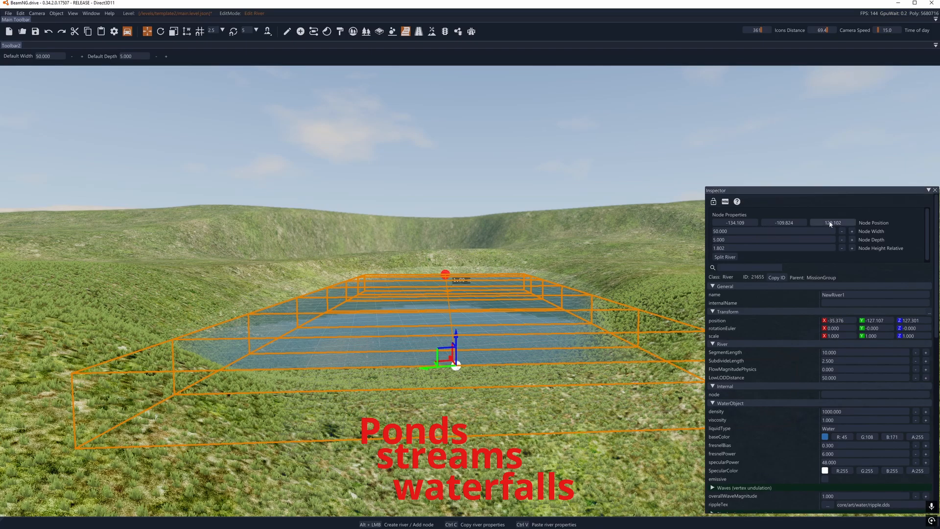
{"action": "key", "text": "q"}
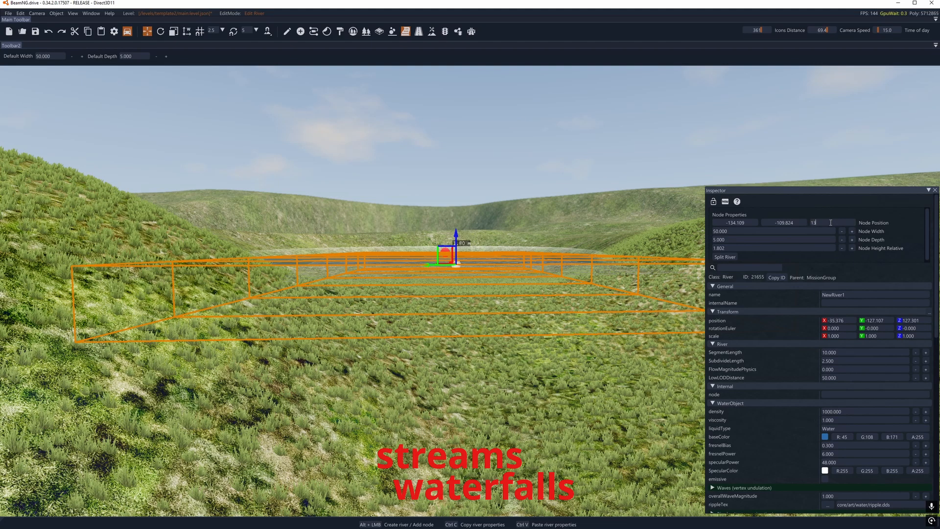
{"action": "type", "text": "0"}
{"action": "key", "text": "Return"}
Select the river's first node and set its Z position to 130.
{"action": "key", "text": "e"}
{"action": "right_click_drag", "start_coordinate": [435, 239], "coordinate": [472, 286]}
{"action": "key", "text": "a"}
{"action": "left_click", "coordinate": [350, 114]}
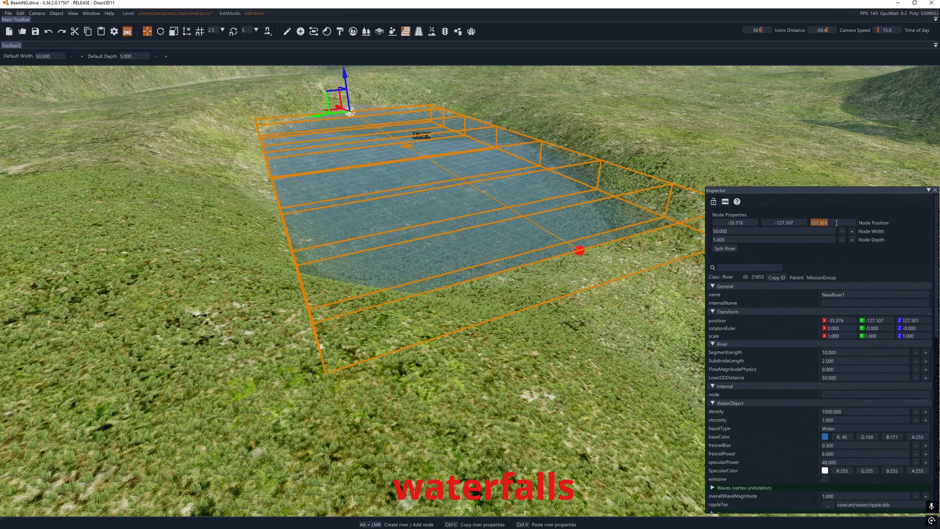
{"action": "type", "text": "130"}
{"action": "key", "text": "Return"}
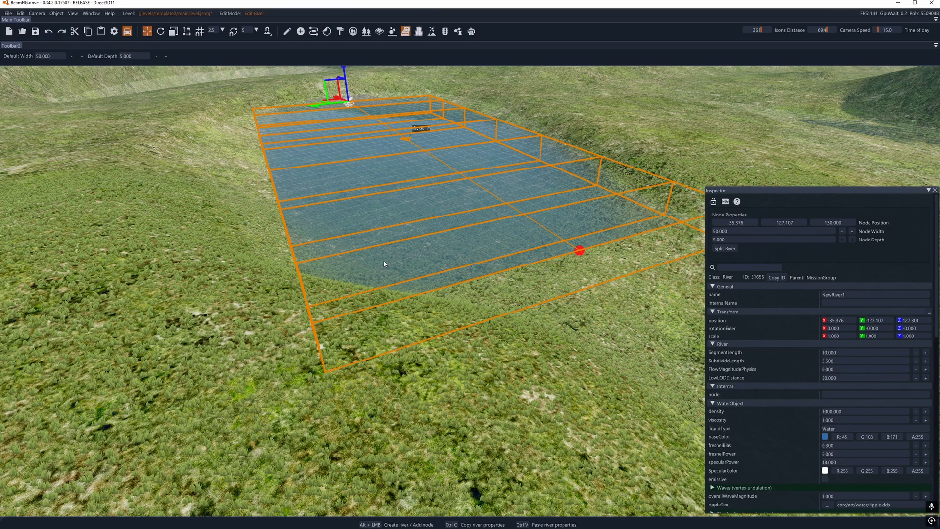
Move the river's second node in toward the pond, to about X -120 and Y -112.
{"action": "key", "text": "a"}
{"action": "right_click_drag", "start_coordinate": [384, 260], "coordinate": [431, 210]}
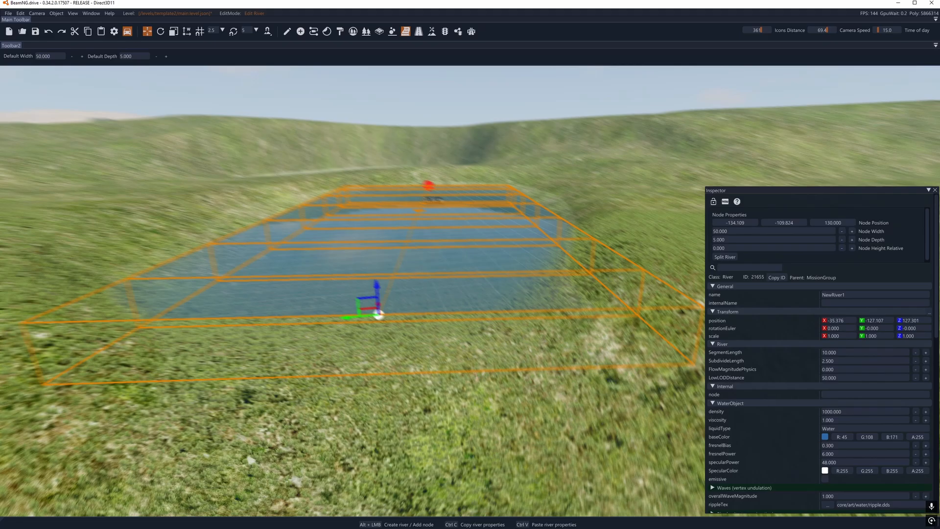
{"action": "key", "text": "a"}
{"action": "right_click_drag", "start_coordinate": [392, 274], "coordinate": [432, 275]}
{"action": "left_click_drag", "start_coordinate": [442, 274], "coordinate": [367, 252]}
{"action": "key", "text": "d"}
{"action": "right_click_drag", "start_coordinate": [395, 274], "coordinate": [379, 291]}
{"action": "left_click_drag", "start_coordinate": [372, 283], "coordinate": [388, 281]}
{"action": "mouse_move", "coordinate": [389, 281]}
{"action": "right_mouse_down"}
{"action": "mouse_move", "coordinate": [406, 289]}
{"action": "mouse_move", "coordinate": [388, 276]}
{"action": "right_mouse_up"}
{"action": "key", "text": "a"}
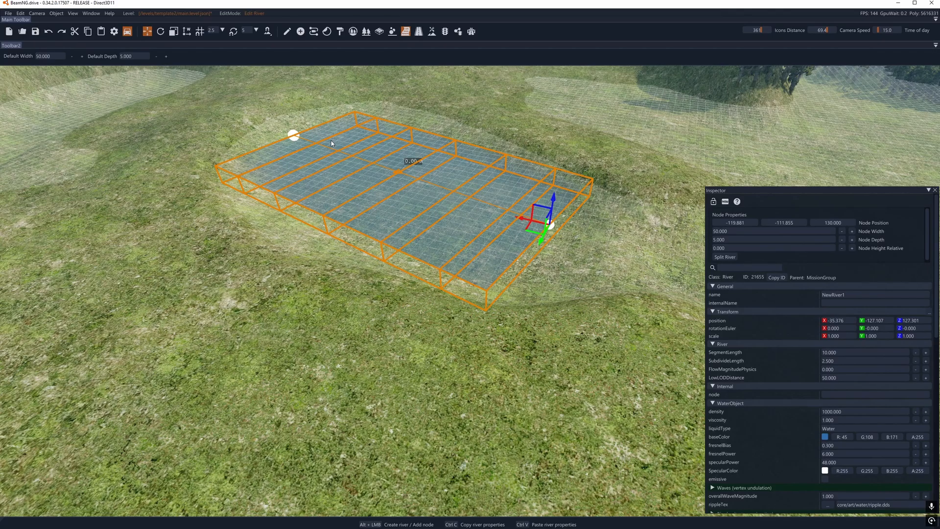
Set the width of the river's second node to 100.
{"action": "left_click", "coordinate": [733, 230]}
{"action": "type", "text": "100"}
{"action": "key", "text": "Return"}
{"action": "right_click_drag", "start_coordinate": [588, 265], "coordinate": [695, 274]}
{"action": "key", "text": "a"}
{"action": "right_click_drag", "start_coordinate": [303, 230], "coordinate": [321, 235]}
{"action": "key", "text": "w"}
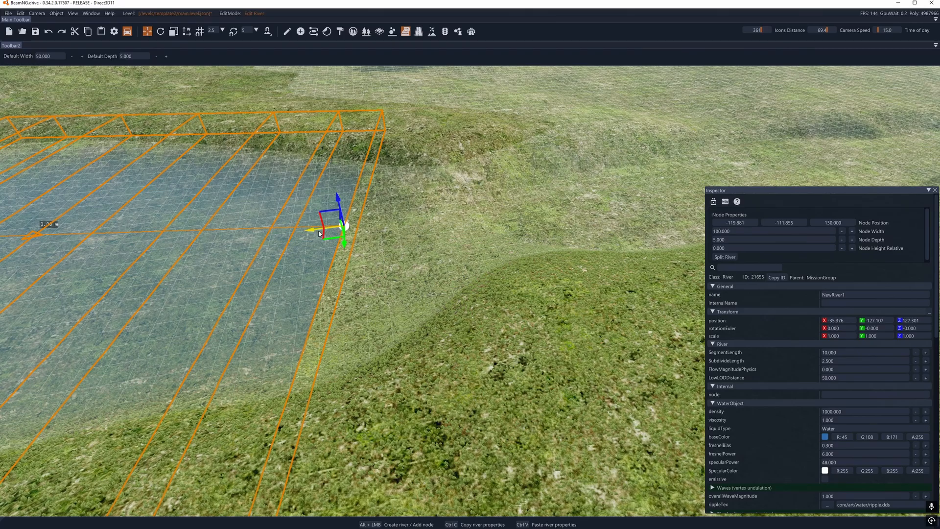
{"action": "left_click_drag", "start_coordinate": [319, 234], "coordinate": [597, 225]}
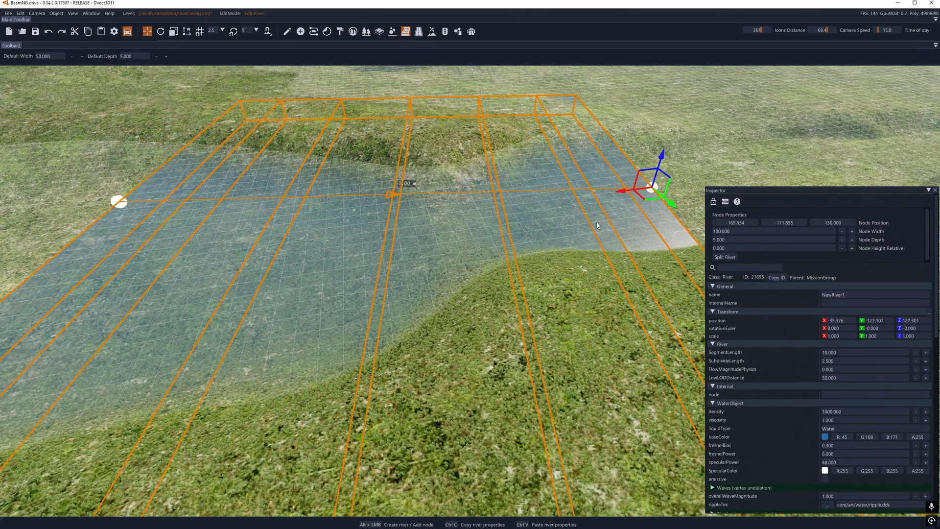
{"action": "key", "text": "ctrl+z"}
{"action": "left_click", "coordinate": [350, 279]}
{"action": "left_click", "coordinate": [322, 242]}
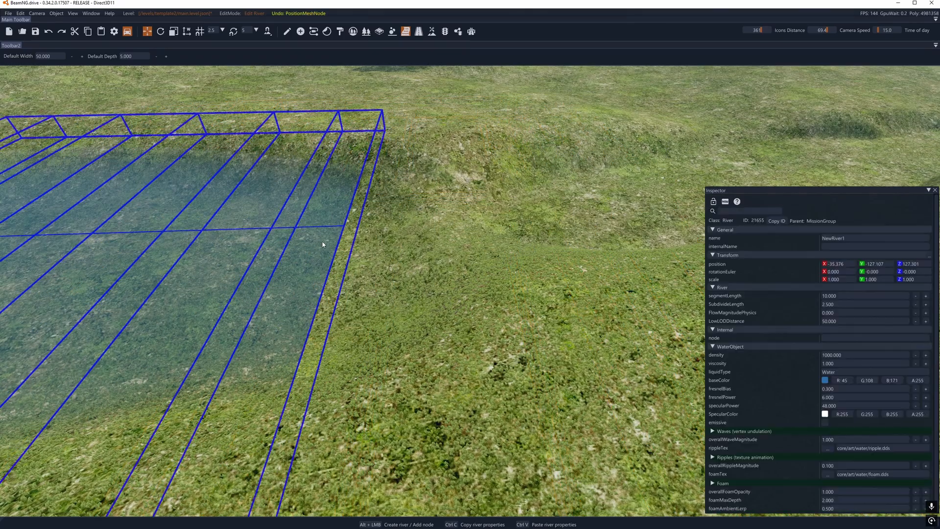
Extend the river from its second node into the channel with a new node at about X -183, and set its width to 50.
{"action": "left_click", "coordinate": [345, 226]}
{"action": "left_click_drag", "start_coordinate": [315, 234], "coordinate": [592, 188]}
{"action": "right_click_drag", "start_coordinate": [593, 188], "coordinate": [466, 204]}
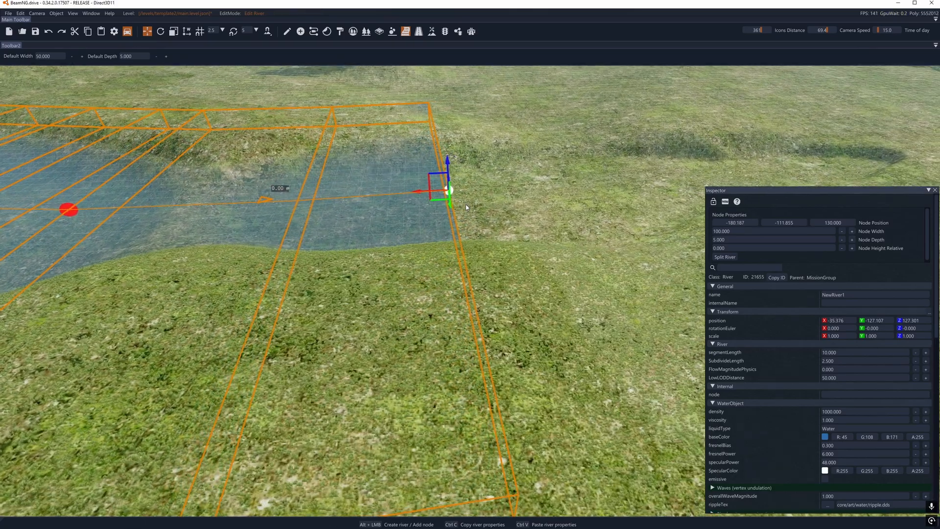
{"action": "left_click_drag", "start_coordinate": [428, 192], "coordinate": [444, 196]}
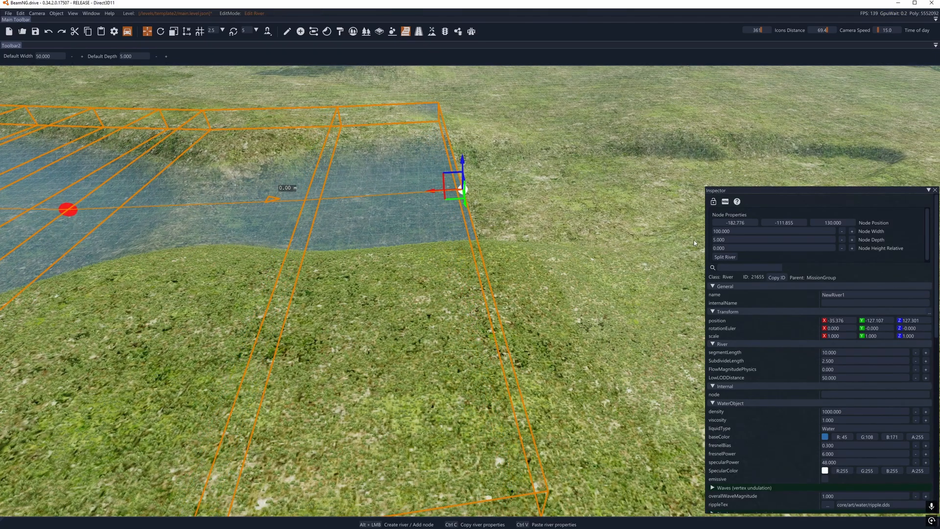
{"action": "key", "text": "d"}
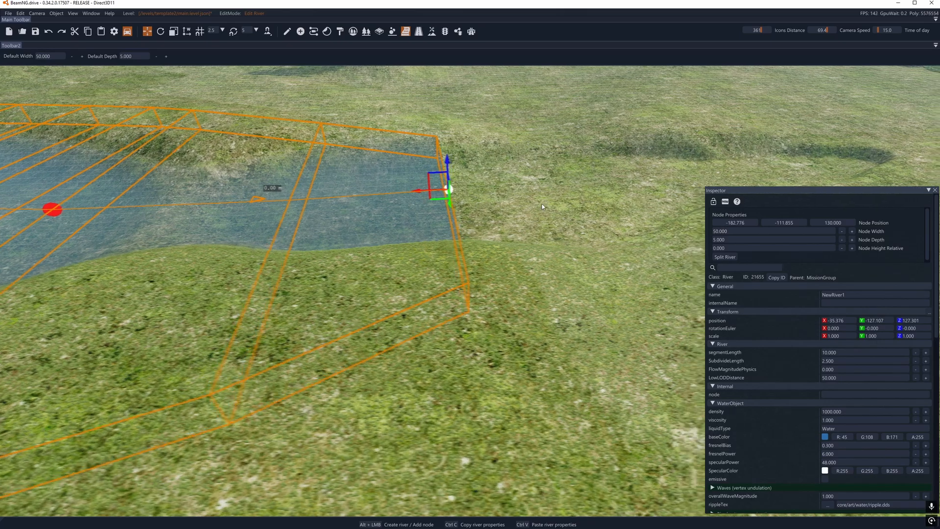
Extend the river farther down the channel with another node at about X -237, lowered to about Z 127.2.
{"action": "right_click_drag", "start_coordinate": [541, 204], "coordinate": [426, 169]}
{"action": "key", "text": "a"}
{"action": "right_click_drag", "start_coordinate": [304, 183], "coordinate": [353, 205]}
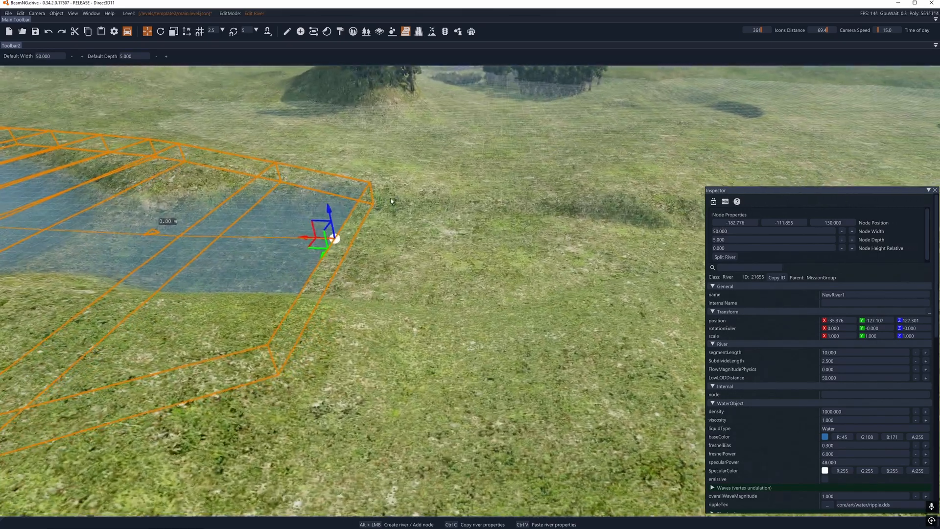
{"action": "left_click_drag", "start_coordinate": [332, 218], "coordinate": [643, 263]}
{"action": "key", "text": "d"}
{"action": "key", "text": "d"}
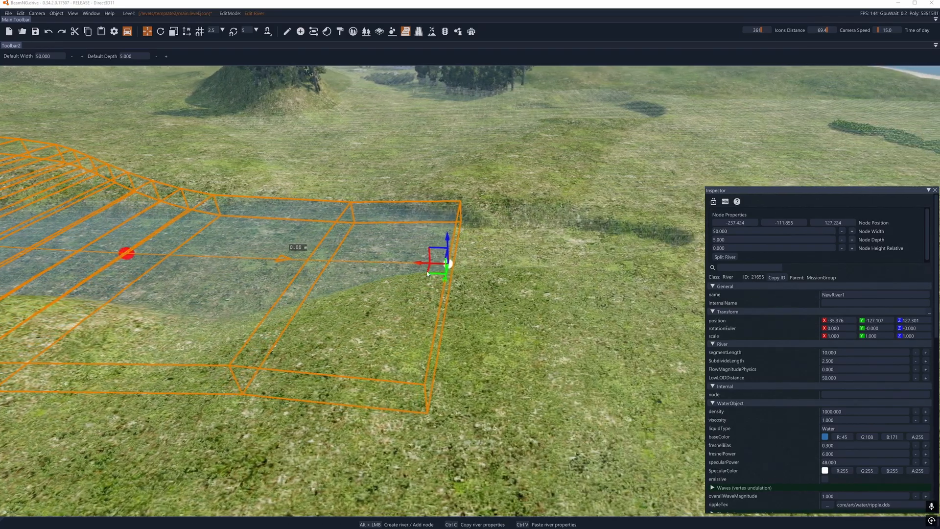
Extend the river with one more node at about X -283, at the same height as the previous node.
{"action": "left_click_drag", "start_coordinate": [424, 264], "coordinate": [711, 273], "text": "shift"}
{"action": "key", "text": "d"}
{"action": "right_click_drag", "start_coordinate": [647, 283], "coordinate": [563, 267]}
{"action": "key", "text": "w"}
{"action": "right_click_drag", "start_coordinate": [449, 211], "coordinate": [448, 224]}
{"action": "key", "text": "a"}
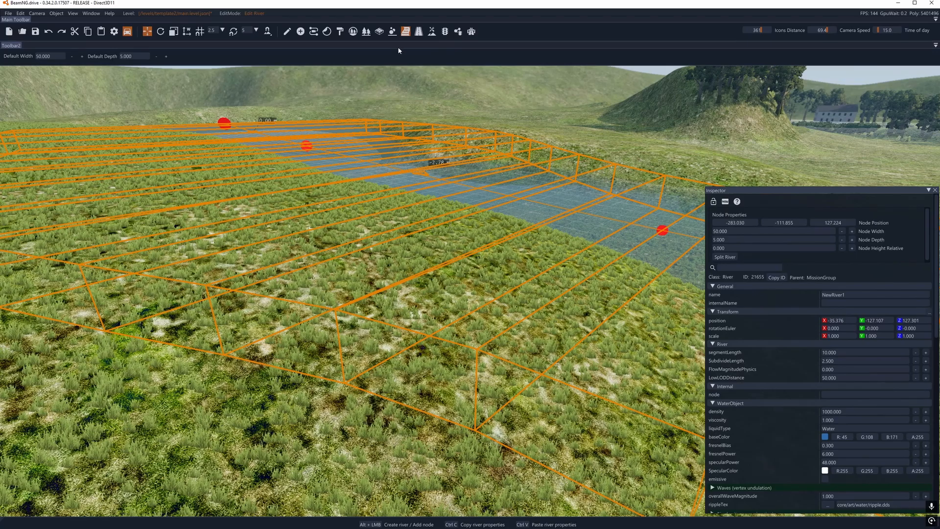
Switch to forest editing and set the item data of Element4 under Brush4 to eca_bld_store_fish_a.
{"action": "key", "text": "s"}
{"action": "right_click_drag", "start_coordinate": [412, 67], "coordinate": [440, 39]}
{"action": "left_click", "coordinate": [365, 33]}
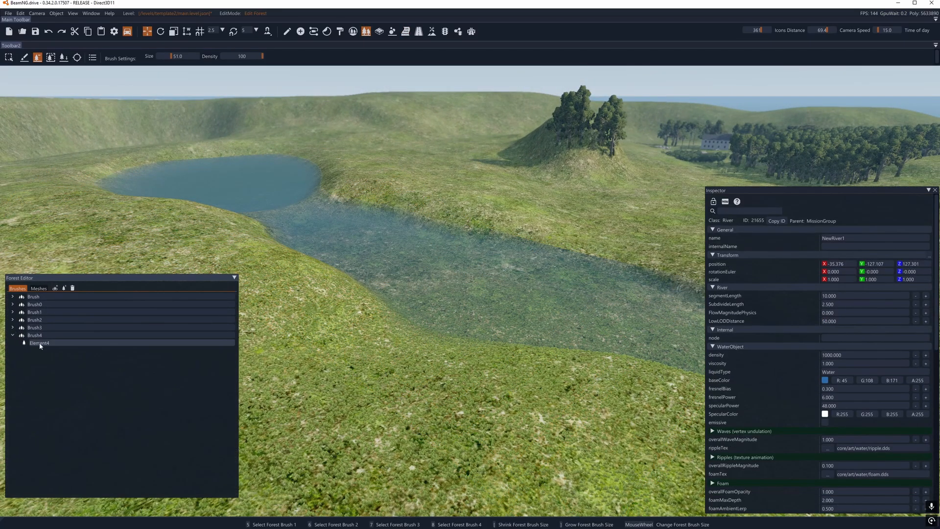
{"action": "left_click", "coordinate": [39, 343]}
{"action": "left_click", "coordinate": [828, 316]}
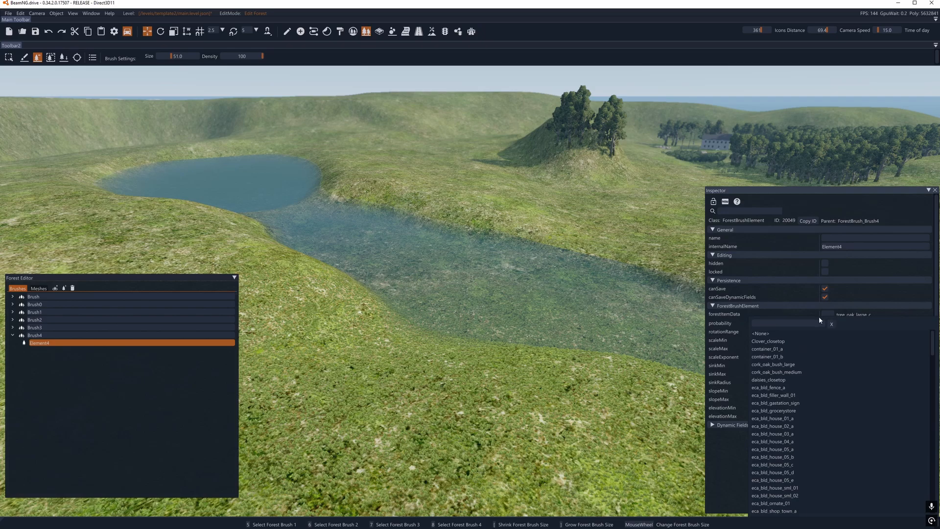
{"action": "scroll", "coordinate": [840, 386], "scroll_direction": "down", "scroll_amount": 5}
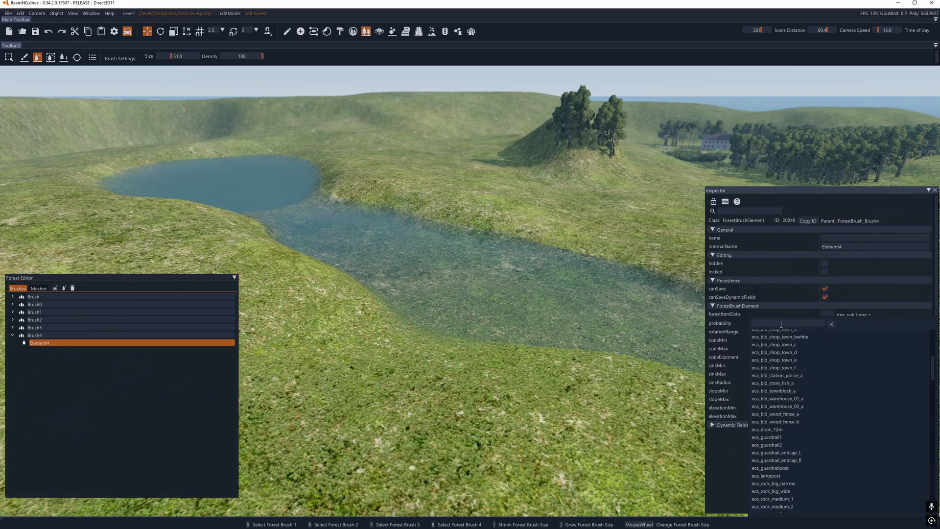
{"action": "left_click", "coordinate": [782, 382]}
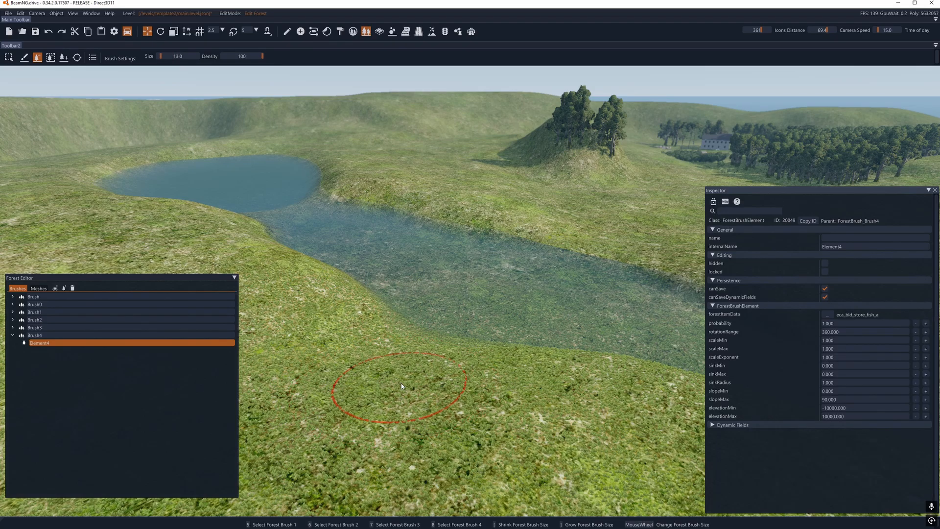
Place a single eca_bld_store_fish_a building on the grass beside the river with the forest paint tool.
{"action": "left_click", "coordinate": [24, 57]}
{"action": "left_click", "coordinate": [441, 422]}
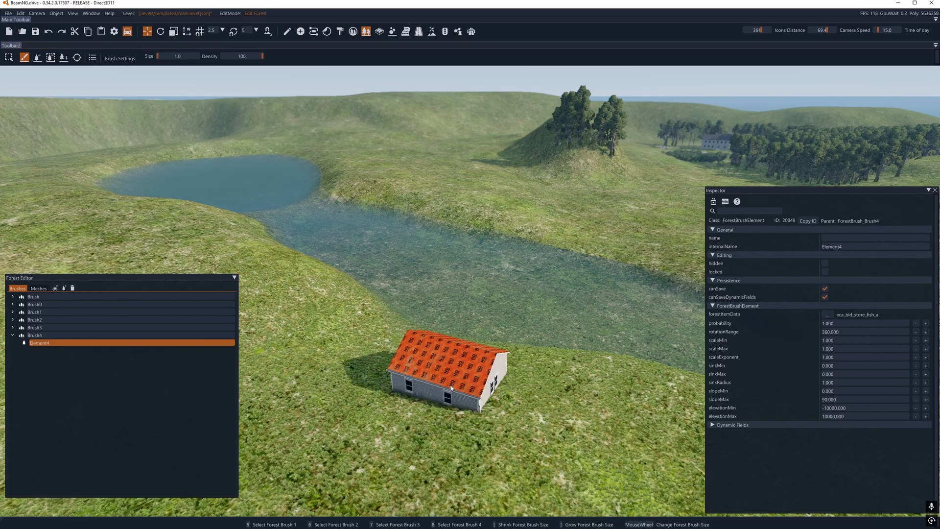
{"action": "key", "text": "a"}
{"action": "mouse_move", "coordinate": [441, 422]}
{"action": "right_mouse_down"}
{"action": "mouse_move", "coordinate": [470, 264]}
{"action": "mouse_move", "coordinate": [470, 274]}
{"action": "mouse_move", "coordinate": [489, 252]}
{"action": "right_mouse_up"}
{"action": "key", "text": "w"}
{"action": "key", "text": "a"}
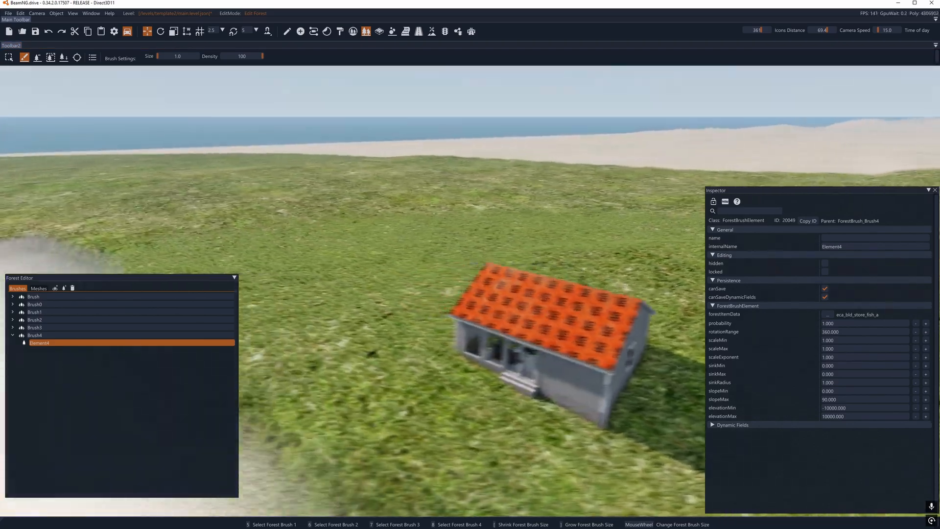
{"action": "key", "text": "a"}
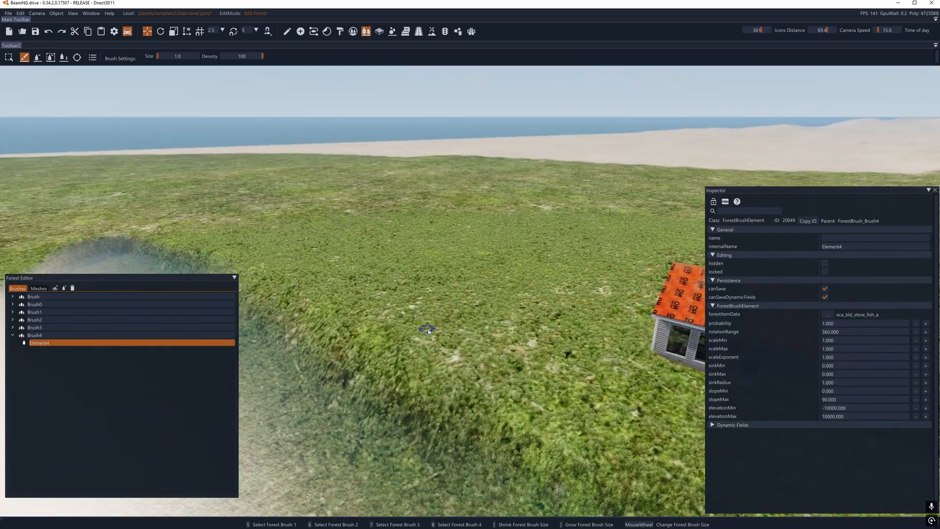
Try placing an eca_bld_station_police_a building on the grass beside the fish store.
{"action": "left_click", "coordinate": [827, 315]}
{"action": "left_click", "coordinate": [798, 374]}
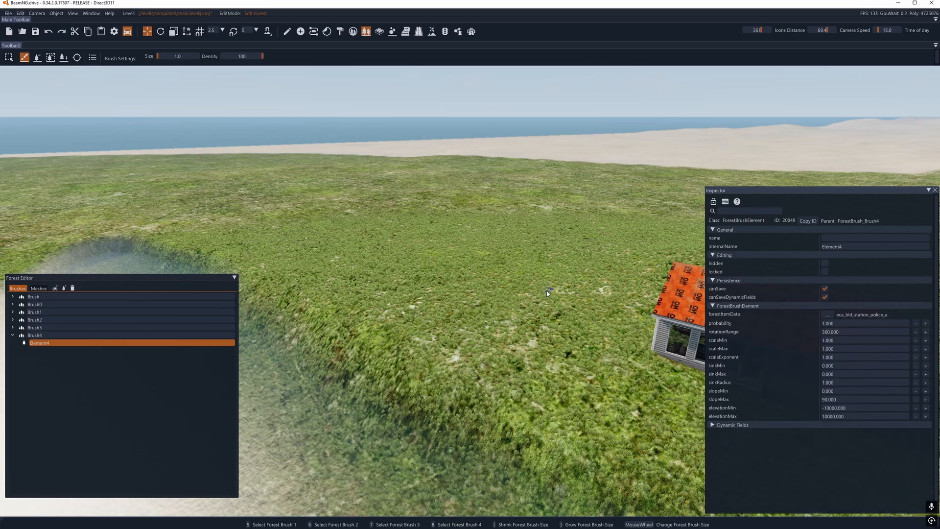
{"action": "left_click", "coordinate": [551, 293]}
{"action": "key", "text": "ctrl+z"}
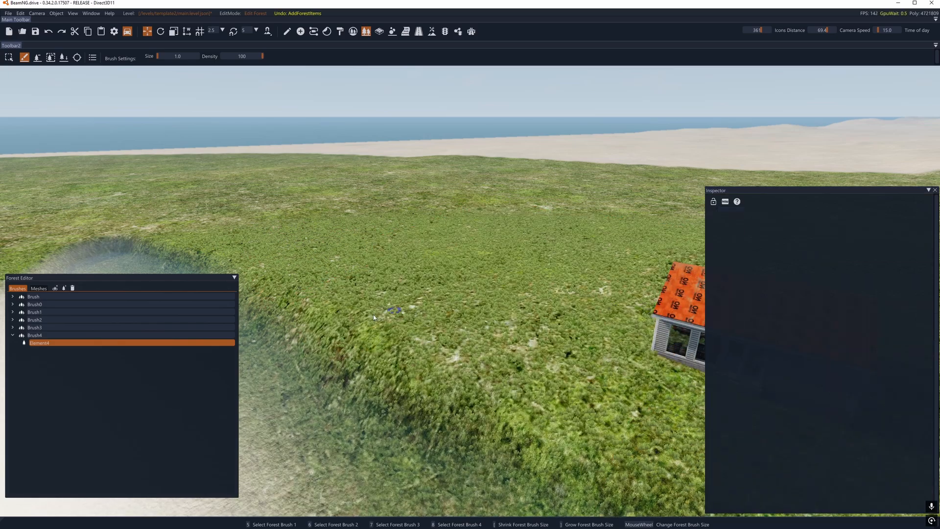
Set Element4's item data to eca_bld_shop_town_e and place three of these shops around the fish store.
{"action": "left_click", "coordinate": [113, 342]}
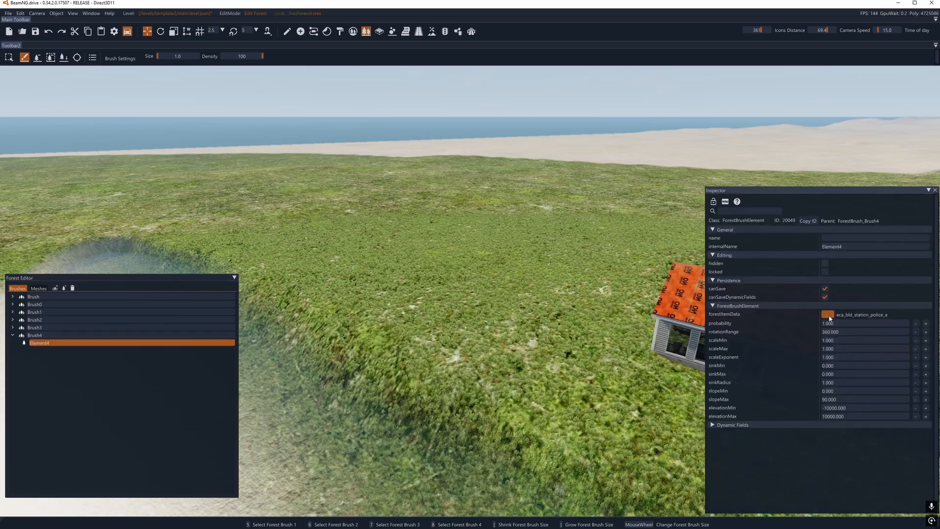
{"action": "left_click", "coordinate": [827, 314]}
{"action": "left_click", "coordinate": [774, 360]}
{"action": "left_click", "coordinate": [448, 271]}
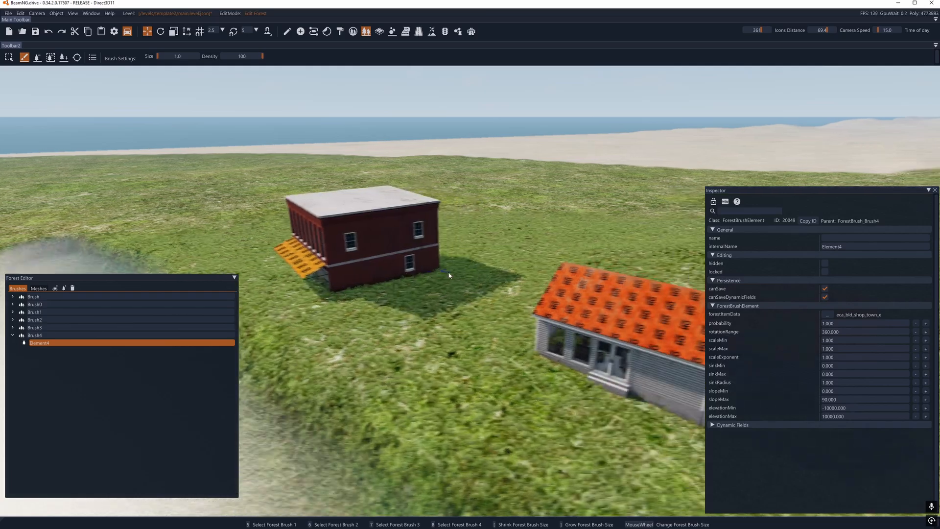
{"action": "left_click", "coordinate": [245, 228]}
{"action": "left_click", "coordinate": [568, 247]}
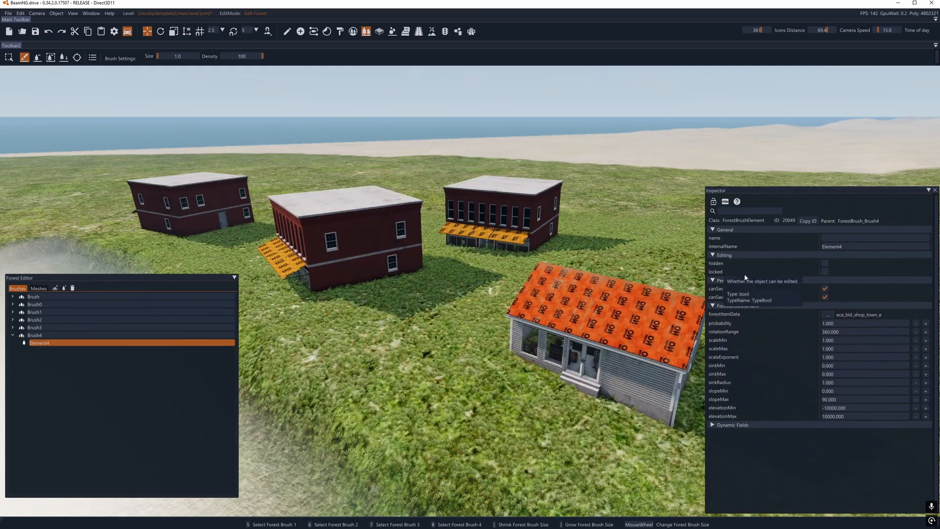
Set Element4's item data to eca_bld_shop_town_c and place two of these shops among the existing buildings.
{"action": "left_click", "coordinate": [826, 314]}
{"action": "left_click", "coordinate": [804, 345]}
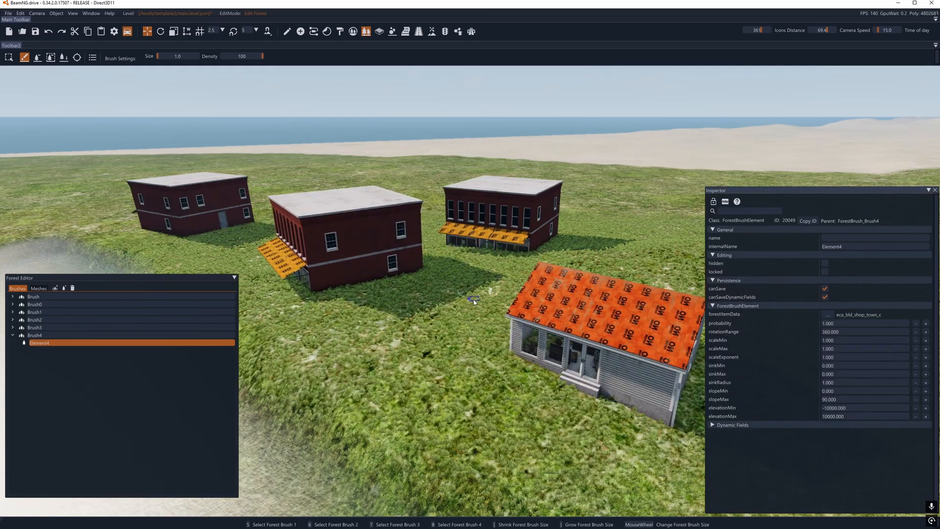
{"action": "left_click", "coordinate": [456, 298]}
{"action": "key", "text": "a"}
{"action": "right_click_drag", "start_coordinate": [455, 298], "coordinate": [431, 287]}
{"action": "left_click", "coordinate": [366, 265]}
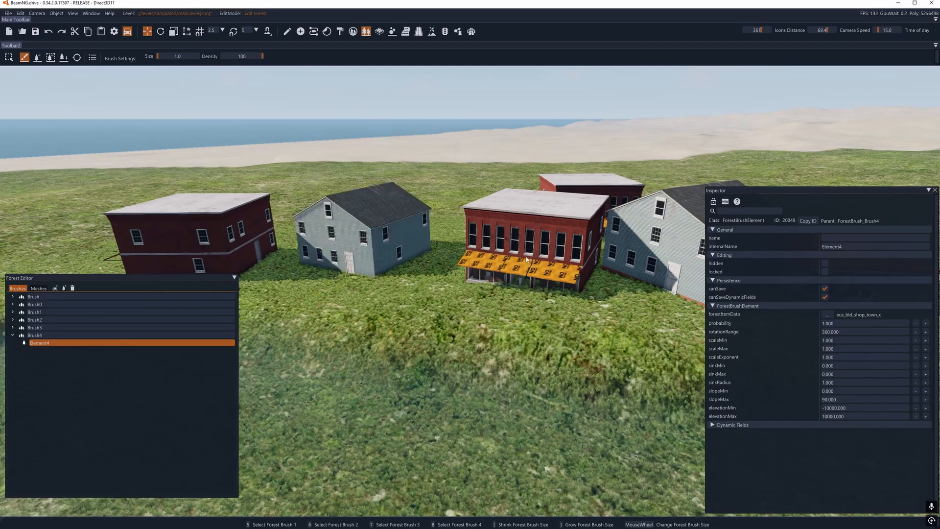
Undo the last two shop placements and place one eca_bld_shop_town_c again between the red shop and the fish store.
{"action": "key", "text": "d"}
{"action": "right_click_drag", "start_coordinate": [633, 289], "coordinate": [604, 290]}
{"action": "key", "text": "ctrl+z"}
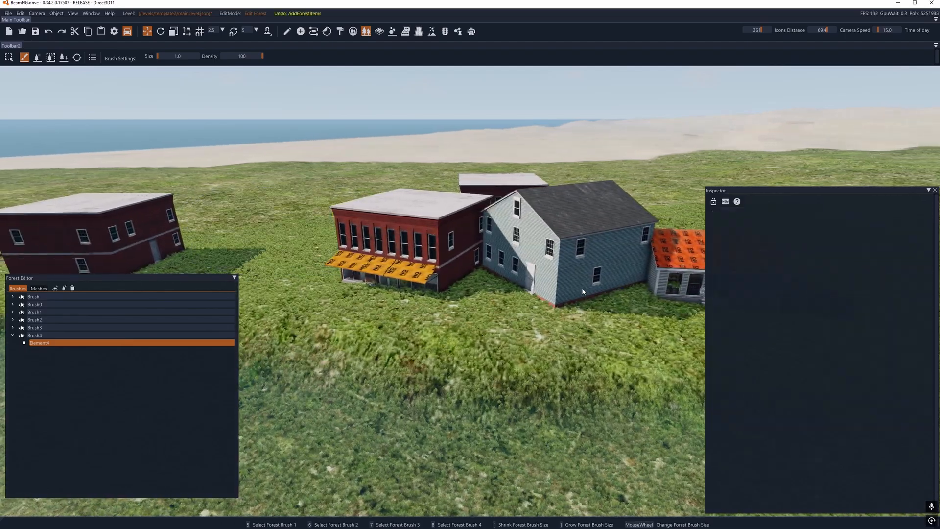
{"action": "key", "text": "ctrl+z"}
{"action": "left_click", "coordinate": [561, 274]}
{"action": "key", "text": "a"}
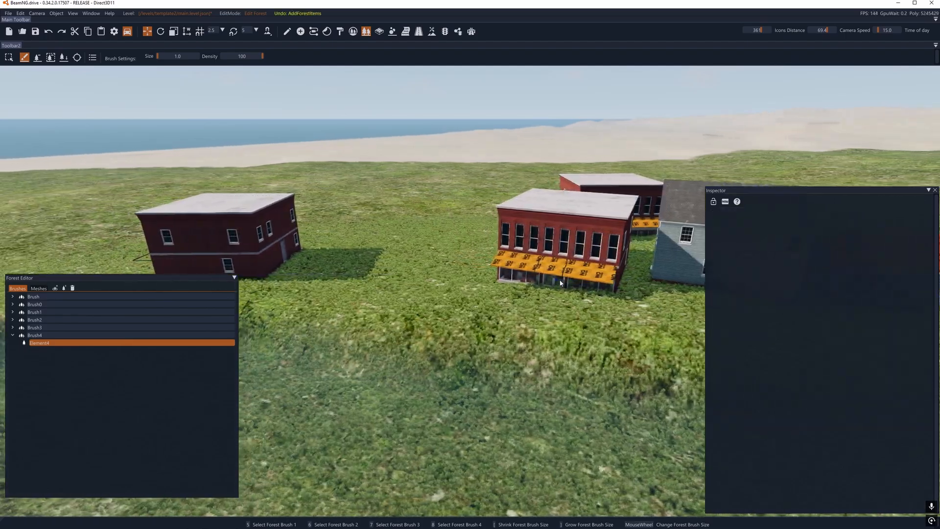
{"action": "key", "text": "d"}
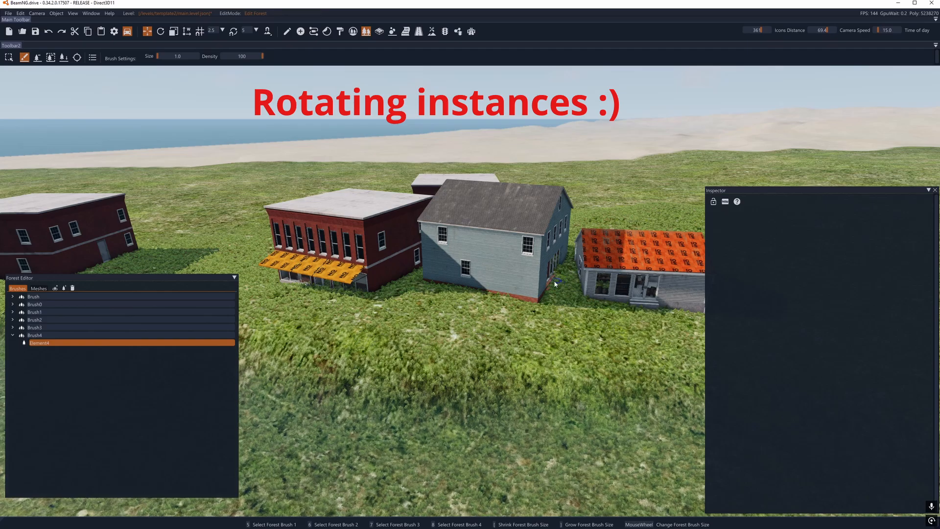
Set the rotationRange of Element4 in Brush4 to 10.
{"action": "key", "text": "a"}
{"action": "right_click_drag", "start_coordinate": [497, 283], "coordinate": [433, 289]}
{"action": "key", "text": "d"}
{"action": "left_click", "coordinate": [63, 342]}
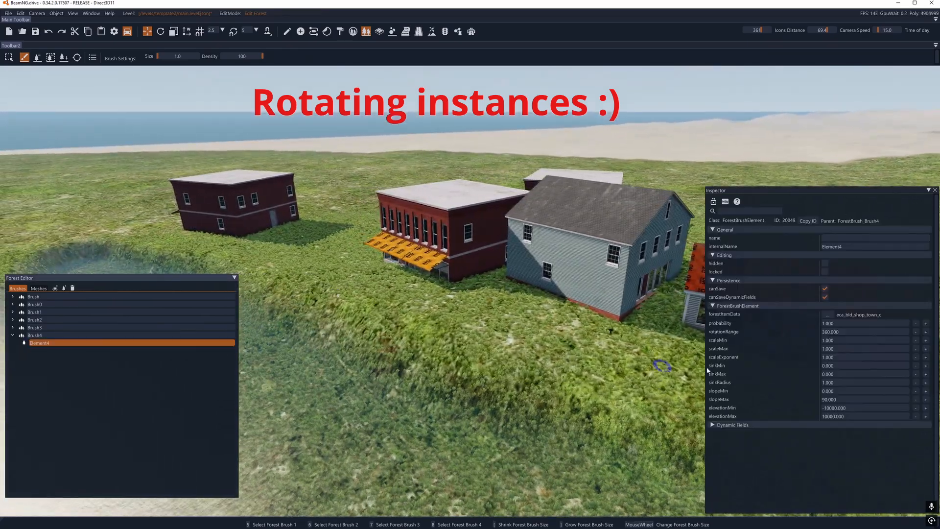
{"action": "key", "text": "d"}
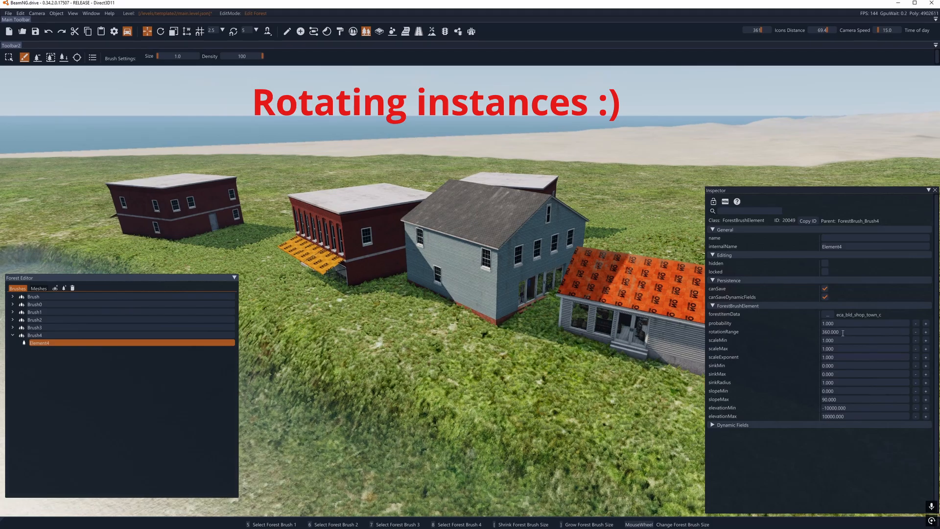
{"action": "left_click", "coordinate": [842, 332]}
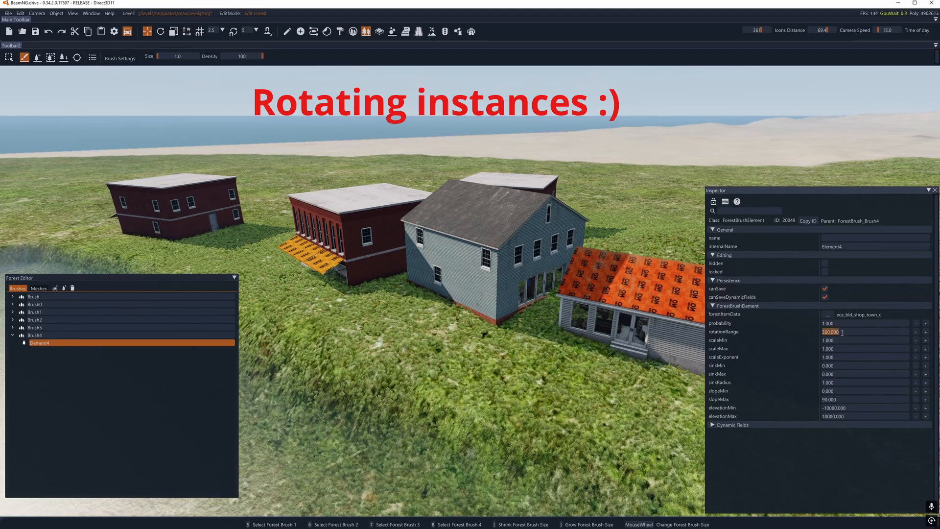
Place three eca_bld_shop_town_c shops on the grass around the dark red building beside the pond.
{"action": "key", "text": "a"}
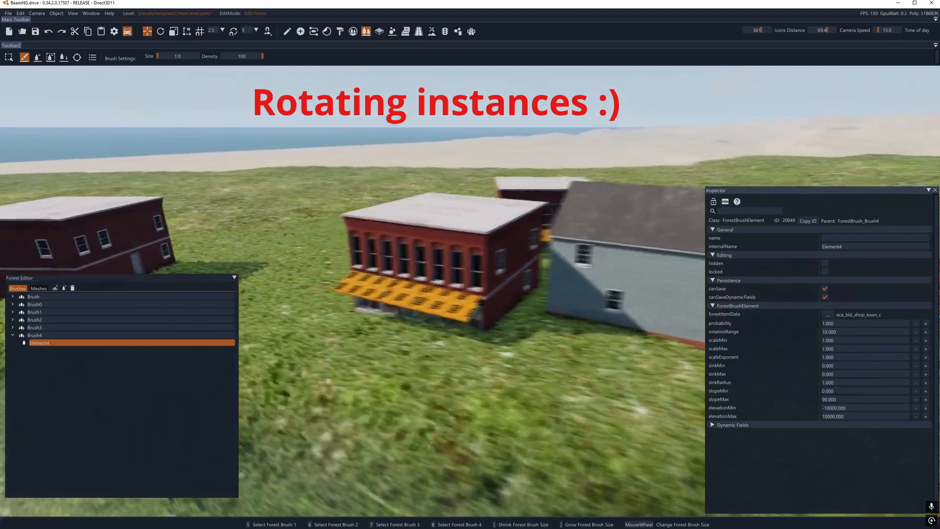
{"action": "left_click", "coordinate": [461, 269]}
{"action": "key", "text": "a"}
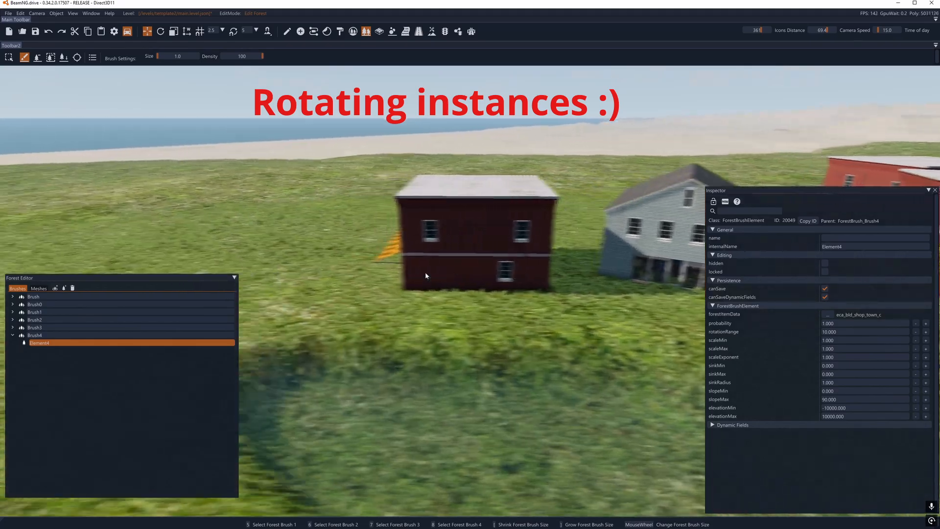
{"action": "left_click", "coordinate": [341, 252]}
{"action": "key", "text": "a"}
{"action": "left_click", "coordinate": [302, 260]}
{"action": "key", "text": "s"}
{"action": "key", "text": "d"}
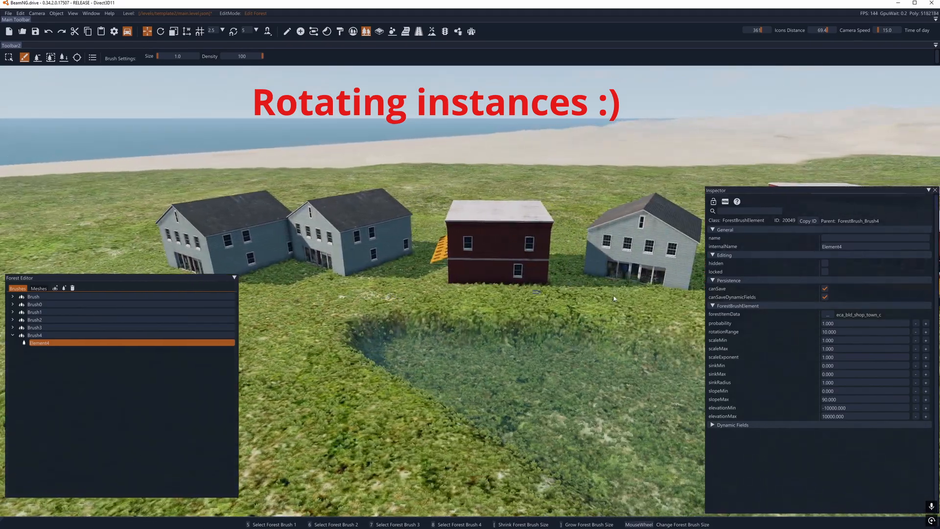
Try a rotationRange of 50 with two shops on the open grass, and undo all the test shops and rotation range changes.
{"action": "key", "text": "d"}
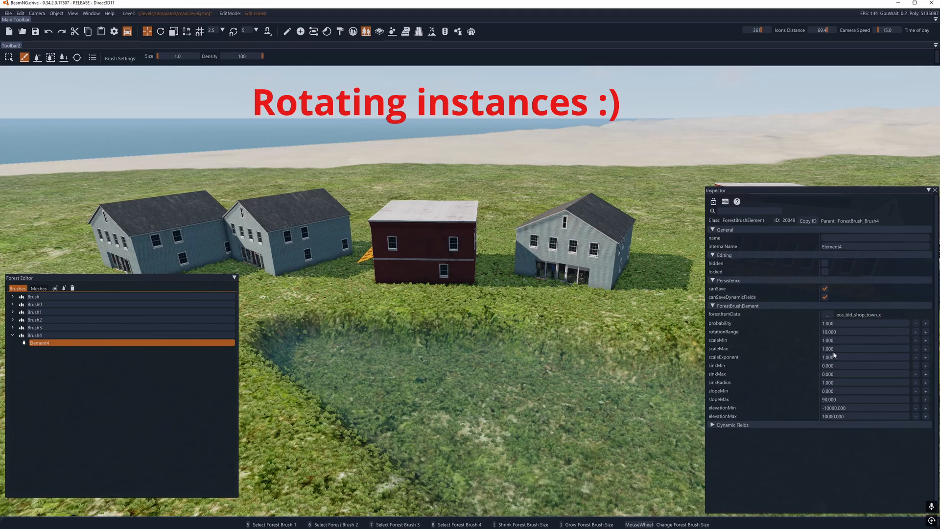
{"action": "key", "text": "d"}
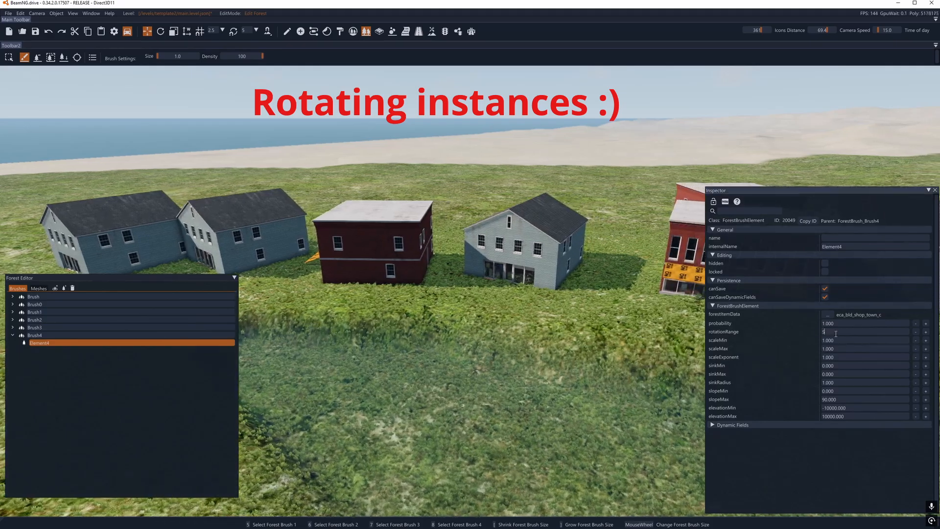
{"action": "key", "text": "s"}
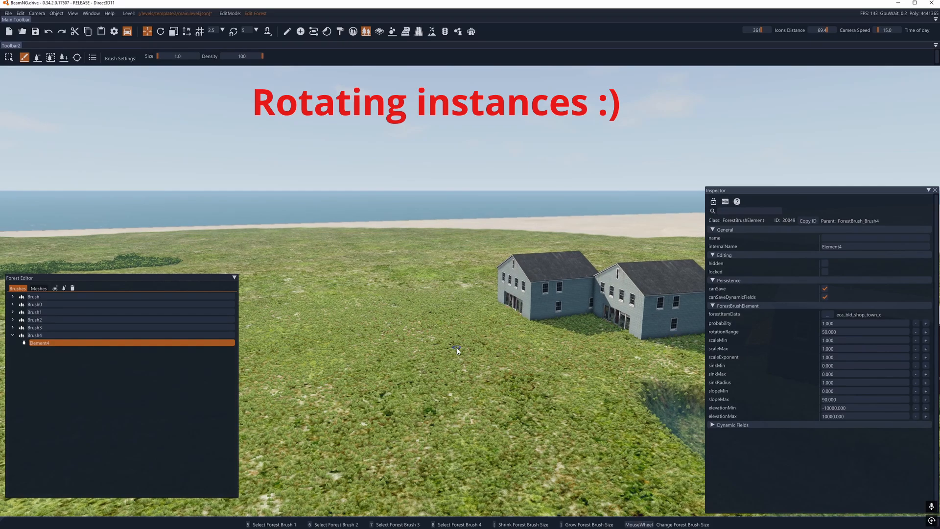
{"action": "left_click", "coordinate": [463, 371]}
{"action": "left_click", "coordinate": [354, 314]}
{"action": "key", "text": "ctrl+z"}
{"action": "key", "text": "ctrl+z"}
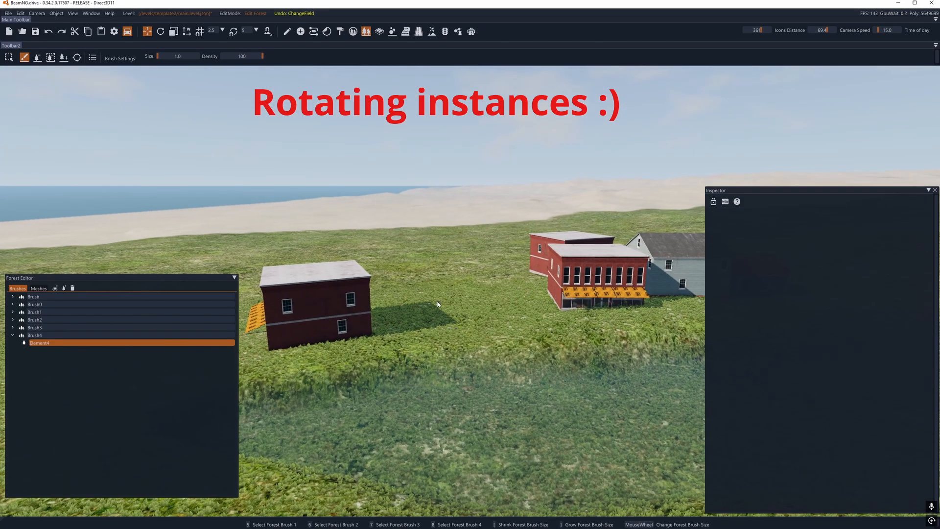
Try placing two more shops near the dark red building by the pond, and undo these placements.
{"action": "left_click", "coordinate": [433, 290]}
{"action": "key", "text": "a"}
{"action": "left_click", "coordinate": [389, 295]}
{"action": "key", "text": "s"}
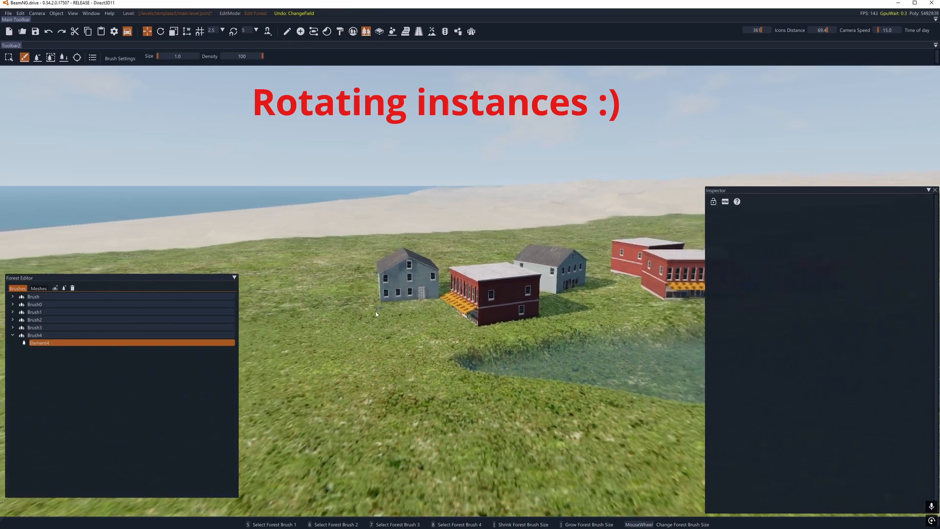
{"action": "key", "text": "ctrl+z"}
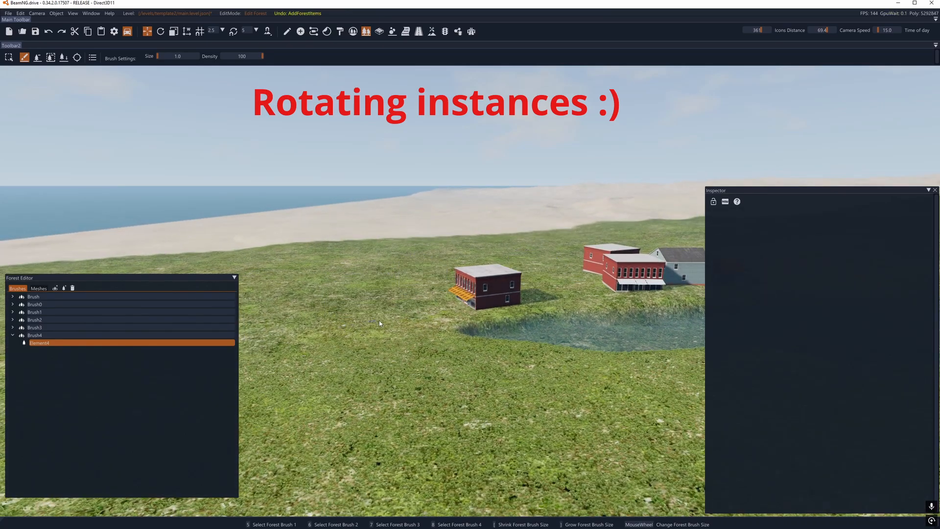
Select Element4 in Brush4 again and set its rotationRange to 50.
{"action": "key", "text": "w"}
{"action": "key", "text": "d"}
{"action": "left_click", "coordinate": [72, 343]}
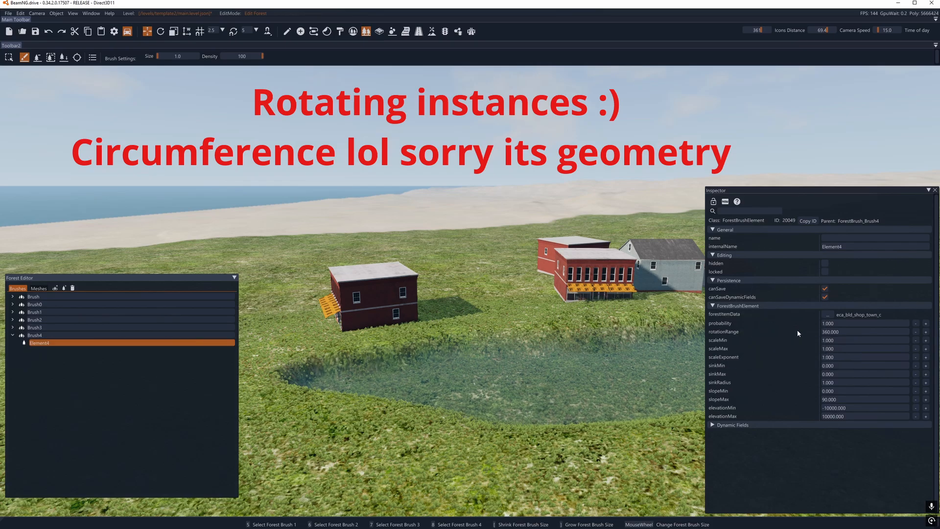
{"action": "left_click", "coordinate": [832, 332]}
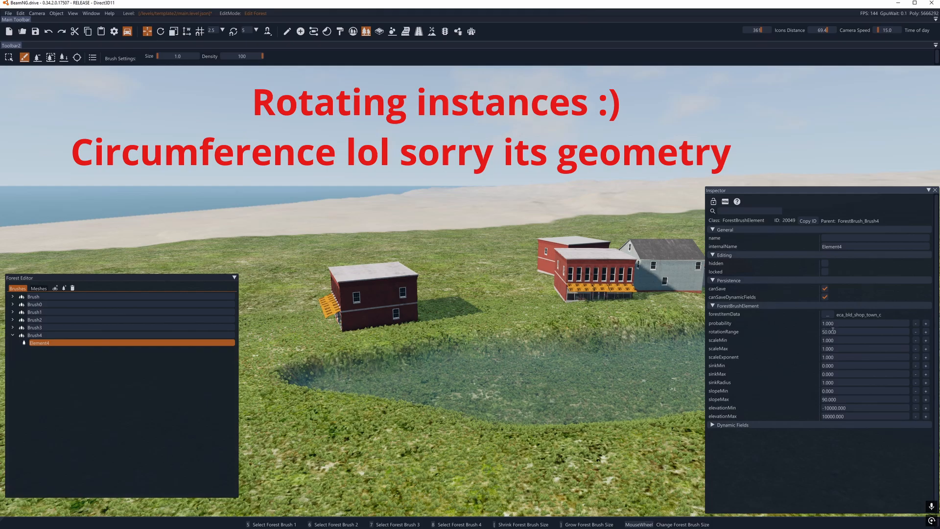
Place seven eca_bld_shop_town_c shops in a line across the open grass, leading away from the dark red building.
{"action": "key", "text": "a"}
{"action": "mouse_move", "coordinate": [656, 326]}
{"action": "right_mouse_down"}
{"action": "mouse_move", "coordinate": [606, 343]}
{"action": "mouse_move", "coordinate": [549, 337]}
{"action": "right_mouse_up"}
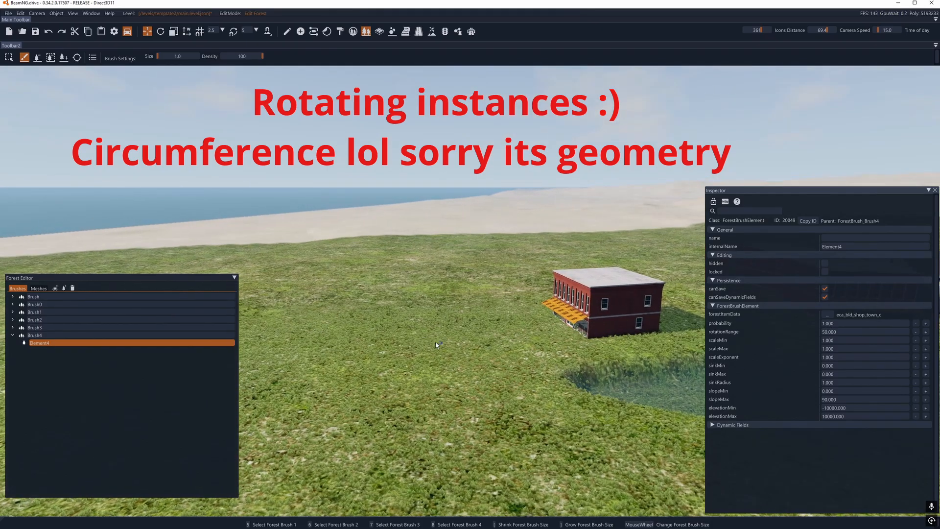
{"action": "left_click", "coordinate": [378, 324]}
{"action": "left_click", "coordinate": [387, 373]}
{"action": "key", "text": "s"}
{"action": "left_click", "coordinate": [468, 368]}
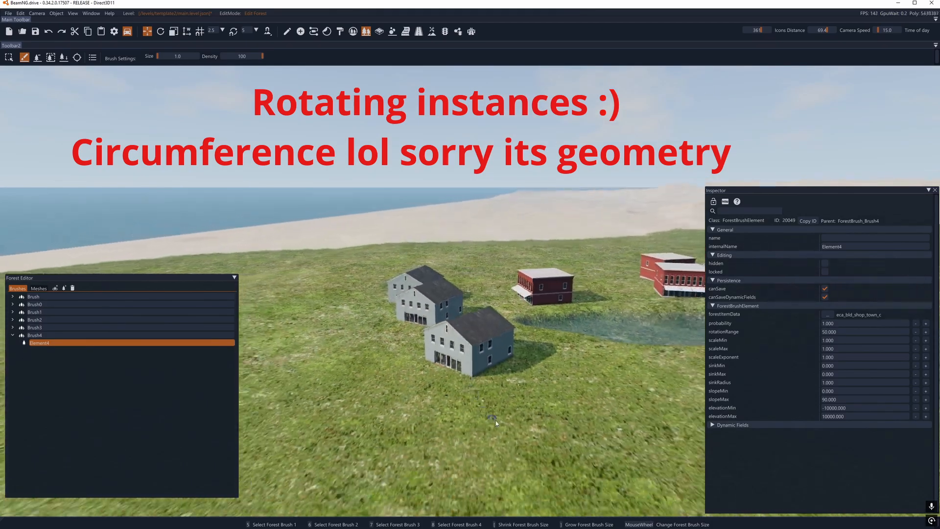
{"action": "left_click", "coordinate": [507, 369]}
{"action": "left_click", "coordinate": [538, 379]}
{"action": "key", "text": "s"}
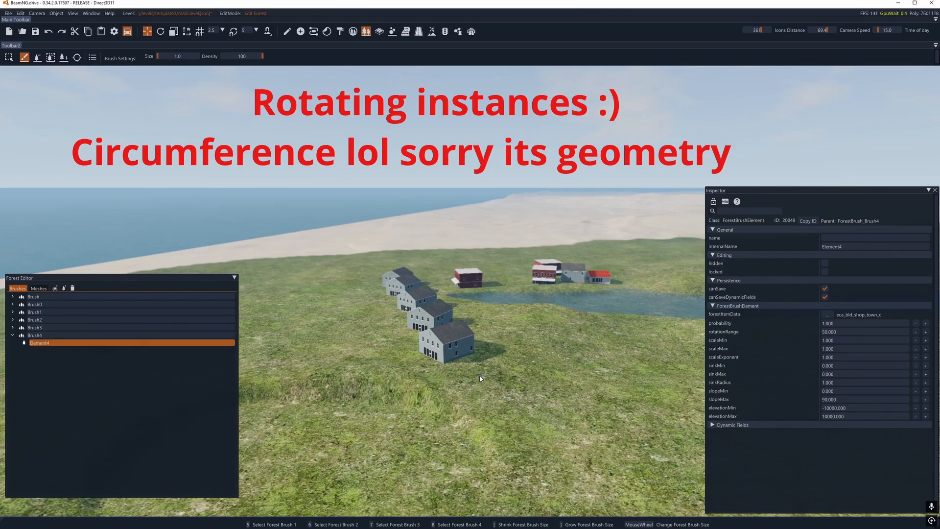
{"action": "left_click", "coordinate": [484, 358]}
{"action": "left_click", "coordinate": [499, 390]}
Set Element4's rotationRange to 25 and bring the river with the row of shops into view.
{"action": "key", "text": "w"}
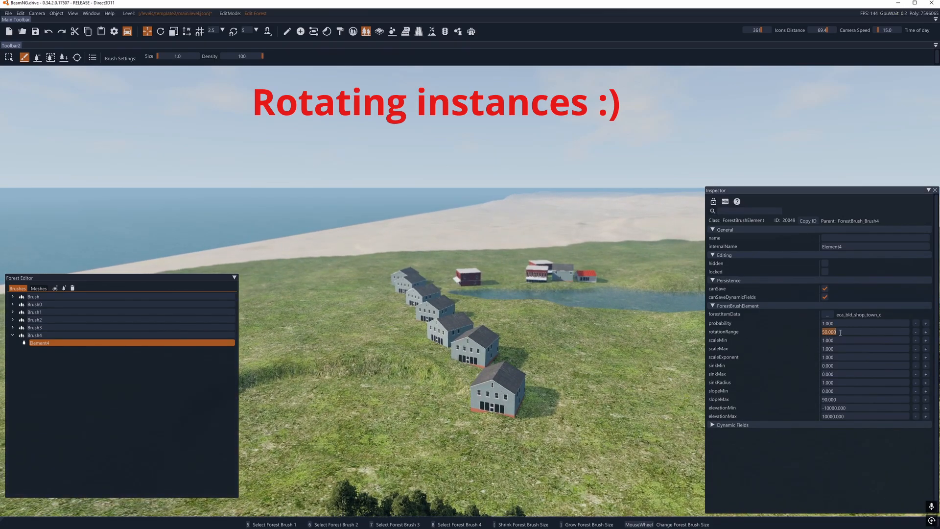
{"action": "key", "text": "w"}
{"action": "right_click_drag", "start_coordinate": [676, 345], "coordinate": [741, 367]}
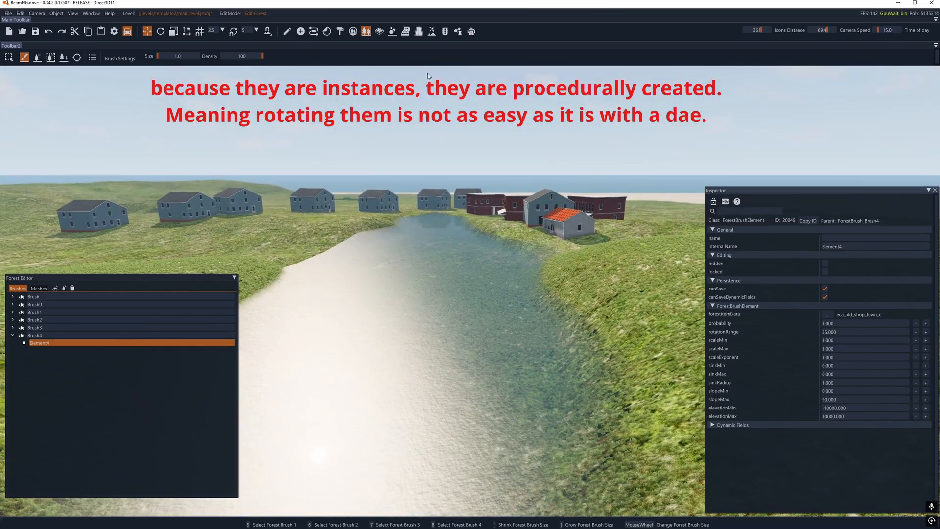
{"action": "left_click", "coordinate": [365, 32]}
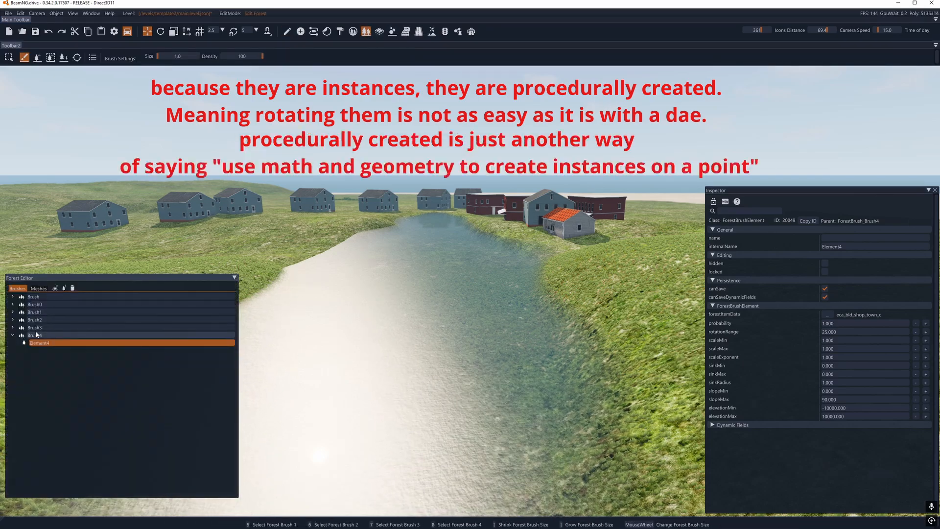
Set Element4's item data to tree_beech_bush_a and paint bushes along the riverbank on the fish store's side with brush size 10.
{"action": "left_click", "coordinate": [827, 314]}
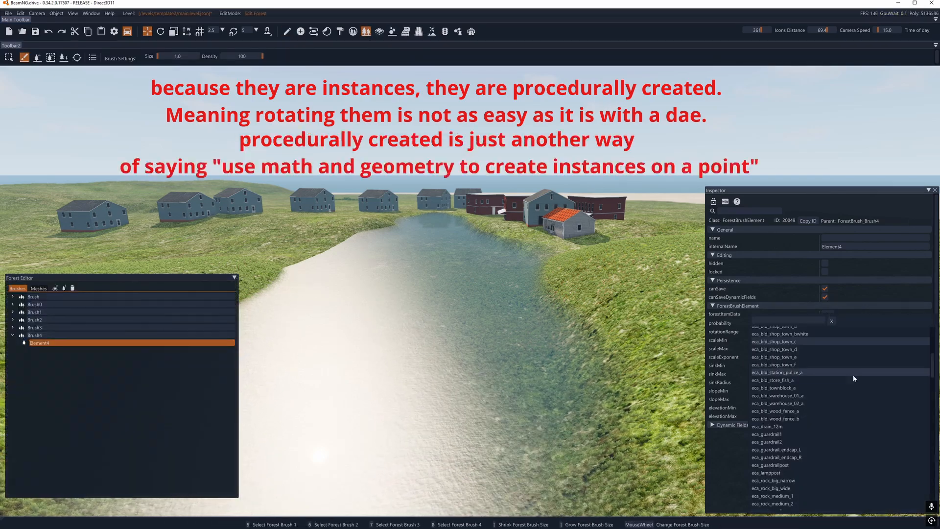
{"action": "scroll", "coordinate": [822, 400], "scroll_direction": "down", "scroll_amount": 6}
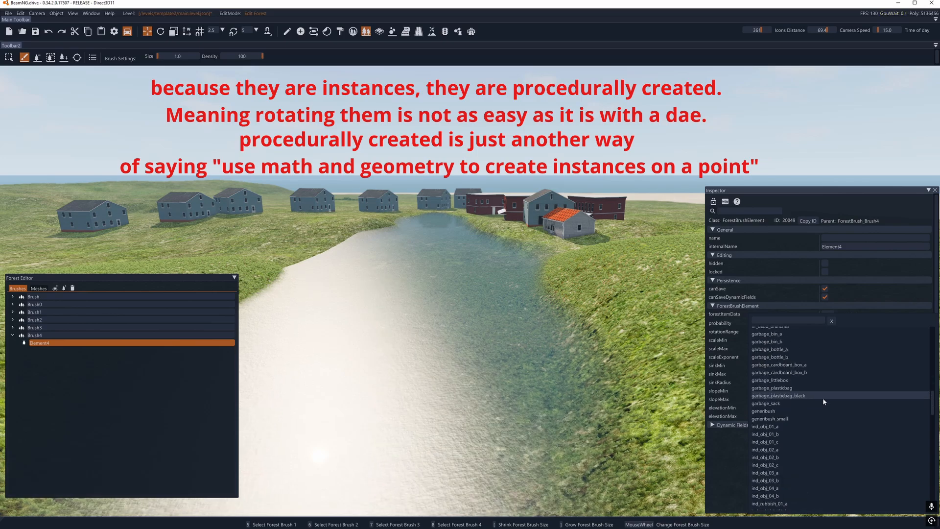
{"action": "scroll", "coordinate": [832, 341], "scroll_direction": "up", "scroll_amount": 10}
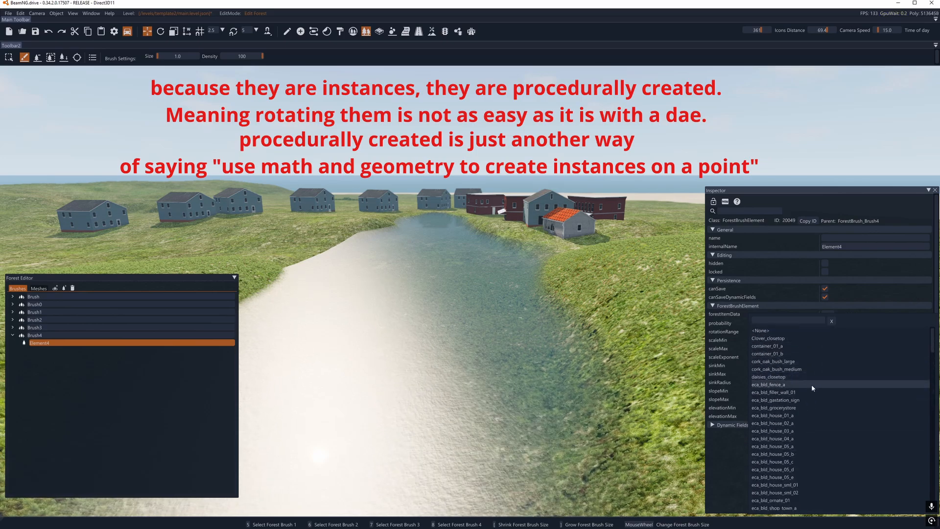
{"action": "scroll", "coordinate": [828, 413], "scroll_direction": "down", "scroll_amount": 8}
{"action": "scroll", "coordinate": [829, 415], "scroll_direction": "down", "scroll_amount": 10}
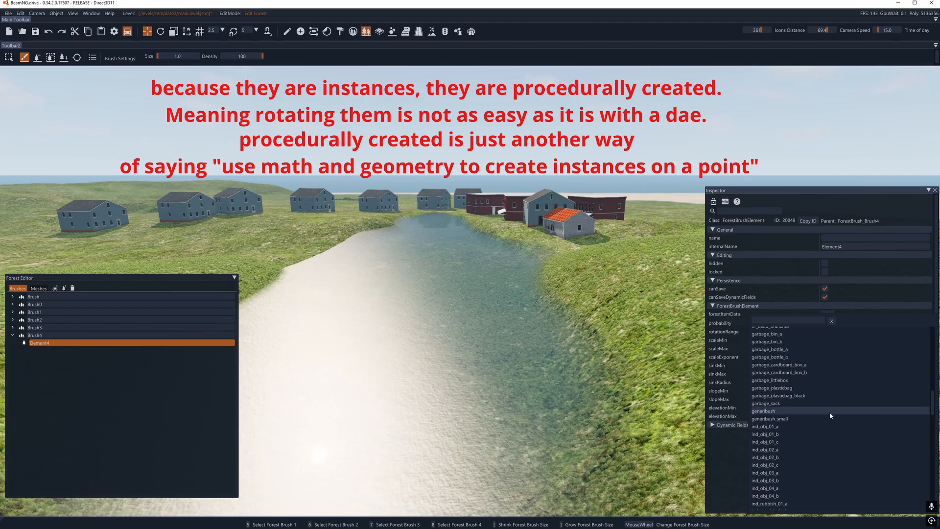
{"action": "scroll", "coordinate": [830, 415], "scroll_direction": "down", "scroll_amount": 10}
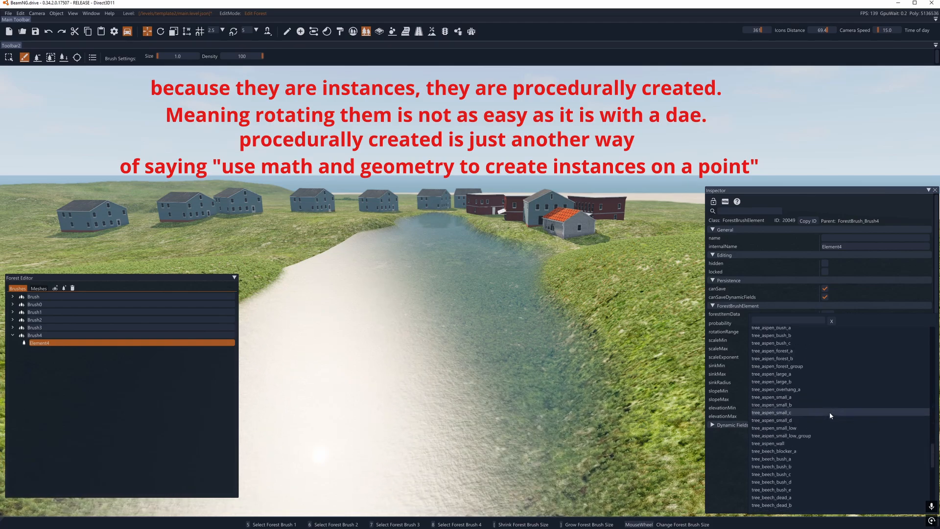
{"action": "left_click", "coordinate": [793, 398]}
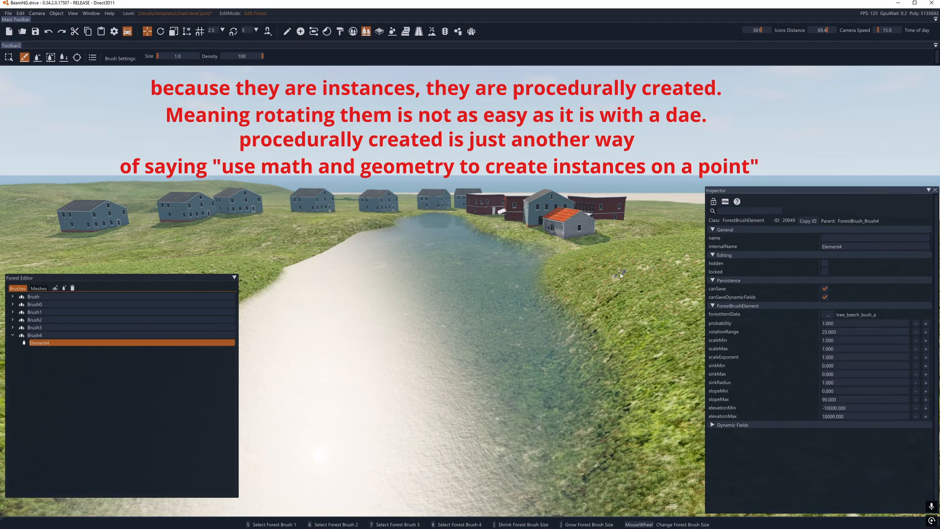
{"action": "scroll", "coordinate": [621, 271], "scroll_direction": "up", "scroll_amount": 5}
{"action": "left_click_drag", "start_coordinate": [627, 262], "coordinate": [672, 358]}
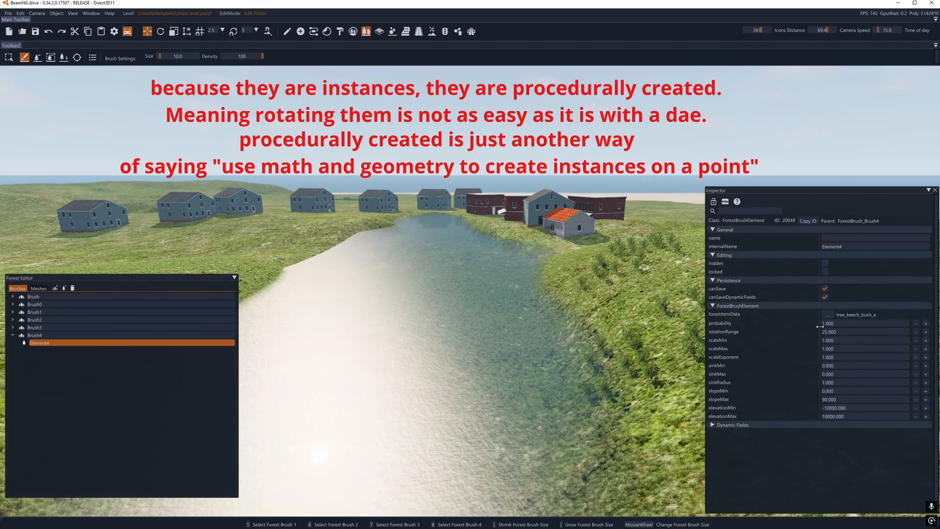
Set Element4's item data to tree_beech_bush_e and paint these bushes along both banks of the river.
{"action": "left_click", "coordinate": [828, 314]}
{"action": "left_click", "coordinate": [782, 431]}
{"action": "left_click", "coordinate": [653, 285]}
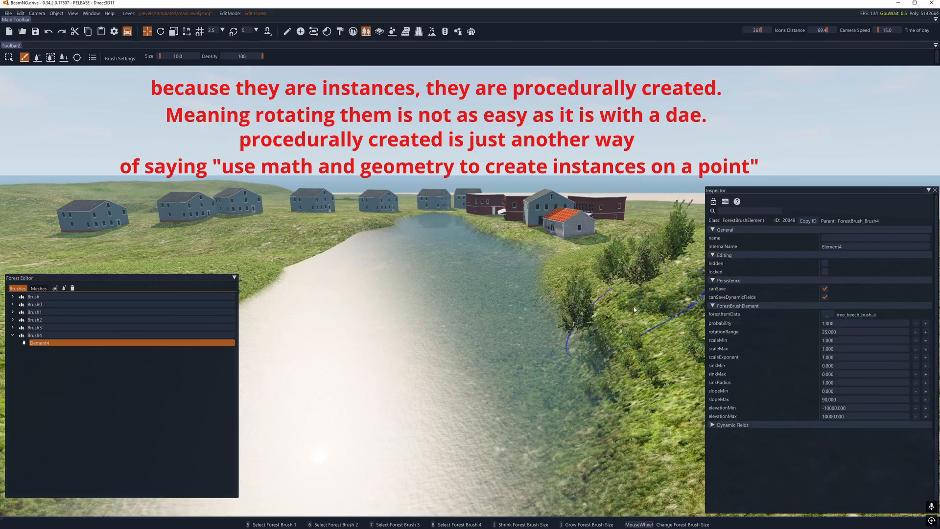
{"action": "key", "text": "a"}
{"action": "left_click", "coordinate": [390, 283]}
{"action": "key", "text": "w"}
{"action": "mouse_move", "coordinate": [391, 283]}
{"action": "right_mouse_down"}
{"action": "mouse_move", "coordinate": [333, 296]}
{"action": "mouse_move", "coordinate": [362, 313]}
{"action": "mouse_move", "coordinate": [367, 284]}
{"action": "mouse_move", "coordinate": [357, 260]}
{"action": "mouse_move", "coordinate": [387, 294]}
{"action": "right_mouse_up"}
{"action": "key", "text": "w"}
{"action": "mouse_move", "coordinate": [443, 215]}
{"action": "left_mouse_down"}
{"action": "mouse_move", "coordinate": [406, 286]}
{"action": "mouse_move", "coordinate": [595, 173]}
{"action": "left_mouse_up"}
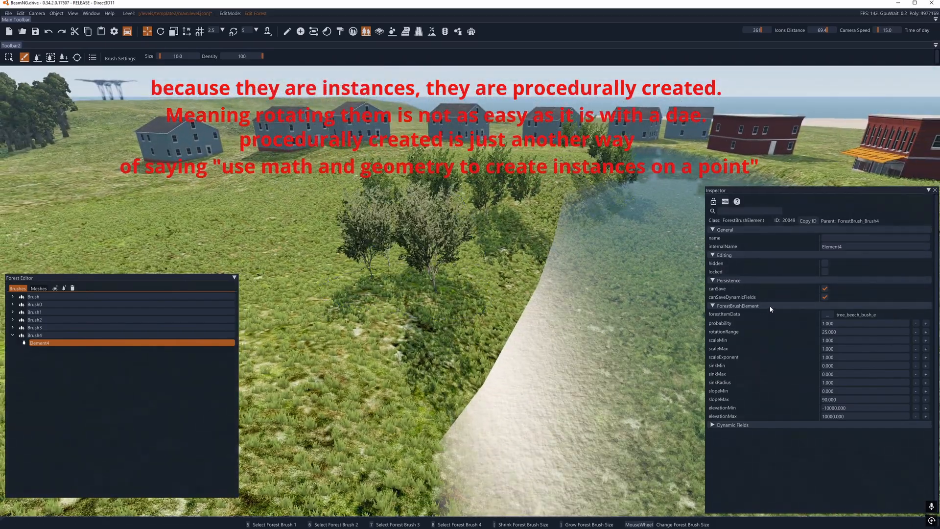
Undo the last stroke of beech bushes on the riverbank in front of the row of shops.
{"action": "key", "text": "w"}
{"action": "mouse_move", "coordinate": [490, 293]}
{"action": "right_mouse_down"}
{"action": "mouse_move", "coordinate": [466, 304]}
{"action": "mouse_move", "coordinate": [475, 289]}
{"action": "right_mouse_up"}
{"action": "key", "text": "ctrl+z"}
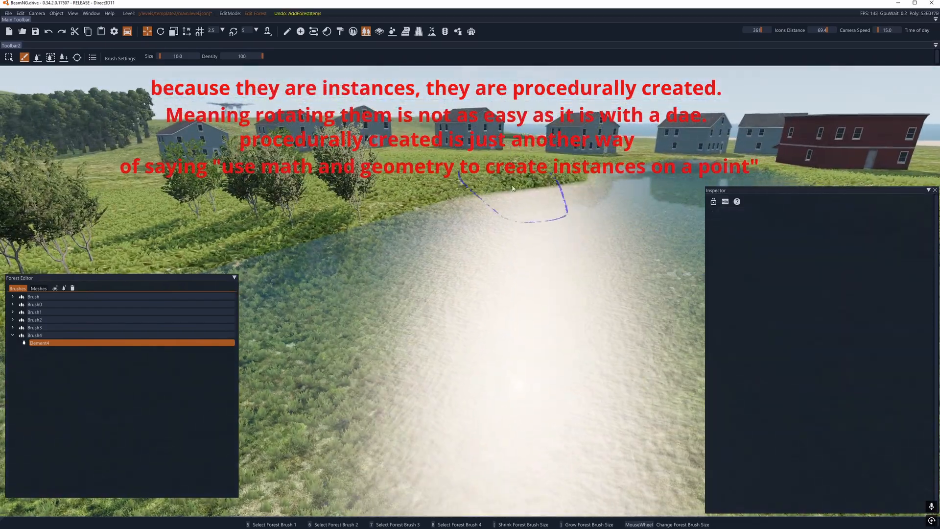
Search the forest item data for oak and assign tree_oak_bush_a to Element4.
{"action": "left_click", "coordinate": [126, 343]}
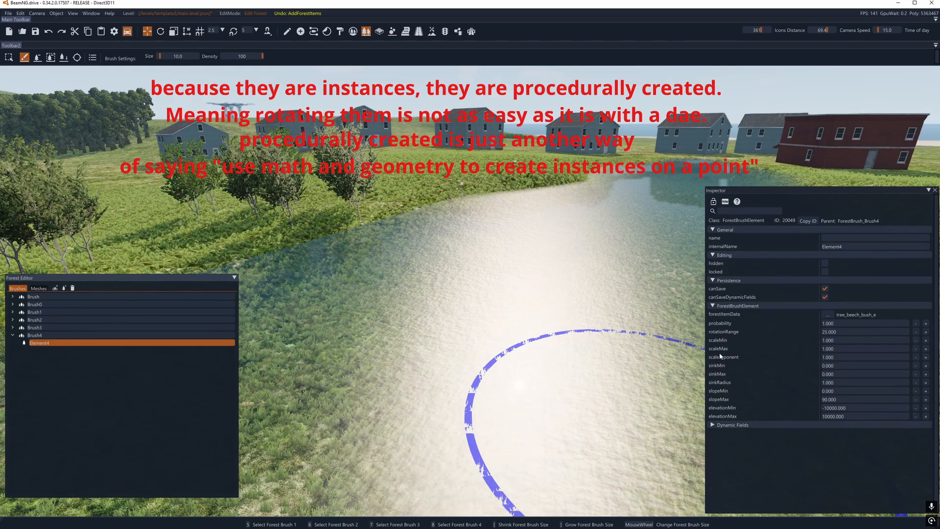
{"action": "left_click", "coordinate": [826, 316]}
{"action": "type", "text": "oak"}
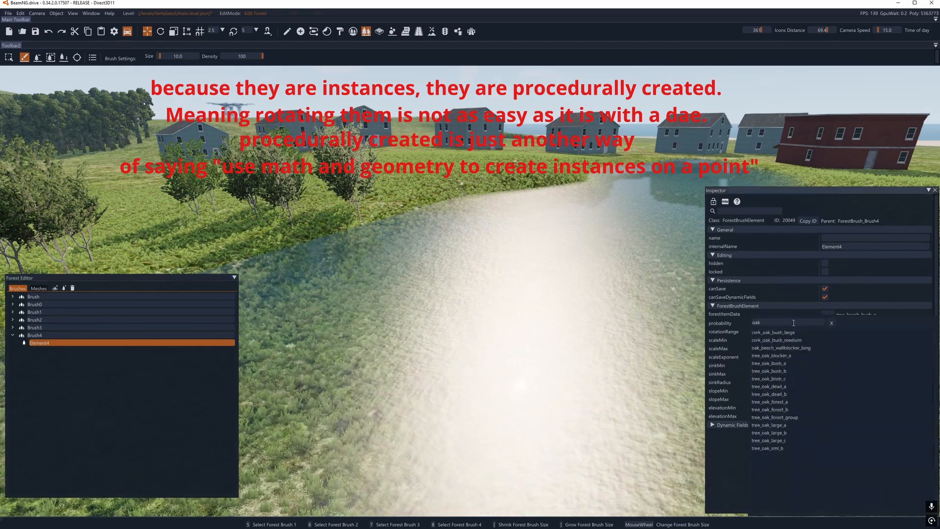
{"action": "left_click", "coordinate": [778, 363]}
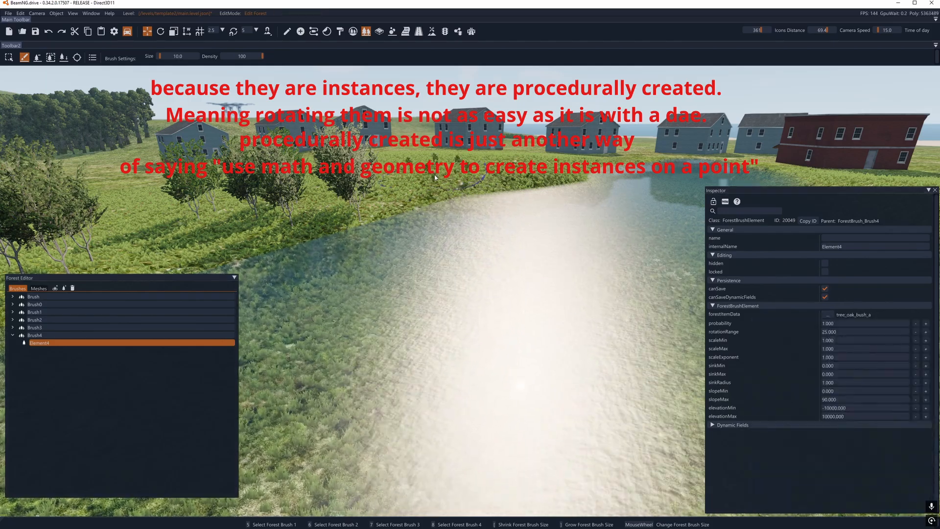
Set Element4's item data to tree_oak_bush_b and paint these bushes along the riverbank in front of the row of shops.
{"action": "left_click", "coordinate": [827, 314]}
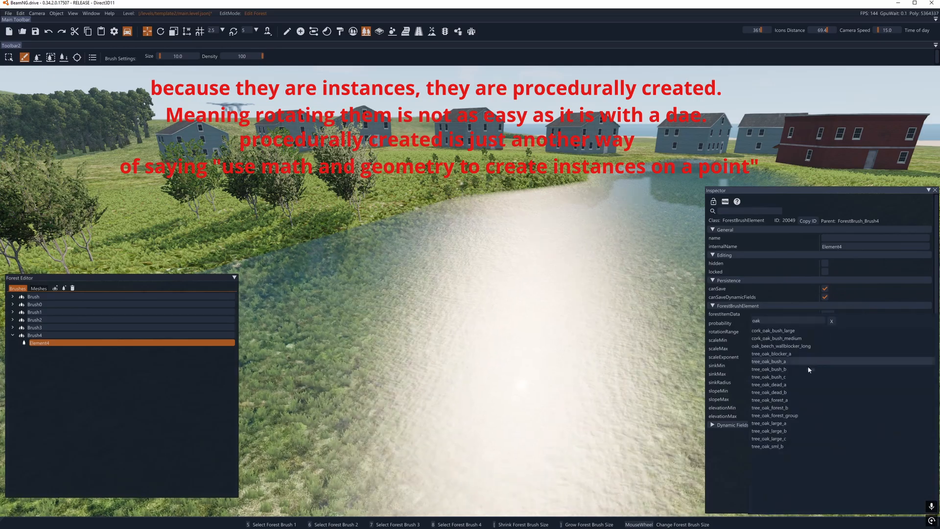
{"action": "left_click", "coordinate": [809, 369]}
{"action": "mouse_move", "coordinate": [571, 171]}
{"action": "left_mouse_down"}
{"action": "mouse_move", "coordinate": [379, 215]}
{"action": "mouse_move", "coordinate": [605, 294]}
{"action": "left_mouse_up"}
Set Element4's item data to tree_oak_forest_a and paint these trees at brush size 15 along the riverbank in front of the blue houses.
{"action": "left_click", "coordinate": [827, 314]}
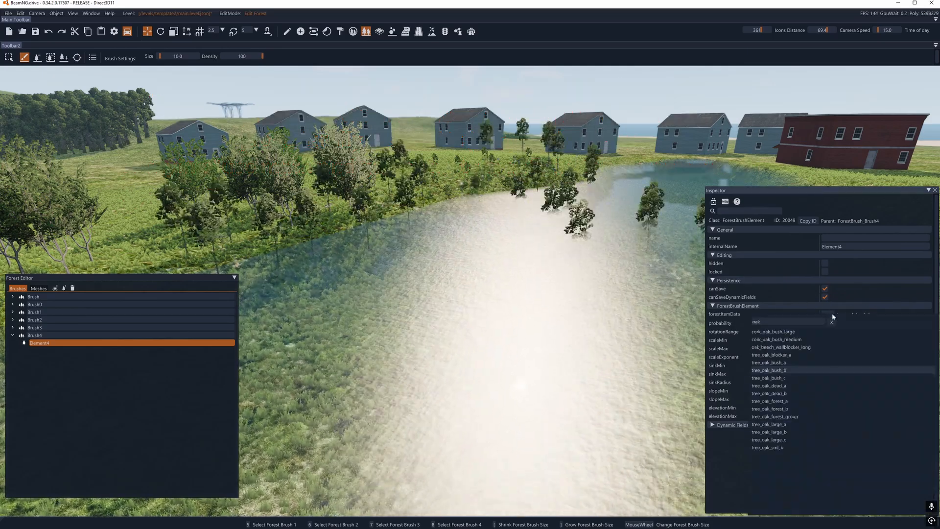
{"action": "left_click", "coordinate": [810, 402]}
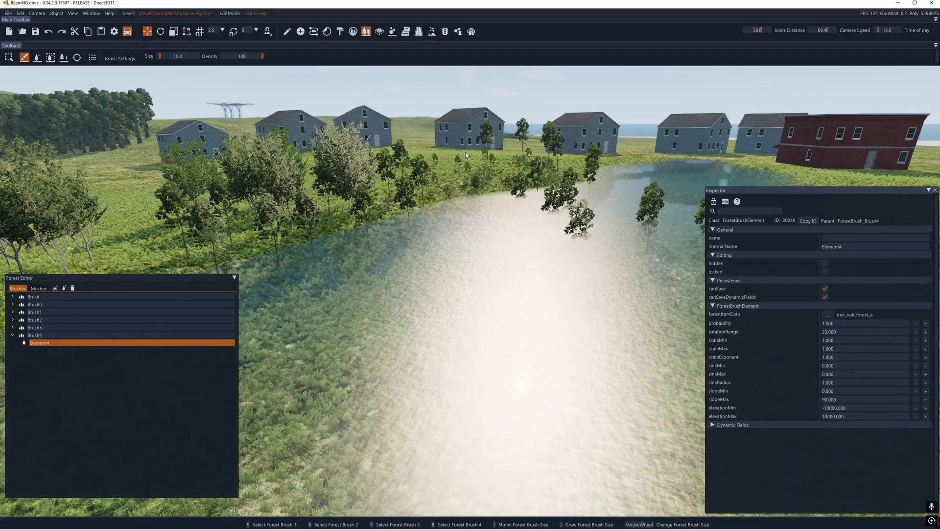
{"action": "key", "text": "w"}
{"action": "mouse_move", "coordinate": [465, 152]}
{"action": "right_mouse_down"}
{"action": "mouse_move", "coordinate": [406, 93]}
{"action": "mouse_move", "coordinate": [463, 274]}
{"action": "right_mouse_up"}
{"action": "key", "text": "s"}
{"action": "scroll", "coordinate": [446, 156], "scroll_direction": "up", "scroll_amount": 1}
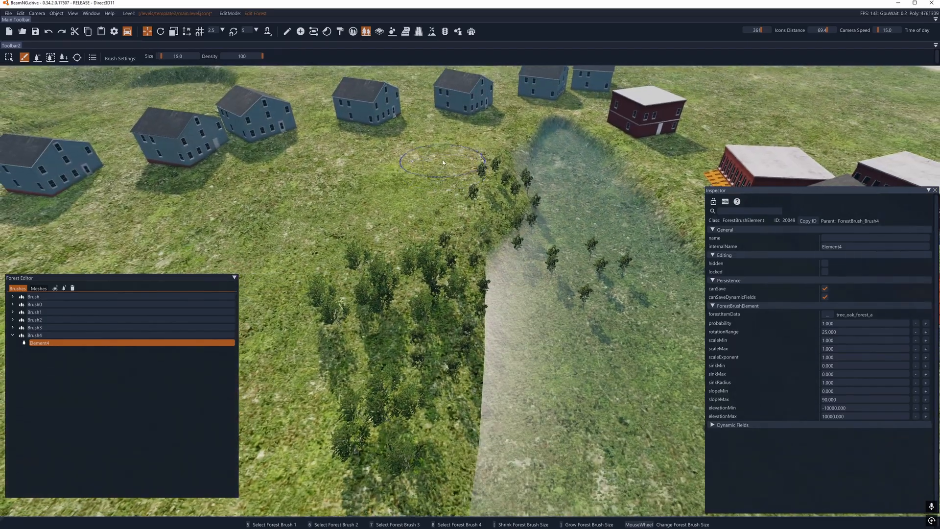
{"action": "mouse_move", "coordinate": [442, 159]}
{"action": "left_mouse_down"}
{"action": "mouse_move", "coordinate": [410, 200]}
{"action": "mouse_move", "coordinate": [325, 392]}
{"action": "left_mouse_up"}
{"action": "mouse_move", "coordinate": [325, 392]}
{"action": "right_mouse_down"}
{"action": "mouse_move", "coordinate": [465, 280]}
{"action": "mouse_move", "coordinate": [442, 266]}
{"action": "right_mouse_up"}
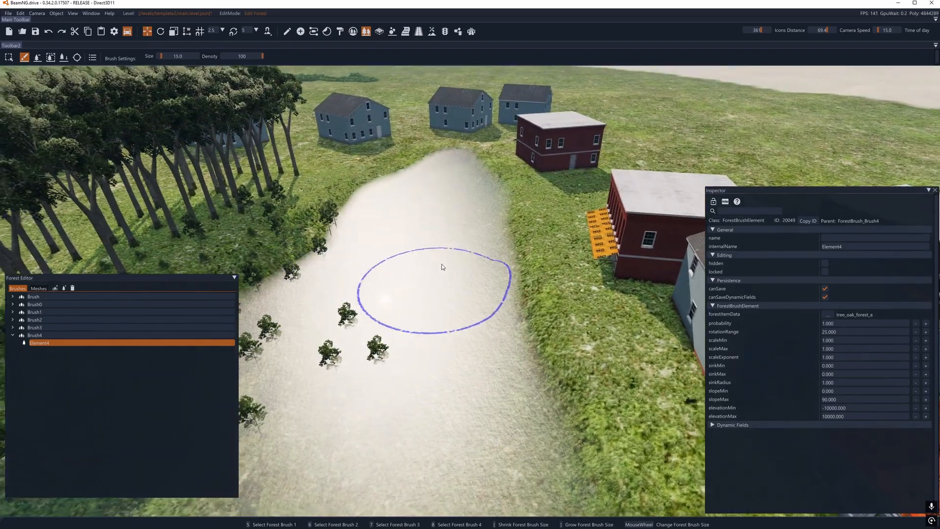
Reduce the forest brush size to 12 and add oak forest trees beside the red building and at the far end of the river.
{"action": "scroll", "coordinate": [539, 210], "scroll_direction": "down", "scroll_amount": 3}
{"action": "left_click", "coordinate": [570, 201]}
{"action": "right_click_drag", "start_coordinate": [563, 338], "coordinate": [569, 347]}
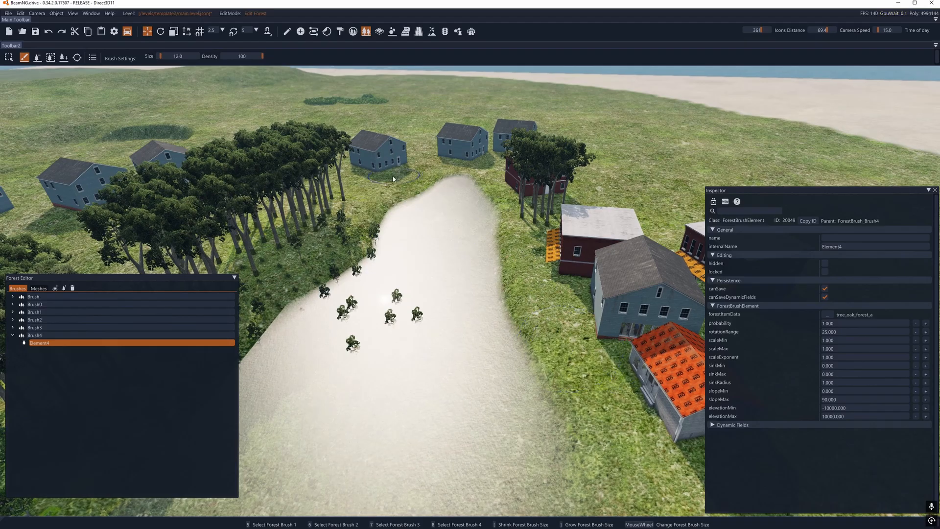
{"action": "left_click", "coordinate": [376, 185]}
{"action": "key", "text": "w"}
{"action": "mouse_move", "coordinate": [433, 216]}
{"action": "right_mouse_down"}
{"action": "mouse_move", "coordinate": [473, 288]}
{"action": "mouse_move", "coordinate": [467, 292]}
{"action": "mouse_move", "coordinate": [471, 265]}
{"action": "mouse_move", "coordinate": [563, 273]}
{"action": "mouse_move", "coordinate": [567, 260]}
{"action": "mouse_move", "coordinate": [465, 279]}
{"action": "right_mouse_up"}
{"action": "key", "text": "w"}
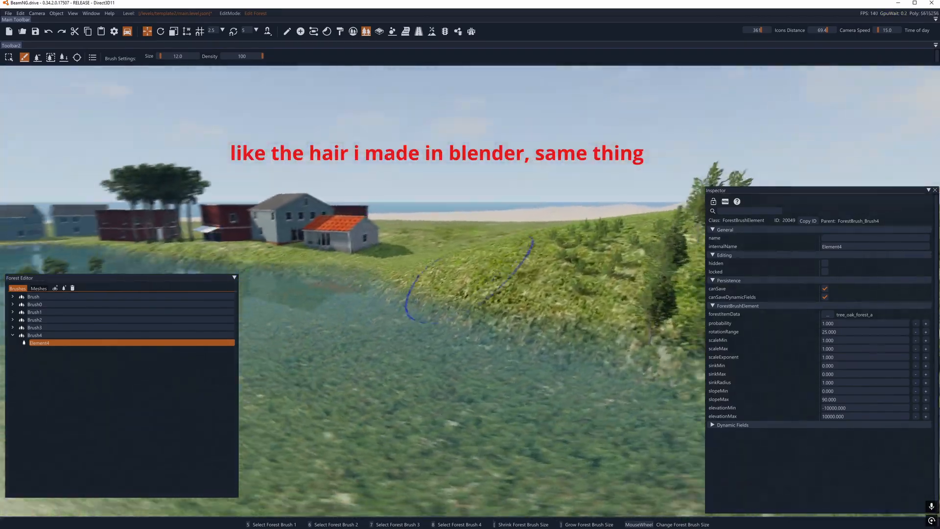
Paint more tree_oak_forest_a trees over the bushes along the shop-side riverbank.
{"action": "left_click", "coordinate": [392, 256]}
{"action": "key", "text": "d"}
{"action": "right_click_drag", "start_coordinate": [519, 300], "coordinate": [514, 313]}
{"action": "key", "text": "s"}
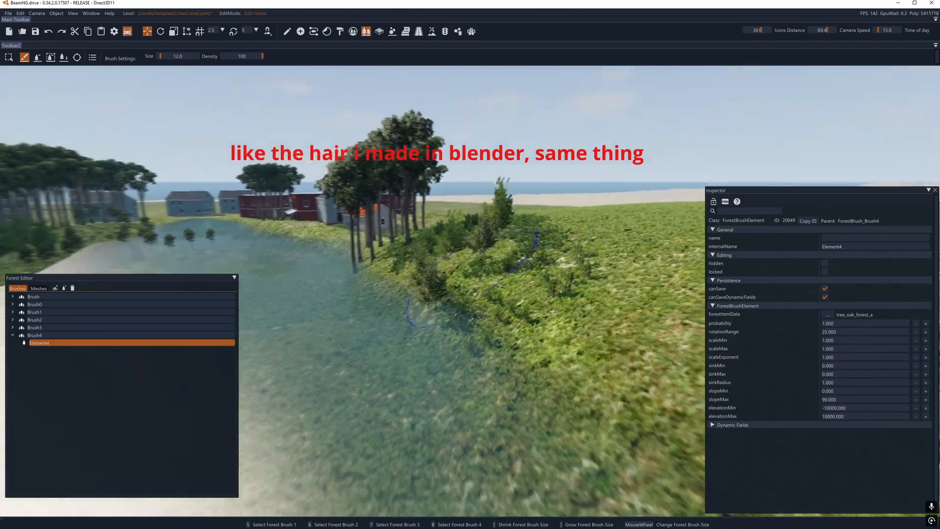
{"action": "left_click_drag", "start_coordinate": [441, 220], "coordinate": [507, 319]}
{"action": "right_click_drag", "start_coordinate": [508, 319], "coordinate": [338, 328]}
Set Element4's item data to tree_oak_large_c and paint these large oaks on both riverbanks with brush sizes 12 and 8.
{"action": "left_click", "coordinate": [826, 314]}
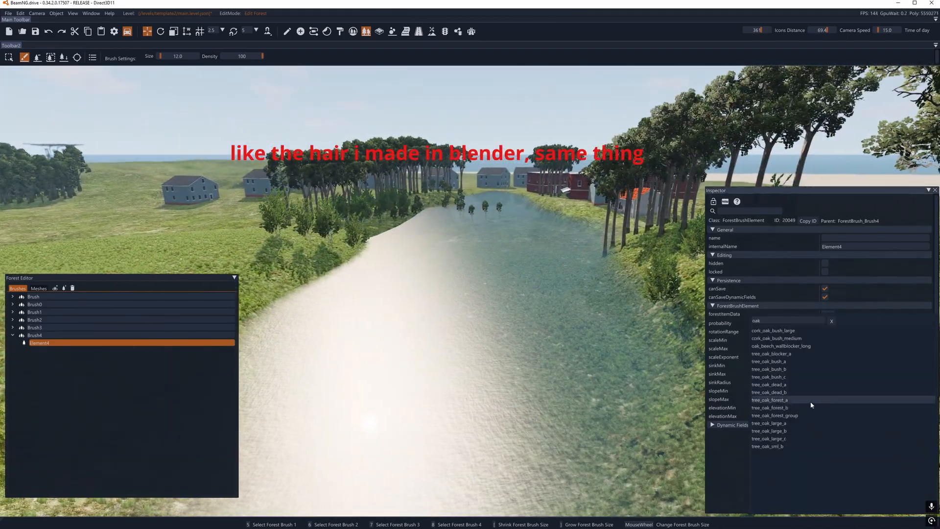
{"action": "left_click", "coordinate": [767, 439]}
{"action": "scroll", "coordinate": [479, 343], "scroll_direction": "down", "scroll_amount": 4}
{"action": "left_click_drag", "start_coordinate": [323, 289], "coordinate": [279, 294]}
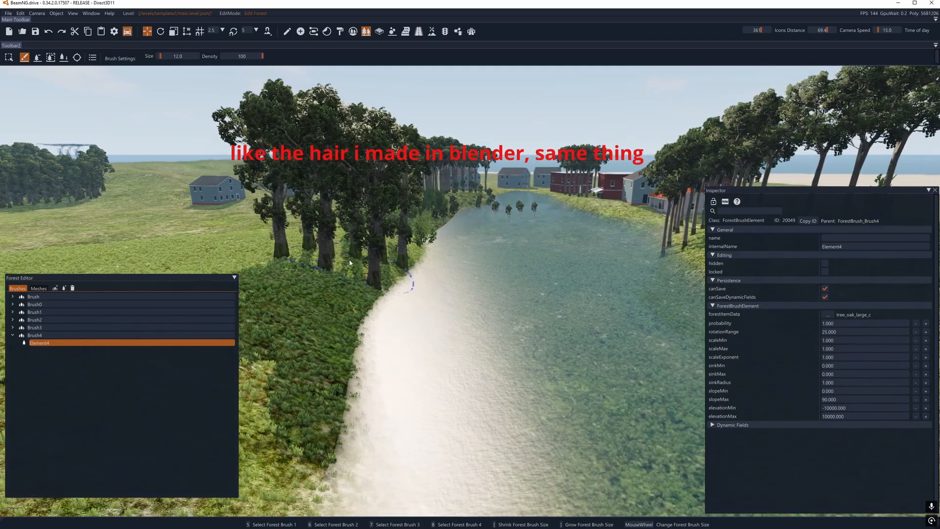
{"action": "key", "text": "s"}
{"action": "left_click_drag", "start_coordinate": [636, 343], "coordinate": [681, 387]}
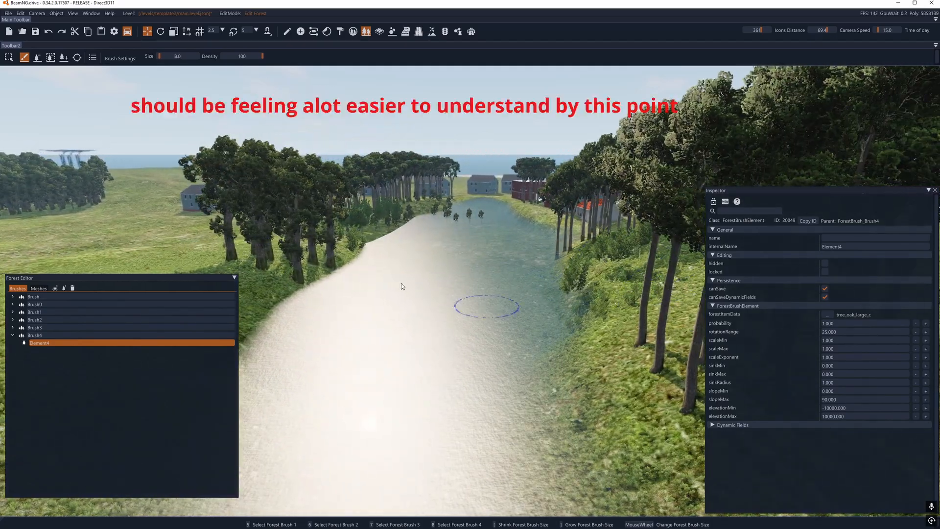
Enlarge the forest brush to 48 and paint a broad stand of large oaks along the river.
{"action": "key", "text": "s"}
{"action": "key", "text": "a"}
{"action": "scroll", "coordinate": [341, 287], "scroll_direction": "up", "scroll_amount": 10}
{"action": "left_click_drag", "start_coordinate": [355, 274], "coordinate": [39, 377]}
{"action": "key", "text": "w"}
{"action": "key", "text": "d"}
{"action": "key", "text": "w"}
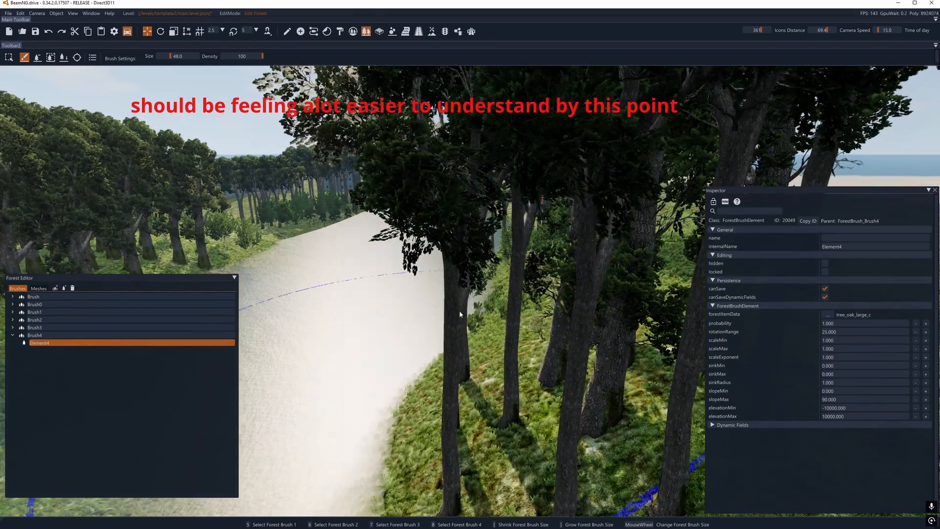
Paint a dense forest of tree_oak_large_c trees along the shore of the pond at the river's end.
{"action": "right_click_drag", "start_coordinate": [460, 315], "coordinate": [255, 306]}
{"action": "key", "text": "w"}
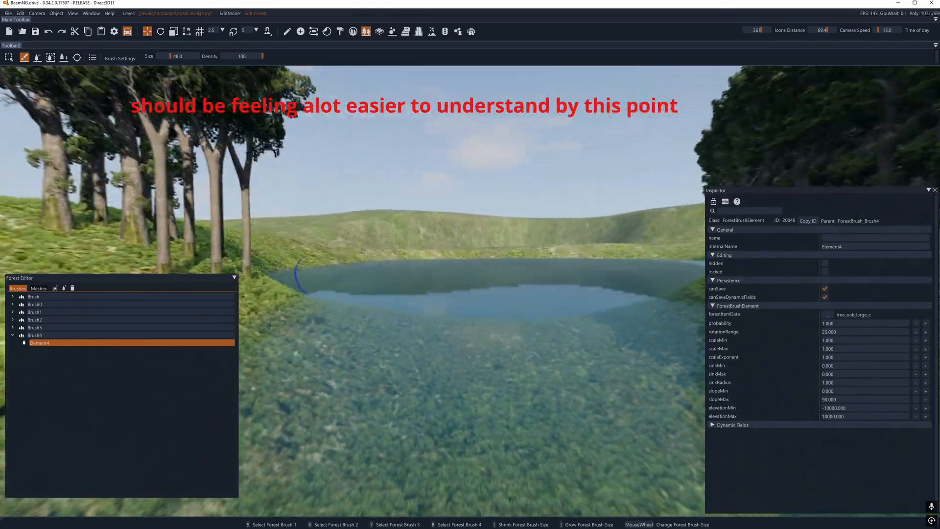
{"action": "key", "text": "w"}
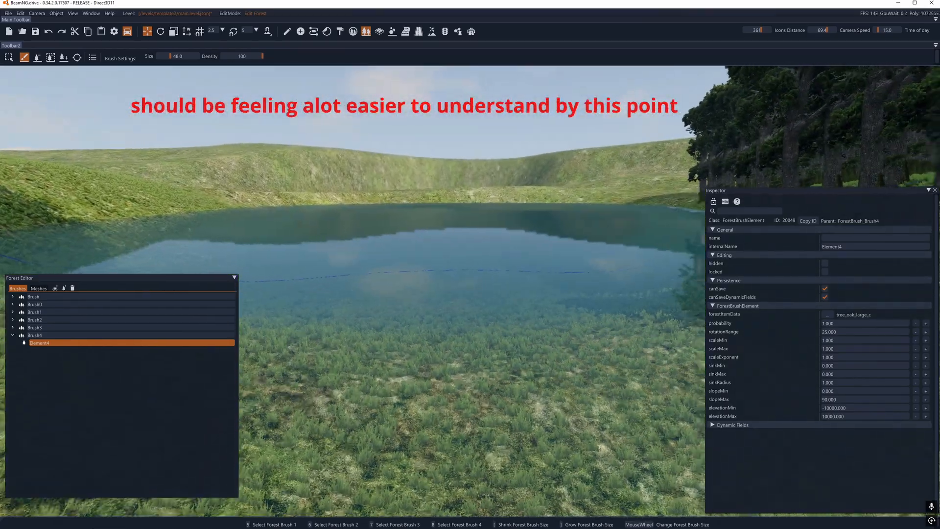
{"action": "mouse_move", "coordinate": [470, 294]}
{"action": "right_mouse_down"}
{"action": "mouse_move", "coordinate": [548, 294]}
{"action": "mouse_move", "coordinate": [472, 250]}
{"action": "mouse_move", "coordinate": [477, 260]}
{"action": "mouse_move", "coordinate": [576, 269]}
{"action": "mouse_move", "coordinate": [570, 235]}
{"action": "mouse_move", "coordinate": [583, 196]}
{"action": "right_mouse_up"}
{"action": "key", "text": "w"}
{"action": "mouse_move", "coordinate": [583, 191]}
{"action": "left_mouse_down"}
{"action": "mouse_move", "coordinate": [390, 197]}
{"action": "mouse_move", "coordinate": [247, 247]}
{"action": "left_mouse_up"}
{"action": "key", "text": "s"}
{"action": "right_click_drag", "start_coordinate": [317, 235], "coordinate": [268, 235]}
{"action": "mouse_move", "coordinate": [318, 235]}
{"action": "left_mouse_down"}
{"action": "mouse_move", "coordinate": [338, 276]}
{"action": "mouse_move", "coordinate": [302, 284]}
{"action": "left_mouse_up"}
{"action": "key", "text": "w"}
{"action": "mouse_move", "coordinate": [391, 293]}
{"action": "right_mouse_down"}
{"action": "mouse_move", "coordinate": [480, 304]}
{"action": "mouse_move", "coordinate": [381, 289]}
{"action": "mouse_move", "coordinate": [362, 306]}
{"action": "right_mouse_up"}
{"action": "key", "text": "w"}
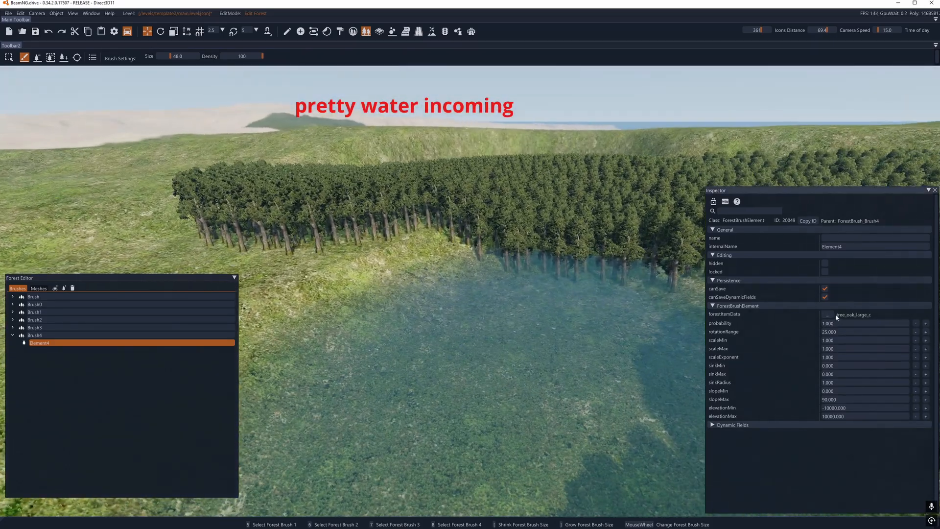
Search the item data for hous, assign eca_bld_house_05_d to Element4, and paint a house cluster on the pond shore at brush size 22.
{"action": "left_click", "coordinate": [835, 316]}
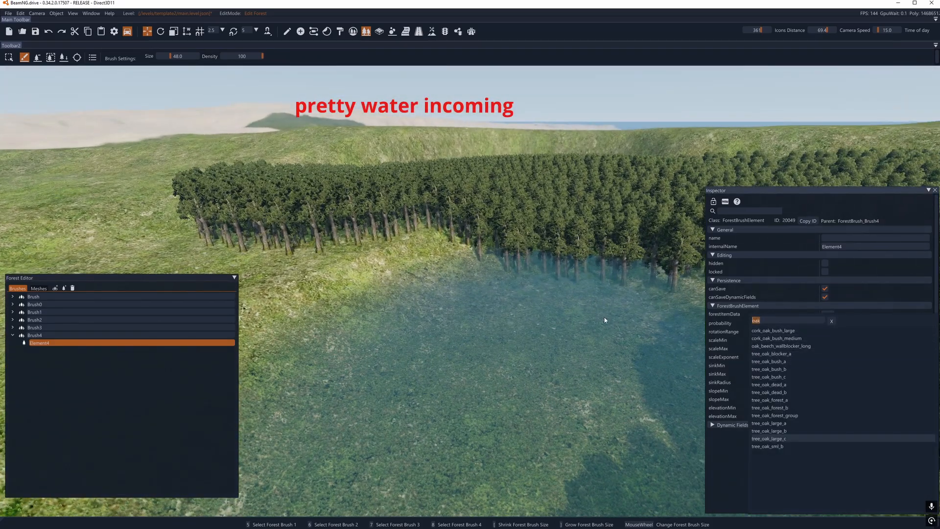
{"action": "type", "text": "hous"}
{"action": "left_click", "coordinate": [782, 385]}
{"action": "key", "text": "a"}
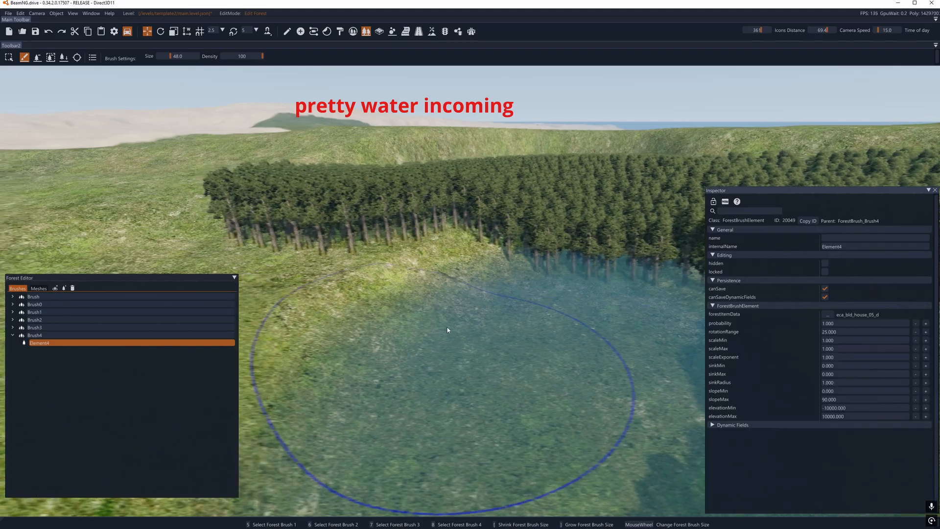
{"action": "scroll", "coordinate": [421, 318], "scroll_direction": "down", "scroll_amount": 13}
{"action": "left_click", "coordinate": [372, 289]}
{"action": "key", "text": "d"}
{"action": "mouse_move", "coordinate": [438, 322]}
{"action": "right_mouse_down"}
{"action": "mouse_move", "coordinate": [661, 318]}
{"action": "mouse_move", "coordinate": [441, 235]}
{"action": "mouse_move", "coordinate": [460, 239]}
{"action": "mouse_move", "coordinate": [421, 304]}
{"action": "right_mouse_up"}
{"action": "key", "text": "s"}
{"action": "key", "text": "d"}
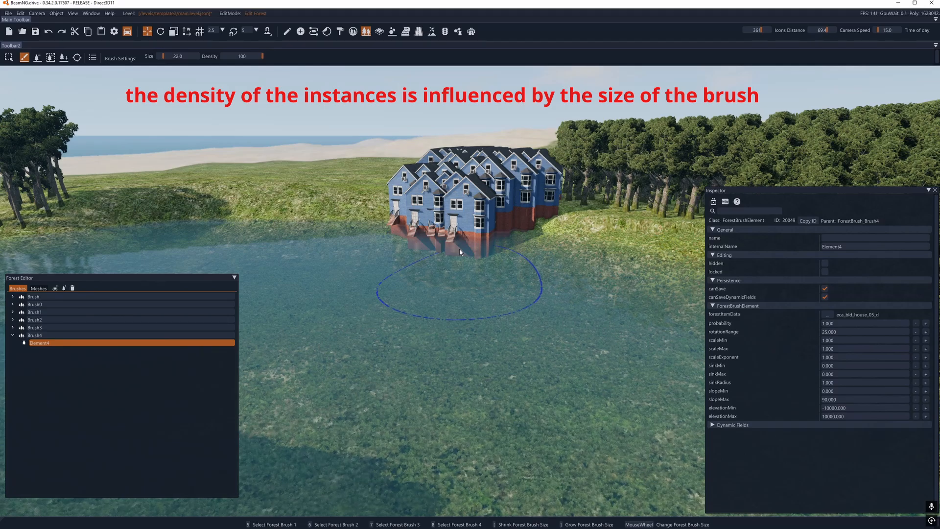
Switch to the river editor, select NewRiver1, and move its Inspector window higher to expose more properties.
{"action": "left_click", "coordinate": [404, 31]}
{"action": "left_click", "coordinate": [394, 305]}
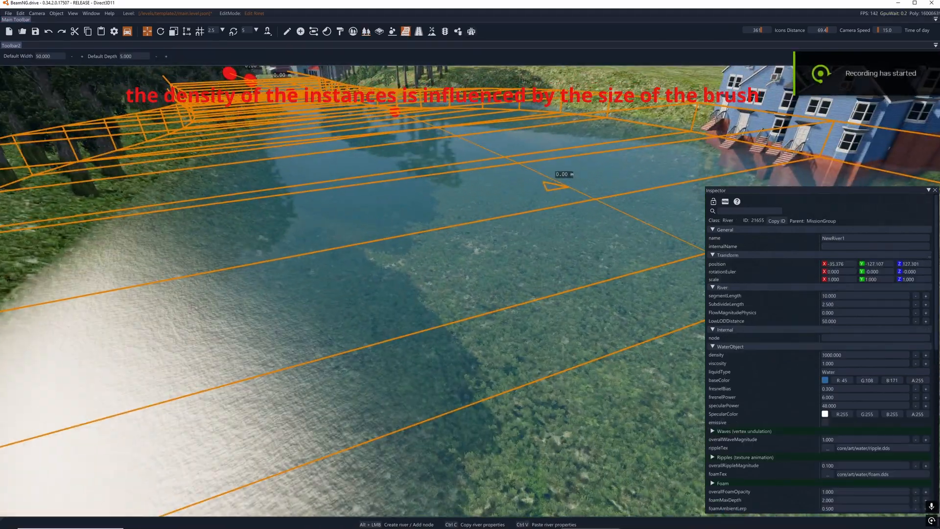
{"action": "left_click_drag", "start_coordinate": [795, 189], "coordinate": [788, 76]}
{"action": "mouse_move", "coordinate": [524, 239]}
{"action": "right_mouse_down"}
{"action": "mouse_move", "coordinate": [455, 215]}
{"action": "mouse_move", "coordinate": [485, 194]}
{"action": "mouse_move", "coordinate": [578, 211]}
{"action": "mouse_move", "coordinate": [558, 203]}
{"action": "mouse_move", "coordinate": [515, 253]}
{"action": "right_mouse_up"}
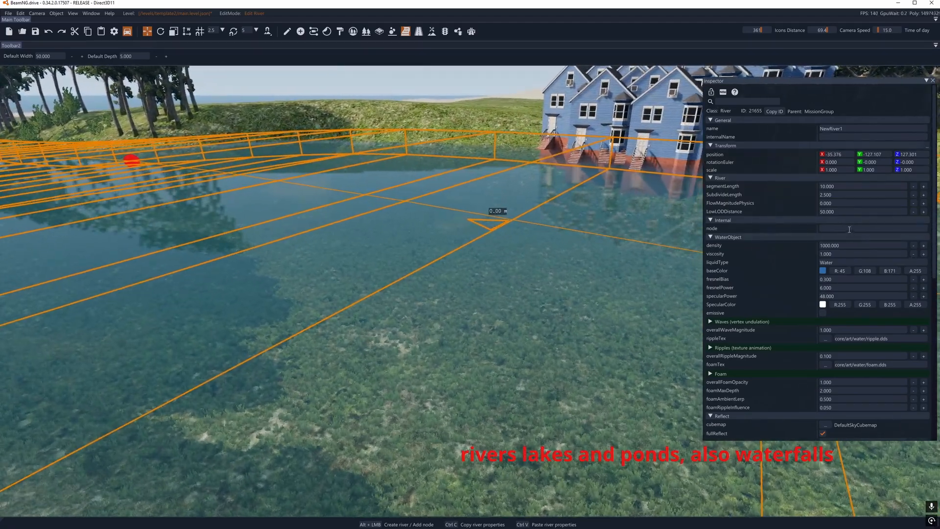
Enable useOcclusionQuery in the river's Reflect settings while facing the houses across the water.
{"action": "right_click_drag", "start_coordinate": [645, 245], "coordinate": [585, 255]}
{"action": "key", "text": "a"}
{"action": "key", "text": "w"}
{"action": "key", "text": "s"}
{"action": "key", "text": "w"}
{"action": "key", "text": "s"}
{"action": "scroll", "coordinate": [823, 343], "scroll_direction": "down", "scroll_amount": 3}
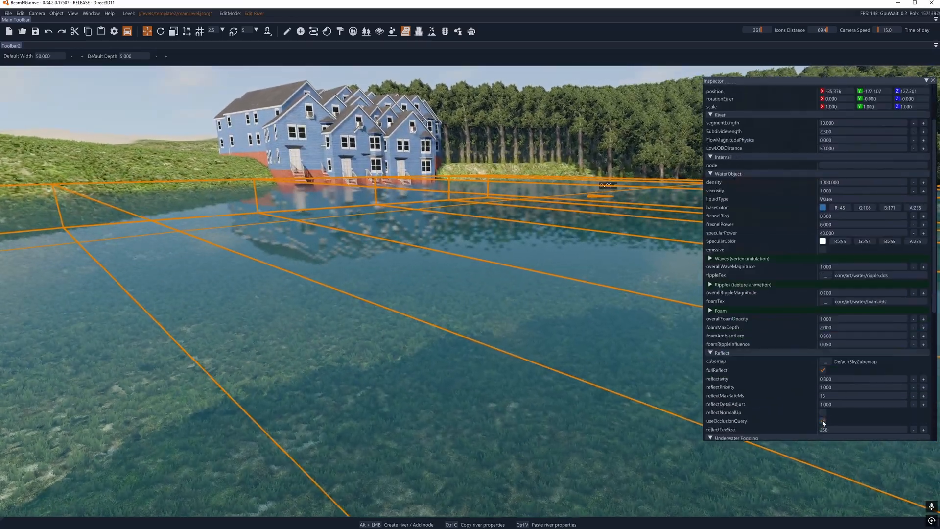
{"action": "left_click", "coordinate": [823, 422]}
{"action": "scroll", "coordinate": [823, 421], "scroll_direction": "down", "scroll_amount": 2}
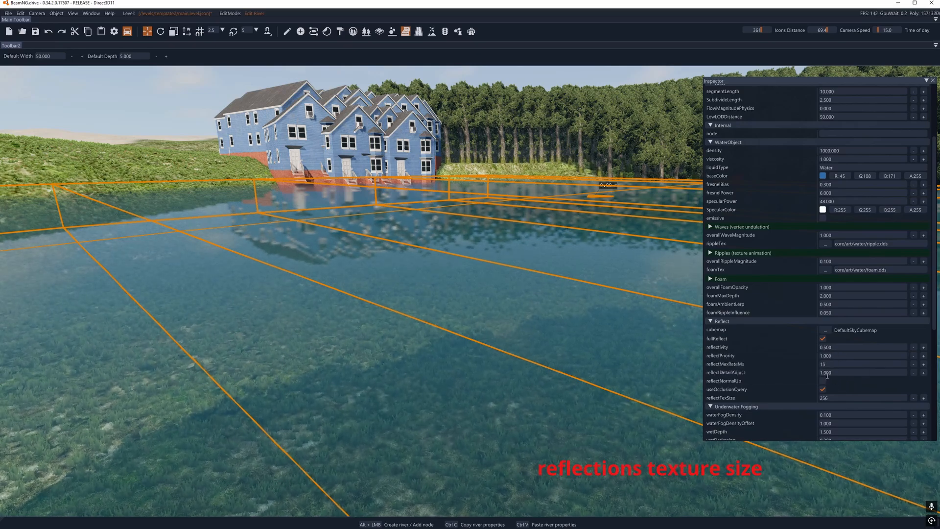
Set the river's reflectTexSize to 1024 and look at the houses' reflection in the water.
{"action": "double_click", "coordinate": [831, 398]}
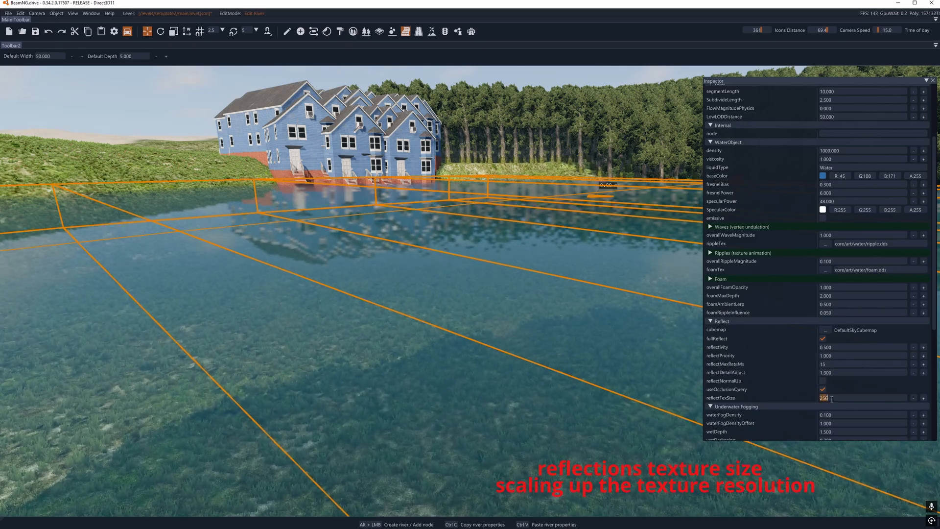
{"action": "left_click_drag", "start_coordinate": [844, 397], "coordinate": [811, 400]}
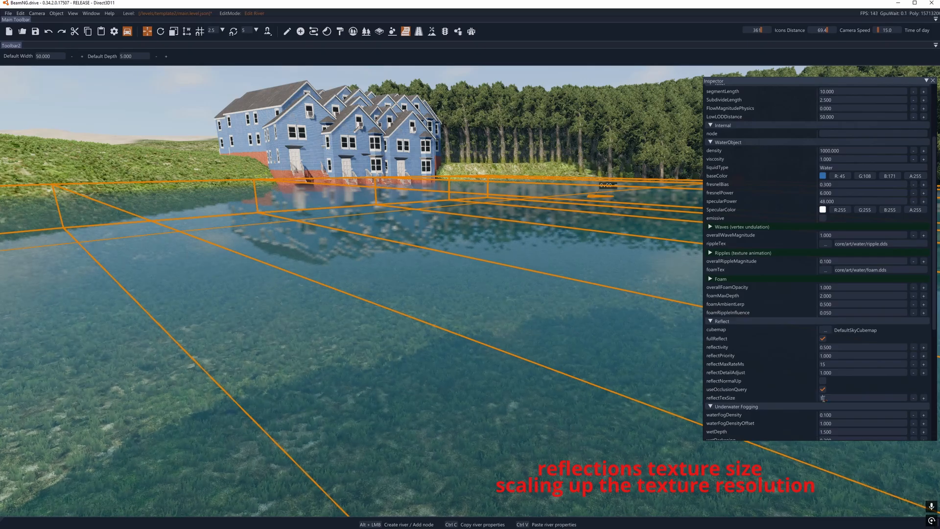
{"action": "key", "text": "Return"}
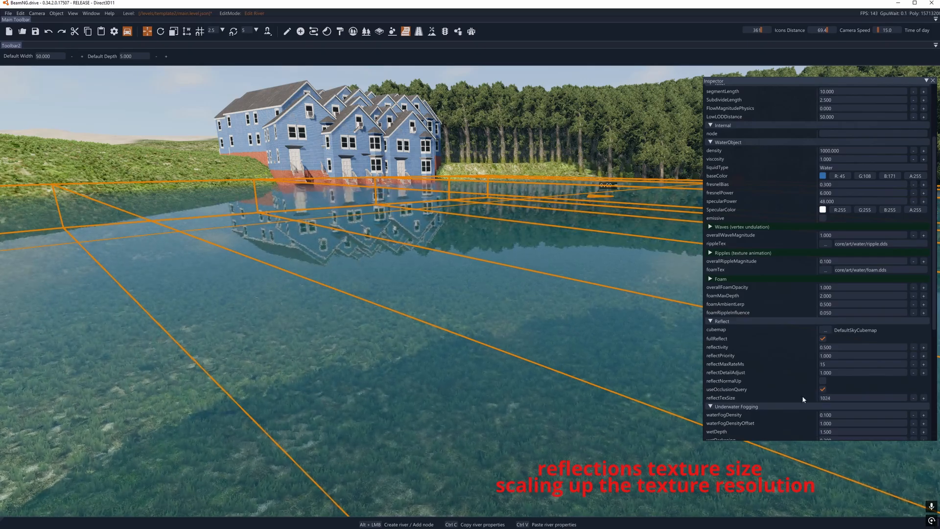
{"action": "right_click_drag", "start_coordinate": [548, 368], "coordinate": [657, 313]}
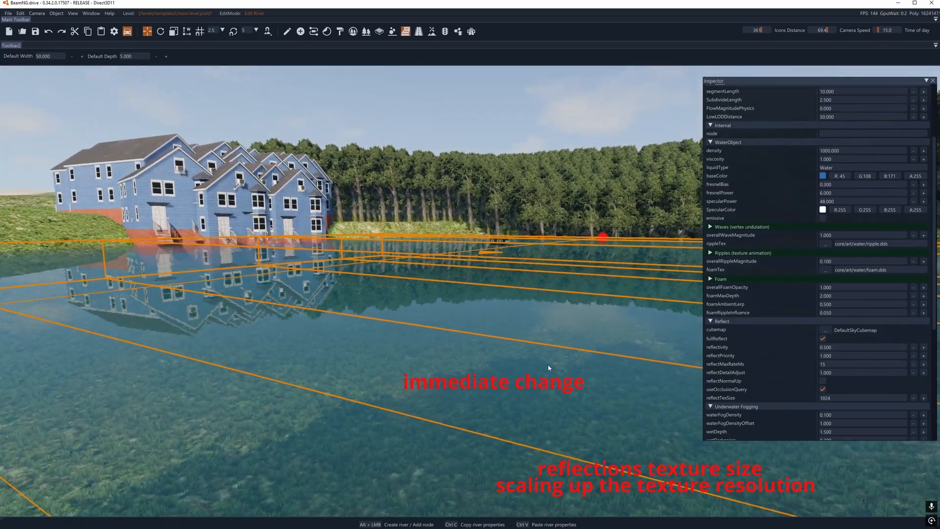
Try reflectTexSize values of 2048 and 512 on the river and compare the water reflections.
{"action": "left_click", "coordinate": [830, 398]}
{"action": "type", "text": "2048"}
{"action": "right_click_drag", "start_coordinate": [594, 391], "coordinate": [467, 378]}
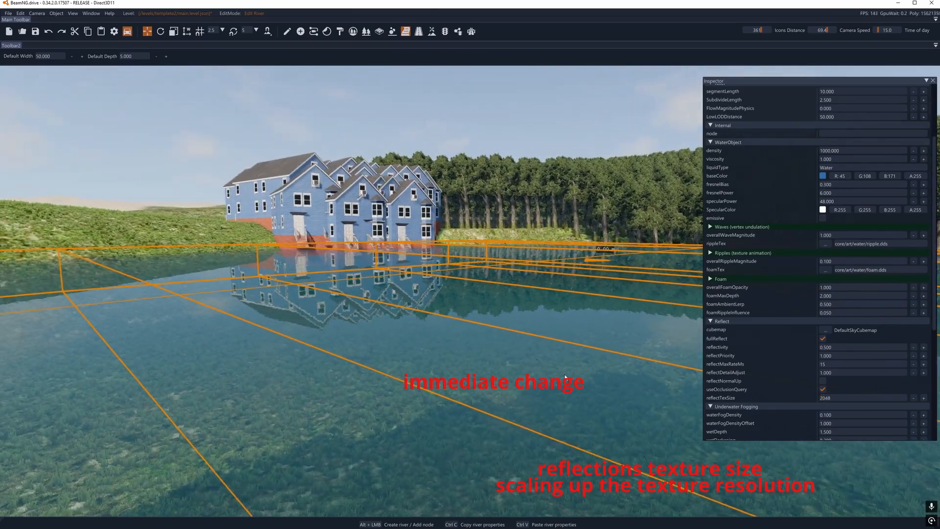
{"action": "left_click", "coordinate": [834, 397]}
{"action": "type", "text": "512"}
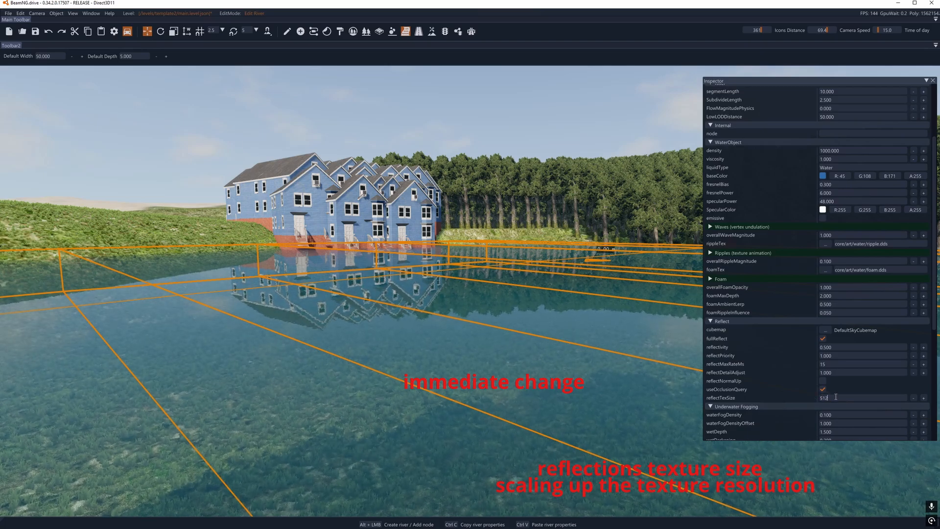
{"action": "right_click_drag", "start_coordinate": [316, 387], "coordinate": [421, 377]}
Return the river's reflectTexSize to 1024 and inspect the house reflections from several viewpoints.
{"action": "left_click", "coordinate": [835, 398]}
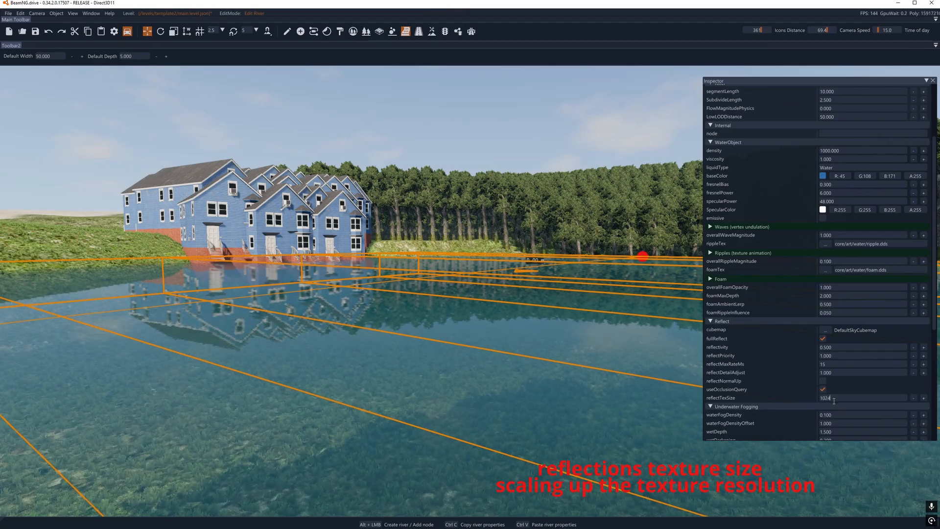
{"action": "key", "text": "d"}
{"action": "right_click_drag", "start_coordinate": [392, 340], "coordinate": [333, 342]}
{"action": "key", "text": "d"}
{"action": "right_click_drag", "start_coordinate": [616, 367], "coordinate": [480, 382]}
{"action": "key", "text": "d"}
{"action": "right_click_drag", "start_coordinate": [440, 306], "coordinate": [460, 312]}
{"action": "key", "text": "a"}
{"action": "key", "text": "d"}
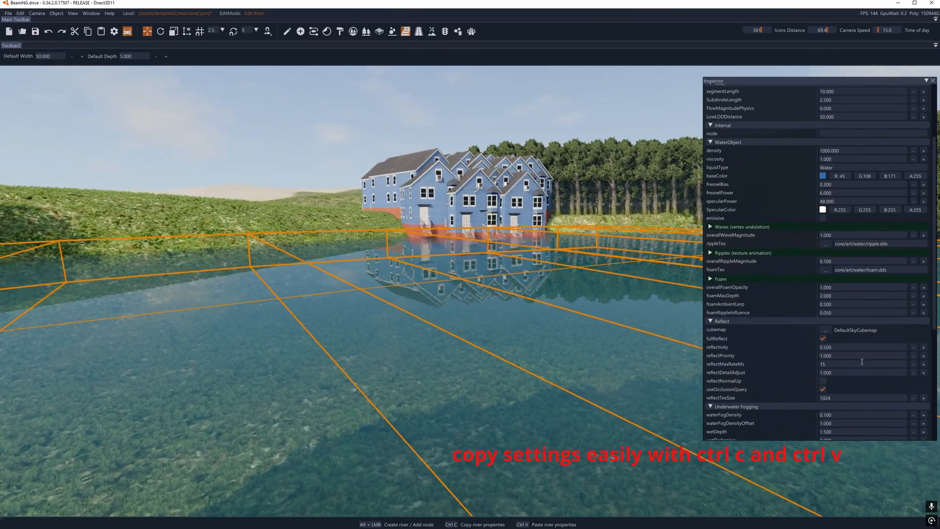
Try a different baseColor for the river, undo the colour change, and reselect the river.
{"action": "scroll", "coordinate": [859, 362], "scroll_direction": "up", "scroll_amount": 5}
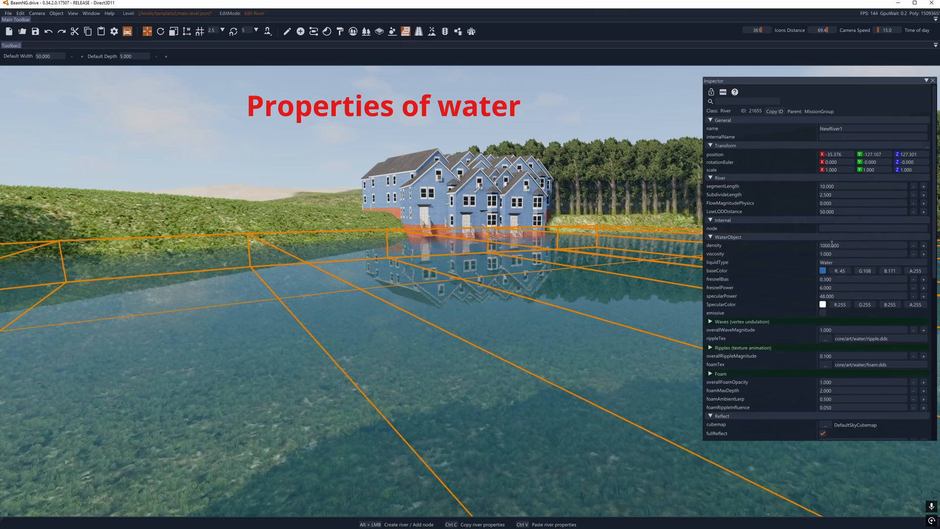
{"action": "left_click", "coordinate": [846, 245]}
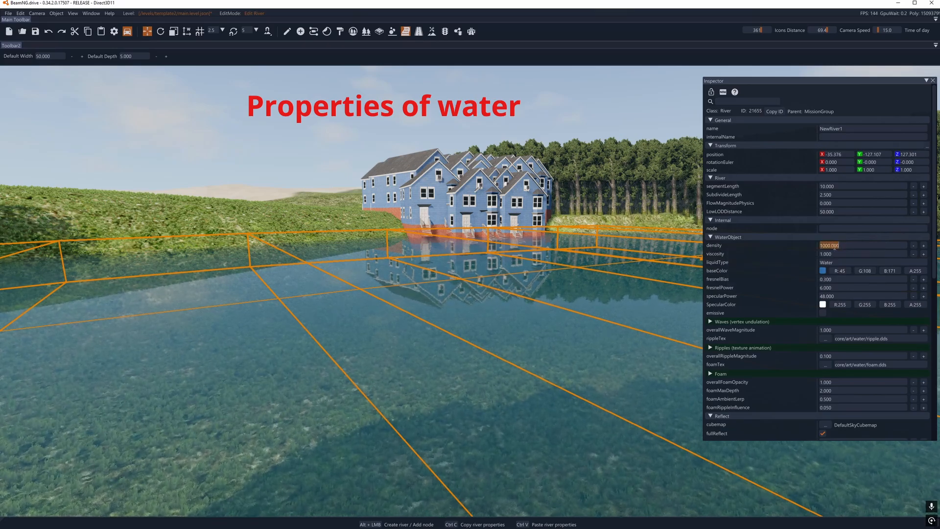
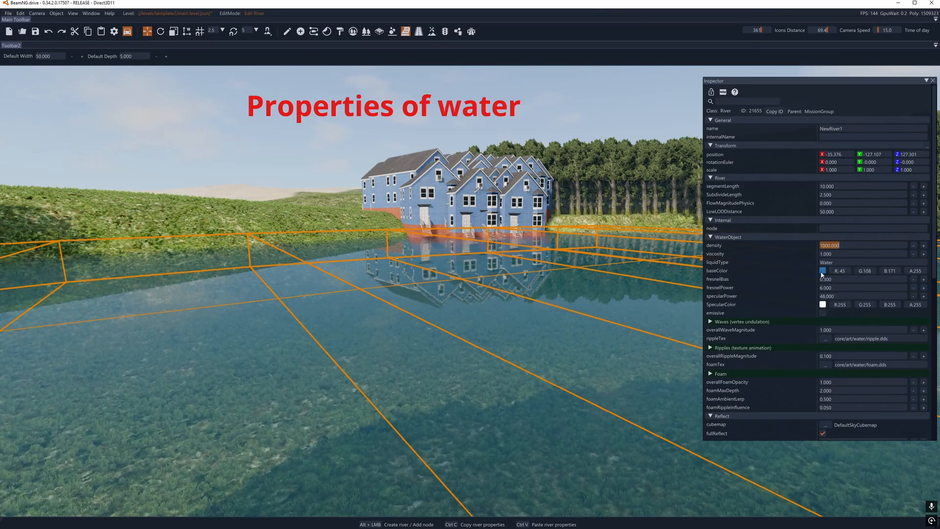
{"action": "left_click", "coordinate": [822, 271]}
{"action": "mouse_move", "coordinate": [877, 302]}
{"action": "left_mouse_down"}
{"action": "mouse_move", "coordinate": [830, 343]}
{"action": "mouse_move", "coordinate": [871, 326]}
{"action": "mouse_move", "coordinate": [852, 346]}
{"action": "mouse_move", "coordinate": [886, 309]}
{"action": "left_mouse_up"}
{"action": "key", "text": "ctrl+z"}
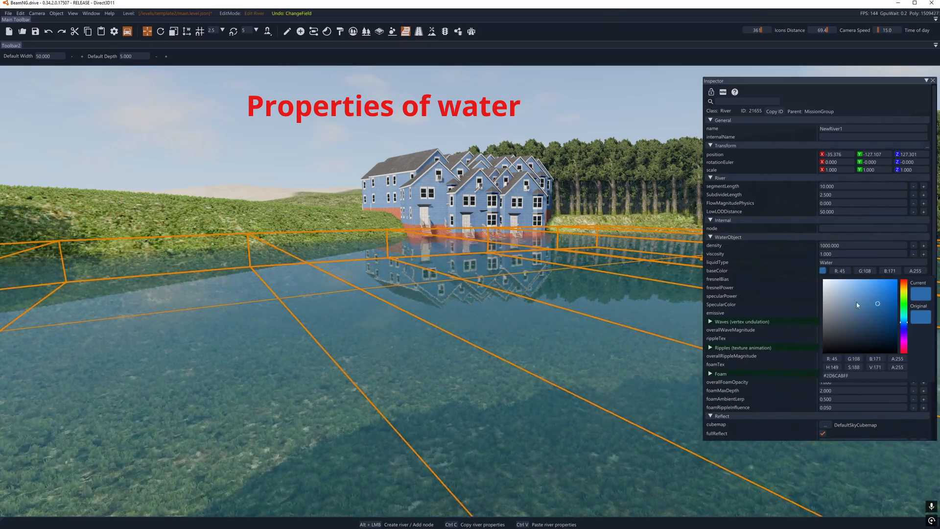
{"action": "left_click", "coordinate": [862, 85]}
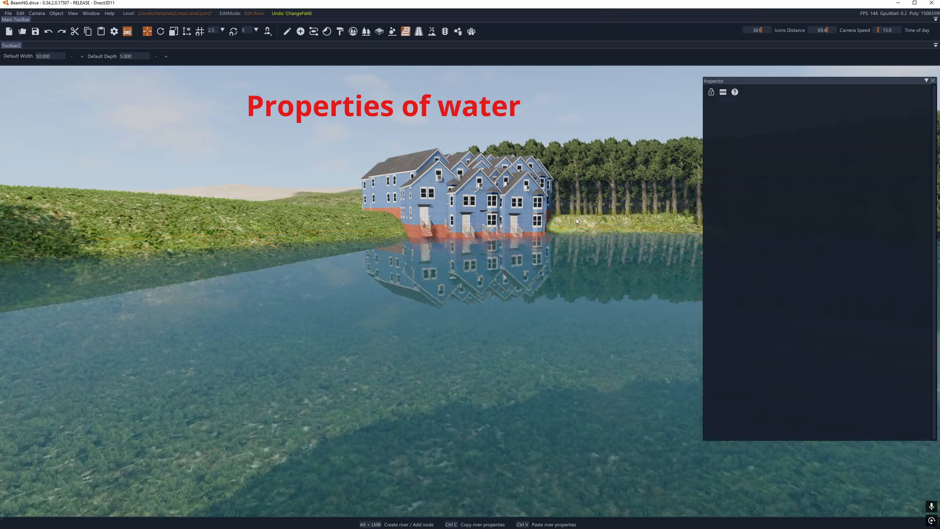
{"action": "left_click", "coordinate": [580, 316]}
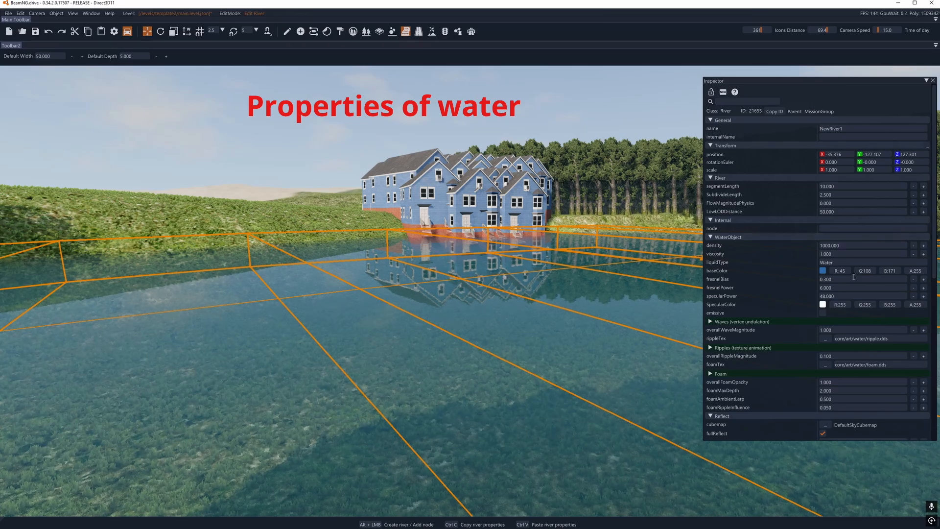
Try a fresnelPower of 10 on the river and look at the water surface from a different angle.
{"action": "left_click", "coordinate": [830, 288]}
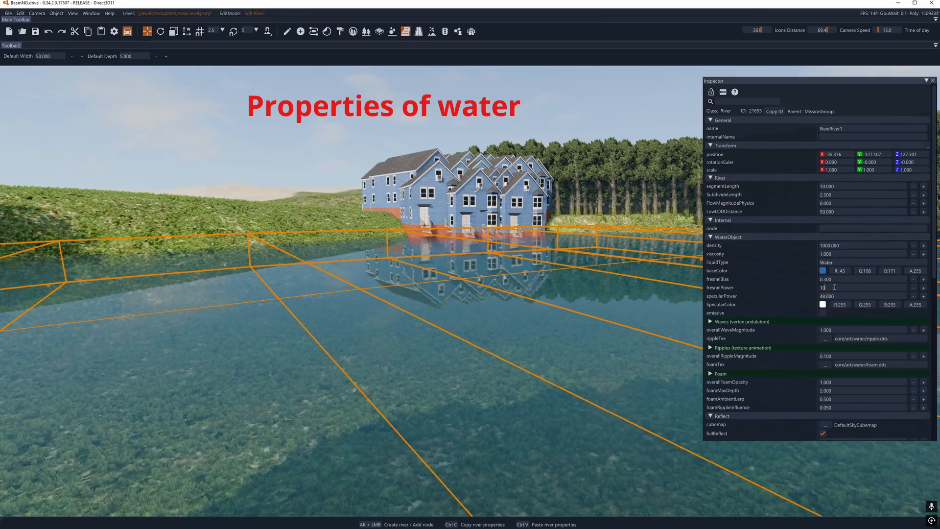
{"action": "key", "text": "w"}
{"action": "right_click_drag", "start_coordinate": [563, 299], "coordinate": [524, 296]}
{"action": "key", "text": "s"}
{"action": "scroll", "coordinate": [489, 274], "scroll_direction": "down", "scroll_amount": 7}
{"action": "right_click_drag", "start_coordinate": [469, 264], "coordinate": [405, 232]}
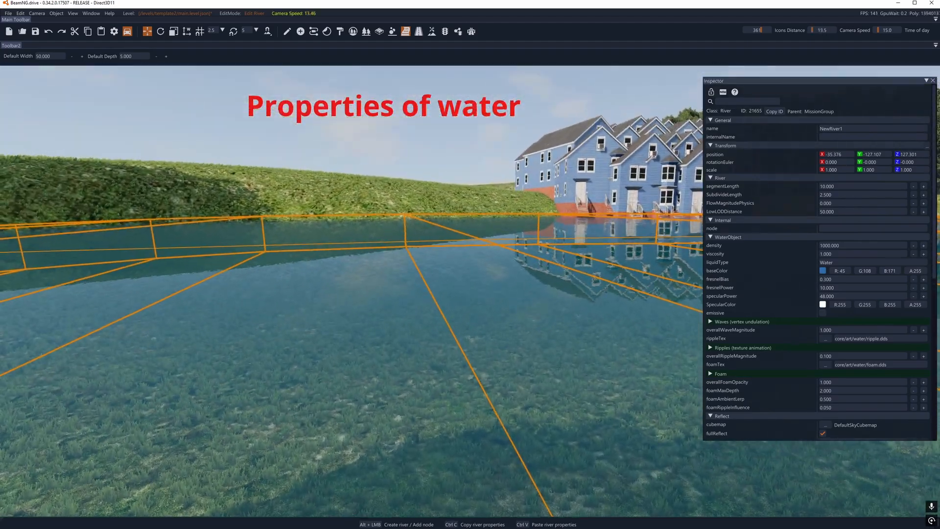
Try a fresnelPower of 1 on the river, then undo the fresnelPower changes.
{"action": "left_click", "coordinate": [834, 288]}
{"action": "type", "text": "1"}
{"action": "key", "text": "Return"}
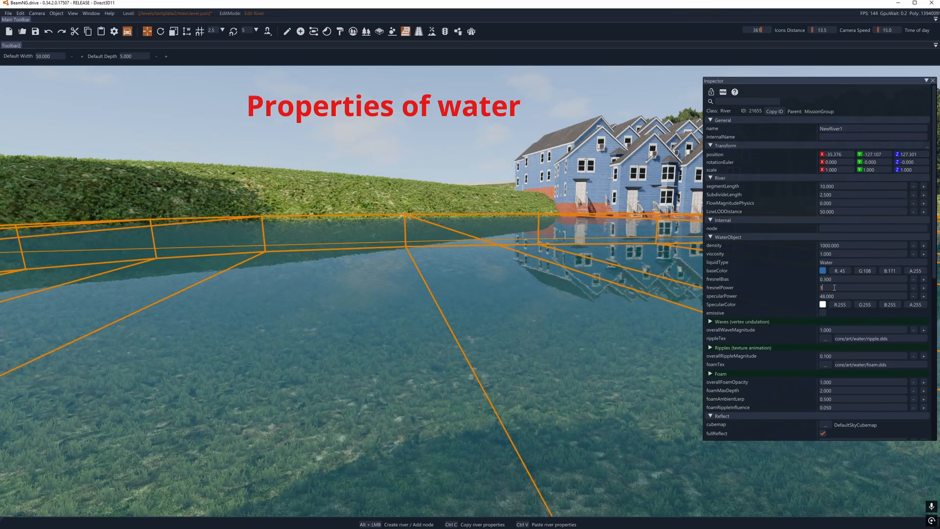
{"action": "left_click", "coordinate": [832, 288]}
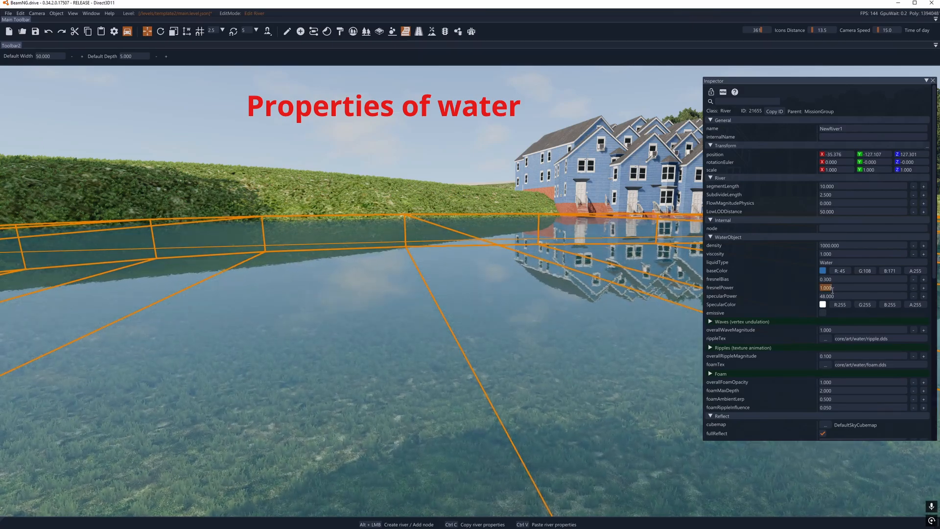
{"action": "left_click", "coordinate": [832, 290]}
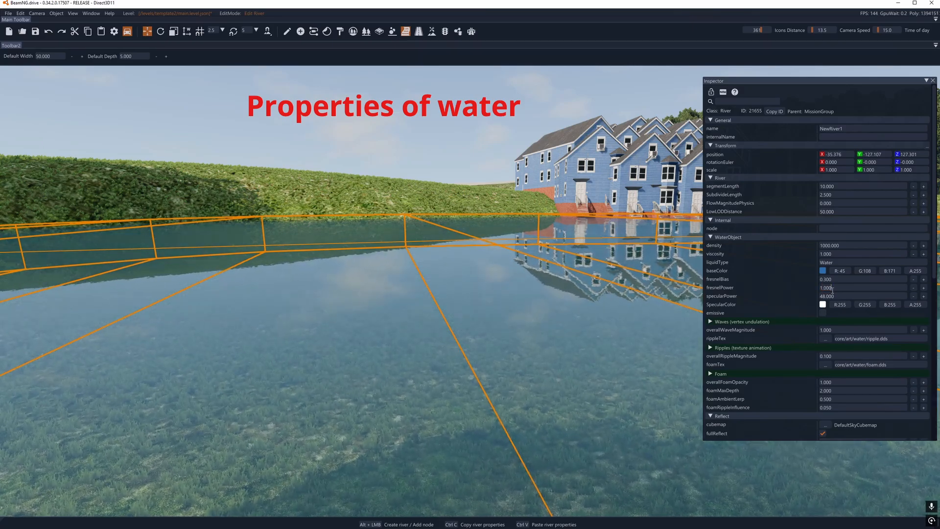
{"action": "key", "text": "ctrl+z"}
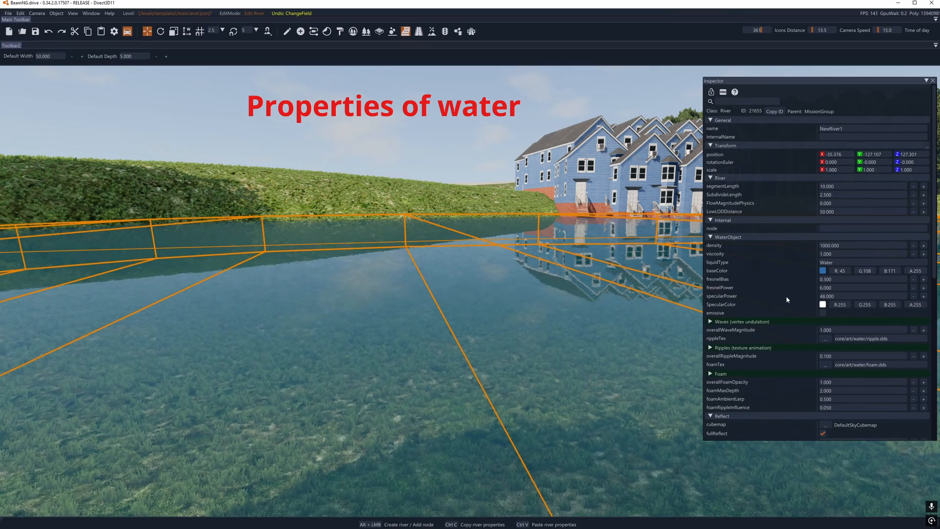
Try a specularPower of 50 on the river, then set it back to 48.
{"action": "left_click", "coordinate": [833, 297]}
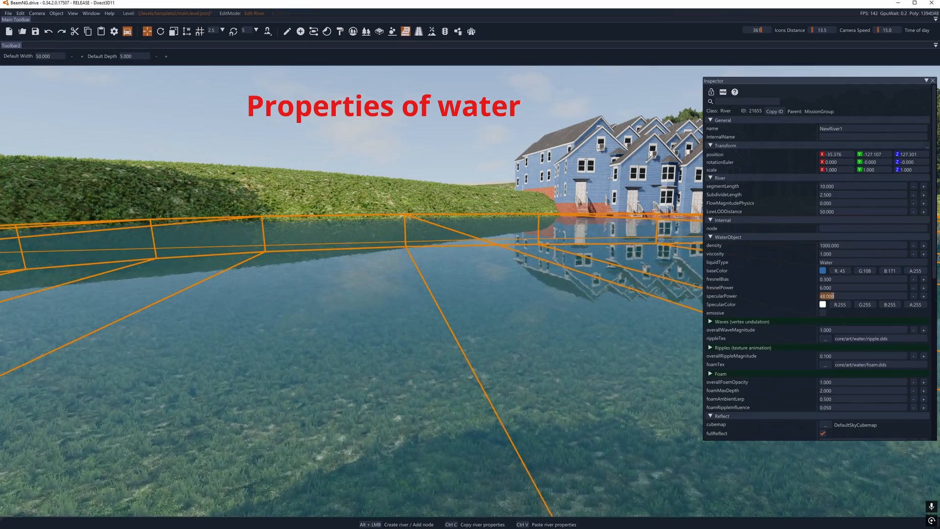
{"action": "type", "text": "50"}
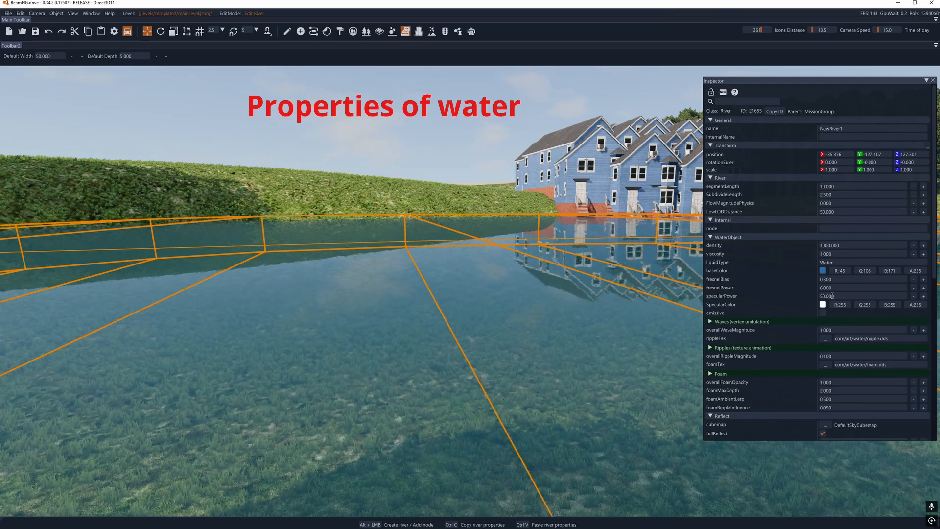
{"action": "left_click", "coordinate": [832, 296]}
{"action": "type", "text": "48"}
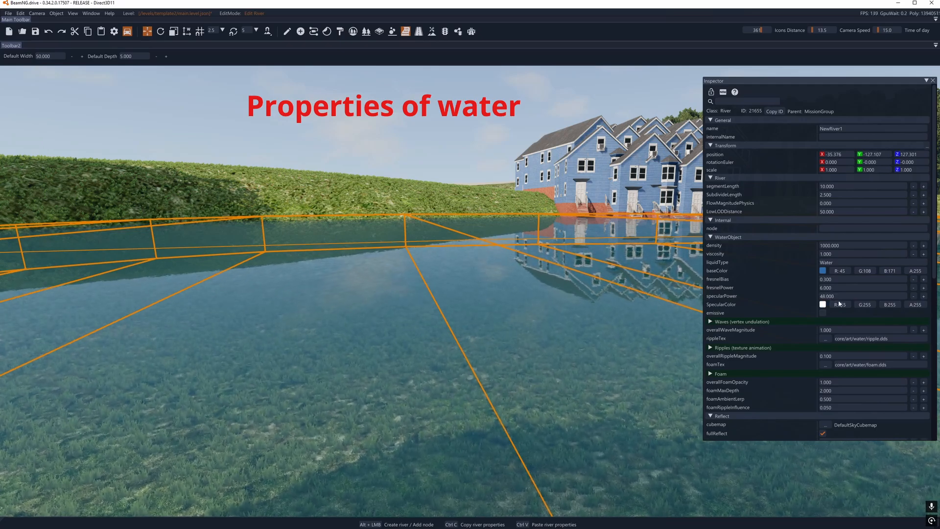
Toggle the river's emissive option on and off repeatedly to compare the water colours, leaving it disabled.
{"action": "mouse_move", "coordinate": [721, 315]}
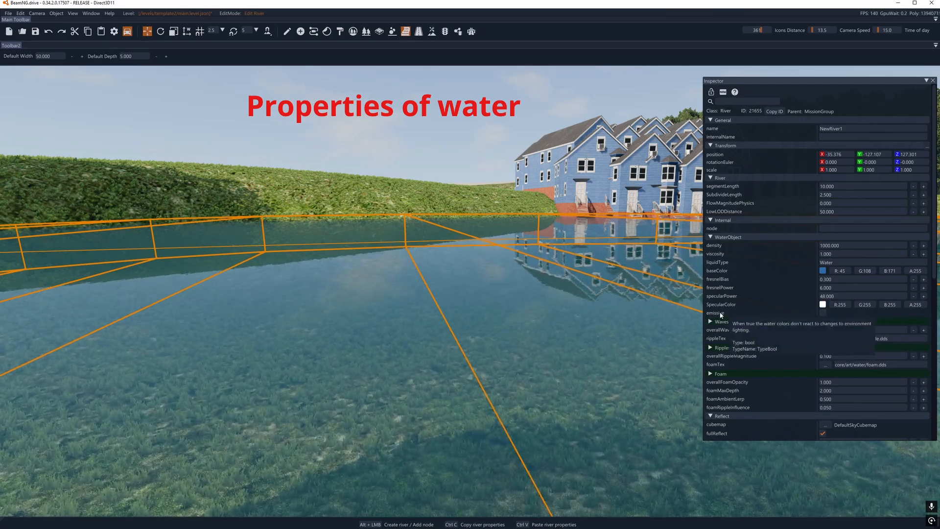
{"action": "left_click", "coordinate": [822, 313]}
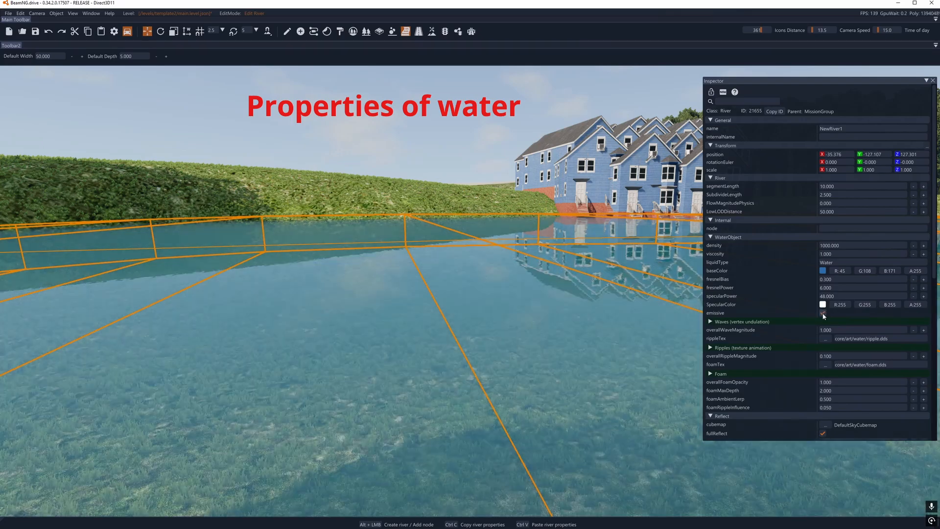
{"action": "left_click", "coordinate": [822, 312]}
{"action": "left_click", "coordinate": [822, 313]}
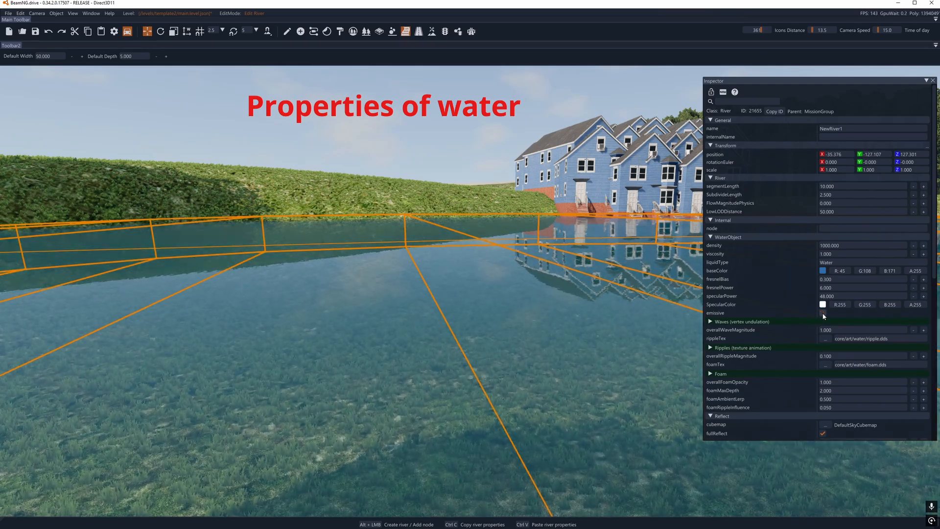
{"action": "left_click", "coordinate": [823, 313]}
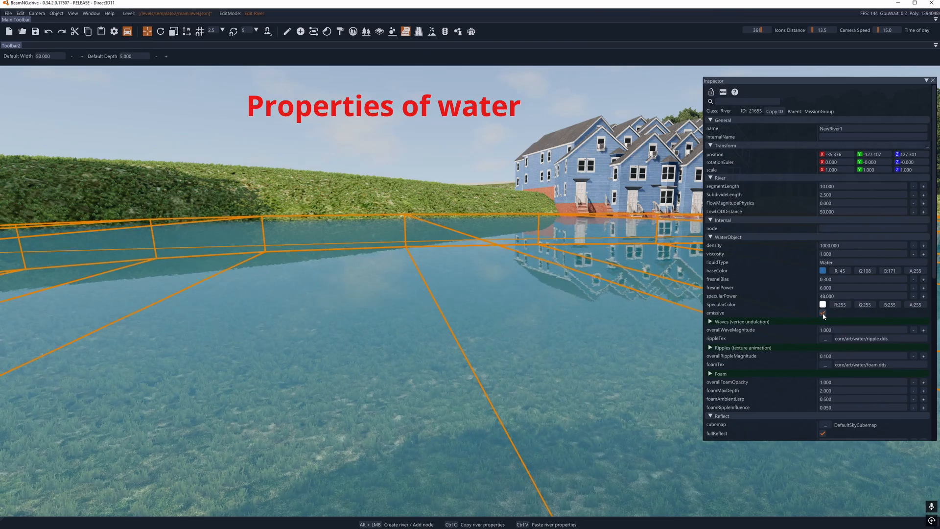
{"action": "left_click", "coordinate": [822, 313]}
{"action": "left_click", "coordinate": [822, 313]}
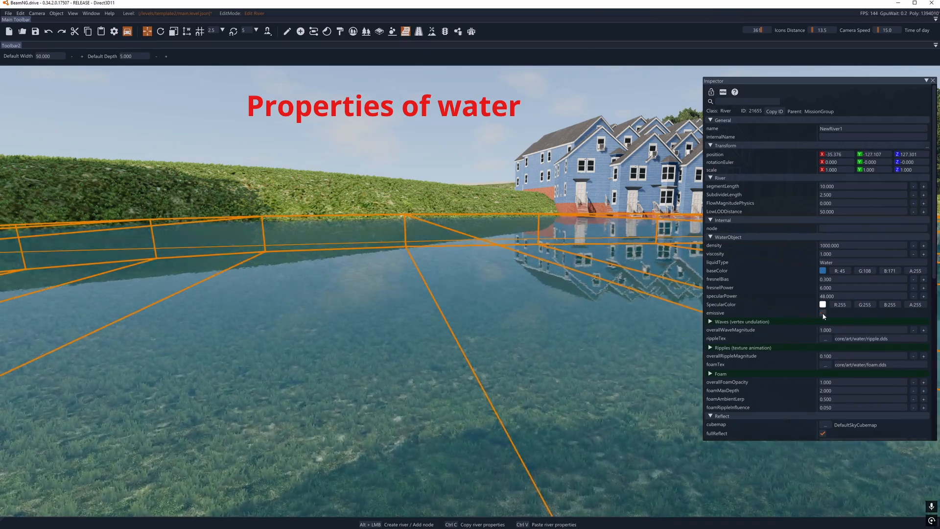
Try overallWaveMagnitude values of 10 and 100 on the river, then undo both changes.
{"action": "scroll", "coordinate": [840, 337], "scroll_direction": "down", "scroll_amount": 1}
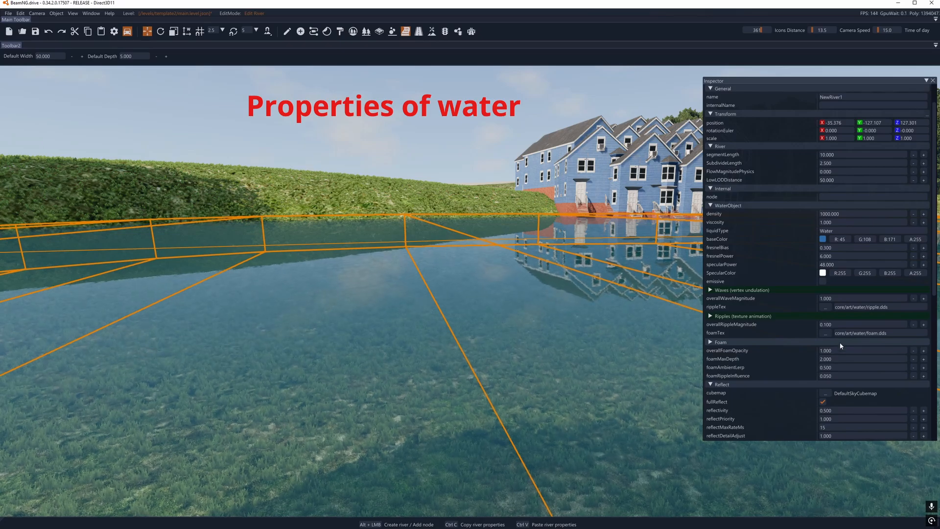
{"action": "left_click", "coordinate": [836, 298]}
{"action": "type", "text": "10"}
{"action": "key", "text": "Return"}
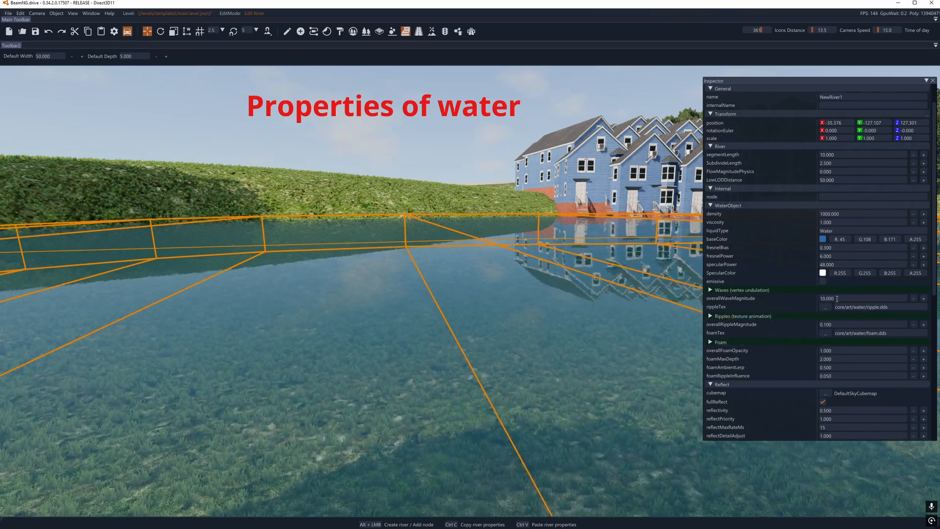
{"action": "right_click_drag", "start_coordinate": [552, 323], "coordinate": [678, 310]}
{"action": "left_click", "coordinate": [827, 298]}
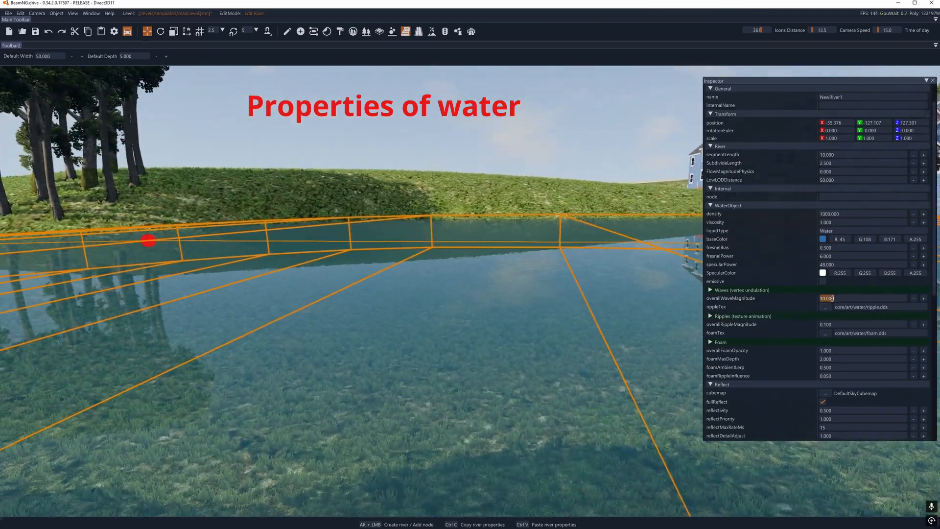
{"action": "type", "text": "100"}
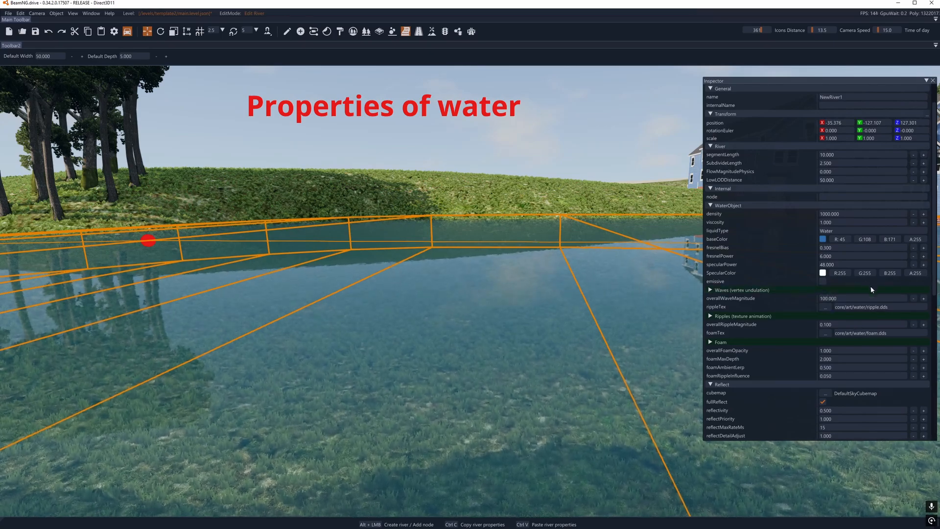
{"action": "key", "text": "ctrl+z"}
{"action": "key", "text": "ctrl+z"}
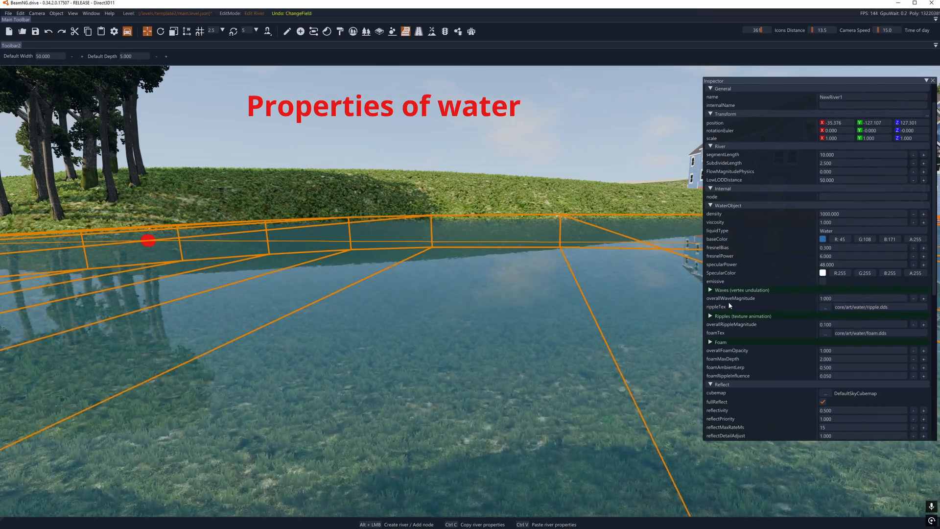
Set the river's overallRippleMagnitude to 1 and inspect the rippled water around the houses.
{"action": "mouse_move", "coordinate": [726, 302]}
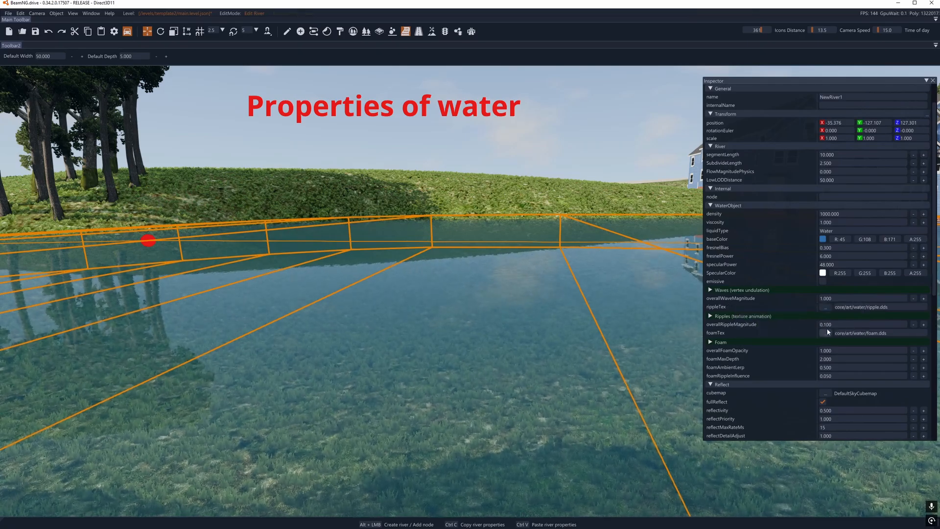
{"action": "left_click", "coordinate": [832, 324]}
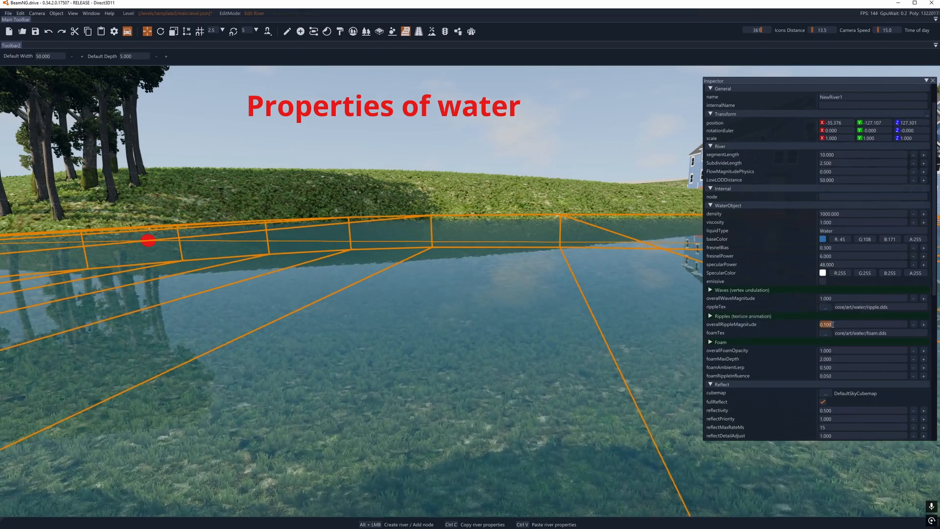
{"action": "type", "text": "1"}
{"action": "key", "text": "Return"}
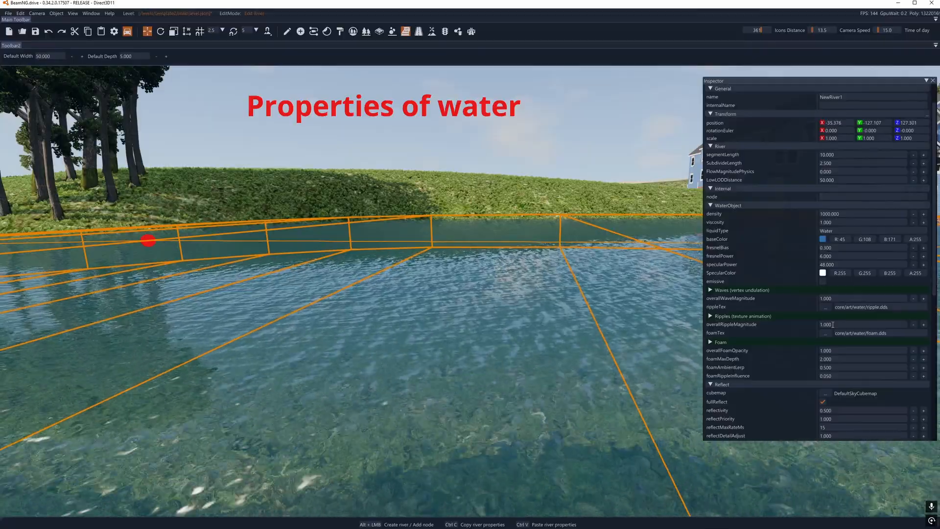
{"action": "right_click_drag", "start_coordinate": [578, 309], "coordinate": [759, 321]}
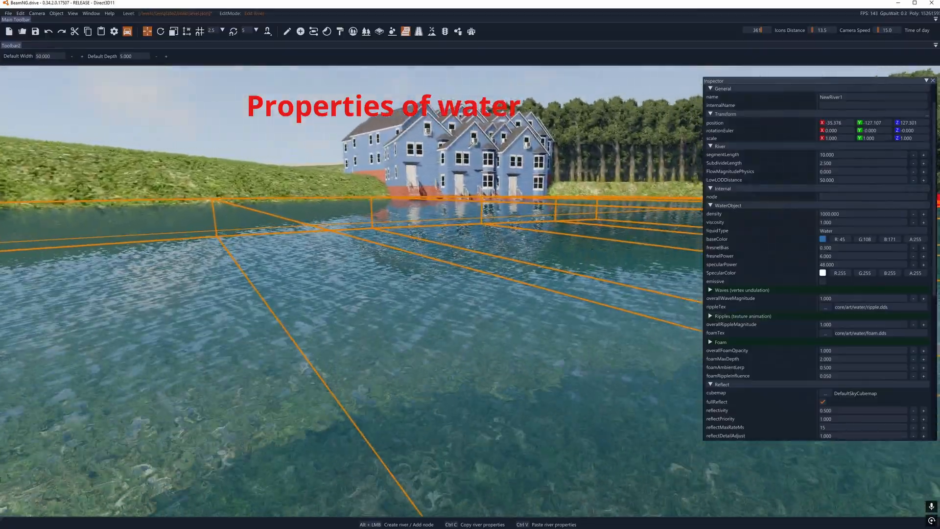
{"action": "right_click_drag", "start_coordinate": [656, 321], "coordinate": [686, 350]}
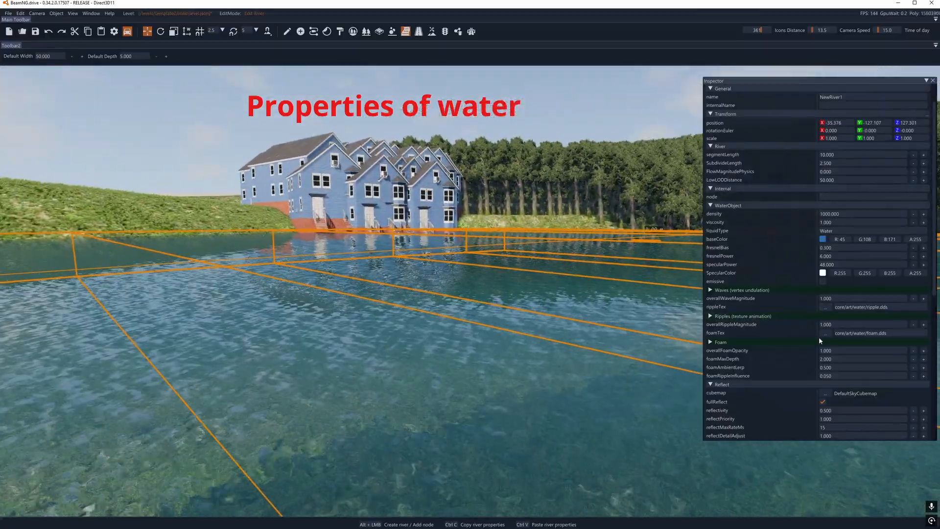
Lower the river's overallRippleMagnitude to 0.5 and then 0.1, and view the houses' reflection.
{"action": "left_click", "coordinate": [835, 323]}
{"action": "type", "text": "0.5"}
{"action": "key", "text": "Return"}
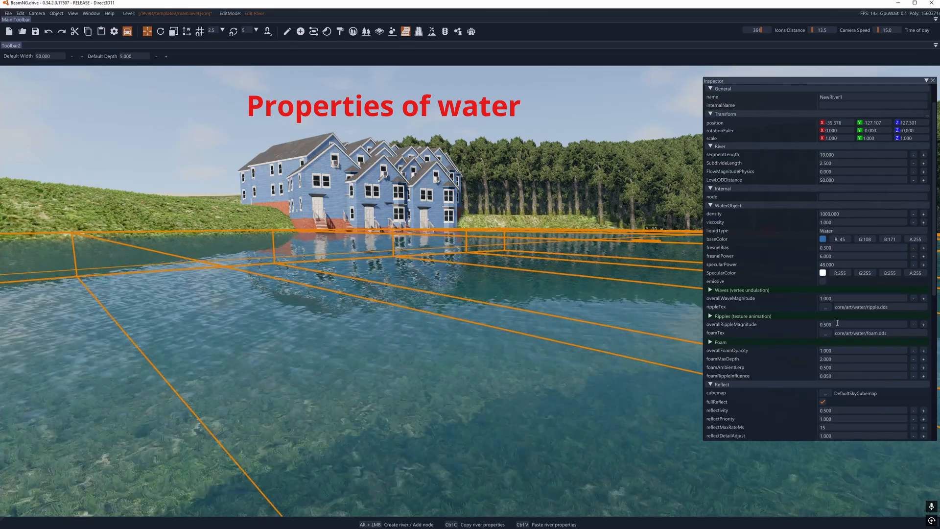
{"action": "left_click", "coordinate": [837, 323]}
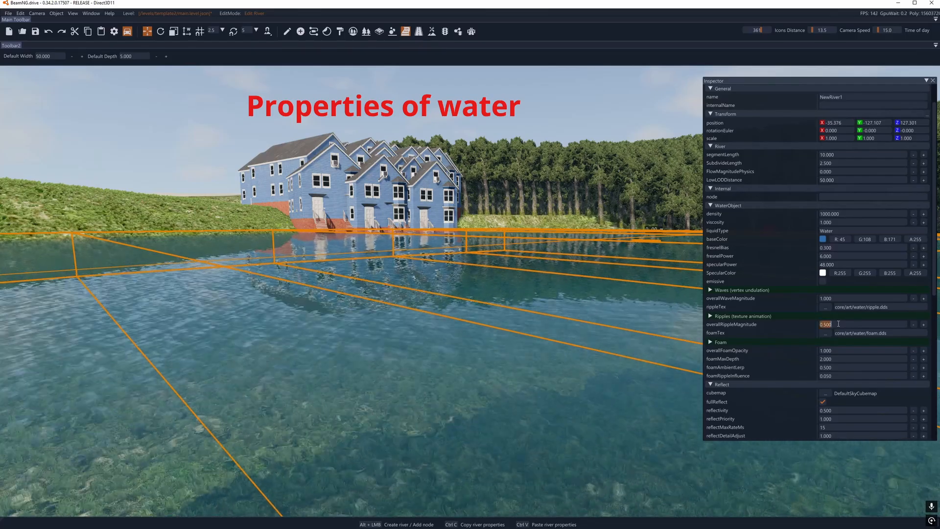
{"action": "type", "text": "0.1"}
{"action": "key", "text": "Return"}
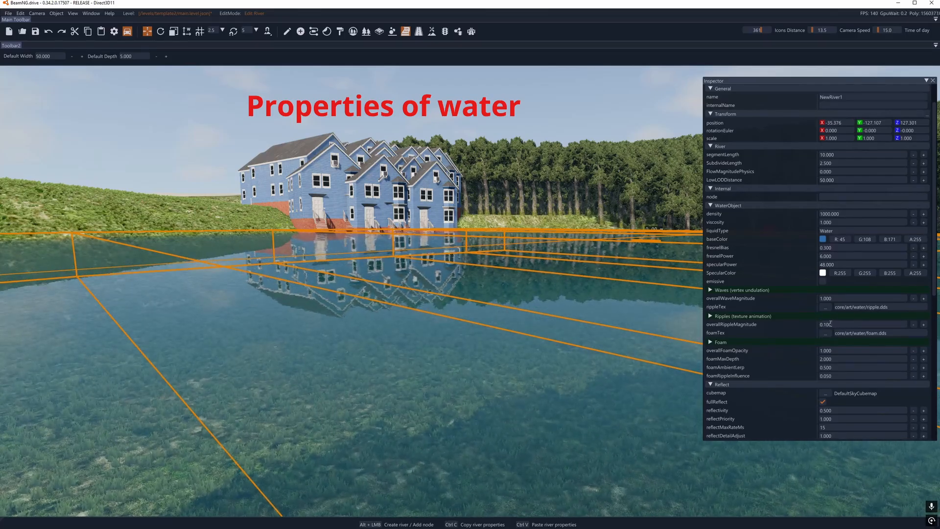
{"action": "mouse_move", "coordinate": [502, 341]}
{"action": "right_mouse_down"}
{"action": "mouse_move", "coordinate": [553, 329]}
{"action": "mouse_move", "coordinate": [503, 342]}
{"action": "right_mouse_up"}
{"action": "key", "text": "d"}
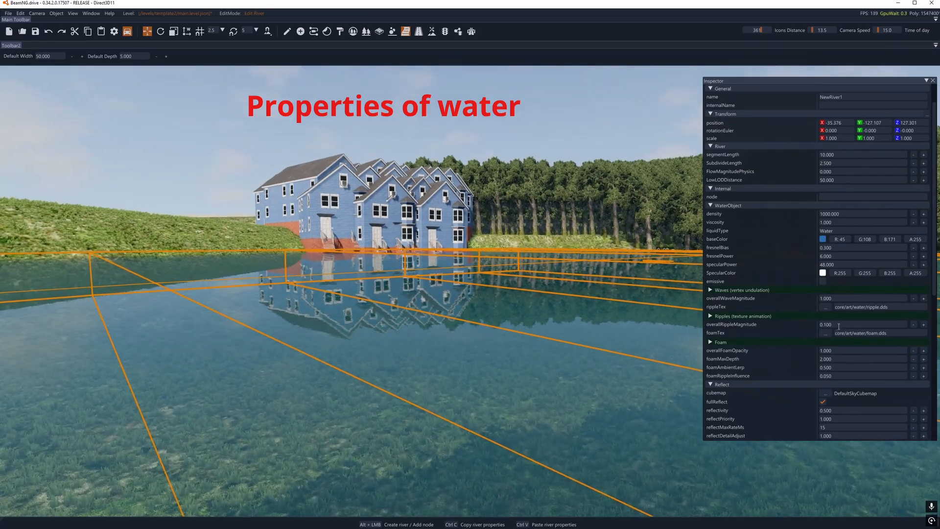
Compare overallRippleMagnitude values of 0.5 and 1 on the river again, then return it to 0.1.
{"action": "left_click", "coordinate": [838, 325]}
{"action": "type", "text": "0.5"}
{"action": "key", "text": "Return"}
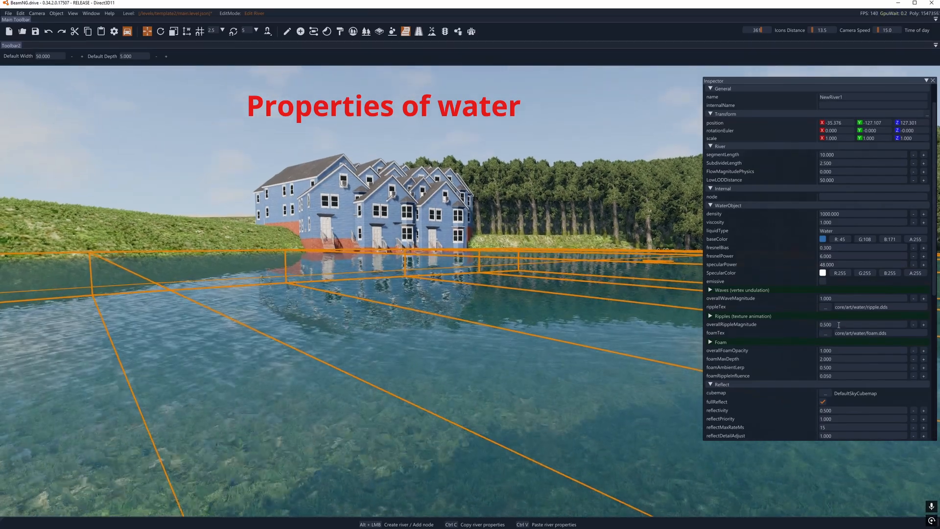
{"action": "type", "text": "1"}
{"action": "key", "text": "Return"}
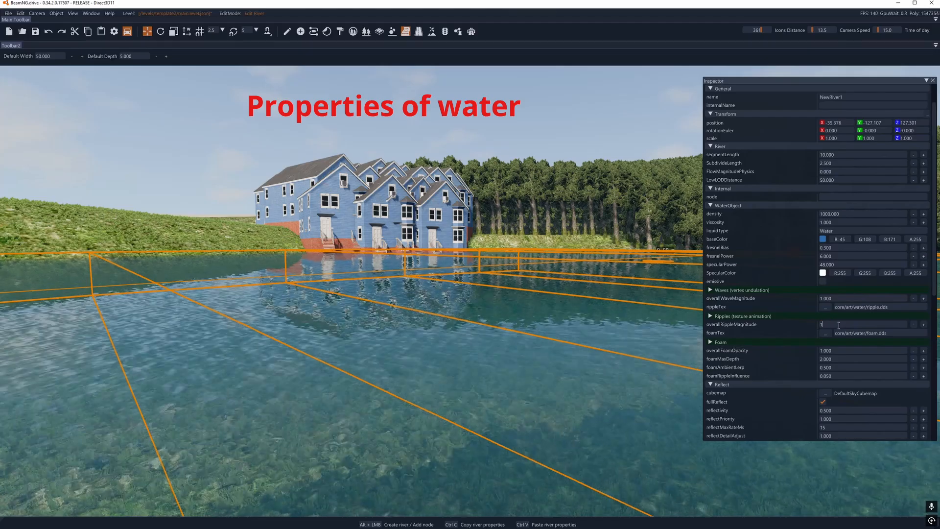
{"action": "type", "text": "0.1"}
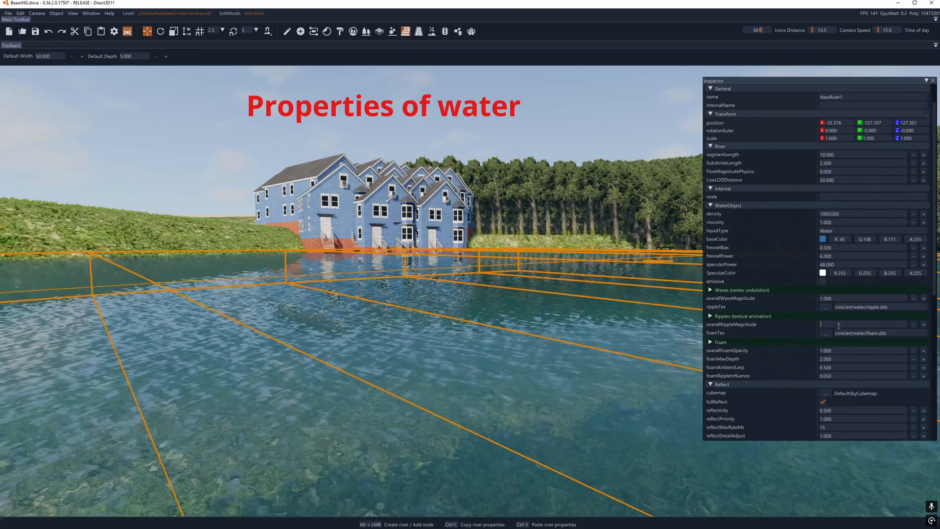
{"action": "key", "text": "Return"}
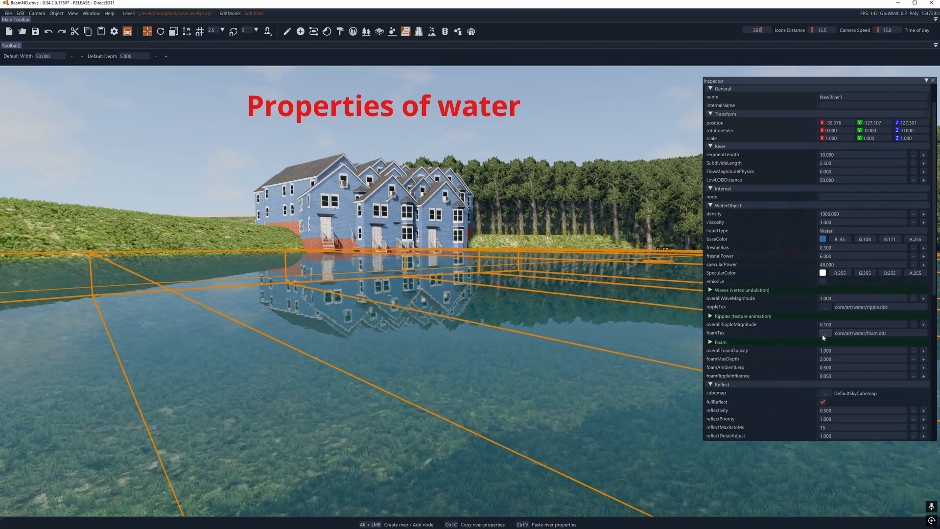
Browse the texture files available for the river's foamTex, then close the file dialog without choosing one.
{"action": "scroll", "coordinate": [810, 356], "scroll_direction": "down", "scroll_amount": 1}
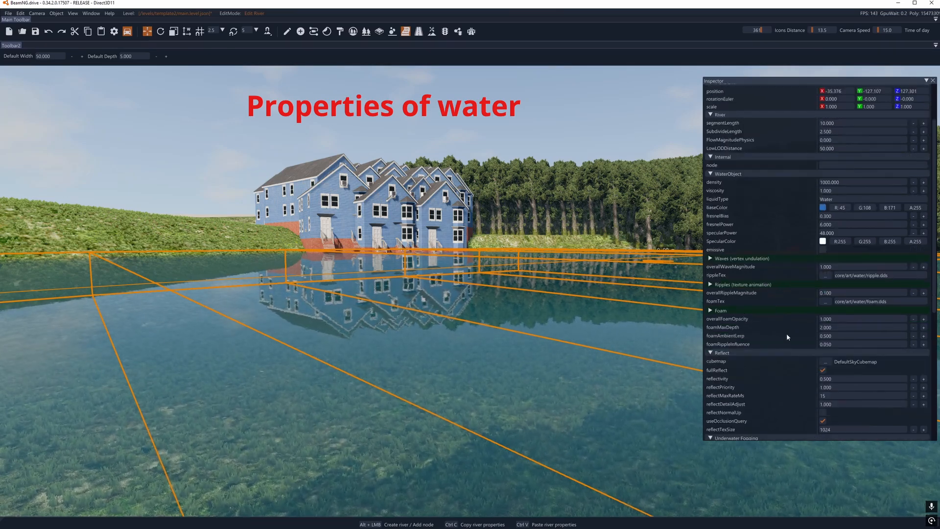
{"action": "mouse_move", "coordinate": [709, 305]}
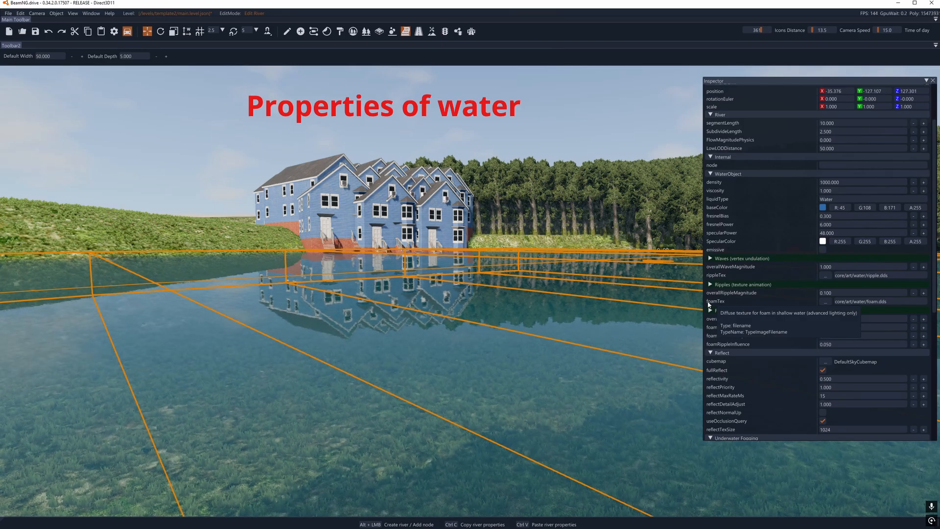
{"action": "left_click", "coordinate": [826, 302]}
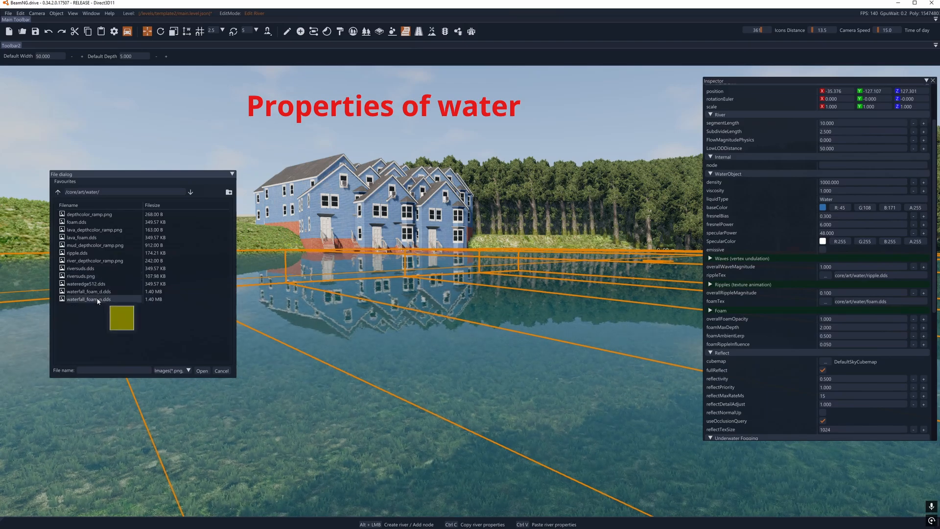
{"action": "left_click", "coordinate": [221, 370]}
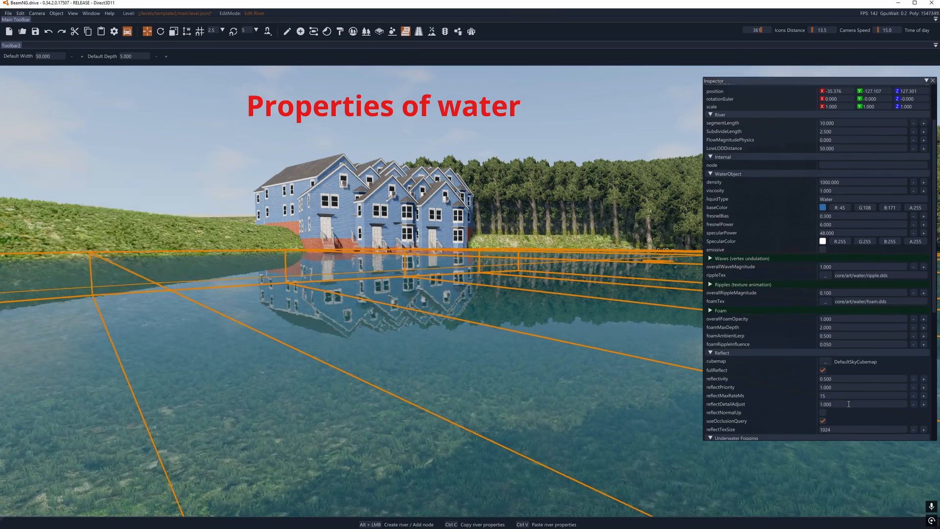
Try an overallFoamOpacity of 10 on the river, inspect the foam along the forest shoreline, then return it to 1.
{"action": "left_click", "coordinate": [842, 318]}
{"action": "type", "text": "10"}
{"action": "key", "text": "Return"}
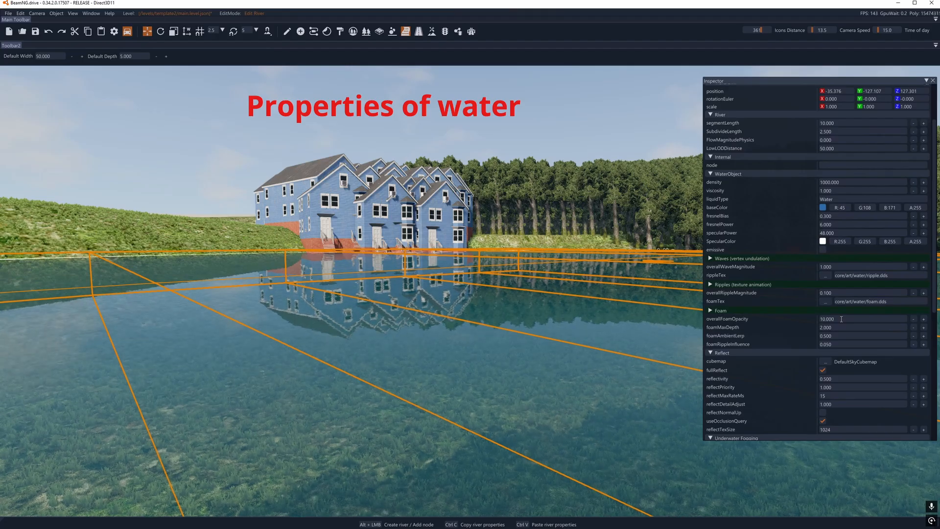
{"action": "right_click_drag", "start_coordinate": [302, 321], "coordinate": [366, 354]}
{"action": "key", "text": "s"}
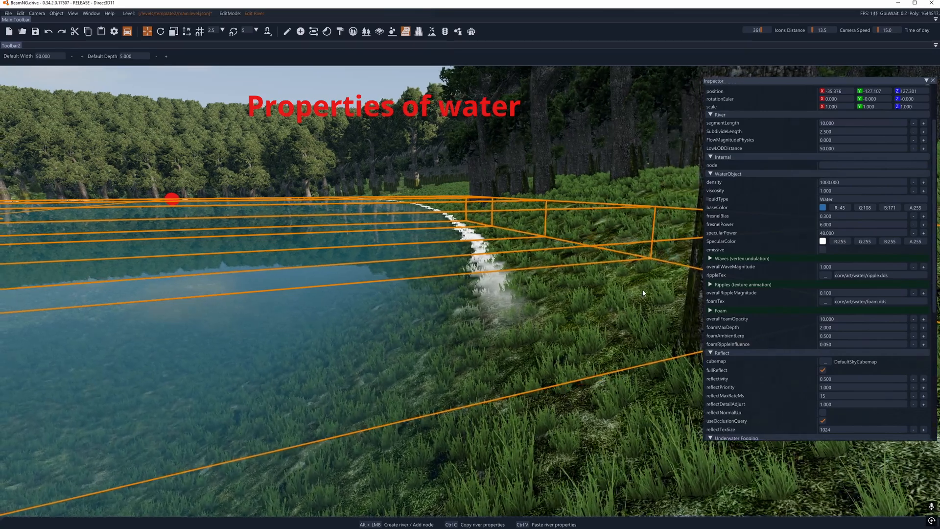
{"action": "left_click", "coordinate": [840, 320]}
{"action": "type", "text": "1"}
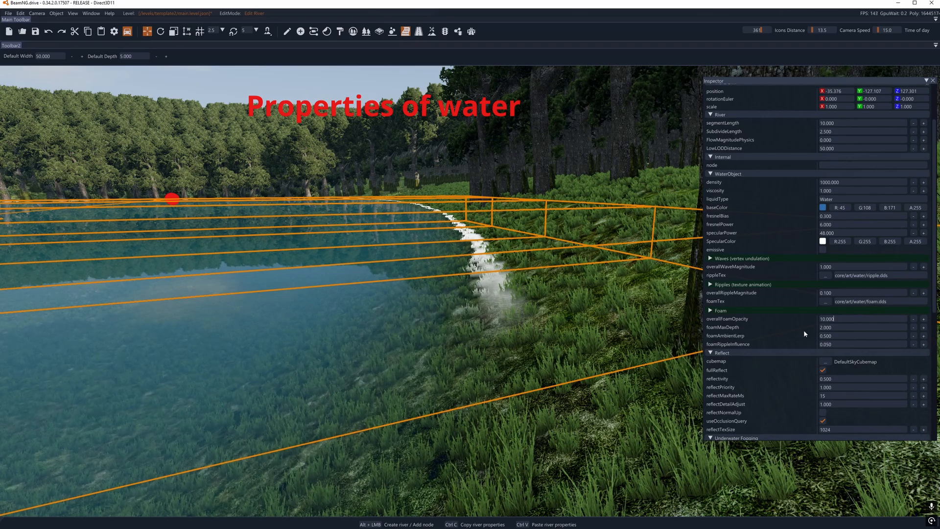
{"action": "key", "text": "Return"}
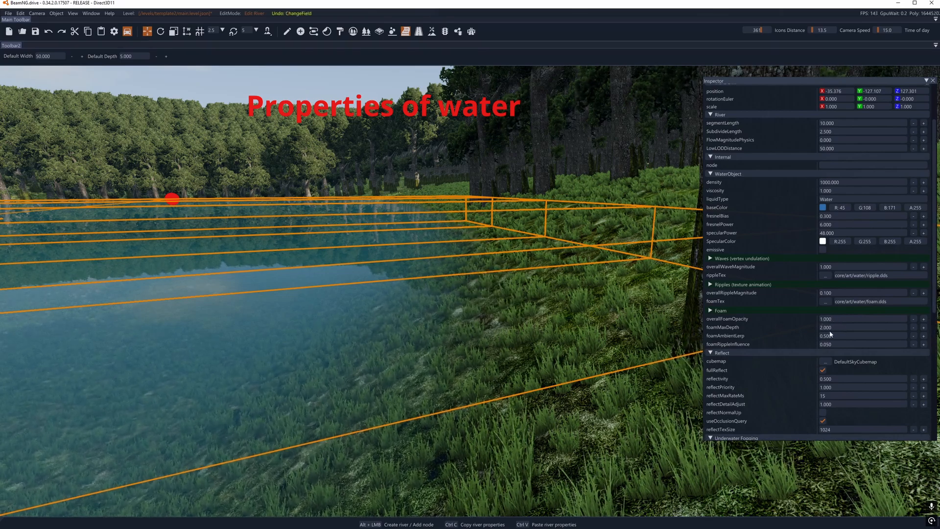
Set the river's foamMaxDepth to 10.
{"action": "left_click", "coordinate": [832, 327]}
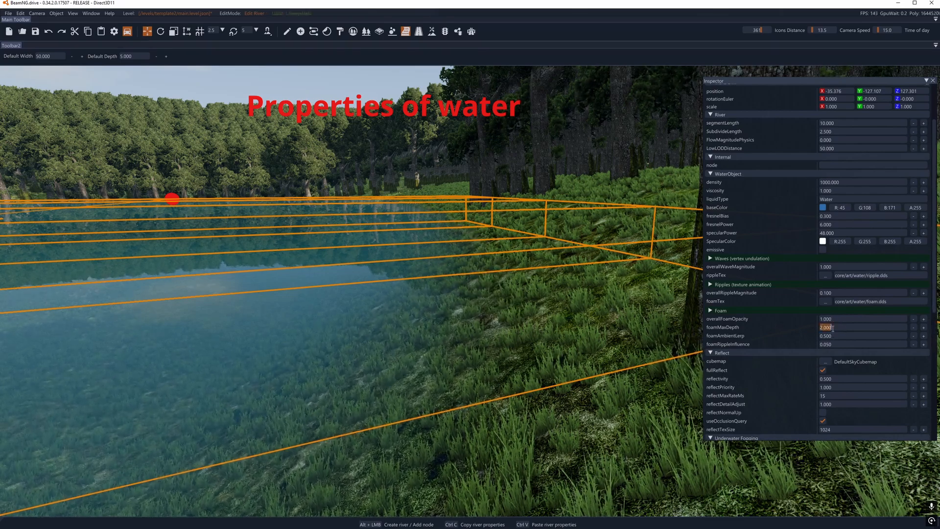
{"action": "type", "text": "10"}
{"action": "key", "text": "Return"}
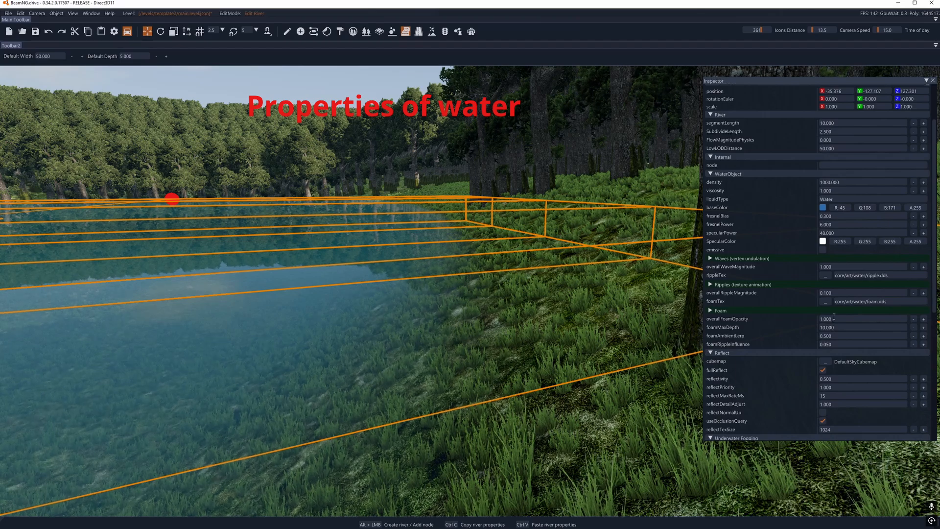
Re-enter 1 as the river's overallFoamOpacity, then raise it to 2.
{"action": "left_click", "coordinate": [833, 318]}
{"action": "type", "text": "1"}
{"action": "key", "text": "Return"}
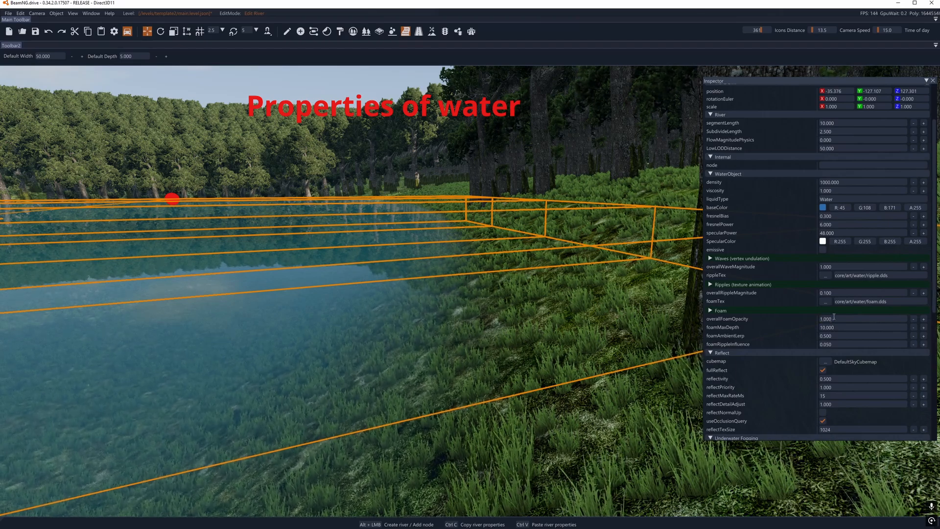
{"action": "left_click", "coordinate": [834, 317]}
{"action": "type", "text": "2"}
{"action": "key", "text": "Return"}
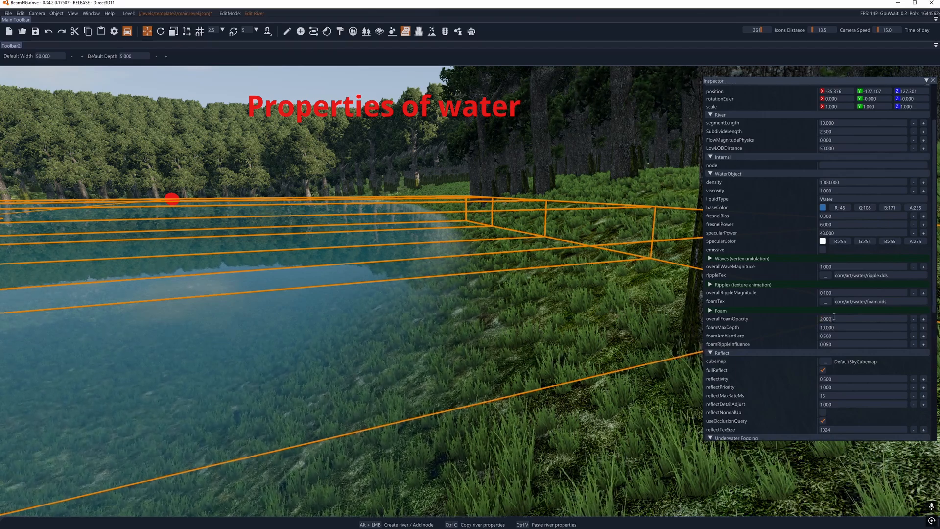
Compare foamMaxDepth values of 1, 2 and 3 on the river's shoreline.
{"action": "left_click", "coordinate": [834, 326]}
{"action": "type", "text": "1"}
{"action": "key", "text": "Return"}
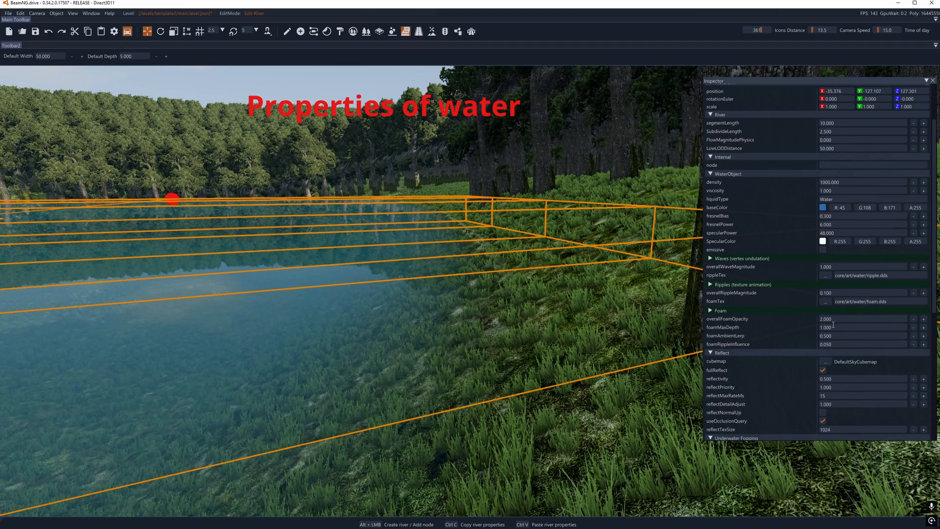
{"action": "left_click", "coordinate": [833, 327]}
{"action": "type", "text": "2"}
{"action": "key", "text": "Return"}
{"action": "left_click", "coordinate": [832, 327]}
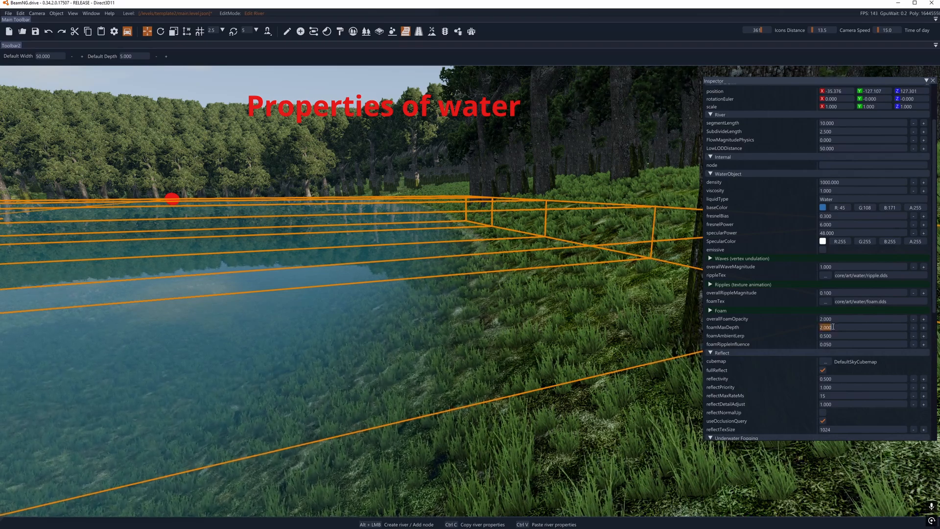
{"action": "type", "text": "3"}
{"action": "key", "text": "Return"}
Raise the river's foamMaxDepth to 20 and then 50, and inspect the foam across the water.
{"action": "left_click", "coordinate": [832, 326]}
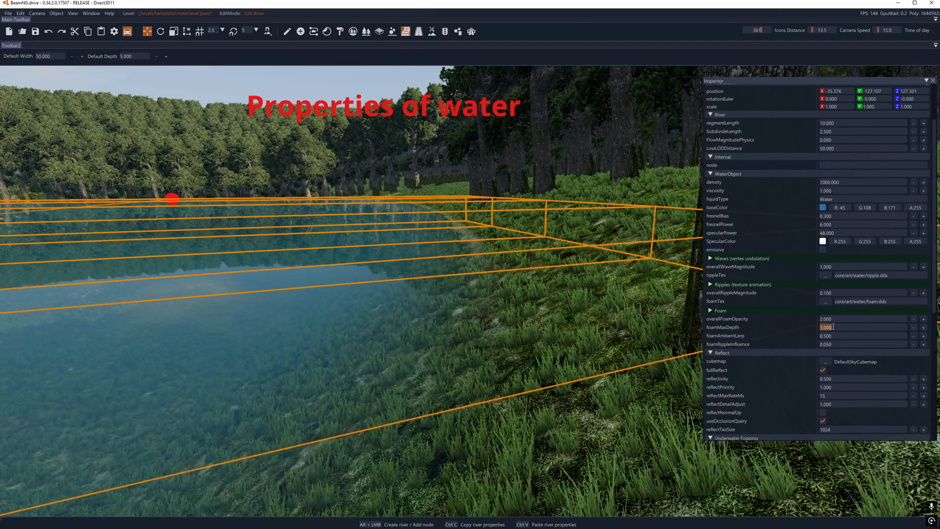
{"action": "type", "text": "20"}
{"action": "key", "text": "Return"}
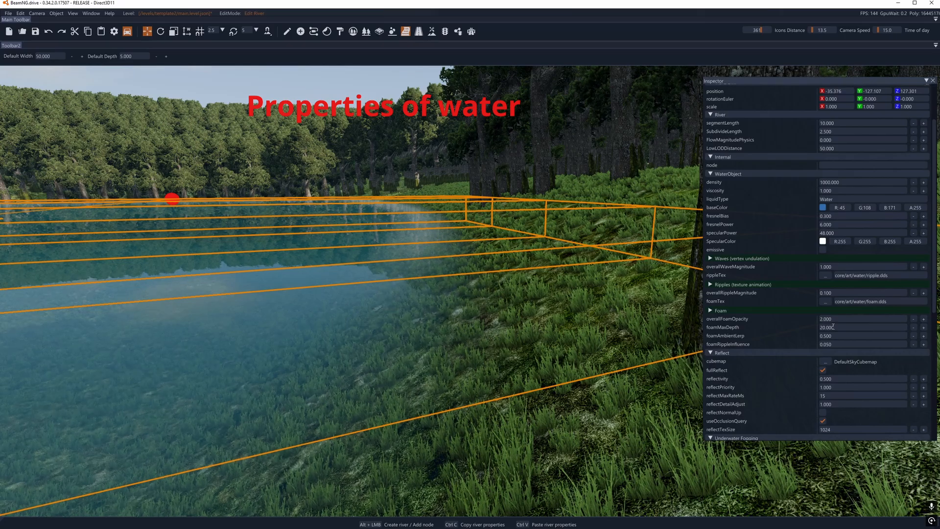
{"action": "left_click", "coordinate": [837, 329]}
{"action": "type", "text": "50"}
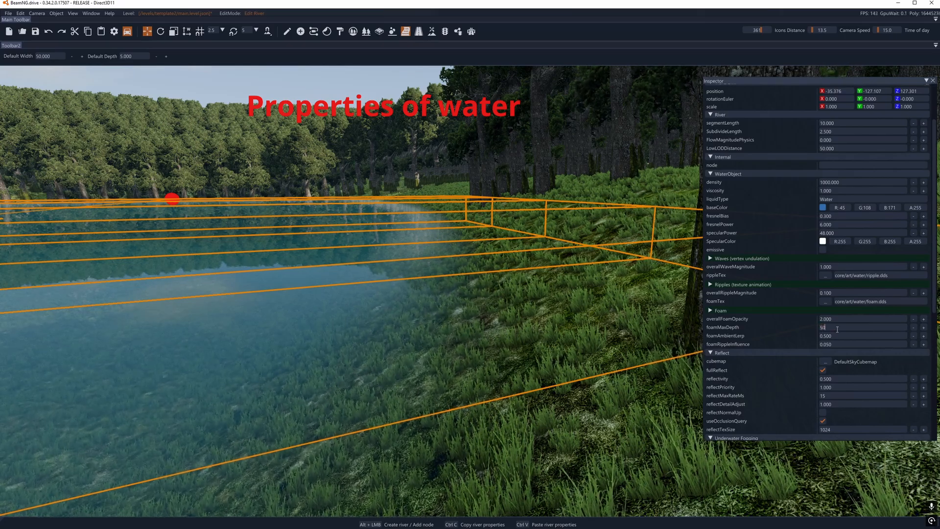
{"action": "key", "text": "Return"}
{"action": "mouse_move", "coordinate": [570, 315]}
{"action": "right_mouse_down"}
{"action": "mouse_move", "coordinate": [524, 372]}
{"action": "mouse_move", "coordinate": [453, 350]}
{"action": "mouse_move", "coordinate": [406, 318]}
{"action": "mouse_move", "coordinate": [470, 326]}
{"action": "mouse_move", "coordinate": [558, 304]}
{"action": "right_mouse_up"}
{"action": "key", "text": "d"}
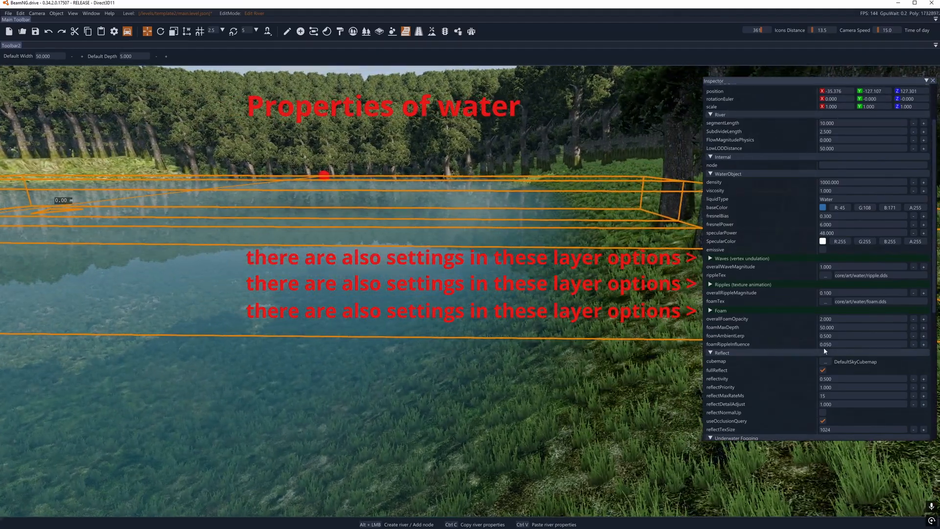
Set the river's foamMaxDepth to 25 and its foamAmbientLerp to 1.
{"action": "left_click", "coordinate": [837, 325]}
{"action": "type", "text": "25"}
{"action": "key", "text": "Return"}
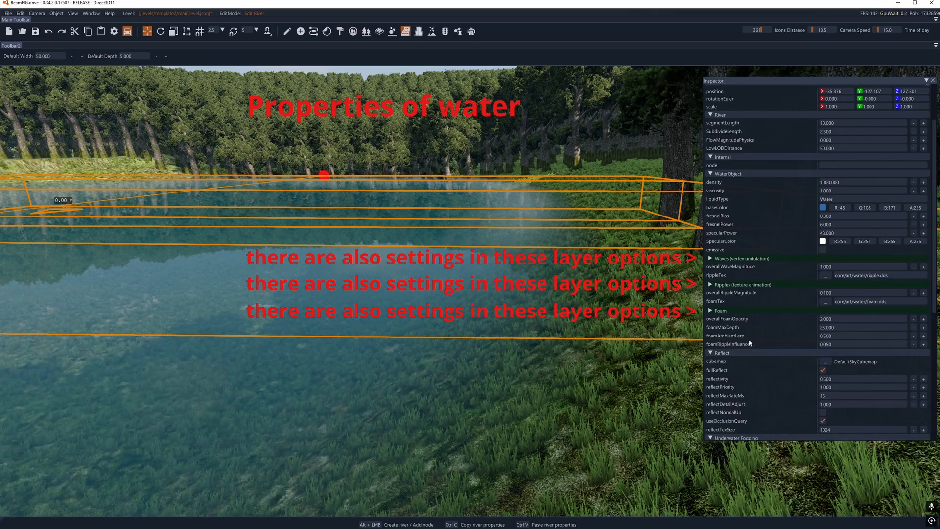
{"action": "left_click", "coordinate": [835, 336]}
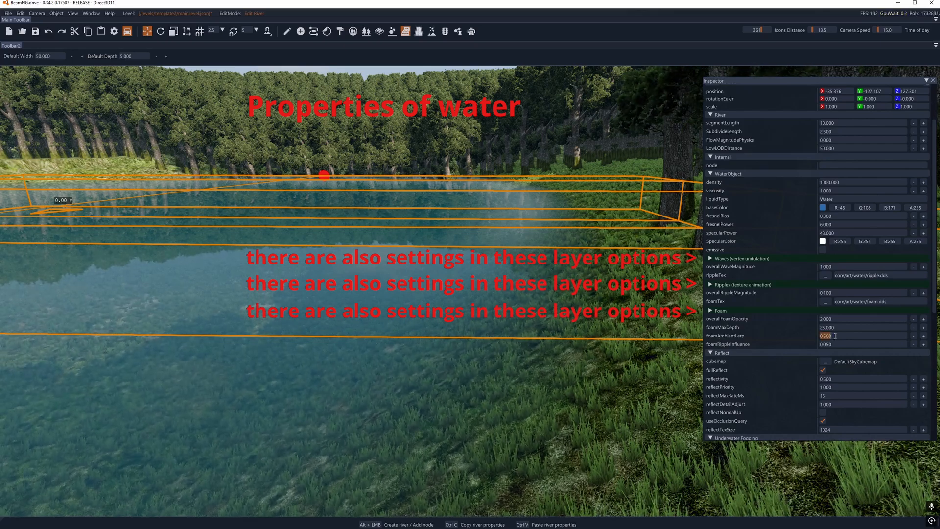
{"action": "type", "text": "1"}
{"action": "key", "text": "Return"}
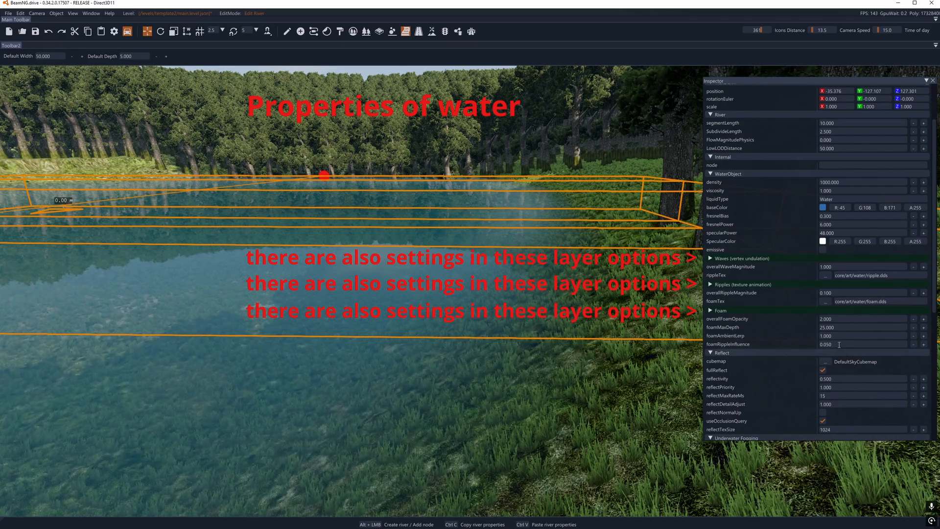
Try foamRippleInfluence values of 0.1 and 0.5 on the river and inspect the foam up close.
{"action": "left_click", "coordinate": [840, 345]}
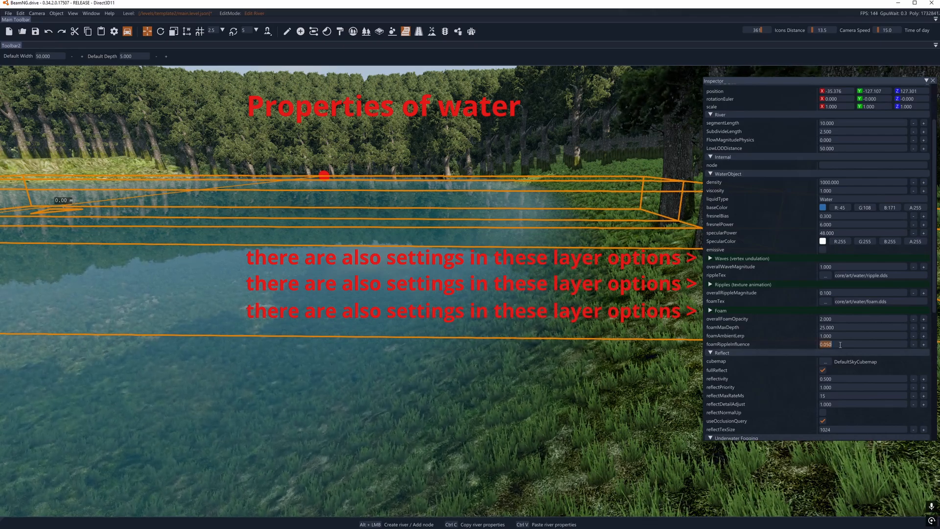
{"action": "key", "text": "BackSpace"}
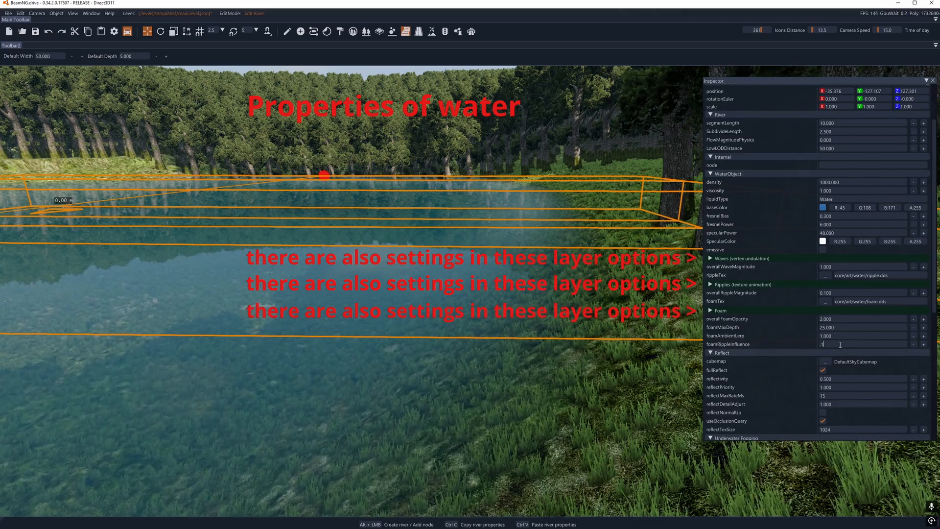
{"action": "left_click", "coordinate": [840, 345]}
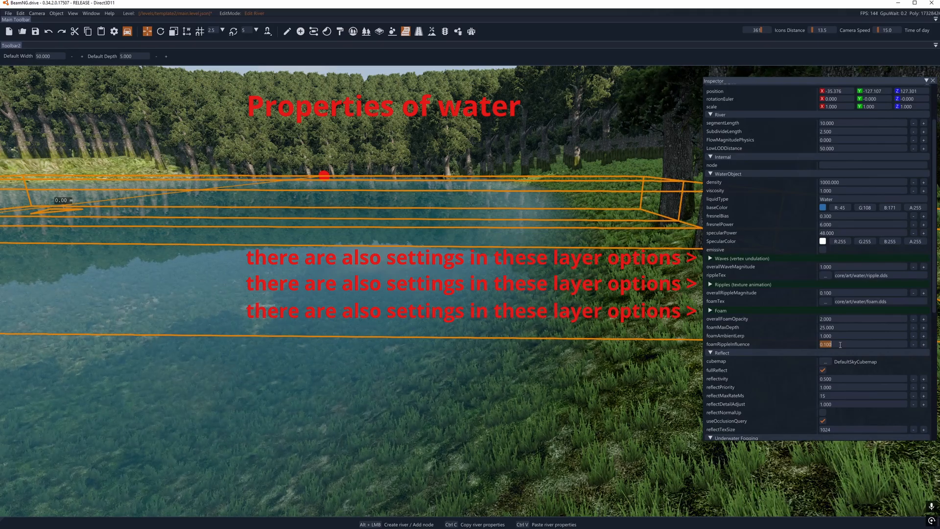
{"action": "key", "text": "BackSpace"}
{"action": "type", "text": "0.5"}
{"action": "key", "text": "Return"}
{"action": "right_click_drag", "start_coordinate": [526, 311], "coordinate": [565, 321]}
{"action": "key", "text": "w"}
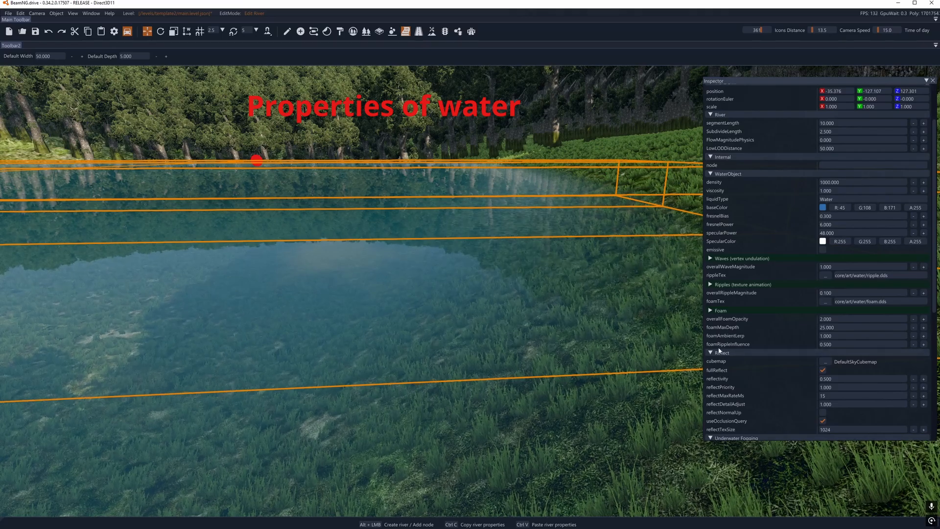
Try a foamRippleInfluence of 1, undo the foamRippleInfluence changes, and view the water towards the houses.
{"action": "left_click", "coordinate": [837, 344]}
{"action": "type", "text": "1"}
{"action": "key", "text": "Return"}
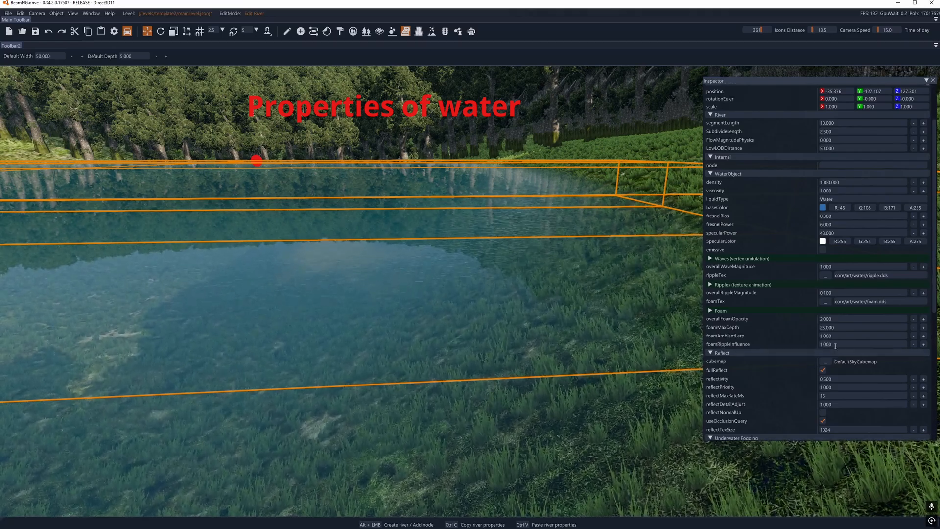
{"action": "right_click_drag", "start_coordinate": [503, 282], "coordinate": [501, 282]}
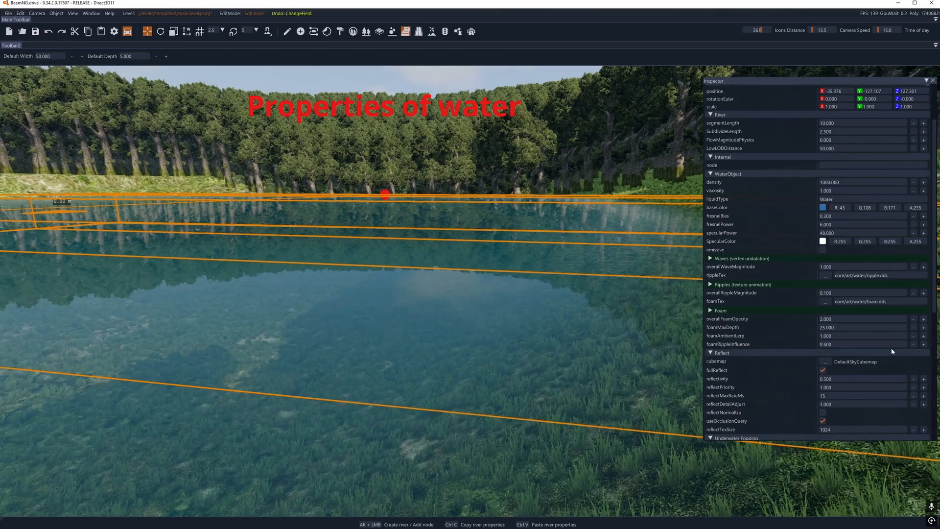
{"action": "right_click_drag", "start_coordinate": [641, 375], "coordinate": [578, 378]}
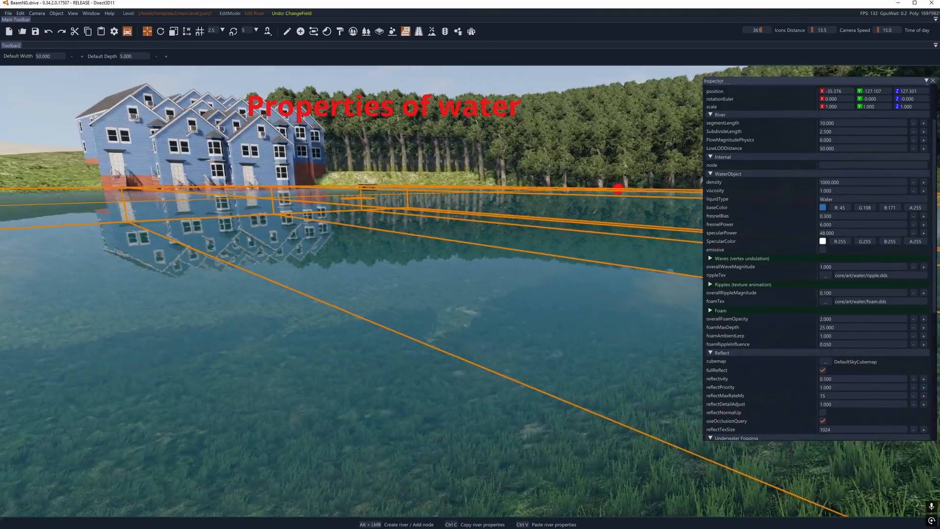
Set the river's foamRippleInfluence to 10 and look over the water in front of the houses.
{"action": "left_click", "coordinate": [848, 344]}
{"action": "type", "text": "10"}
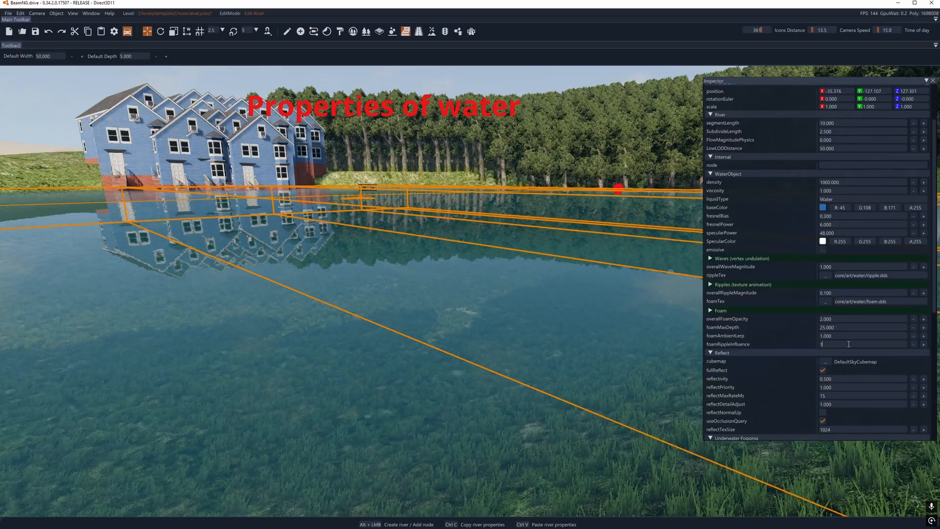
{"action": "key", "text": "Return"}
{"action": "right_click_drag", "start_coordinate": [618, 359], "coordinate": [544, 367]}
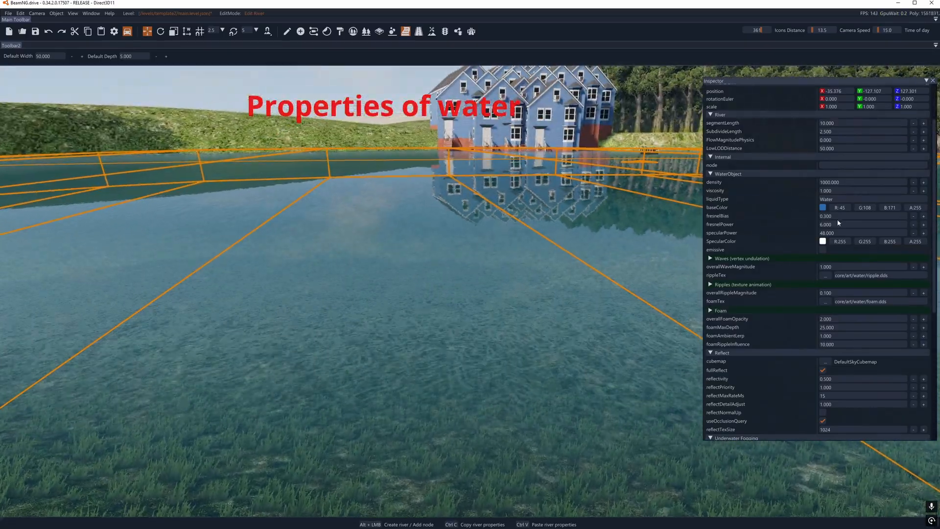
Raise the river's overallRippleMagnitude to 1 and inspect the foam and ripples towards the forest.
{"action": "scroll", "coordinate": [776, 230], "scroll_direction": "up", "scroll_amount": 2}
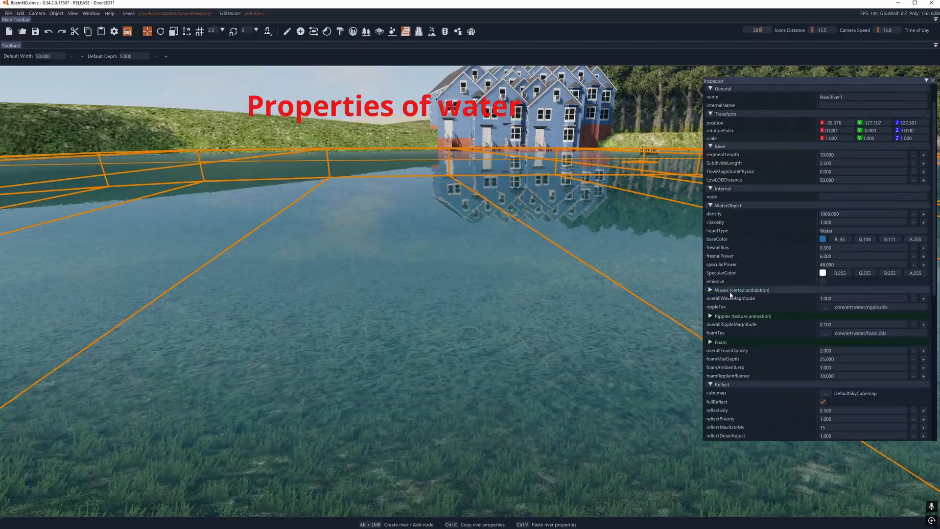
{"action": "double_click", "coordinate": [833, 324]}
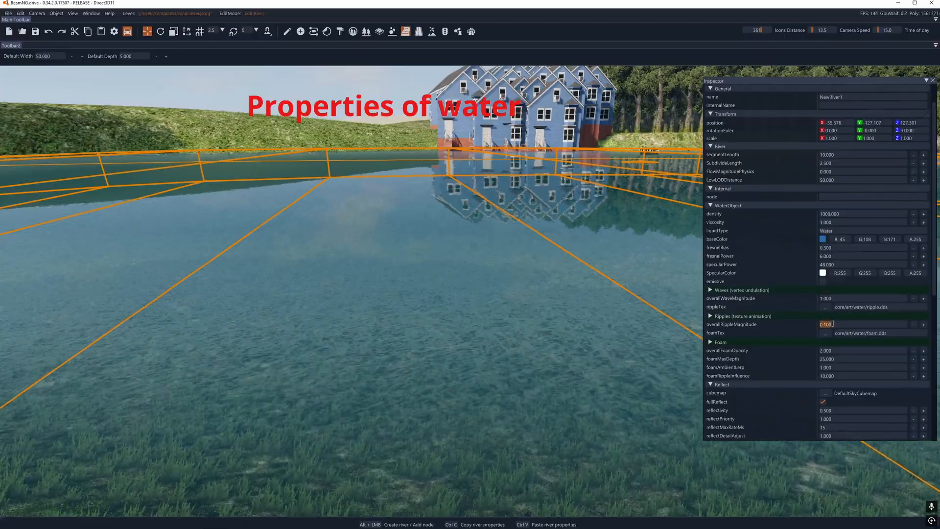
{"action": "type", "text": "1"}
{"action": "key", "text": "Return"}
{"action": "right_click_drag", "start_coordinate": [619, 298], "coordinate": [721, 294]}
{"action": "scroll", "coordinate": [863, 304], "scroll_direction": "down", "scroll_amount": 3}
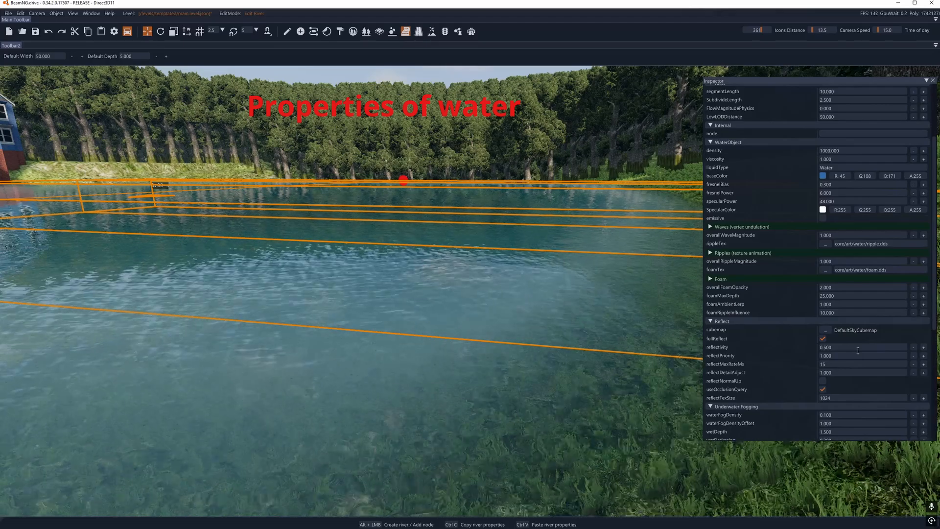
Undo the last overallRippleMagnitude and foamRippleInfluence changes, and view the houses' reflection in the river.
{"action": "key", "text": "ctrl+z"}
{"action": "key", "text": "ctrl+z"}
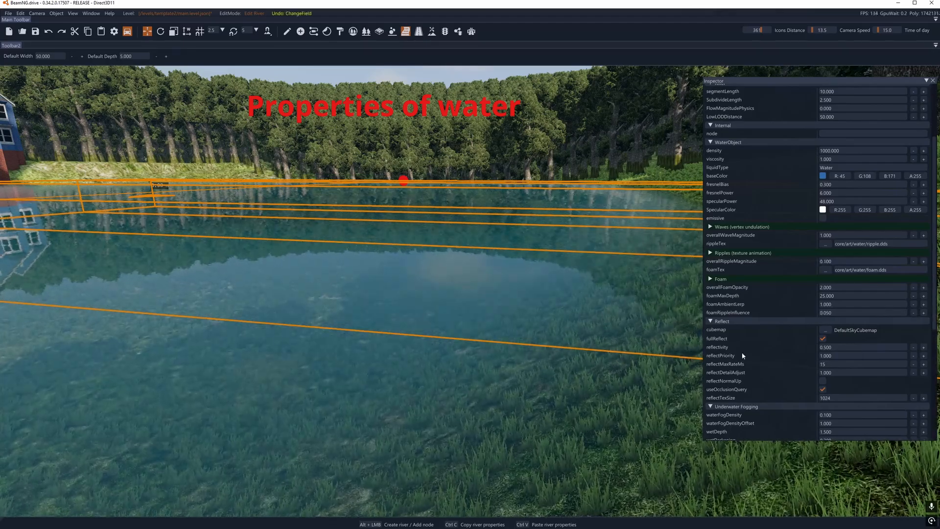
{"action": "right_click_drag", "start_coordinate": [661, 361], "coordinate": [522, 355]}
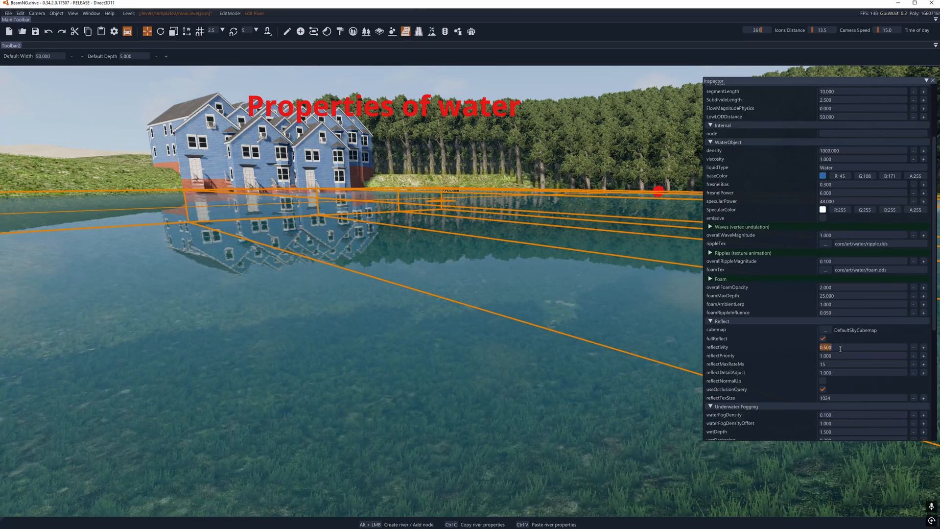
Try a reflectivity of 1 on the river, set it back to 0.5, and view the houses' reflection.
{"action": "key", "text": "Return"}
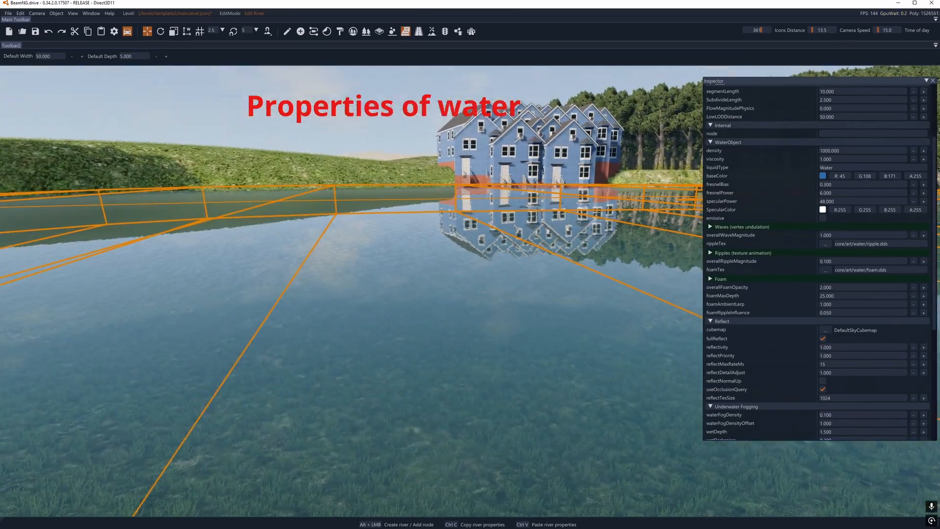
{"action": "double_click", "coordinate": [840, 347]}
{"action": "type", "text": "0.5"}
{"action": "key", "text": "Return"}
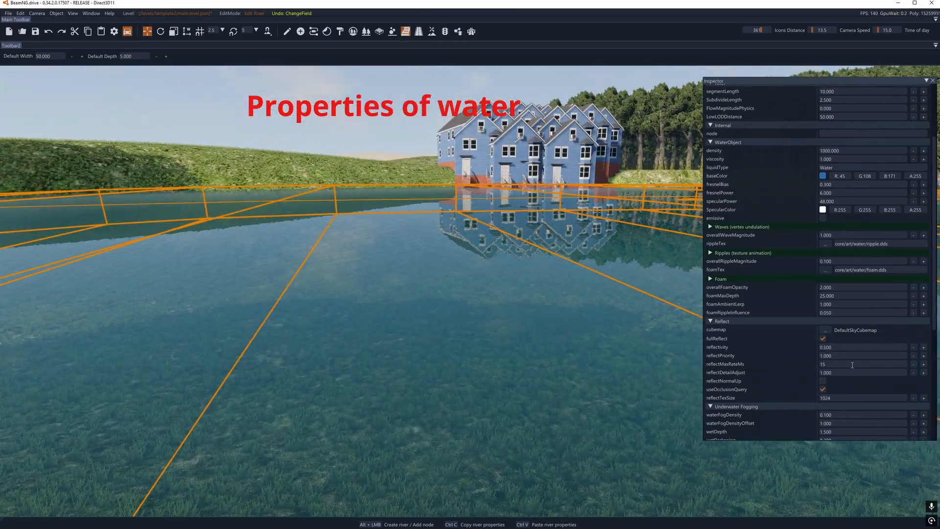
{"action": "right_click_drag", "start_coordinate": [572, 318], "coordinate": [607, 319]}
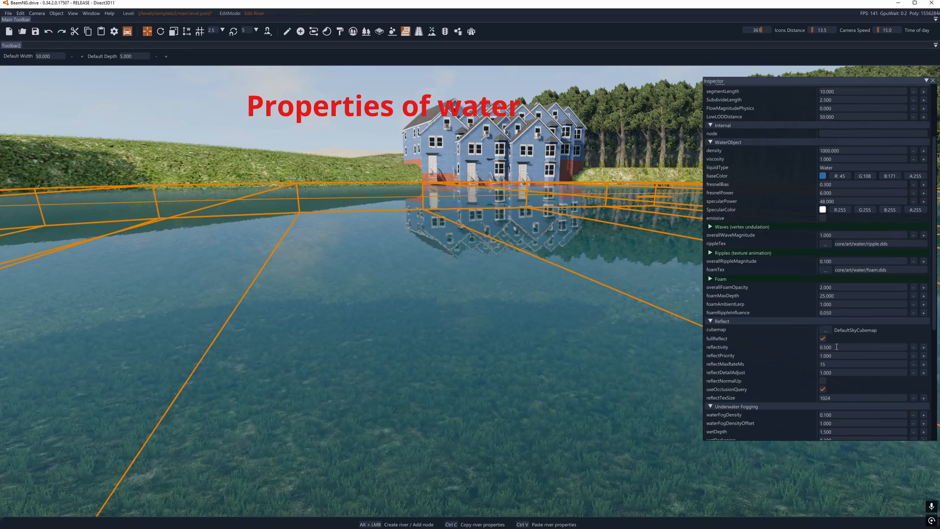
{"action": "right_click_drag", "start_coordinate": [656, 338], "coordinate": [679, 338]}
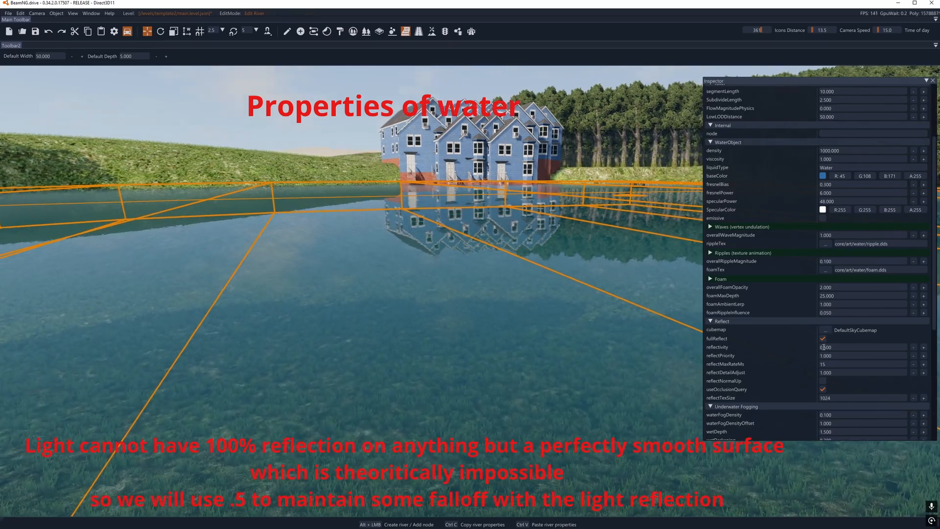
Set the river's reflectivity to 1 again to compare the houses' reflection, and undo that change.
{"action": "type", "text": "1"}
{"action": "key", "text": "Return"}
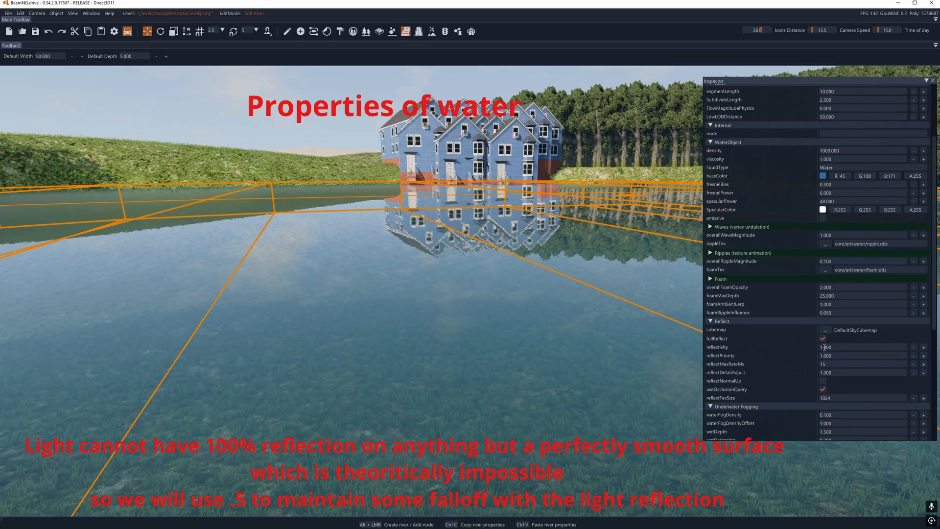
{"action": "right_click_drag", "start_coordinate": [510, 325], "coordinate": [556, 313]}
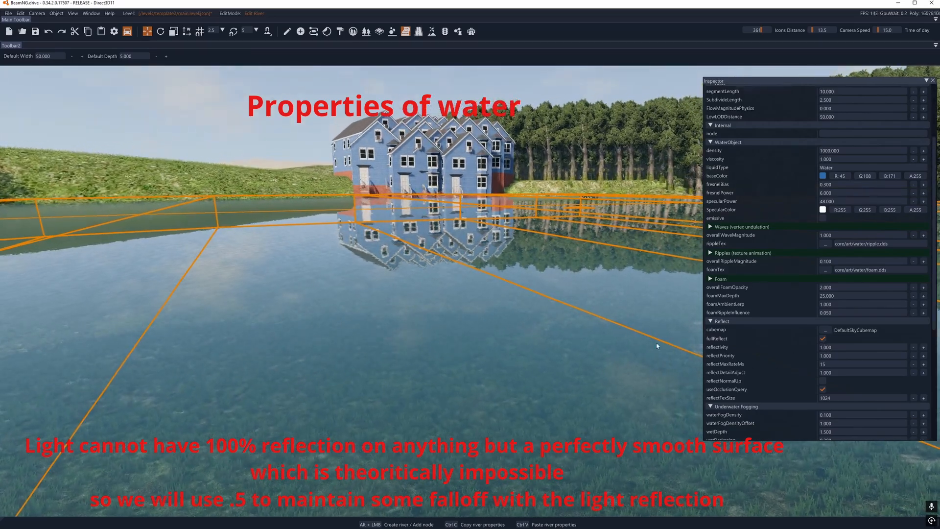
{"action": "key", "text": "ctrl+z"}
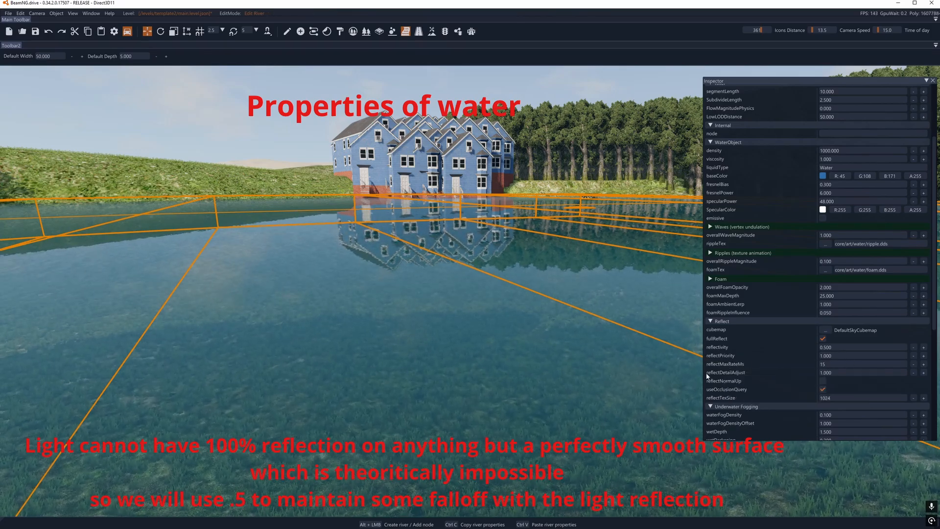
Try a waterFogDensity of 0.5, look across the water towards the tree-lined bank, and undo the change.
{"action": "scroll", "coordinate": [880, 394], "scroll_direction": "down", "scroll_amount": 1}
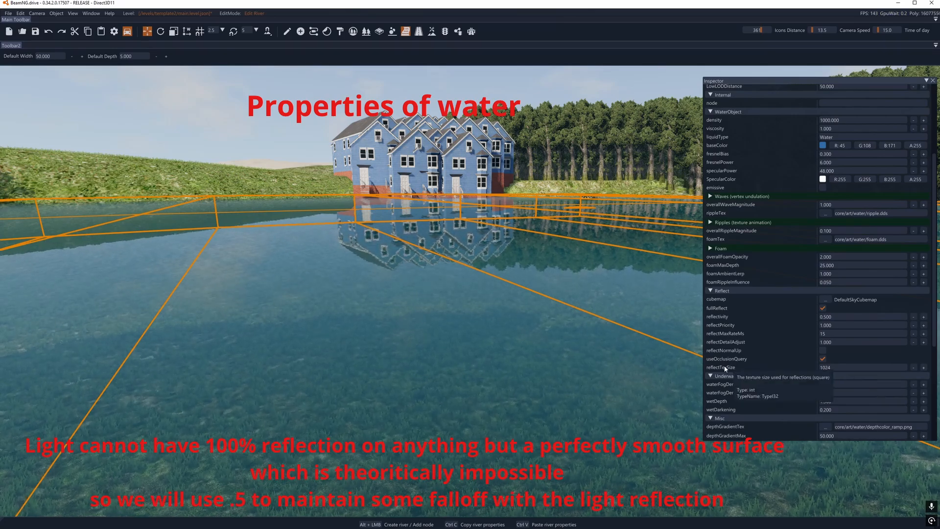
{"action": "scroll", "coordinate": [825, 351], "scroll_direction": "down", "scroll_amount": 1}
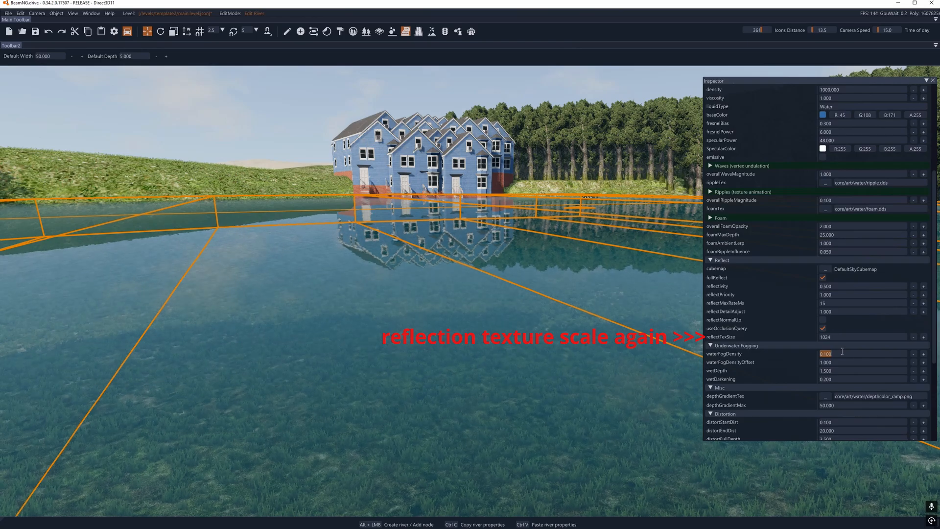
{"action": "type", "text": "0.5"}
{"action": "key", "text": "Return"}
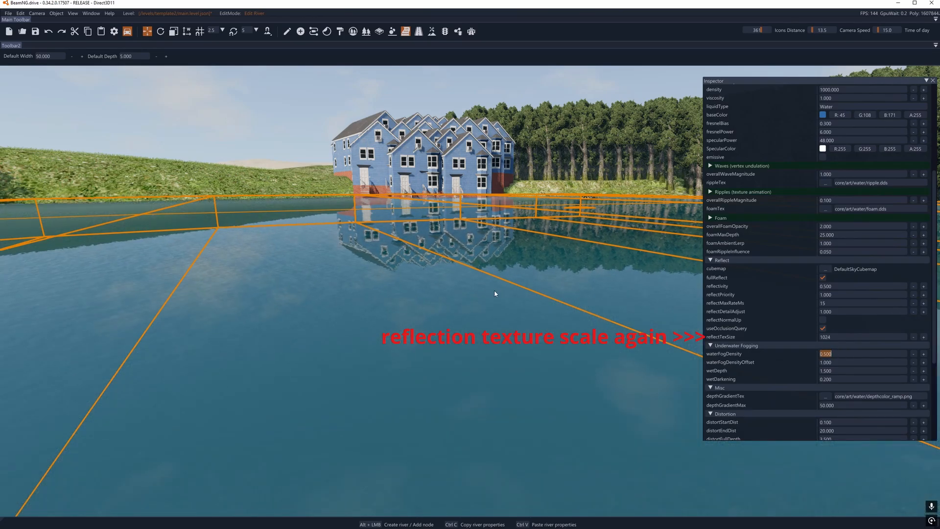
{"action": "right_click_drag", "start_coordinate": [494, 290], "coordinate": [372, 291]}
{"action": "right_click_drag", "start_coordinate": [528, 303], "coordinate": [304, 294]}
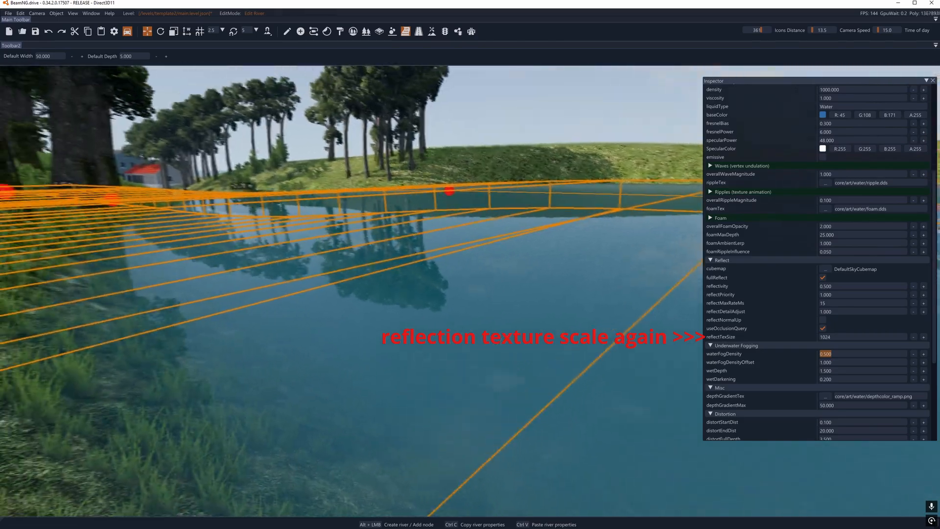
{"action": "right_click_drag", "start_coordinate": [569, 301], "coordinate": [547, 297]}
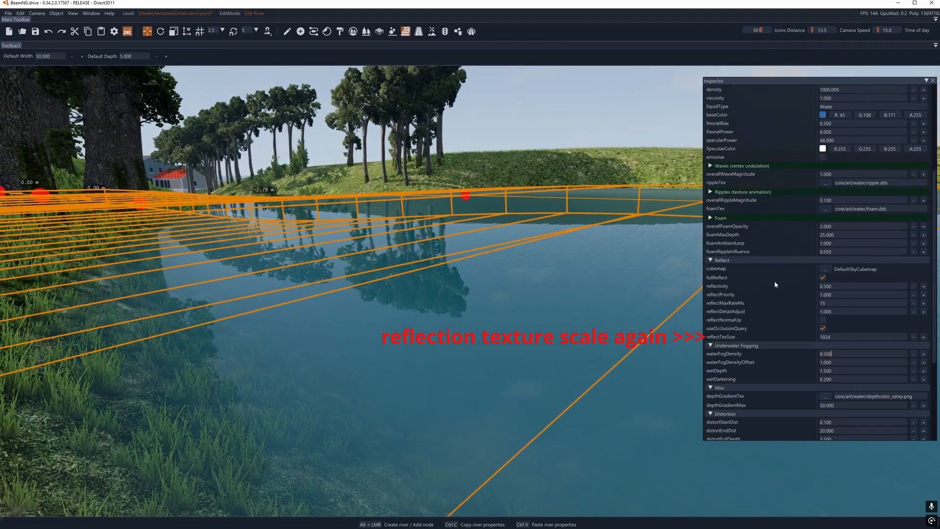
{"action": "key", "text": "ctrl+z"}
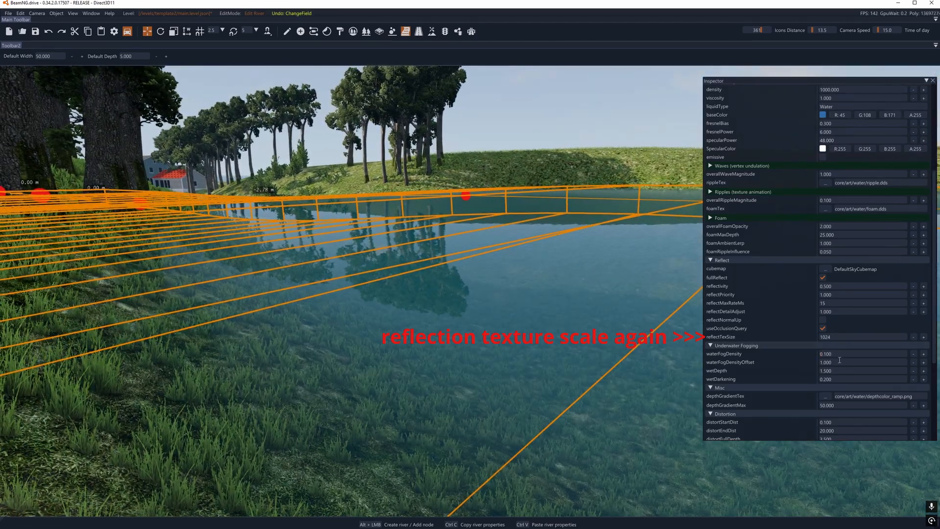
Try a waterFogDensity of 0.2 on the river and set it back to 0.1.
{"action": "left_click", "coordinate": [840, 354]}
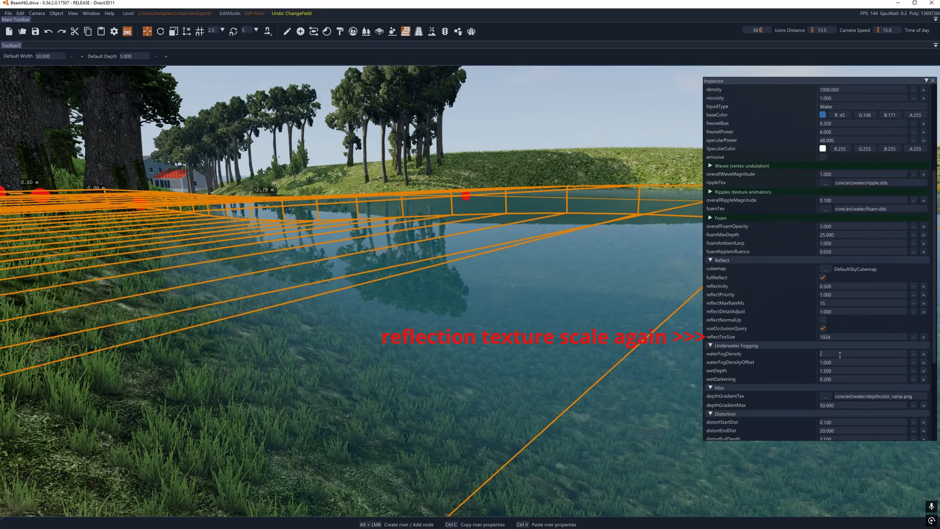
{"action": "type", "text": "0.2"}
{"action": "key", "text": "Return"}
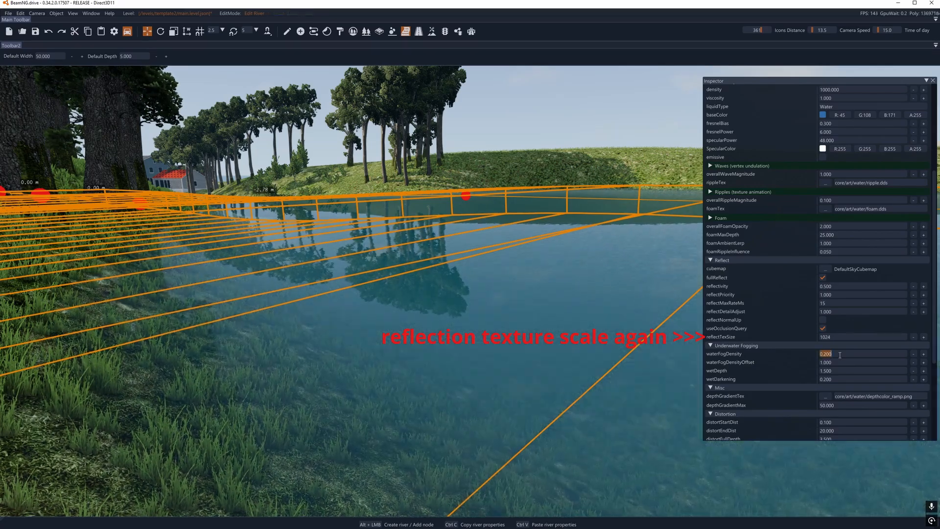
{"action": "type", "text": "0.1"}
{"action": "key", "text": "Return"}
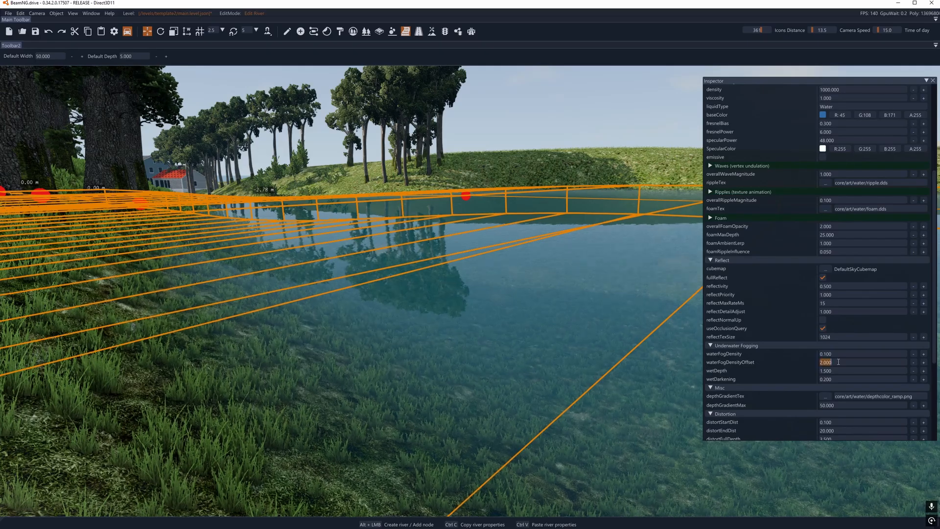
Set the river's waterFogDensityOffset to 5 and view the shallow water towards the forest.
{"action": "type", "text": "5"}
{"action": "key", "text": "Return"}
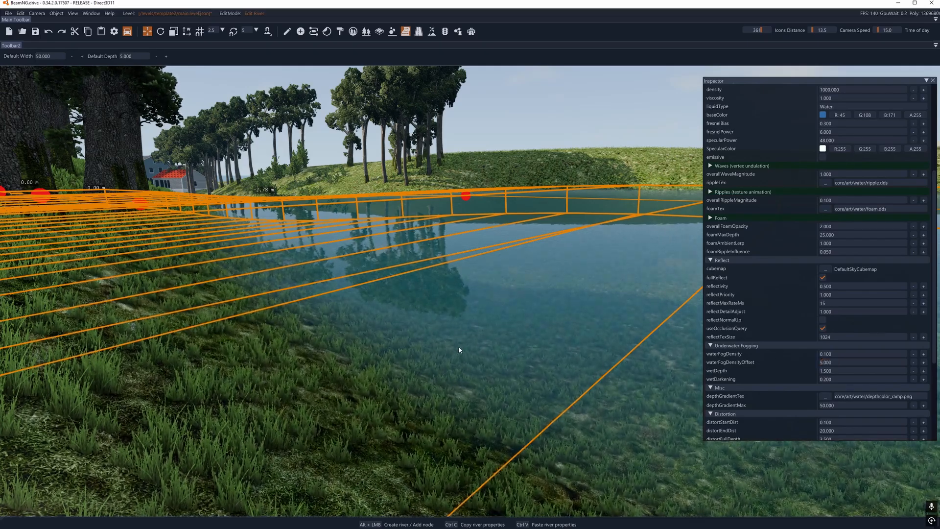
{"action": "right_click_drag", "start_coordinate": [458, 346], "coordinate": [803, 368]}
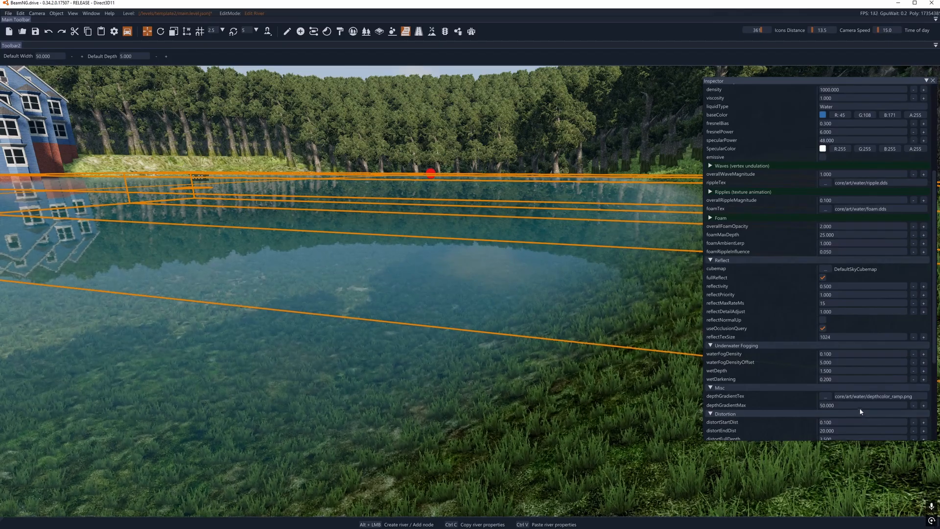
Try a waterFogDensityOffset of 10, view the water by the grassy bank, and undo the last offset changes.
{"action": "left_click", "coordinate": [841, 362]}
{"action": "type", "text": "10"}
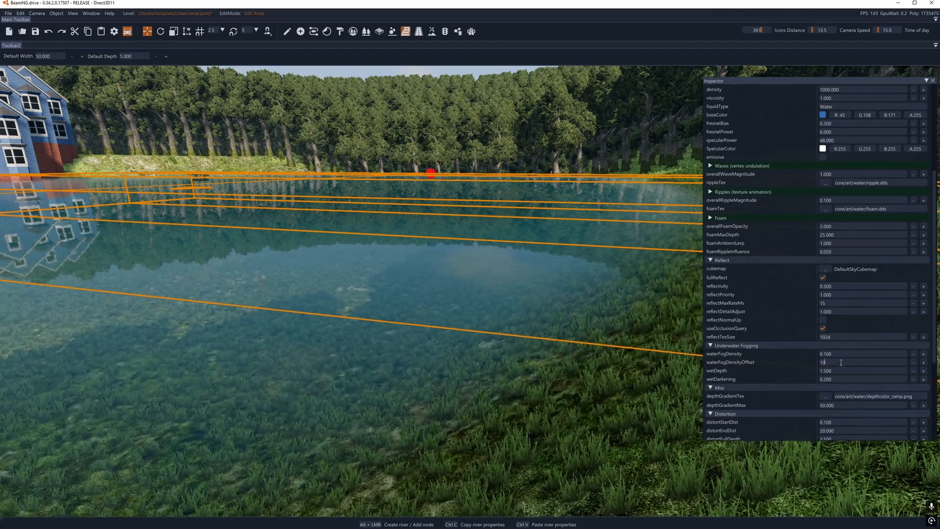
{"action": "key", "text": "Return"}
{"action": "right_click_drag", "start_coordinate": [637, 352], "coordinate": [743, 351]}
{"action": "key", "text": "ctrl+z"}
{"action": "key", "text": "ctrl+z"}
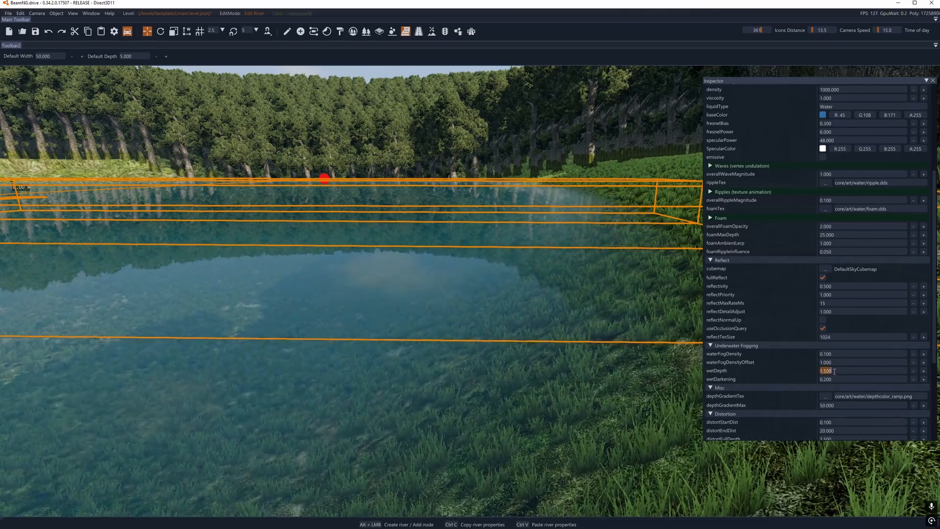
Try a wetDepth of 1 and wetDarkening values of 0.1 and 1, and inspect the water along the bank.
{"action": "key", "text": "Return"}
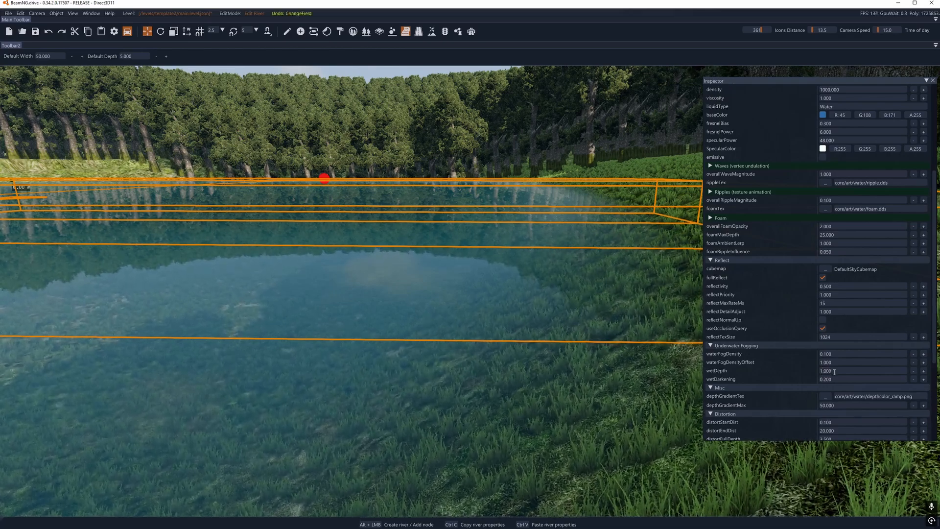
{"action": "type", "text": "0.1"}
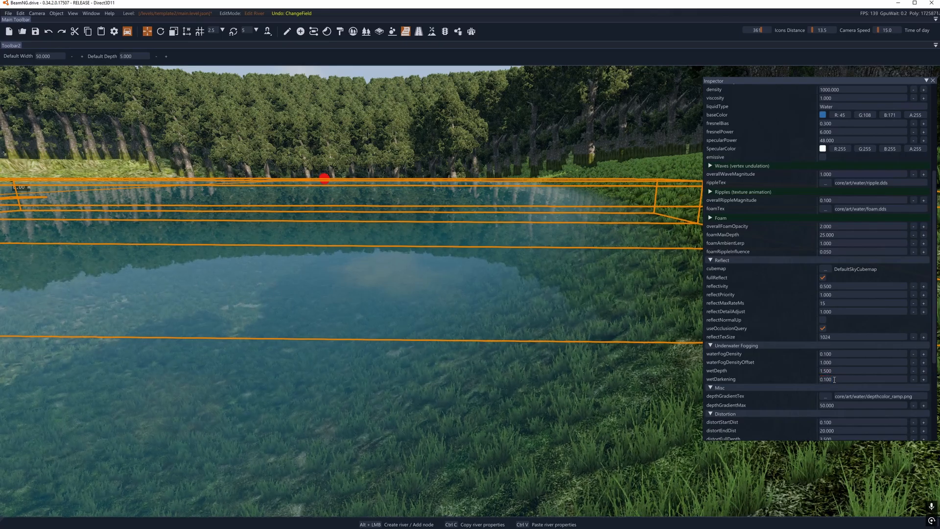
{"action": "key", "text": "Return"}
{"action": "type", "text": "1"}
{"action": "key", "text": "Return"}
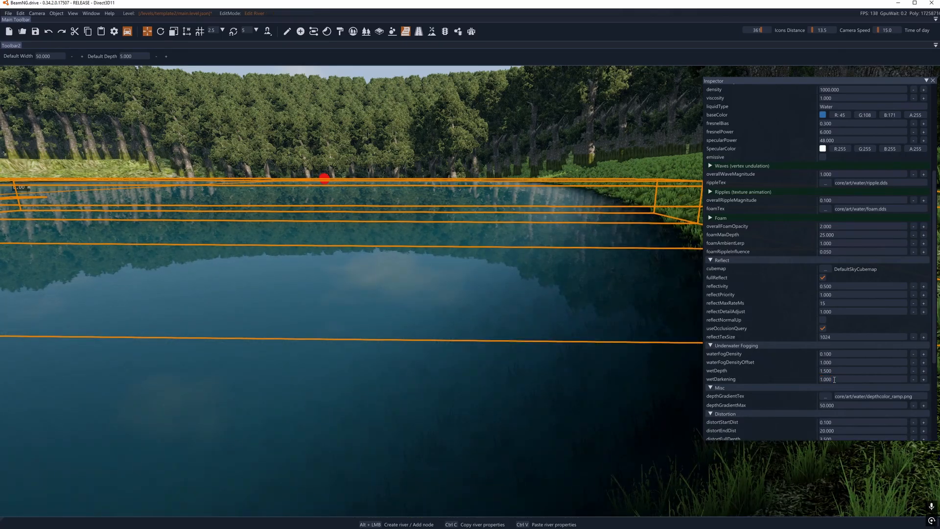
{"action": "right_click_drag", "start_coordinate": [563, 294], "coordinate": [220, 291]}
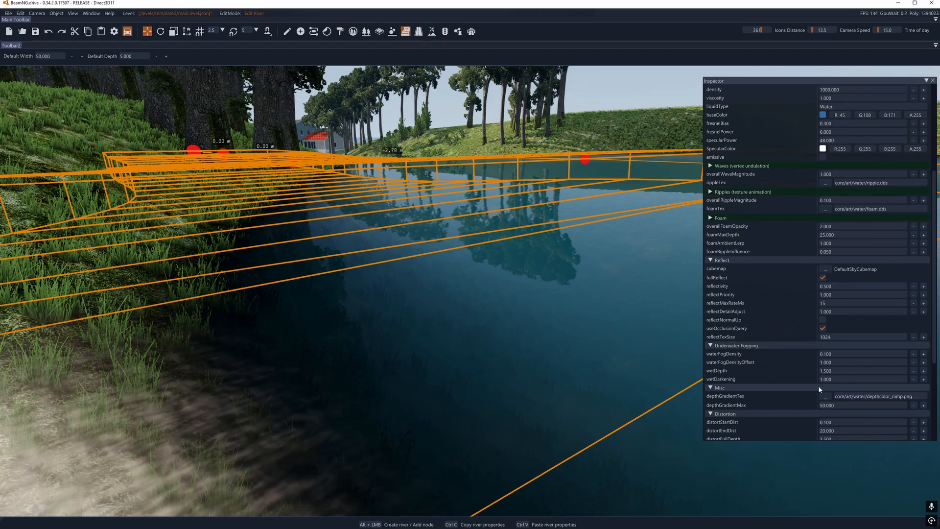
Try a wetDepth of 10 on the river.
{"action": "left_click", "coordinate": [836, 371]}
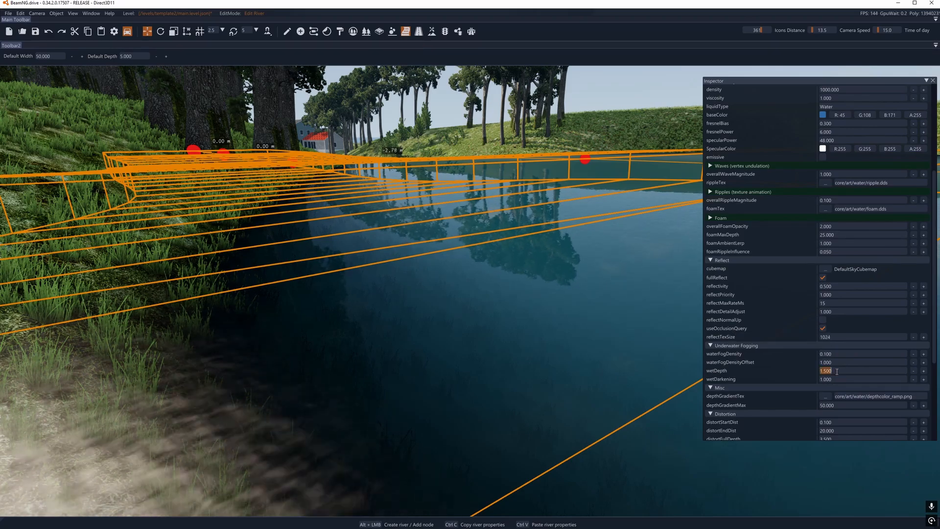
{"action": "type", "text": "10"}
{"action": "key", "text": "Return"}
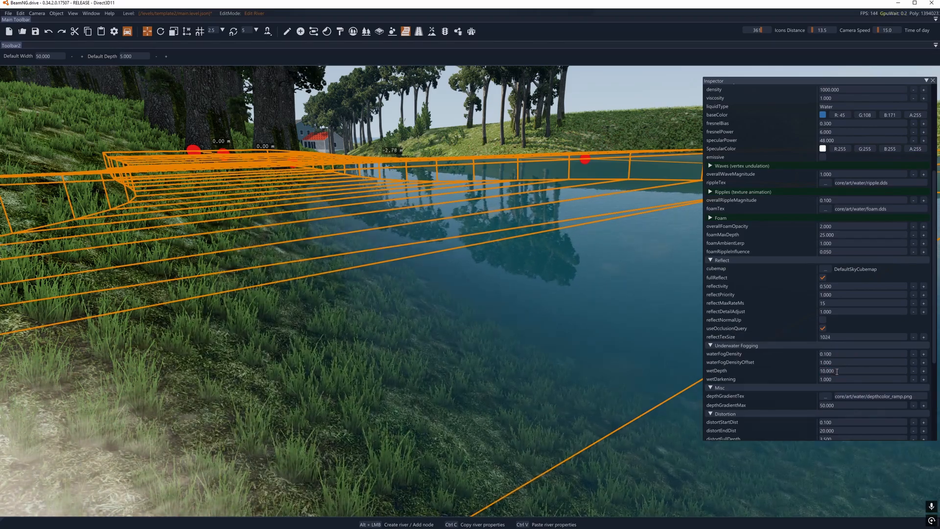
Set the river's wetDepth to 0.1 and look over the water towards the houses and forest.
{"action": "left_click", "coordinate": [836, 371]}
{"action": "type", "text": "0.1"}
{"action": "key", "text": "Return"}
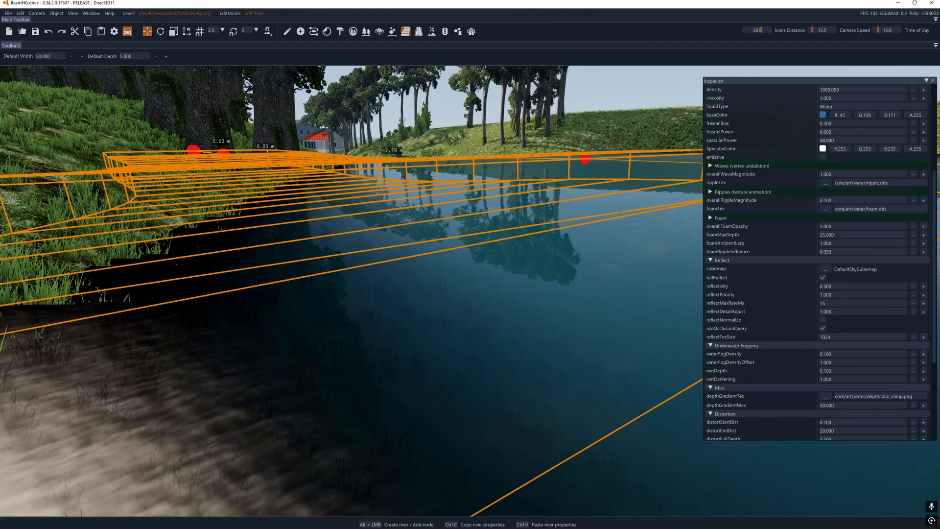
{"action": "right_click_drag", "start_coordinate": [470, 294], "coordinate": [553, 294]}
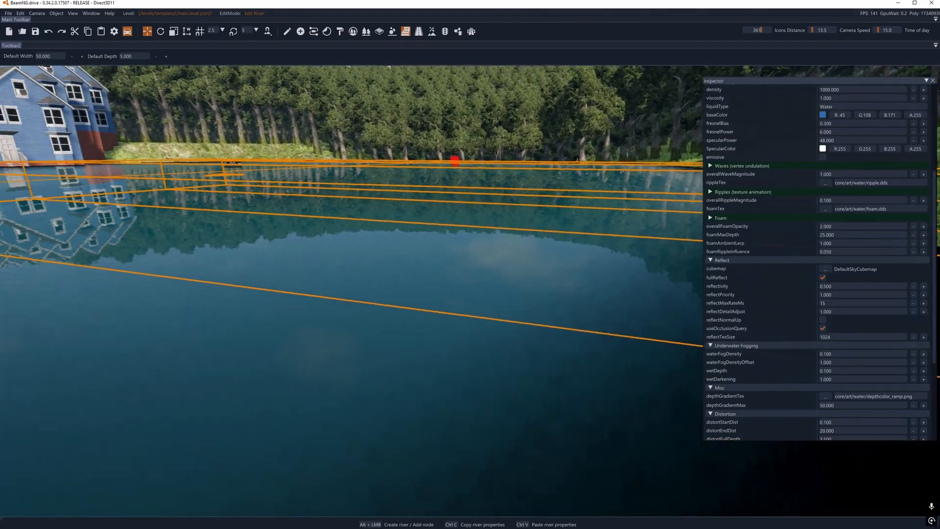
{"action": "right_click_drag", "start_coordinate": [703, 323], "coordinate": [686, 319]}
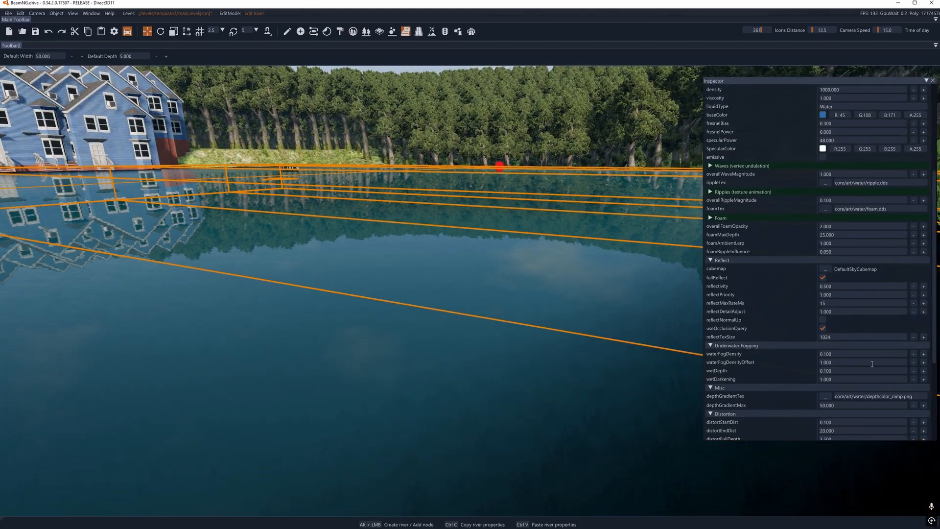
Set the river's wetDarkening to 0.1.
{"action": "scroll", "coordinate": [852, 384], "scroll_direction": "down", "scroll_amount": 1}
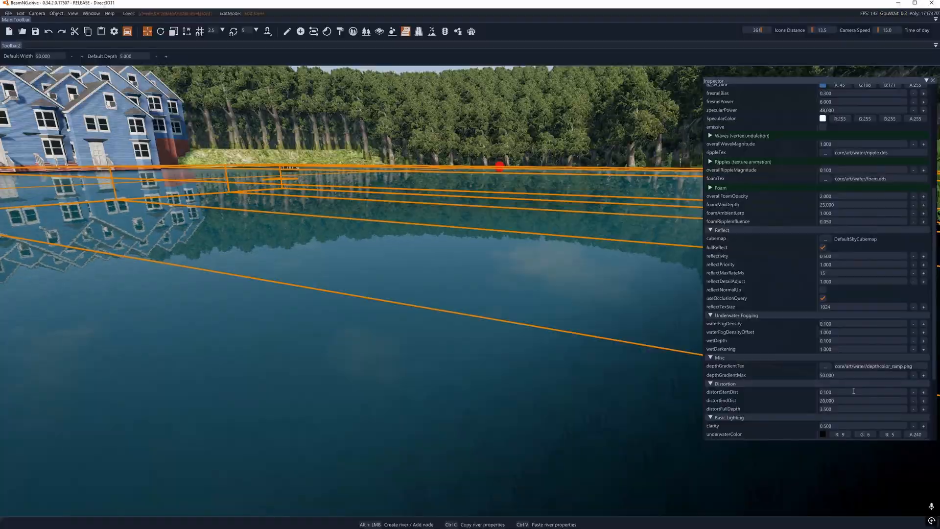
{"action": "type", "text": "0.1"}
{"action": "key", "text": "Return"}
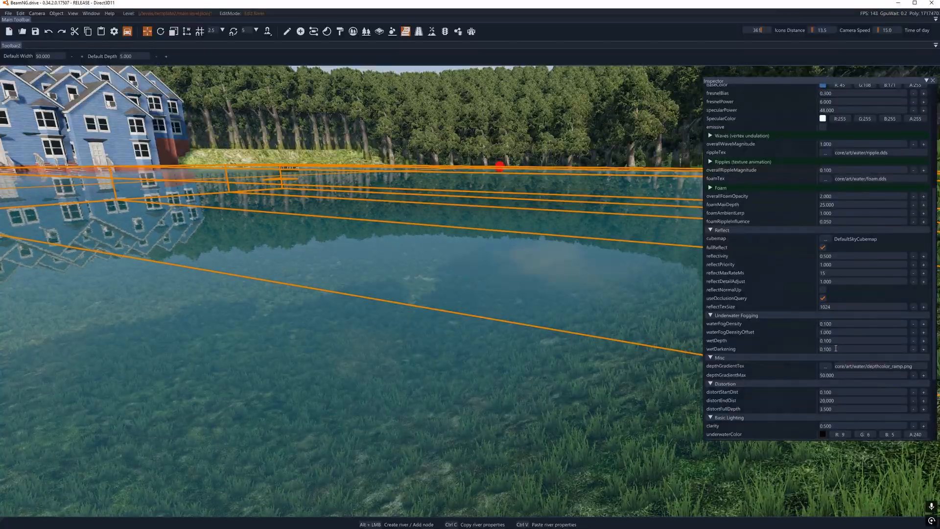
Try wetDarkening values of 50, 10 and 5 on the river.
{"action": "type", "text": "50"}
{"action": "key", "text": "Return"}
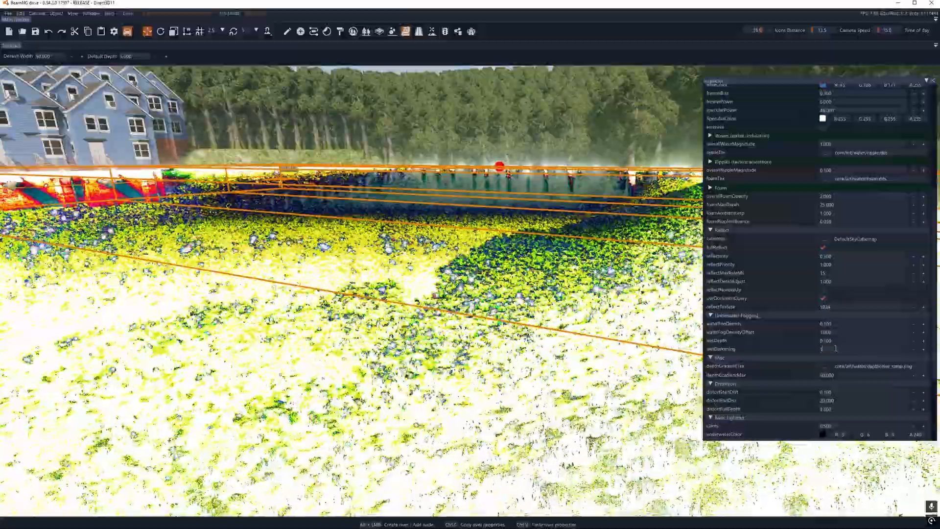
{"action": "type", "text": "10"}
{"action": "key", "text": "Return"}
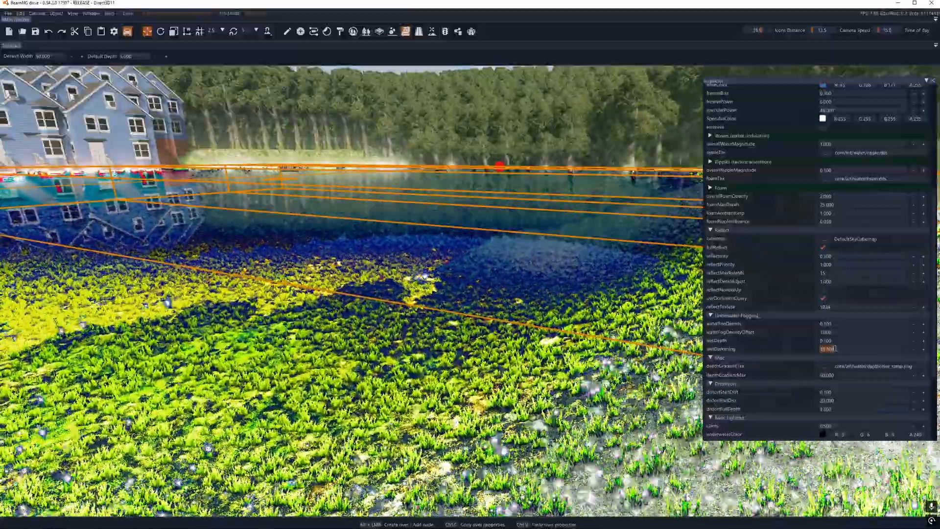
{"action": "type", "text": "0.1"}
{"action": "key", "text": "Return"}
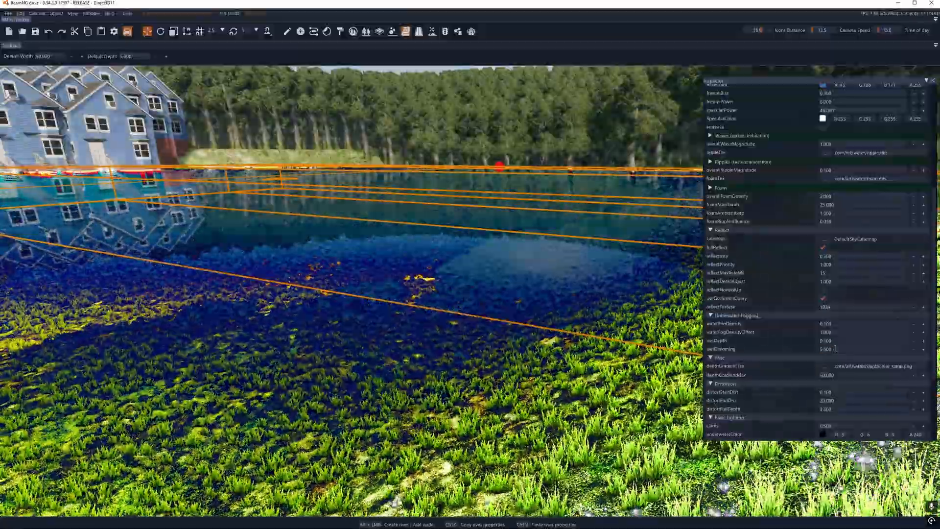
Try progressively lower wetDarkening values of 4, 3, 2 and 1 on the river.
{"action": "type", "text": "4"}
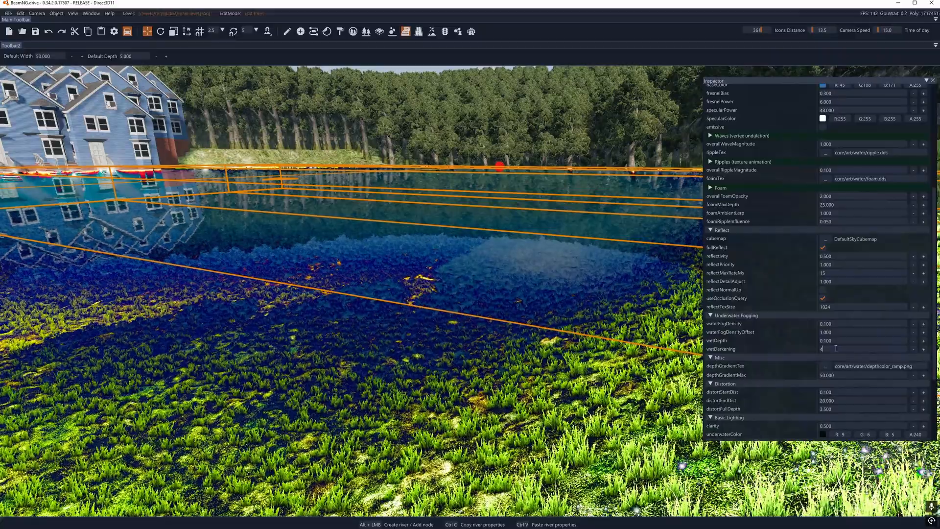
{"action": "key", "text": "Return"}
{"action": "type", "text": "3"}
{"action": "key", "text": "Return"}
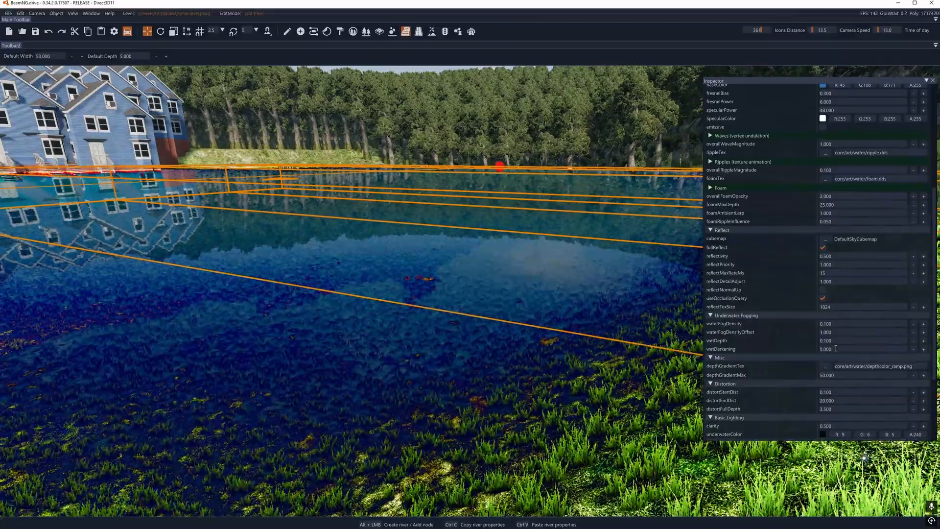
{"action": "type", "text": "2"}
{"action": "key", "text": "Return"}
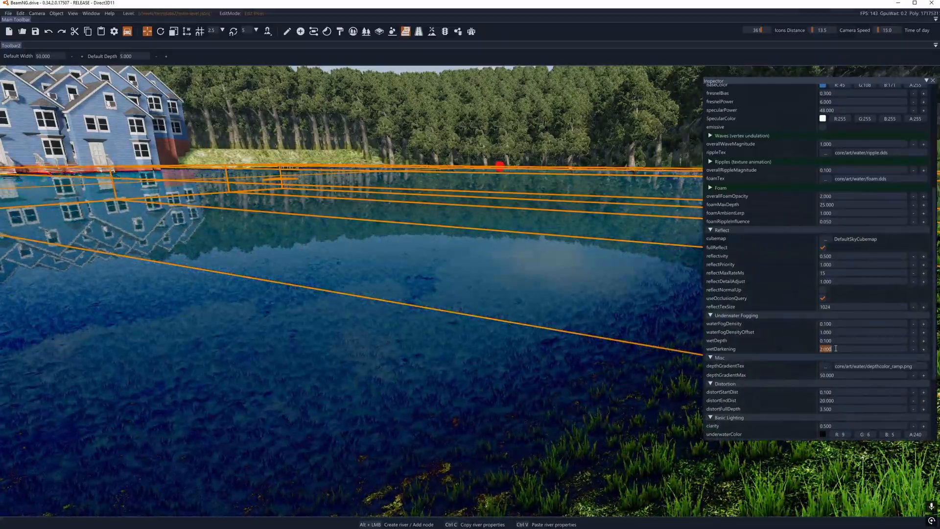
{"action": "key", "text": "Return"}
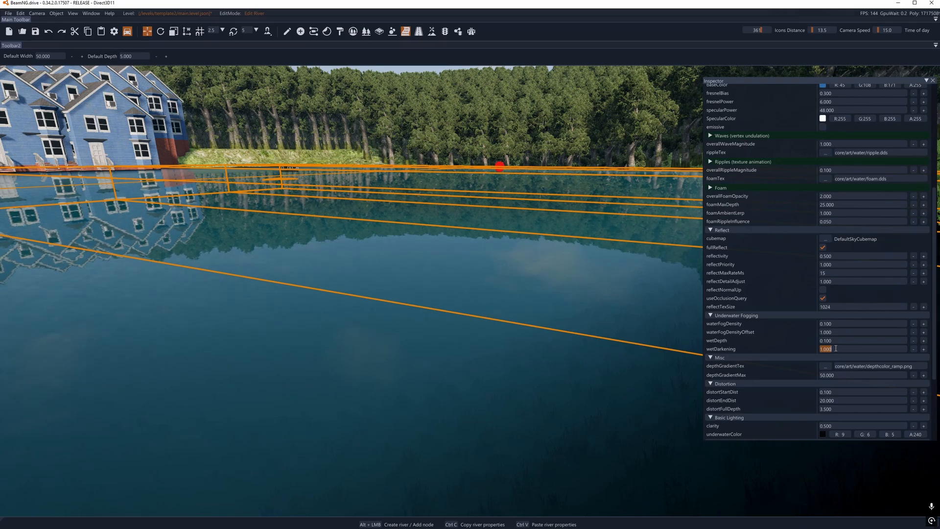
Set the river's wetDarkening to 0.01 and look through its remaining properties.
{"action": "key", "text": "Return"}
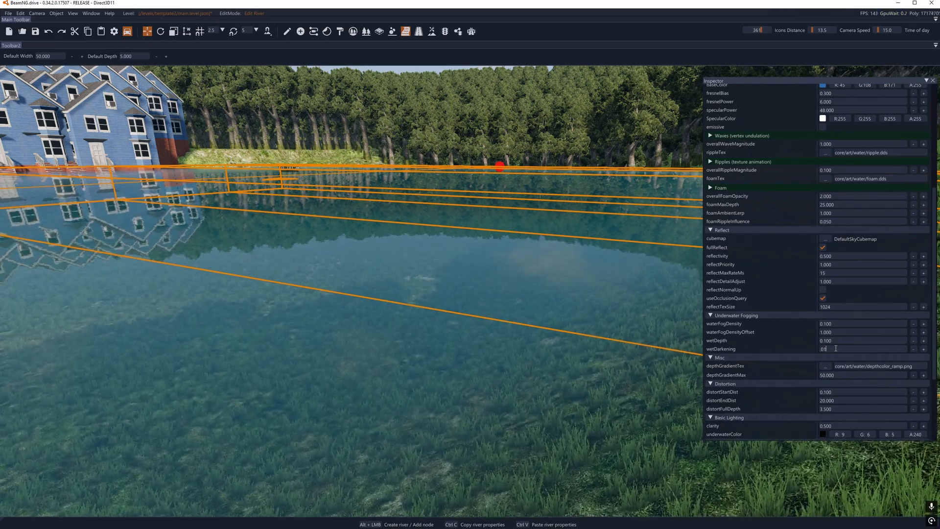
{"action": "scroll", "coordinate": [835, 348], "scroll_direction": "up", "scroll_amount": 3}
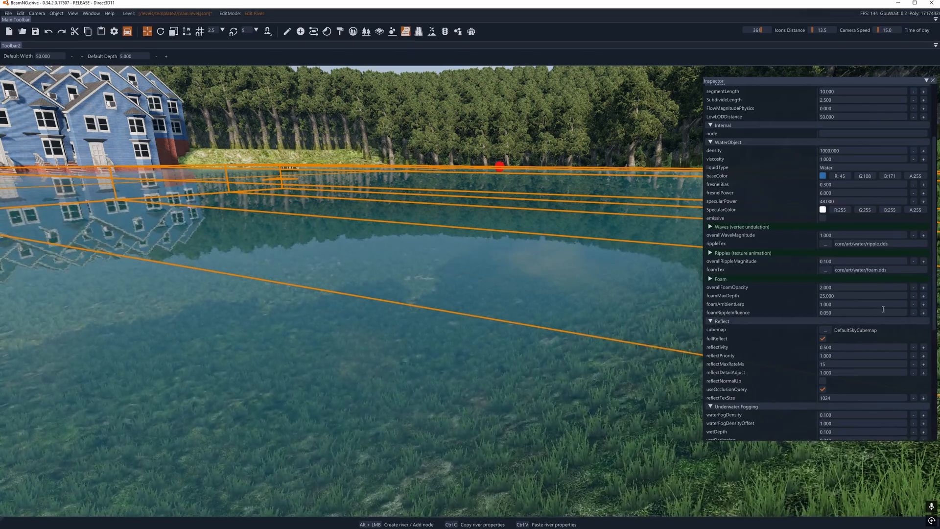
{"action": "scroll", "coordinate": [883, 309], "scroll_direction": "down", "scroll_amount": 7}
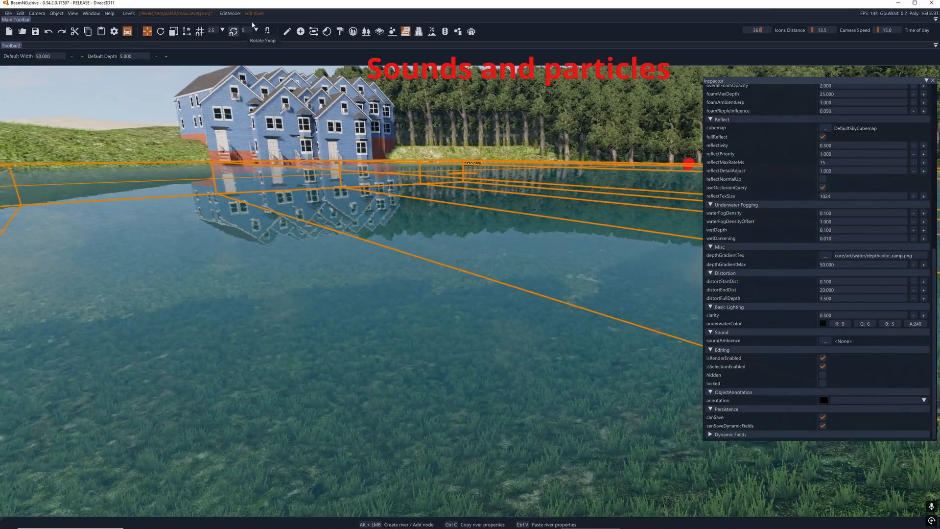
Create a sound emitter in the shallow water facing the tree-covered bank.
{"action": "left_click", "coordinate": [287, 32]}
{"action": "right_click_drag", "start_coordinate": [456, 172], "coordinate": [348, 160]}
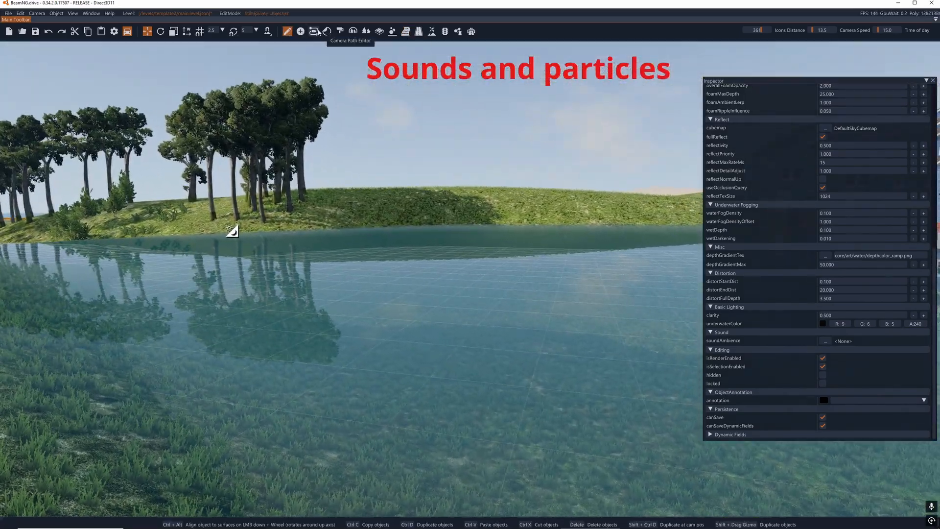
{"action": "left_click", "coordinate": [302, 32]}
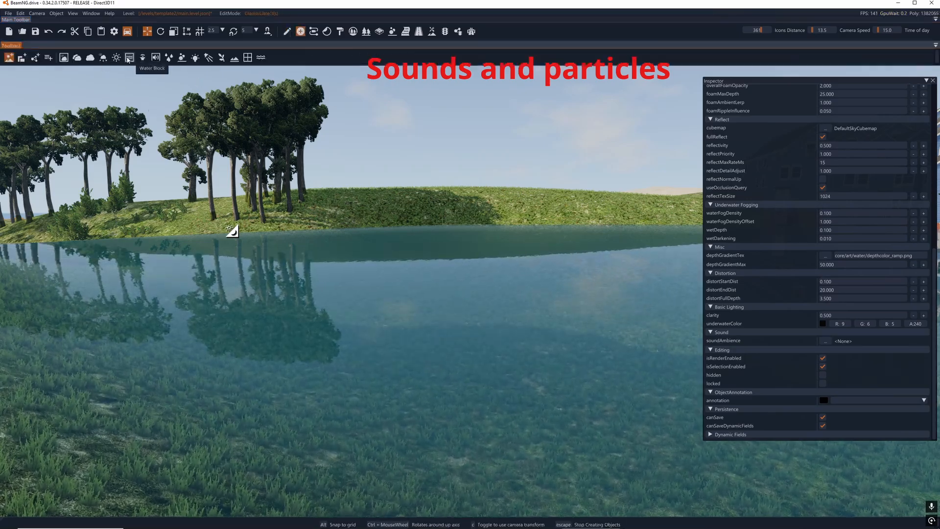
{"action": "left_click", "coordinate": [142, 58]}
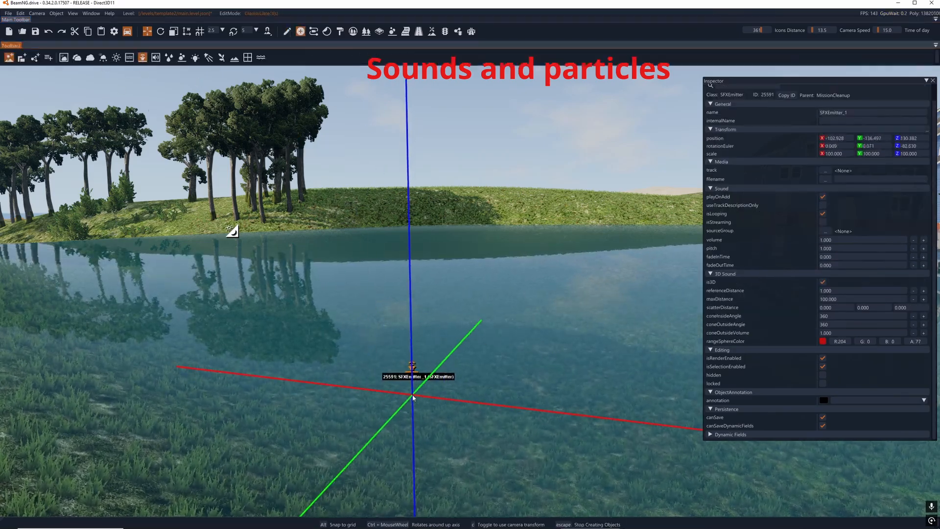
{"action": "left_click", "coordinate": [411, 368]}
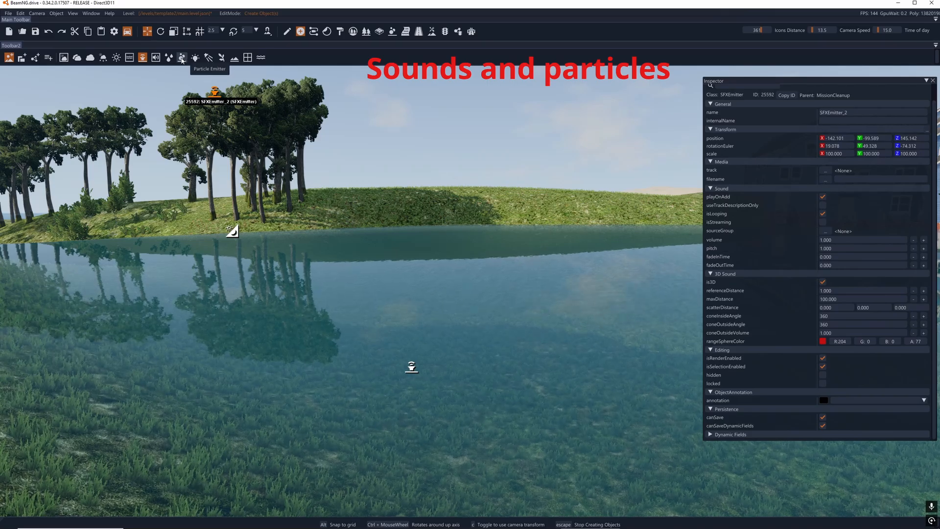
Create a particle emitter in the water beside the sound emitter and place a duplicate directly above it.
{"action": "left_click", "coordinate": [182, 58]}
{"action": "left_click", "coordinate": [510, 357]}
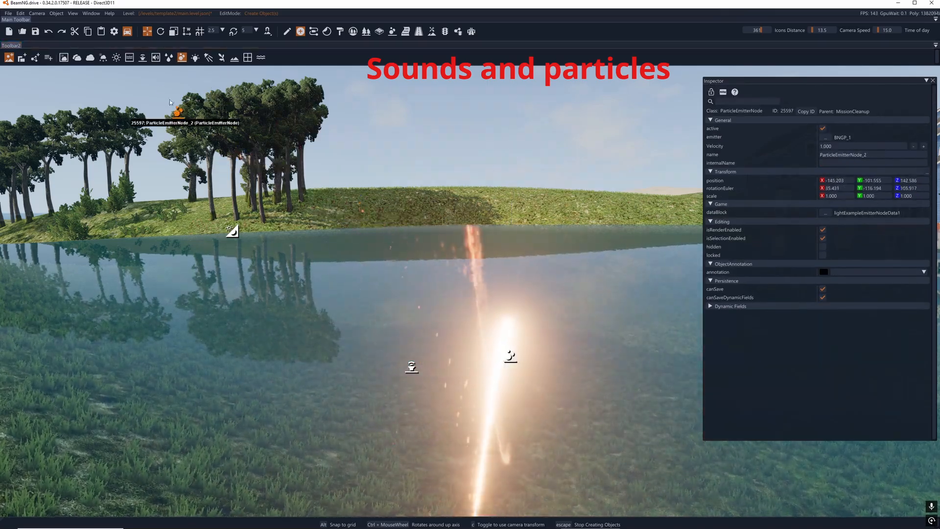
{"action": "key", "text": "Escape"}
{"action": "left_click", "coordinate": [510, 356]}
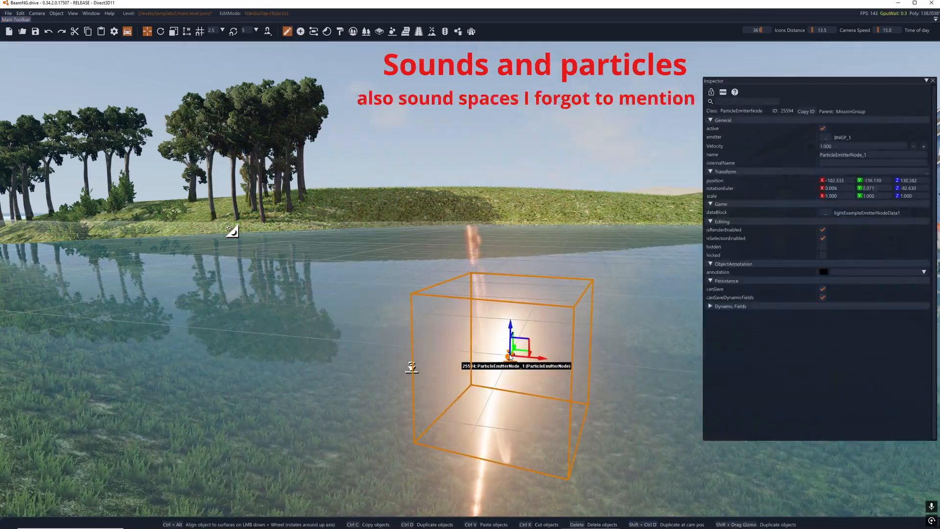
{"action": "left_click_drag", "start_coordinate": [510, 356], "coordinate": [488, 174], "text": "shift"}
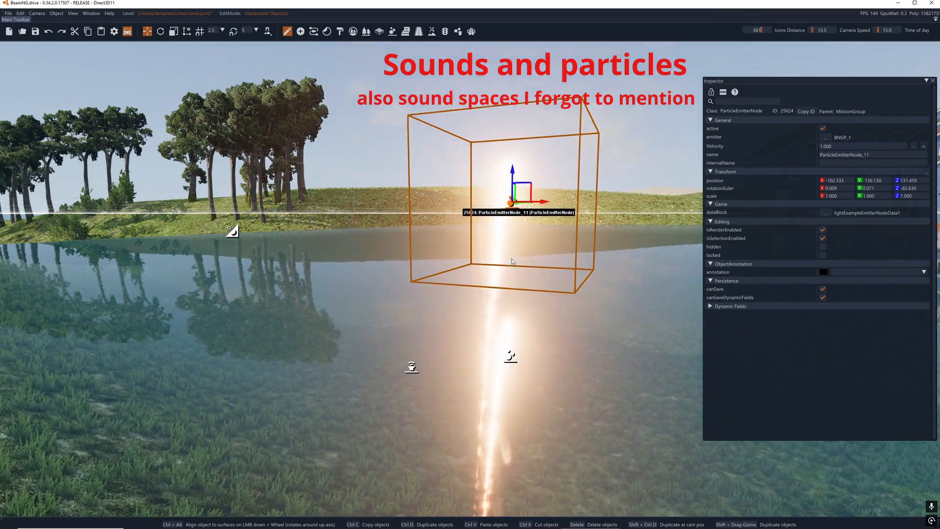
Search the lower particle emitter's dataBlock options for steam and try assigning BNGP_waterfallsteam.
{"action": "left_click", "coordinate": [510, 358]}
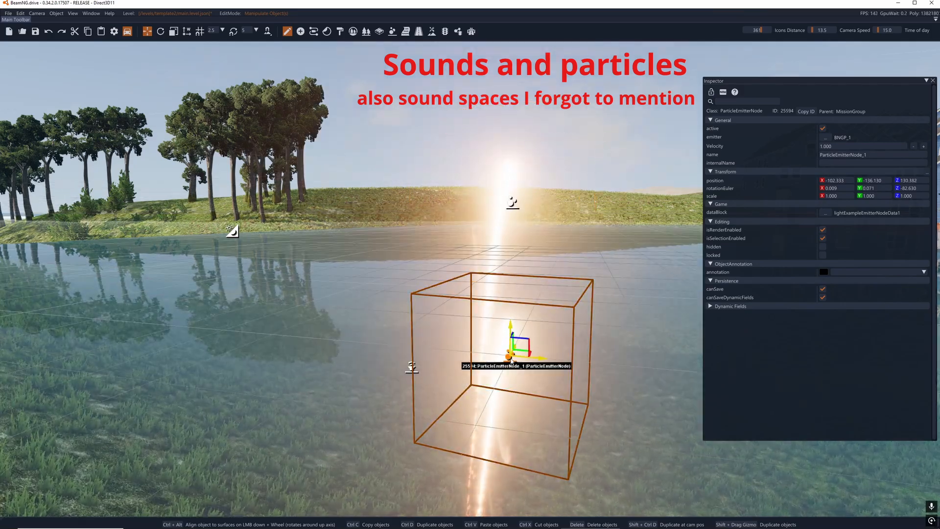
{"action": "left_click", "coordinate": [825, 212]}
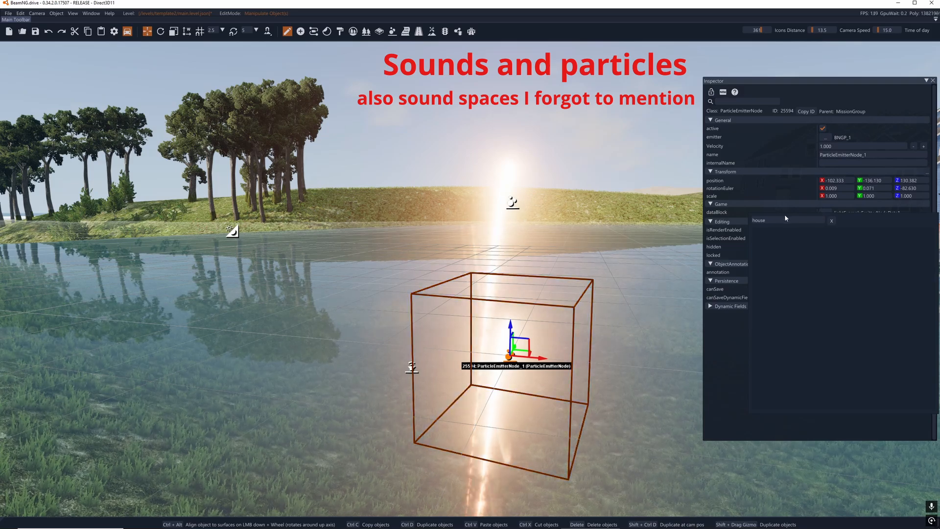
{"action": "type", "text": "steam"}
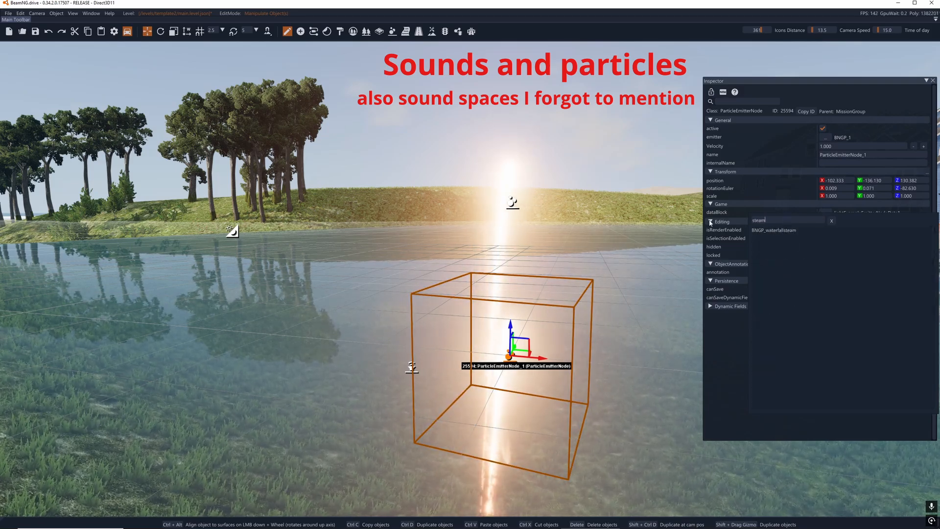
{"action": "key", "text": "BackSpace"}
{"action": "key", "text": "BackSpace"}
{"action": "key", "text": "BackSpace"}
{"action": "key", "text": "BackSpace"}
{"action": "key", "text": "BackSpace"}
{"action": "scroll", "coordinate": [802, 326], "scroll_direction": "down", "scroll_amount": 12}
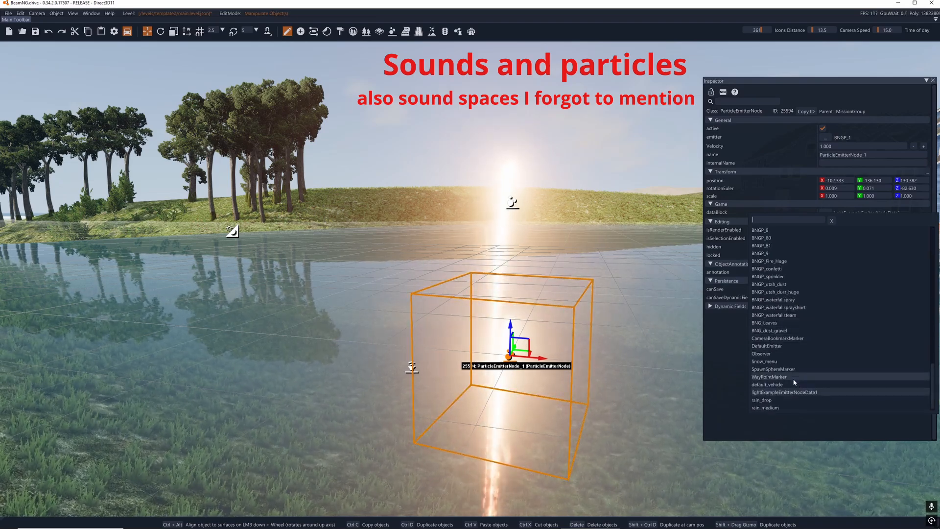
{"action": "left_click", "coordinate": [785, 317]}
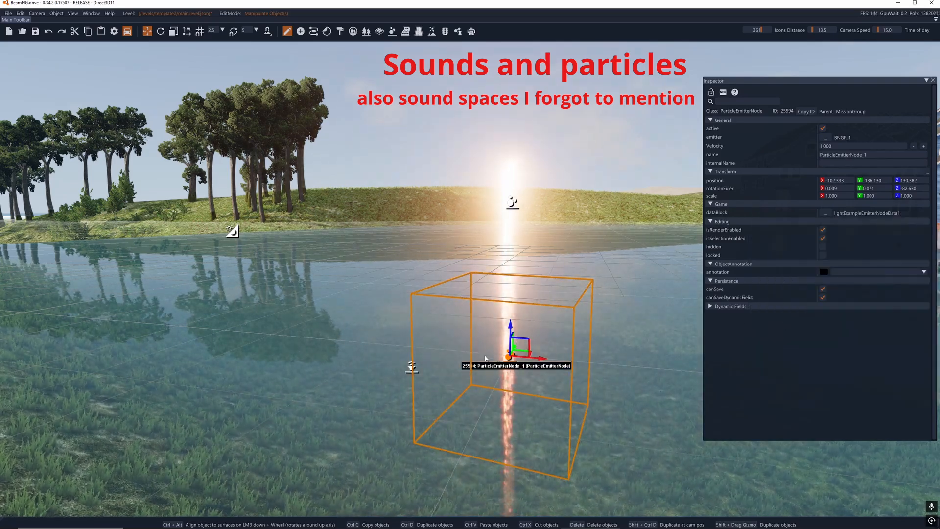
Try moving the lower particle emitter horizontally across the water and undo the move.
{"action": "key", "text": "a"}
{"action": "right_click_drag", "start_coordinate": [485, 358], "coordinate": [563, 367]}
{"action": "left_click_drag", "start_coordinate": [578, 321], "coordinate": [698, 304]}
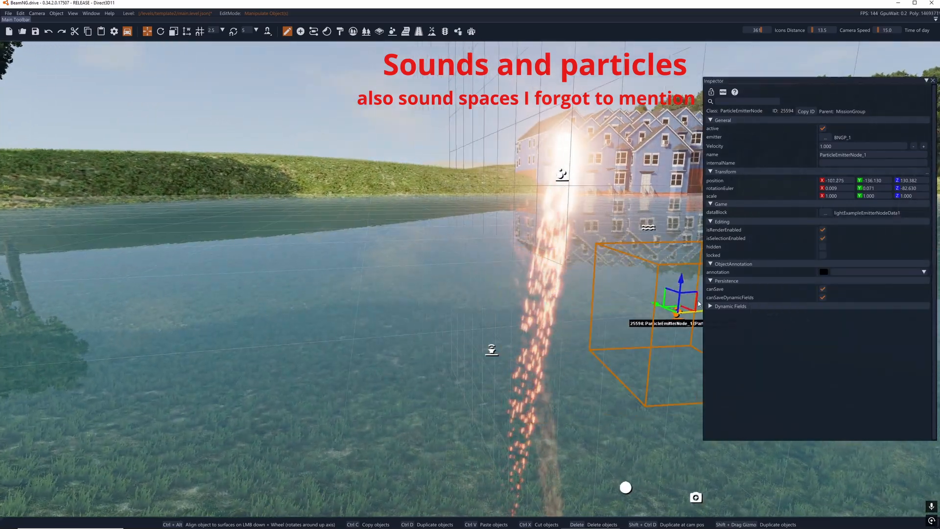
{"action": "key", "text": "d"}
{"action": "right_click_drag", "start_coordinate": [610, 361], "coordinate": [655, 361]}
{"action": "key", "text": "a"}
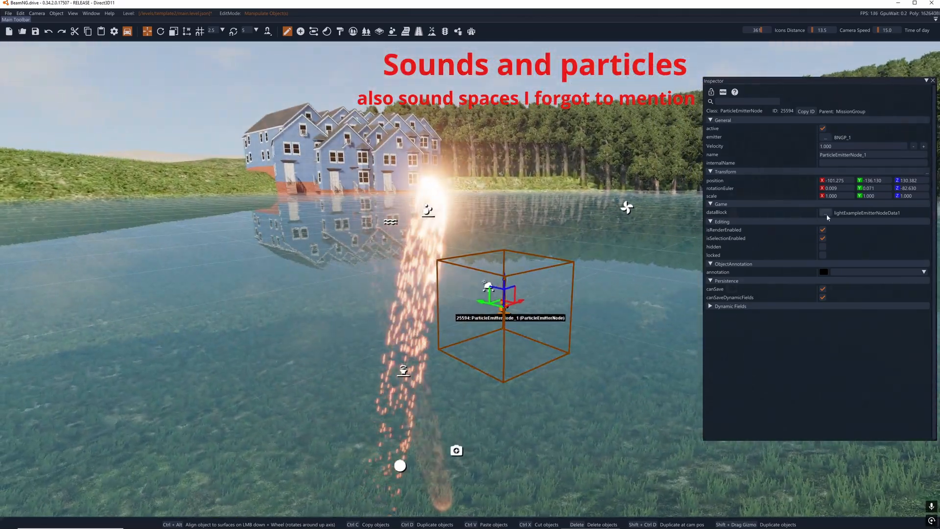
{"action": "key", "text": "ctrl+z"}
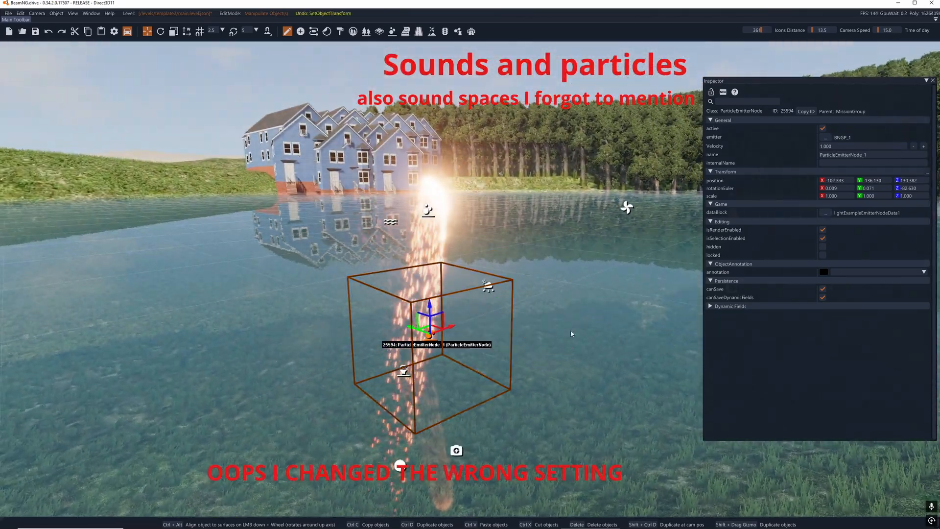
Delete the lower particle emitter and bring its remaining duplicate down to a height of about 131.1.
{"action": "key", "text": "Delete"}
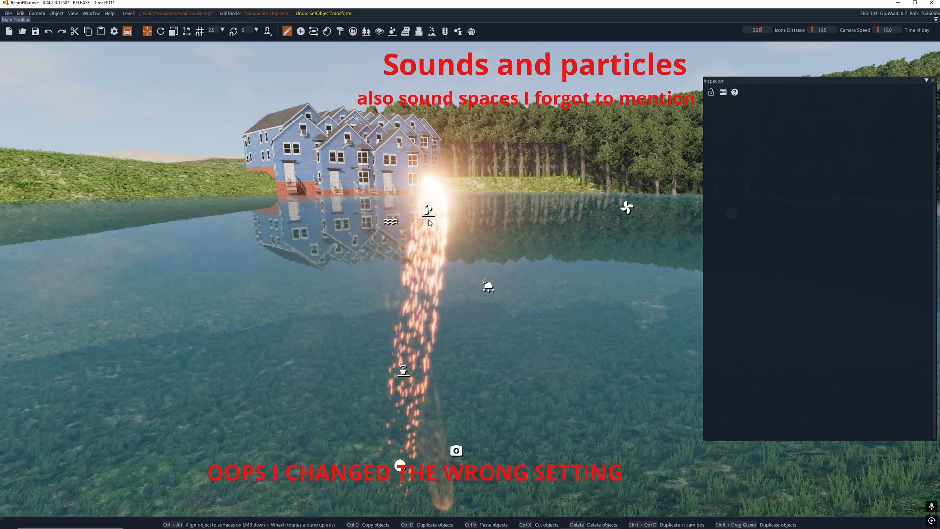
{"action": "key", "text": "d"}
{"action": "right_click_drag", "start_coordinate": [566, 223], "coordinate": [531, 224]}
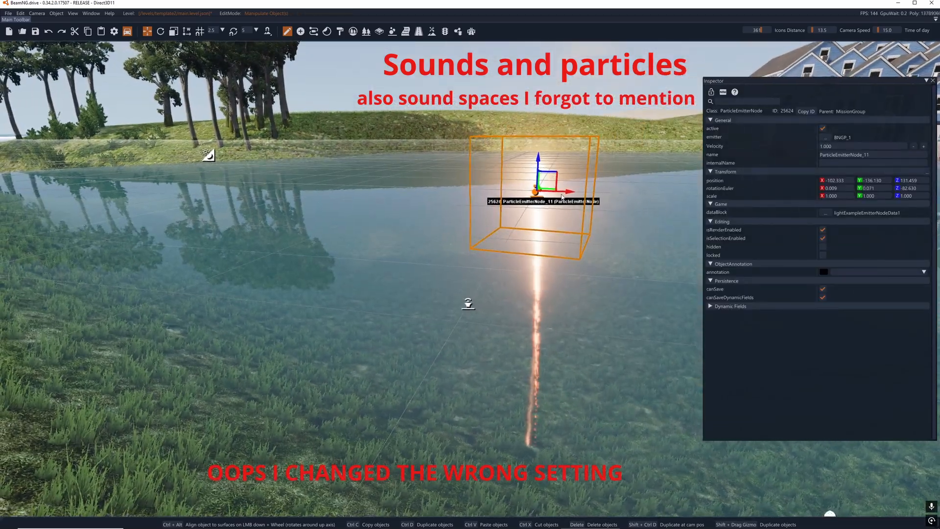
{"action": "left_click_drag", "start_coordinate": [538, 166], "coordinate": [537, 198]}
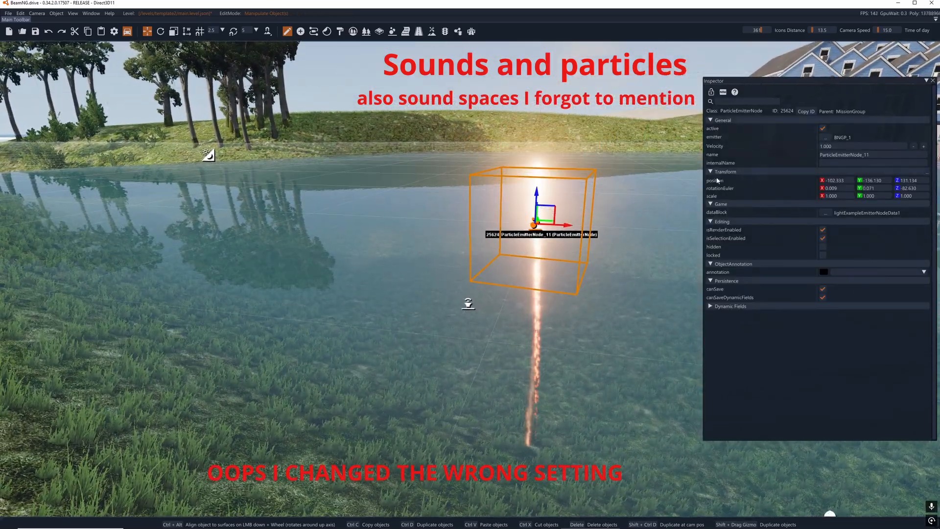
Set the remaining node's emitter to BNGP_waterfallsprayshort and place a duplicate of it directly above.
{"action": "left_click", "coordinate": [825, 138]}
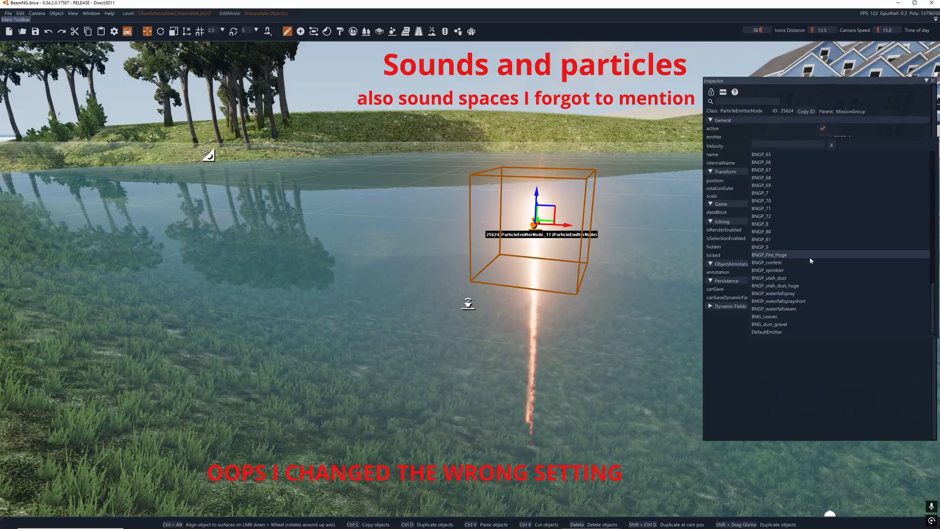
{"action": "left_click", "coordinate": [792, 300]}
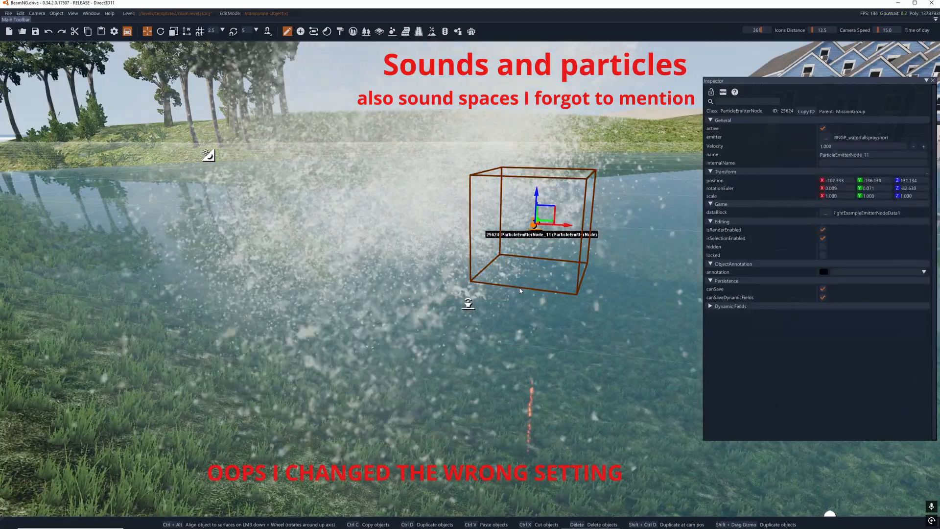
{"action": "left_click_drag", "start_coordinate": [537, 194], "coordinate": [538, 53], "text": "shift"}
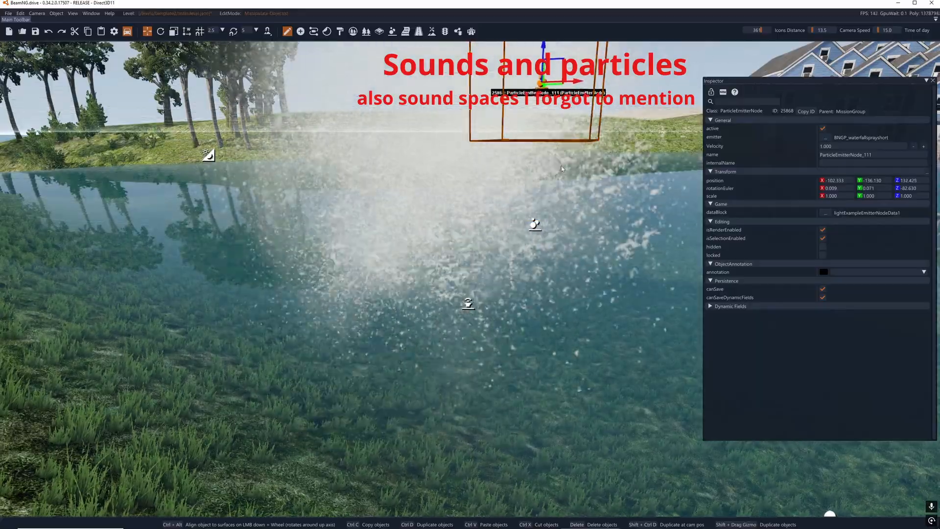
Move the duplicated spray emitter onto the grassy bank, aligned to the ground surface.
{"action": "key", "text": "s"}
{"action": "right_click_drag", "start_coordinate": [538, 53], "coordinate": [597, 44]}
{"action": "left_click_drag", "start_coordinate": [453, 164], "coordinate": [685, 171]}
{"action": "right_click_drag", "start_coordinate": [552, 267], "coordinate": [468, 266]}
{"action": "left_click", "coordinate": [410, 238], "text": "ctrl+alt"}
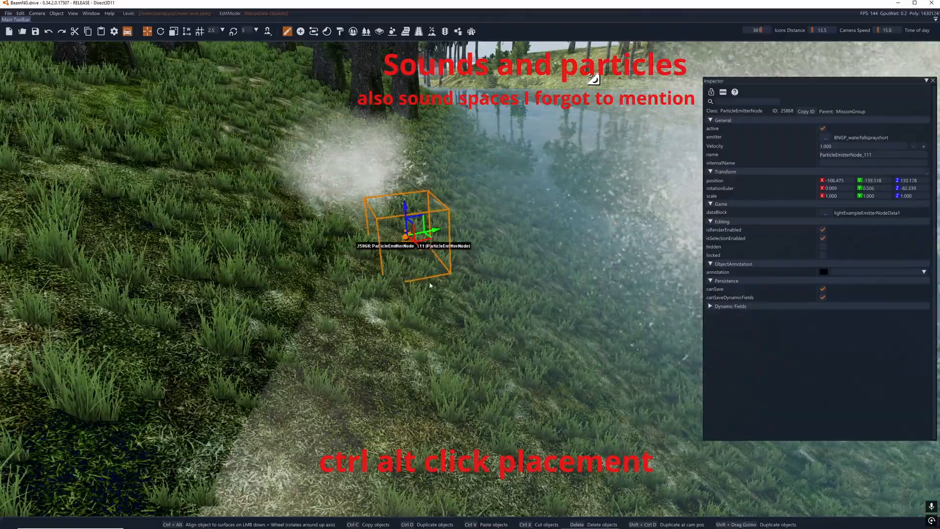
Duplicate the sound emitter just above the ground on the grassy bank beside the spray emitters.
{"action": "right_click_drag", "start_coordinate": [410, 238], "coordinate": [363, 196]}
{"action": "key", "text": "d"}
{"action": "right_click_drag", "start_coordinate": [563, 372], "coordinate": [360, 335]}
{"action": "left_click", "coordinate": [412, 335]}
{"action": "key", "text": "d"}
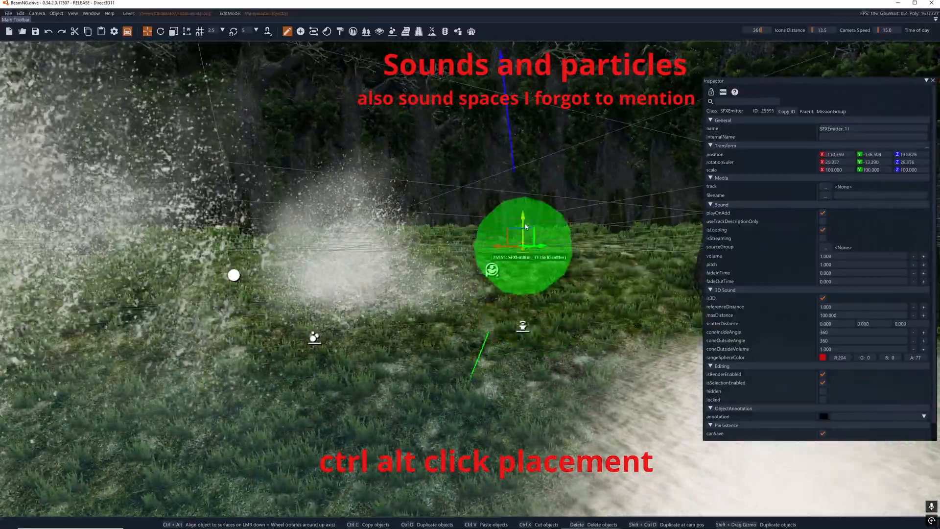
Set the duplicated upper sound emitter's track to the Italy ambient event Water QP04 378_4, searching the tracks for "water".
{"action": "right_click_drag", "start_coordinate": [525, 226], "coordinate": [425, 311]}
{"action": "key", "text": "a"}
{"action": "key", "text": "d"}
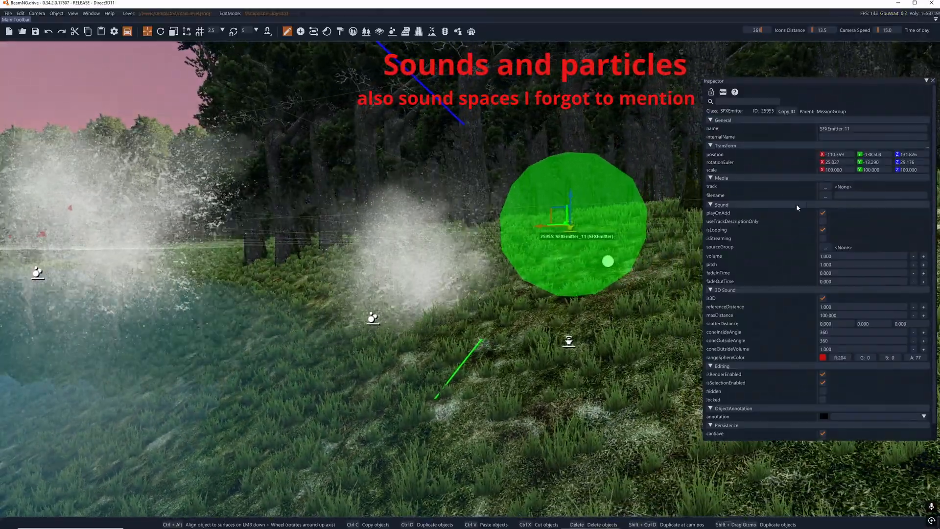
{"action": "left_click", "coordinate": [825, 187]}
{"action": "scroll", "coordinate": [832, 236], "scroll_direction": "down", "scroll_amount": 10}
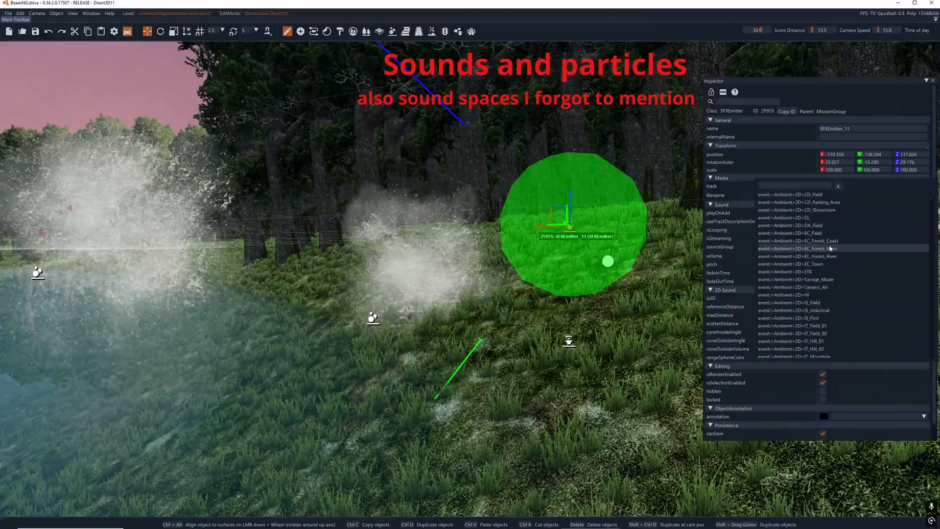
{"action": "scroll", "coordinate": [827, 256], "scroll_direction": "down", "scroll_amount": 10}
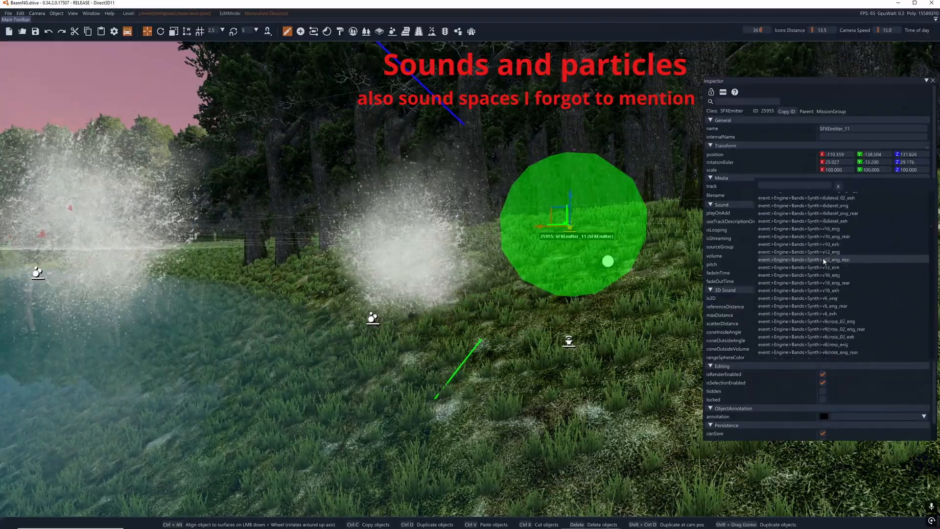
{"action": "left_click", "coordinate": [792, 185]}
{"action": "type", "text": "water"}
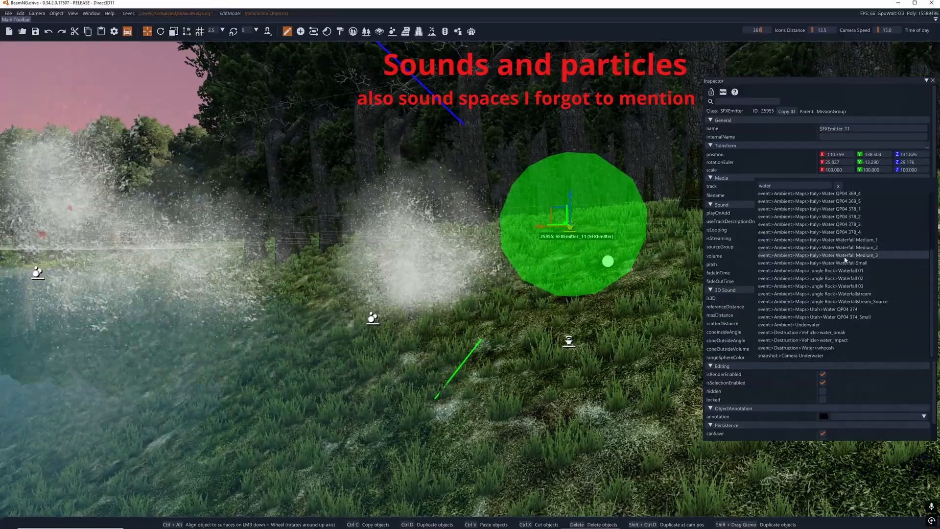
{"action": "left_click", "coordinate": [840, 231]}
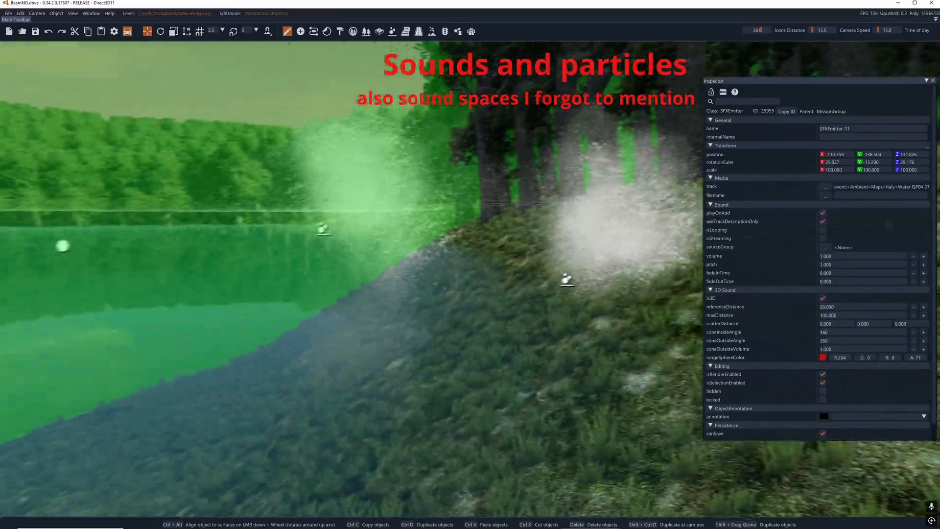
Set the track of the lower sound emitter on the grassy bank to the Italy ambient event Water QP04 369_5.
{"action": "right_click_drag", "start_coordinate": [582, 240], "coordinate": [591, 256]}
{"action": "key", "text": "w"}
{"action": "left_click", "coordinate": [591, 256]}
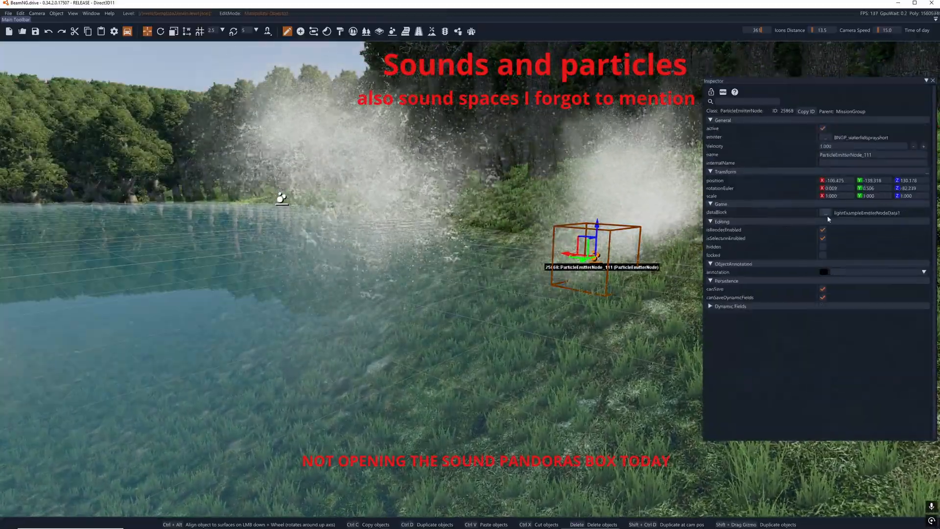
{"action": "right_click_drag", "start_coordinate": [555, 245], "coordinate": [574, 244]}
{"action": "left_click", "coordinate": [575, 170]}
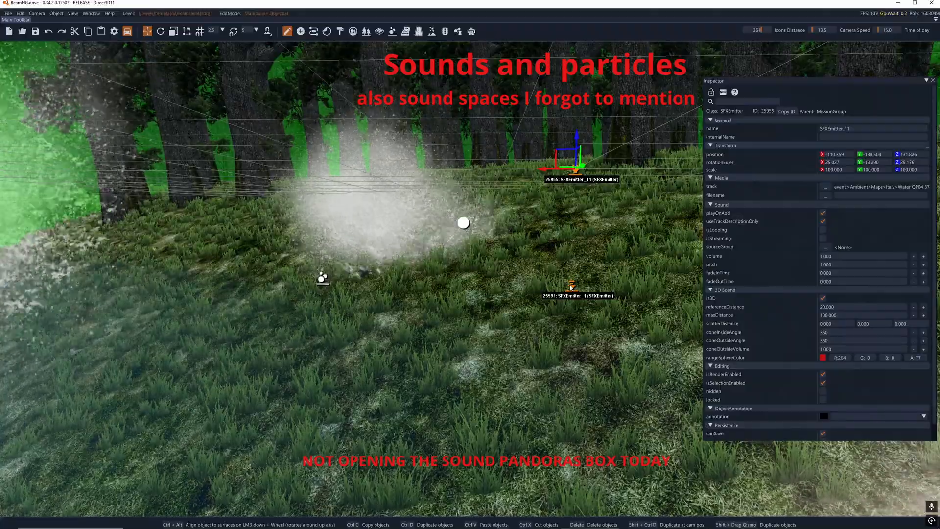
{"action": "left_click", "coordinate": [571, 286]}
{"action": "left_click", "coordinate": [825, 186]}
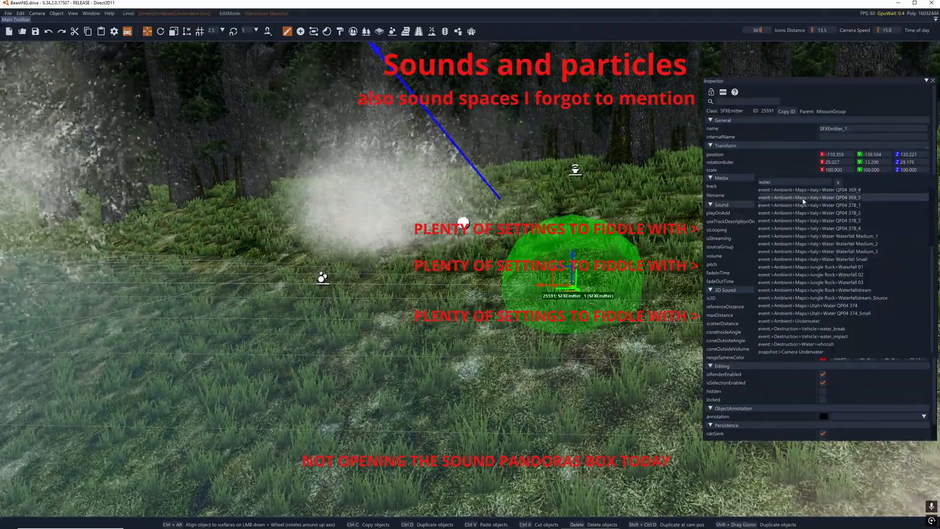
{"action": "left_click", "coordinate": [803, 198]}
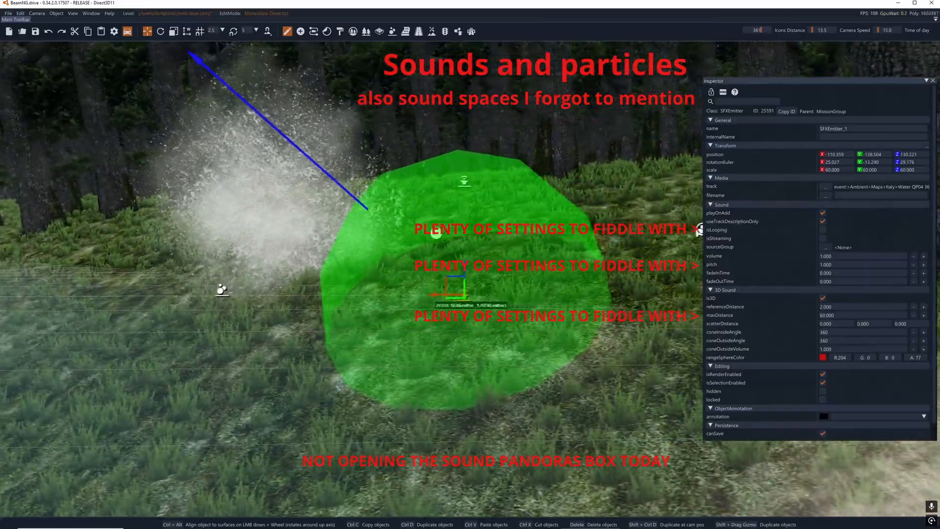
Switch to river editing and select the existing river over the lake to view its properties.
{"action": "right_click_drag", "start_coordinate": [470, 279], "coordinate": [323, 257]}
{"action": "key", "text": "s"}
{"action": "key", "text": "s"}
{"action": "right_click_drag", "start_coordinate": [529, 208], "coordinate": [303, 215]}
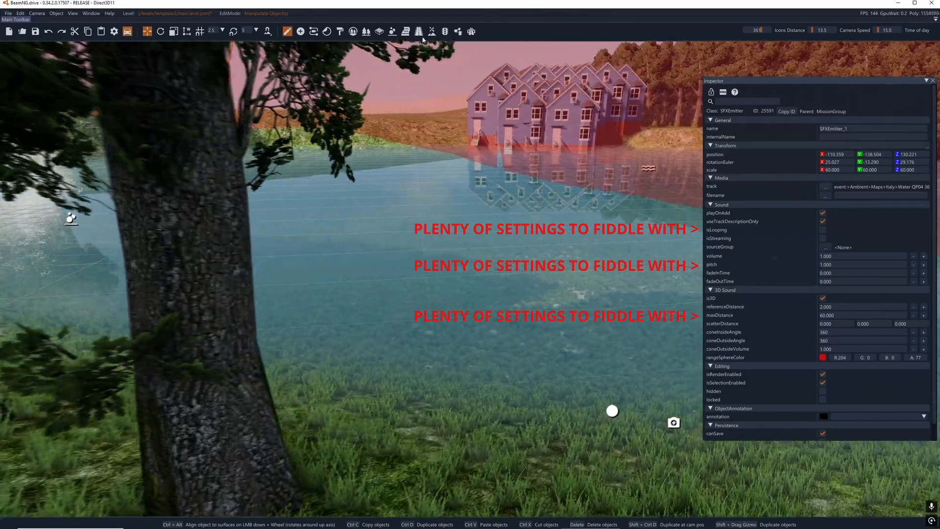
{"action": "left_click", "coordinate": [419, 31]}
{"action": "right_click_drag", "start_coordinate": [421, 206], "coordinate": [293, 171]}
{"action": "key", "text": "w"}
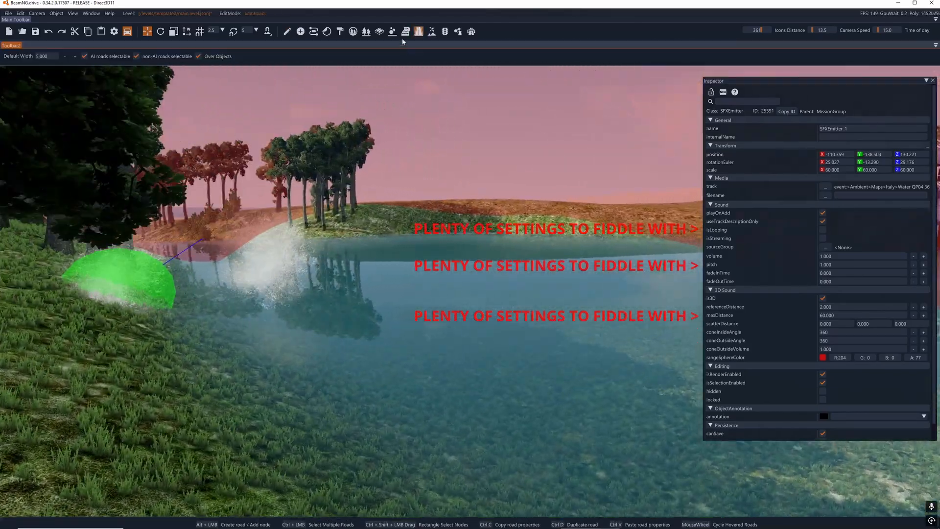
{"action": "left_click", "coordinate": [406, 32]}
{"action": "left_click", "coordinate": [466, 302]}
{"action": "right_click_drag", "start_coordinate": [467, 303], "coordinate": [543, 313]}
{"action": "key", "text": "s"}
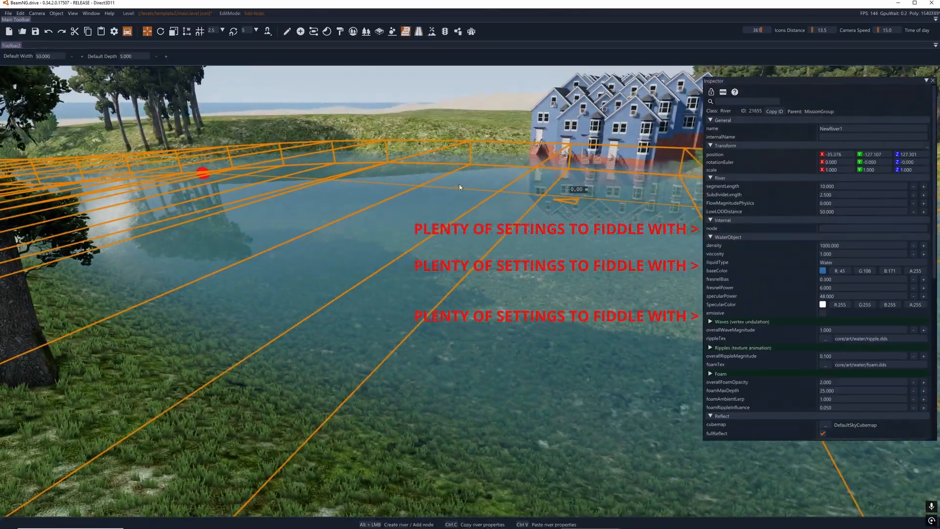
{"action": "left_click", "coordinate": [438, 121]}
{"action": "right_click_drag", "start_coordinate": [439, 121], "coordinate": [538, 147]}
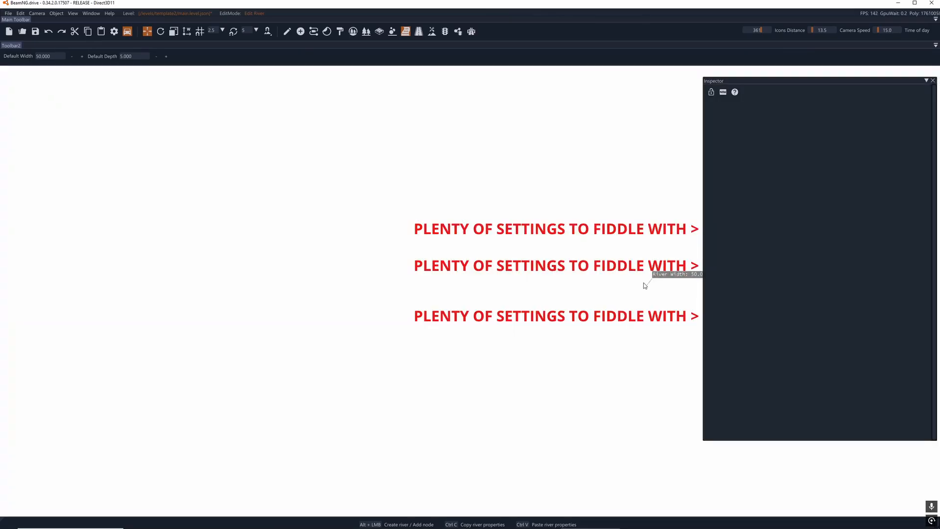
Create a two-node river across the lake with a width of 50 and a depth of 5.
{"action": "left_click", "coordinate": [570, 272], "text": "alt"}
{"action": "left_click", "coordinate": [254, 227], "text": "alt"}
{"action": "right_click_drag", "start_coordinate": [255, 227], "coordinate": [205, 235]}
{"action": "key", "text": "a"}
{"action": "key", "text": "s"}
{"action": "key", "text": "d"}
Select the newly drawn overlapping river and examine its end nodes' width, depth and height properties.
{"action": "left_click", "coordinate": [190, 307]}
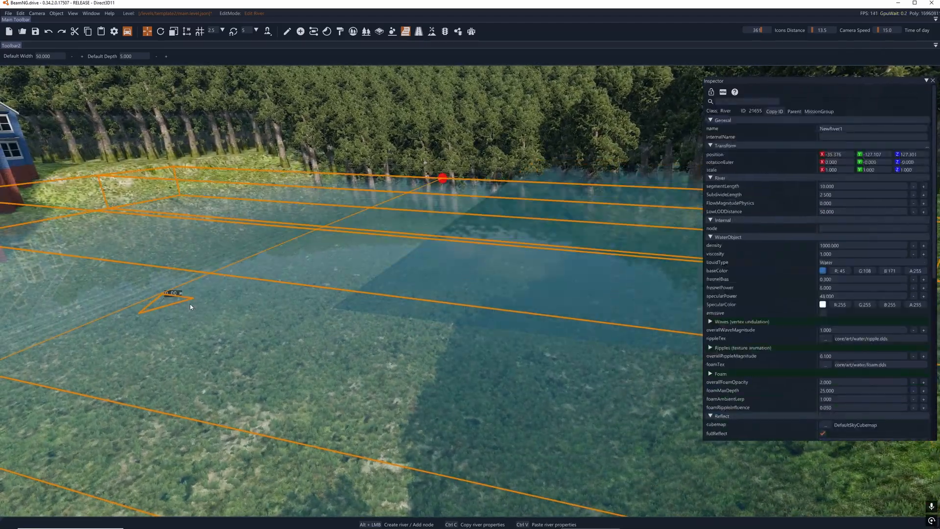
{"action": "left_click", "coordinate": [528, 263]}
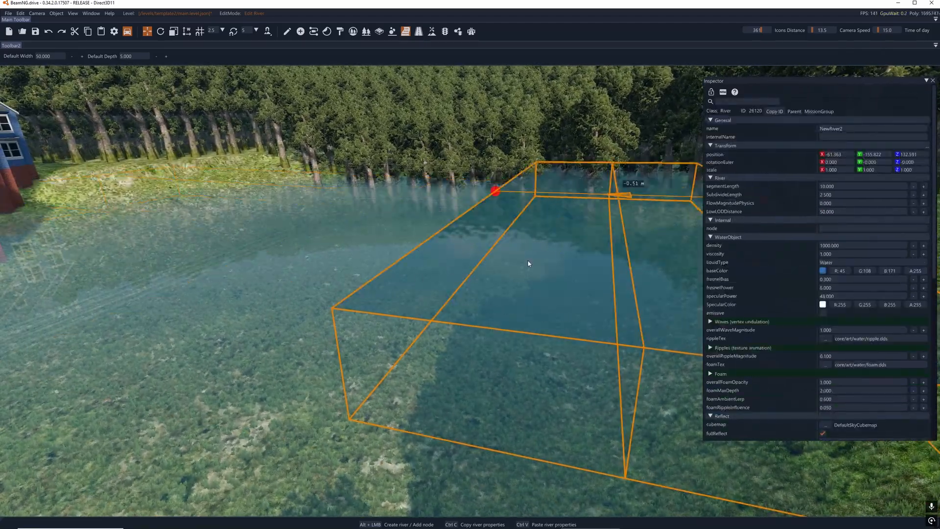
{"action": "right_click_drag", "start_coordinate": [466, 272], "coordinate": [405, 258]}
{"action": "key", "text": "w"}
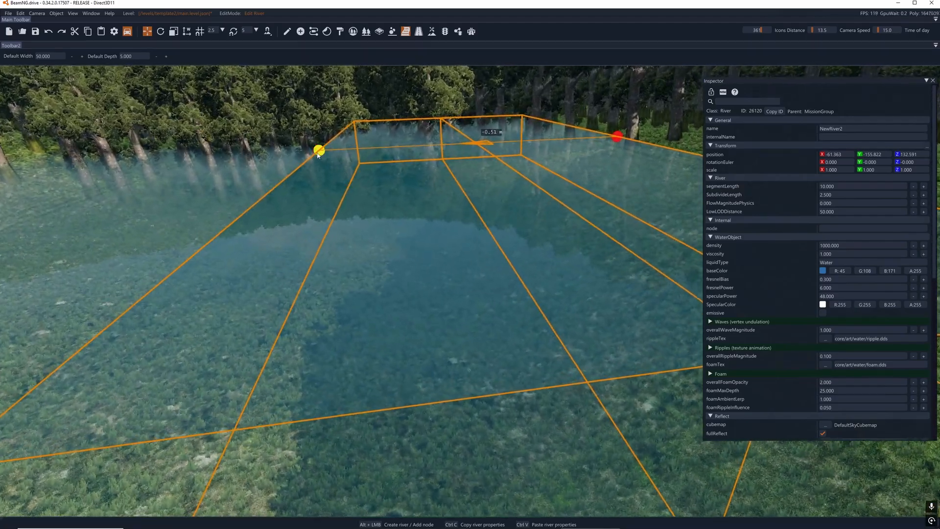
{"action": "left_click", "coordinate": [319, 150]}
{"action": "left_click", "coordinate": [609, 140]}
{"action": "left_click", "coordinate": [319, 150]}
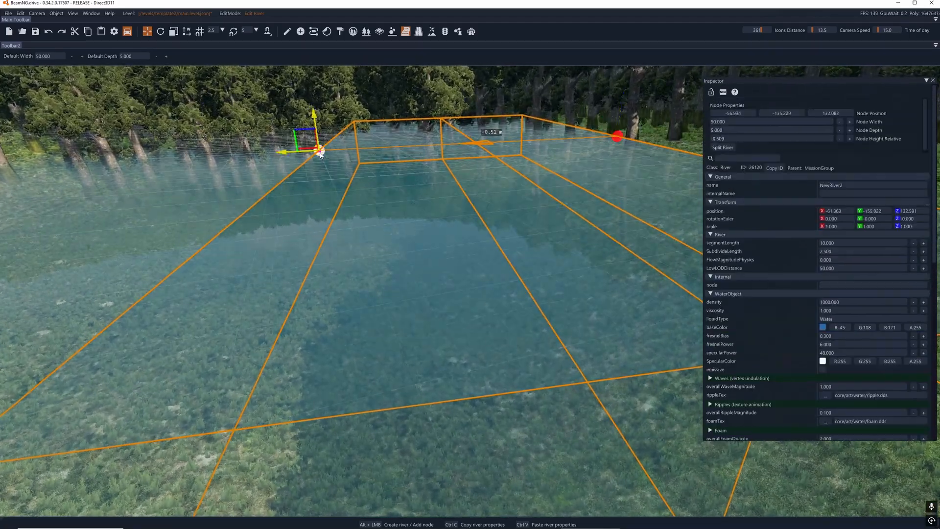
{"action": "left_click", "coordinate": [344, 202]}
{"action": "right_click_drag", "start_coordinate": [345, 202], "coordinate": [724, 210]}
{"action": "key", "text": "w"}
{"action": "key", "text": "w"}
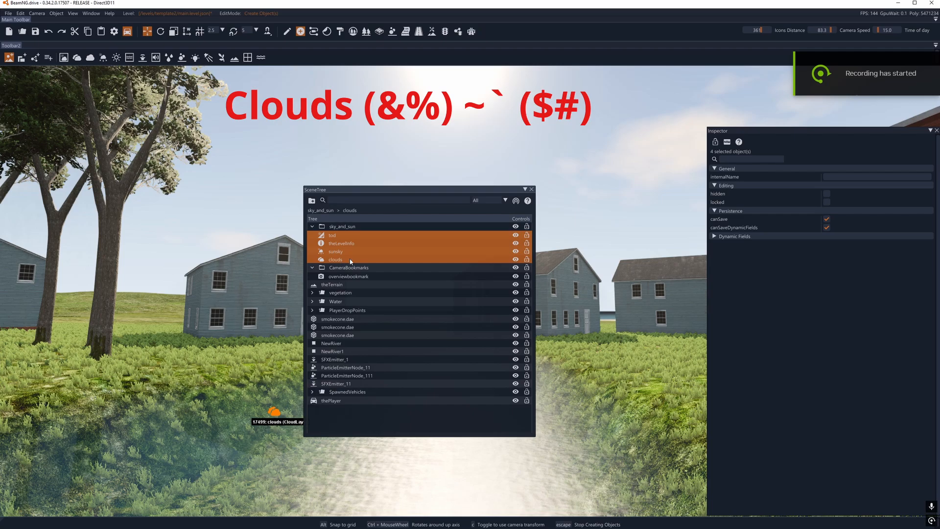
Try a nightScale of 2.1 on the tod object in sky_and_sun and undo the change.
{"action": "left_click", "coordinate": [336, 239]}
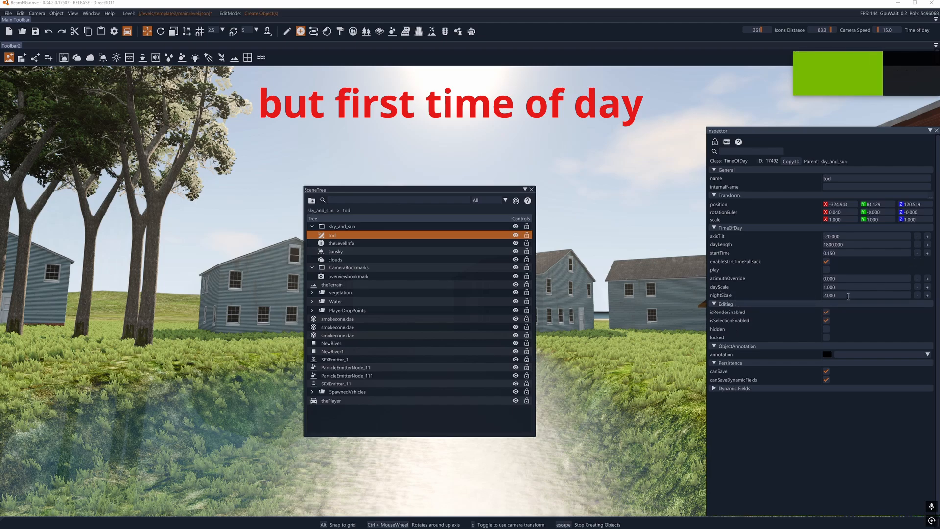
{"action": "left_click", "coordinate": [848, 296]}
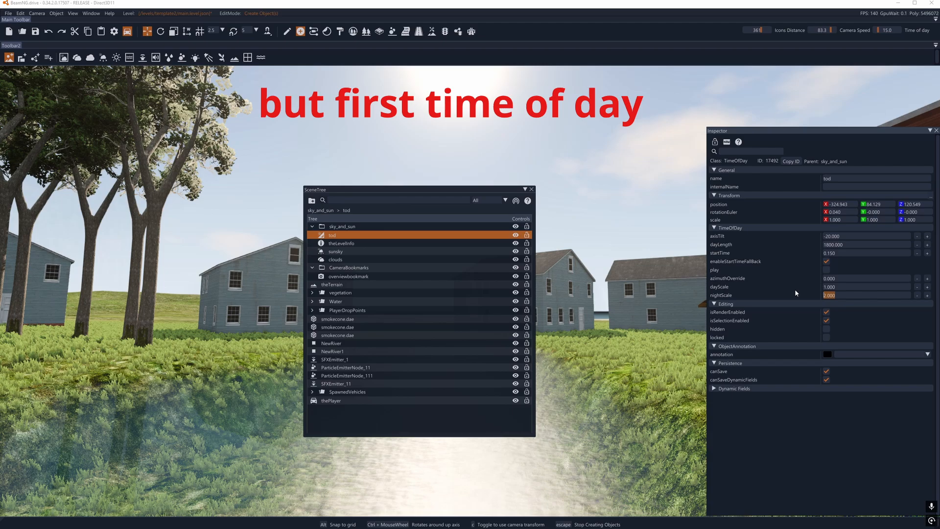
{"action": "type", "text": "2.1"}
{"action": "key", "text": "Return"}
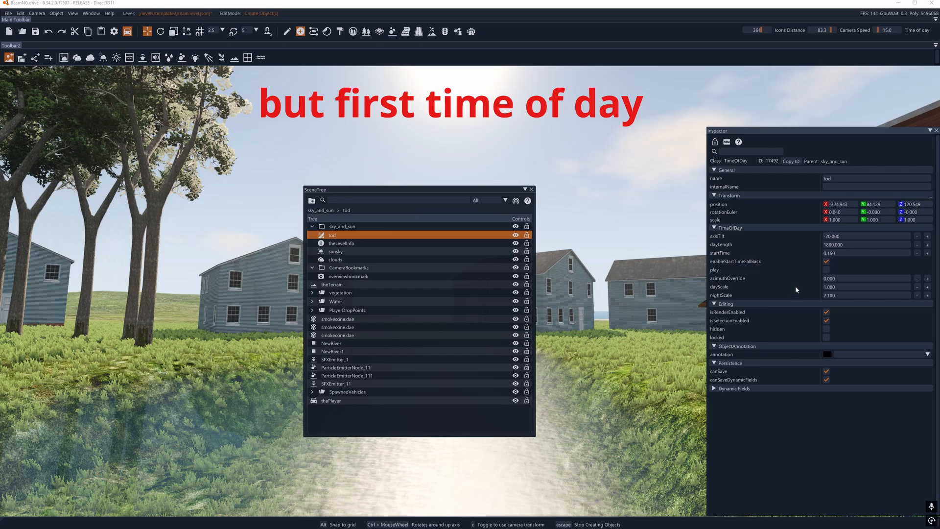
{"action": "key", "text": "ctrl+z"}
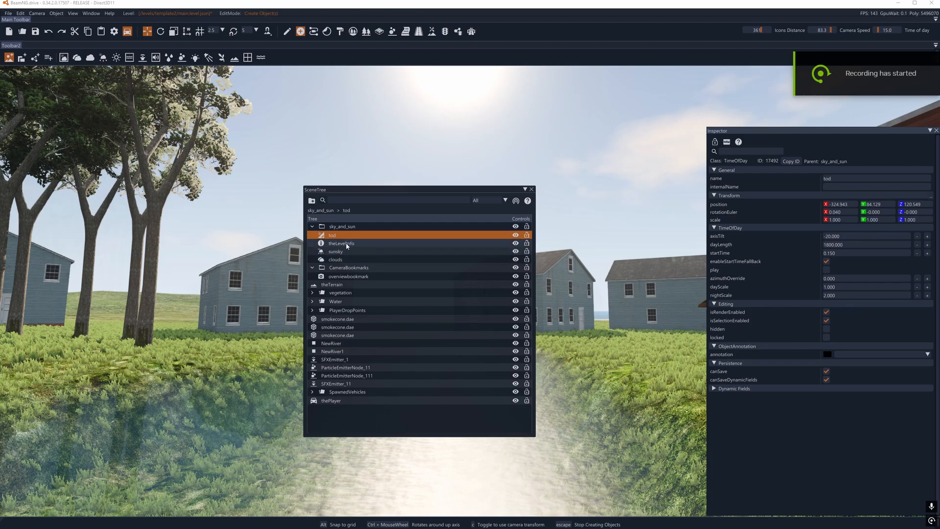
Select theLevelInfo in the scene tree and examine its visibleDistance setting against the distant scenery around the houses.
{"action": "left_click", "coordinate": [346, 245]}
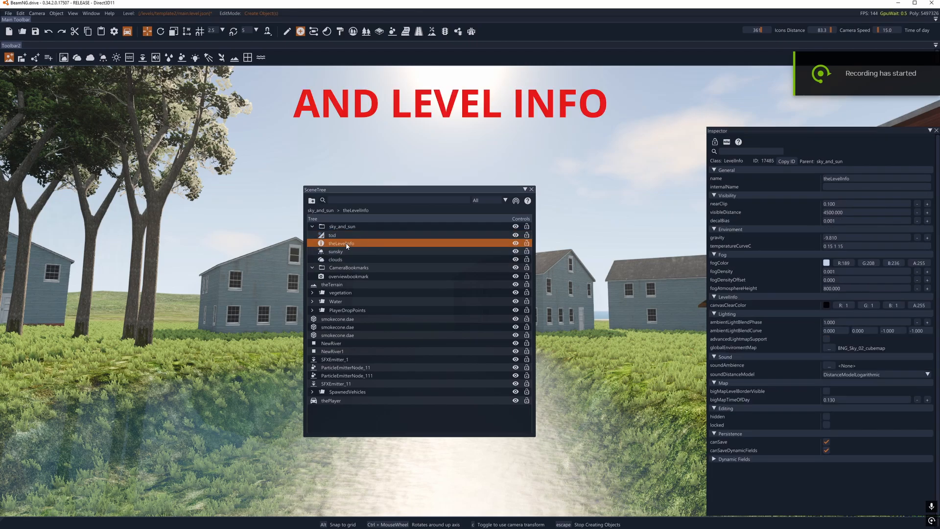
{"action": "left_click", "coordinate": [846, 211]}
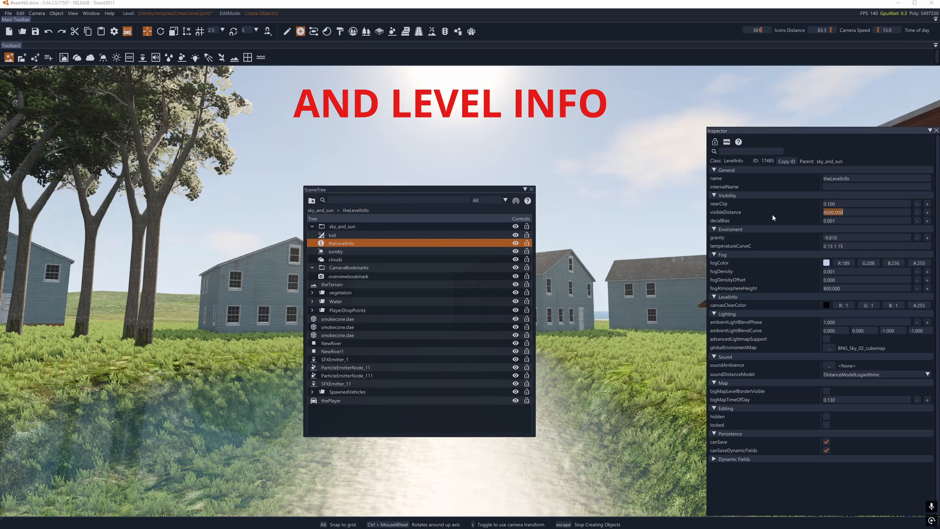
{"action": "right_click_drag", "start_coordinate": [606, 223], "coordinate": [597, 176]}
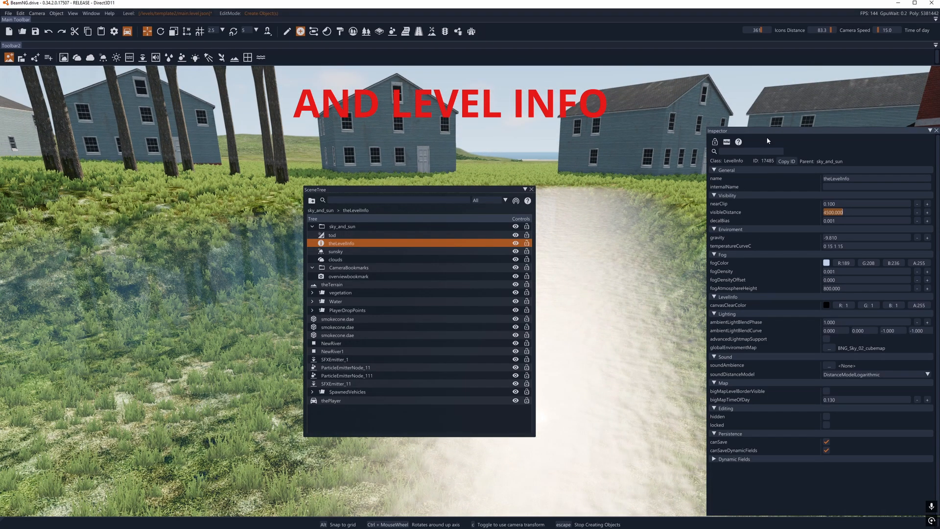
{"action": "left_click_drag", "start_coordinate": [767, 141], "coordinate": [765, 139]}
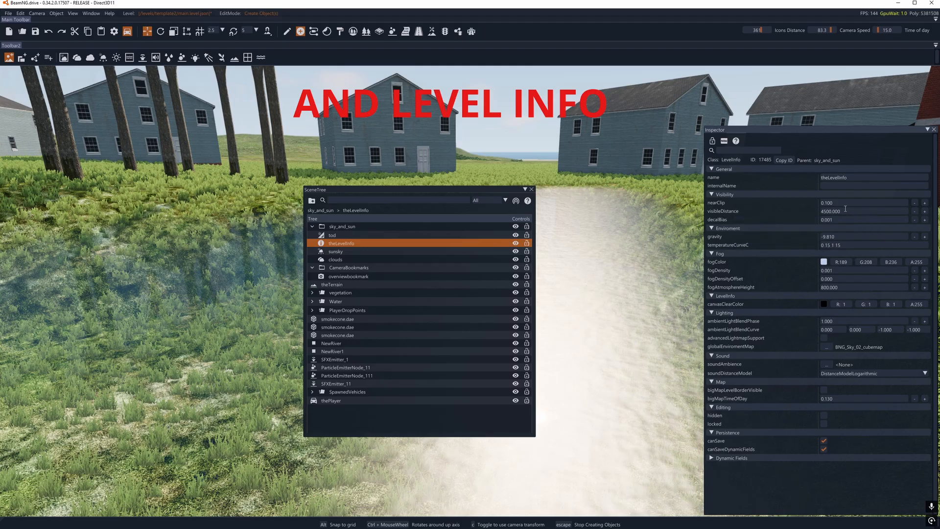
{"action": "key", "text": "s"}
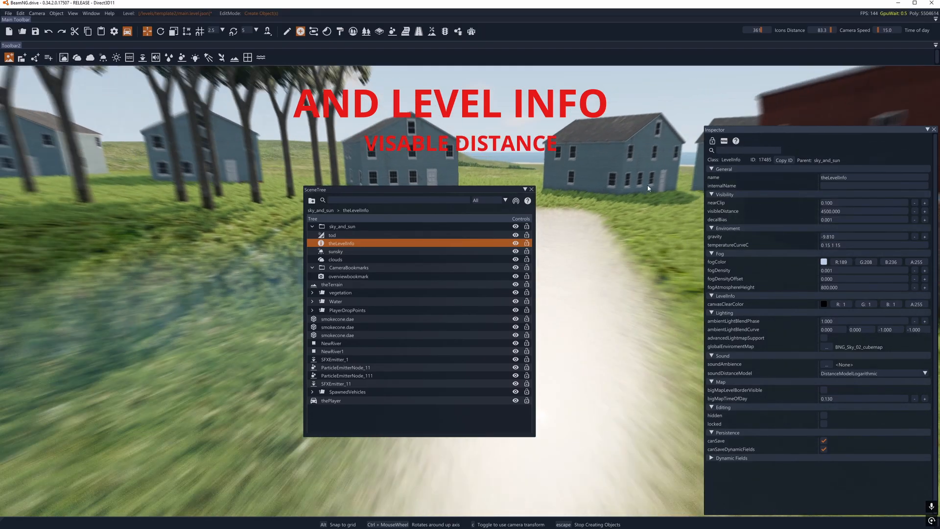
{"action": "mouse_move", "coordinate": [647, 186]}
{"action": "right_mouse_down"}
{"action": "mouse_move", "coordinate": [647, 153]}
{"action": "mouse_move", "coordinate": [642, 183]}
{"action": "right_mouse_up"}
{"action": "key", "text": "w"}
{"action": "key", "text": "s"}
{"action": "key", "text": "w"}
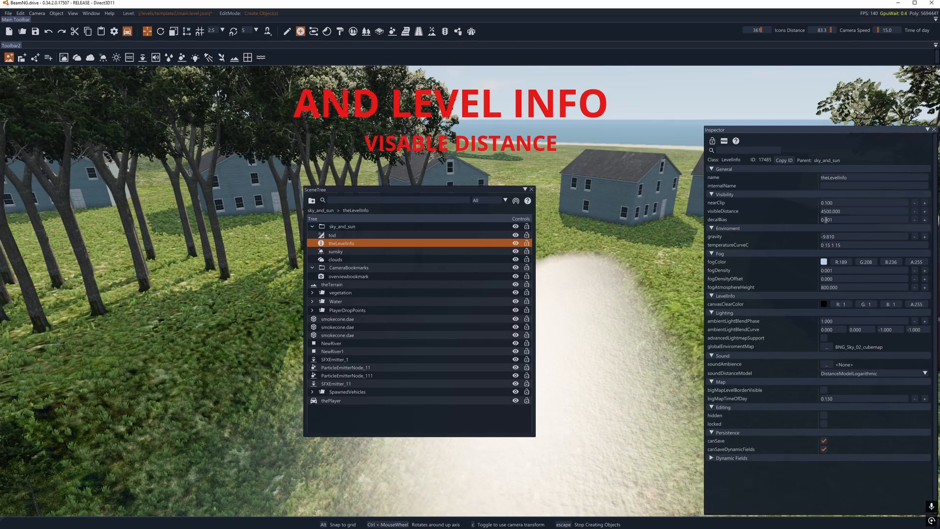
{"action": "left_click", "coordinate": [853, 210]}
{"action": "right_click_drag", "start_coordinate": [672, 217], "coordinate": [679, 199]}
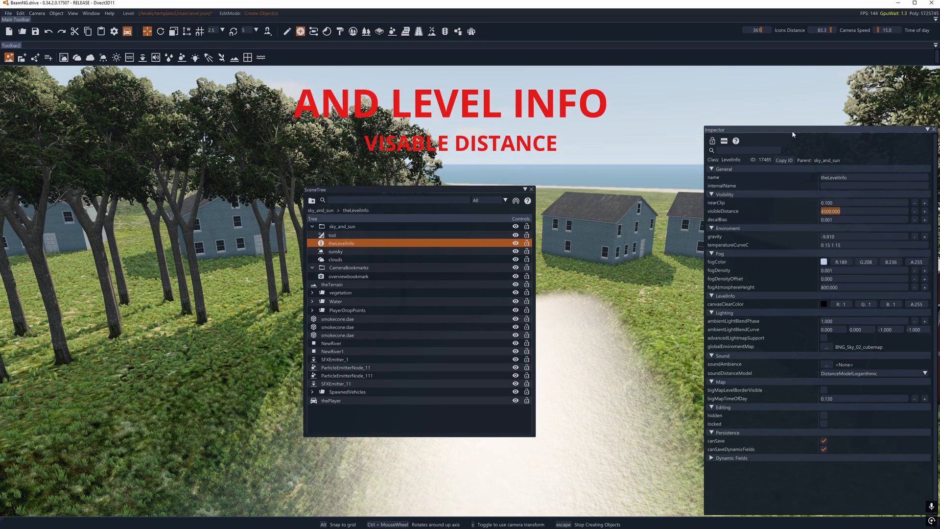
{"action": "key", "text": "s"}
{"action": "right_click_drag", "start_coordinate": [691, 224], "coordinate": [656, 246]}
{"action": "key", "text": "w"}
Open the gravity and fogDensity values of theLevelInfo for editing.
{"action": "left_click", "coordinate": [846, 238]}
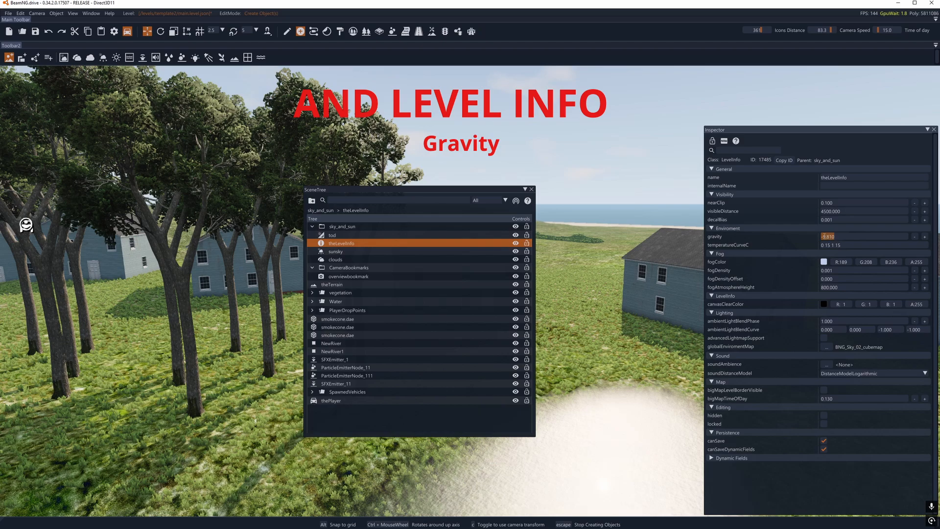
{"action": "left_click", "coordinate": [838, 235]}
{"action": "left_click_drag", "start_coordinate": [841, 236], "coordinate": [819, 236]}
{"action": "left_click", "coordinate": [840, 236]}
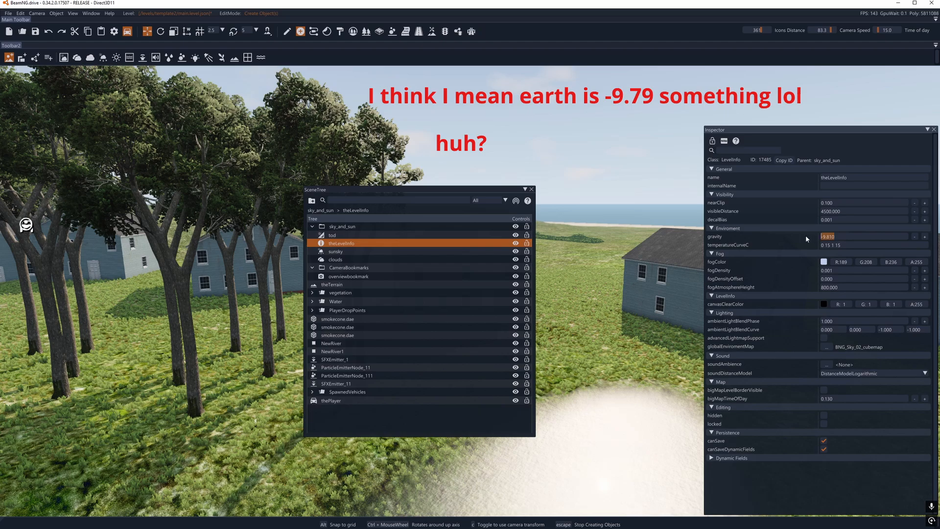
{"action": "left_click", "coordinate": [844, 236]}
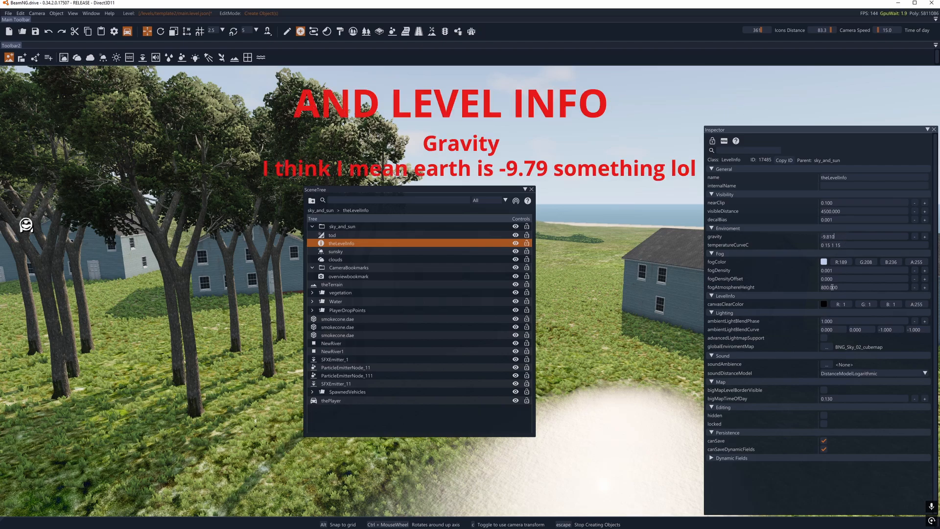
{"action": "left_click", "coordinate": [839, 272]}
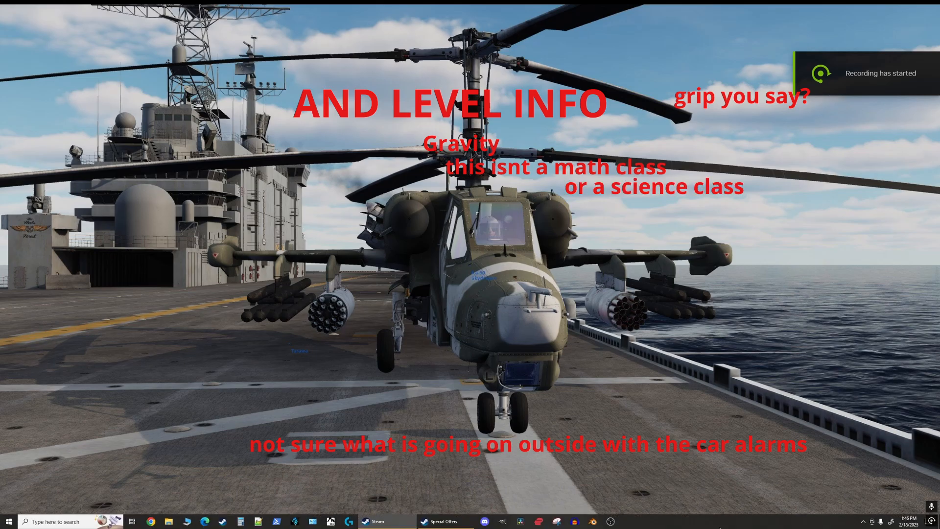
Switch back to BeamNG.drive and open the cubemap choices for theLevelInfo's globalEnviromentMap.
{"action": "left_click", "coordinate": [649, 521]}
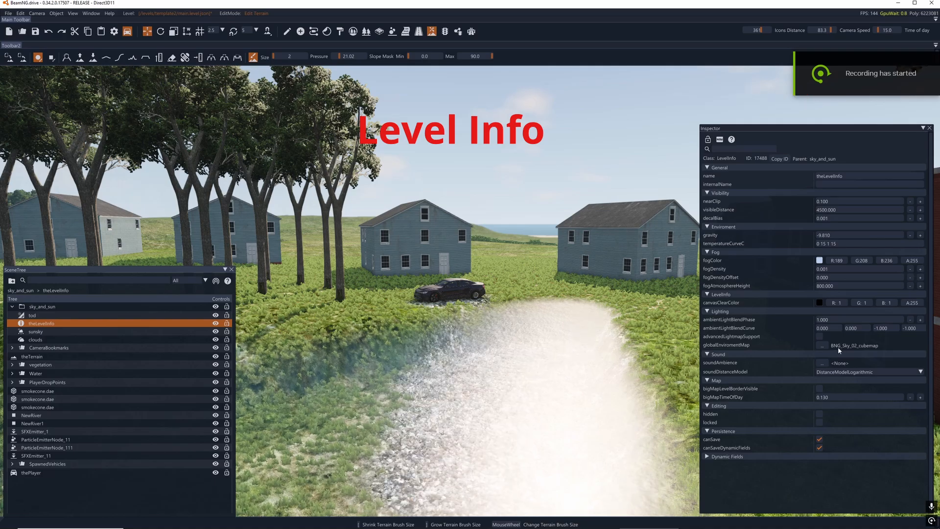
{"action": "left_click", "coordinate": [822, 345]}
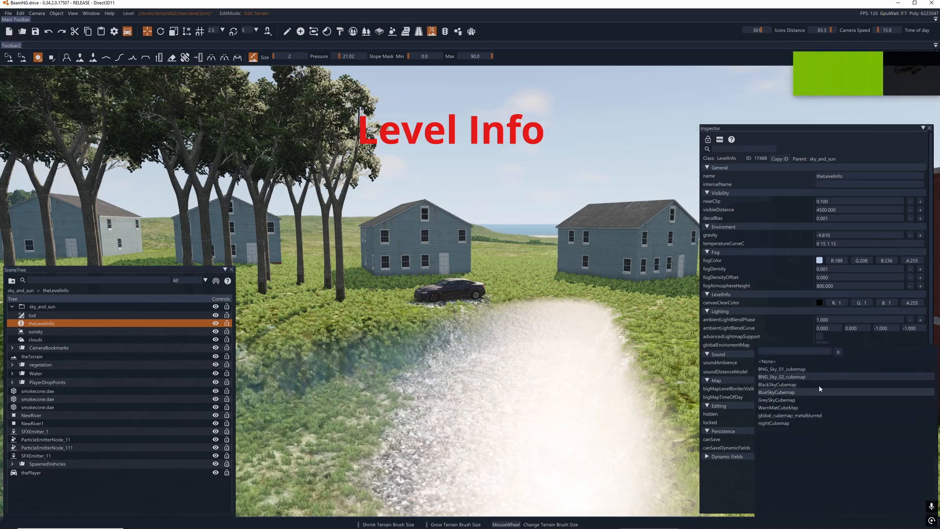
Close the environment cubemap list and examine the sunsky object's properties, down to the shadow texture size under Advanced Lighting.
{"action": "left_click", "coordinate": [865, 337]}
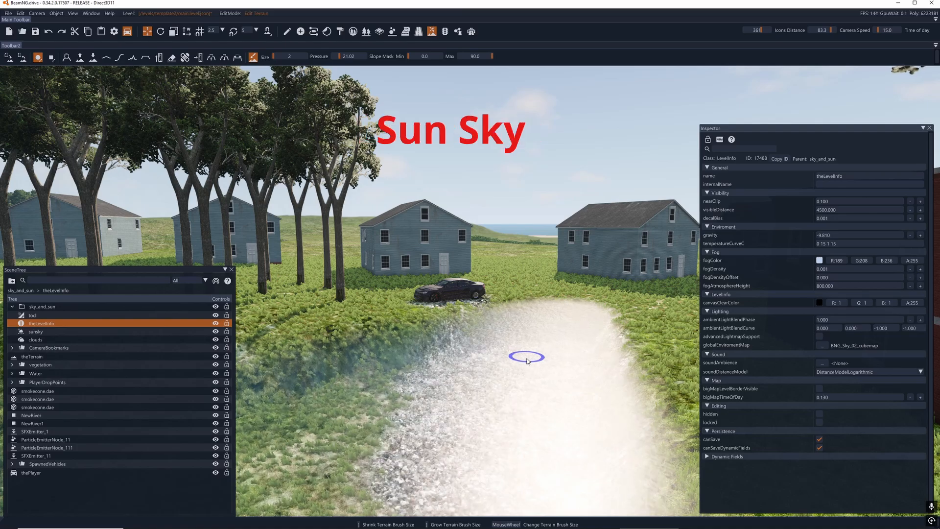
{"action": "left_click", "coordinate": [100, 332]}
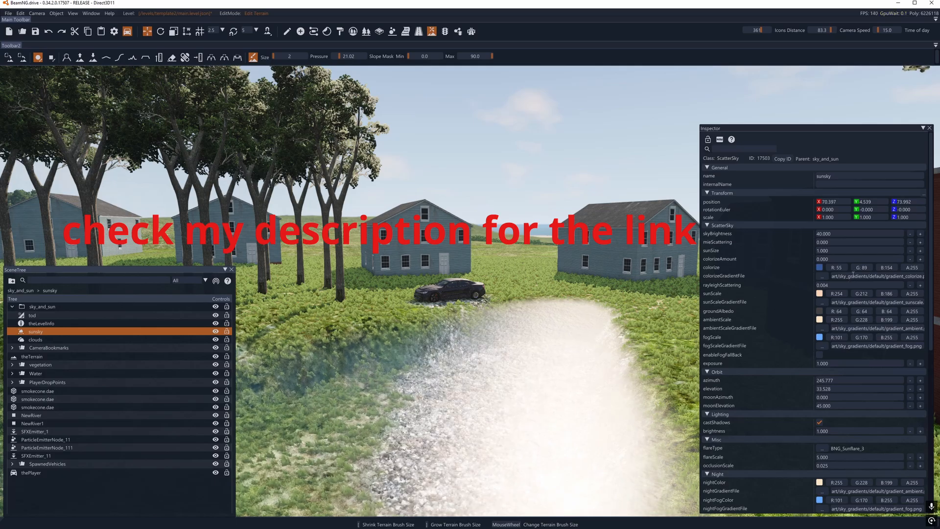
{"action": "mouse_move", "coordinate": [819, 269]}
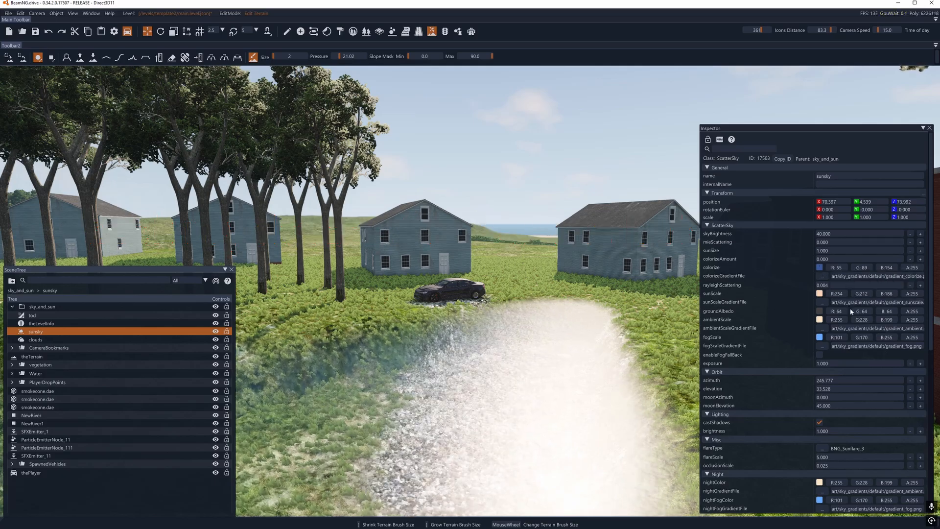
{"action": "scroll", "coordinate": [847, 334], "scroll_direction": "down", "scroll_amount": 2}
{"action": "scroll", "coordinate": [848, 335], "scroll_direction": "up", "scroll_amount": 2}
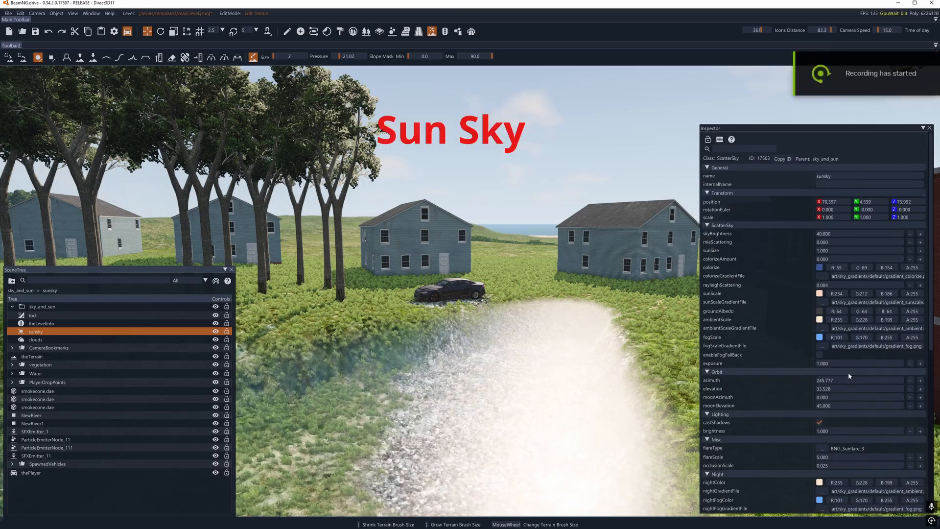
{"action": "scroll", "coordinate": [847, 376], "scroll_direction": "down", "scroll_amount": 2}
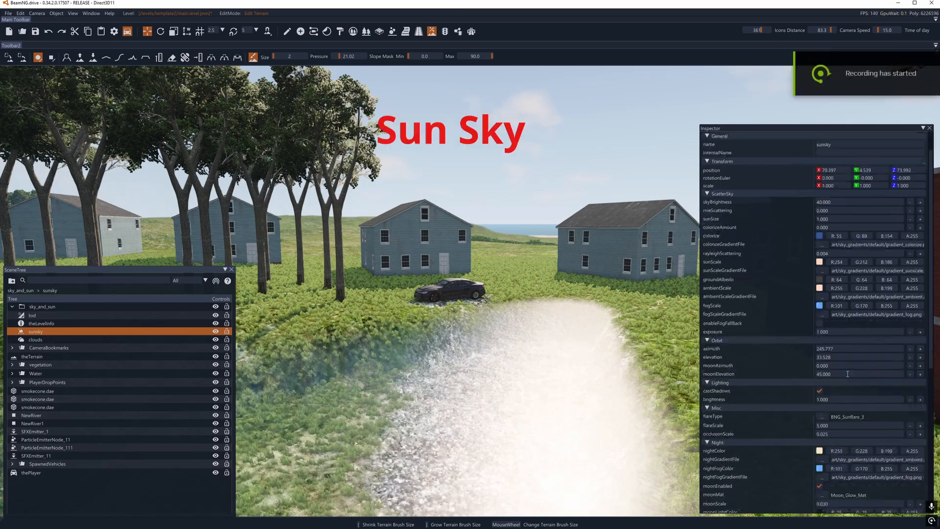
{"action": "scroll", "coordinate": [847, 375], "scroll_direction": "down", "scroll_amount": 2}
{"action": "scroll", "coordinate": [870, 387], "scroll_direction": "down", "scroll_amount": 2}
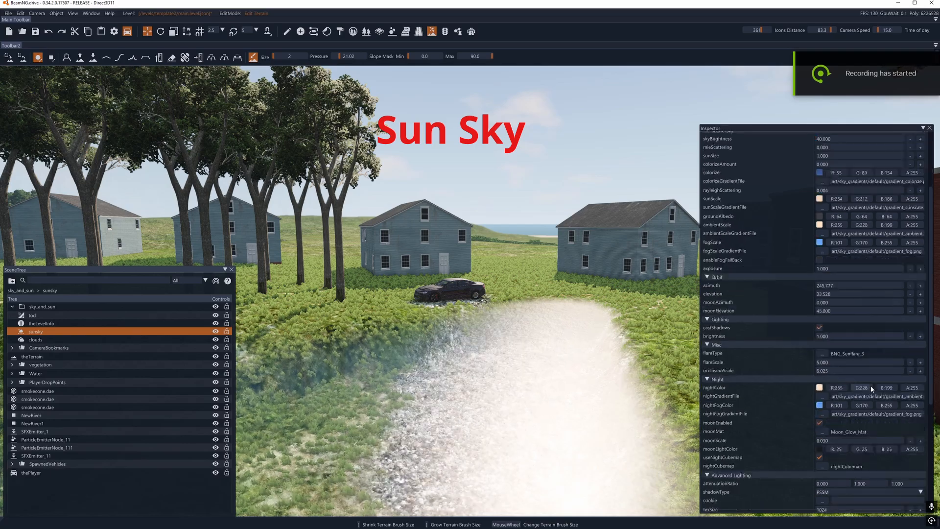
{"action": "scroll", "coordinate": [865, 413], "scroll_direction": "down", "scroll_amount": 4}
{"action": "scroll", "coordinate": [864, 414], "scroll_direction": "down", "scroll_amount": 6}
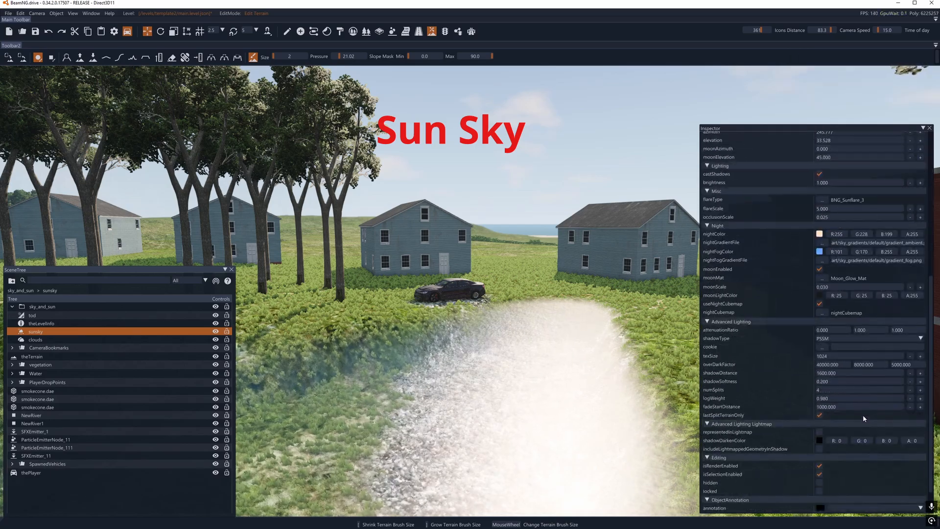
{"action": "scroll", "coordinate": [853, 413], "scroll_direction": "down", "scroll_amount": 2}
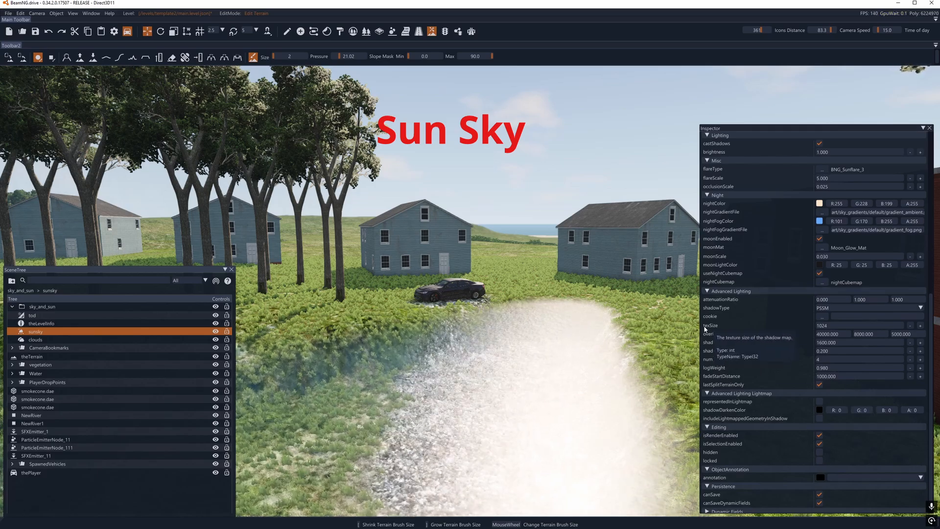
{"action": "mouse_move", "coordinate": [707, 329]}
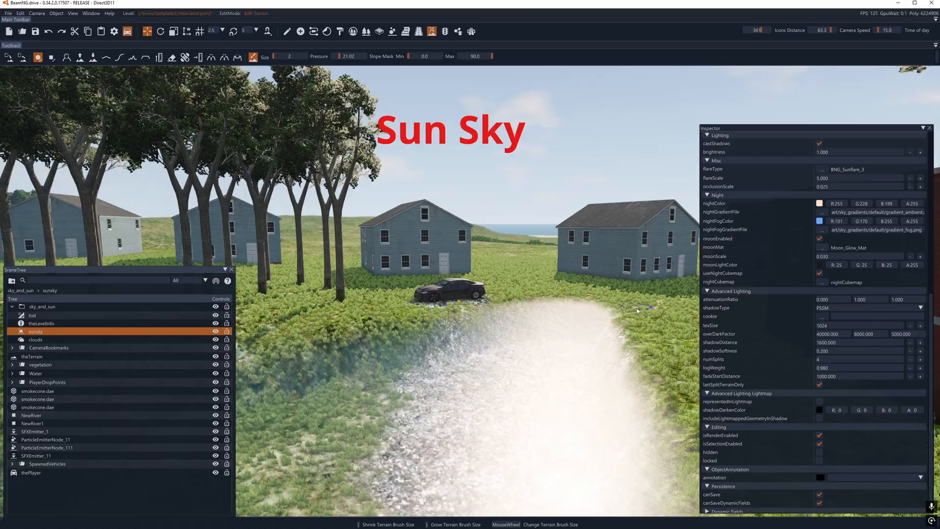
Move the camera to the bushes near the houses and inspect the shadows they cast on the sandy ground.
{"action": "key", "text": "w"}
{"action": "right_click_drag", "start_coordinate": [548, 311], "coordinate": [404, 386]}
{"action": "scroll", "coordinate": [496, 362], "scroll_direction": "down", "scroll_amount": 5}
{"action": "key", "text": "w"}
{"action": "key", "text": "d"}
{"action": "key", "text": "a"}
{"action": "key", "text": "d"}
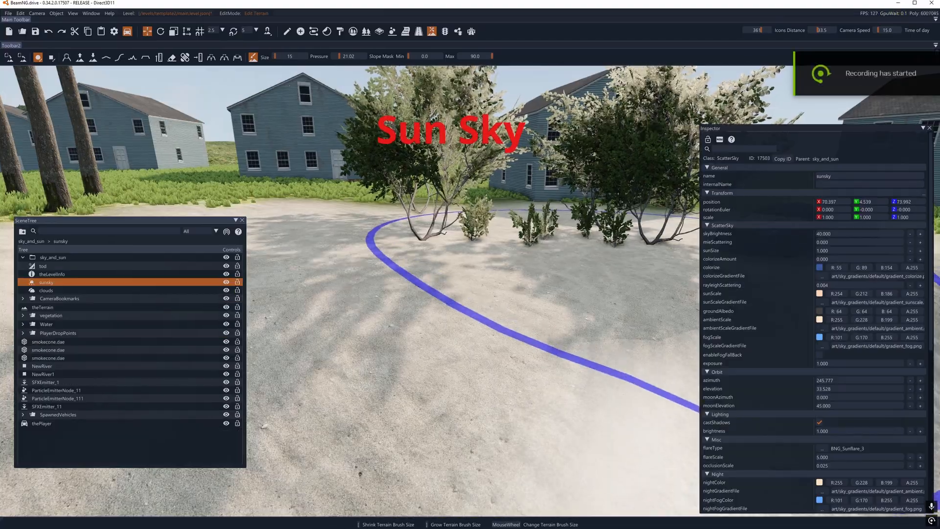
{"action": "key", "text": "a"}
{"action": "key", "text": "w"}
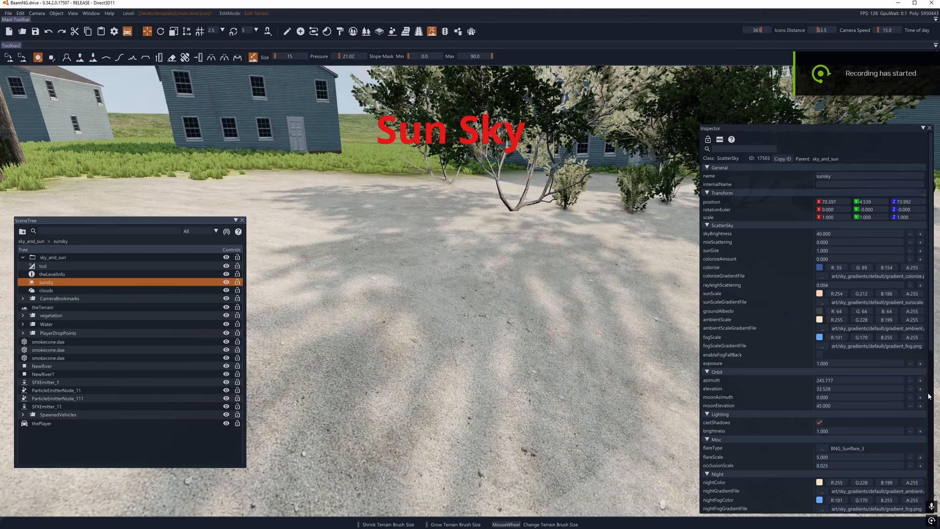
{"action": "key", "text": "w"}
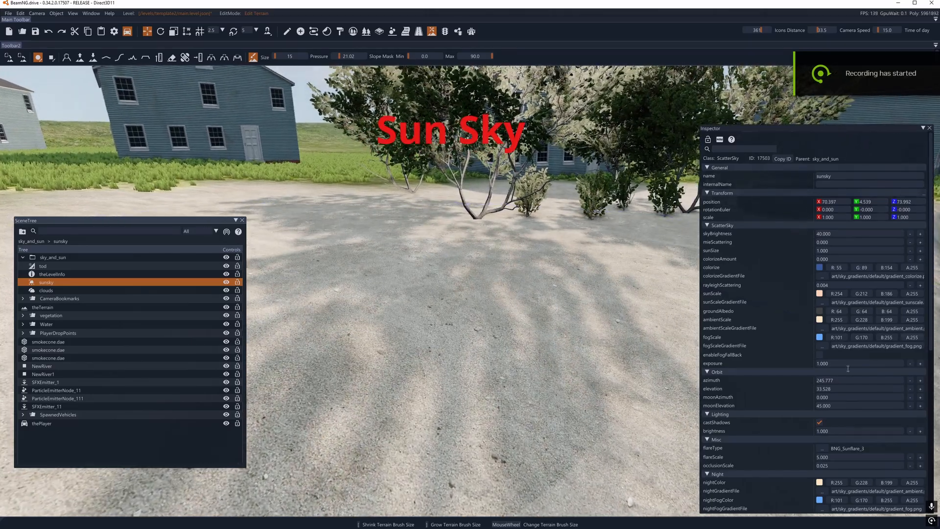
Set the sunsky's shadow texture size (texSize) to 2048.
{"action": "scroll", "coordinate": [847, 370], "scroll_direction": "down", "scroll_amount": 2}
{"action": "scroll", "coordinate": [847, 370], "scroll_direction": "down", "scroll_amount": 7}
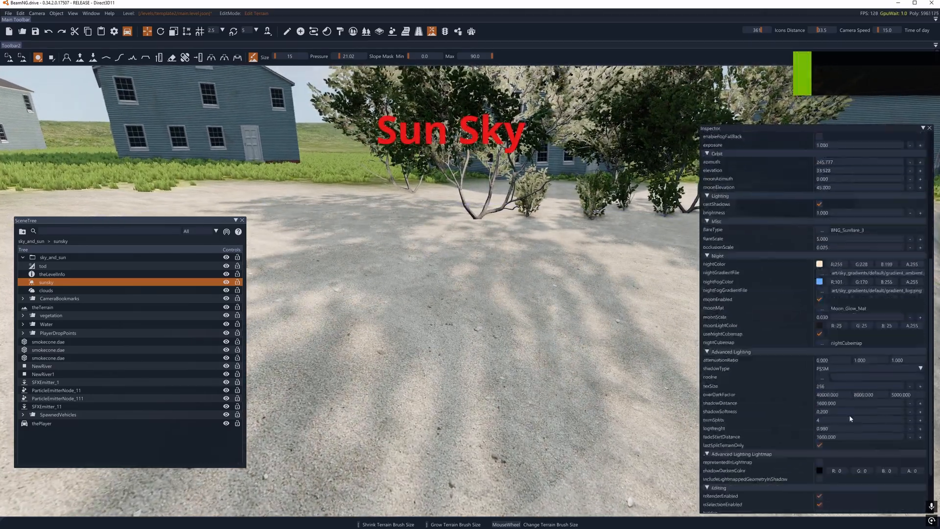
{"action": "left_click", "coordinate": [830, 320]}
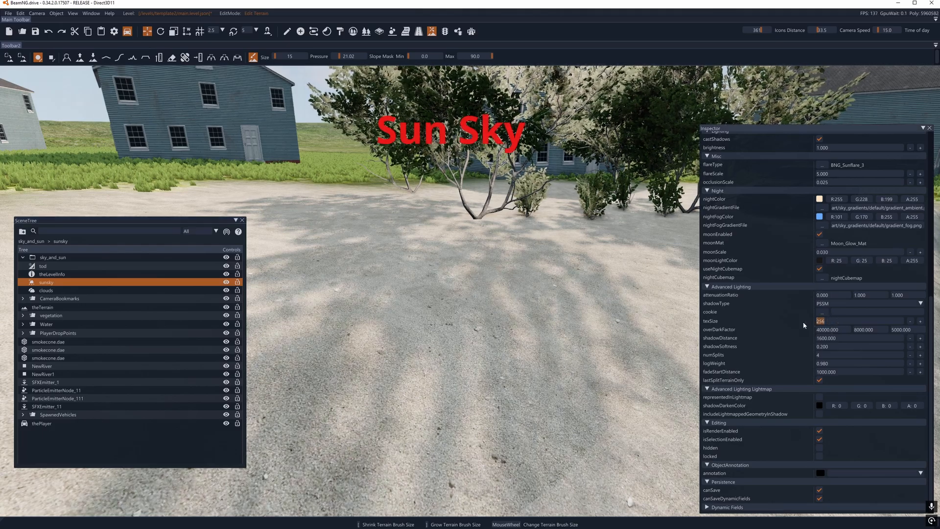
{"action": "type", "text": "2048"}
{"action": "key", "text": "Return"}
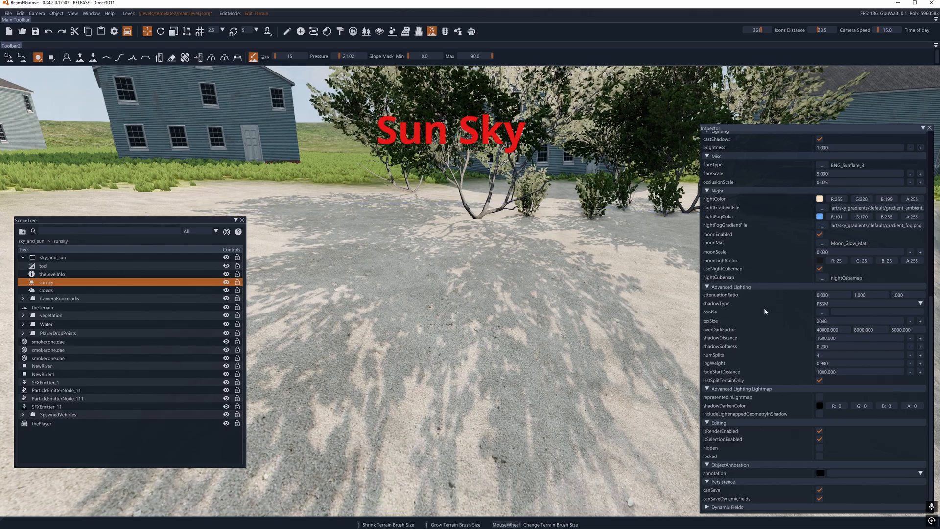
Try a shadow texSize of 1024, compare the ground shadows, and undo the change.
{"action": "mouse_move", "coordinate": [470, 304]}
{"action": "right_mouse_down"}
{"action": "mouse_move", "coordinate": [363, 301]}
{"action": "mouse_move", "coordinate": [360, 325]}
{"action": "mouse_move", "coordinate": [461, 305]}
{"action": "right_mouse_up"}
{"action": "left_click_drag", "start_coordinate": [833, 321], "coordinate": [769, 313]}
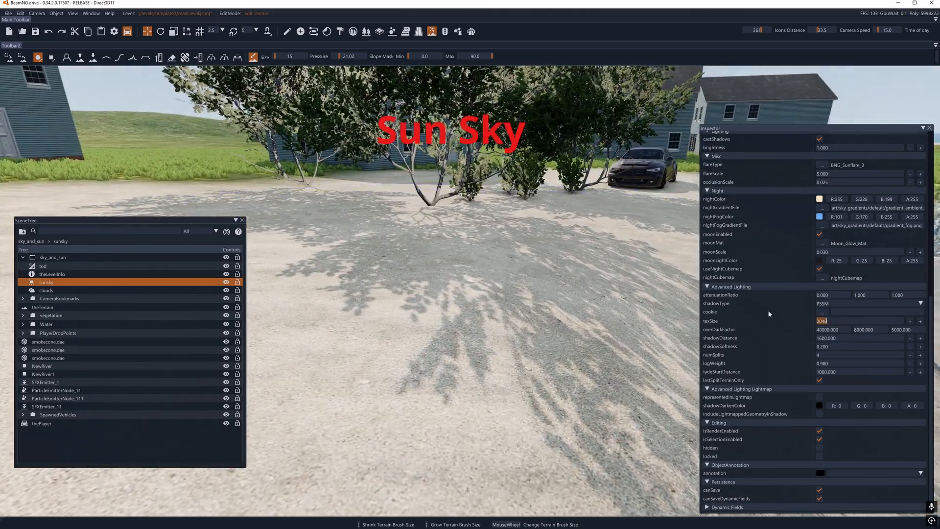
{"action": "type", "text": "1024"}
{"action": "key", "text": "Return"}
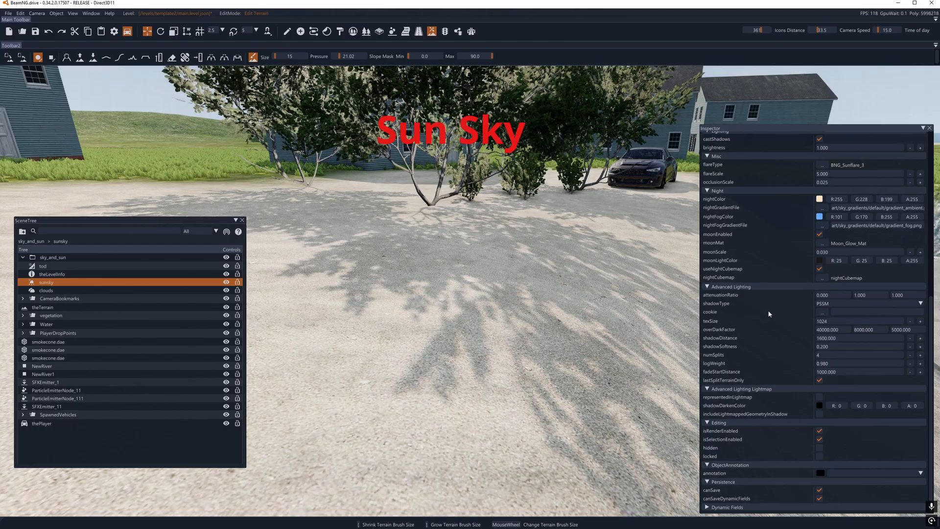
{"action": "right_click_drag", "start_coordinate": [410, 289], "coordinate": [369, 293]}
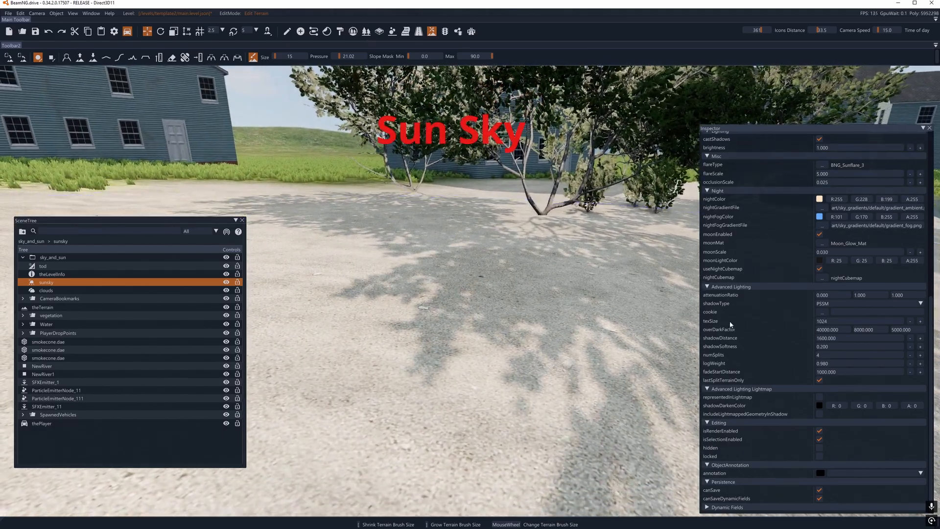
{"action": "key", "text": "ctrl+z"}
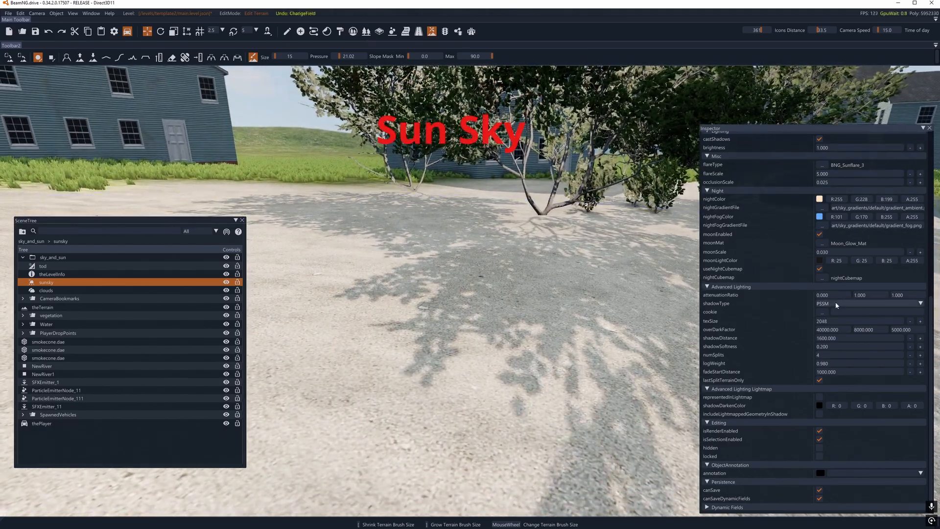
{"action": "mouse_move", "coordinate": [528, 310]}
{"action": "right_mouse_down"}
{"action": "mouse_move", "coordinate": [581, 338]}
{"action": "mouse_move", "coordinate": [529, 322]}
{"action": "mouse_move", "coordinate": [519, 301]}
{"action": "mouse_move", "coordinate": [607, 294]}
{"action": "mouse_move", "coordinate": [533, 296]}
{"action": "right_mouse_up"}
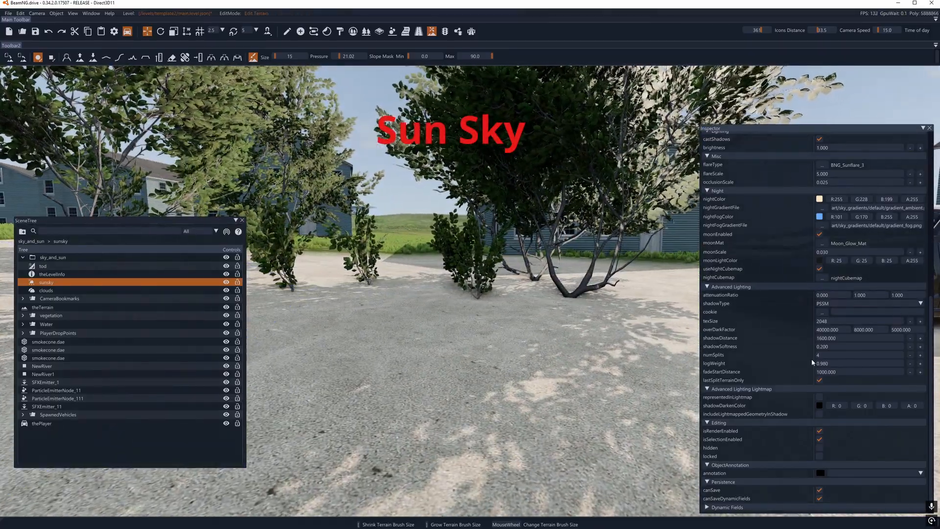
Try a strong orange for the sunsky's sunScale color and undo the color change.
{"action": "scroll", "coordinate": [812, 358], "scroll_direction": "up", "scroll_amount": 10}
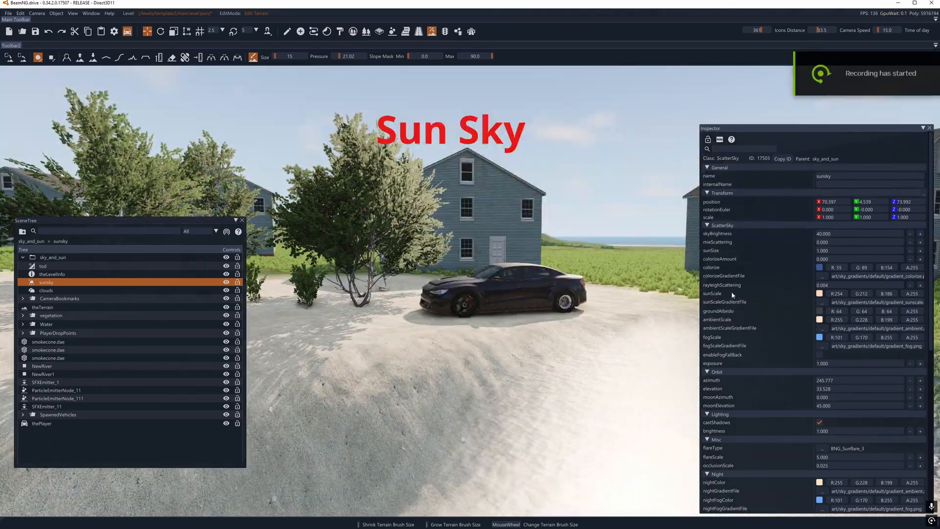
{"action": "left_click", "coordinate": [820, 294]}
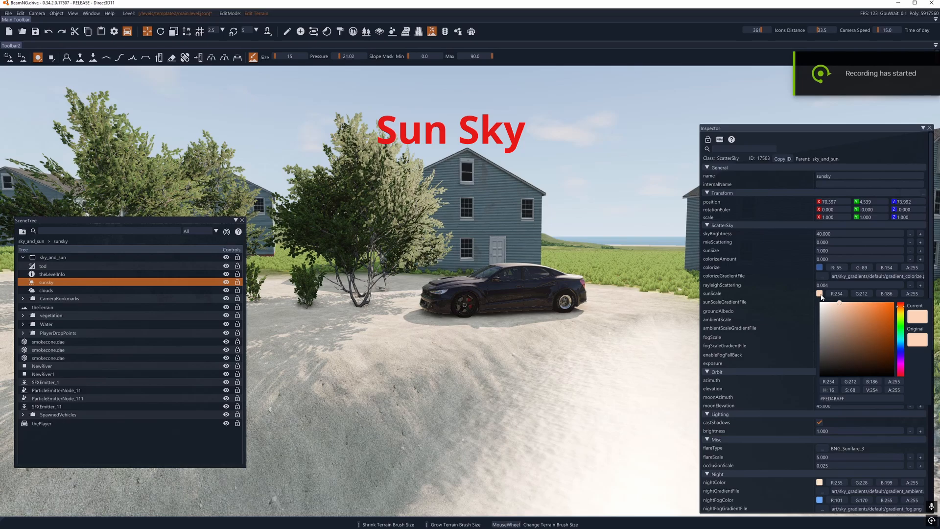
{"action": "left_click", "coordinate": [844, 303]}
{"action": "mouse_move", "coordinate": [845, 303]}
{"action": "left_mouse_down"}
{"action": "mouse_move", "coordinate": [893, 305]}
{"action": "mouse_move", "coordinate": [878, 306]}
{"action": "mouse_move", "coordinate": [901, 313]}
{"action": "mouse_move", "coordinate": [902, 338]}
{"action": "mouse_move", "coordinate": [897, 321]}
{"action": "left_mouse_up"}
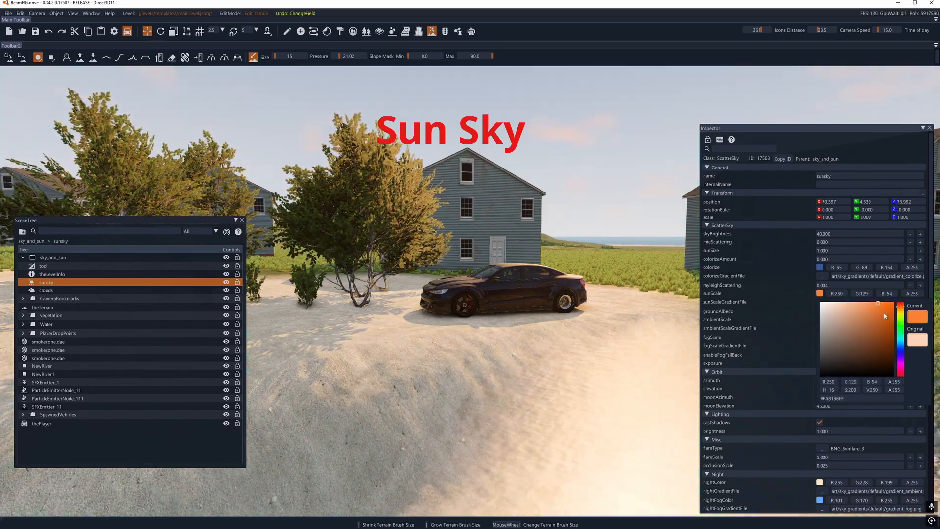
{"action": "key", "text": "ctrl+z"}
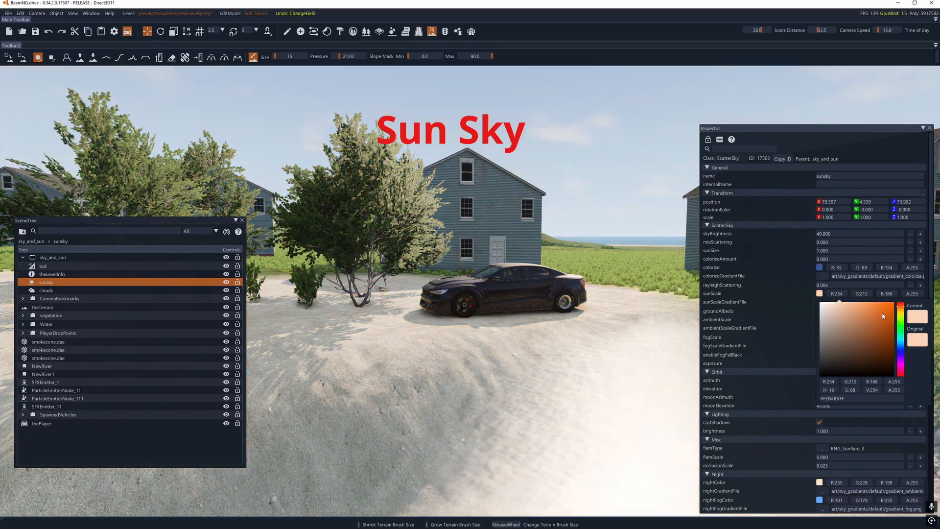
{"action": "left_click", "coordinate": [808, 139]}
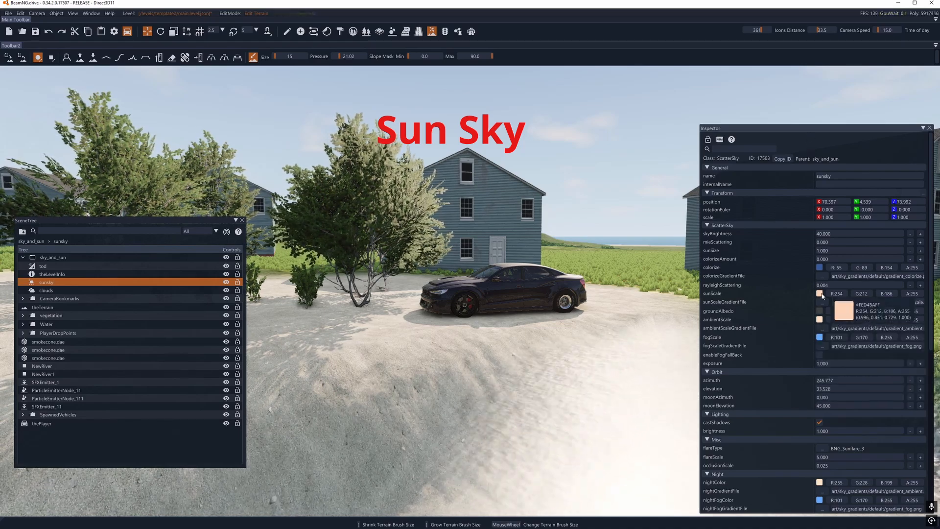
Try an exposure of 2 on the sunsky and set it back to 1.
{"action": "scroll", "coordinate": [825, 337], "scroll_direction": "down", "scroll_amount": 1}
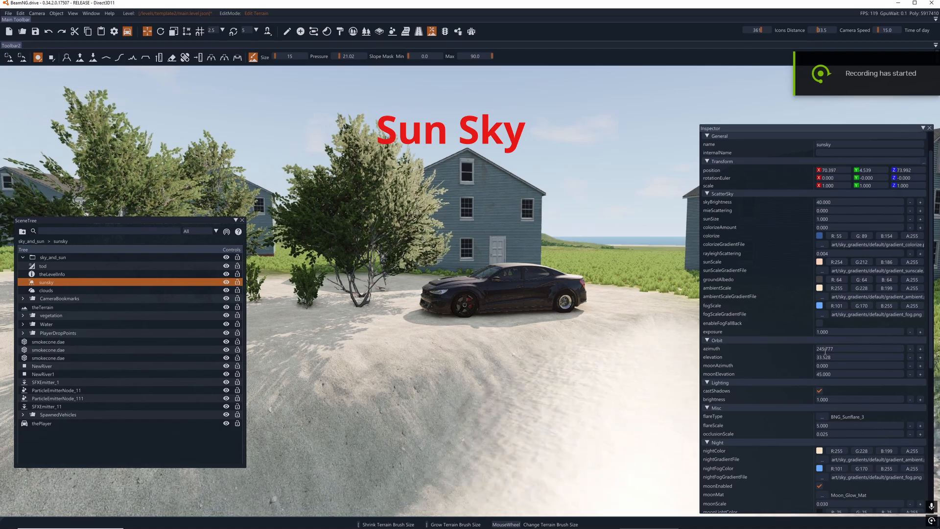
{"action": "type", "text": "2"}
{"action": "key", "text": "Return"}
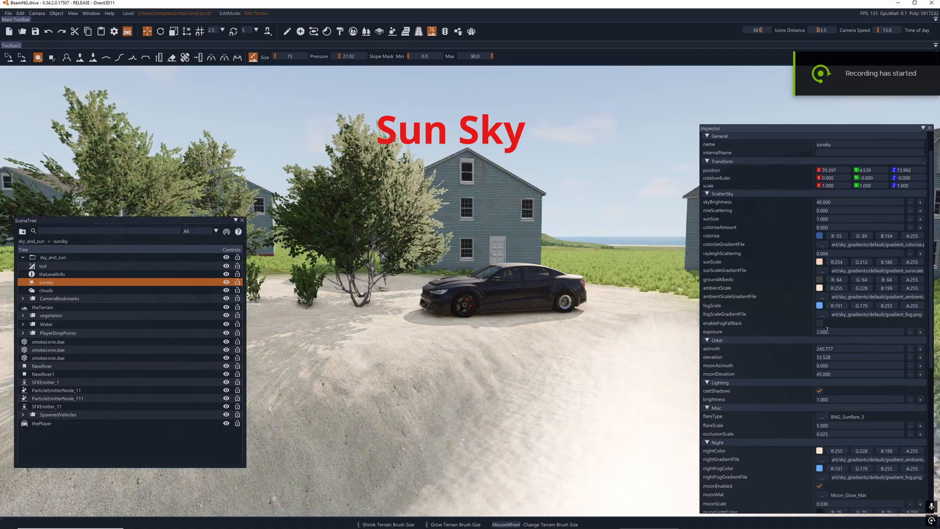
{"action": "type", "text": "1"}
{"action": "key", "text": "Return"}
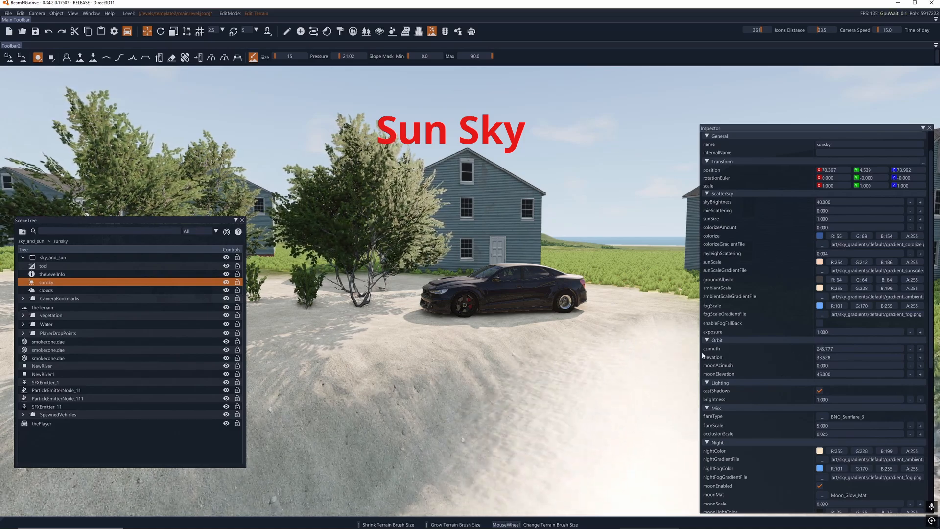
Check the sunsky's orbit settings and toggle castShadows off and on to compare the scene's shadows.
{"action": "mouse_move", "coordinate": [709, 352]}
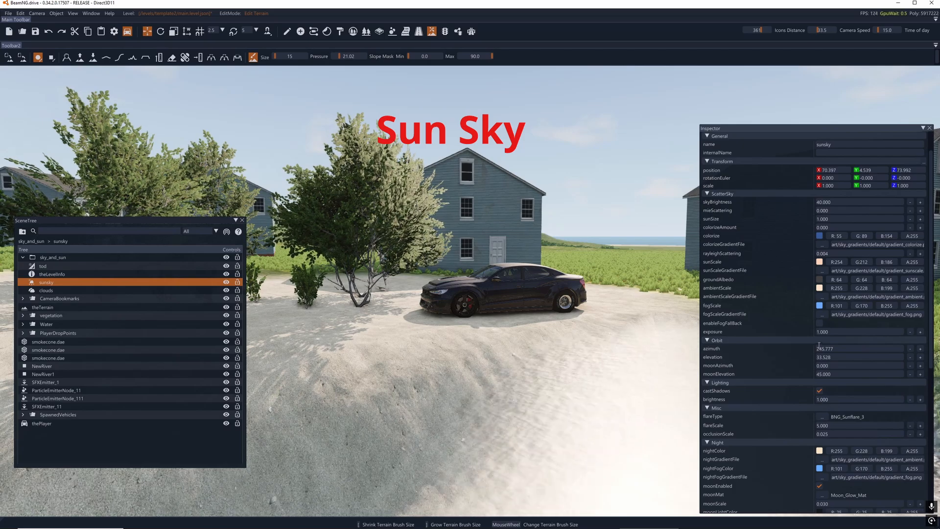
{"action": "scroll", "coordinate": [818, 345], "scroll_direction": "down", "scroll_amount": 1}
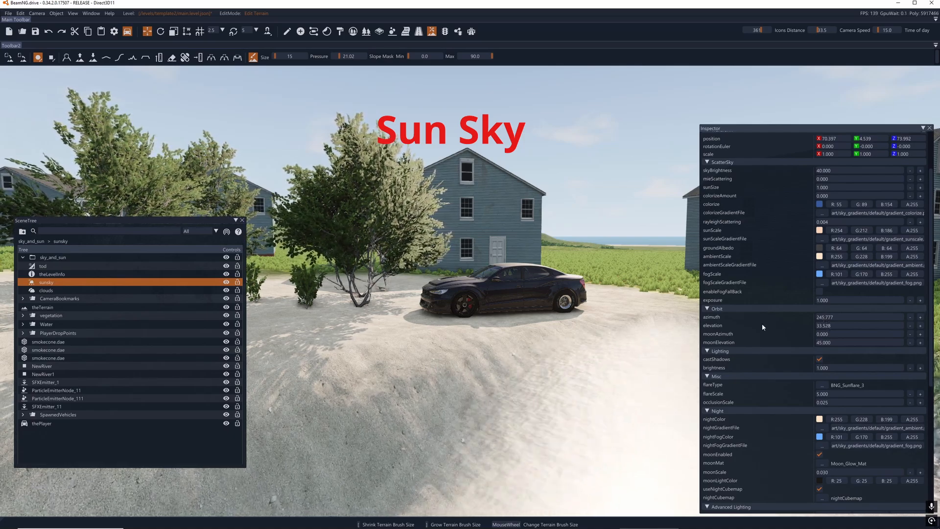
{"action": "scroll", "coordinate": [832, 323], "scroll_direction": "down", "scroll_amount": 2}
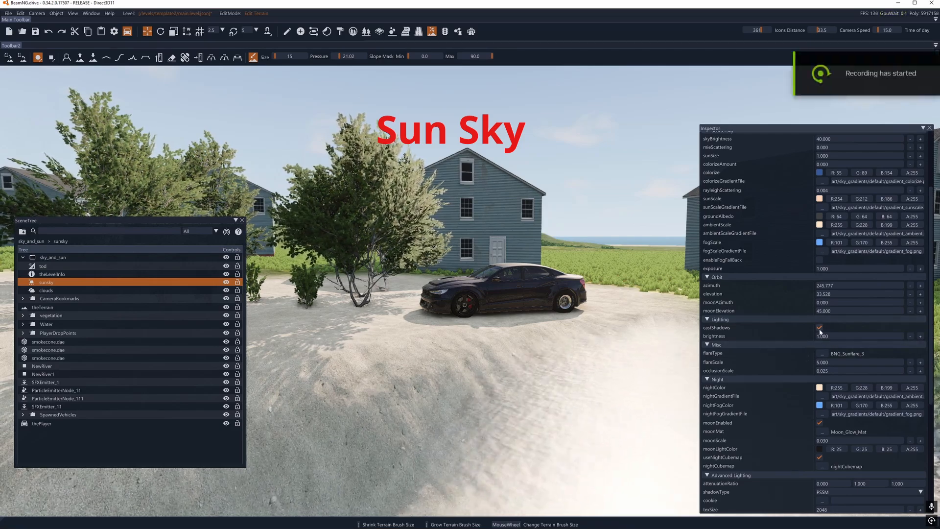
{"action": "left_click", "coordinate": [819, 328]}
{"action": "left_click", "coordinate": [819, 328]}
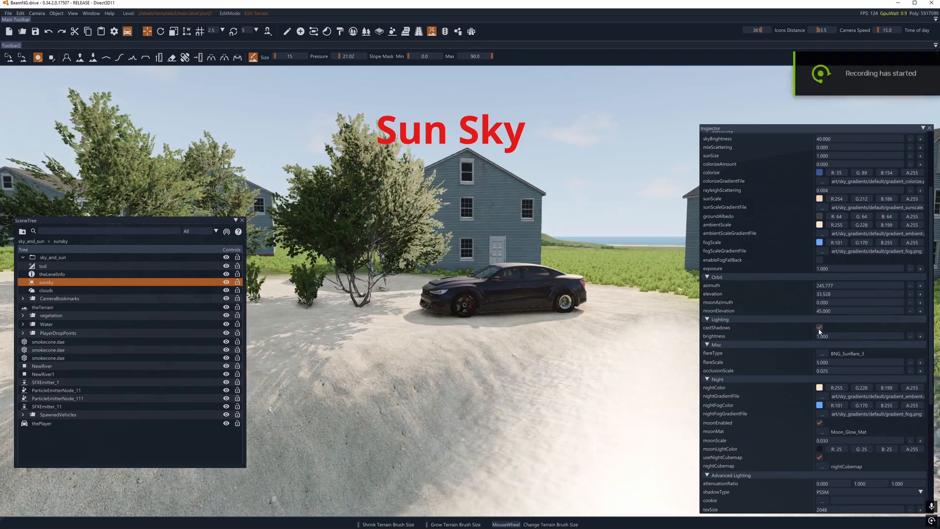
{"action": "left_click", "coordinate": [820, 328]}
{"action": "left_click", "coordinate": [819, 328]}
Set the sunsky's lighting brightness to 0.5.
{"action": "left_click", "coordinate": [835, 336]}
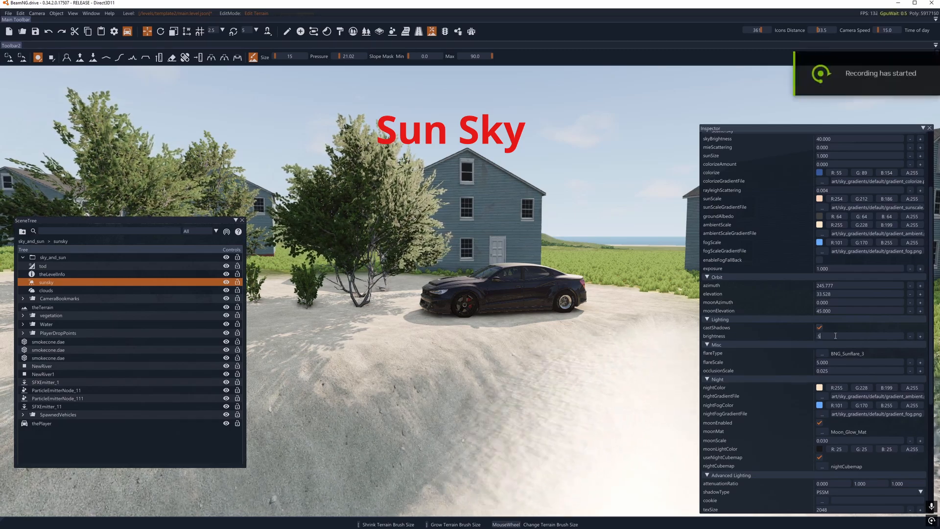
{"action": "type", "text": ".5"}
{"action": "key", "text": "Return"}
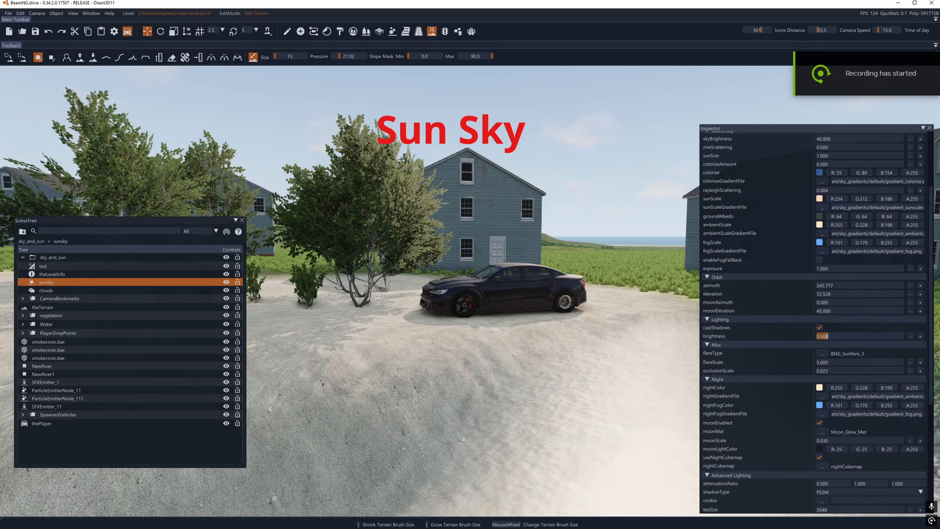
{"action": "key", "text": "Return"}
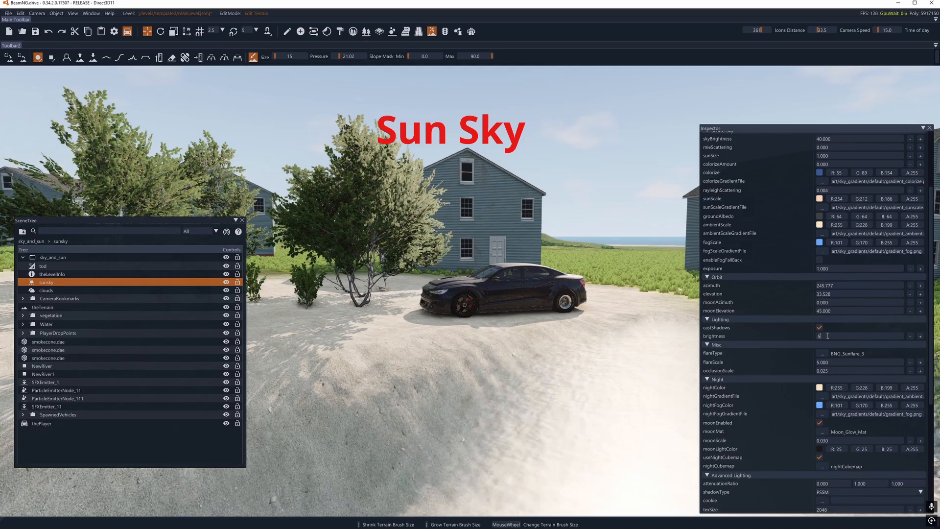
Undo the change to the sunsky's lighting brightness.
{"action": "key", "text": "Return"}
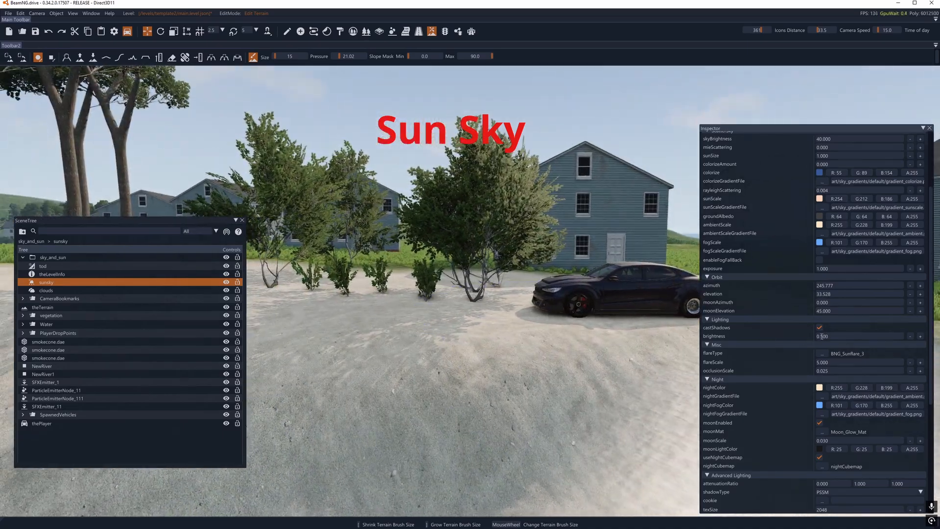
{"action": "left_click", "coordinate": [822, 336]}
{"action": "key", "text": "Right"}
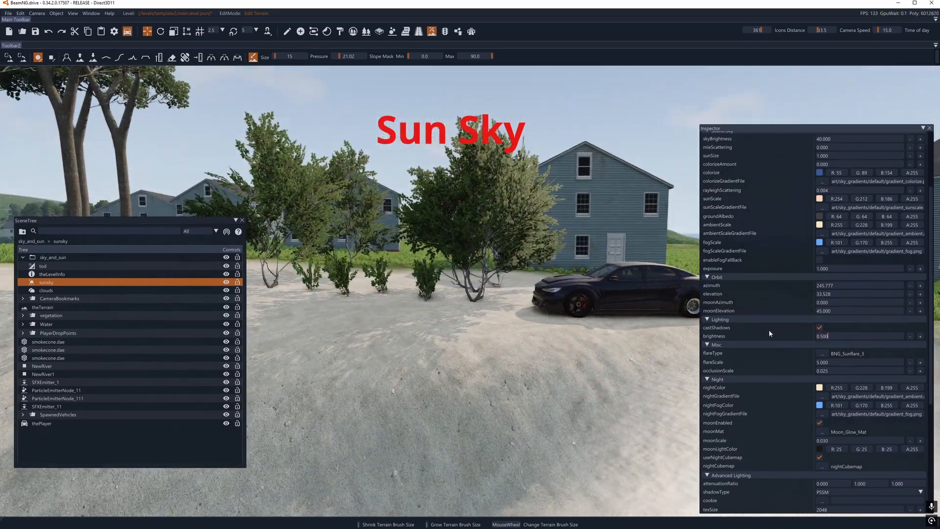
{"action": "left_click", "coordinate": [842, 327]}
{"action": "key", "text": "ctrl+z"}
{"action": "key", "text": "ctrl+z"}
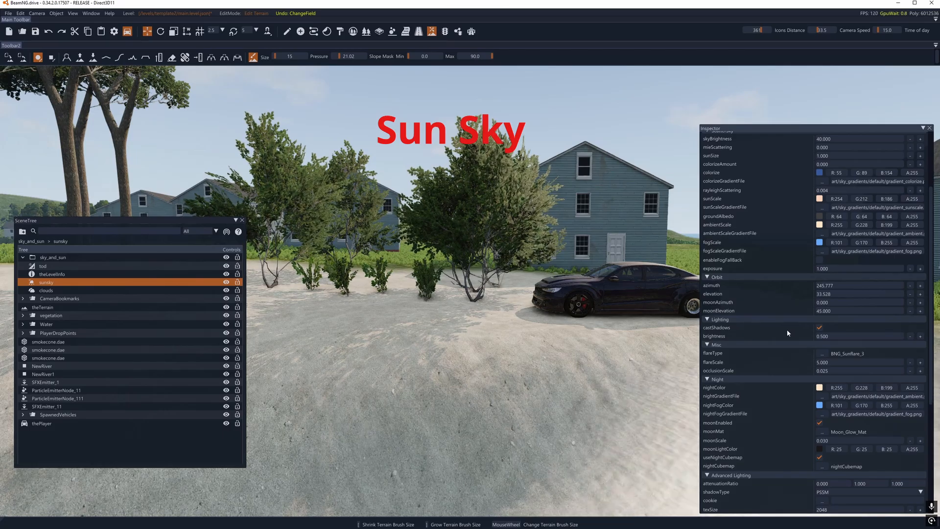
{"action": "key", "text": "ctrl+z"}
{"action": "key", "text": "ctrl+z"}
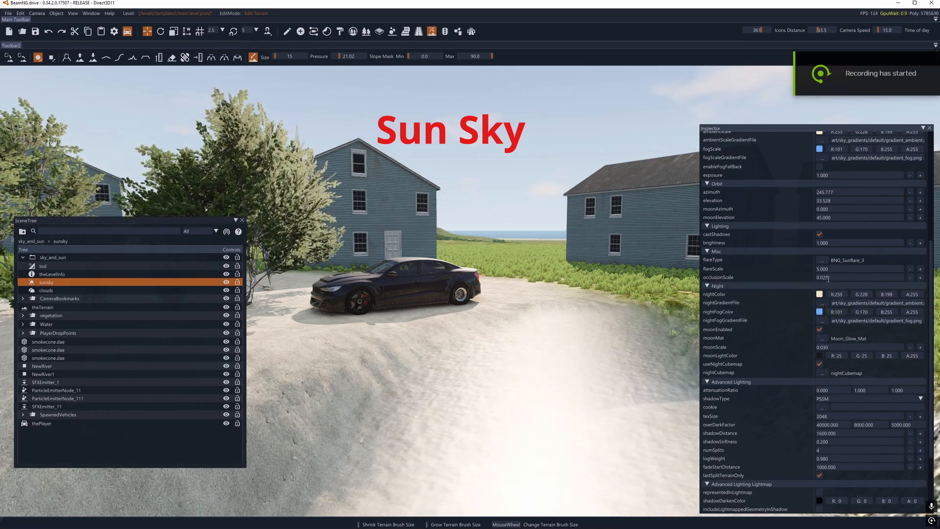
Examine the sunsky's Misc, Night and Advanced Lighting settings, including shadowSoftness, numSplits, logWeight and fadeStartDistance.
{"action": "scroll", "coordinate": [731, 249], "scroll_direction": "down", "scroll_amount": 3}
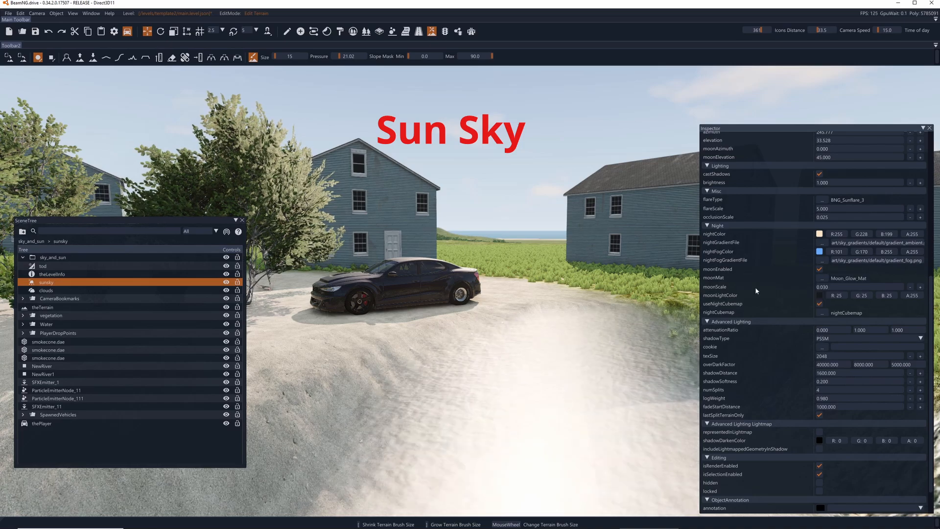
{"action": "scroll", "coordinate": [754, 287], "scroll_direction": "down", "scroll_amount": 2}
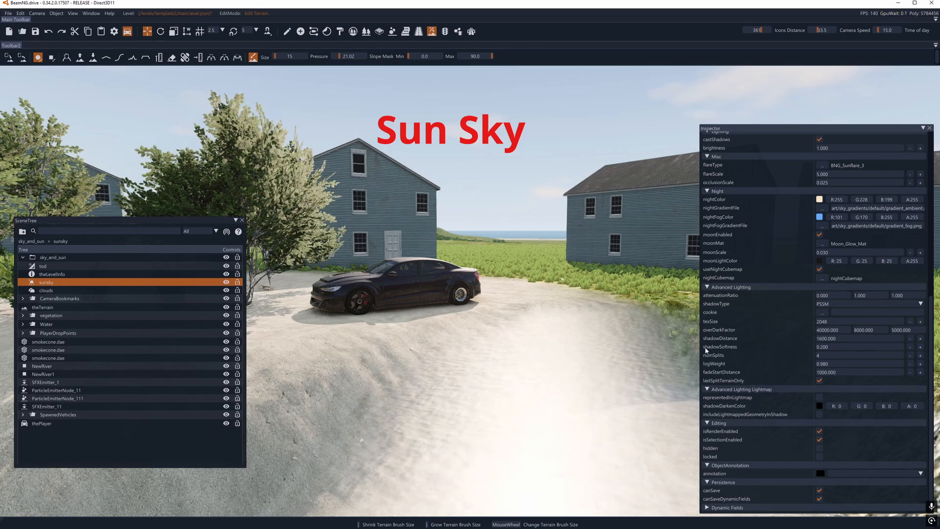
{"action": "mouse_move", "coordinate": [710, 355]}
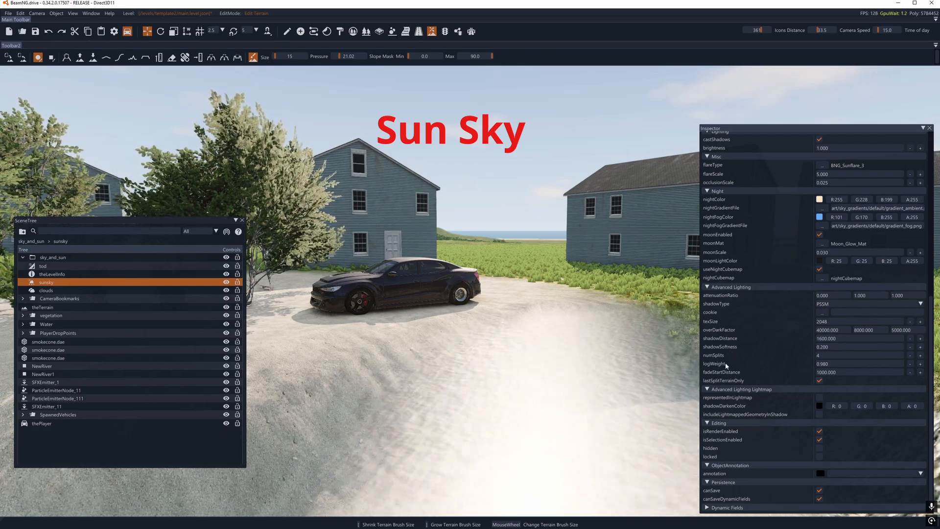
{"action": "mouse_move", "coordinate": [725, 373]}
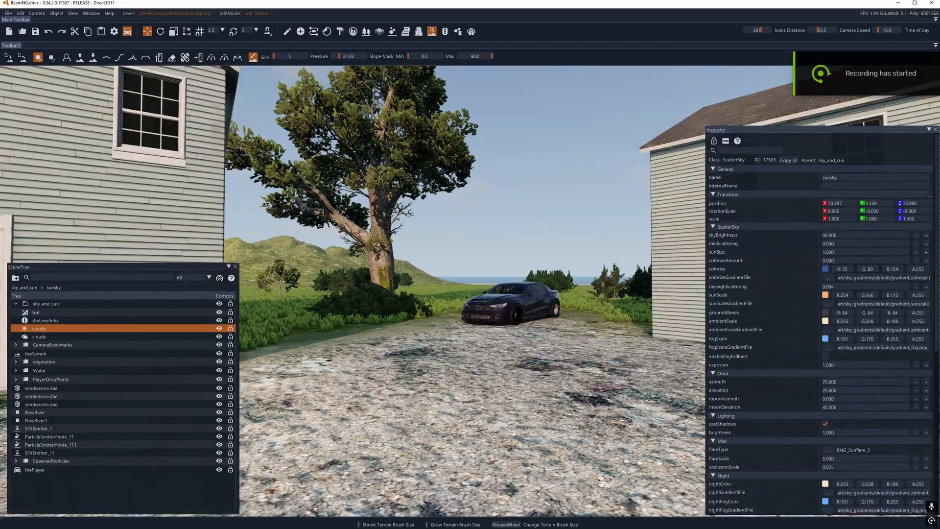
Set the sunsky's orbit elevation to 150 and compare the light around the scene.
{"action": "right_click_drag", "start_coordinate": [470, 293], "coordinate": [371, 202]}
{"action": "key", "text": "w"}
{"action": "key", "text": "s"}
{"action": "mouse_move", "coordinate": [611, 293]}
{"action": "right_mouse_down"}
{"action": "mouse_move", "coordinate": [595, 289]}
{"action": "mouse_move", "coordinate": [615, 303]}
{"action": "right_mouse_up"}
{"action": "left_click", "coordinate": [833, 390]}
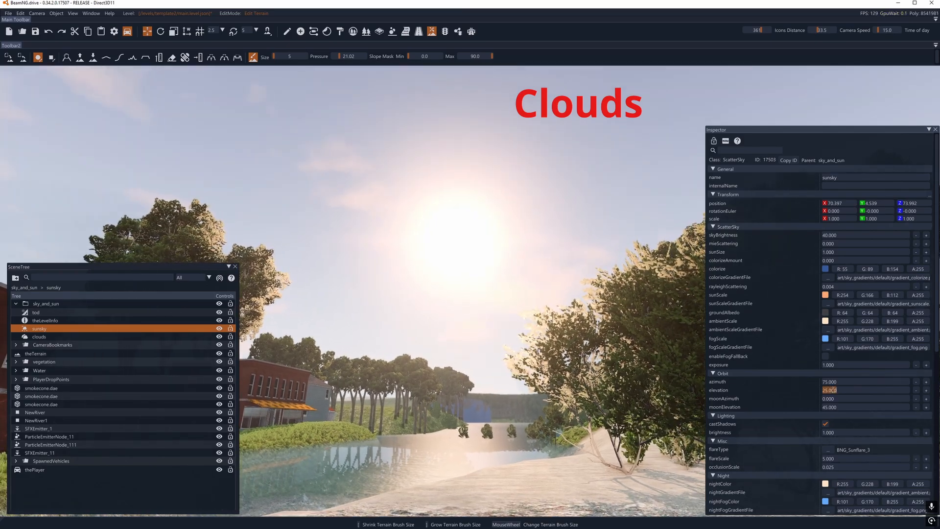
{"action": "type", "text": "150"}
{"action": "key", "text": "Return"}
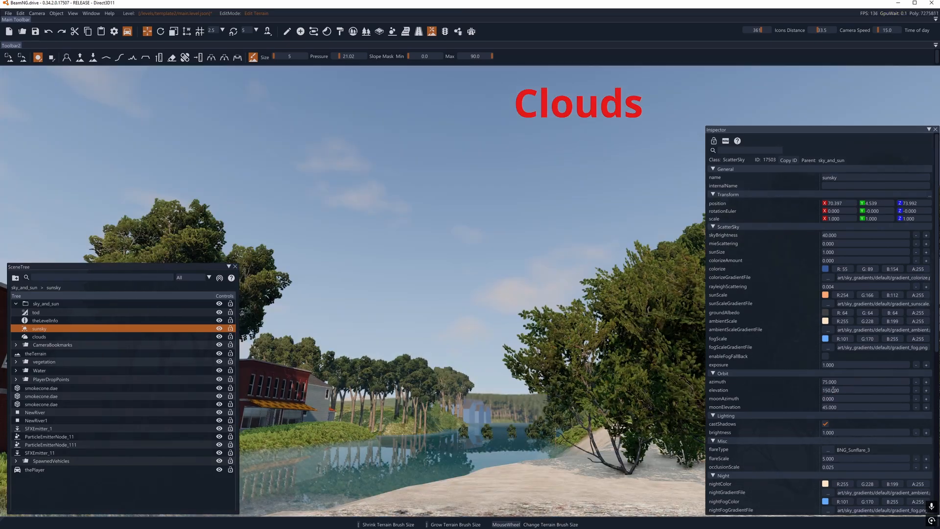
{"action": "right_click_drag", "start_coordinate": [595, 314], "coordinate": [609, 281]}
{"action": "right_click_drag", "start_coordinate": [458, 189], "coordinate": [465, 200]}
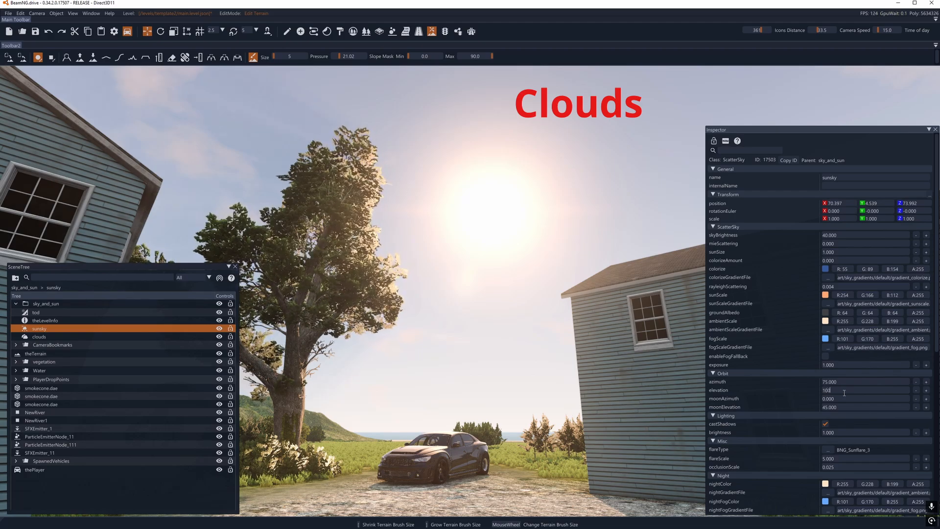
Try orbit elevations of 100 and 200 on the sunsky and return it to 150.
{"action": "key", "text": "Return"}
{"action": "left_click", "coordinate": [843, 390]}
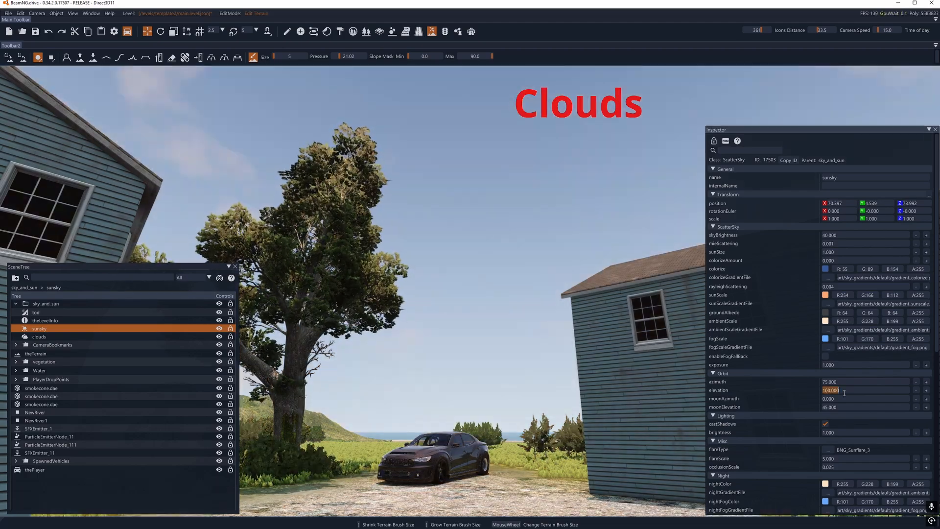
{"action": "type", "text": "200"}
{"action": "key", "text": "Return"}
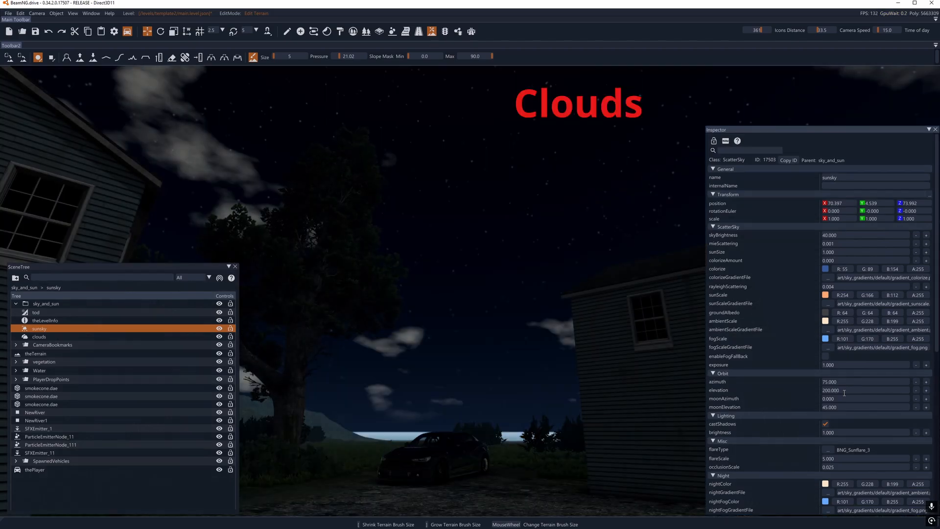
{"action": "type", "text": "150"}
{"action": "key", "text": "Return"}
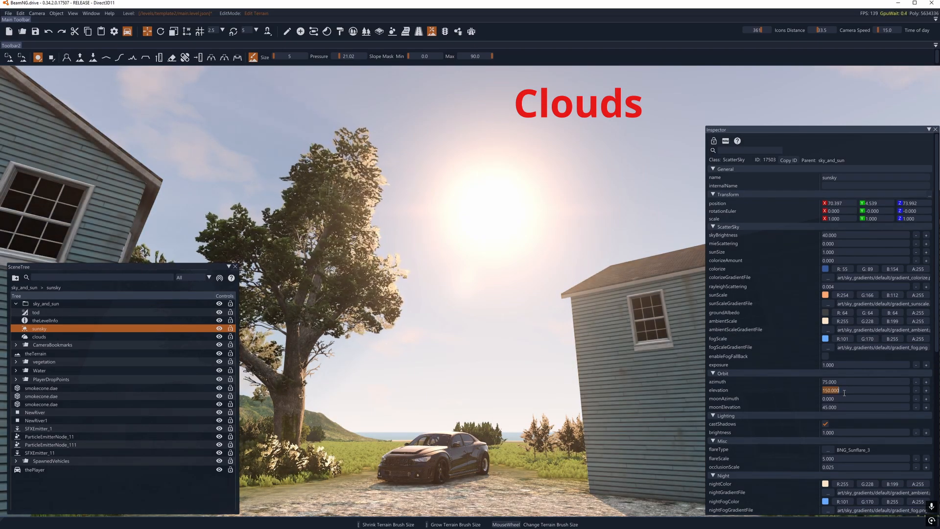
Lower the sun toward the horizon by setting the sunsky's elevation to 160 and finally to 170.
{"action": "type", "text": "160"}
{"action": "key", "text": "Return"}
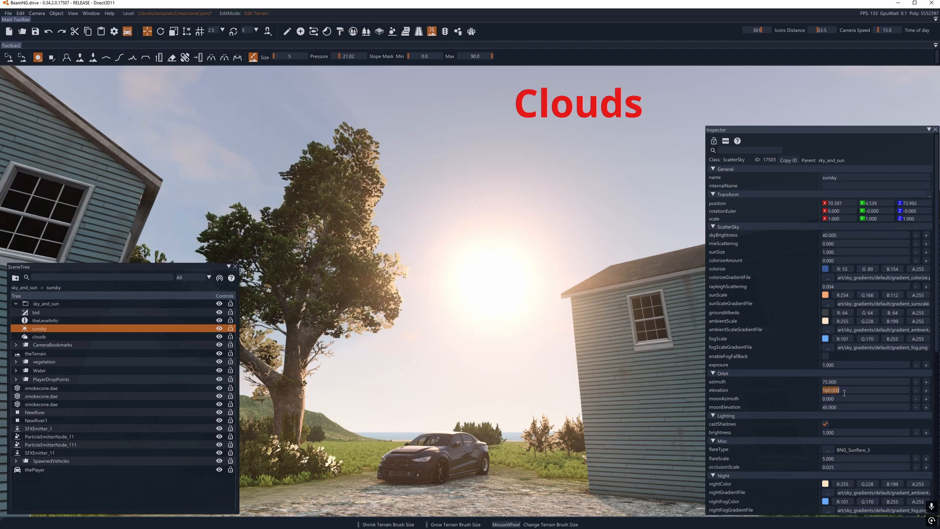
{"action": "type", "text": "170"}
{"action": "key", "text": "Return"}
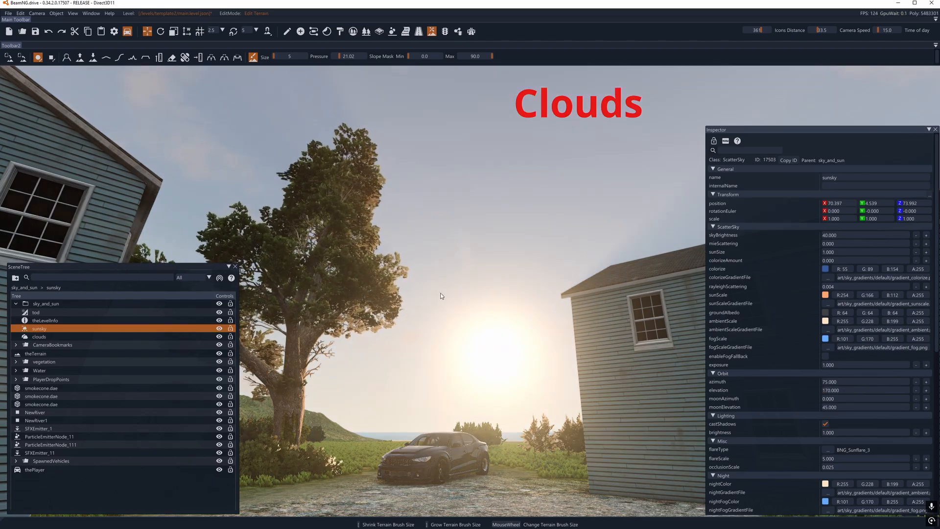
{"action": "right_click_drag", "start_coordinate": [441, 296], "coordinate": [424, 345]}
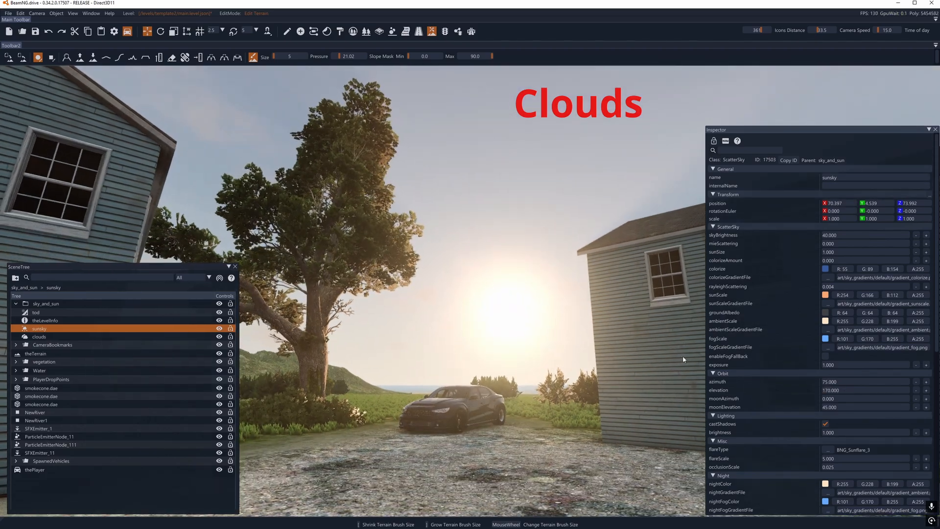
Try an orbit azimuth of 80 on the sunsky.
{"action": "left_click", "coordinate": [840, 380]}
{"action": "type", "text": "80"}
{"action": "key", "text": "Return"}
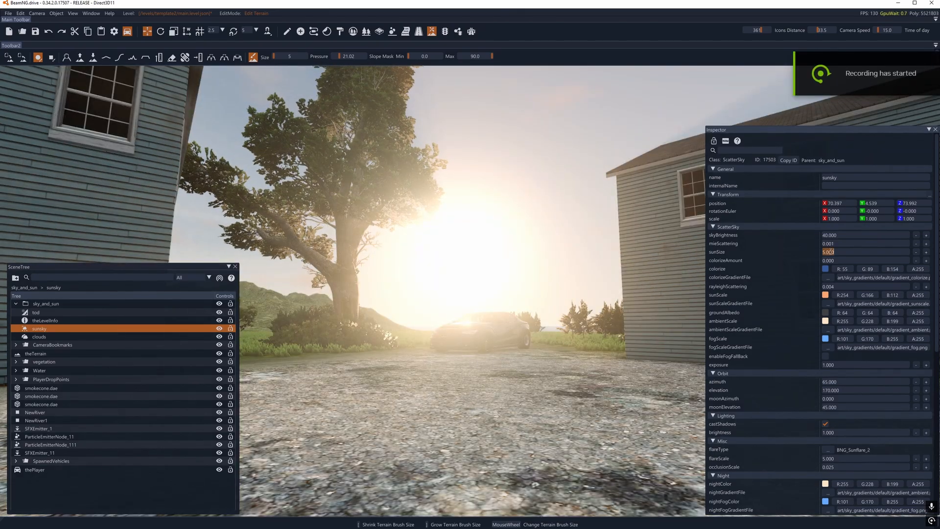
Try sunSize values of 1, 0.5 and 0.4 on the sunsky to compare the sun's disc.
{"action": "type", "text": "1"}
{"action": "key", "text": "Return"}
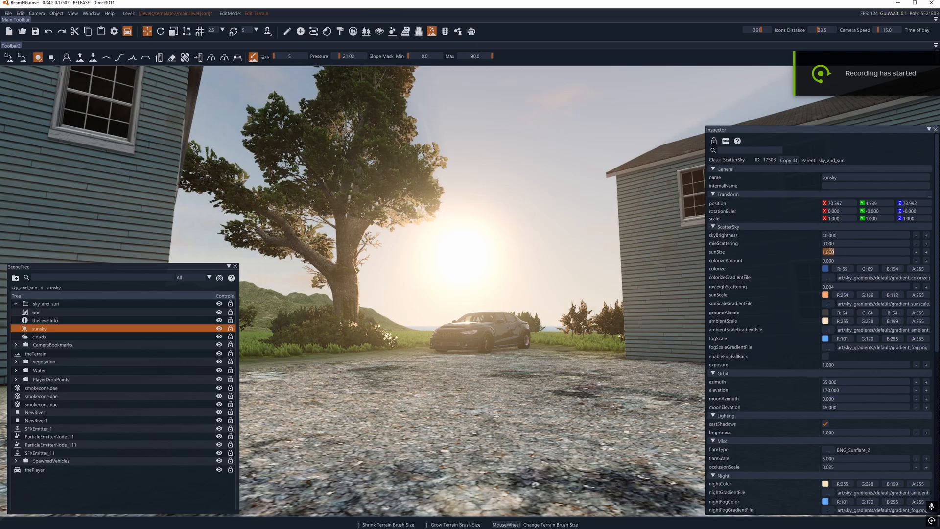
{"action": "type", "text": "0.5"}
{"action": "key", "text": "Return"}
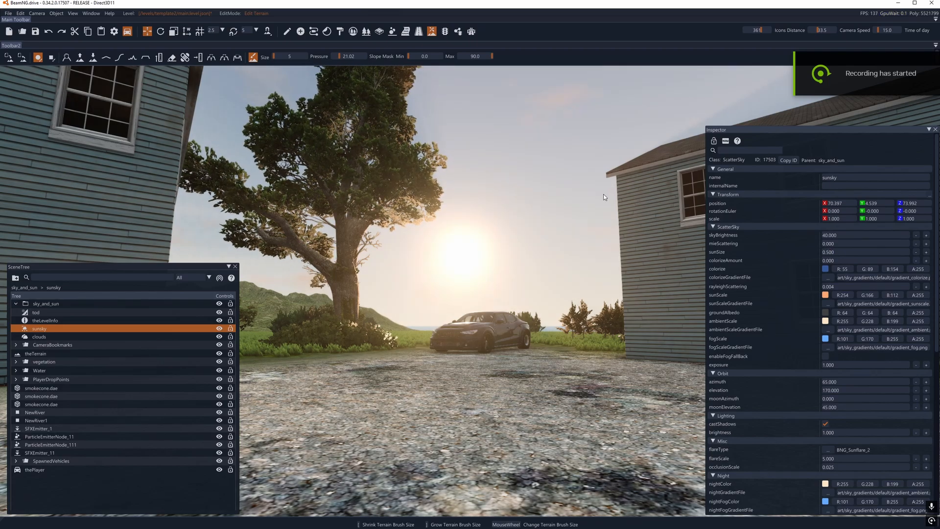
{"action": "right_click_drag", "start_coordinate": [604, 197], "coordinate": [611, 196]}
{"action": "double_click", "coordinate": [832, 251]}
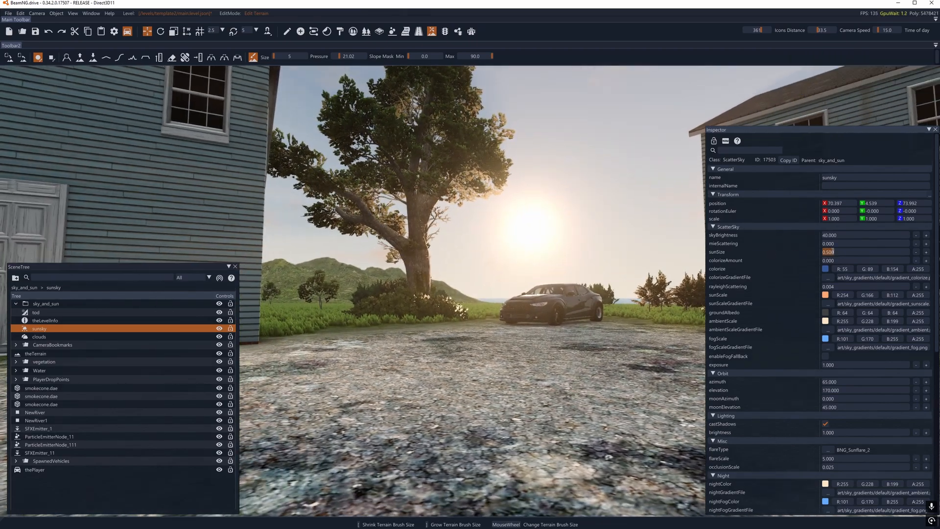
{"action": "type", "text": "0.4"}
{"action": "key", "text": "Return"}
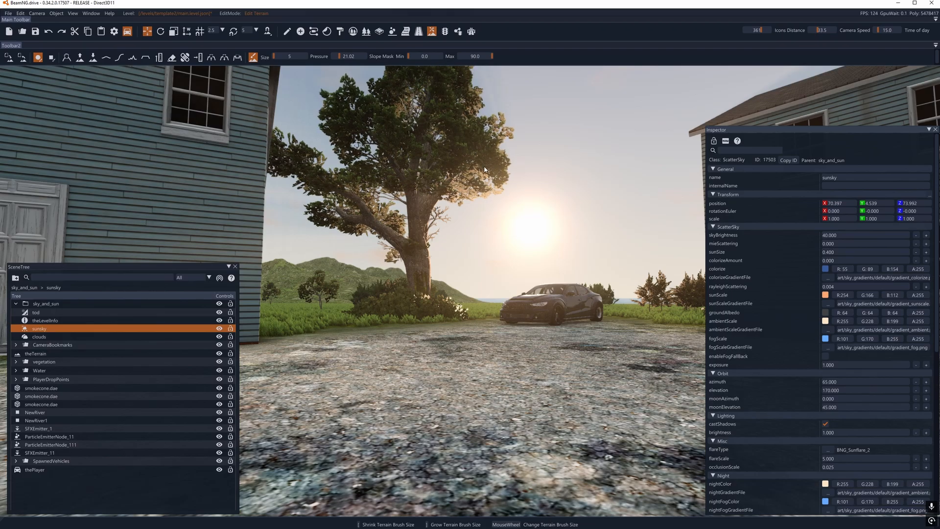
Set the sunsky's sunSize back to 1.
{"action": "right_click_drag", "start_coordinate": [485, 170], "coordinate": [577, 184]}
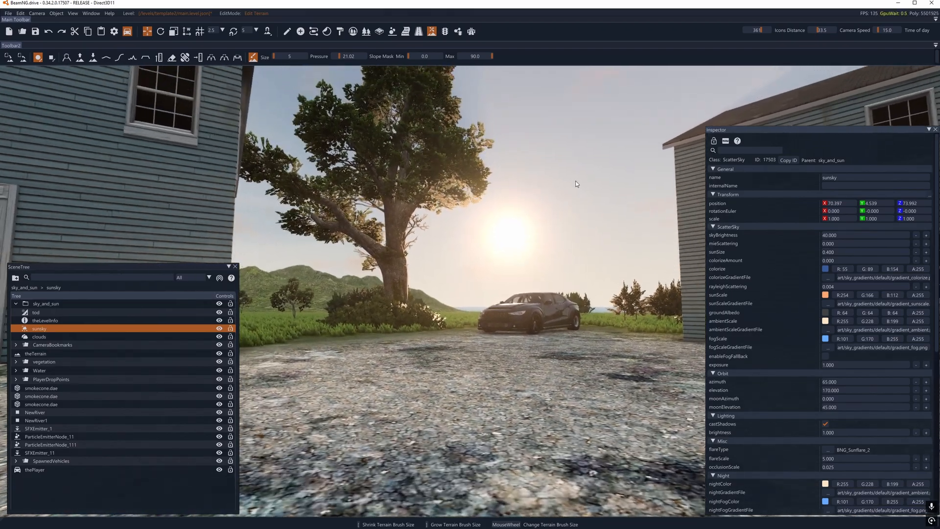
{"action": "double_click", "coordinate": [832, 251]}
{"action": "type", "text": "1"}
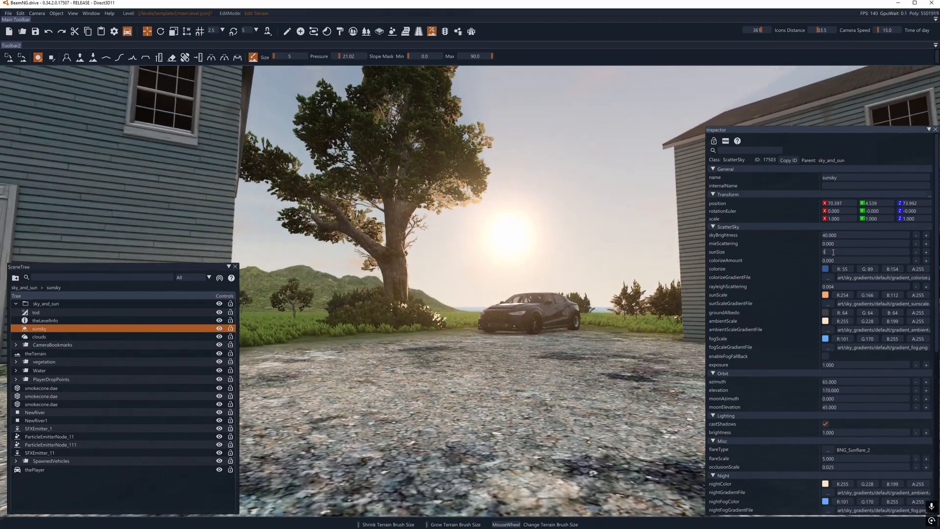
{"action": "key", "text": "Return"}
{"action": "mouse_move", "coordinate": [447, 279]}
{"action": "right_mouse_down"}
{"action": "mouse_move", "coordinate": [470, 279]}
{"action": "mouse_move", "coordinate": [448, 280]}
{"action": "right_mouse_up"}
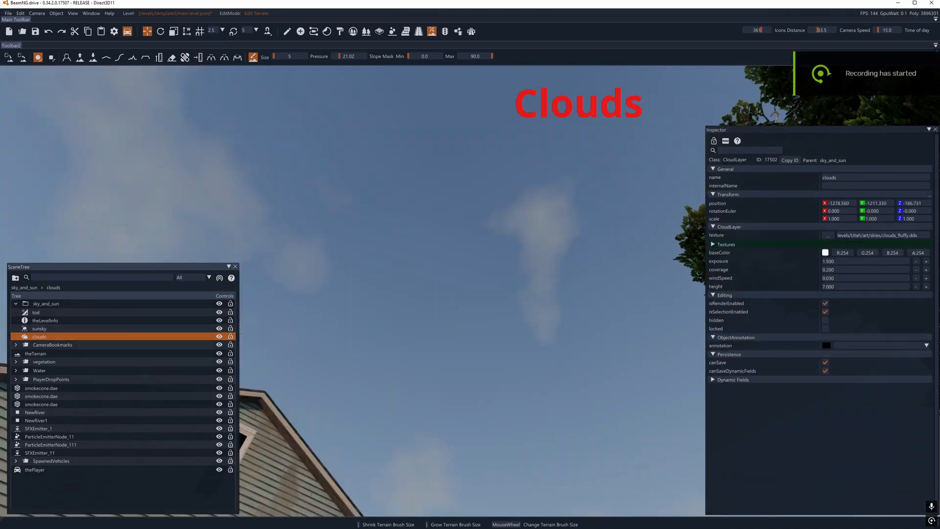
Create a new CloudLayer object in the level alongside the existing clouds object.
{"action": "right_click_drag", "start_coordinate": [455, 289], "coordinate": [579, 245]}
{"action": "key", "text": "s"}
{"action": "key", "text": "s"}
{"action": "key", "text": "d"}
{"action": "key", "text": "a"}
{"action": "key", "text": "d"}
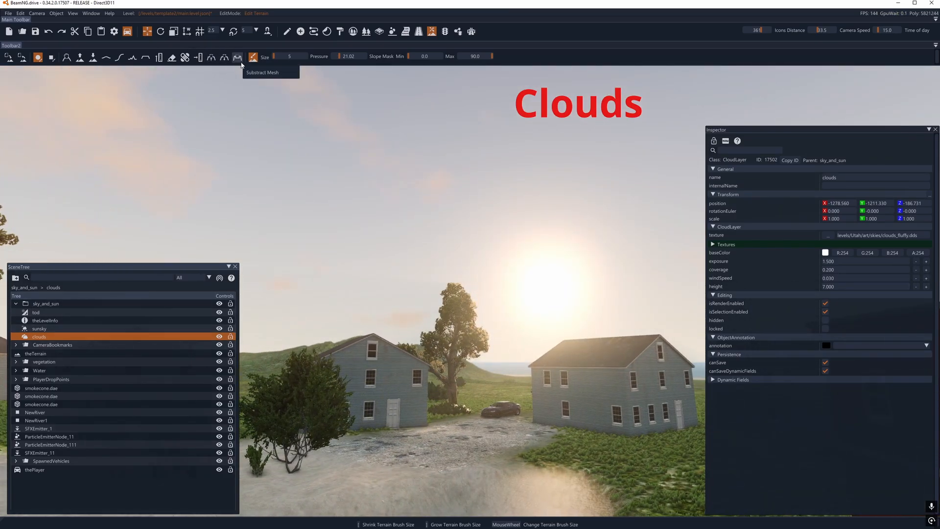
{"action": "left_click", "coordinate": [300, 32]}
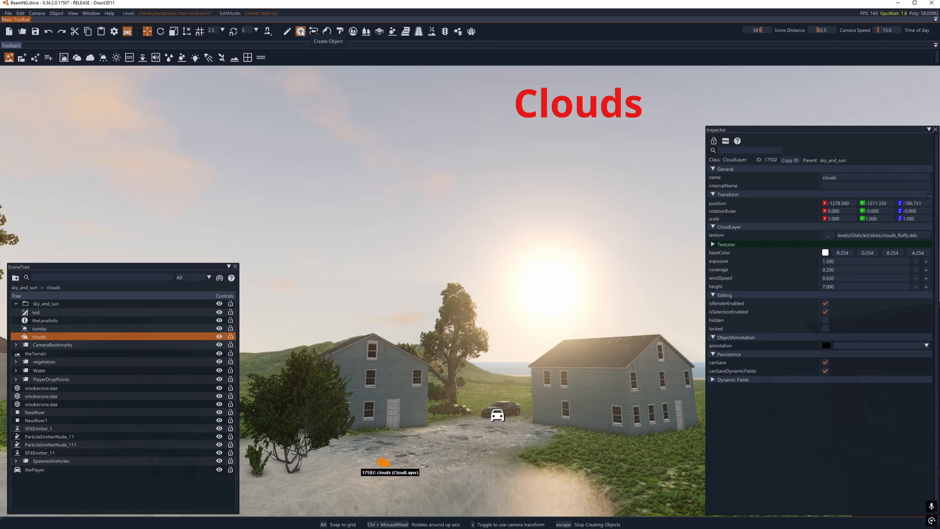
{"action": "left_click", "coordinate": [77, 58]}
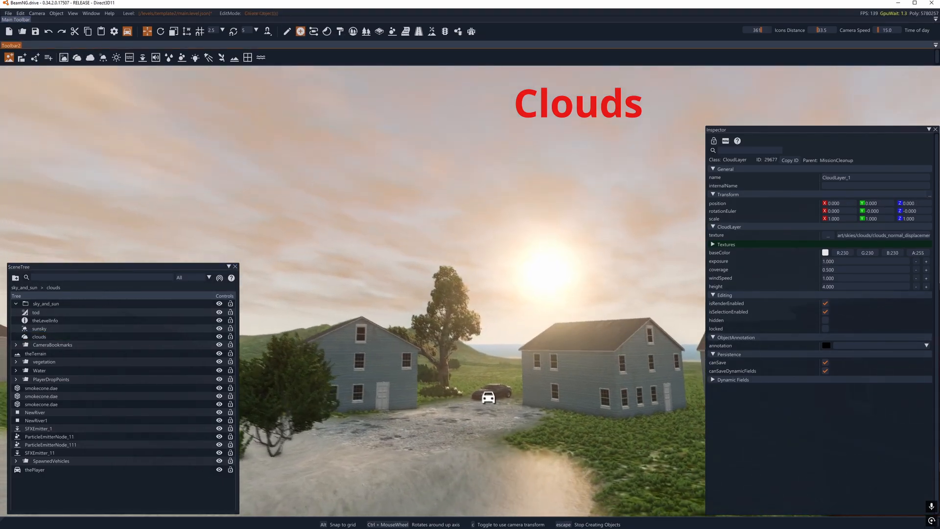
{"action": "right_click_drag", "start_coordinate": [386, 147], "coordinate": [385, 166]}
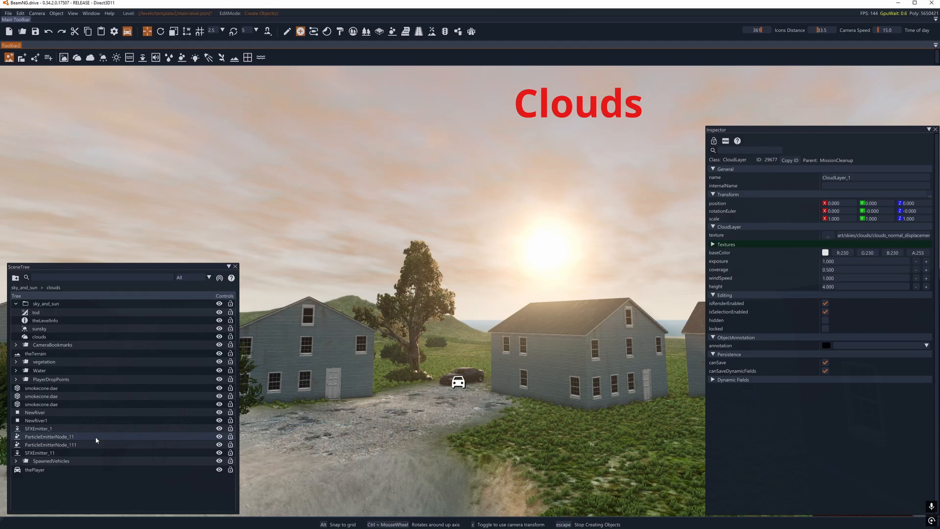
Expand all three Textures entries of the new cloud layer to review their texScale, texDirection and texSpeed.
{"action": "left_click", "coordinate": [722, 245]}
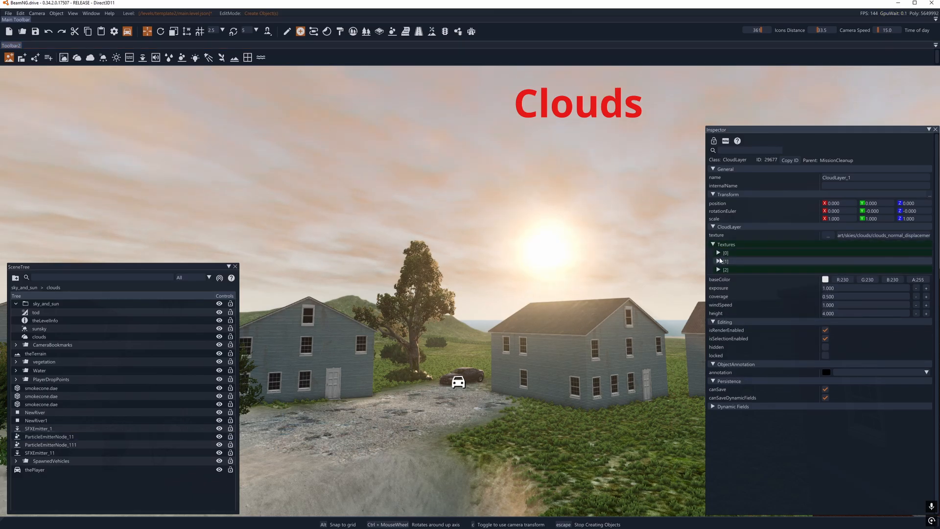
{"action": "left_click", "coordinate": [718, 252]}
{"action": "left_click", "coordinate": [718, 286]}
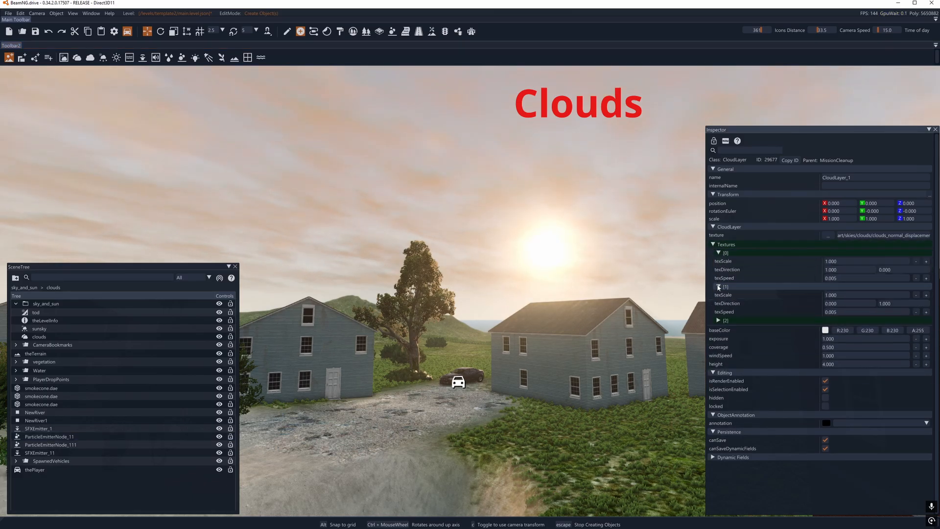
{"action": "left_click", "coordinate": [718, 320]}
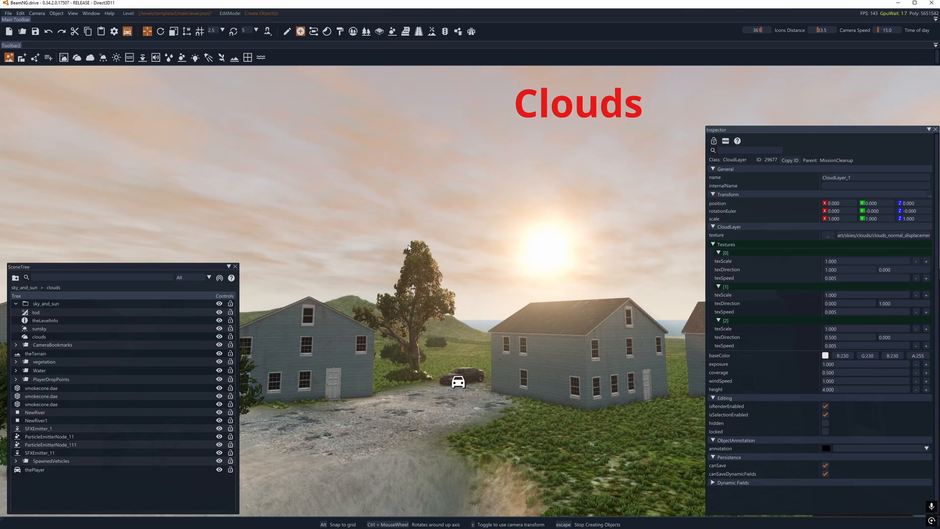
Undo the creation of the new cloud layer.
{"action": "key", "text": "w"}
{"action": "right_click_drag", "start_coordinate": [597, 313], "coordinate": [636, 435]}
{"action": "right_click_drag", "start_coordinate": [450, 416], "coordinate": [404, 249]}
{"action": "key", "text": "a"}
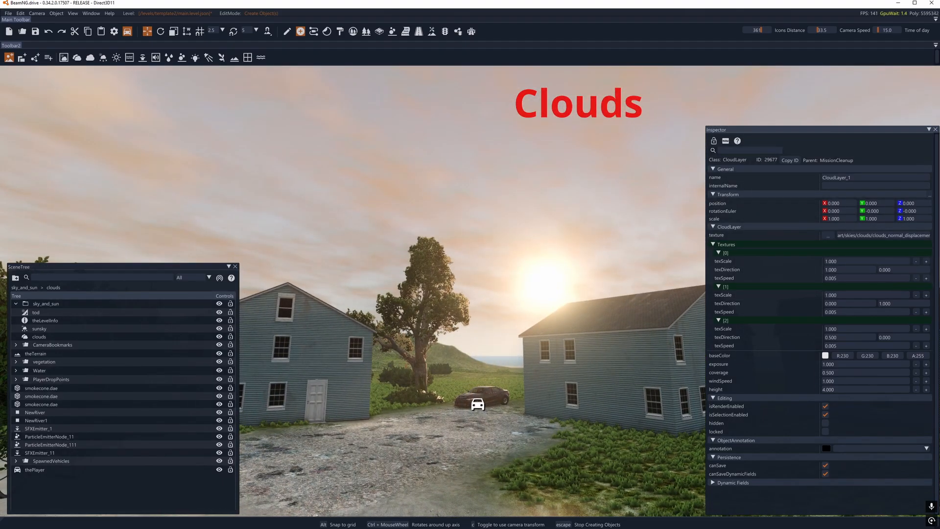
{"action": "key", "text": "d"}
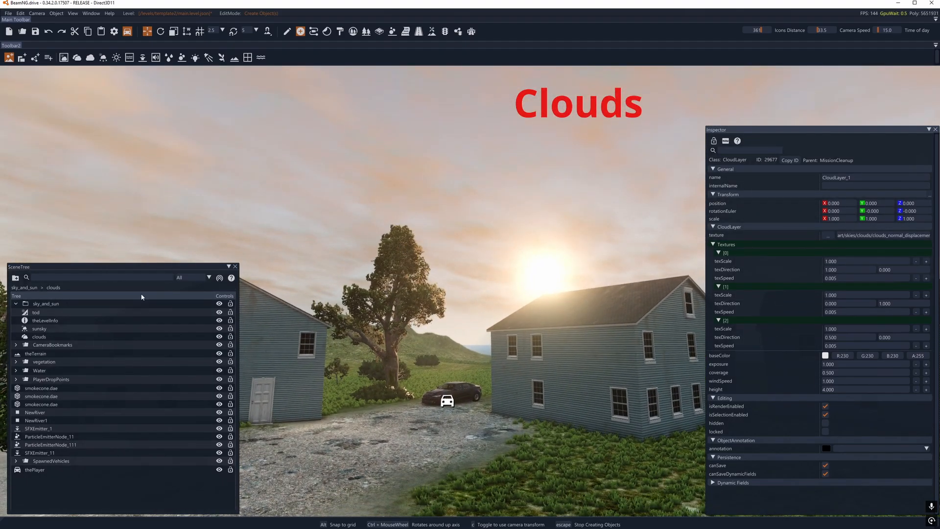
{"action": "key", "text": "ctrl+z"}
{"action": "right_click_drag", "start_coordinate": [431, 226], "coordinate": [369, 115]}
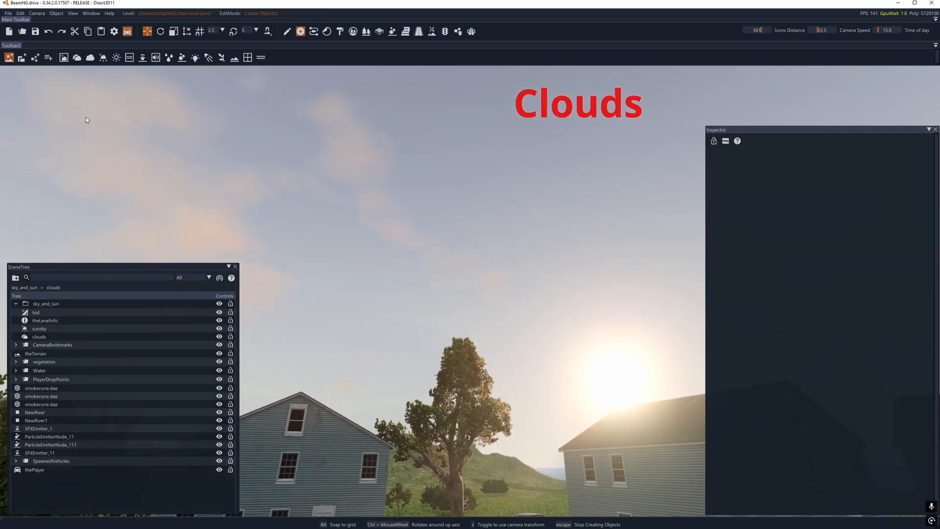
Try to duplicate the clouds object in the scene tree while still in object creation mode.
{"action": "left_click", "coordinate": [83, 337]}
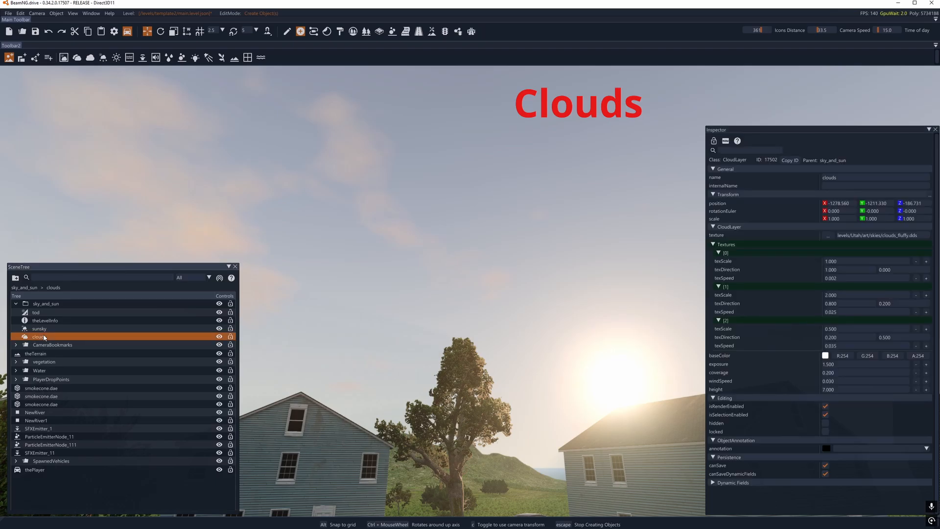
{"action": "right_click_drag", "start_coordinate": [302, 249], "coordinate": [280, 210]}
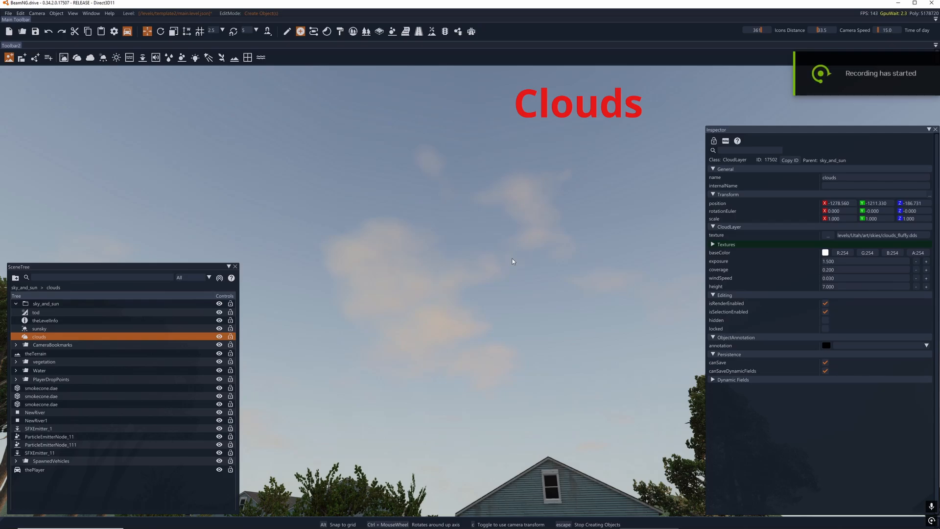
{"action": "right_click_drag", "start_coordinate": [461, 224], "coordinate": [416, 221]}
{"action": "right_click", "coordinate": [44, 337]}
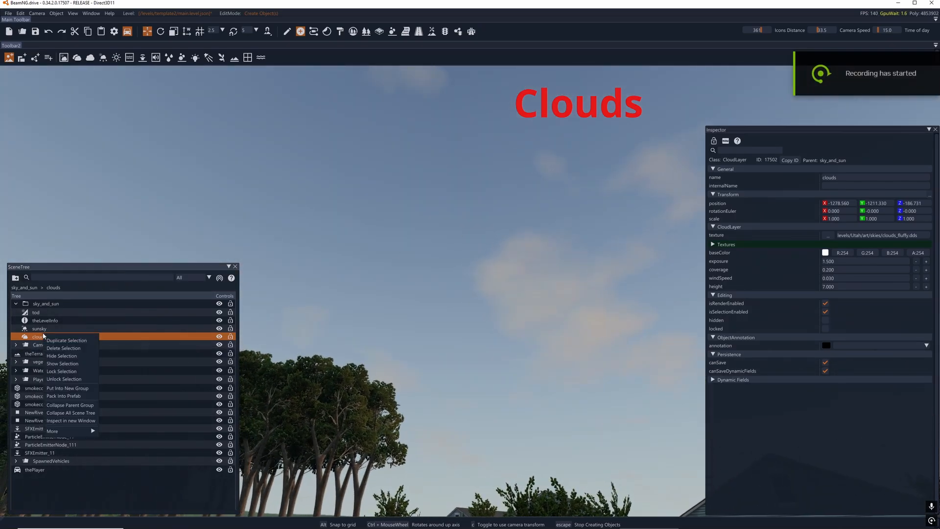
{"action": "left_click", "coordinate": [56, 343]}
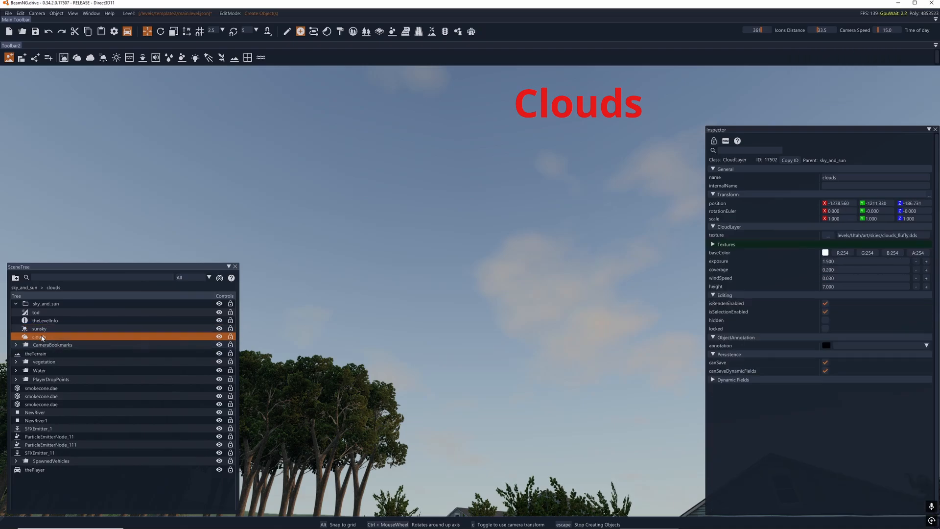
{"action": "right_click", "coordinate": [40, 337]}
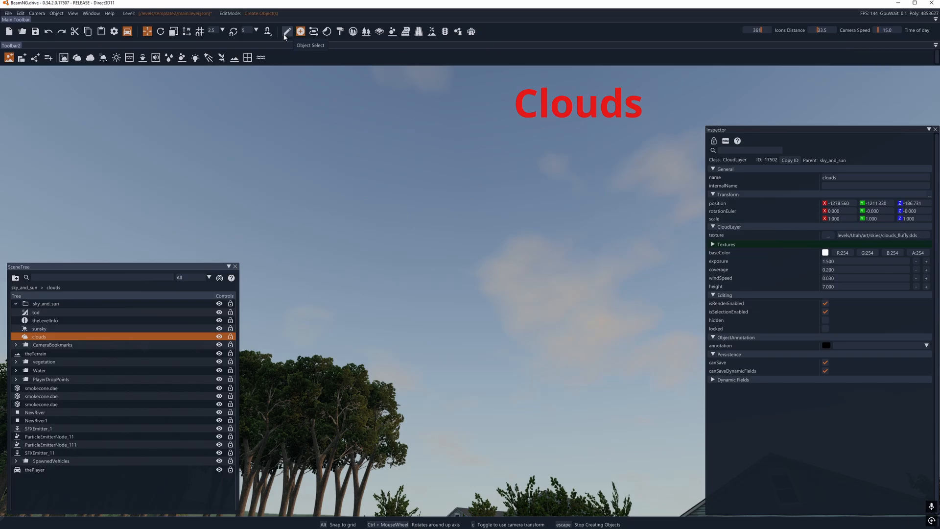
Switch to Object Select mode and duplicate the clouds object.
{"action": "left_click", "coordinate": [287, 32]}
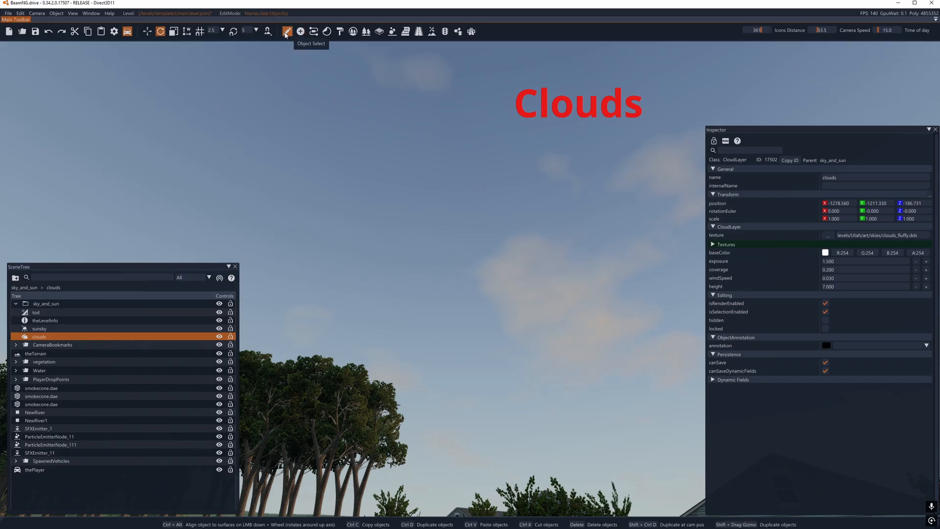
{"action": "right_click", "coordinate": [42, 337]}
{"action": "left_click", "coordinate": [54, 344]}
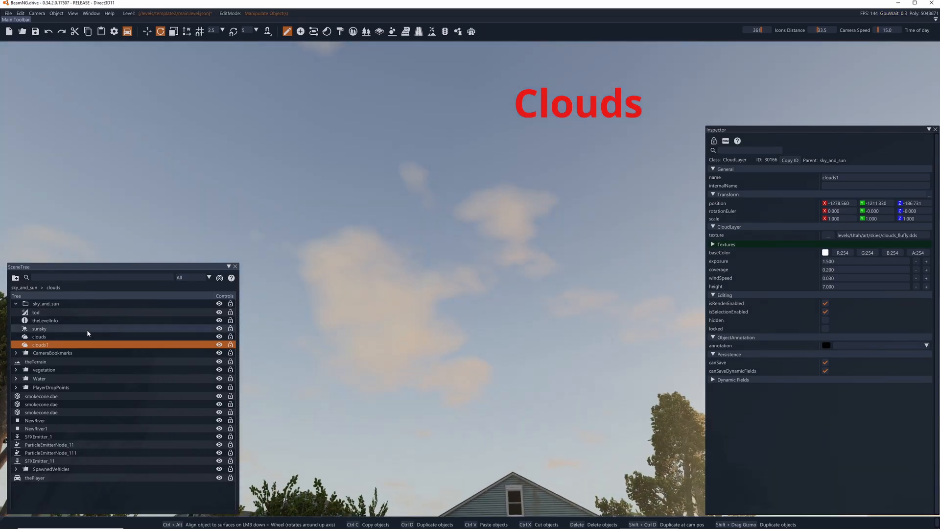
Compare the properties of clouds and its copy clouds1, and delete clouds1.
{"action": "left_click", "coordinate": [45, 337]}
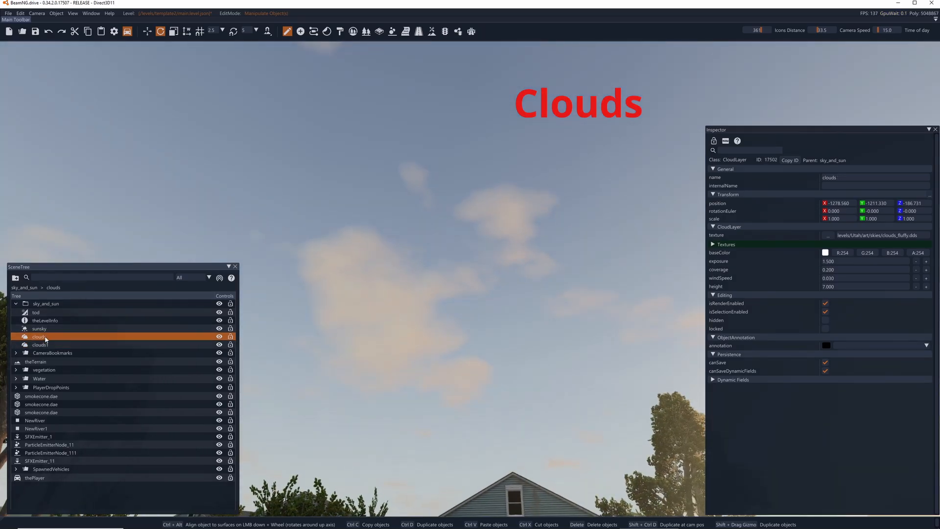
{"action": "left_click", "coordinate": [44, 345]}
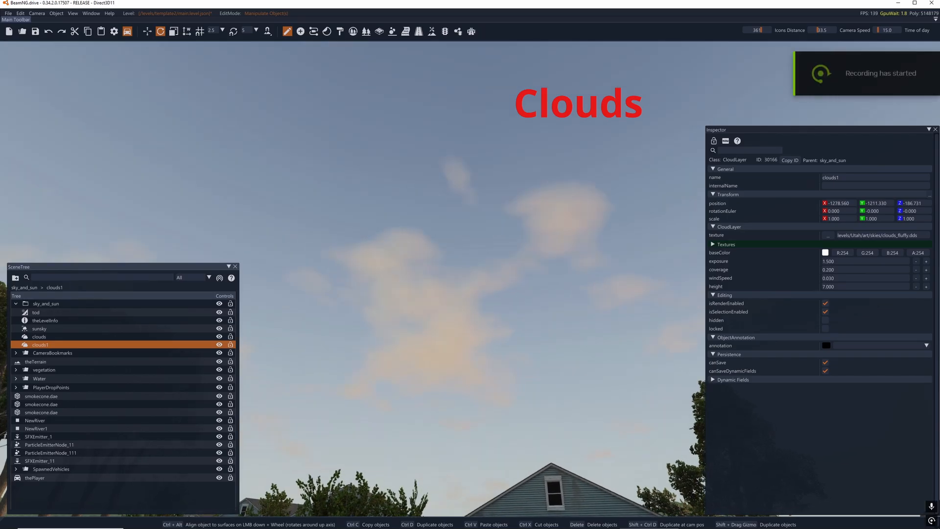
{"action": "left_click", "coordinate": [62, 336]}
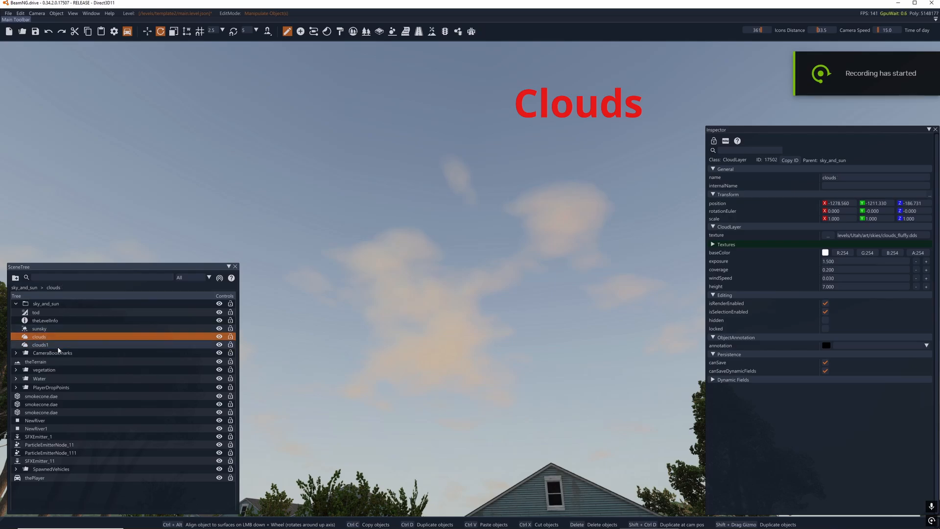
{"action": "left_click", "coordinate": [55, 344]}
{"action": "key", "text": "Delete"}
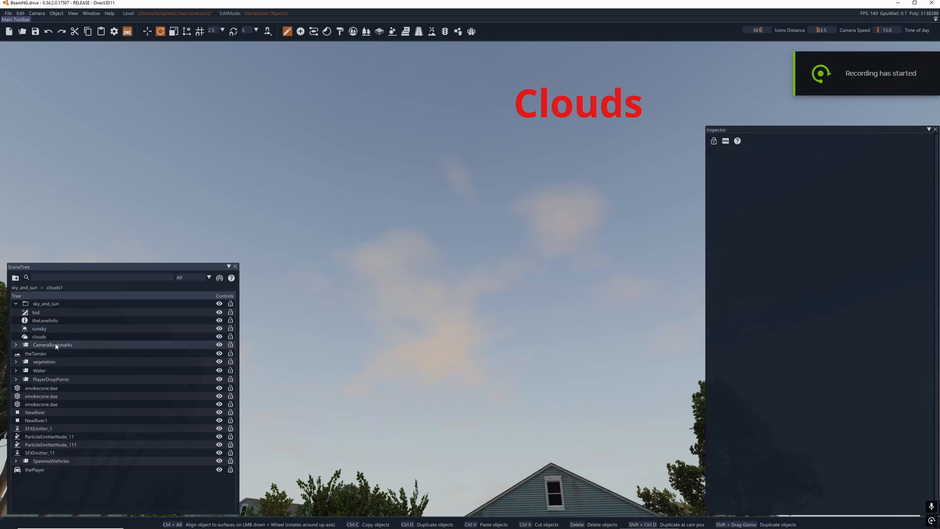
Set the exposure of the original clouds layer to 1.
{"action": "left_click", "coordinate": [54, 337]}
{"action": "right_click_drag", "start_coordinate": [427, 225], "coordinate": [377, 266]}
{"action": "left_click", "coordinate": [839, 261]}
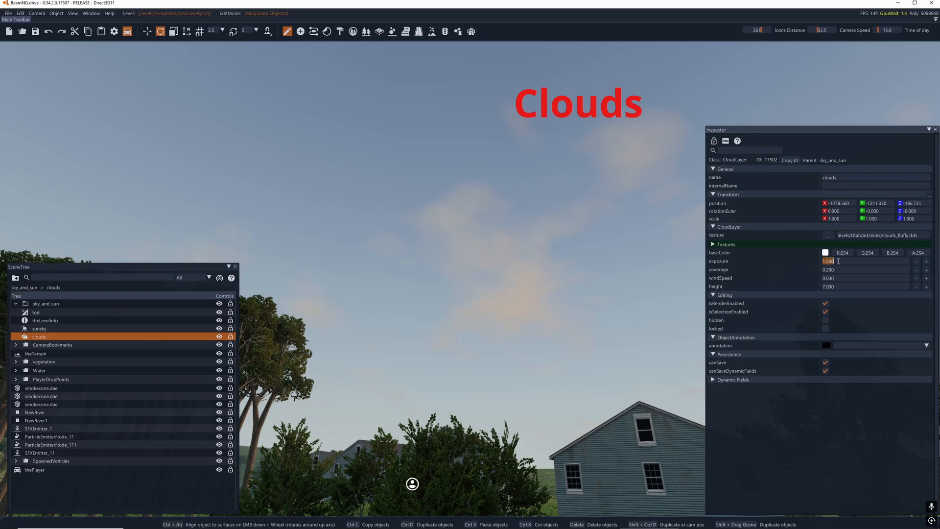
{"action": "type", "text": "1"}
{"action": "key", "text": "Return"}
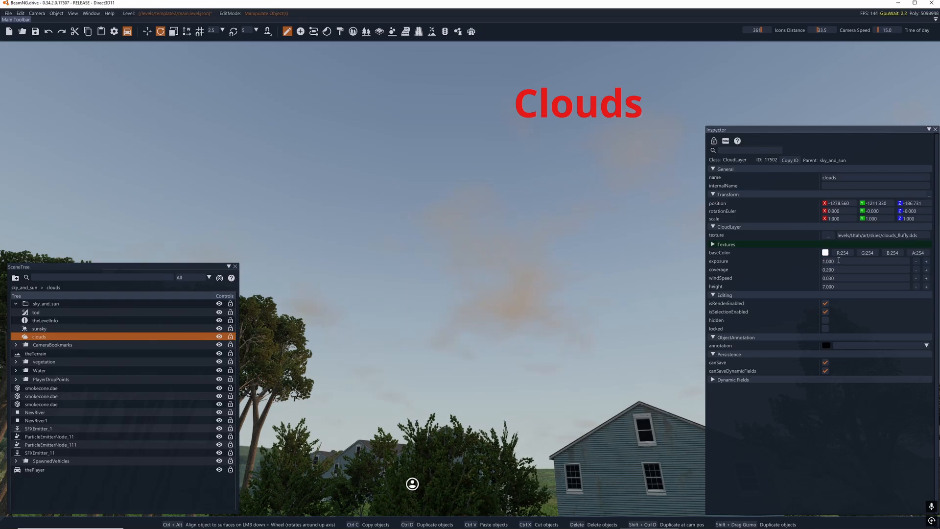
Set the clouds layer's exposure back to 1.5.
{"action": "right_click_drag", "start_coordinate": [631, 245], "coordinate": [648, 242]}
{"action": "left_click", "coordinate": [828, 262]}
{"action": "type", "text": "1.5"}
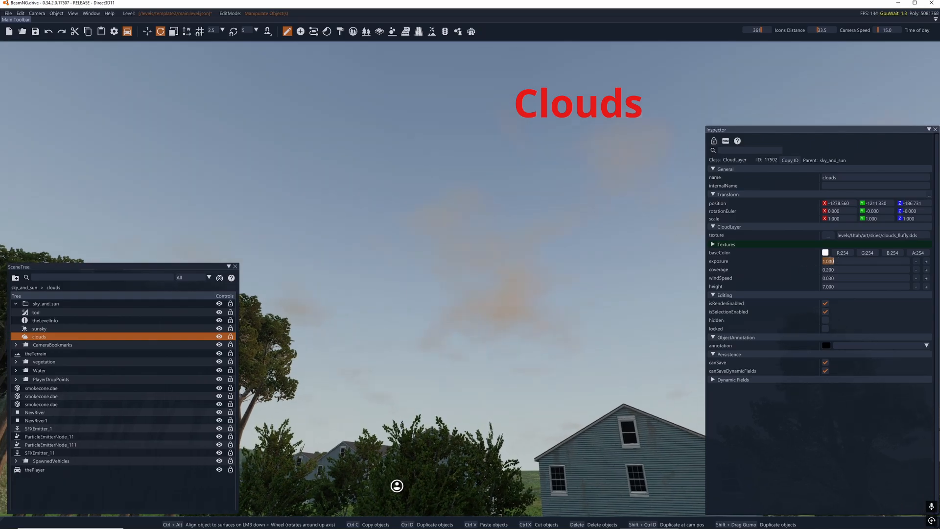
{"action": "key", "text": "Return"}
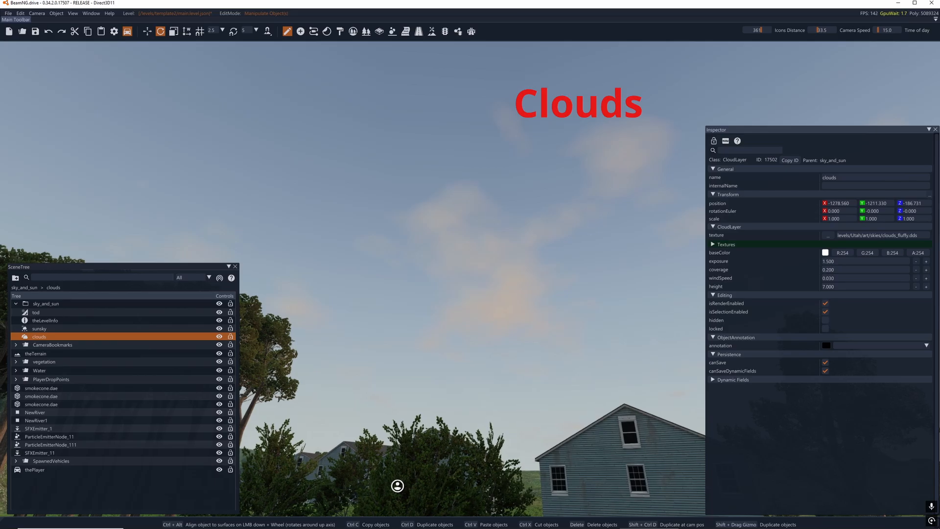
{"action": "right_click_drag", "start_coordinate": [562, 225], "coordinate": [577, 223]}
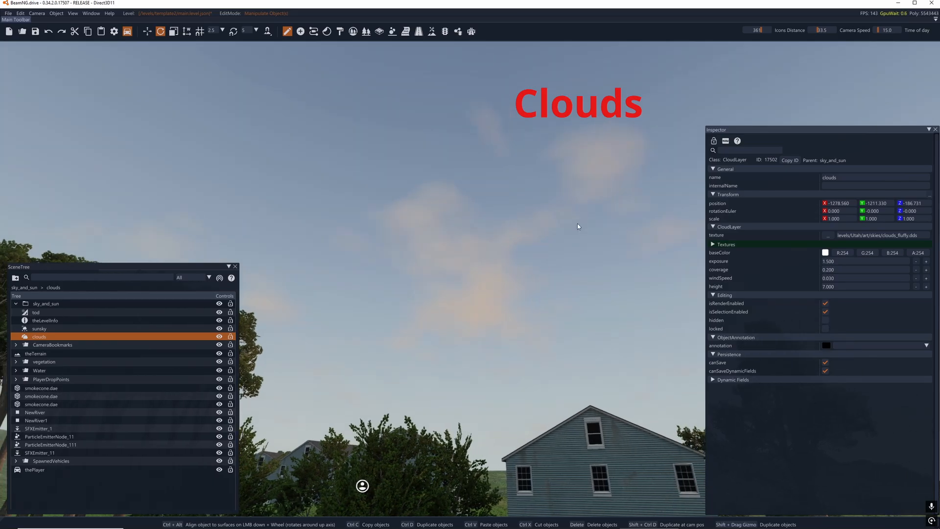
Set the clouds layer's coverage to 1 and look over the sky.
{"action": "left_click", "coordinate": [835, 270]}
{"action": "type", "text": "1"}
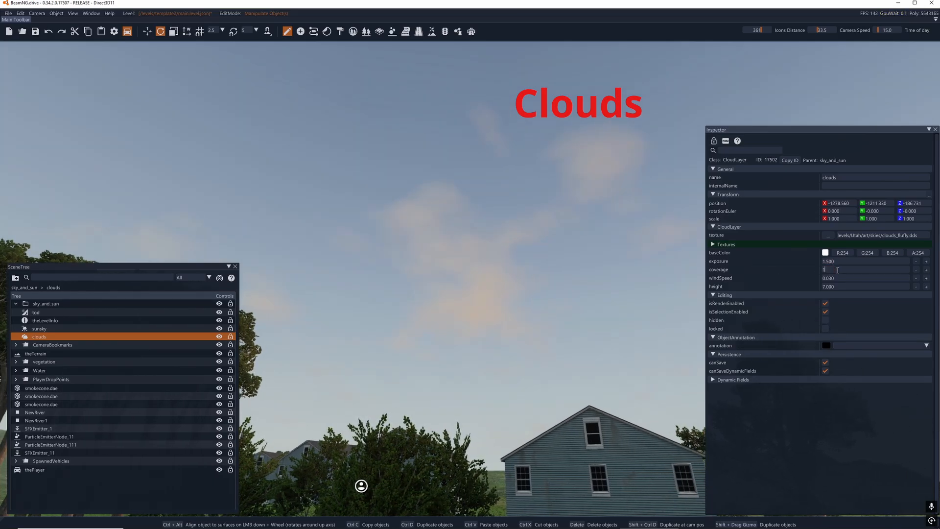
{"action": "key", "text": "Return"}
{"action": "mouse_move", "coordinate": [642, 262]}
{"action": "right_mouse_down"}
{"action": "mouse_move", "coordinate": [685, 270]}
{"action": "mouse_move", "coordinate": [611, 259]}
{"action": "mouse_move", "coordinate": [642, 263]}
{"action": "right_mouse_up"}
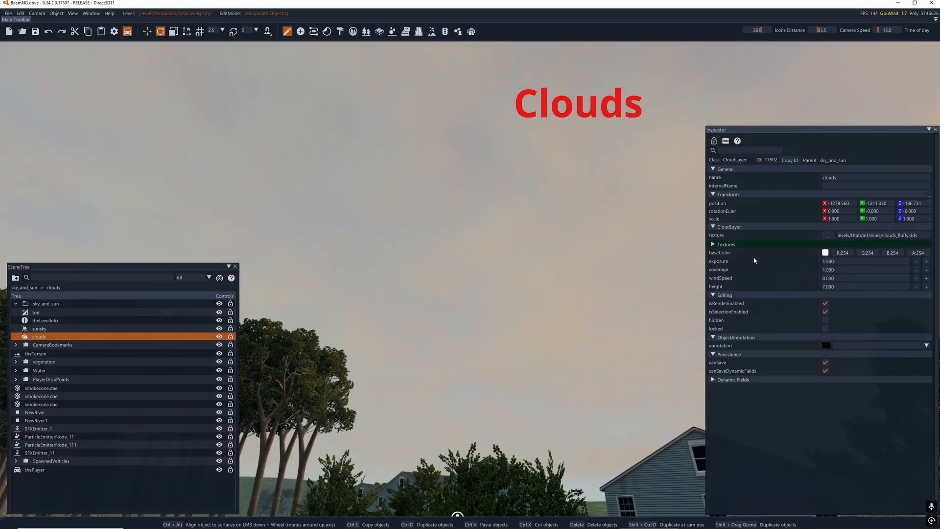
Try extreme coverage values of 2 and 100 on the clouds layer.
{"action": "left_click", "coordinate": [834, 271]}
{"action": "type", "text": "2"}
{"action": "left_click", "coordinate": [835, 270]}
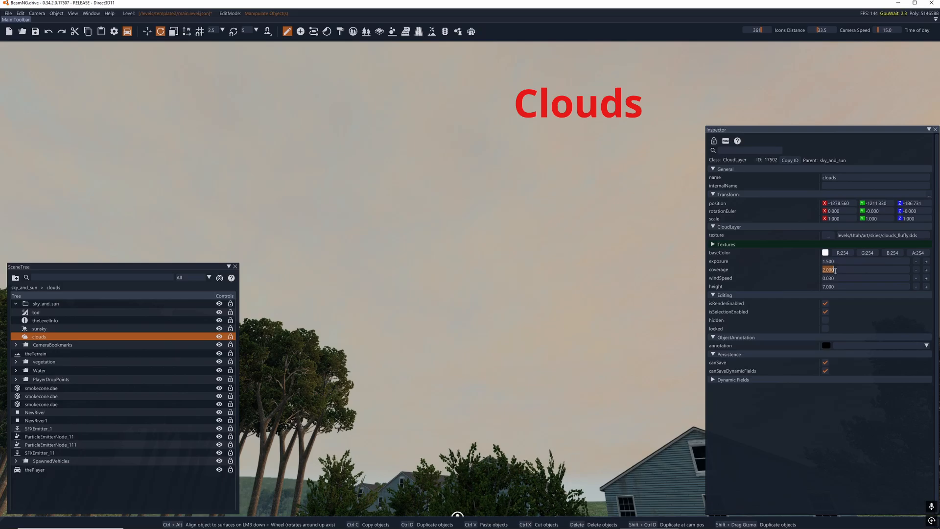
{"action": "type", "text": "100"}
{"action": "key", "text": "Return"}
Return the clouds layer's coverage to 1, and lower it to 0.1.
{"action": "left_click", "coordinate": [835, 270]}
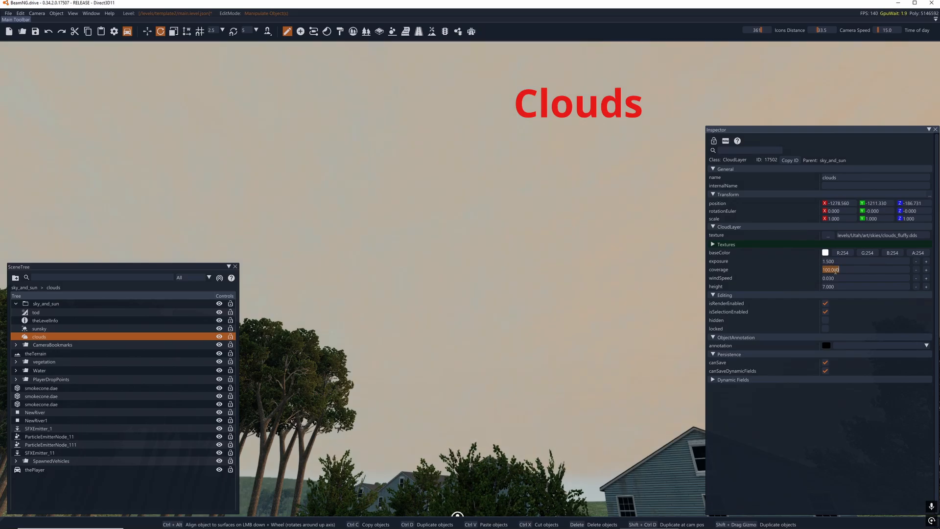
{"action": "type", "text": "1"}
{"action": "key", "text": "Return"}
{"action": "left_click", "coordinate": [835, 271]}
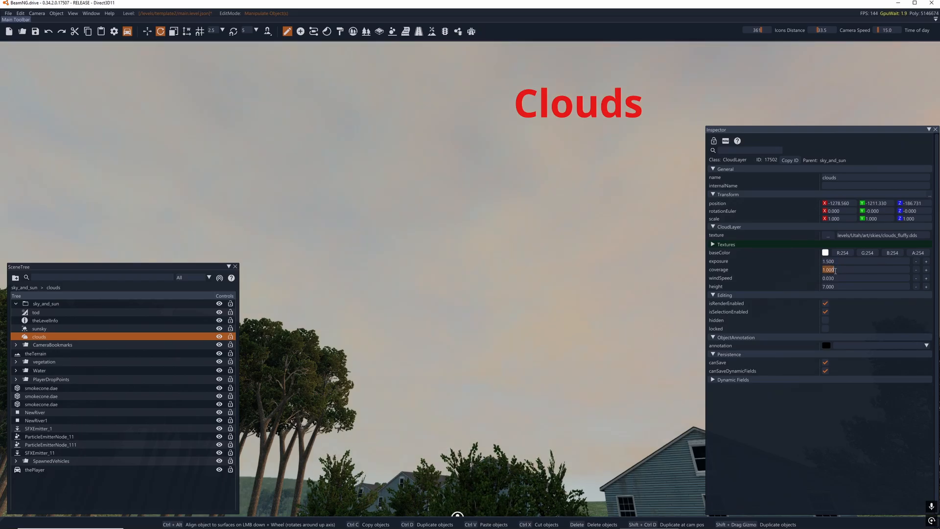
{"action": "type", "text": ".1"}
{"action": "key", "text": "Return"}
Set the clouds layer's coverage to 0.5 and check the cloud density.
{"action": "left_click", "coordinate": [835, 271]}
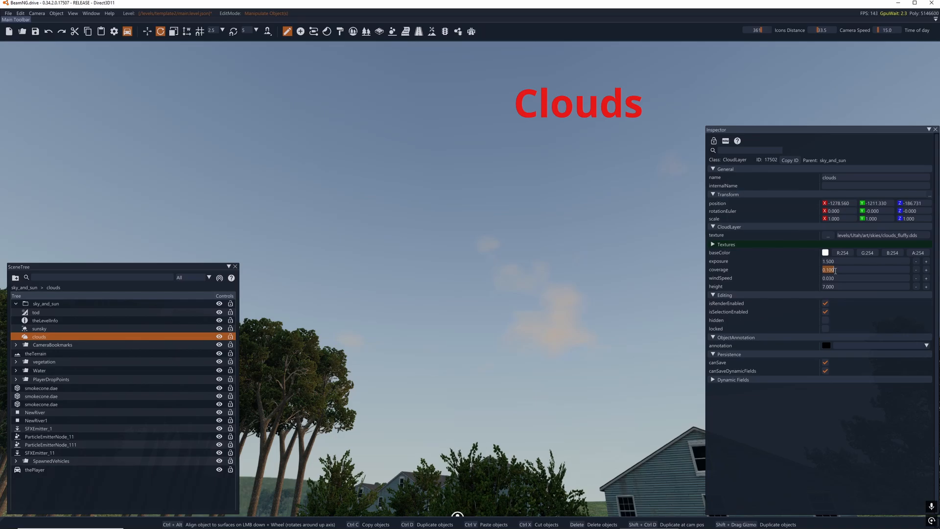
{"action": "type", "text": ".5"}
{"action": "key", "text": "Return"}
{"action": "right_click_drag", "start_coordinate": [575, 227], "coordinate": [638, 239]}
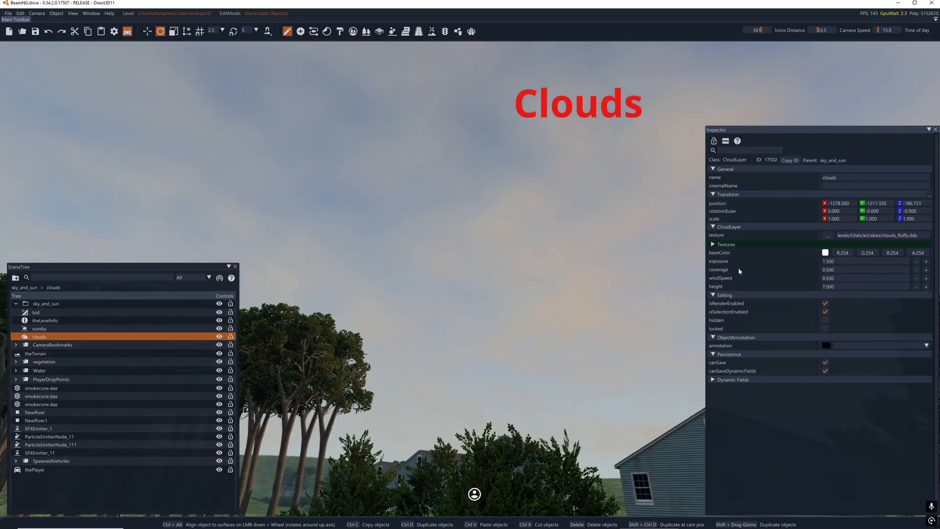
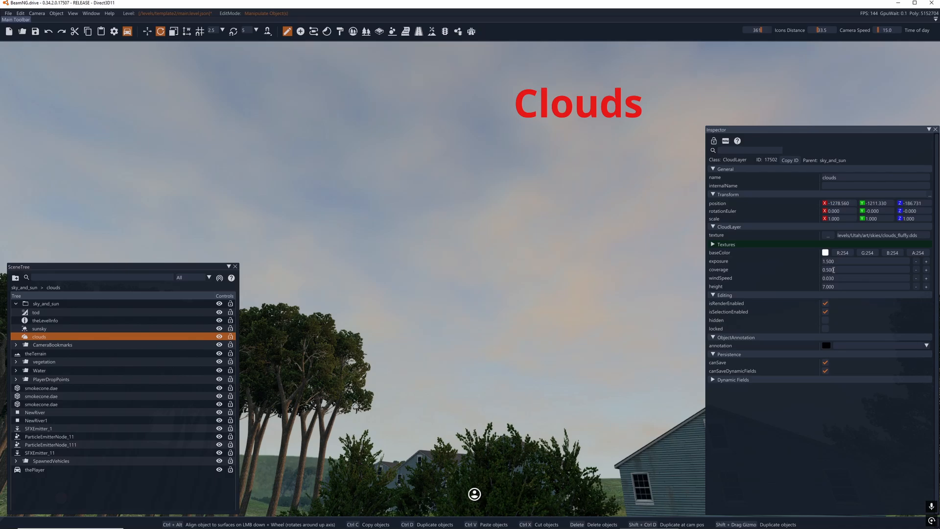
Set the clouds layer's coverage to 0.25 and look around the sky.
{"action": "left_click", "coordinate": [833, 270]}
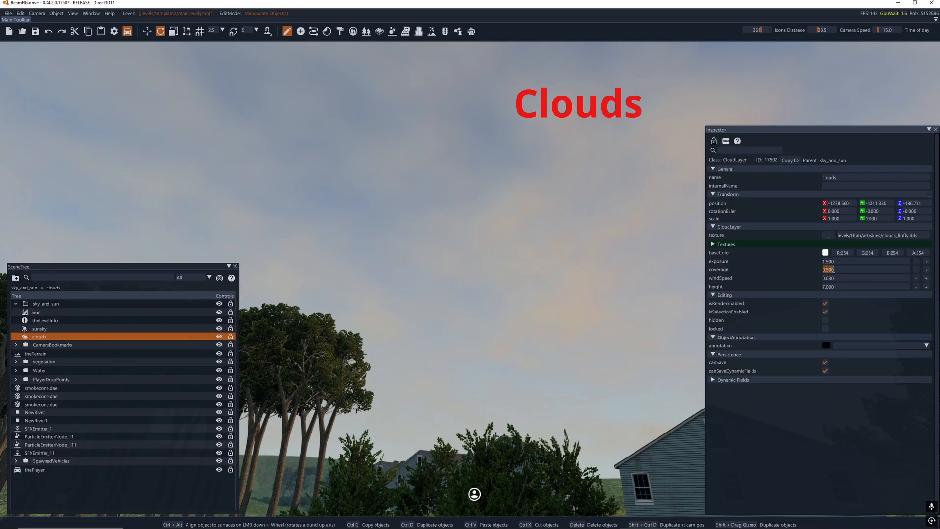
{"action": "type", "text": "0.25"}
{"action": "key", "text": "Return"}
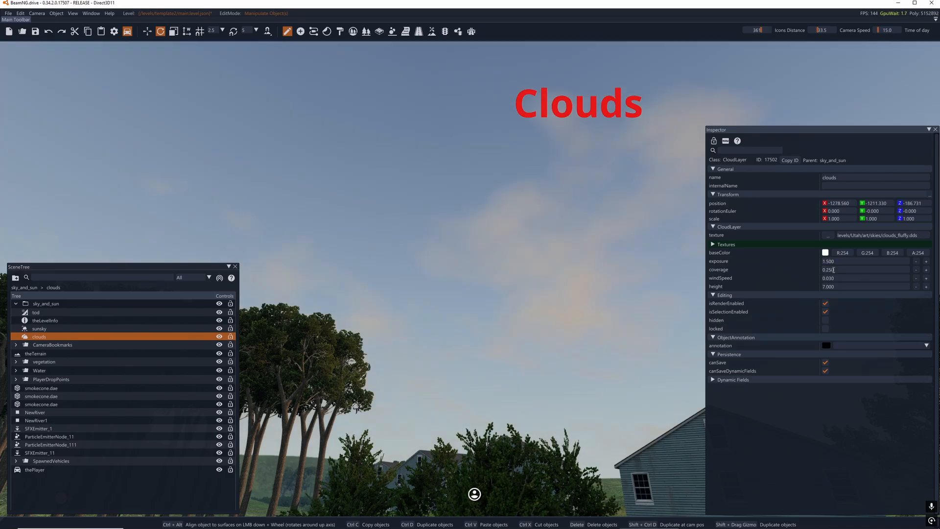
{"action": "right_click_drag", "start_coordinate": [582, 274], "coordinate": [284, 269]}
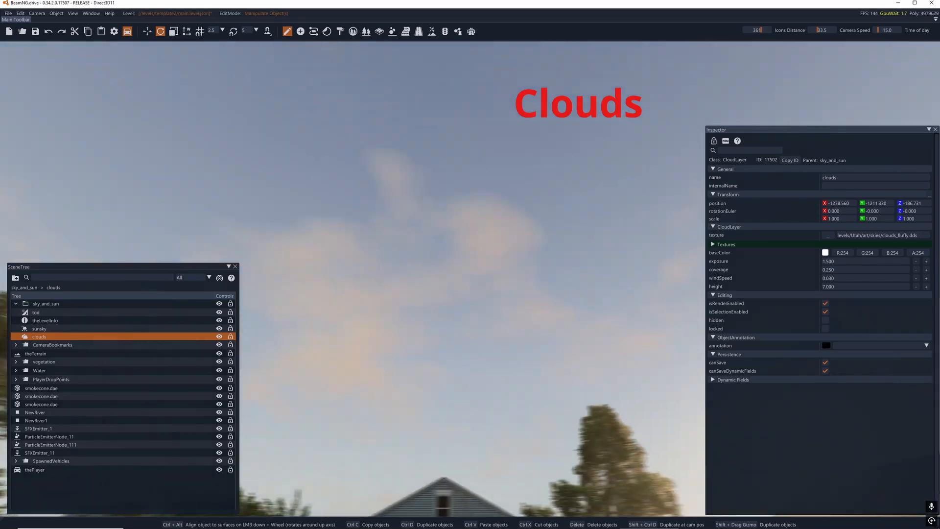
{"action": "right_click_drag", "start_coordinate": [641, 210], "coordinate": [605, 224]}
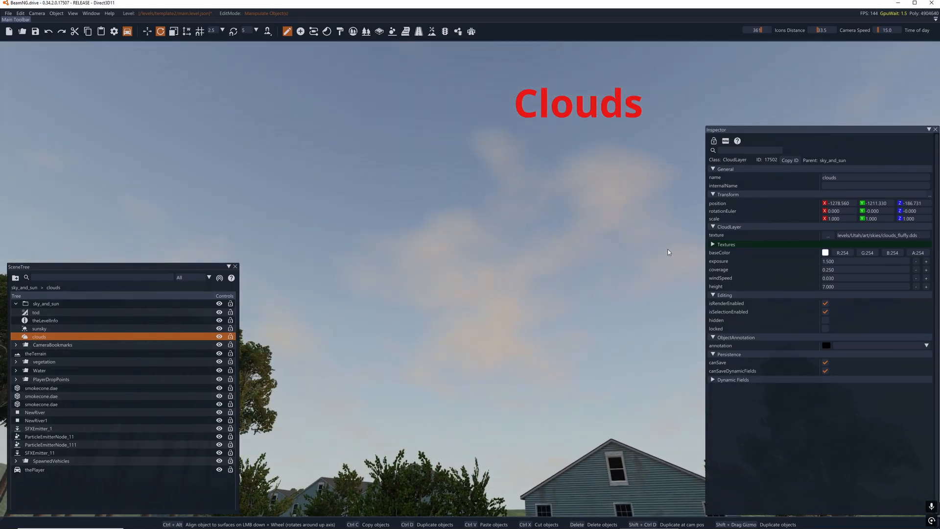
Set the clouds layer's windSpeed to 1 and watch the cloud movement.
{"action": "left_click", "coordinate": [838, 278]}
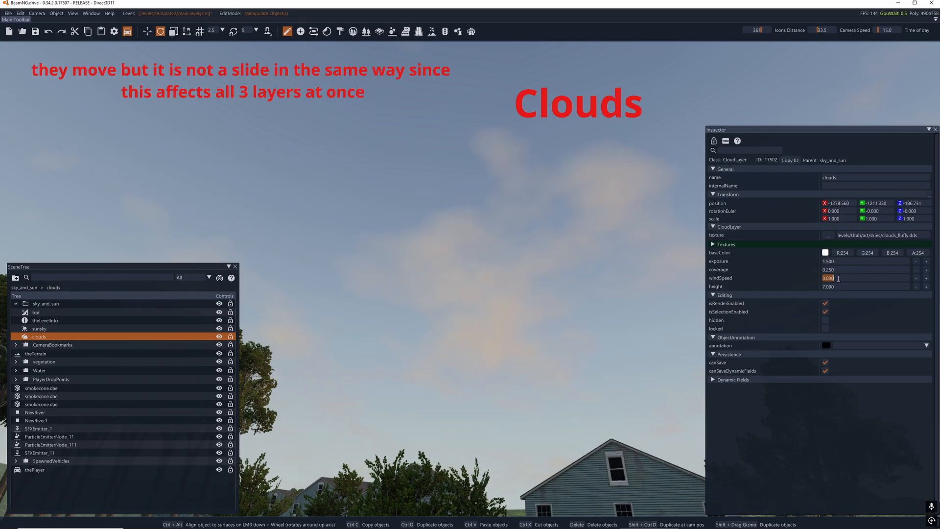
{"action": "type", "text": "1"}
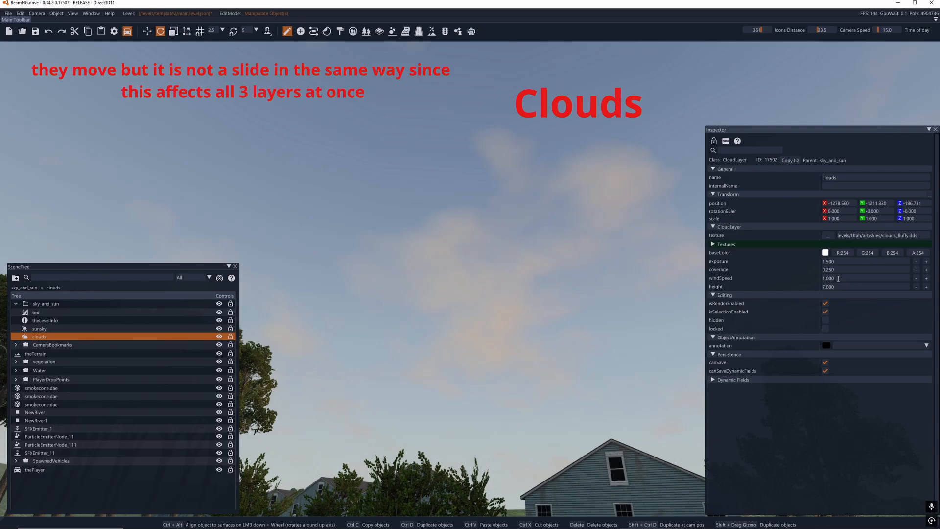
{"action": "mouse_move", "coordinate": [588, 284]}
{"action": "right_mouse_down"}
{"action": "mouse_move", "coordinate": [636, 313]}
{"action": "mouse_move", "coordinate": [701, 291]}
{"action": "mouse_move", "coordinate": [577, 276]}
{"action": "right_mouse_up"}
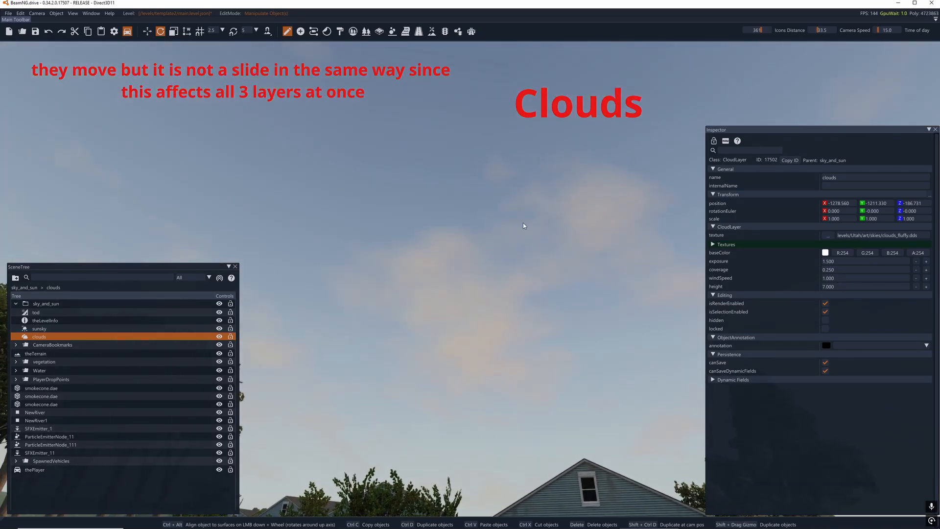
Raise the clouds layer's windSpeed to 50 and observe the moving sky.
{"action": "left_click", "coordinate": [836, 278]}
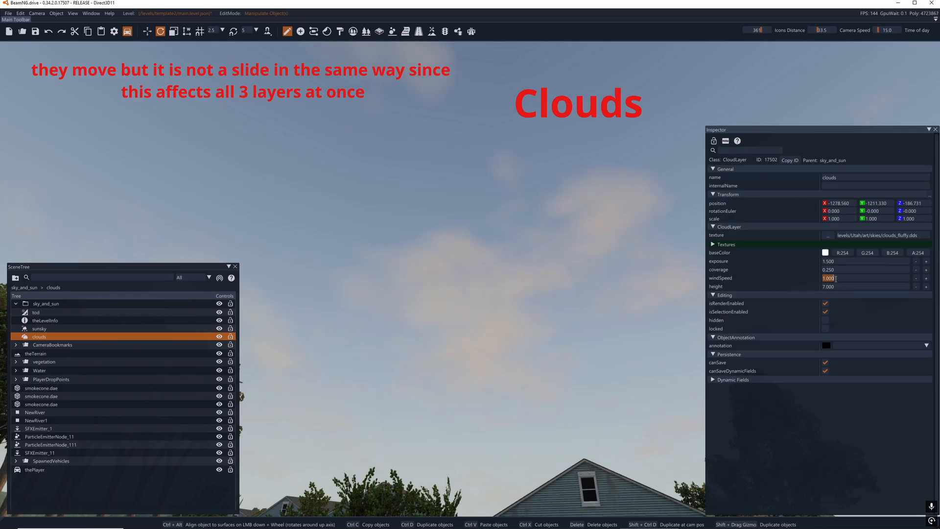
{"action": "type", "text": "50"}
{"action": "key", "text": "Return"}
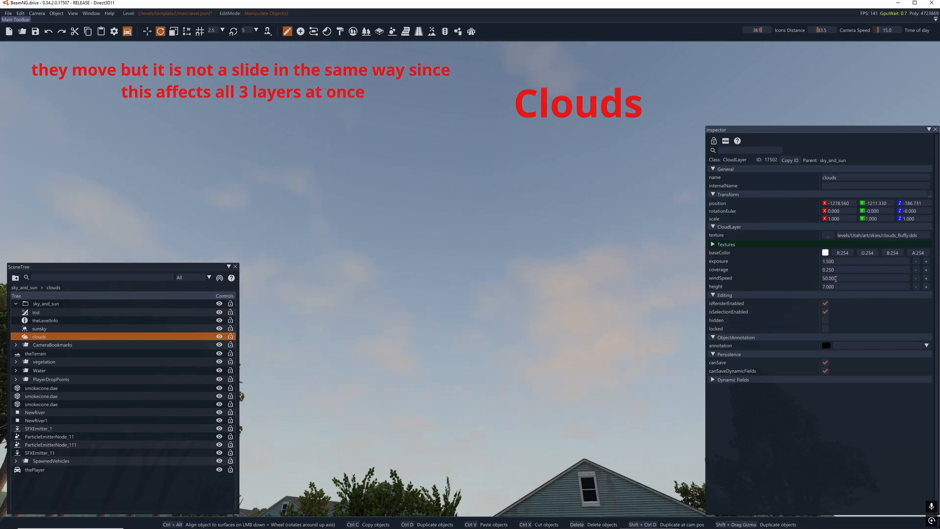
{"action": "right_click_drag", "start_coordinate": [583, 293], "coordinate": [925, 293]}
{"action": "right_click_drag", "start_coordinate": [548, 236], "coordinate": [558, 237]}
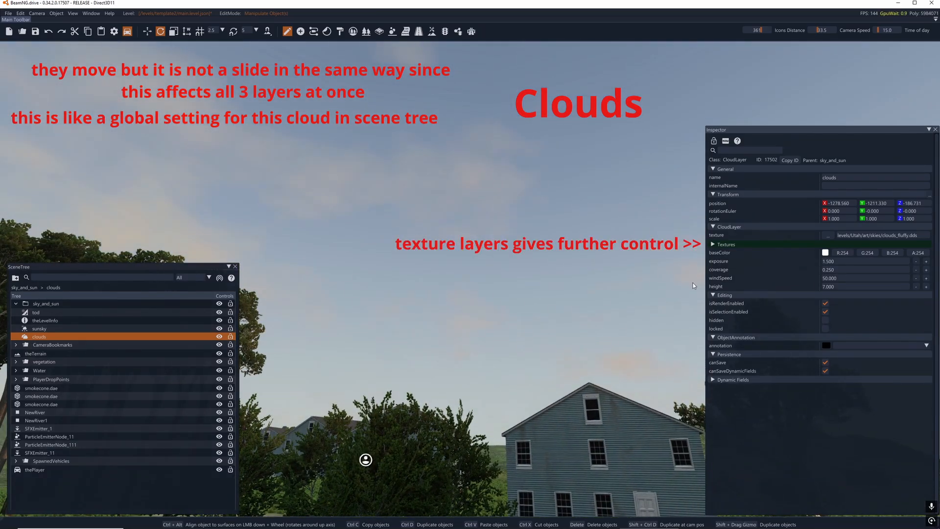
Set the clouds layer's windSpeed back to 1.
{"action": "left_click", "coordinate": [834, 279]}
{"action": "type", "text": "1"}
{"action": "key", "text": "Return"}
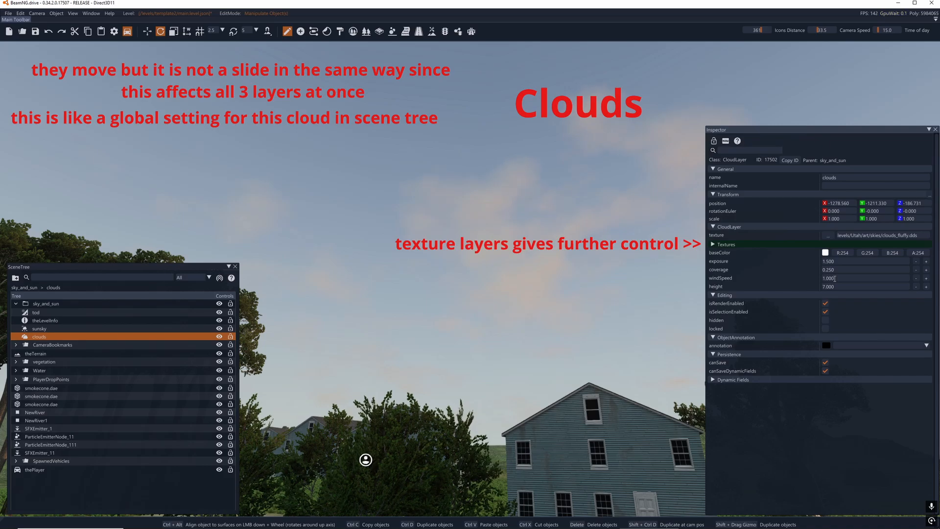
Set the clouds layer's height to 10, raise it to 20 and look around the sky.
{"action": "left_click", "coordinate": [835, 287]}
{"action": "type", "text": "10"}
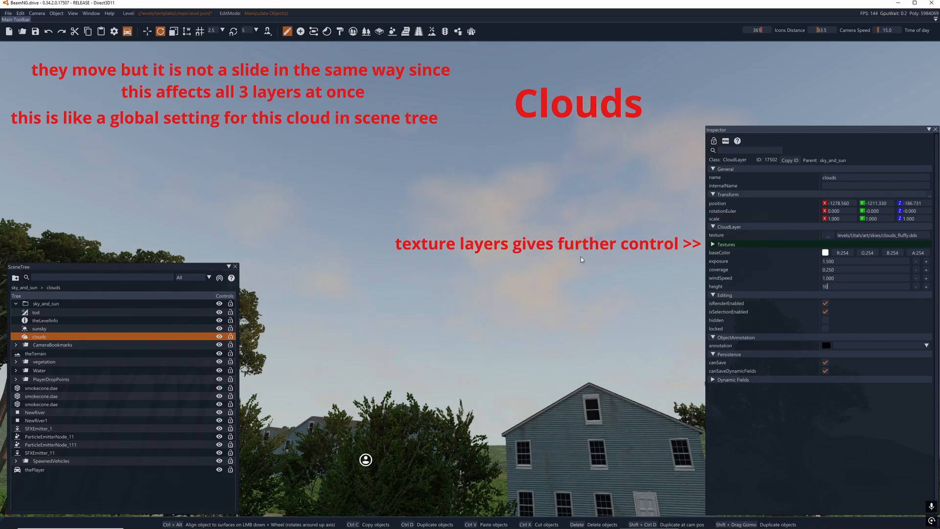
{"action": "key", "text": "Return"}
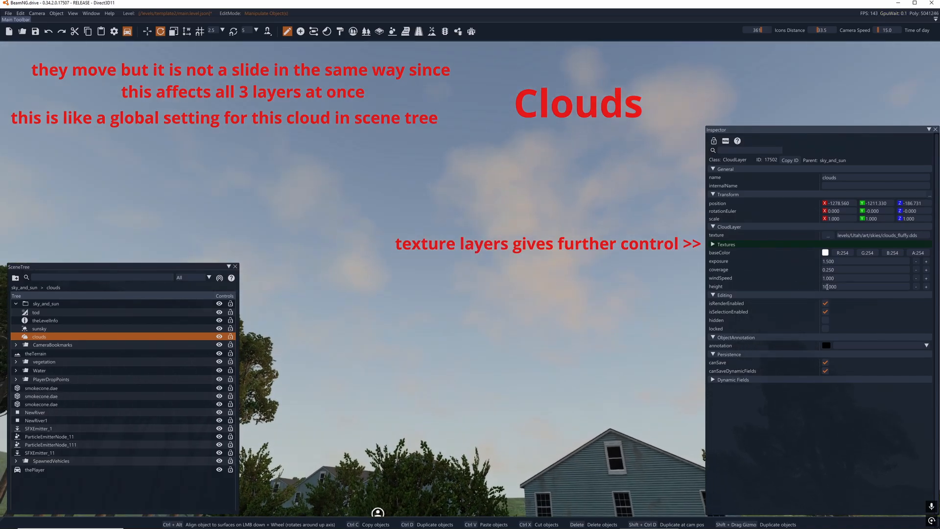
{"action": "left_click", "coordinate": [833, 286]}
{"action": "type", "text": "20"}
{"action": "key", "text": "Return"}
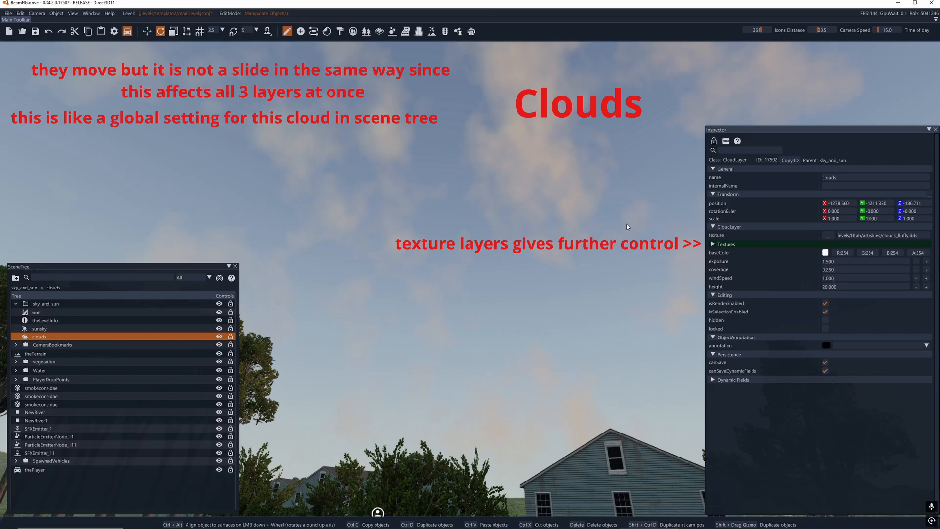
{"action": "right_click_drag", "start_coordinate": [628, 226], "coordinate": [657, 217]}
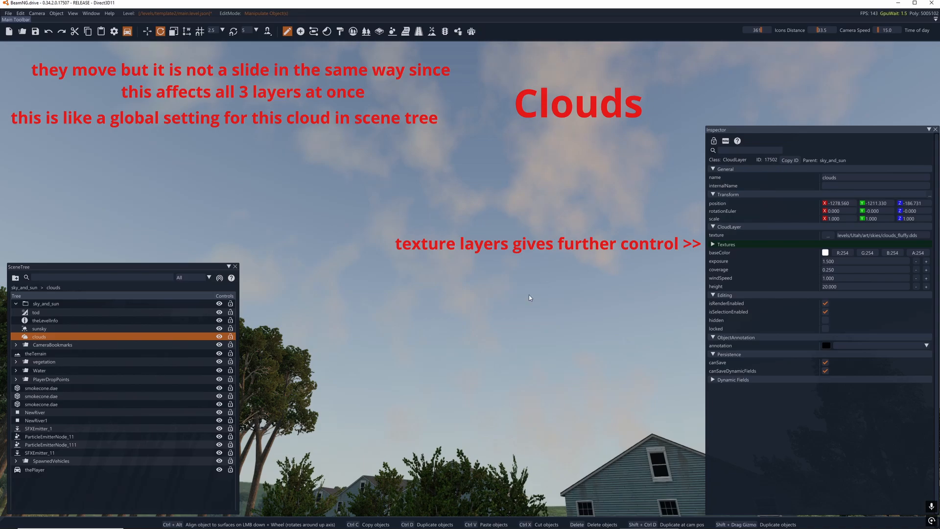
Try windSpeed values of 3 and 2 on the clouds layer, and set it back to 1.
{"action": "left_click", "coordinate": [831, 277]}
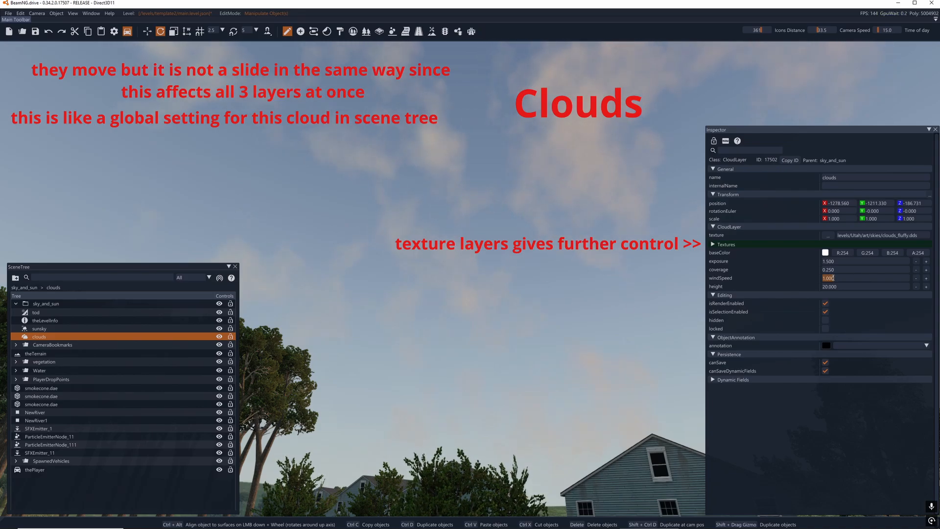
{"action": "type", "text": "3"}
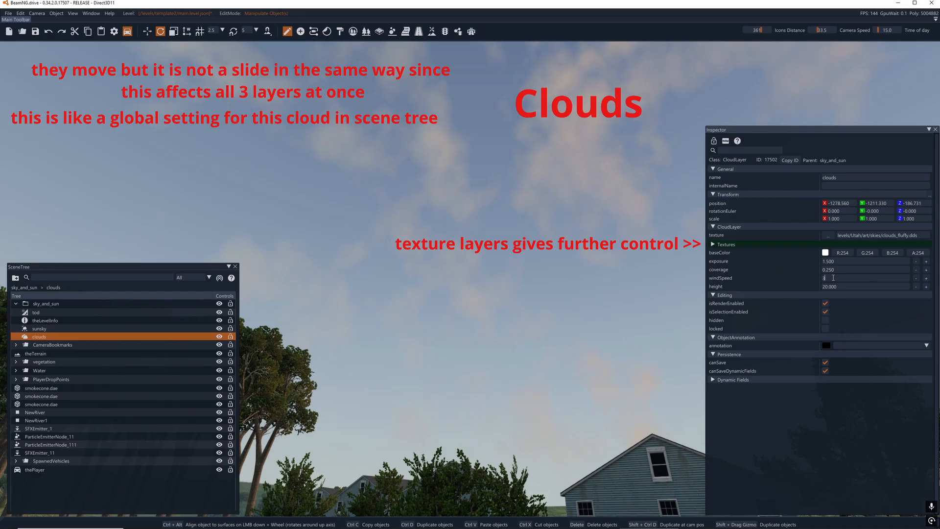
{"action": "key", "text": "Return"}
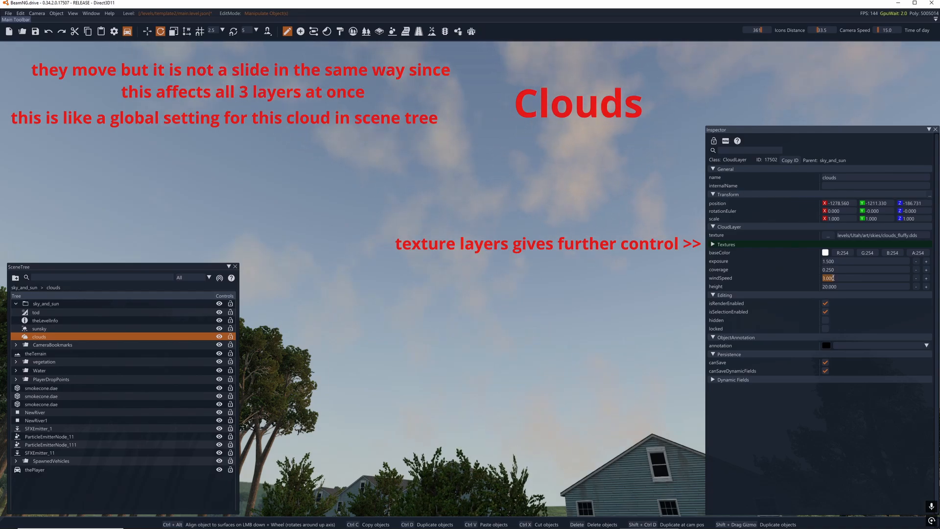
{"action": "type", "text": "2"}
{"action": "key", "text": "Return"}
{"action": "left_click", "coordinate": [832, 278]}
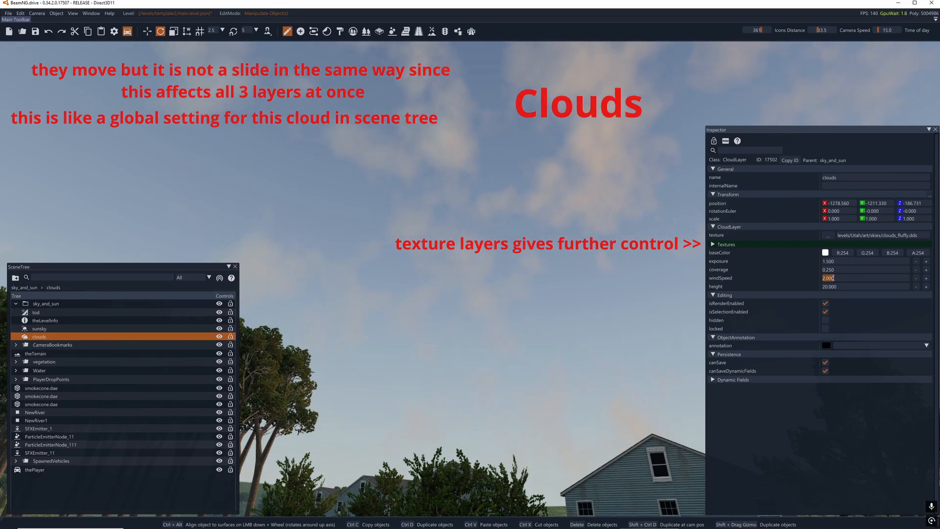
{"action": "type", "text": "1"}
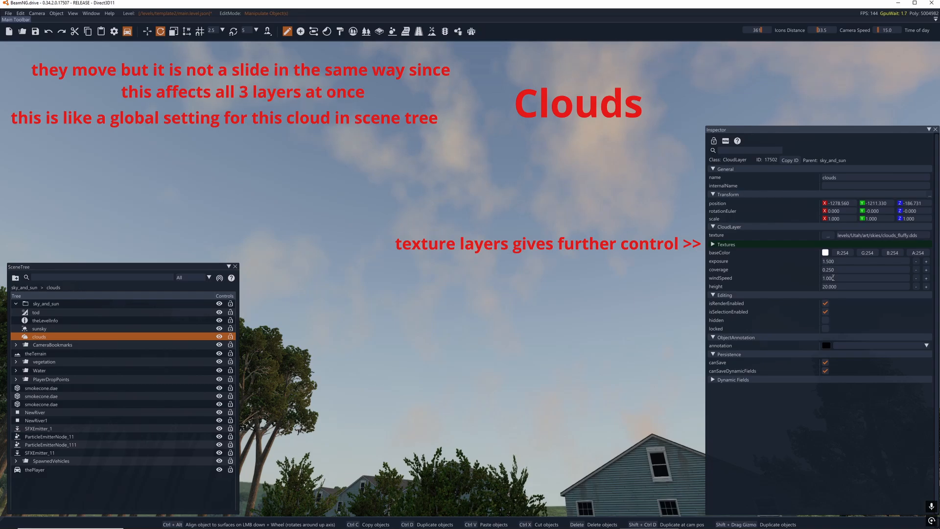
Compare clouds layer heights of 10 and 15, and return the height to 20.
{"action": "left_click", "coordinate": [835, 286]}
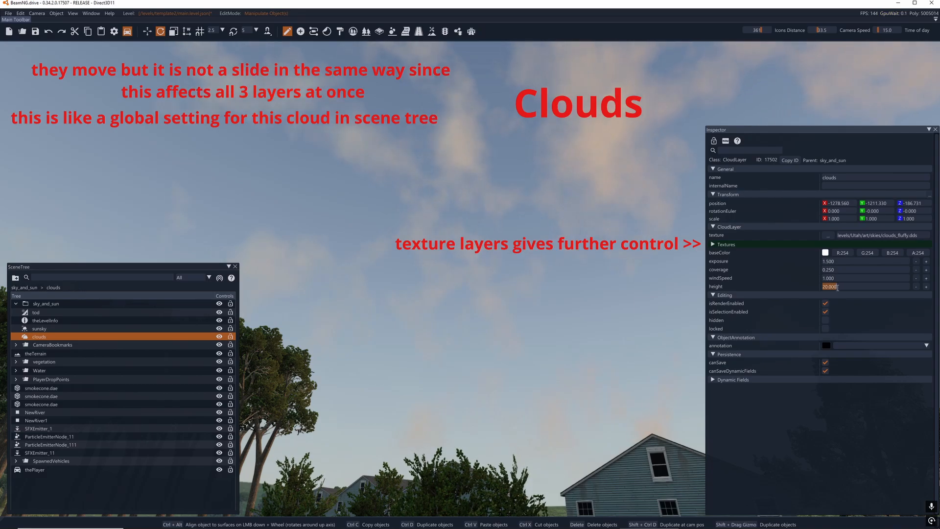
{"action": "type", "text": "1"}
{"action": "key", "text": "Return"}
{"action": "left_click", "coordinate": [835, 287]}
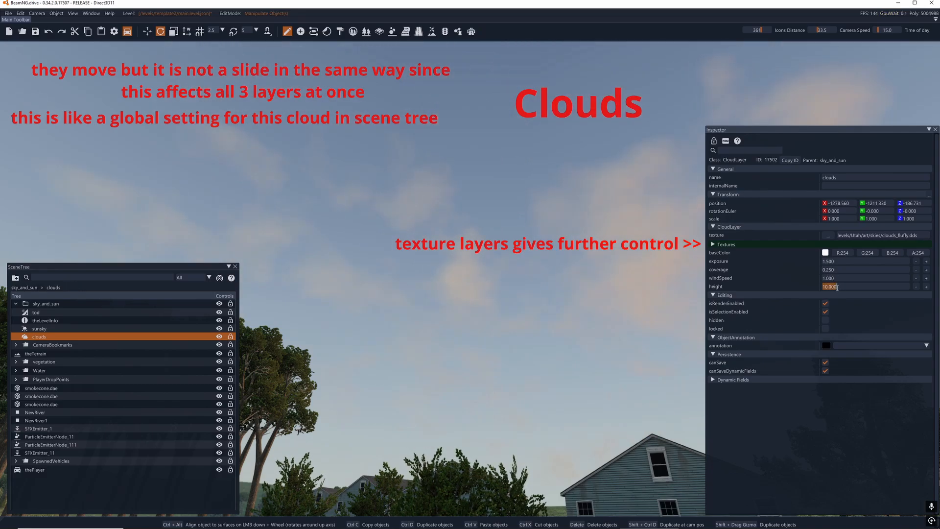
{"action": "type", "text": "15"}
{"action": "key", "text": "Return"}
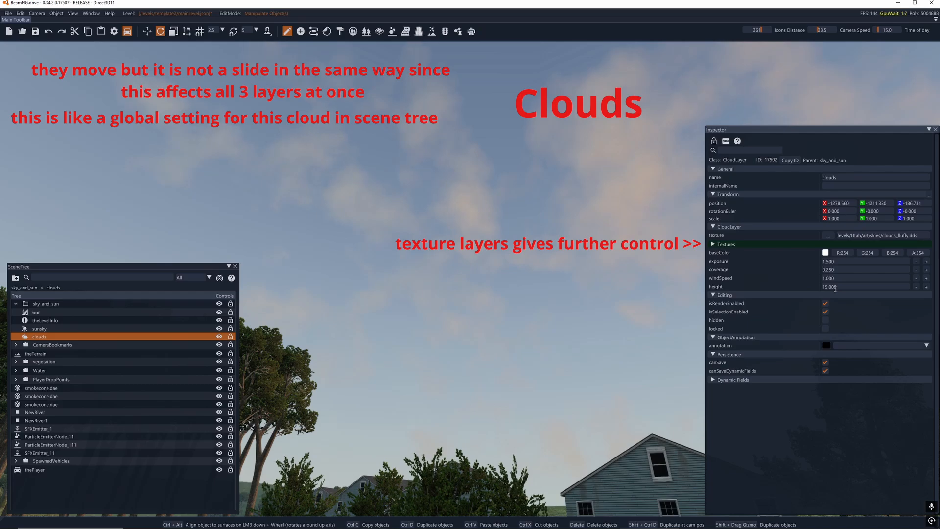
{"action": "left_click", "coordinate": [835, 287]}
{"action": "type", "text": "20"}
{"action": "key", "text": "Return"}
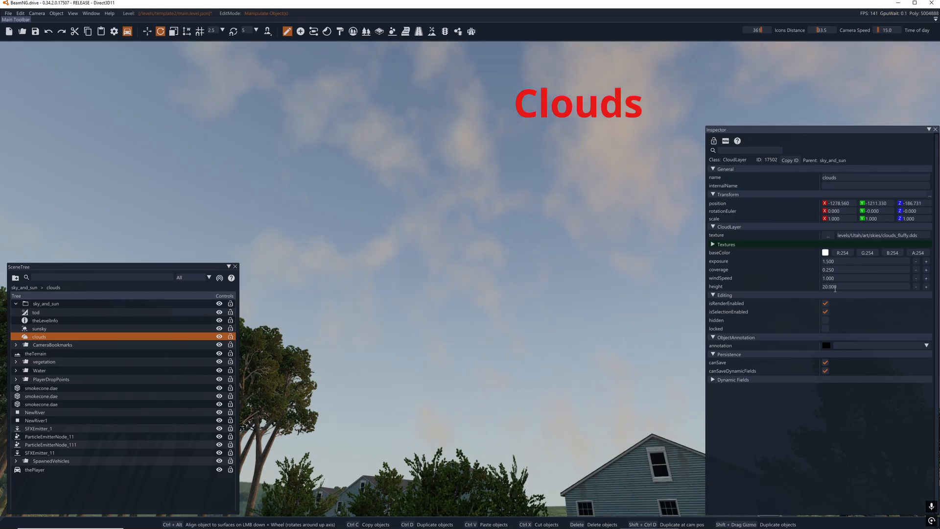
Duplicate the clouds layer in the scene tree and set the copy's height to 30.
{"action": "right_click", "coordinate": [42, 337]}
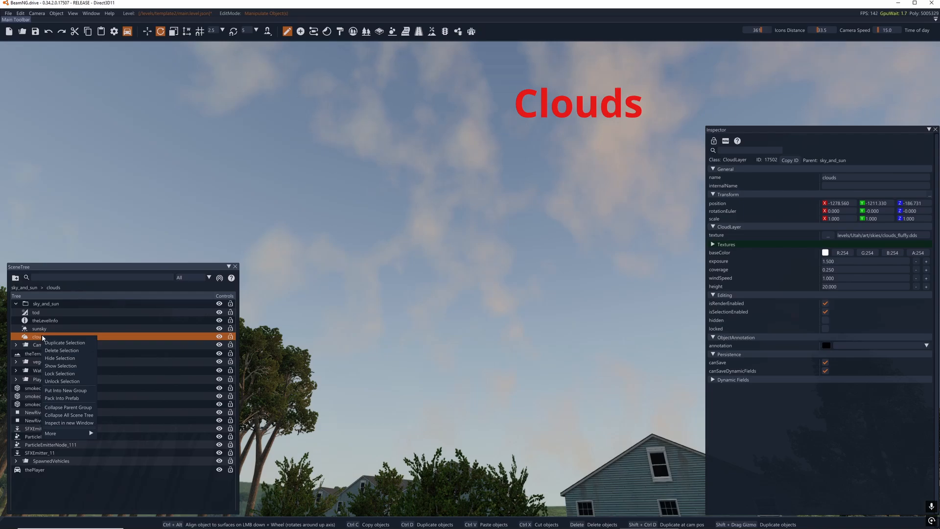
{"action": "left_click", "coordinate": [54, 342]}
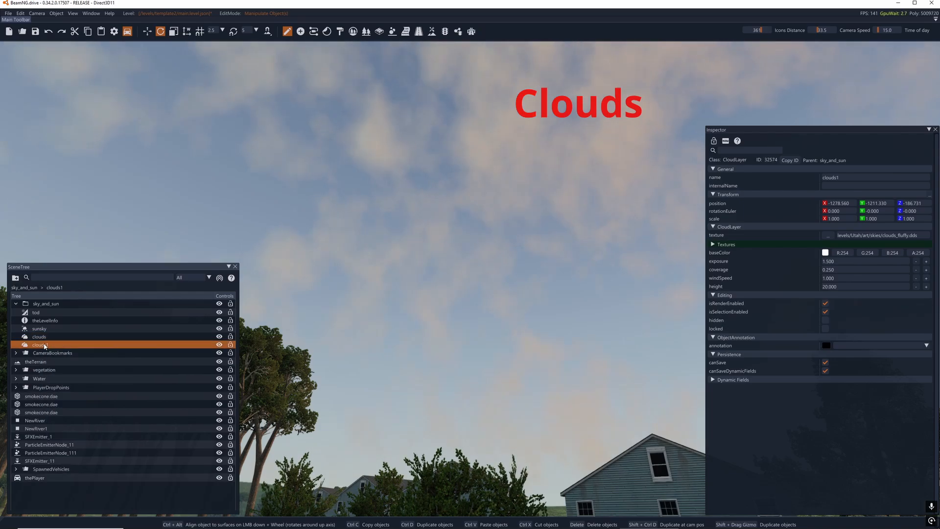
{"action": "double_click", "coordinate": [44, 345]}
{"action": "double_click", "coordinate": [838, 286]}
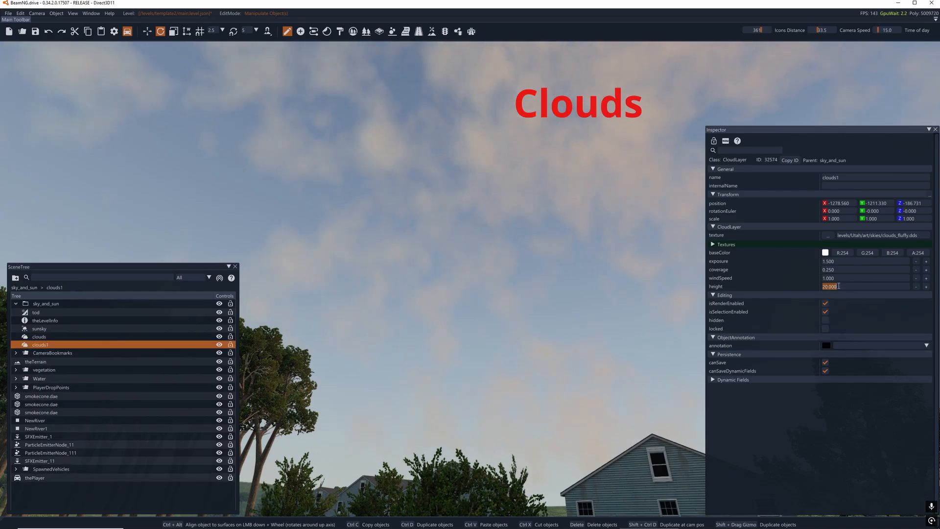
{"action": "type", "text": "30"}
{"action": "key", "text": "Return"}
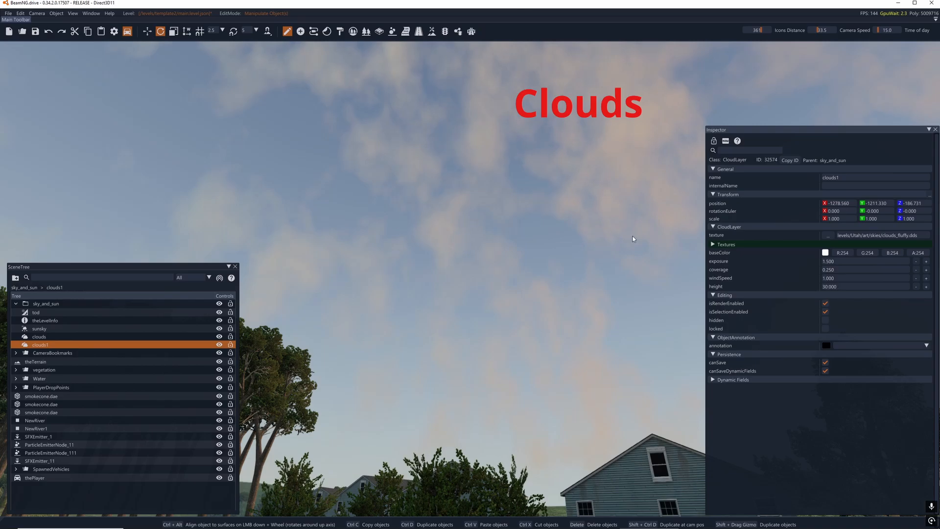
Set the duplicated cloud layer's windSpeed to 0.25 and look up at the sky.
{"action": "right_click_drag", "start_coordinate": [632, 237], "coordinate": [585, 225]}
{"action": "double_click", "coordinate": [836, 278]}
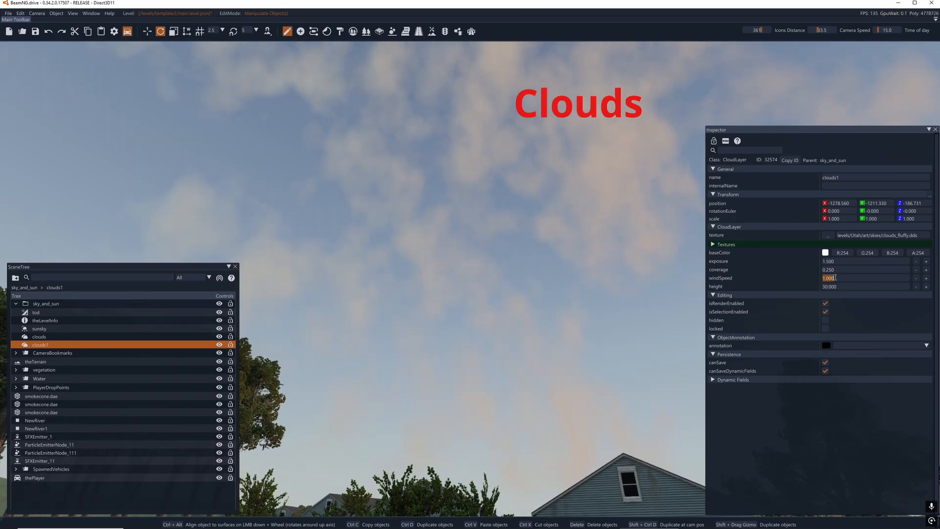
{"action": "type", "text": "250"}
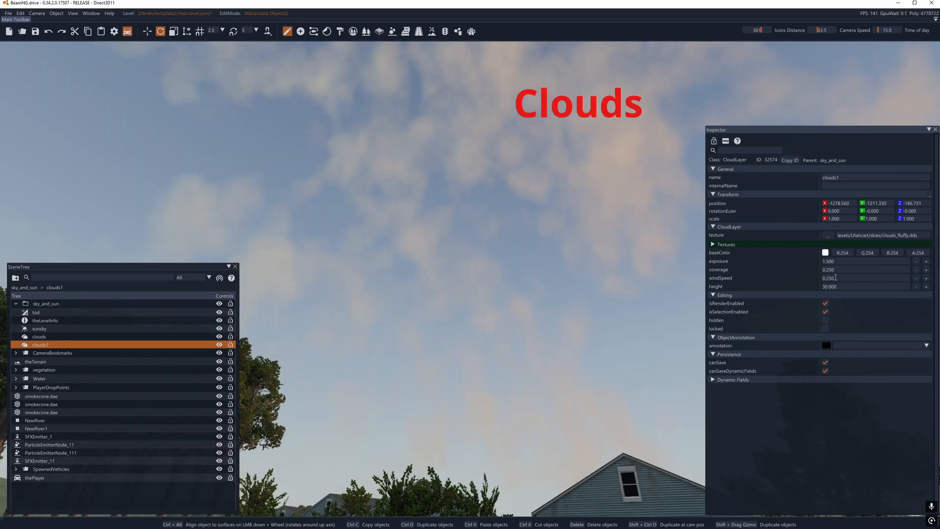
{"action": "right_click_drag", "start_coordinate": [457, 242], "coordinate": [457, 223]}
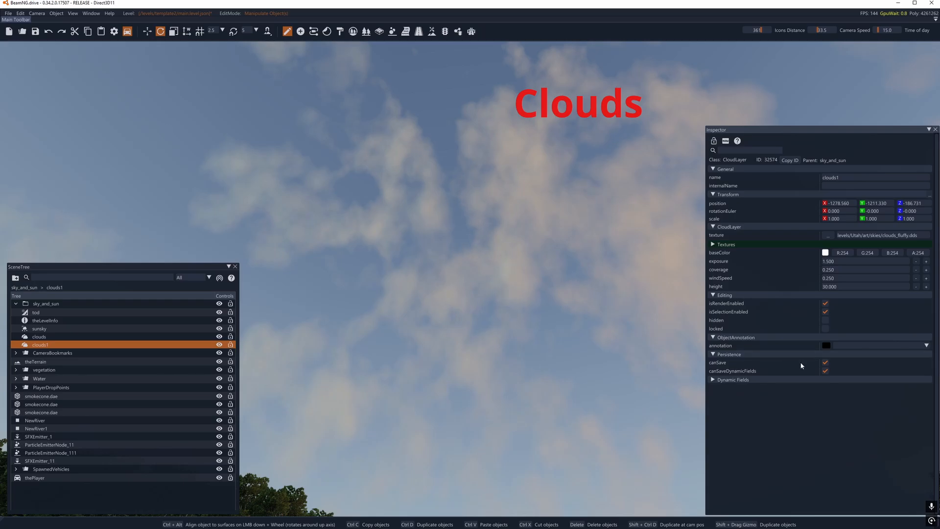
Try coverage values of 5 and 0.5 on the duplicated cloud layer, and set it to 0.4.
{"action": "left_click", "coordinate": [836, 268]}
{"action": "type", "text": "5"}
{"action": "key", "text": "Return"}
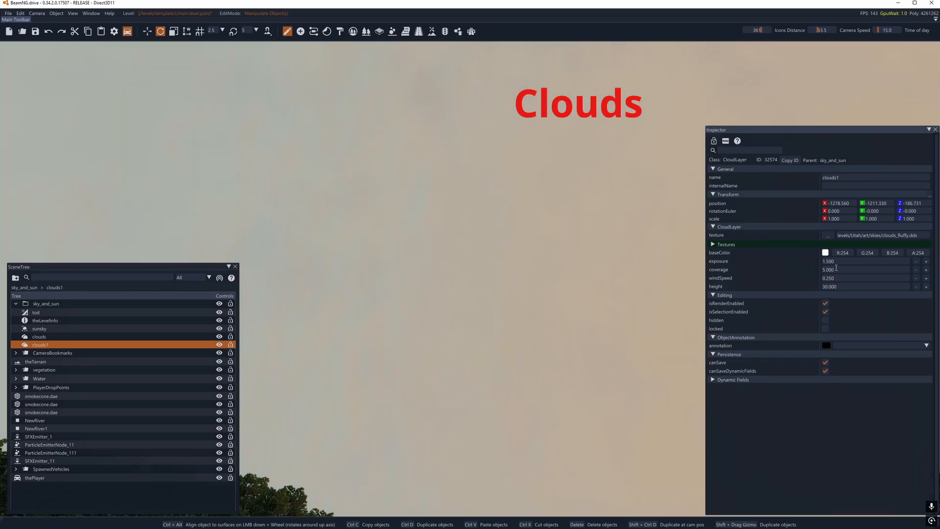
{"action": "left_click", "coordinate": [836, 268]}
{"action": "type", "text": "0.5"}
{"action": "key", "text": "Return"}
{"action": "right_click_drag", "start_coordinate": [588, 293], "coordinate": [583, 260]}
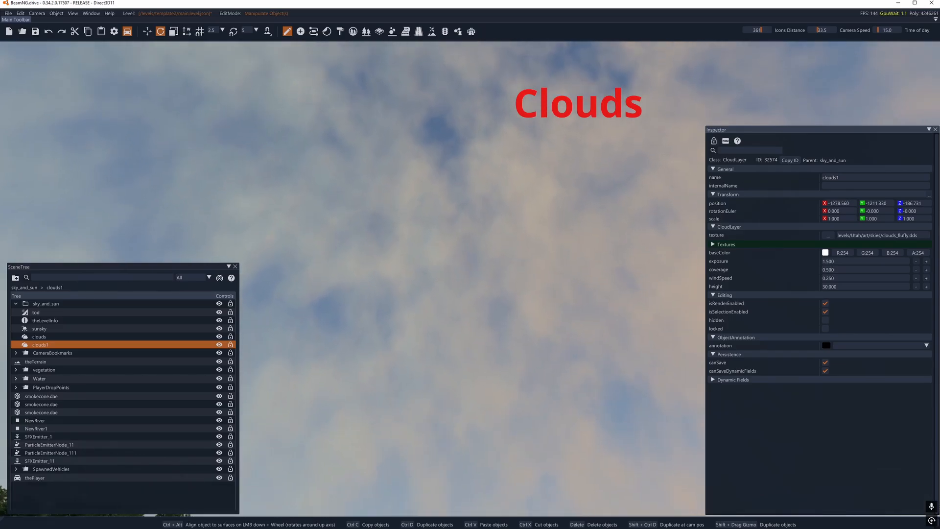
{"action": "left_click", "coordinate": [839, 270]}
{"action": "type", "text": "0.4"}
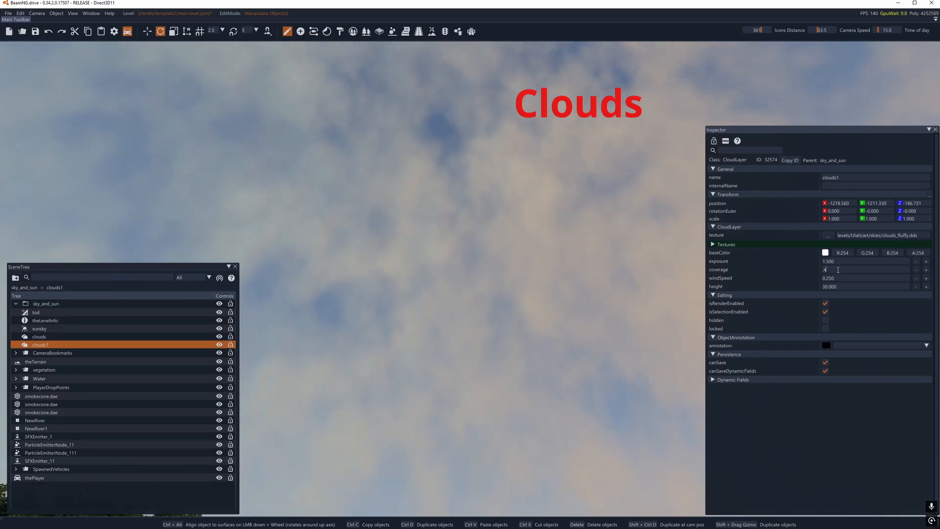
{"action": "key", "text": "Return"}
{"action": "mouse_move", "coordinate": [521, 263]}
{"action": "right_mouse_down"}
{"action": "mouse_move", "coordinate": [524, 281]}
{"action": "mouse_move", "coordinate": [527, 244]}
{"action": "mouse_move", "coordinate": [528, 256]}
{"action": "right_mouse_up"}
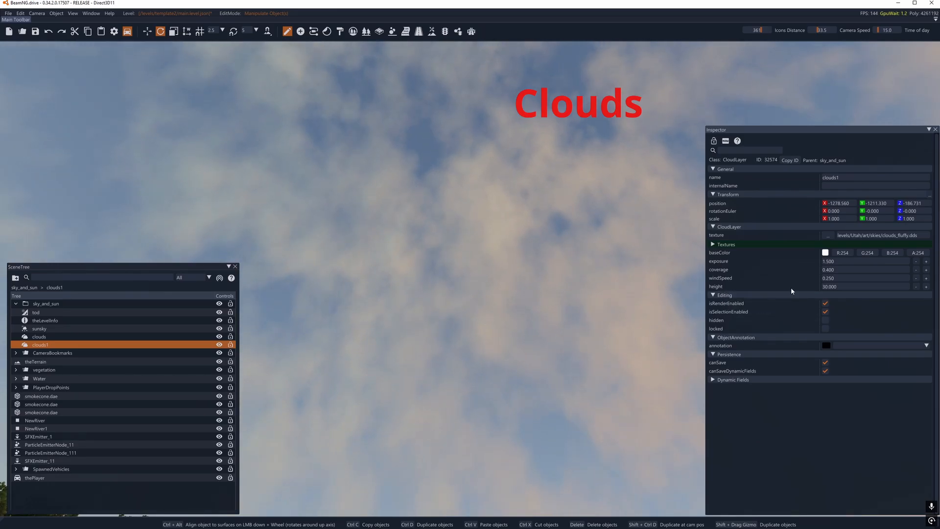
Lower the original clouds layer's coverage to 0.2 and then 0.1, and reselect the duplicated layer.
{"action": "left_click", "coordinate": [55, 337]}
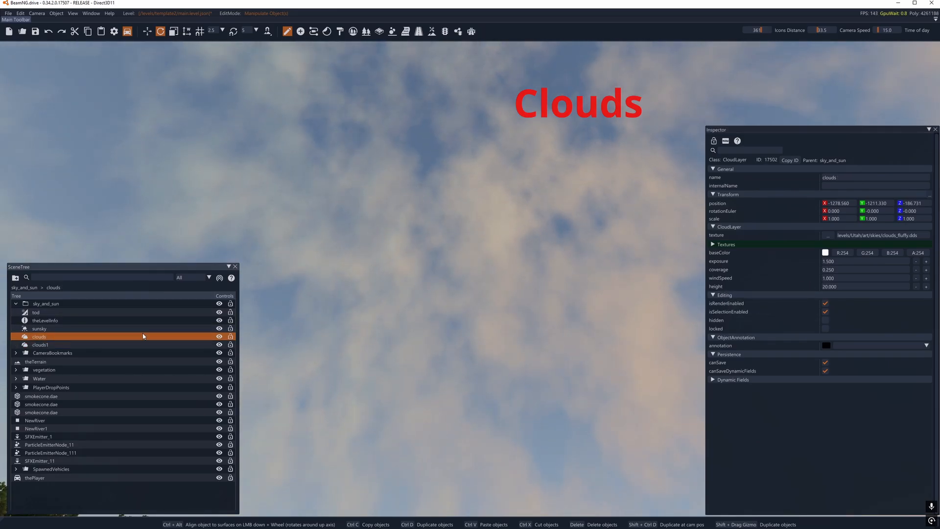
{"action": "left_click", "coordinate": [832, 270]}
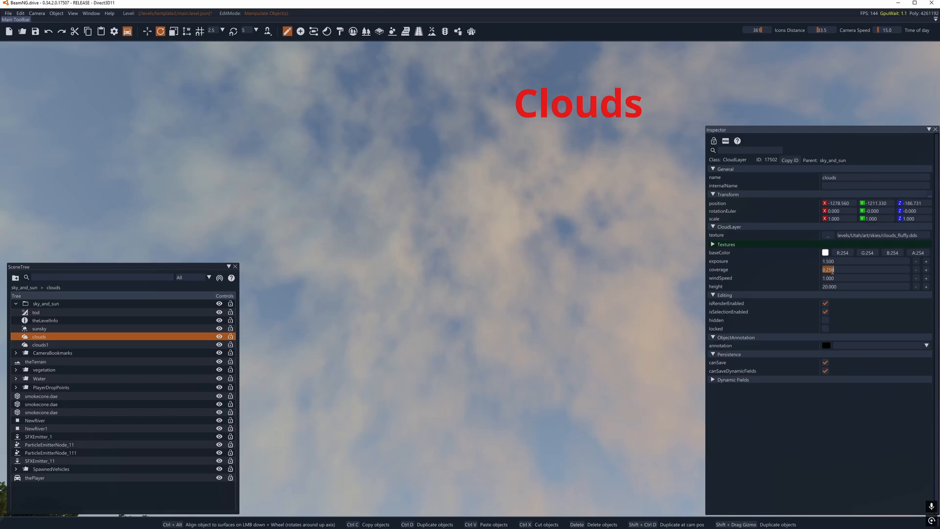
{"action": "type", "text": "0.2"}
{"action": "key", "text": "Return"}
{"action": "left_click", "coordinate": [832, 270]}
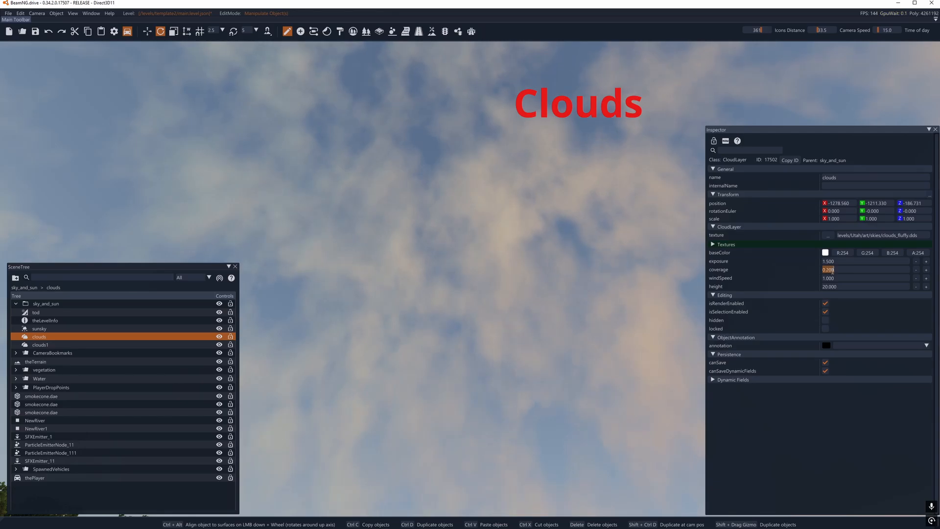
{"action": "type", "text": "0.1"}
{"action": "key", "text": "Return"}
{"action": "right_click_drag", "start_coordinate": [562, 277], "coordinate": [519, 304]}
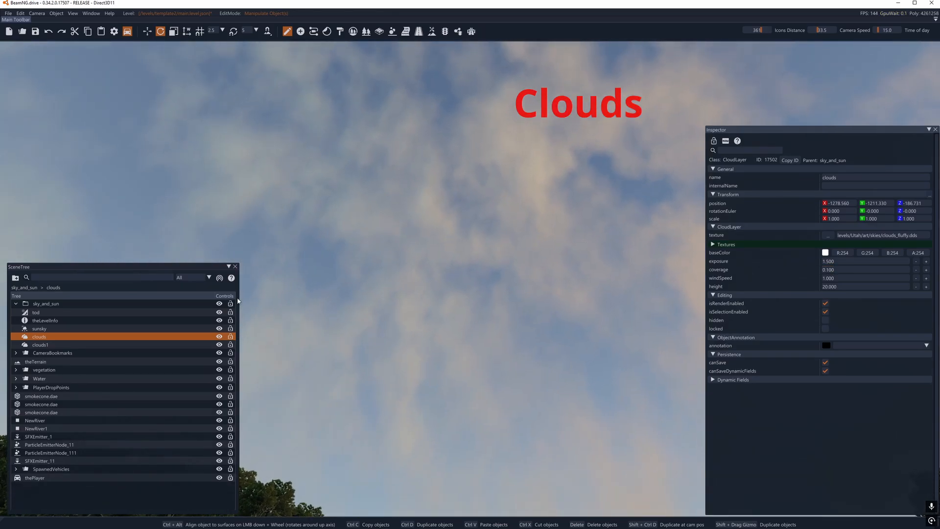
{"action": "left_click", "coordinate": [81, 345]}
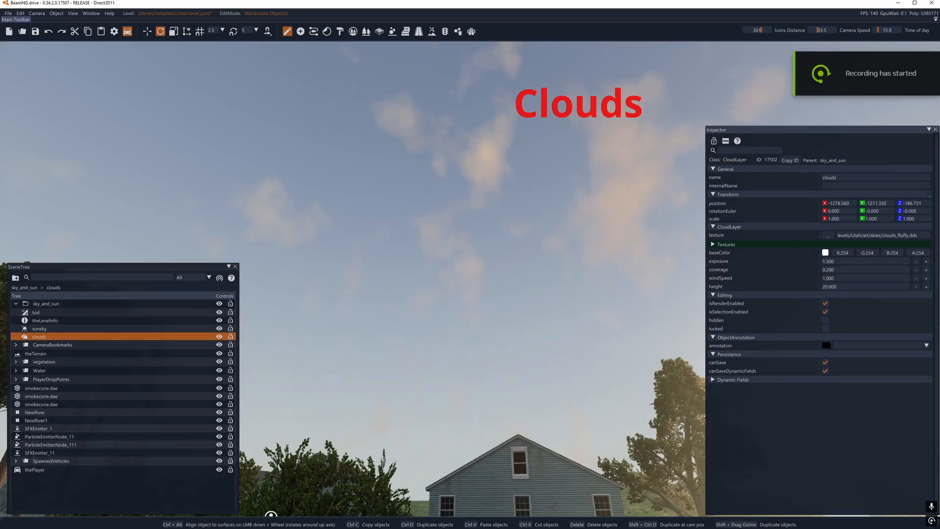
Try coverage values of 0.3 and 0.5 on the clouds layer while looking at the sky.
{"action": "double_click", "coordinate": [843, 269]}
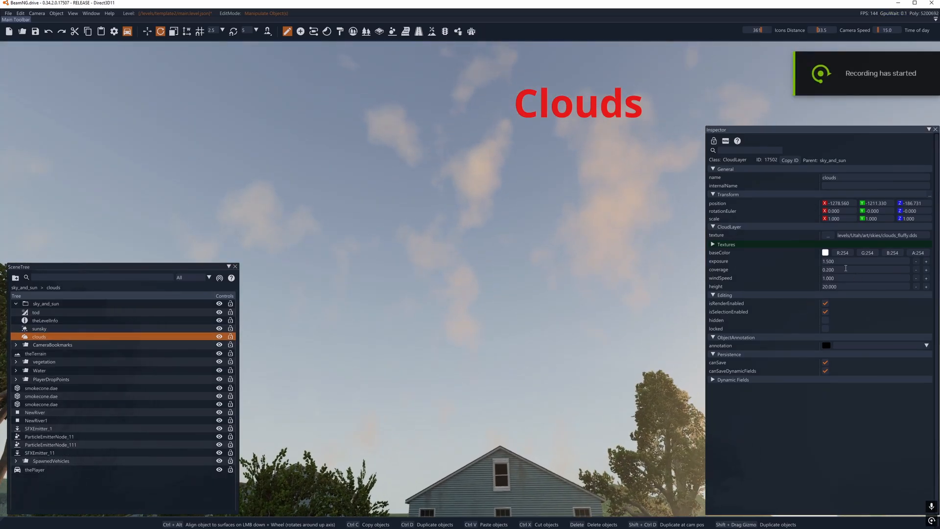
{"action": "type", "text": "3"}
{"action": "key", "text": "Return"}
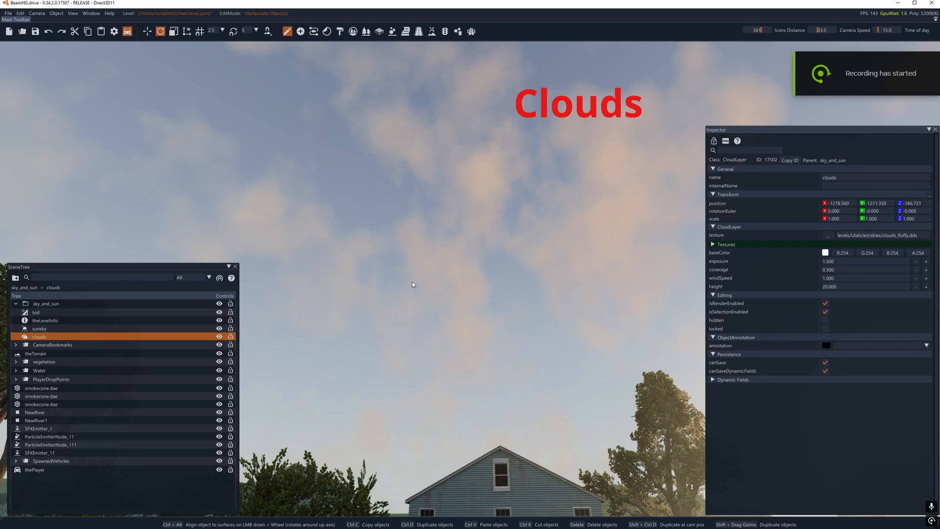
{"action": "mouse_move", "coordinate": [414, 287]}
{"action": "right_mouse_down"}
{"action": "mouse_move", "coordinate": [382, 281]}
{"action": "mouse_move", "coordinate": [414, 288]}
{"action": "right_mouse_up"}
{"action": "double_click", "coordinate": [834, 270]}
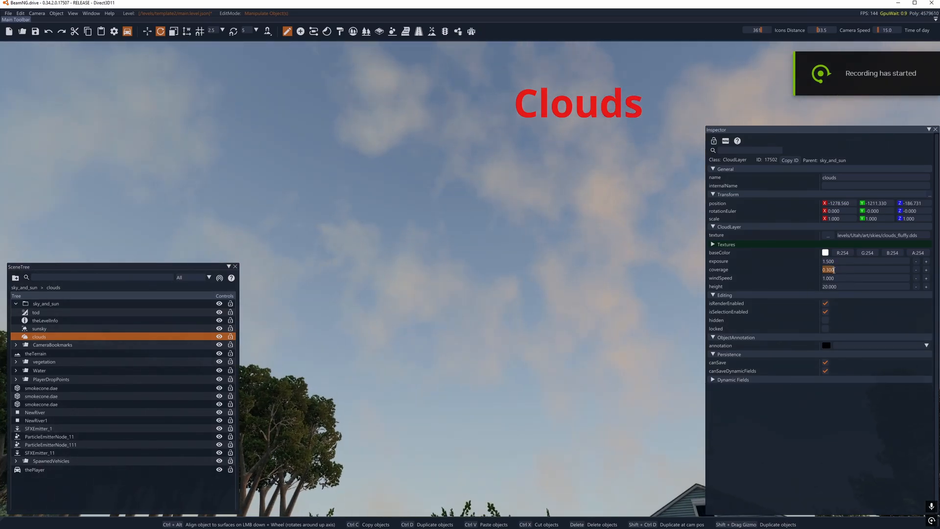
{"action": "key", "text": "BackSpace"}
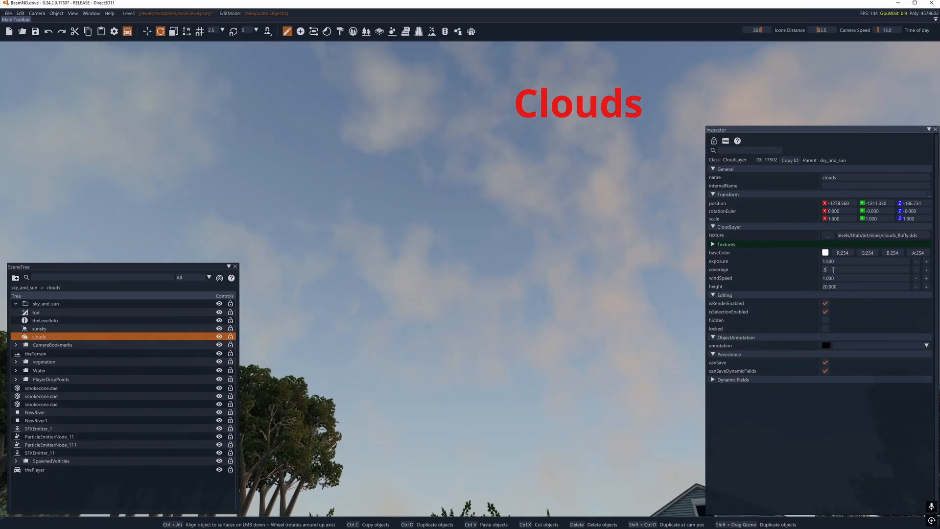
{"action": "type", "text": "5"}
{"action": "key", "text": "Return"}
Try coverage values of 0.2 and 0.23 on the clouds layer.
{"action": "double_click", "coordinate": [833, 270]}
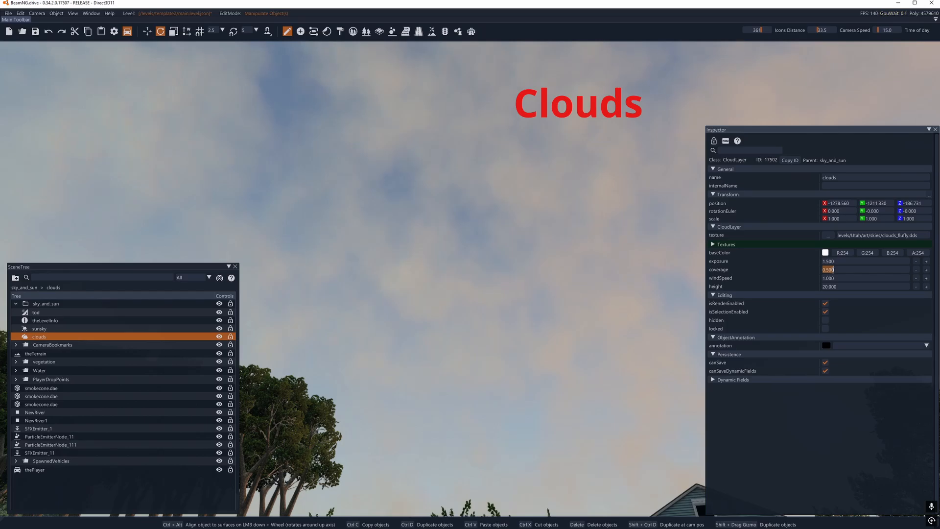
{"action": "type", "text": "0.2"}
{"action": "key", "text": "Return"}
{"action": "double_click", "coordinate": [833, 270]}
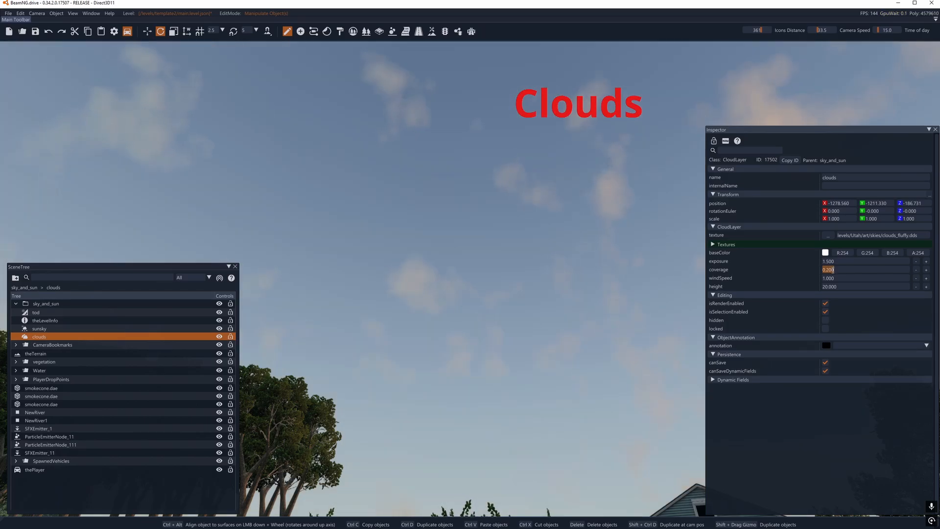
{"action": "type", "text": ".23"}
{"action": "key", "text": "Return"}
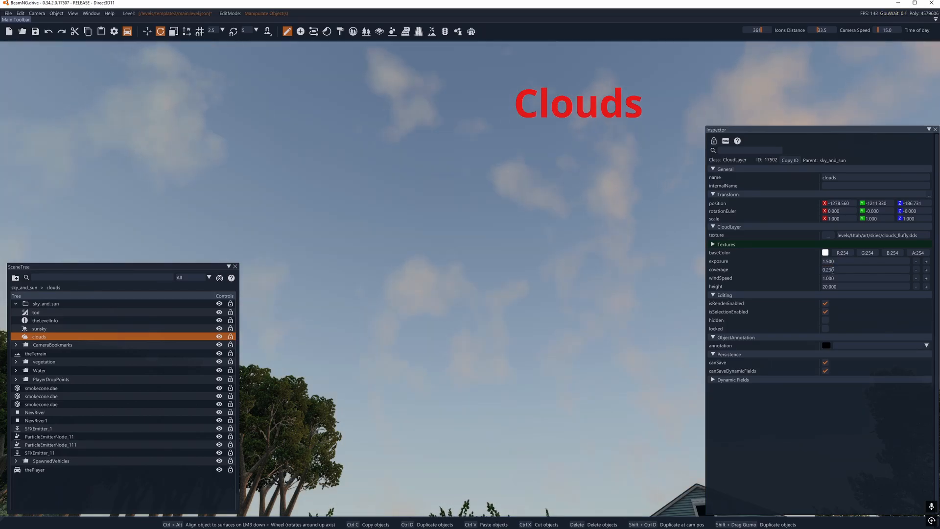
Try coverage values of 0.25 and 0.3 on the clouds layer, checking the sky from another angle.
{"action": "double_click", "coordinate": [832, 270]}
{"action": "key", "text": "BackSpace"}
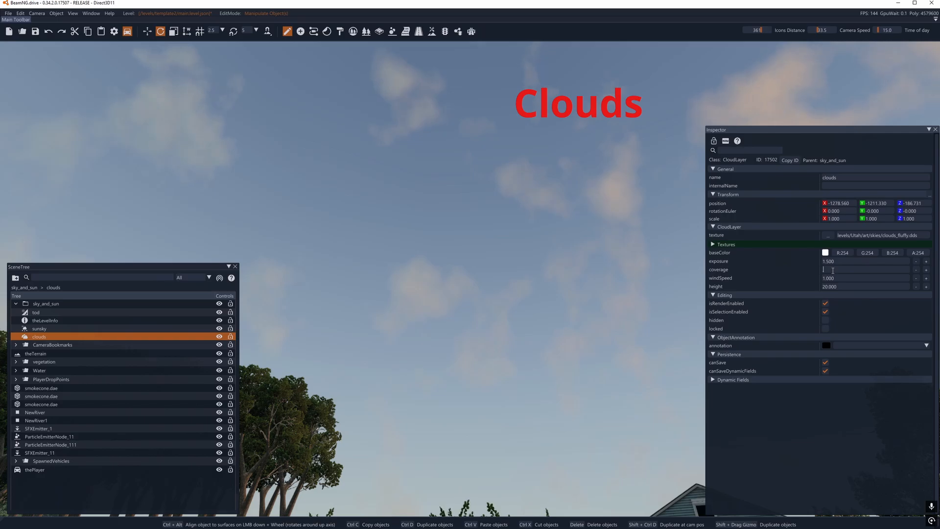
{"action": "type", "text": ".25"}
{"action": "key", "text": "Return"}
{"action": "right_click_drag", "start_coordinate": [547, 276], "coordinate": [621, 230]}
{"action": "double_click", "coordinate": [835, 270]}
{"action": "key", "text": "BackSpace"}
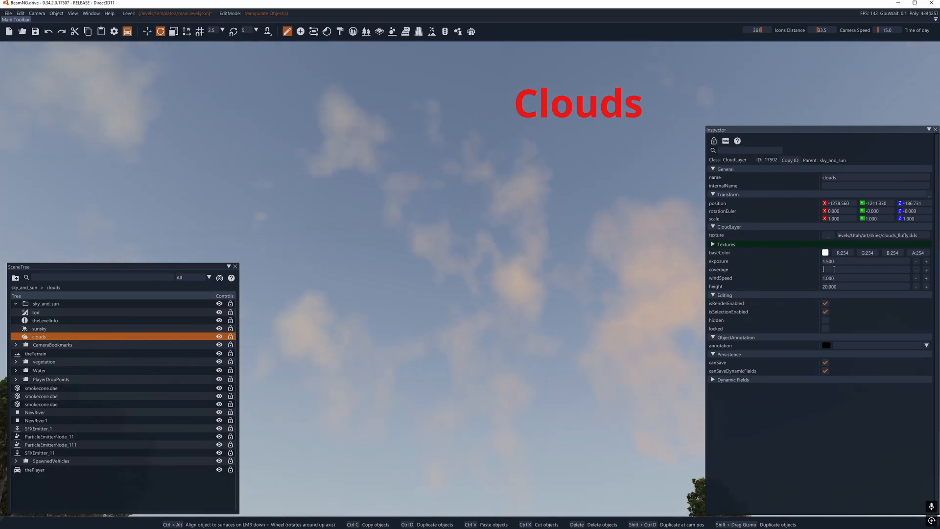
{"action": "type", "text": ".3"}
{"action": "key", "text": "Return"}
Try a coverage of 0.1 on the clouds layer, and set it to 0.2.
{"action": "right_click_drag", "start_coordinate": [521, 268], "coordinate": [544, 264]}
{"action": "left_click", "coordinate": [837, 268]}
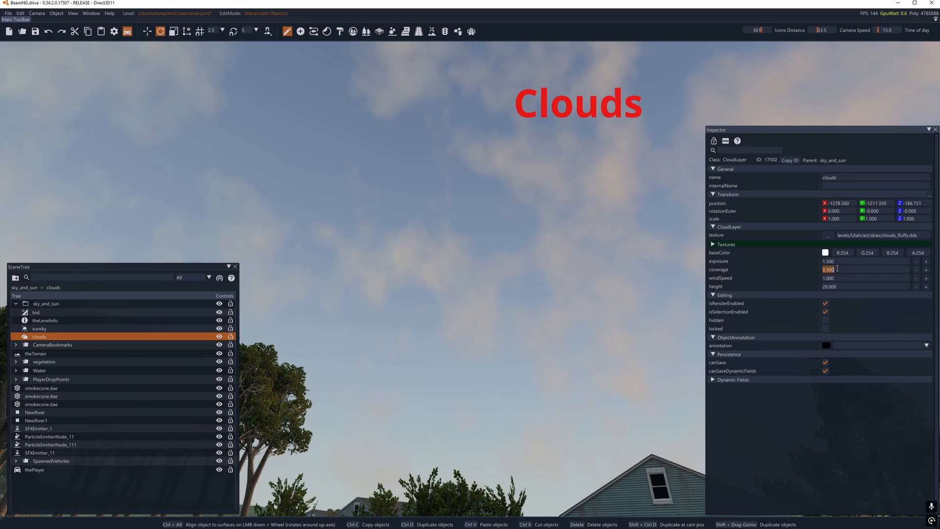
{"action": "key", "text": "BackSpace"}
{"action": "type", "text": "0.1"}
{"action": "key", "text": "Return"}
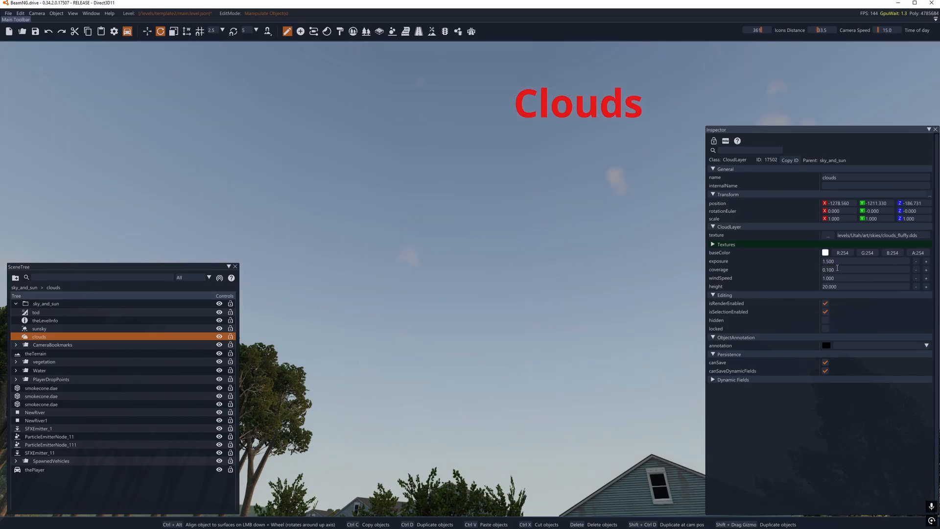
{"action": "type", "text": "0.2"}
{"action": "key", "text": "Return"}
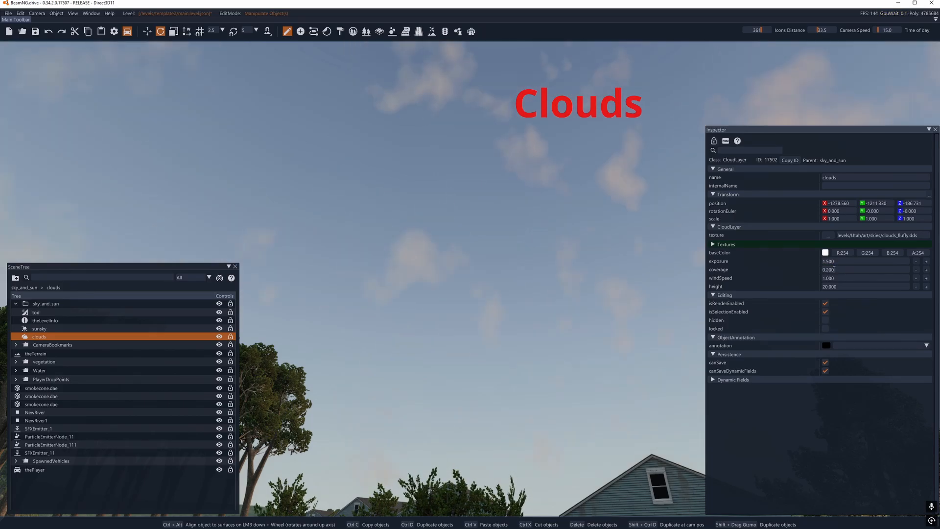
{"action": "right_click_drag", "start_coordinate": [460, 264], "coordinate": [348, 243]}
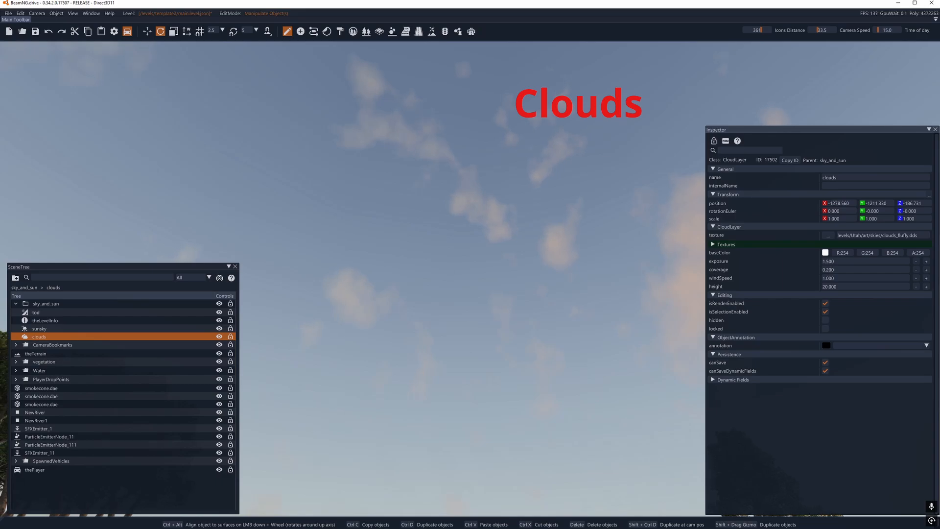
Duplicate the clouds layer in the scene tree and select the copy.
{"action": "right_click", "coordinate": [36, 338]}
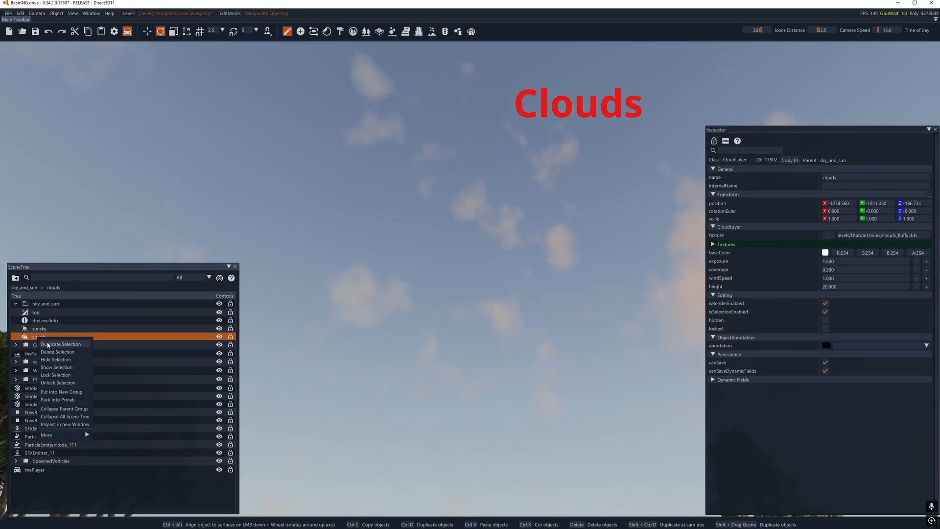
{"action": "left_click", "coordinate": [47, 345]}
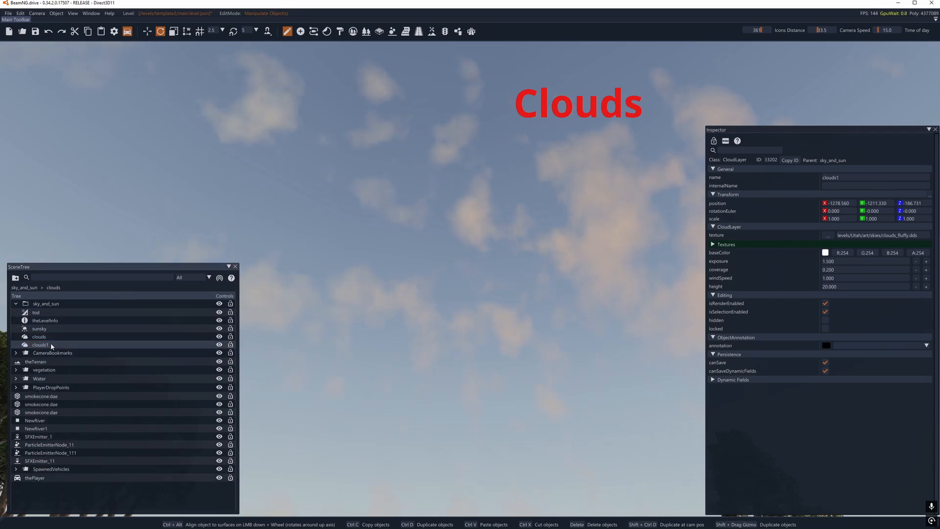
{"action": "double_click", "coordinate": [51, 344]}
{"action": "left_click", "coordinate": [467, 247]}
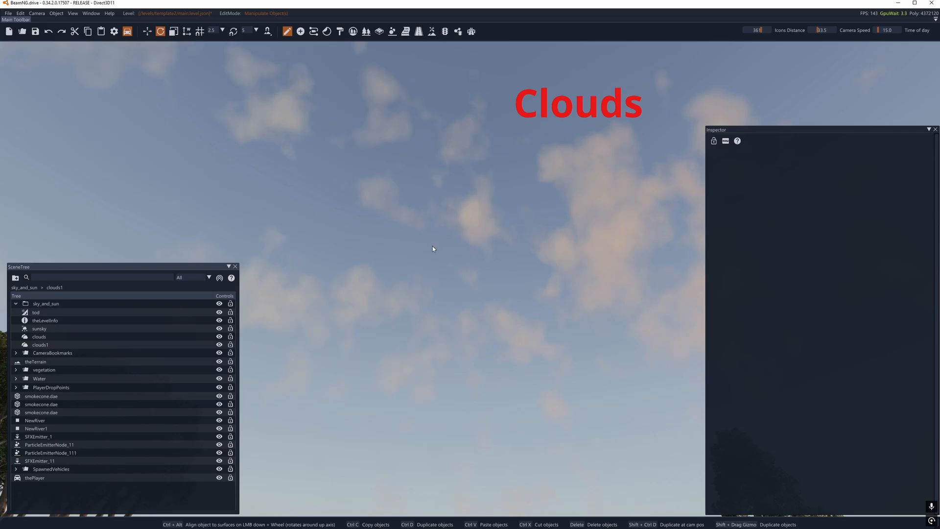
{"action": "left_click", "coordinate": [90, 344]}
{"action": "right_click_drag", "start_coordinate": [457, 239], "coordinate": [427, 250]}
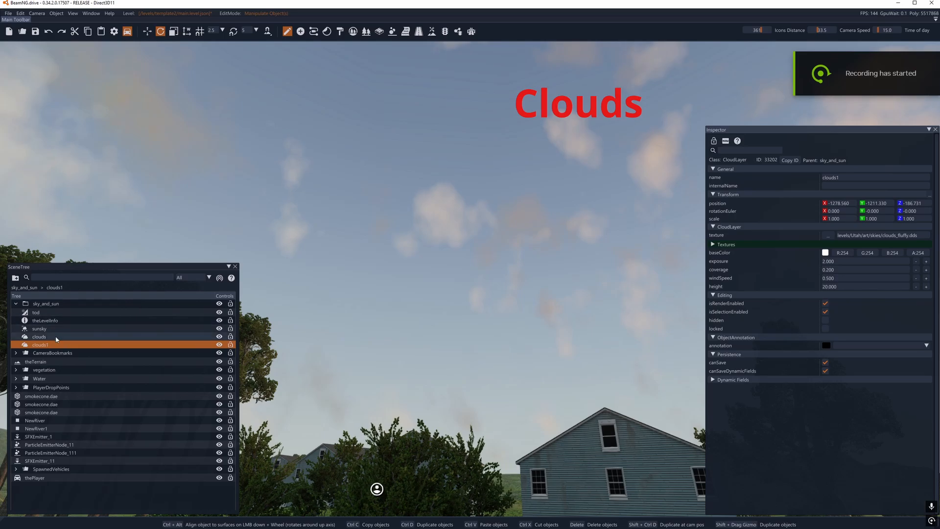
Compare the exposure settings of the clouds and clouds1 layers and their look in the sky.
{"action": "left_click", "coordinate": [55, 337]}
{"action": "left_click", "coordinate": [49, 343]}
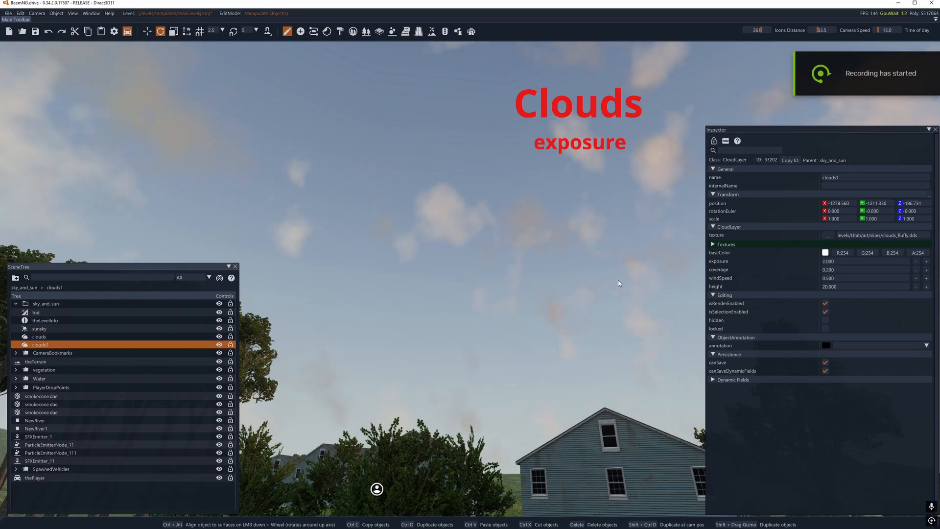
{"action": "left_click", "coordinate": [42, 337]}
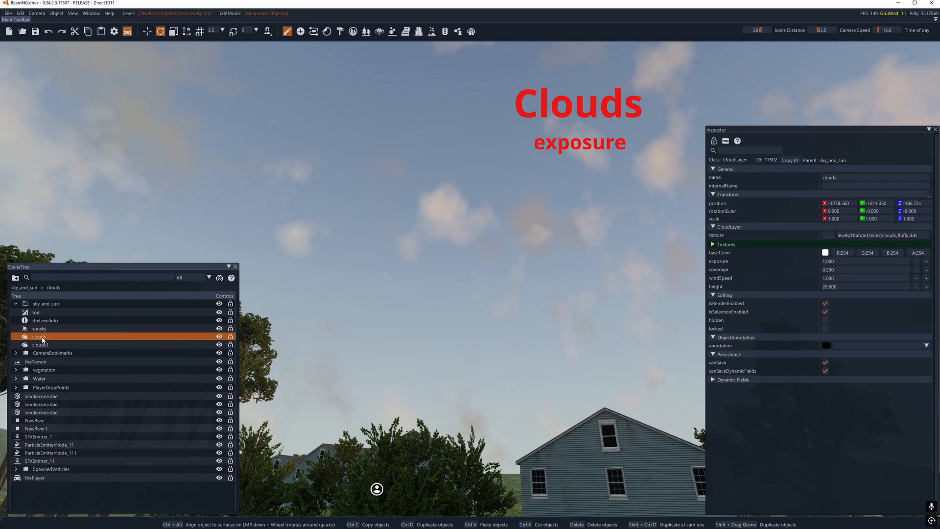
{"action": "right_click_drag", "start_coordinate": [352, 274], "coordinate": [376, 267]}
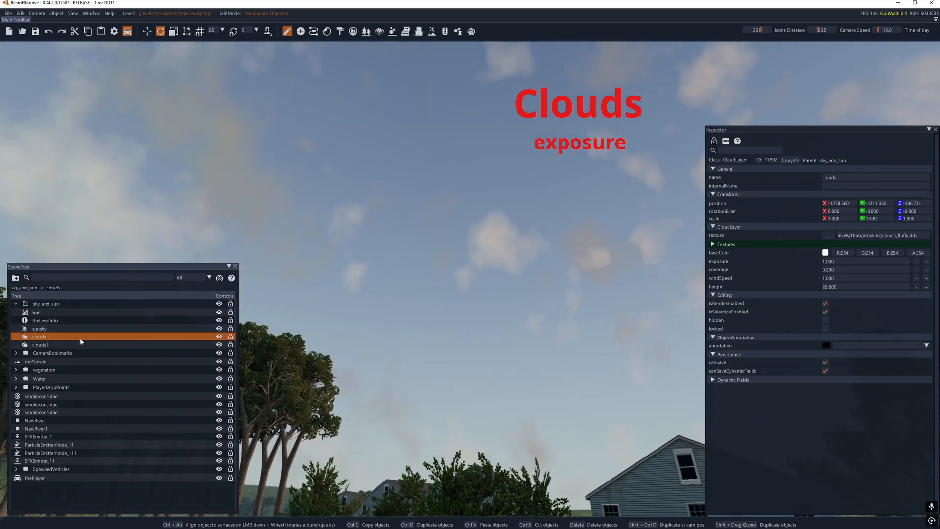
{"action": "left_click", "coordinate": [51, 345]}
{"action": "left_click", "coordinate": [48, 338]}
{"action": "right_click_drag", "start_coordinate": [342, 294], "coordinate": [329, 234]}
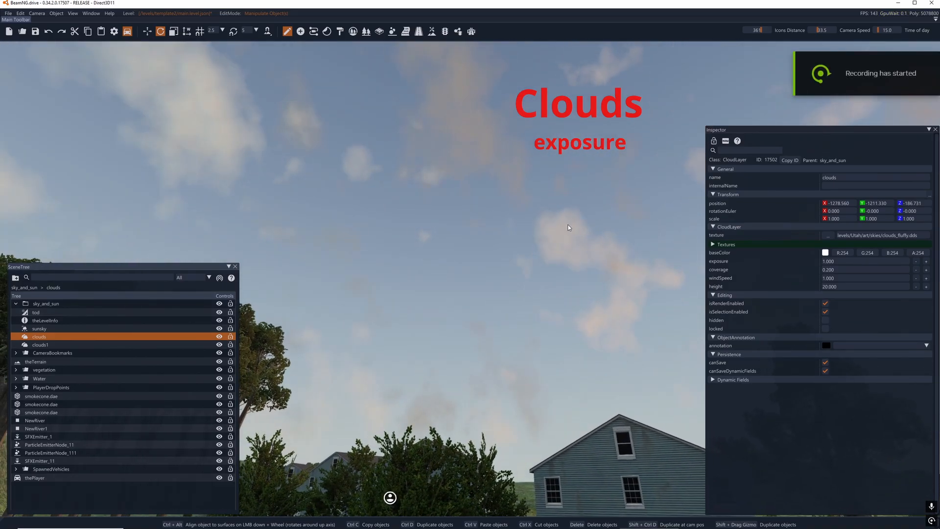
Set the clouds layer's baseColor to a light red (R 250, G 112, B 112).
{"action": "right_click_drag", "start_coordinate": [568, 227], "coordinate": [509, 220]}
{"action": "left_click", "coordinate": [825, 253]}
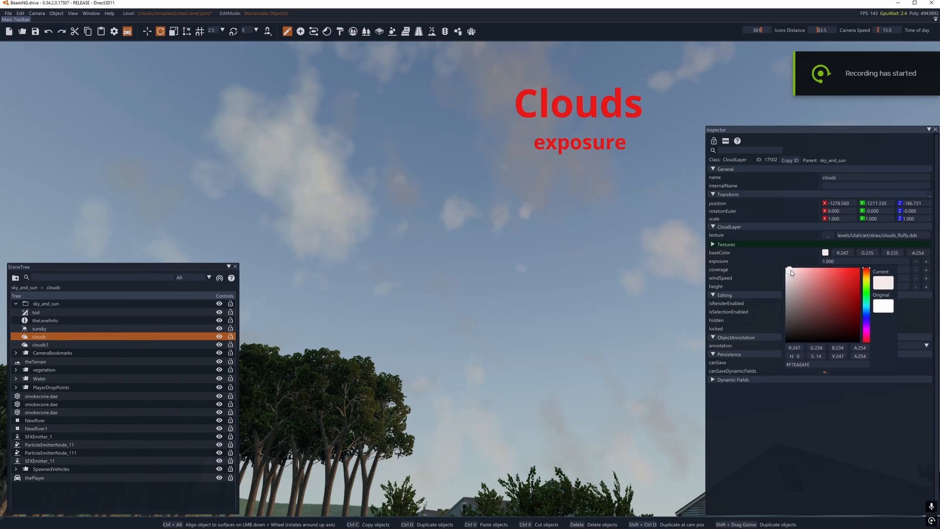
{"action": "left_click_drag", "start_coordinate": [791, 270], "coordinate": [827, 270]}
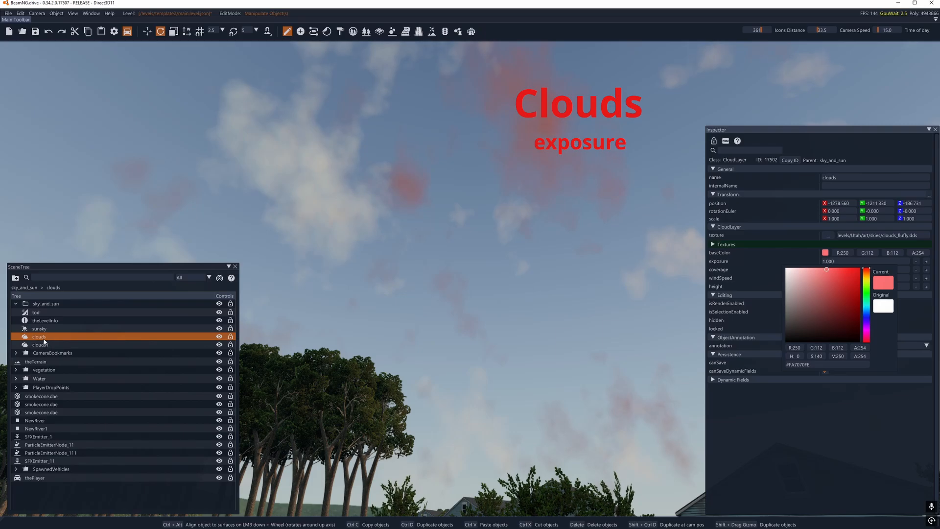
{"action": "left_click", "coordinate": [47, 345]}
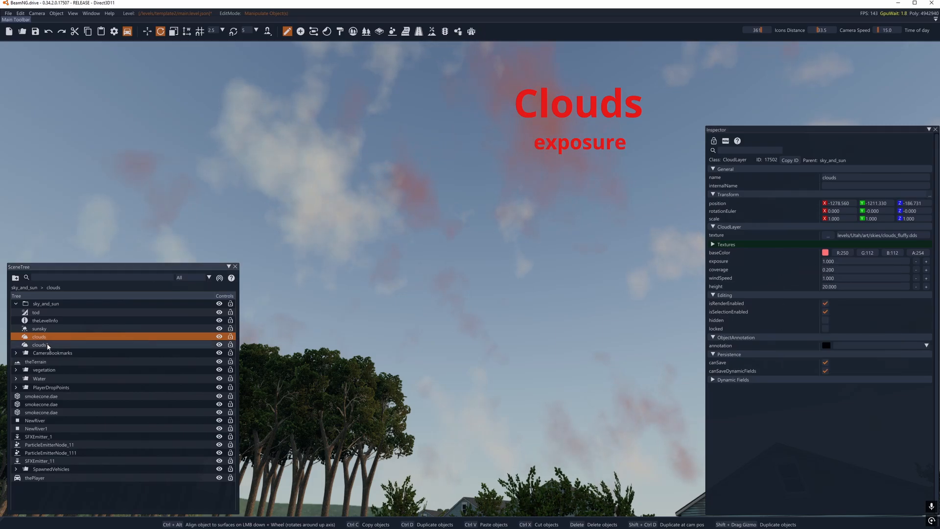
Try a cyan hue for the clouds1 layer's baseColor, keeping the colour itself white.
{"action": "right_click_drag", "start_coordinate": [327, 247], "coordinate": [137, 313]}
{"action": "left_click", "coordinate": [42, 345]}
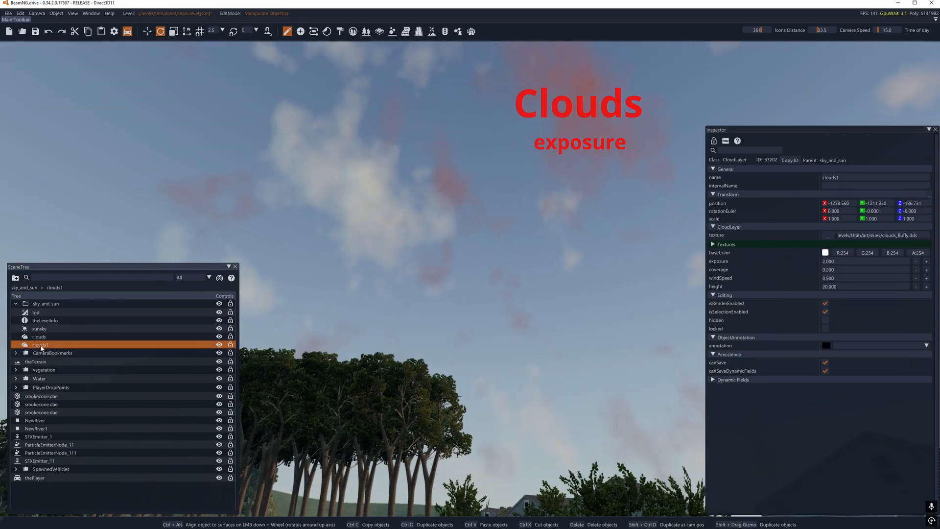
{"action": "left_click", "coordinate": [825, 252]}
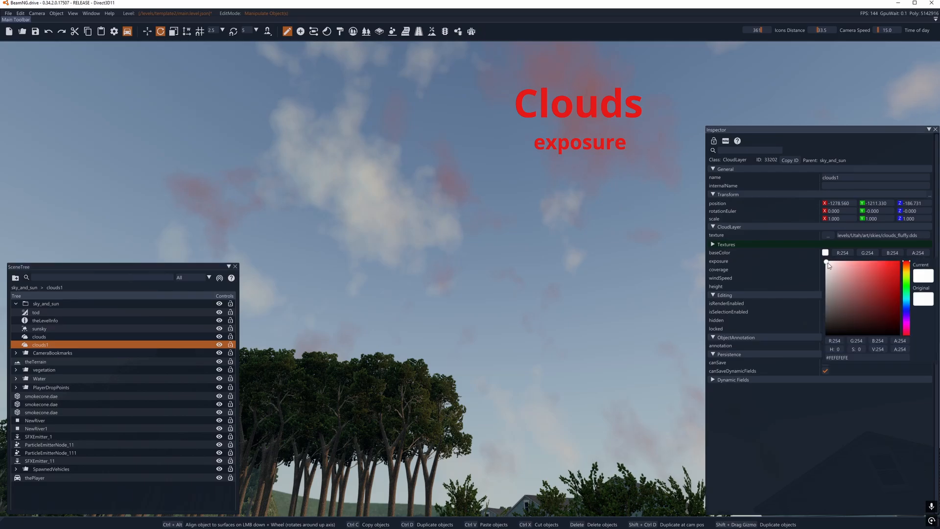
{"action": "left_click_drag", "start_coordinate": [904, 283], "coordinate": [905, 300]}
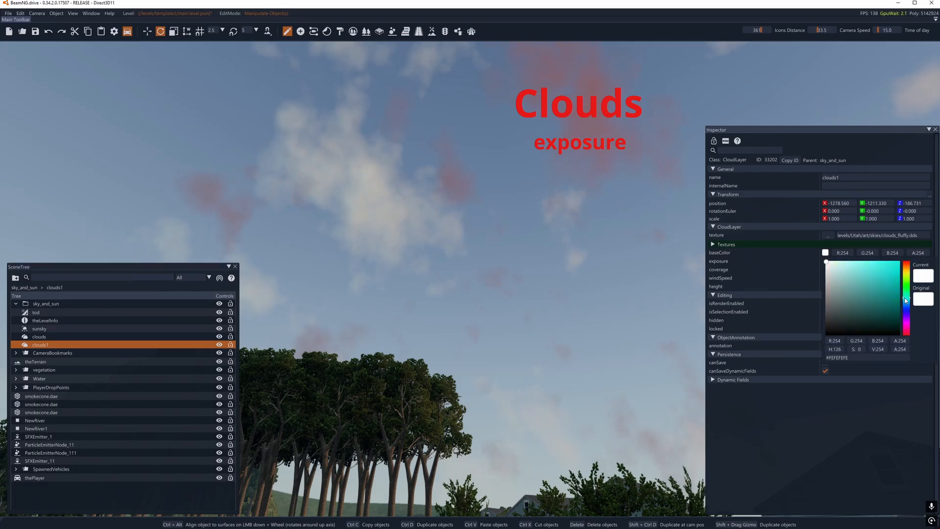
{"action": "mouse_move", "coordinate": [827, 263]}
{"action": "left_mouse_down"}
{"action": "mouse_move", "coordinate": [847, 263]}
{"action": "mouse_move", "coordinate": [825, 262]}
{"action": "left_mouse_up"}
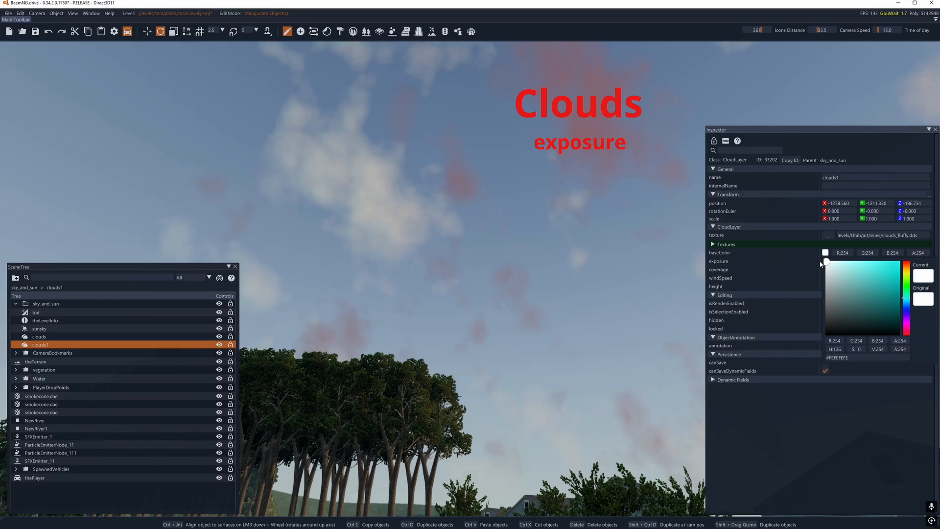
{"action": "left_click", "coordinate": [489, 212]}
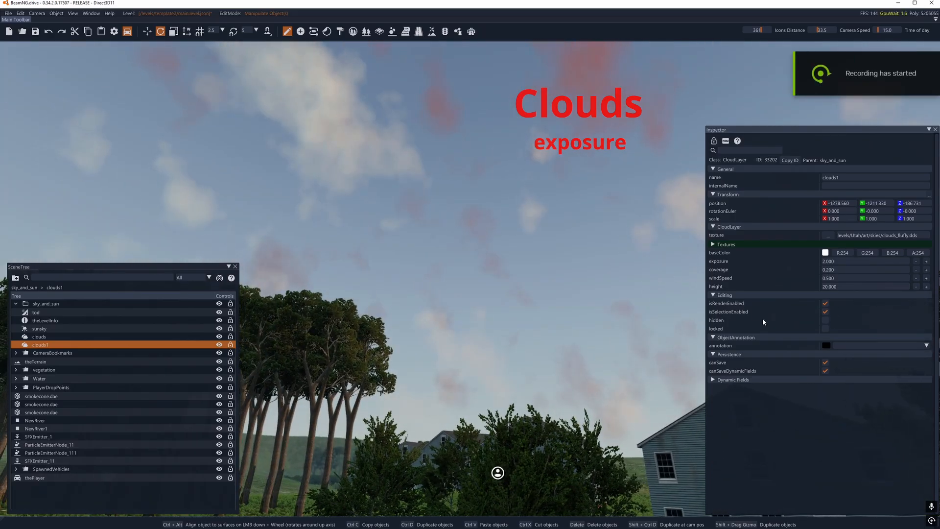
Try a coverage of 0.3 on the clouds1 layer and undo the change.
{"action": "left_click", "coordinate": [830, 270]}
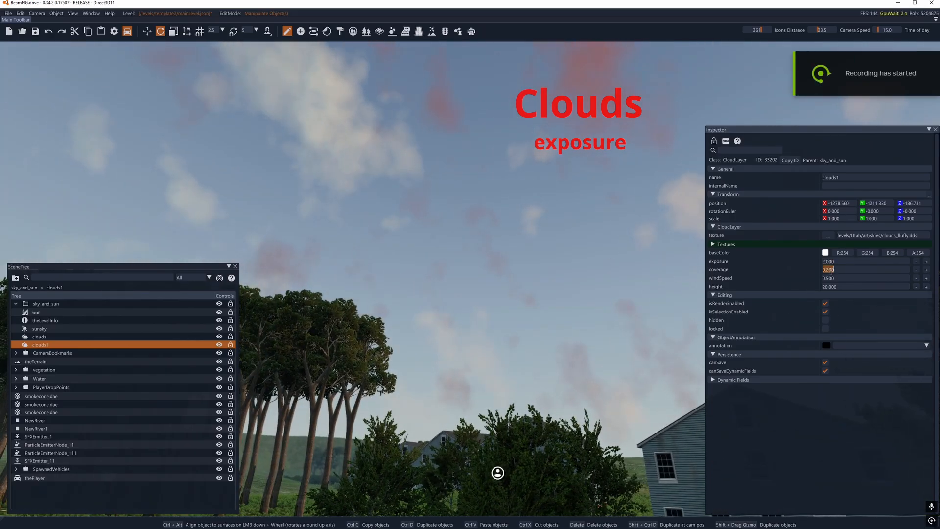
{"action": "type", "text": "0.3"}
{"action": "key", "text": "Return"}
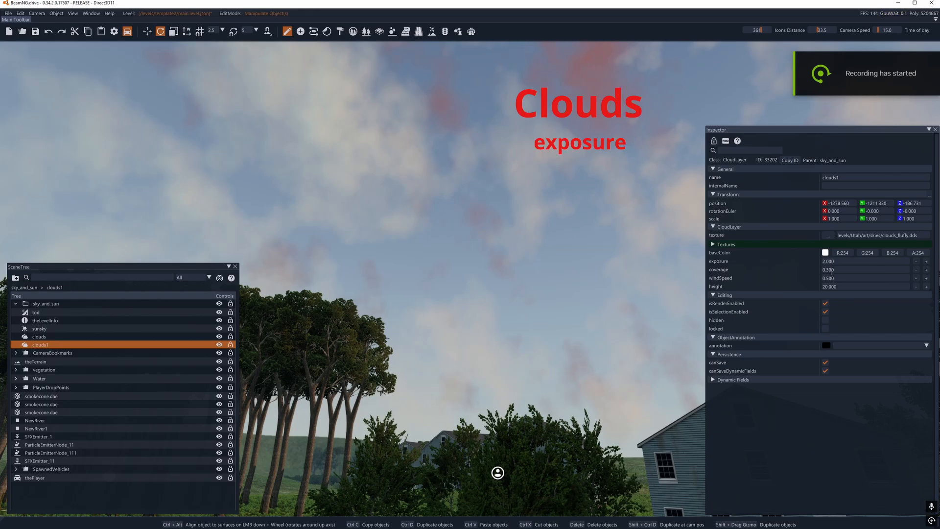
{"action": "key", "text": "ctrl+z"}
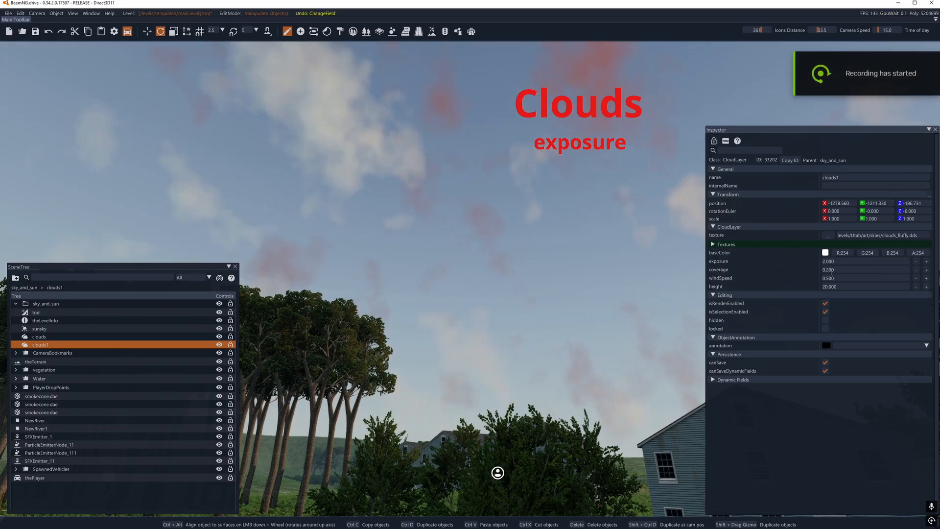
Set the red-tinted clouds layer's coverage to 0.3 and look at the sky.
{"action": "left_click", "coordinate": [39, 338]}
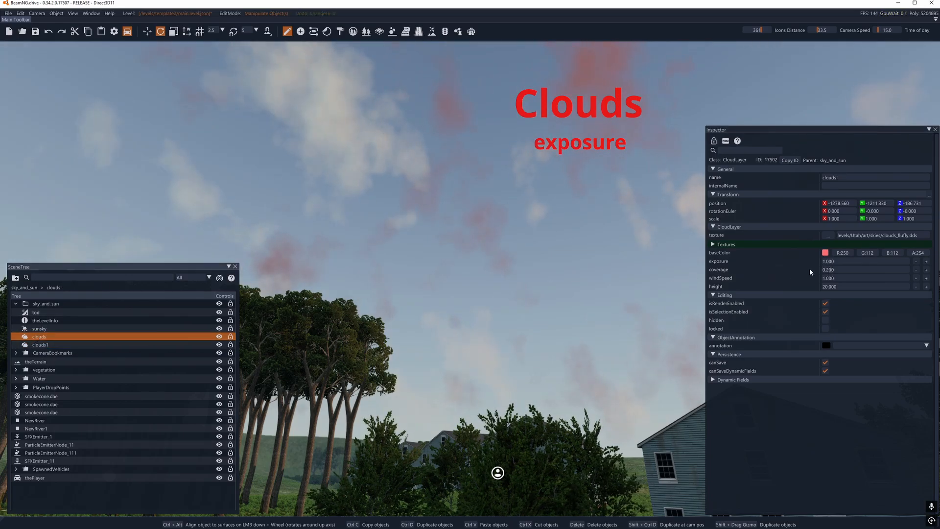
{"action": "left_click", "coordinate": [832, 269]}
{"action": "type", "text": "0.3"}
{"action": "key", "text": "Return"}
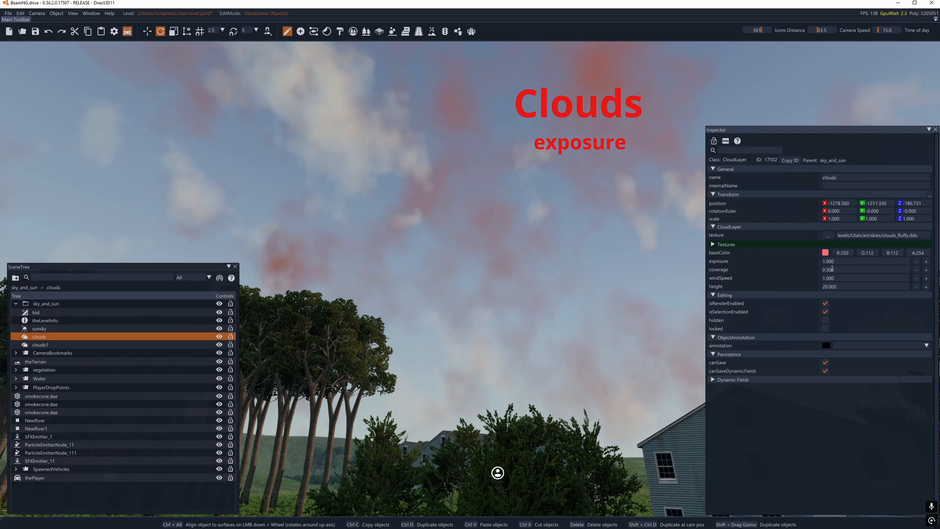
{"action": "right_click_drag", "start_coordinate": [480, 249], "coordinate": [493, 249]}
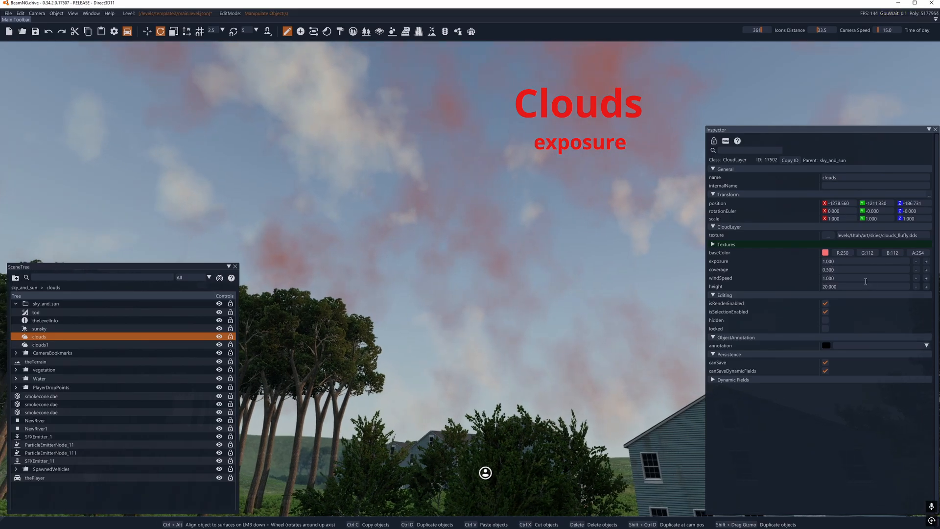
Set the red-tinted clouds layer's coverage to 0.25 and look around the sky.
{"action": "left_click", "coordinate": [840, 269]}
{"action": "key", "text": "BackSpace"}
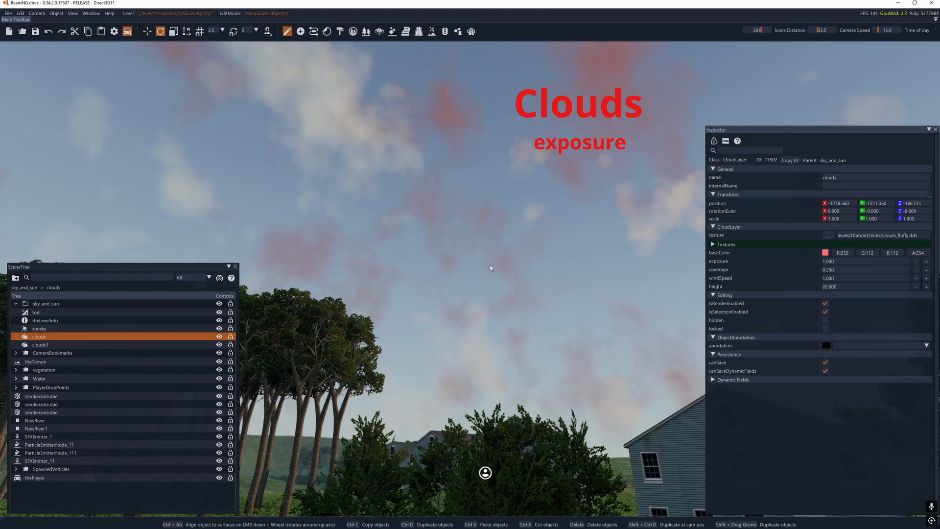
{"action": "right_click_drag", "start_coordinate": [490, 266], "coordinate": [487, 265]}
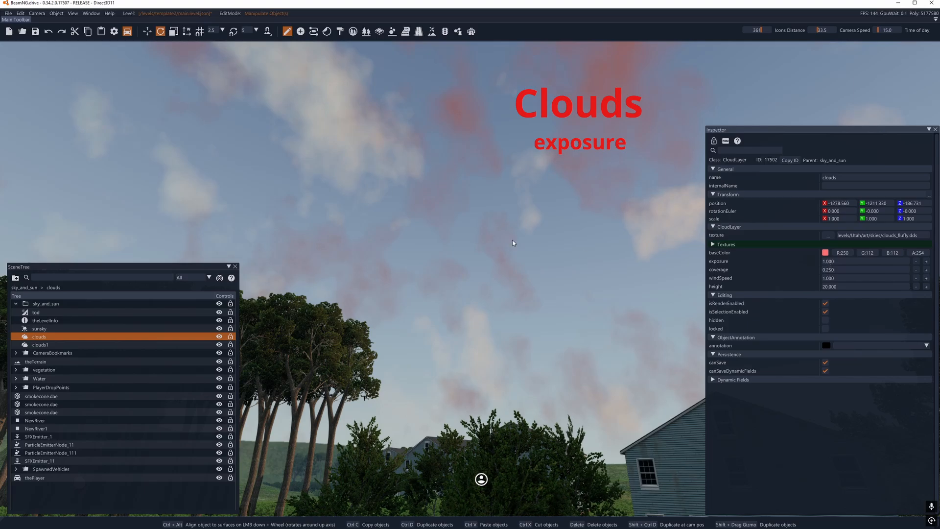
{"action": "right_click_drag", "start_coordinate": [420, 245], "coordinate": [419, 245]}
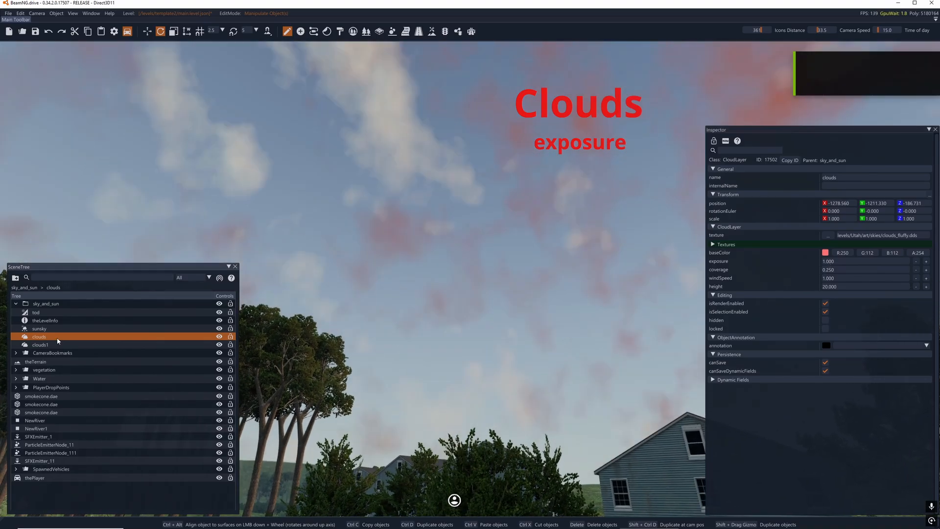
Select the clouds and clouds1 layers together and individually to compare their settings.
{"action": "left_click", "coordinate": [55, 345], "text": "ctrl"}
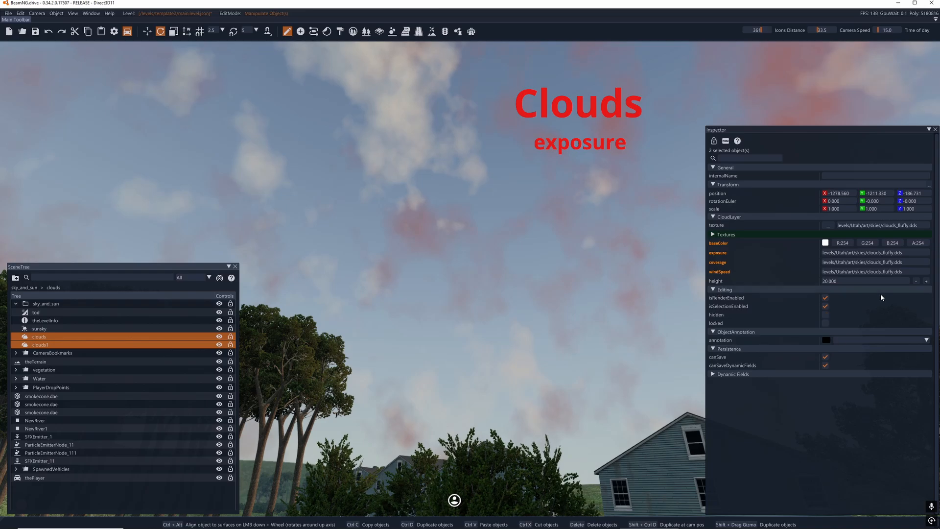
{"action": "left_click", "coordinate": [48, 344]}
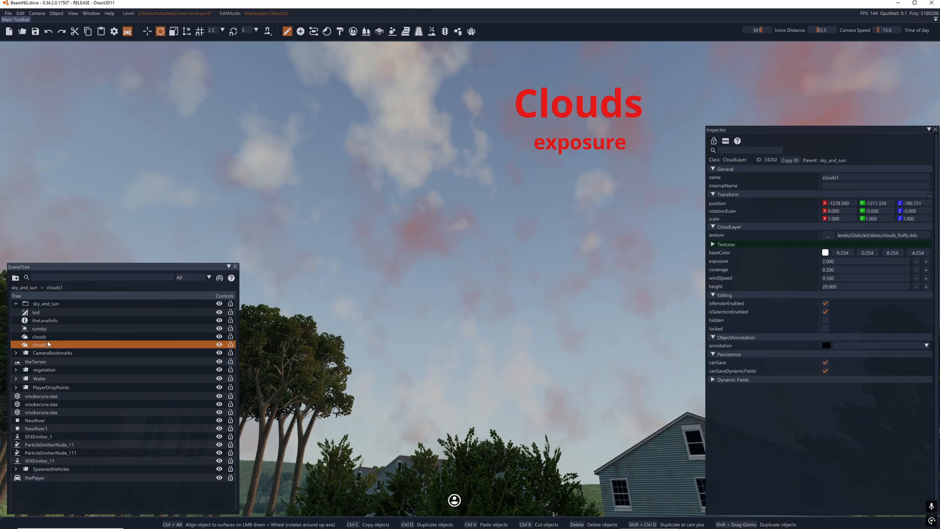
{"action": "left_click", "coordinate": [48, 338]}
{"action": "left_click", "coordinate": [49, 345], "text": "ctrl"}
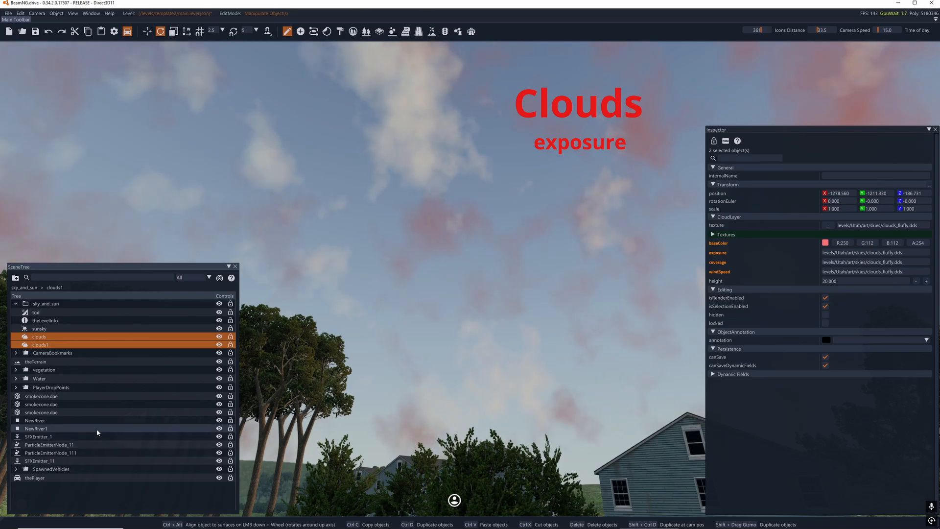
{"action": "left_click", "coordinate": [55, 345]}
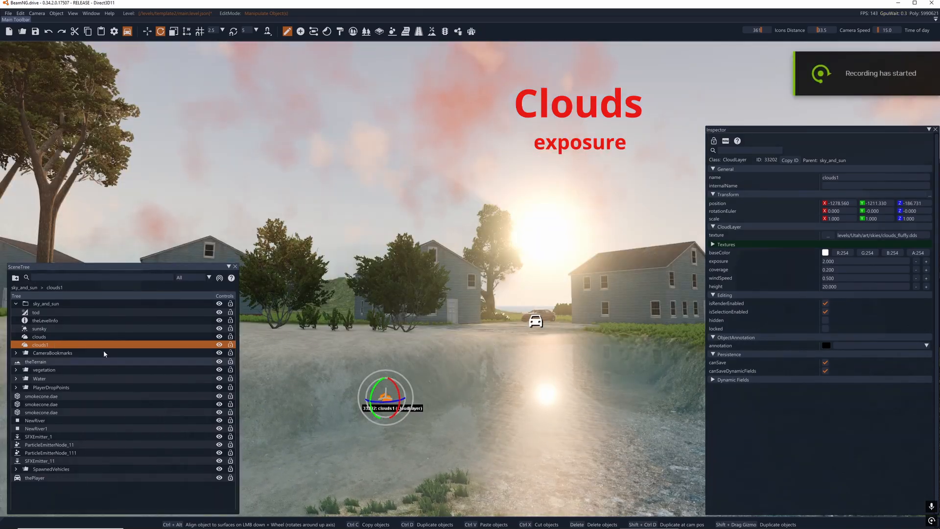
{"action": "left_click", "coordinate": [38, 338]}
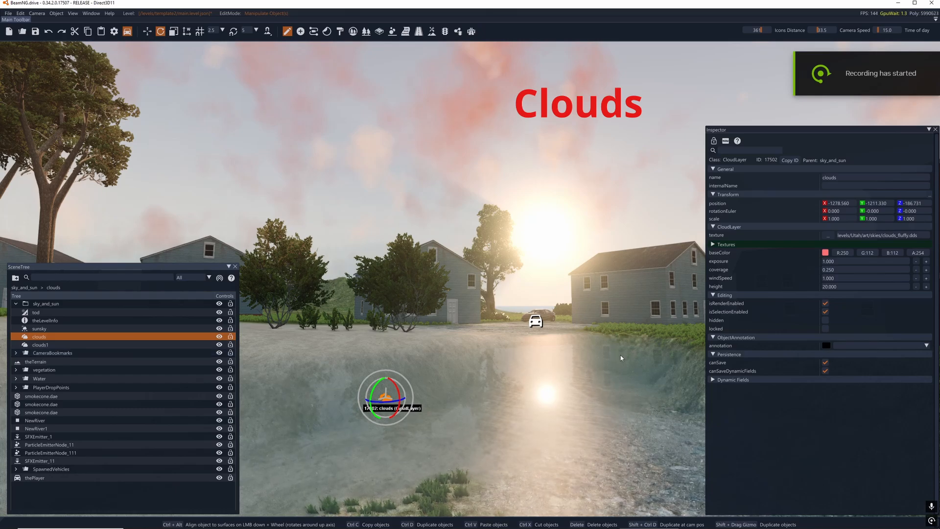
Browse the texture files in /levels/Utah/art/skies/ for the clouds layer without picking a different one.
{"action": "left_click", "coordinate": [827, 236]}
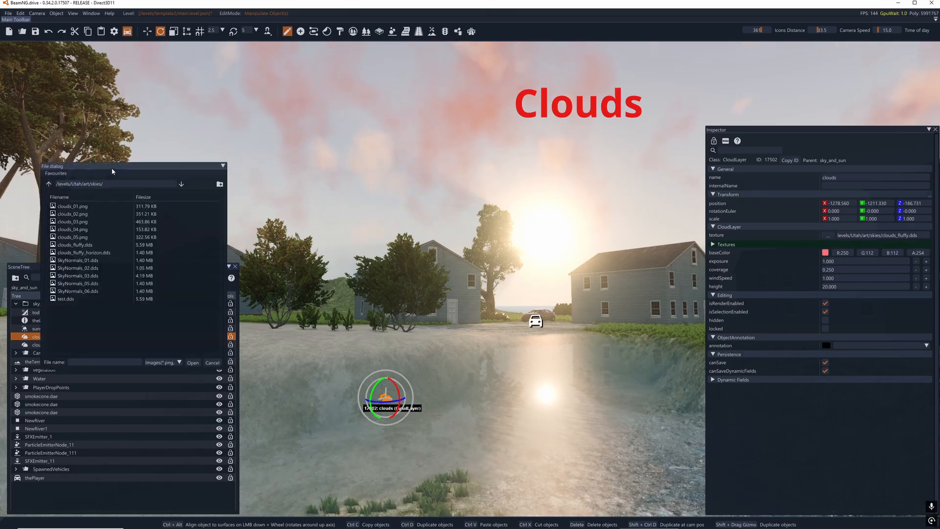
{"action": "left_click_drag", "start_coordinate": [112, 171], "coordinate": [313, 314]}
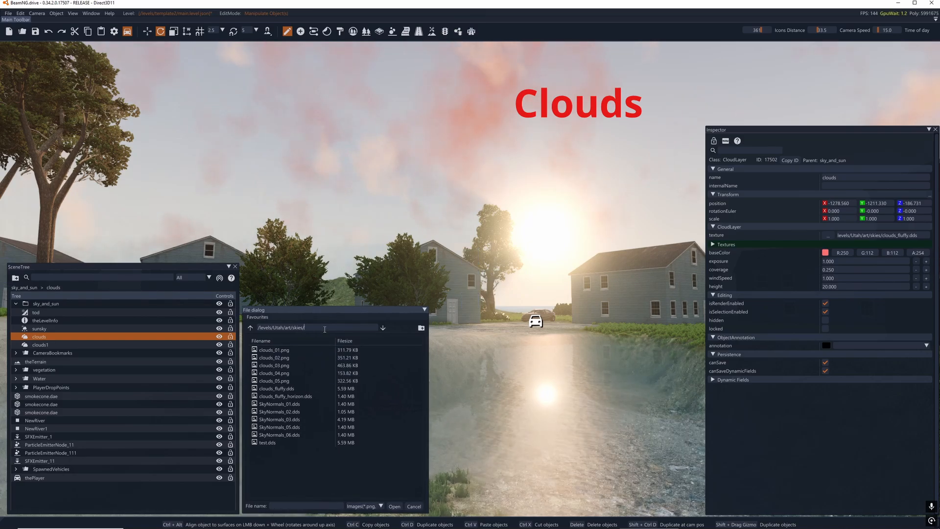
{"action": "double_click", "coordinate": [44, 334]}
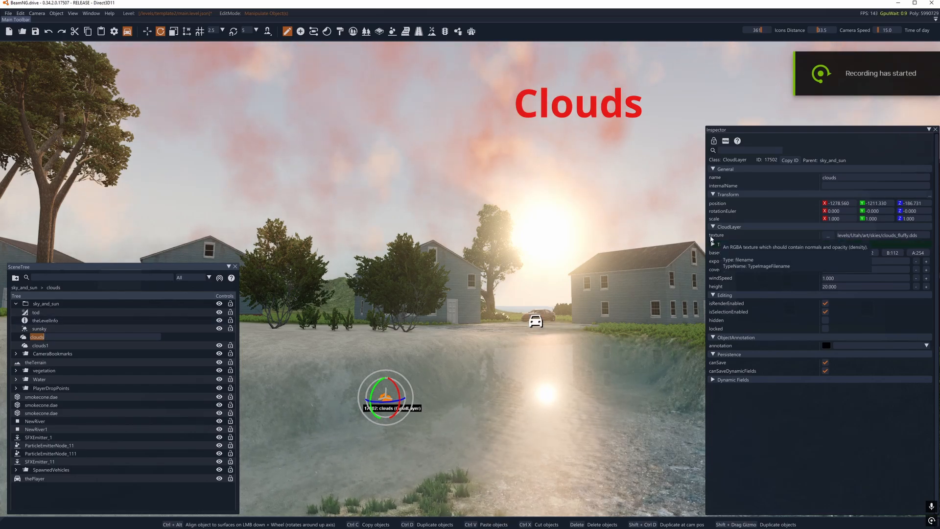
{"action": "left_click_drag", "start_coordinate": [844, 236], "coordinate": [909, 236]}
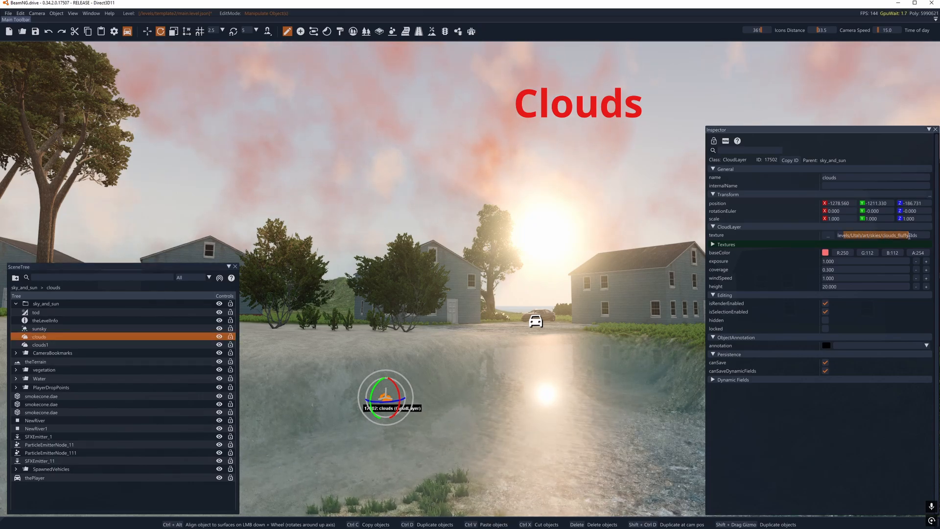
{"action": "left_click", "coordinate": [828, 235]}
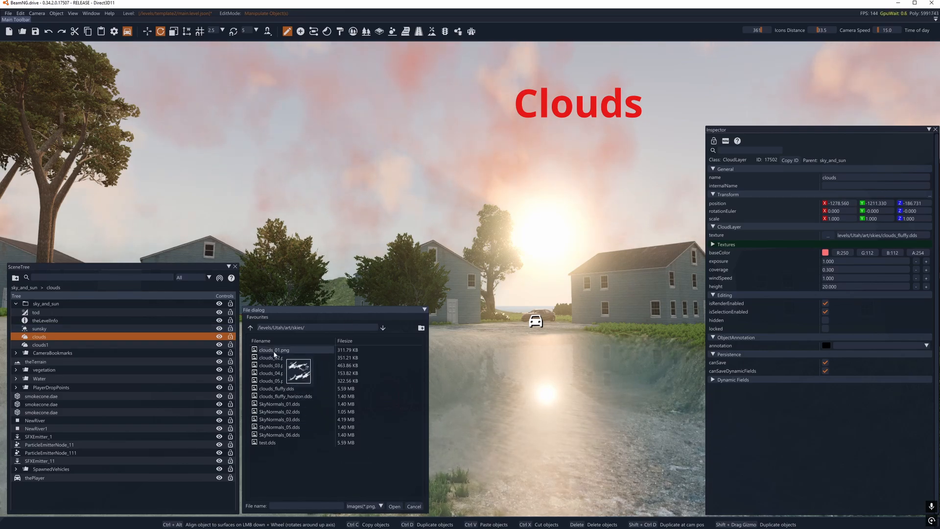
{"action": "left_click", "coordinate": [413, 507]}
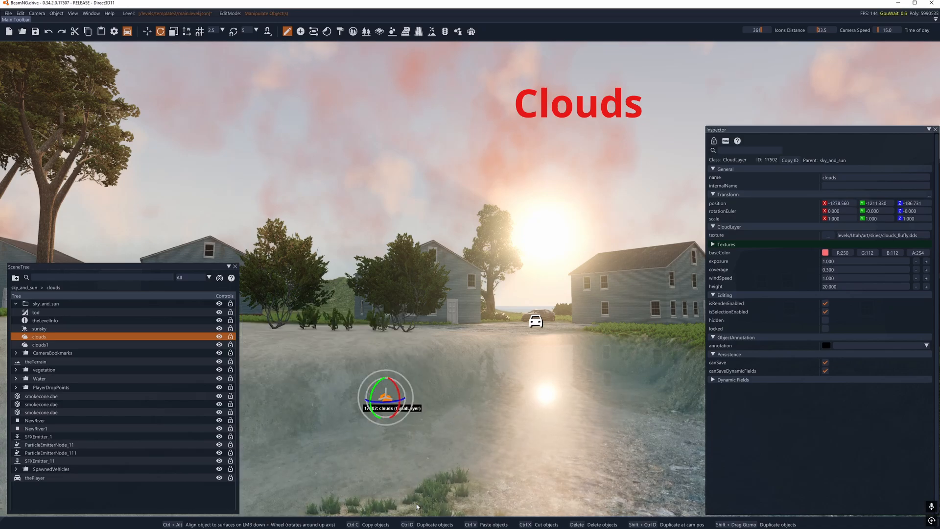
Duplicate the clouds1 layer in the sky_and_sun group, keeping the copy's default name.
{"action": "left_click", "coordinate": [56, 346]}
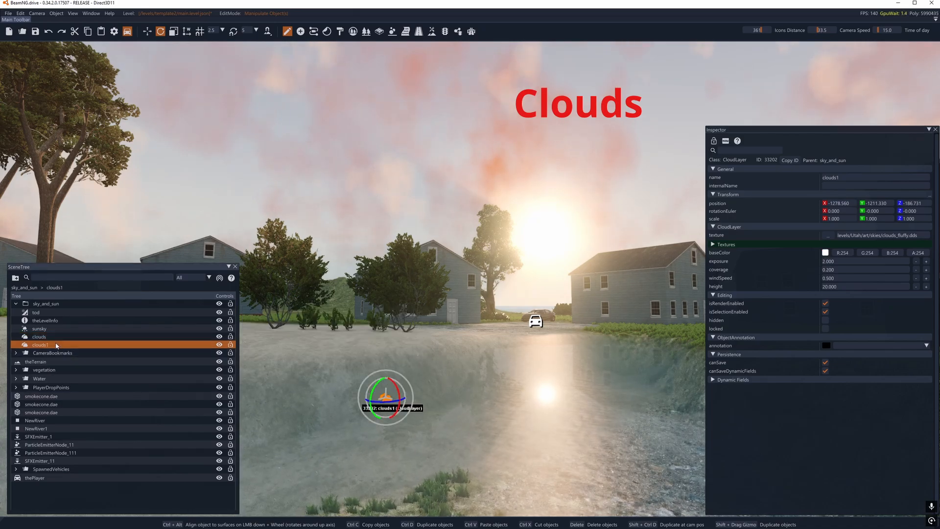
{"action": "right_click", "coordinate": [56, 345]}
{"action": "left_click", "coordinate": [57, 357]}
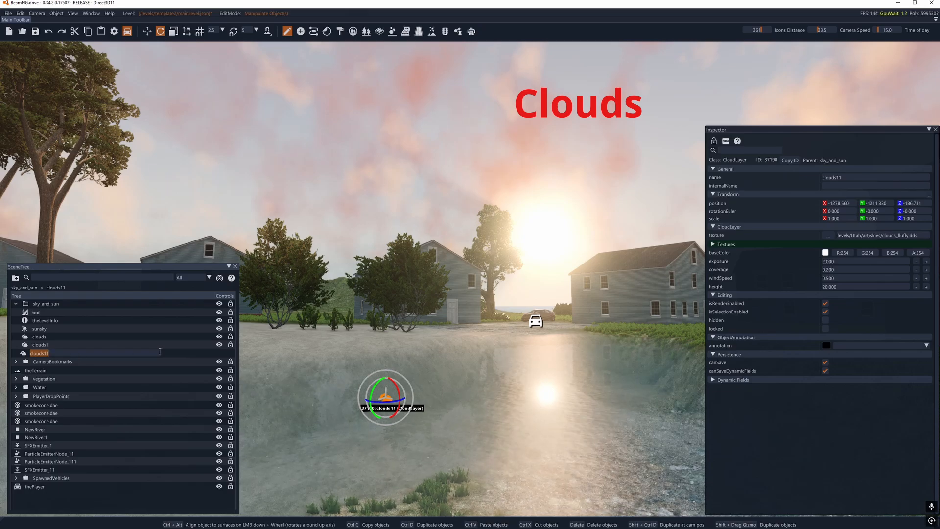
{"action": "left_click", "coordinate": [119, 354]}
{"action": "left_click", "coordinate": [47, 353]}
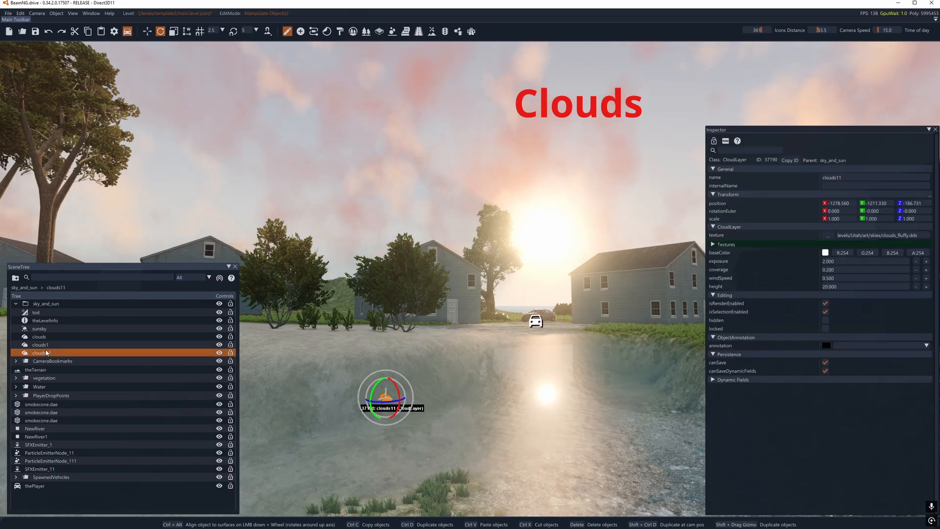
Examine the sky and compare the settings of the three cloud layers, finishing on clouds11.
{"action": "right_click_drag", "start_coordinate": [372, 235], "coordinate": [332, 182]}
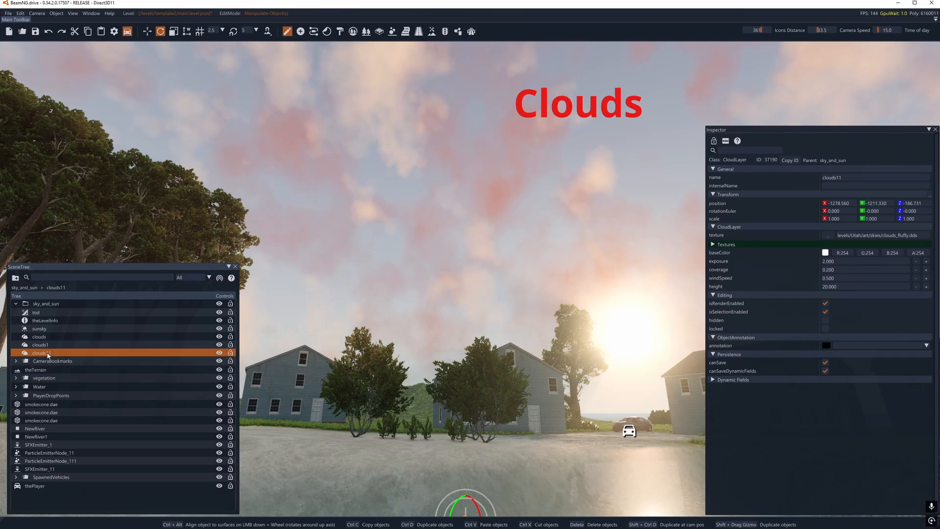
{"action": "left_click", "coordinate": [43, 337]}
{"action": "left_click", "coordinate": [44, 352]}
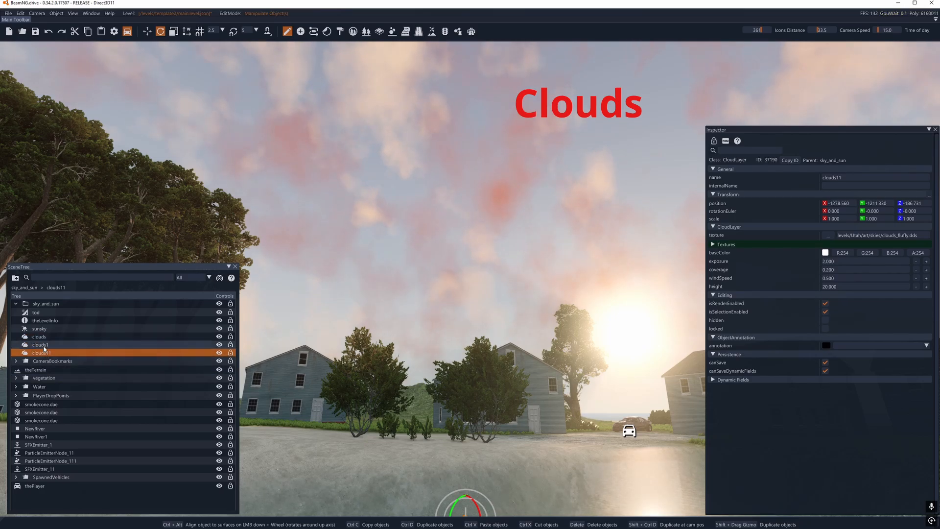
{"action": "left_click", "coordinate": [43, 338]}
{"action": "left_click", "coordinate": [46, 353]}
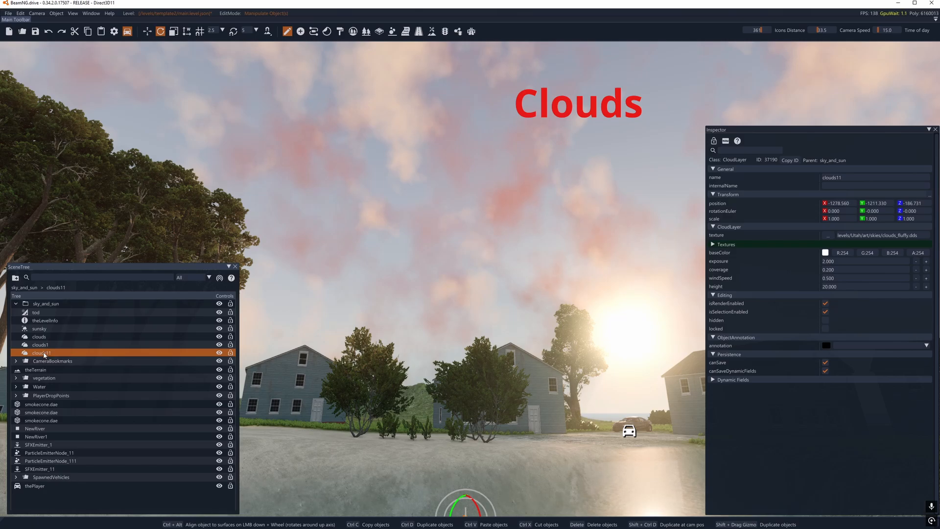
{"action": "left_click", "coordinate": [44, 346]}
{"action": "left_click", "coordinate": [45, 338]}
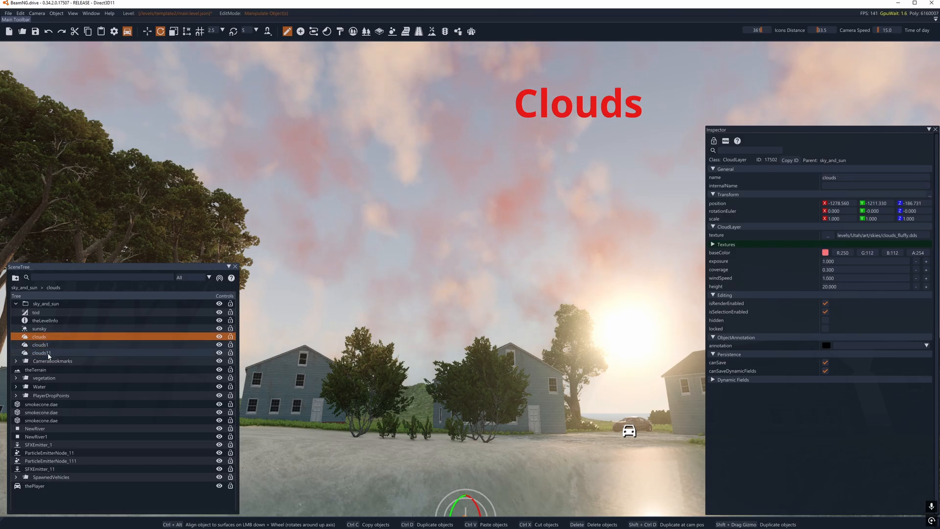
{"action": "left_click", "coordinate": [48, 354]}
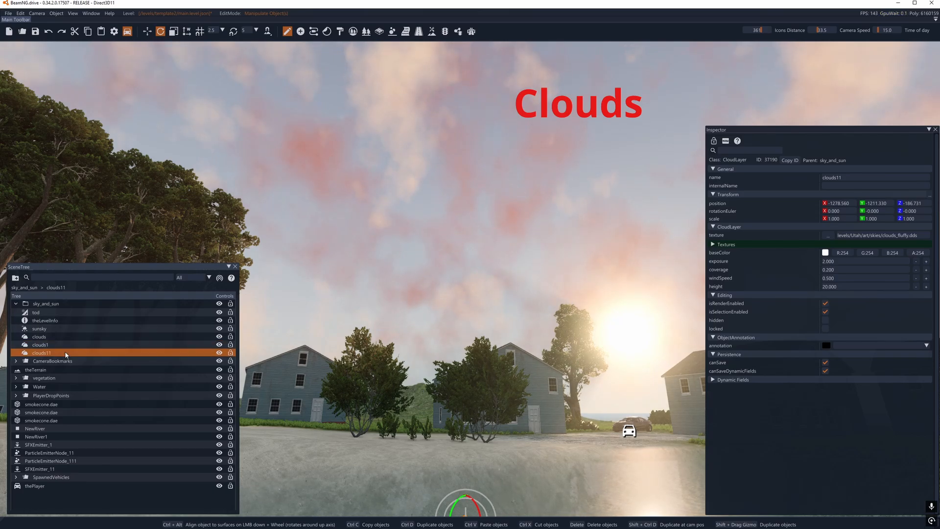
Set the clouds11 layer's baseColor to cyan (R 67, G 250, B 245).
{"action": "left_click", "coordinate": [831, 236]}
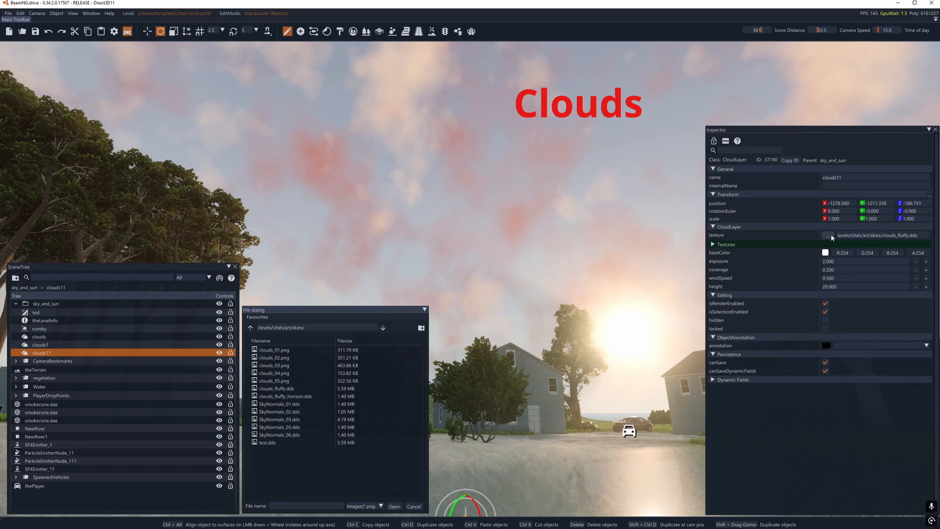
{"action": "left_click", "coordinate": [826, 252]}
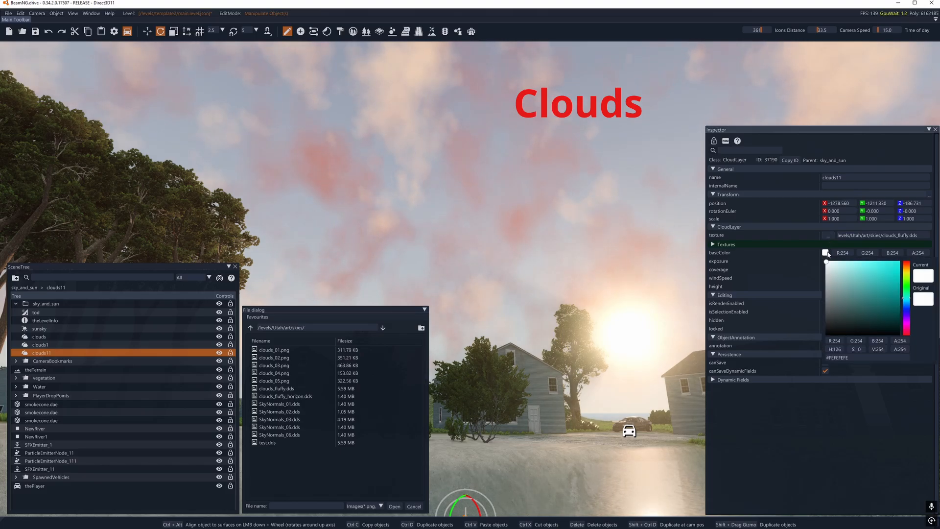
{"action": "left_click_drag", "start_coordinate": [826, 263], "coordinate": [880, 263]}
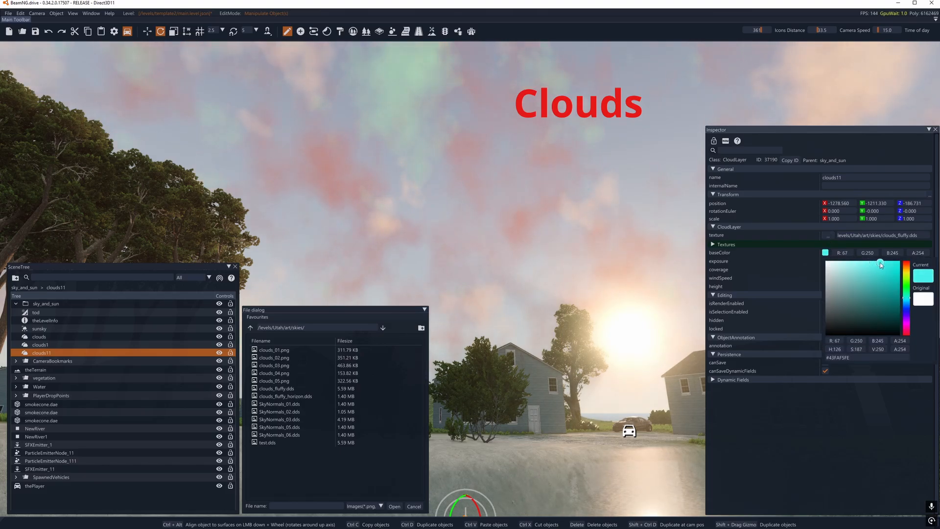
{"action": "left_click", "coordinate": [822, 462]}
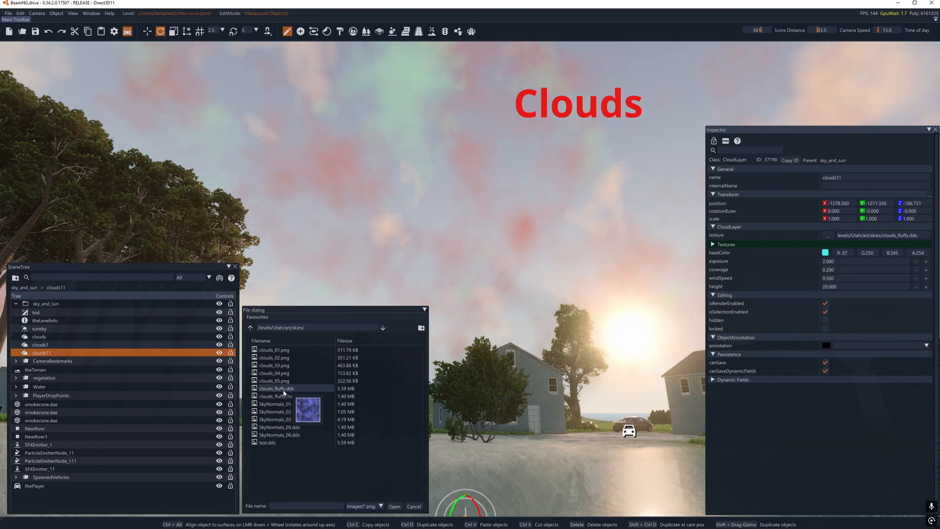
Assign clouds_fluffy_horizon.dds as the clouds11 layer's texture and look at the sky.
{"action": "left_click", "coordinate": [294, 397]}
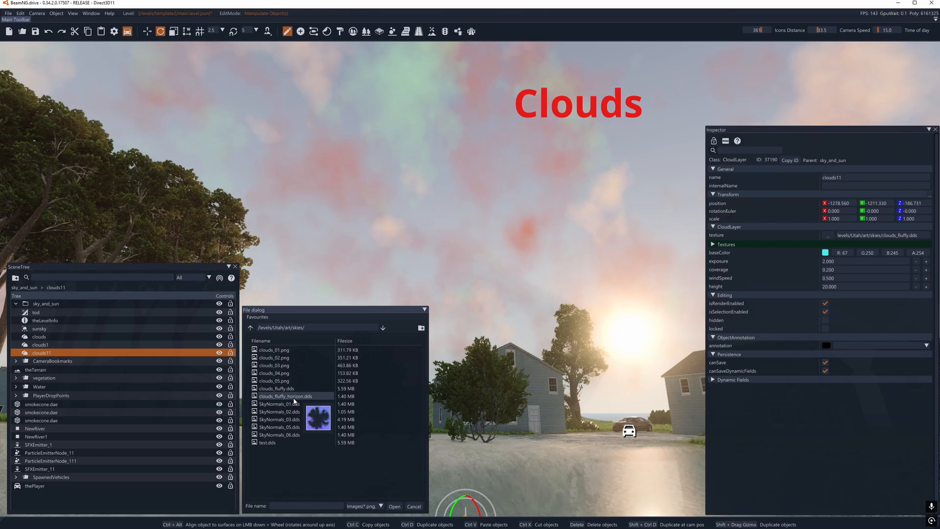
{"action": "left_click", "coordinate": [395, 506]}
{"action": "right_click_drag", "start_coordinate": [422, 323], "coordinate": [162, 315]}
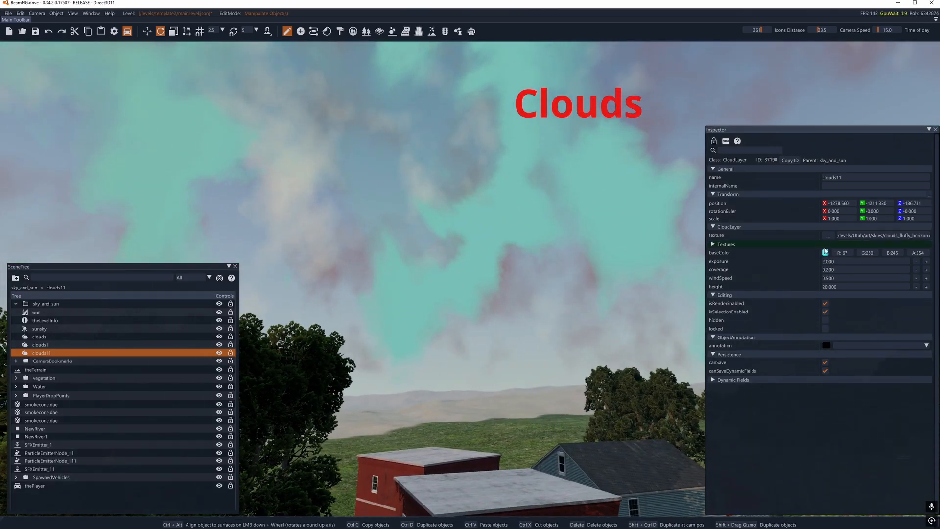
Try clouds_05.png and then clouds_01.png as the clouds11 layer's texture and view the sky.
{"action": "left_click", "coordinate": [827, 237]}
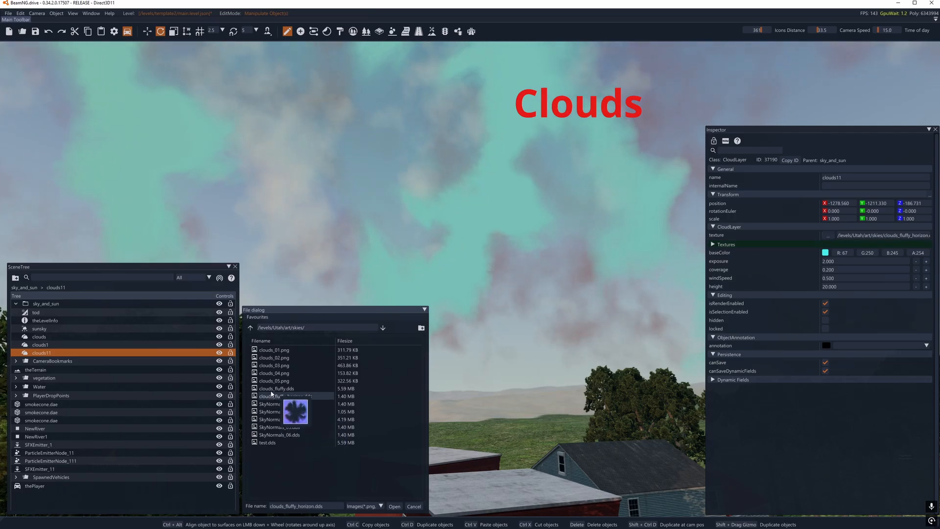
{"action": "left_click", "coordinate": [395, 508]}
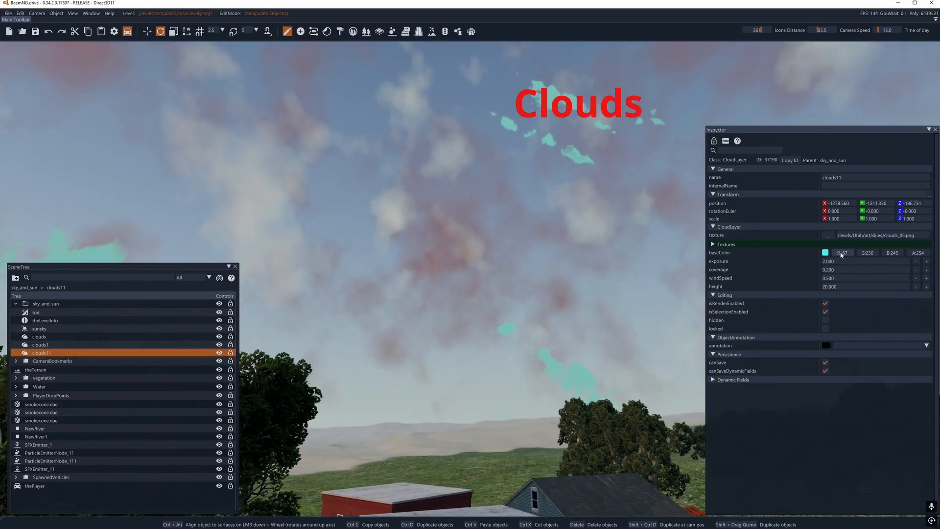
{"action": "left_click", "coordinate": [831, 234]}
{"action": "mouse_move", "coordinate": [269, 352]}
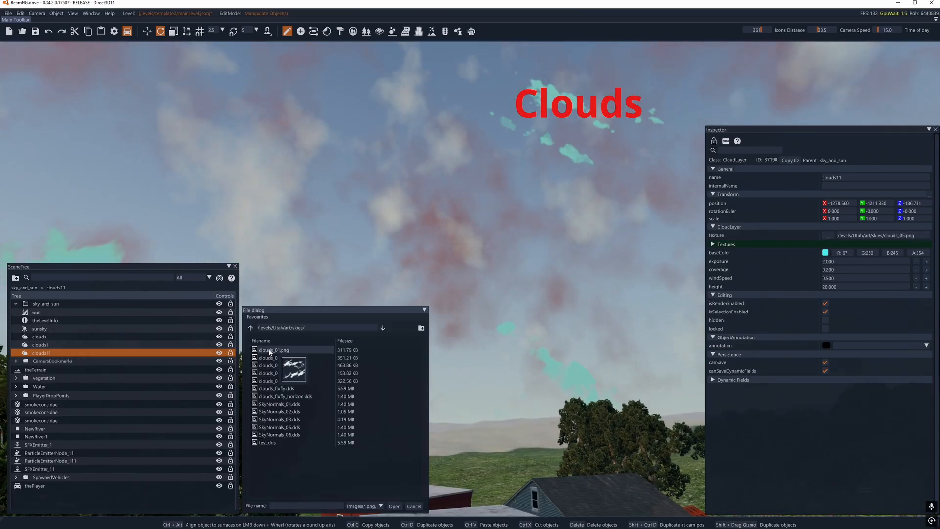
{"action": "left_click", "coordinate": [394, 506]}
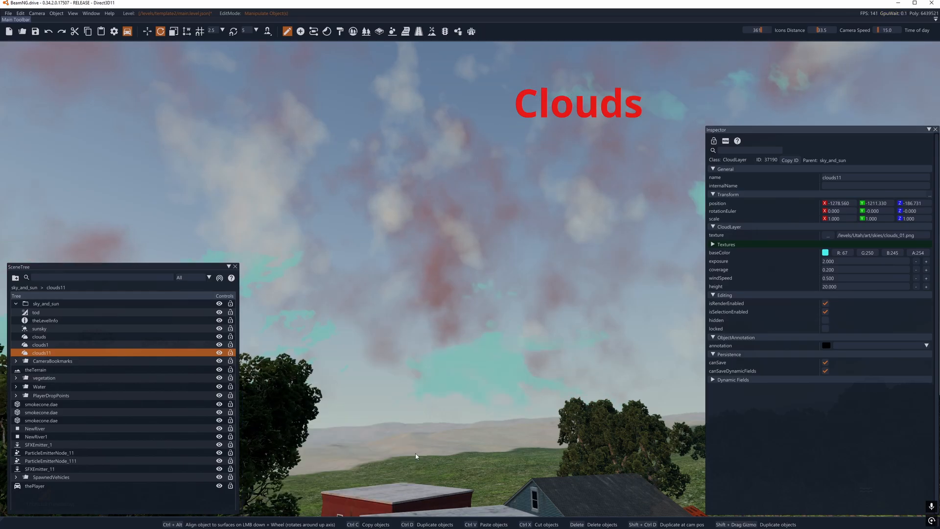
{"action": "right_click_drag", "start_coordinate": [470, 279], "coordinate": [196, 277]}
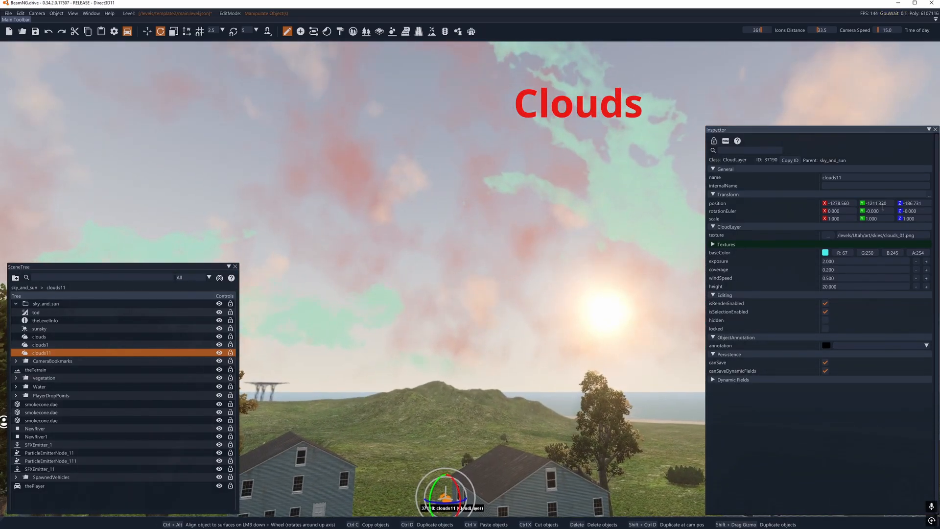
Switch the clouds11 layer's texture from clouds_01.png back to clouds_fluffy_horizon.dds.
{"action": "left_click", "coordinate": [830, 235]}
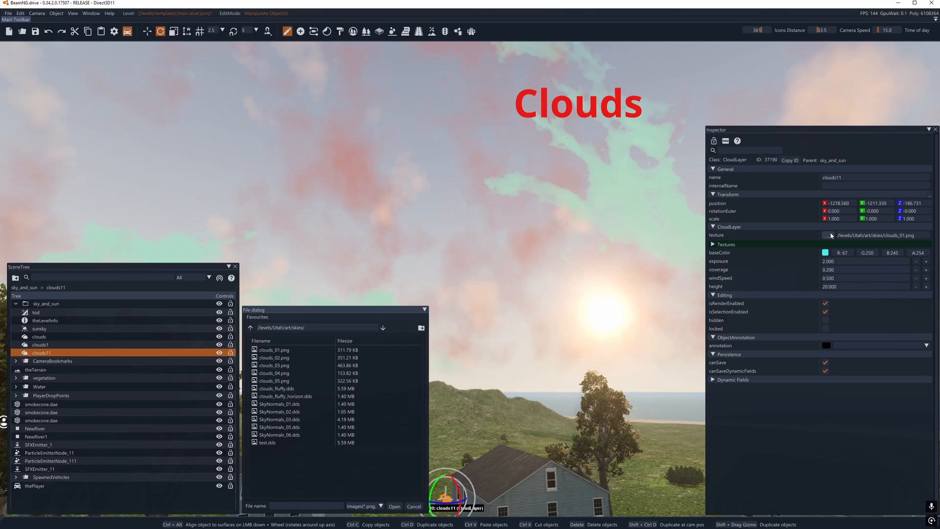
{"action": "left_click", "coordinate": [287, 396]}
{"action": "left_click", "coordinate": [394, 507]}
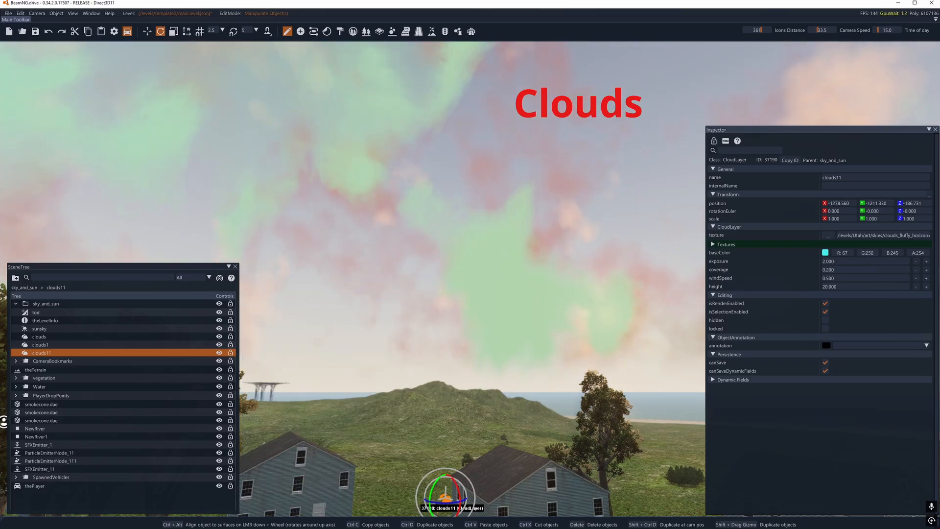
Try coverage values of 0.4 and 1 on the clouds11 layer against the sky, and undo the changes.
{"action": "right_click_drag", "start_coordinate": [412, 351], "coordinate": [235, 338]}
{"action": "right_click_drag", "start_coordinate": [557, 469], "coordinate": [383, 413]}
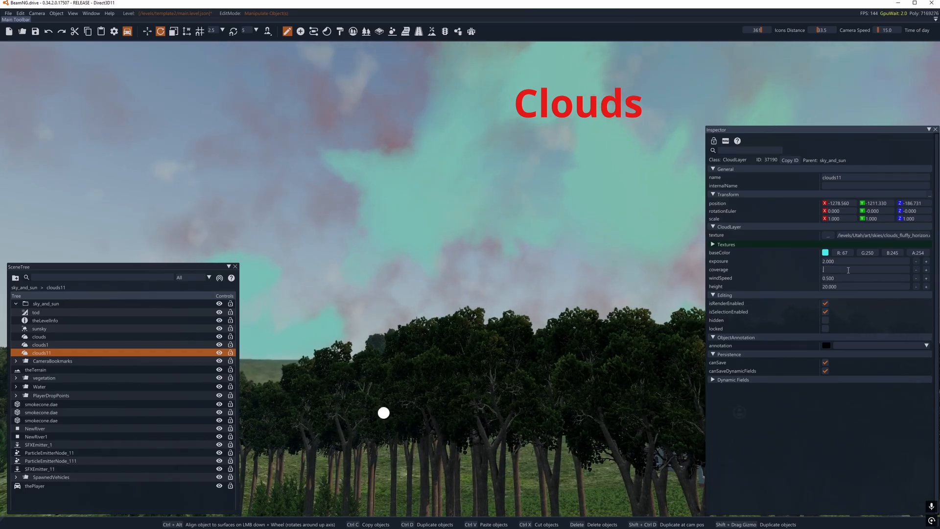
{"action": "type", "text": "0.4"}
{"action": "key", "text": "Return"}
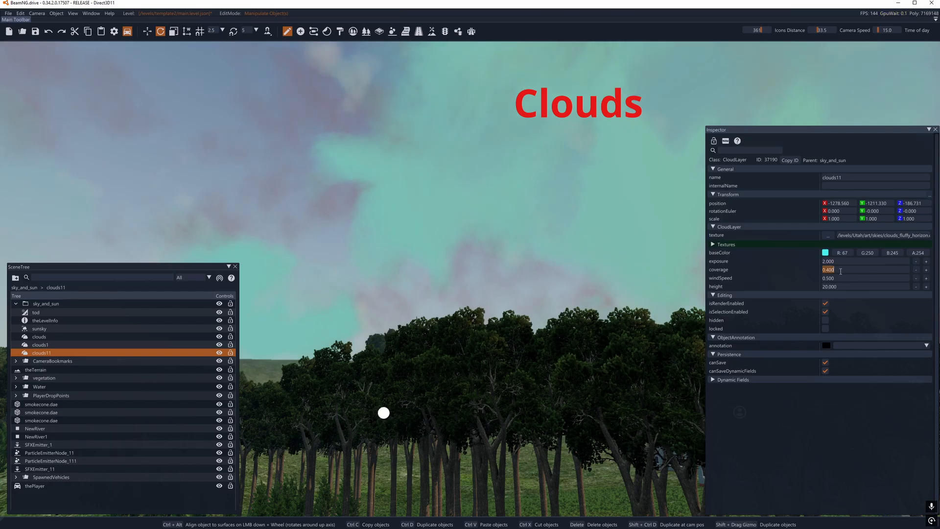
{"action": "key", "text": "Return"}
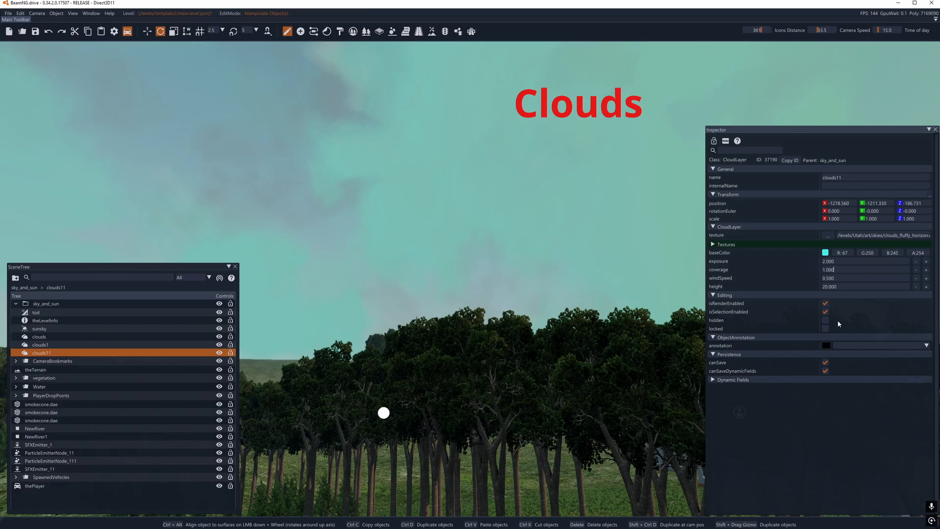
{"action": "key", "text": "ctrl+z"}
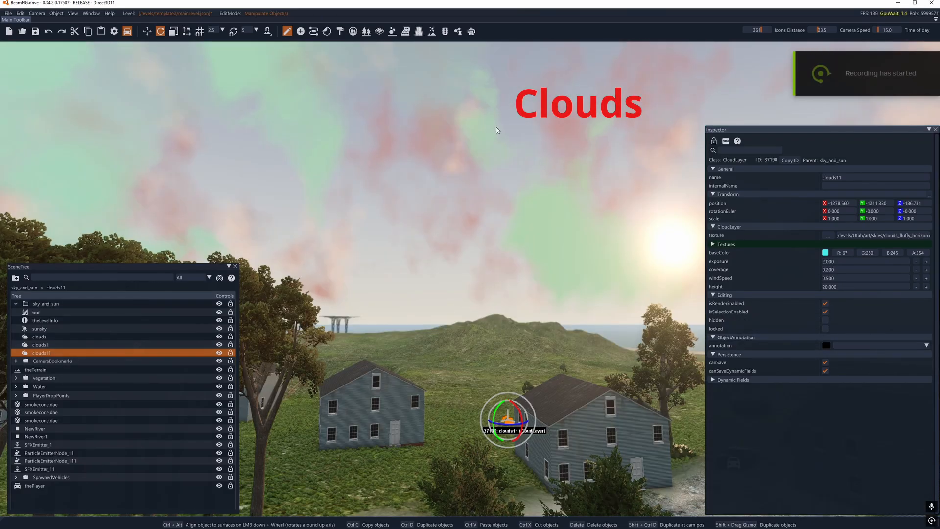
Set the clouds11 layer's baseColor to a mid grey (R 113, G 110, B 110).
{"action": "right_click_drag", "start_coordinate": [450, 279], "coordinate": [473, 268]}
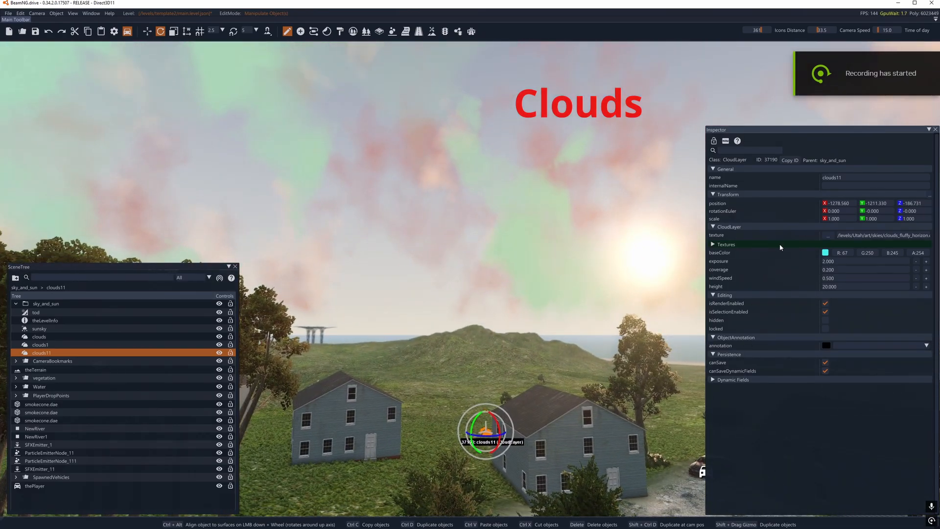
{"action": "left_click", "coordinate": [825, 253]}
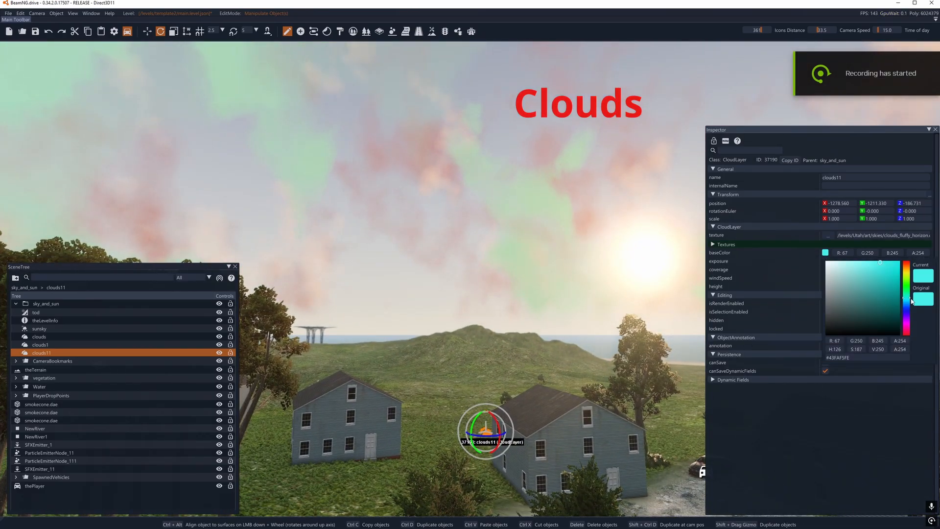
{"action": "mouse_move", "coordinate": [912, 301]}
{"action": "left_mouse_down"}
{"action": "mouse_move", "coordinate": [912, 263]}
{"action": "mouse_move", "coordinate": [852, 261]}
{"action": "left_mouse_up"}
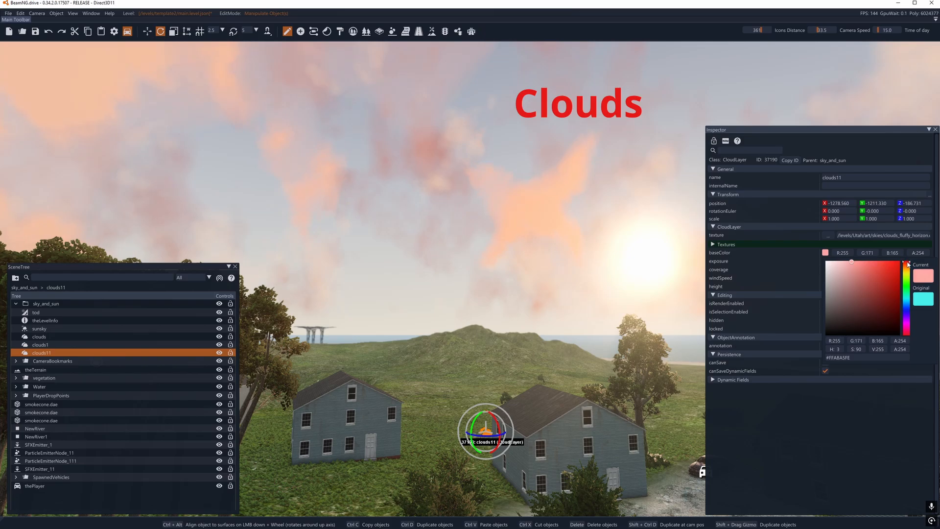
{"action": "mouse_move", "coordinate": [841, 275]}
{"action": "left_mouse_down"}
{"action": "mouse_move", "coordinate": [821, 313]}
{"action": "mouse_move", "coordinate": [829, 304]}
{"action": "left_mouse_up"}
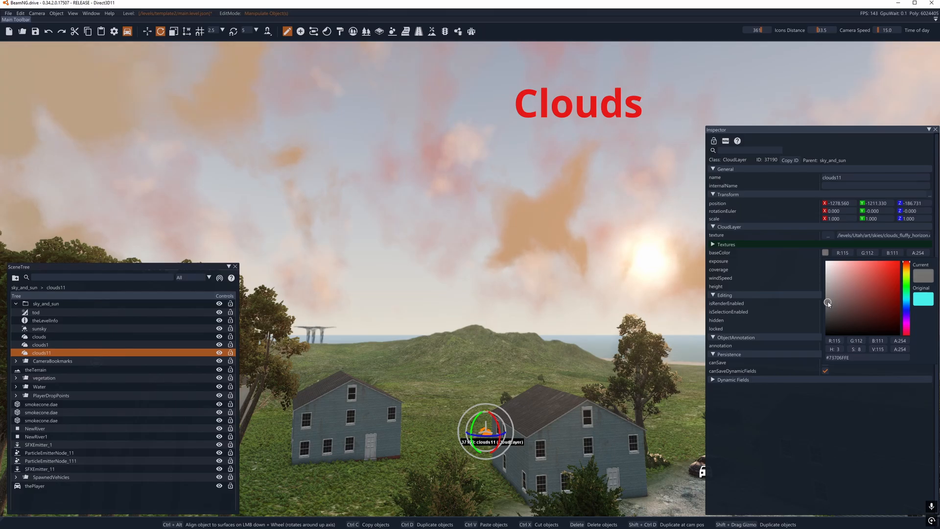
{"action": "left_click", "coordinate": [396, 239]}
Move among the houses to examine the clouds11 layer's new colour around the sun.
{"action": "key", "text": "s"}
{"action": "right_click_drag", "start_coordinate": [455, 189], "coordinate": [97, 173]}
{"action": "key", "text": "d"}
{"action": "key", "text": "w"}
{"action": "key", "text": "w"}
{"action": "key", "text": "w"}
{"action": "key", "text": "w"}
{"action": "key", "text": "w"}
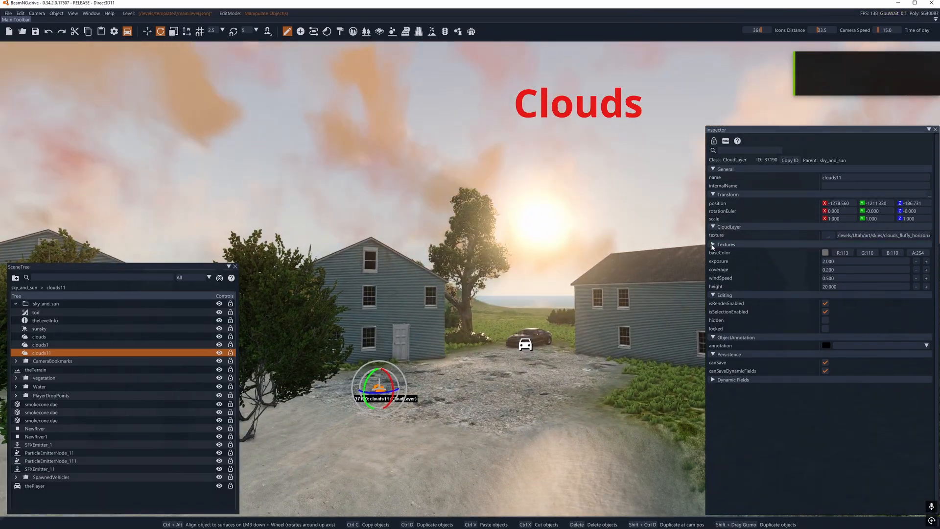
Expand the clouds11 layer's Textures settings and examine the three texture slots alongside the sky.
{"action": "left_click", "coordinate": [714, 244]}
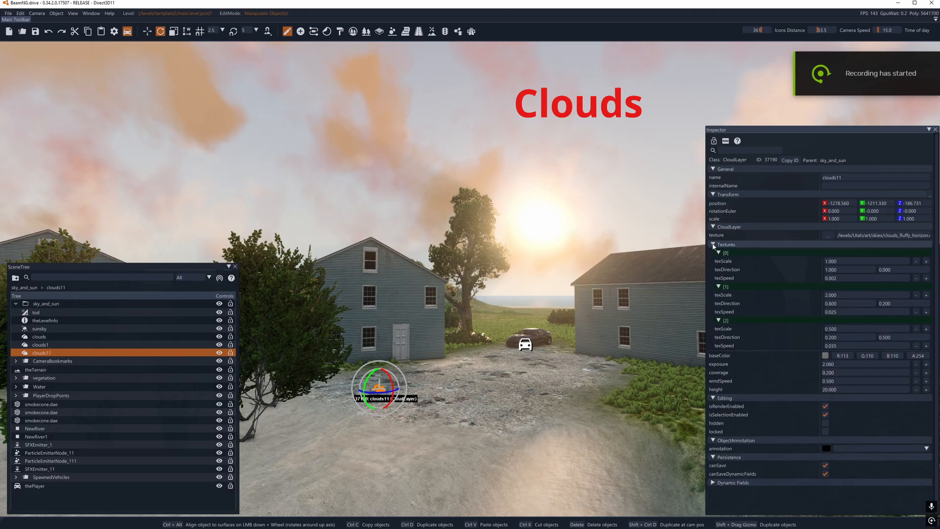
{"action": "left_click", "coordinate": [713, 245]}
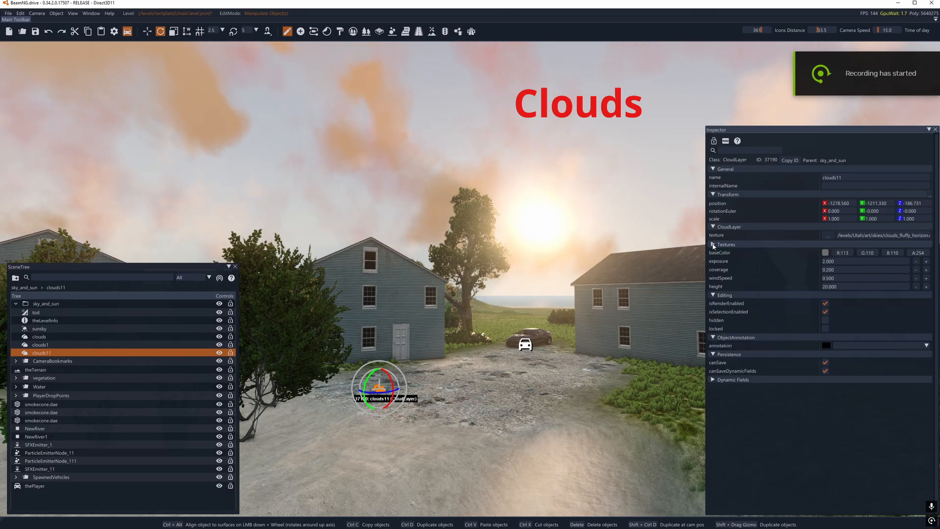
{"action": "left_click", "coordinate": [713, 245]}
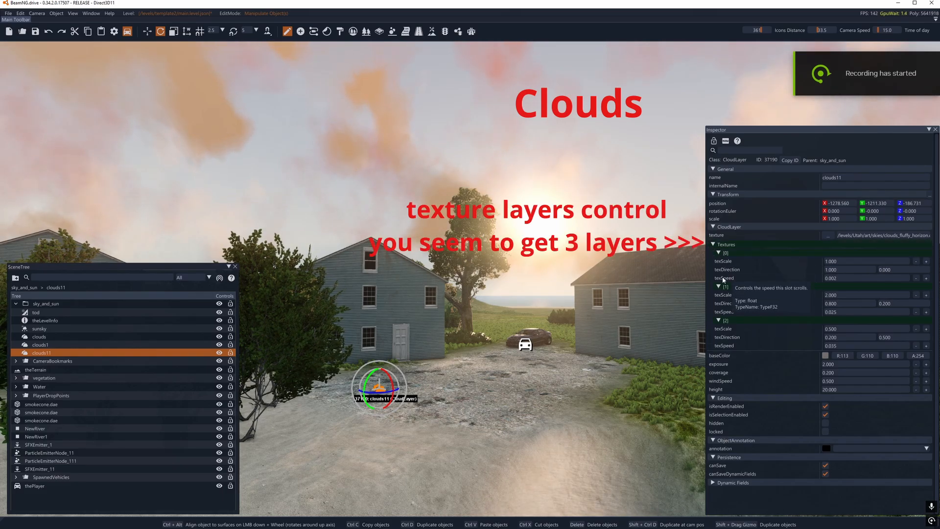
{"action": "right_click_drag", "start_coordinate": [470, 294], "coordinate": [344, 232]}
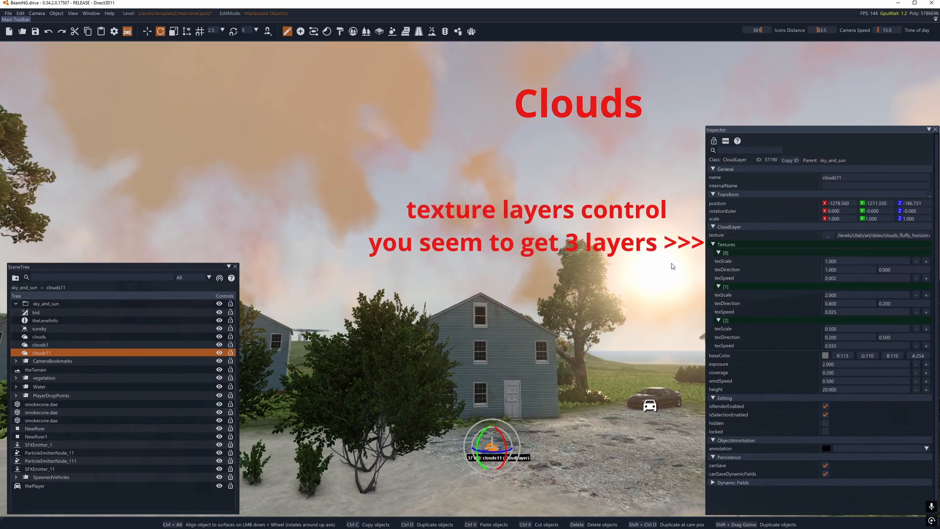
{"action": "right_click_drag", "start_coordinate": [672, 267], "coordinate": [618, 195]}
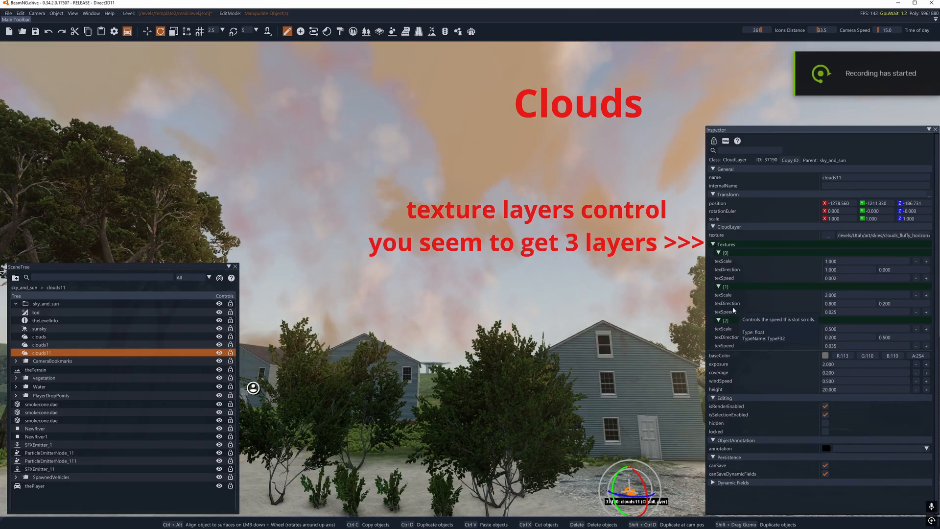
Try a texScale of 2 on the clouds11 layer's texture slot [0], view the clouds, and undo it.
{"action": "left_click", "coordinate": [837, 261]}
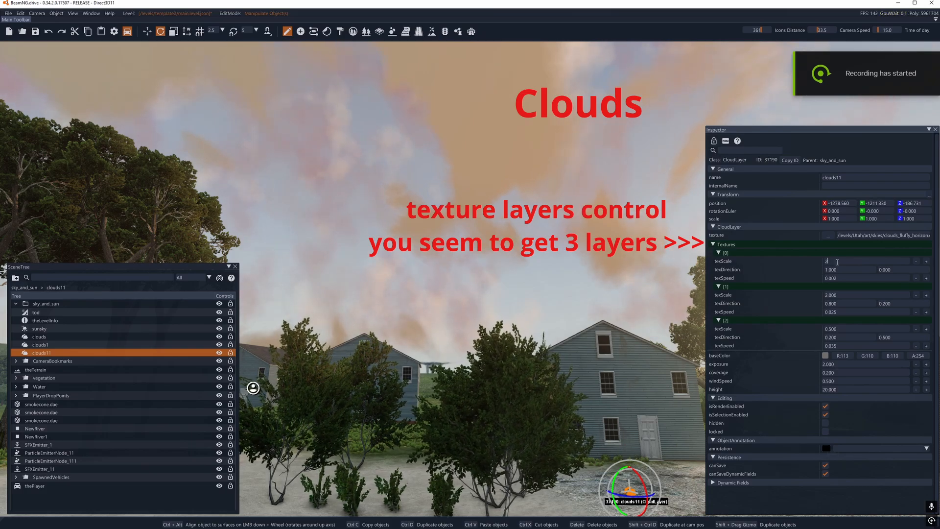
{"action": "type", "text": "2"}
{"action": "key", "text": "Return"}
{"action": "right_click_drag", "start_coordinate": [526, 251], "coordinate": [562, 221]}
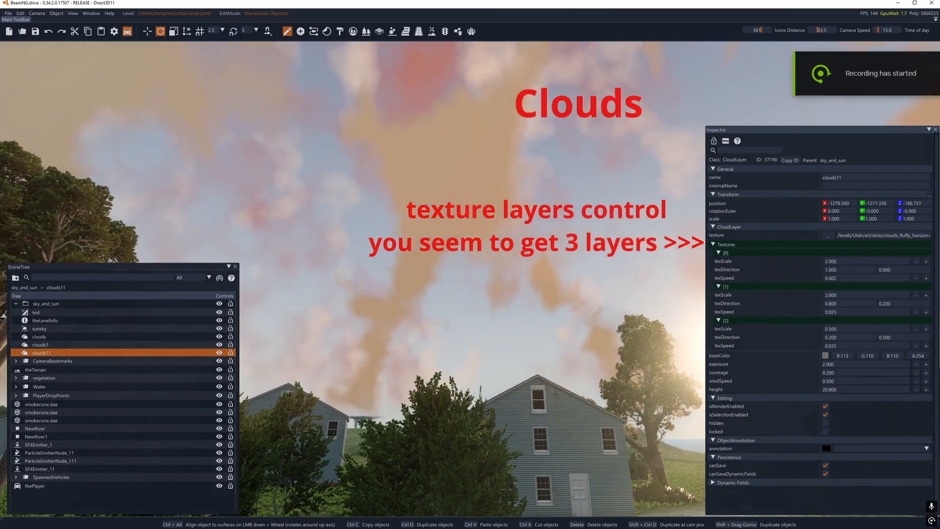
{"action": "key", "text": "ctrl+z"}
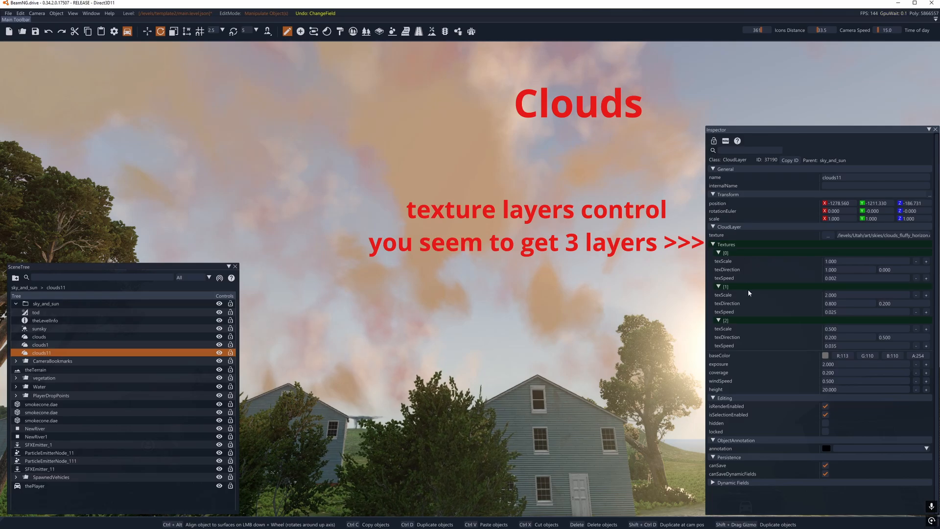
Try a texScale of 3 on the clouds11 layer's texture slot [1], view the clouds, and undo it.
{"action": "left_click", "coordinate": [832, 295]}
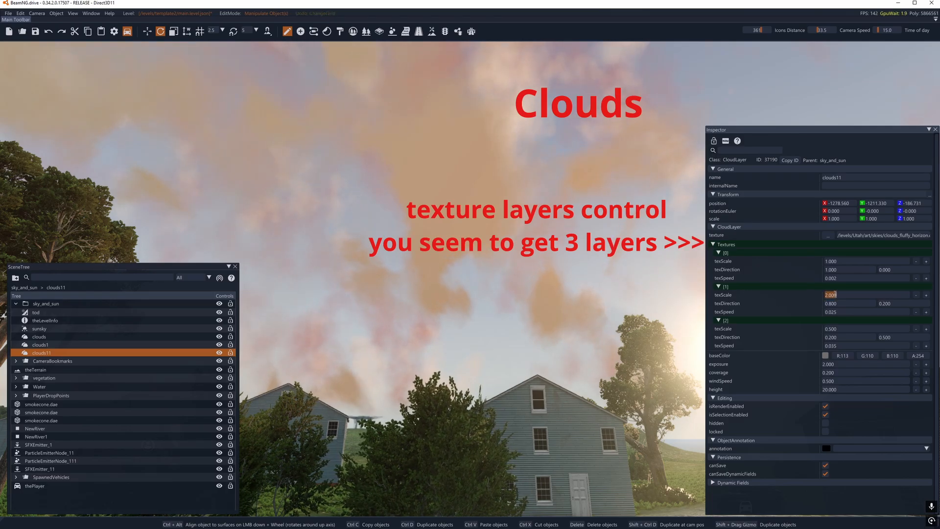
{"action": "type", "text": "3"}
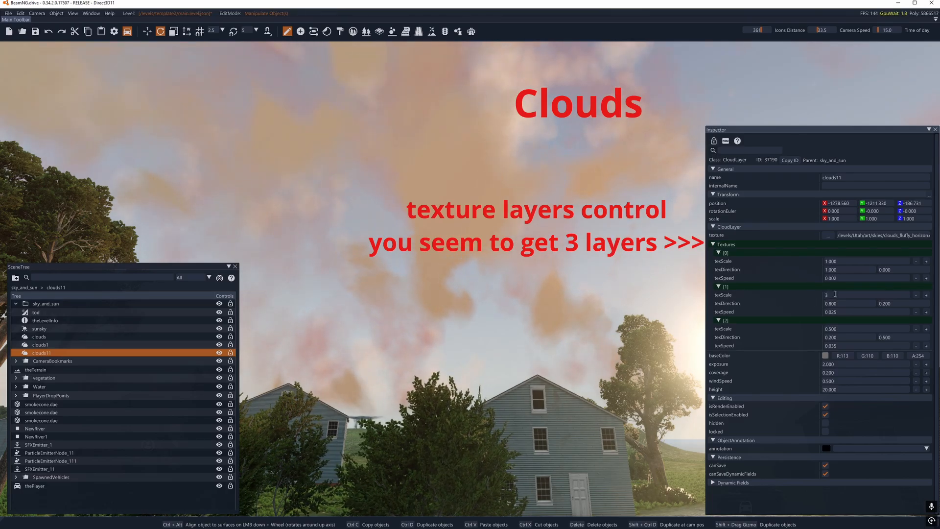
{"action": "key", "text": "Return"}
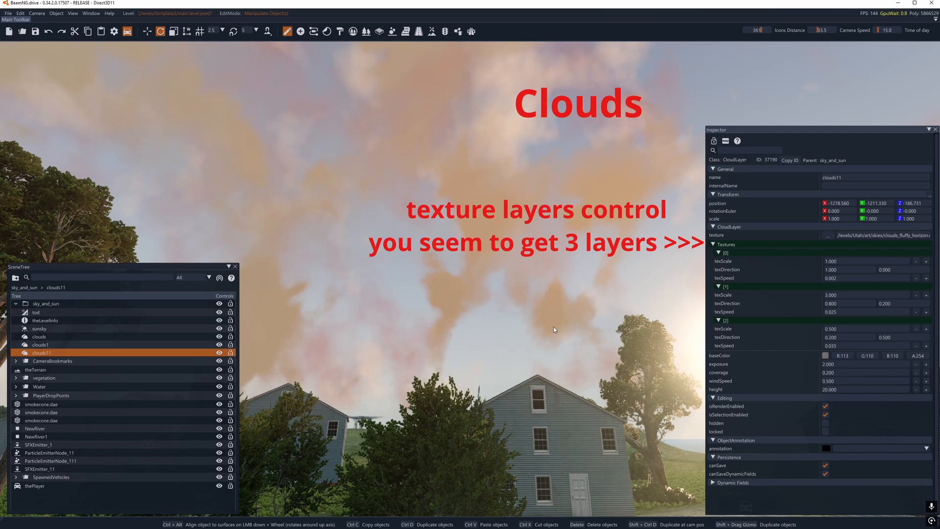
{"action": "right_click_drag", "start_coordinate": [556, 330], "coordinate": [512, 254]}
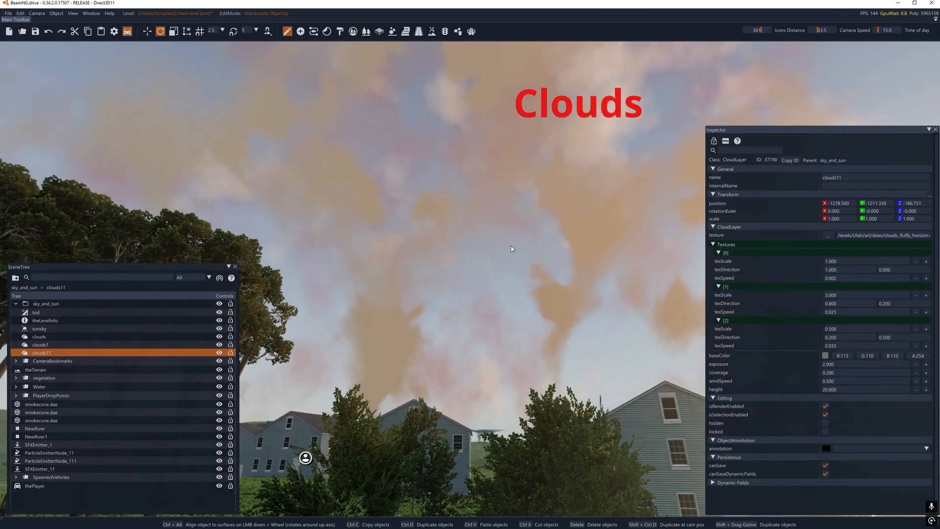
{"action": "key", "text": "ctrl+z"}
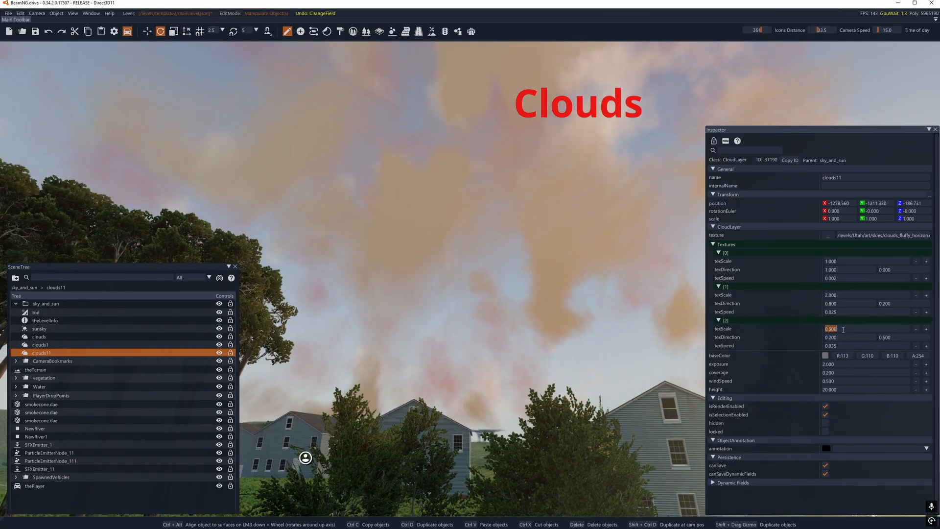
Try a texScale of 1 on the clouds11 layer's texture slot [2], undo it, and view the clouds.
{"action": "type", "text": "1"}
{"action": "key", "text": "Return"}
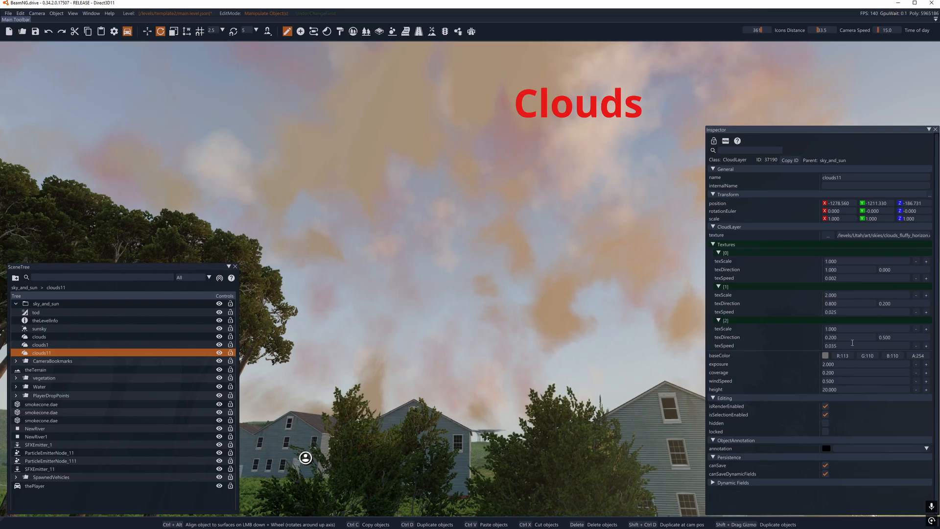
{"action": "key", "text": "ctrl+z"}
{"action": "right_click_drag", "start_coordinate": [497, 250], "coordinate": [510, 255]}
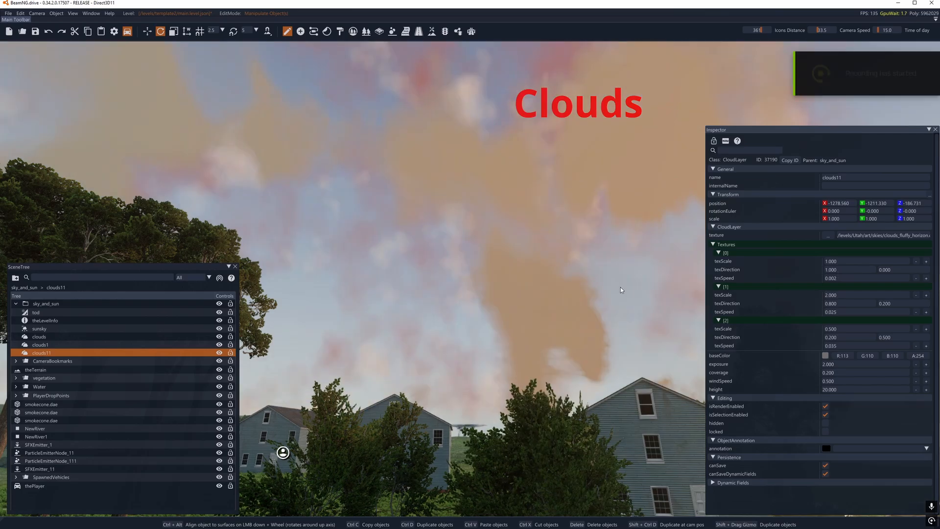
{"action": "right_click_drag", "start_coordinate": [630, 254], "coordinate": [560, 273]}
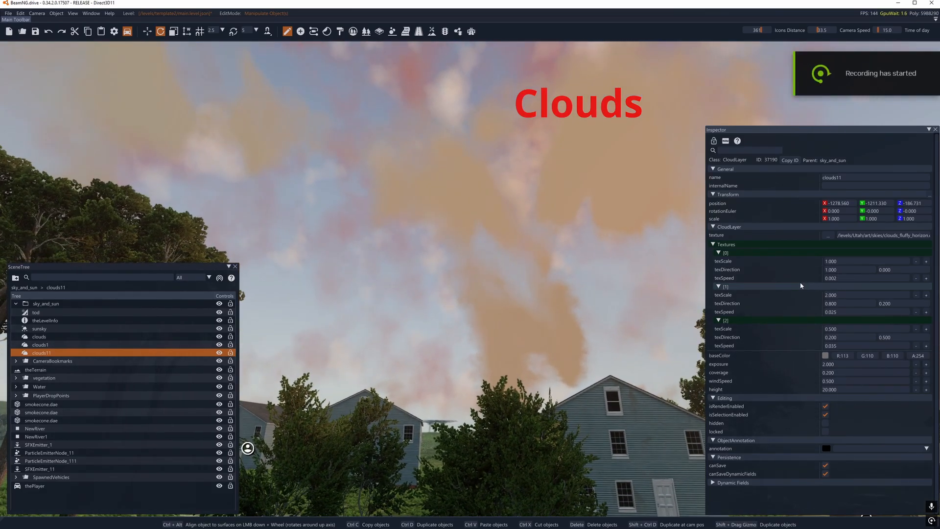
Set the texSpeed of the clouds11 layer's texture slot [0] to 0.004.
{"action": "left_click", "coordinate": [841, 278]}
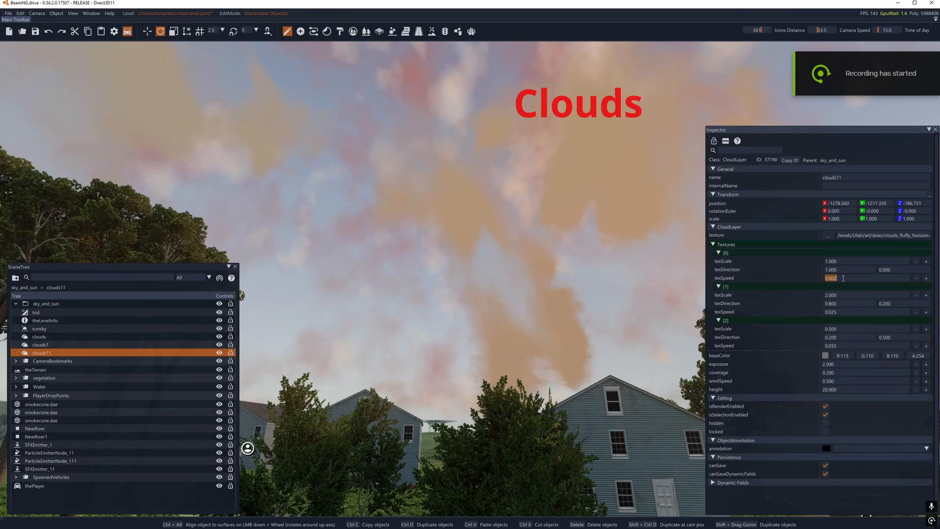
{"action": "right_click_drag", "start_coordinate": [568, 280], "coordinate": [546, 280]}
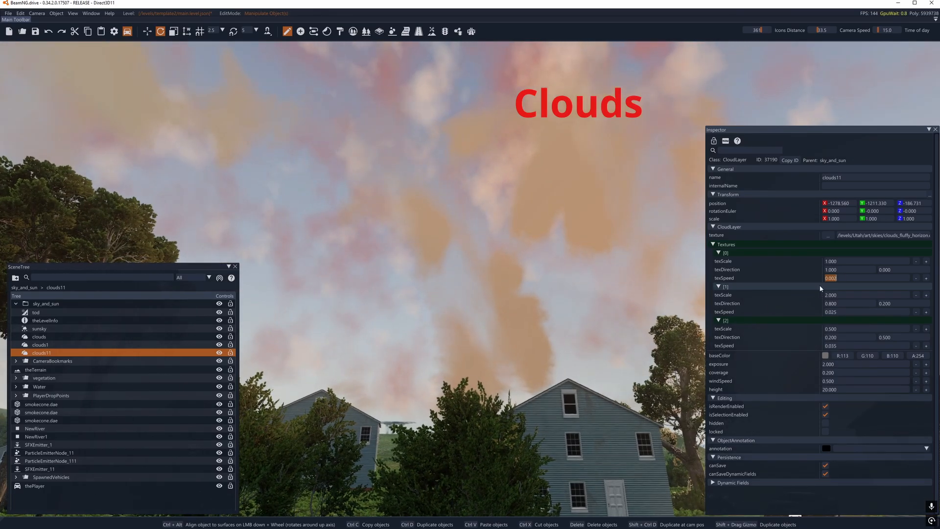
{"action": "left_click", "coordinate": [845, 279]}
{"action": "key", "text": "ctrl+a"}
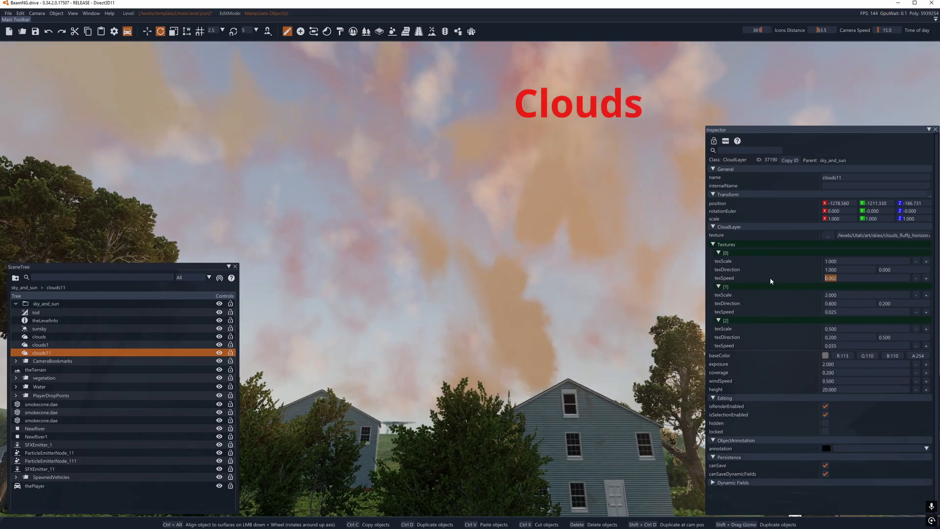
{"action": "key", "text": "BackSpace"}
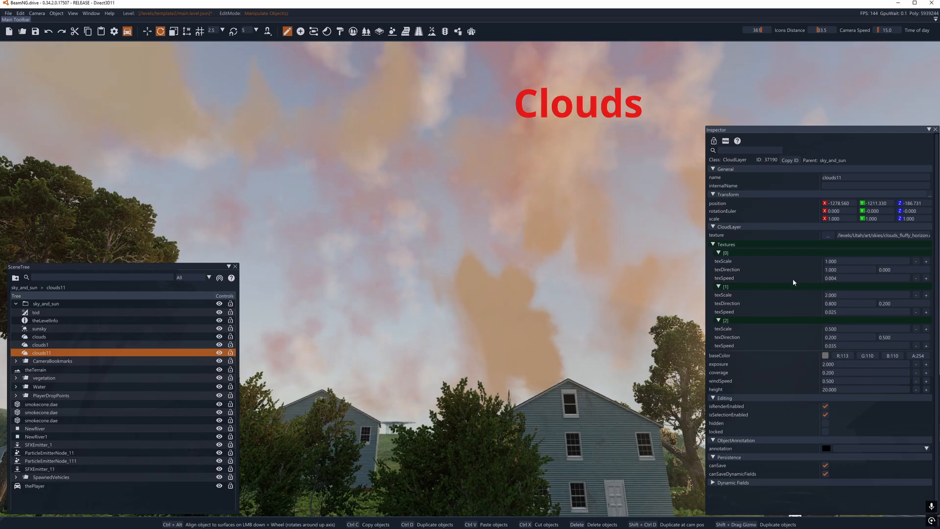
Try a texSpeed of 1 on texture slots [0] and [1] of the clouds11 layer, and undo both changes.
{"action": "left_click", "coordinate": [832, 278]}
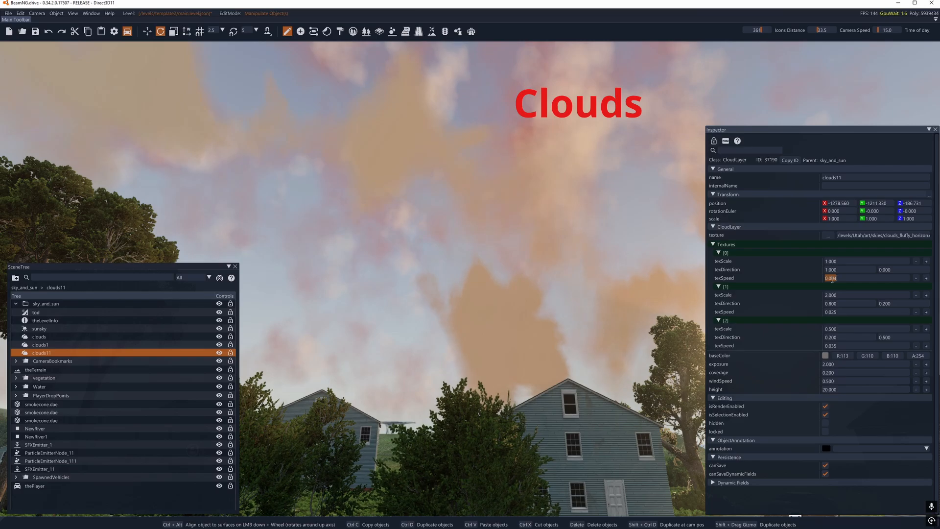
{"action": "type", "text": "1"}
{"action": "key", "text": "Return"}
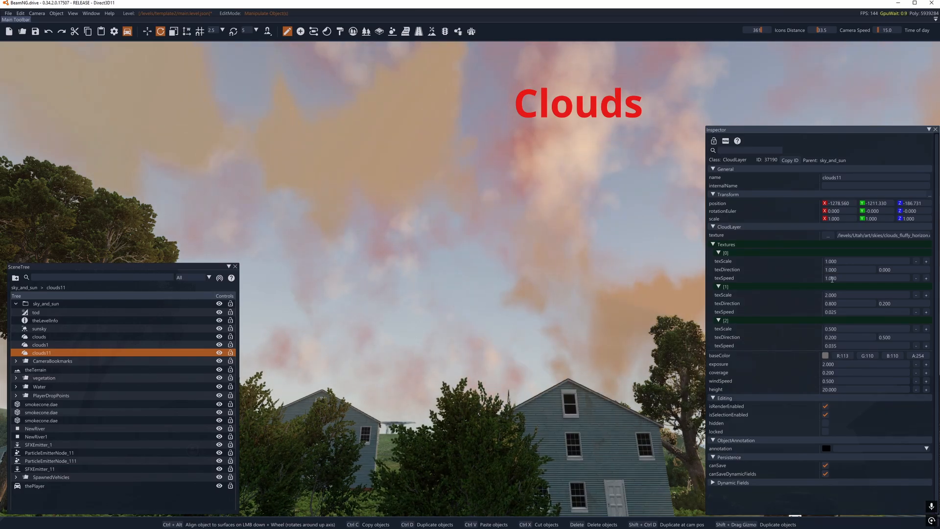
{"action": "left_click", "coordinate": [828, 312]}
{"action": "type", "text": "1"}
{"action": "key", "text": "Return"}
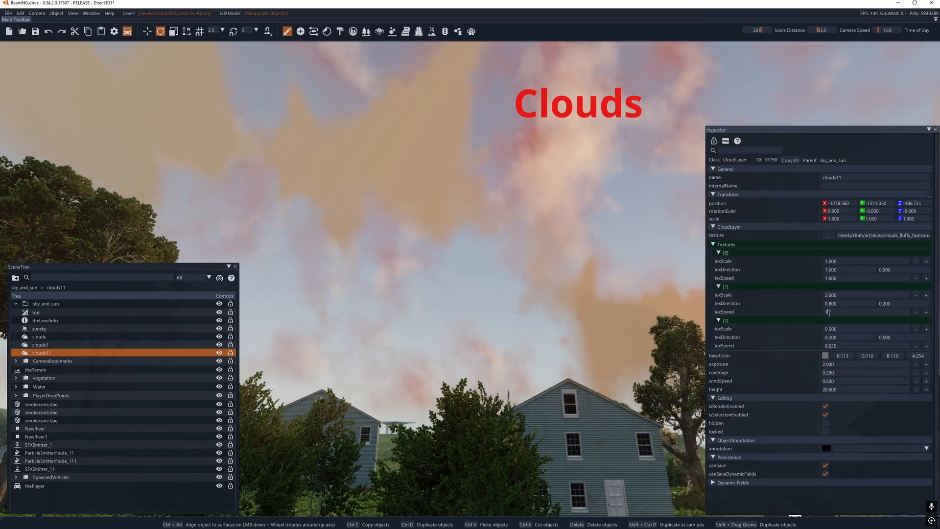
{"action": "key", "text": "ctrl+z"}
{"action": "key", "text": "ctrl+z"}
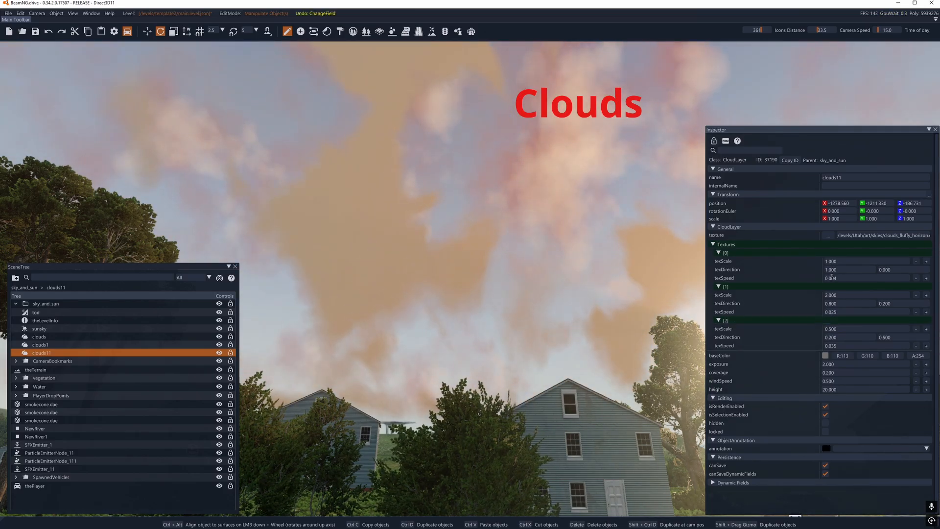
Try a texSpeed of 0.008 on the clouds11 layer's texture slot [0].
{"action": "double_click", "coordinate": [832, 312]}
{"action": "double_click", "coordinate": [832, 346]}
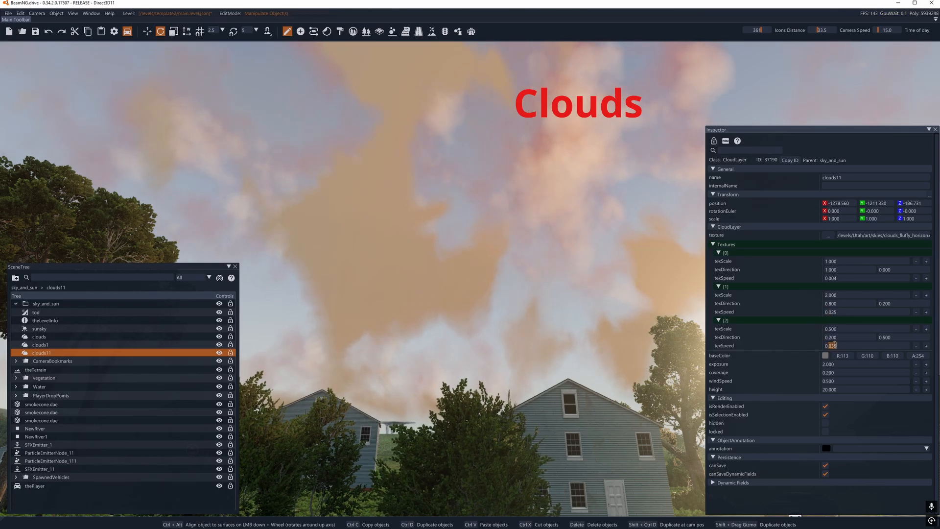
{"action": "left_click", "coordinate": [850, 280]}
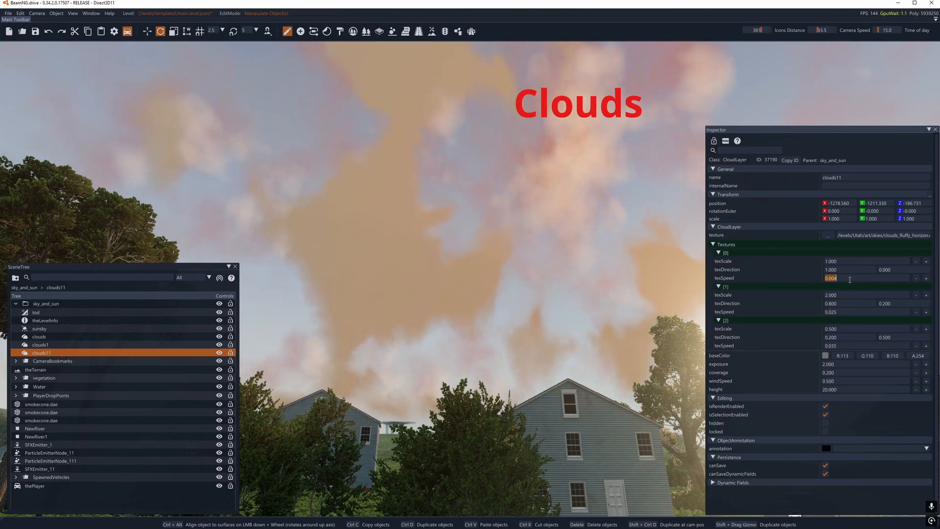
{"action": "left_click", "coordinate": [850, 280]}
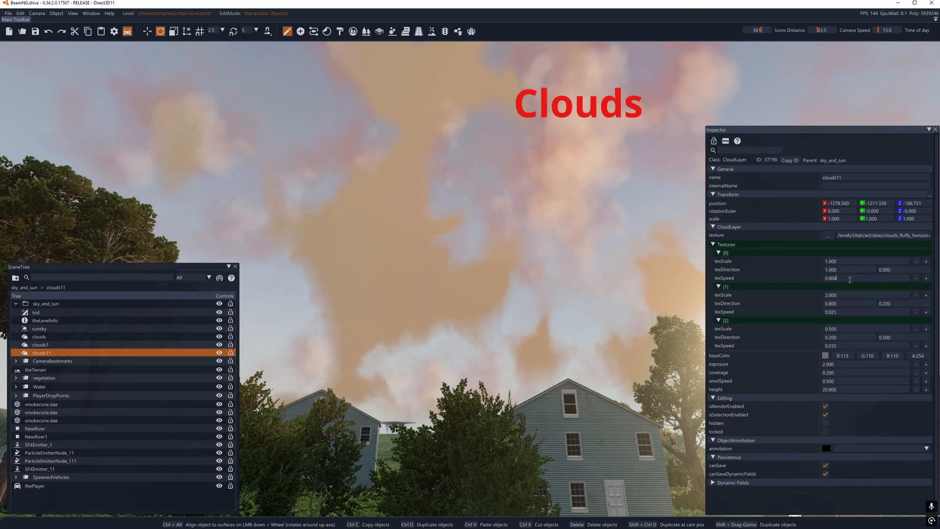
{"action": "left_click_drag", "start_coordinate": [850, 280], "coordinate": [823, 280]}
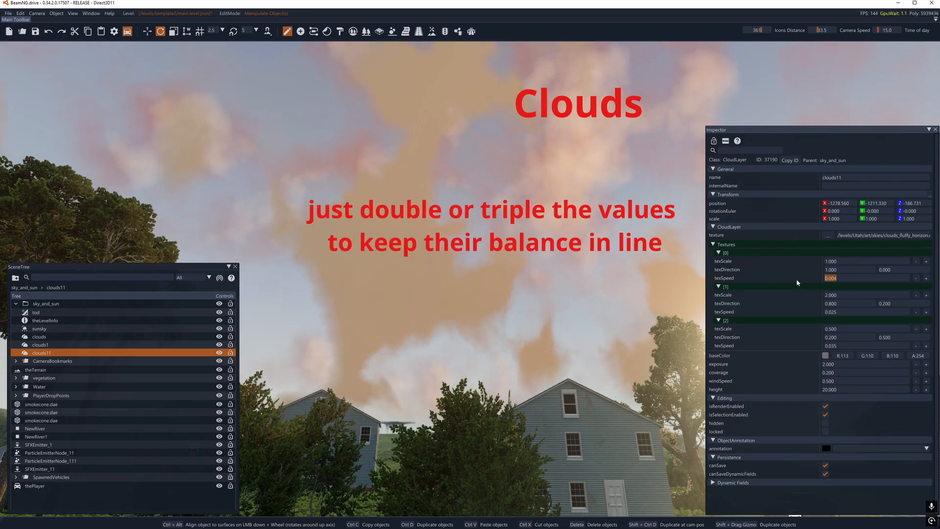
{"action": "key", "text": "BackSpace"}
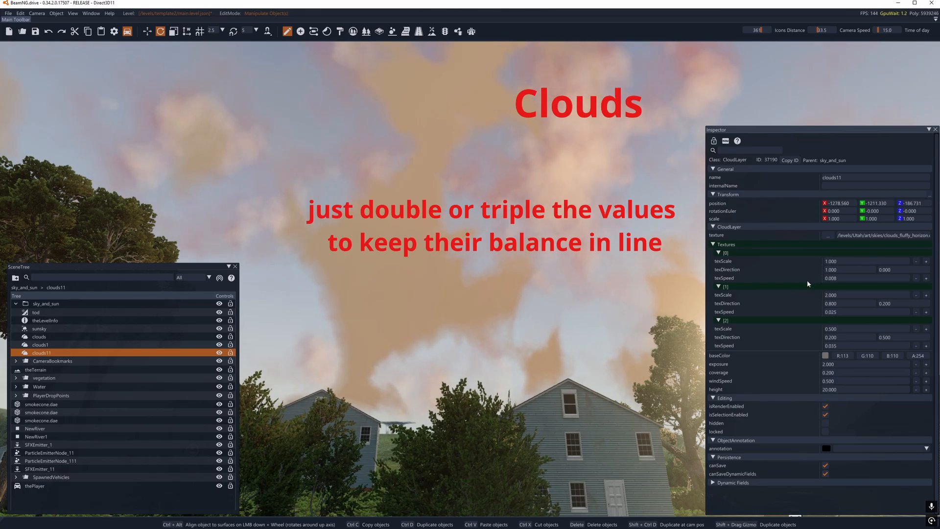
Try a texSpeed of 0.050 on texture slot [1] and 0.070 on slot [2] of the clouds11 layer, and view the clouds.
{"action": "left_click", "coordinate": [846, 313]}
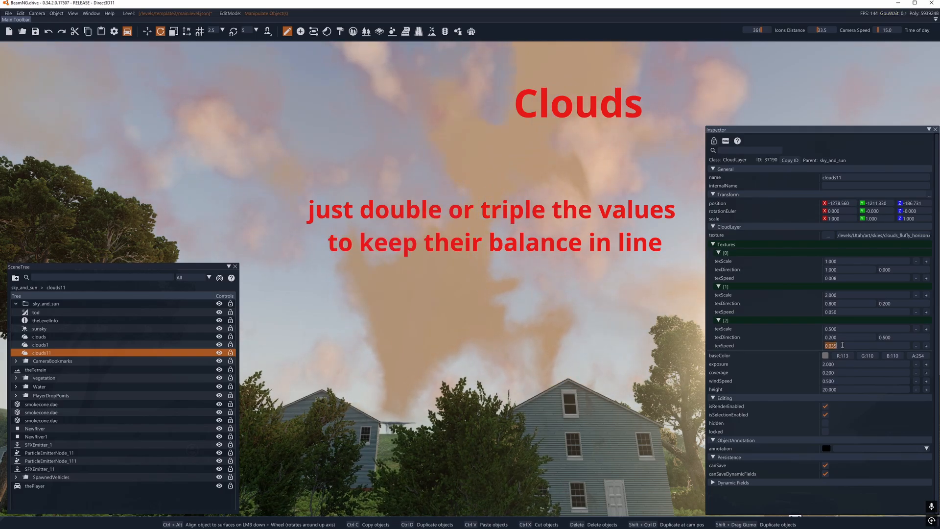
{"action": "key", "text": "BackSpace"}
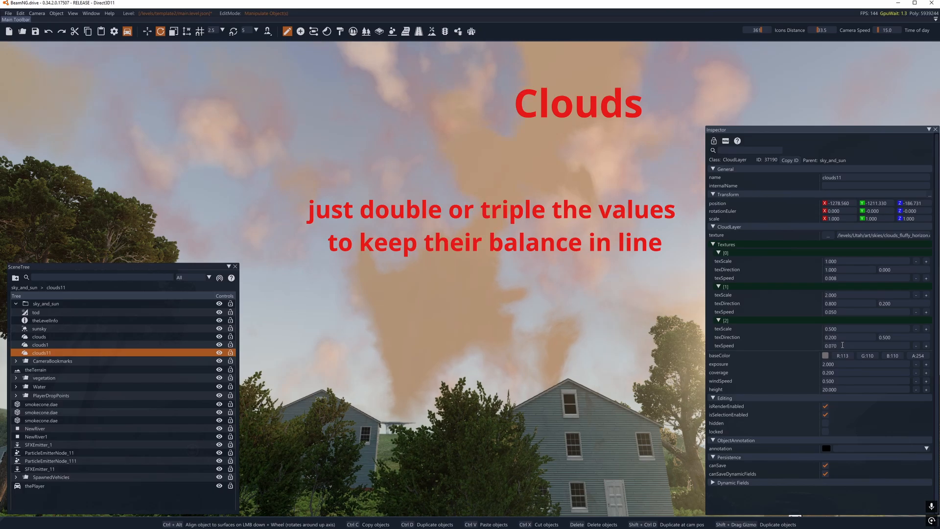
{"action": "right_click_drag", "start_coordinate": [554, 264], "coordinate": [485, 247]}
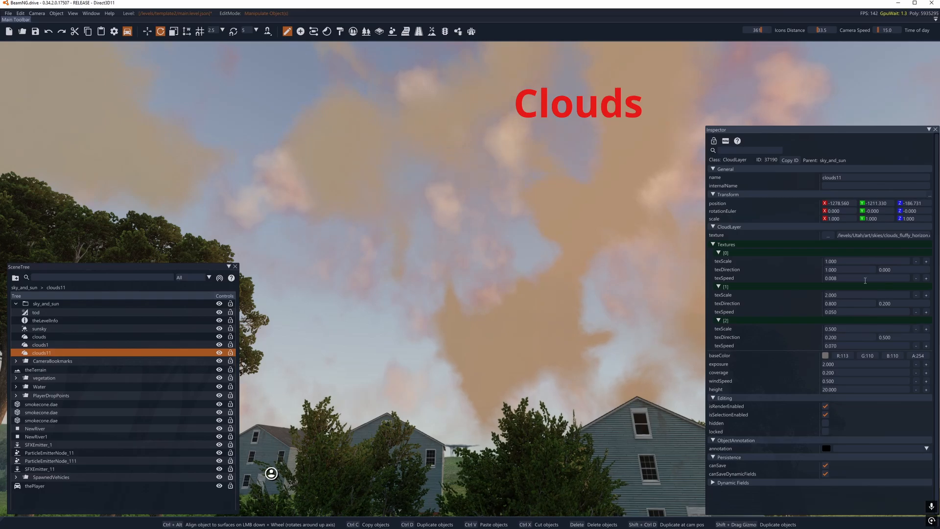
{"action": "right_click_drag", "start_coordinate": [582, 287], "coordinate": [665, 298]}
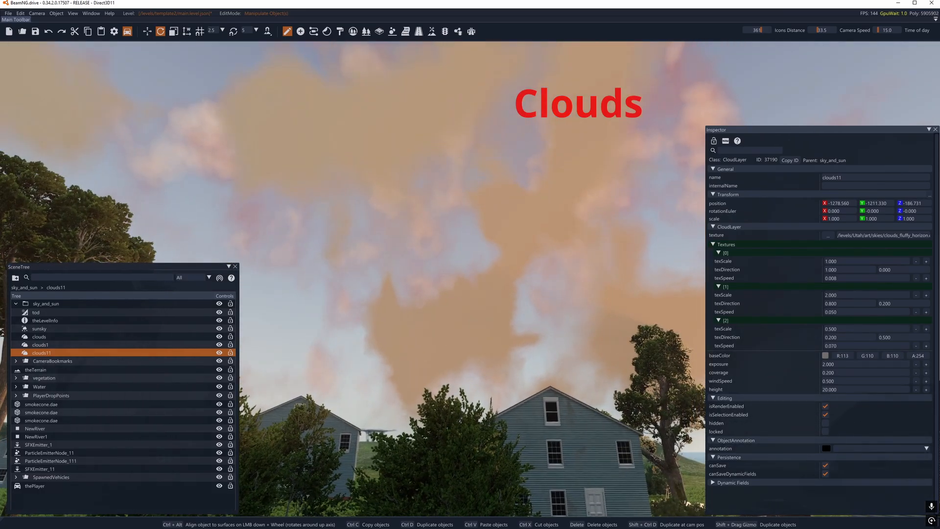
{"action": "right_click_drag", "start_coordinate": [587, 289], "coordinate": [612, 311]}
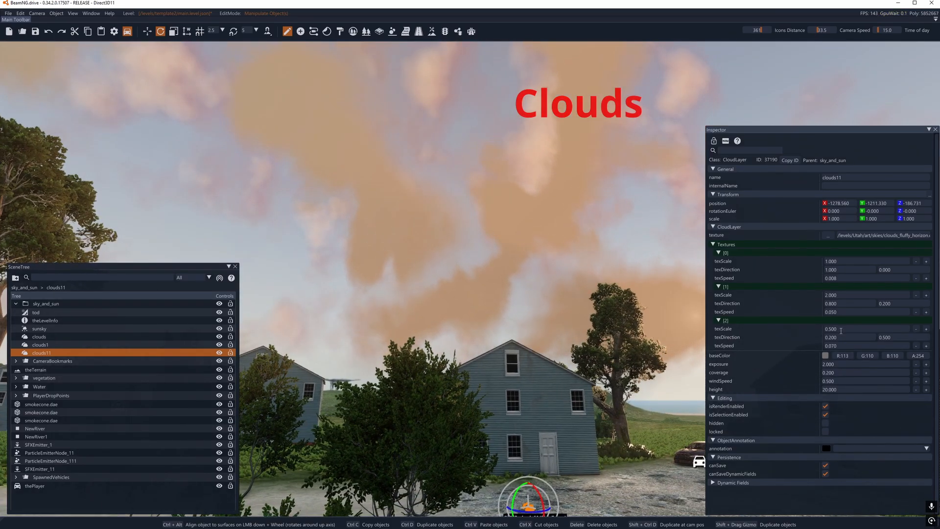
Undo the texSpeed changes on all three texture slots of the clouds11 layer and collapse its texture settings.
{"action": "key", "text": "ctrl+z"}
{"action": "key", "text": "ctrl+z"}
{"action": "key", "text": "ctrl+z"}
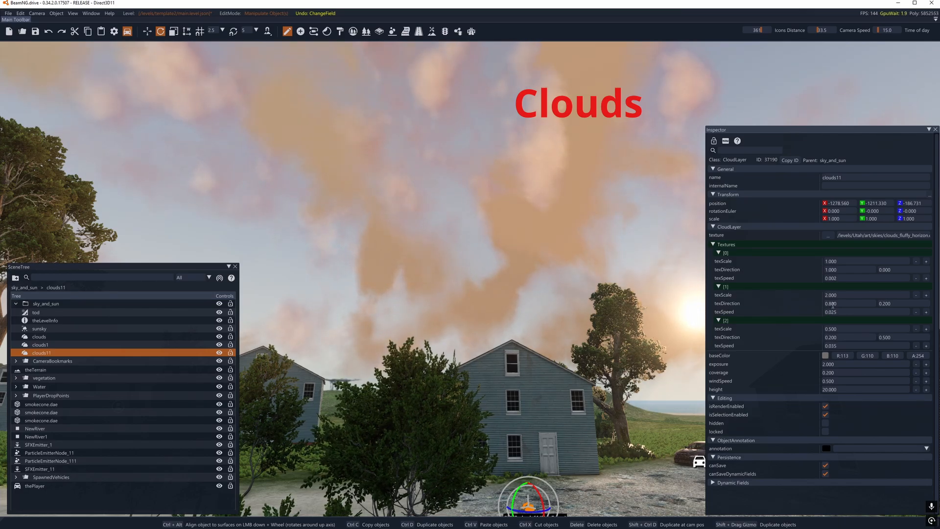
{"action": "right_click_drag", "start_coordinate": [597, 283], "coordinate": [596, 284]}
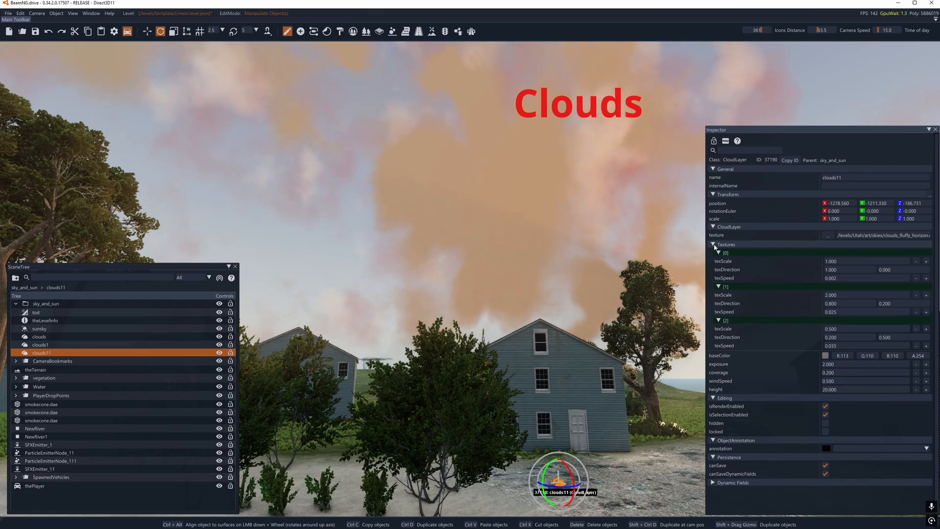
{"action": "left_click", "coordinate": [714, 245]}
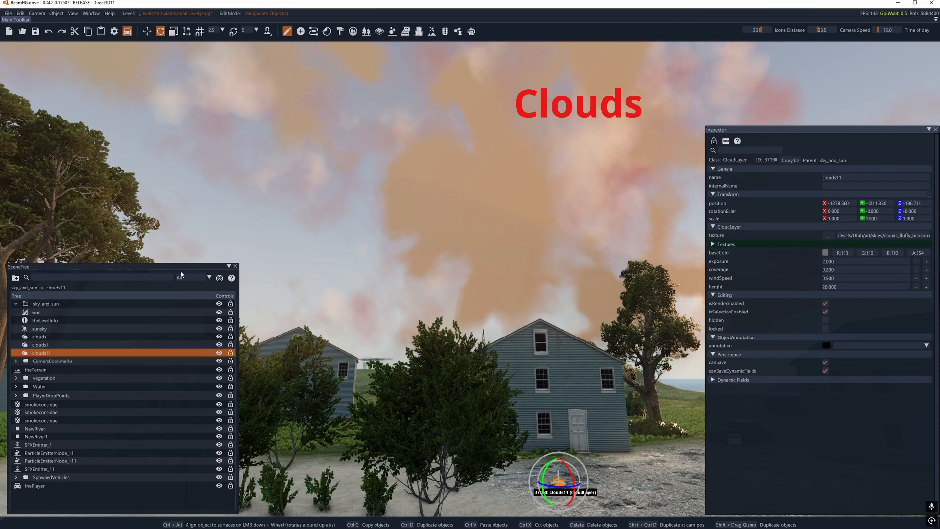
Create a new cloud layer with default settings and look around at the sky.
{"action": "left_click_drag", "start_coordinate": [181, 266], "coordinate": [174, 268]}
{"action": "right_click_drag", "start_coordinate": [294, 230], "coordinate": [441, 285]}
{"action": "left_click", "coordinate": [300, 32]}
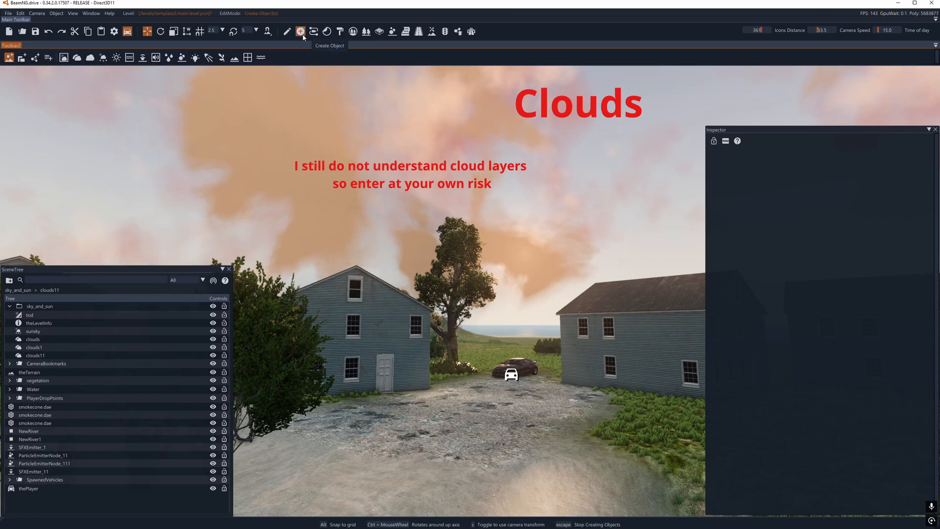
{"action": "left_click", "coordinate": [78, 58]}
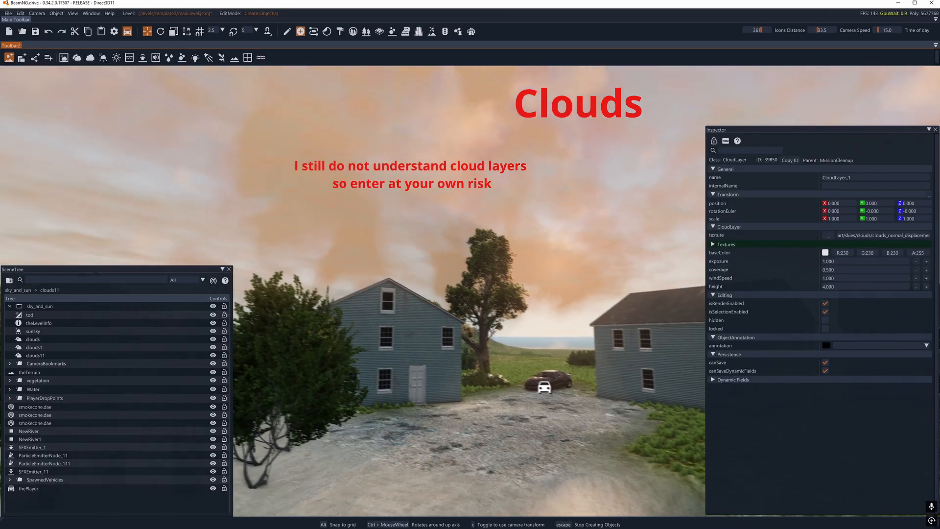
{"action": "right_click_drag", "start_coordinate": [469, 290], "coordinate": [584, 331]}
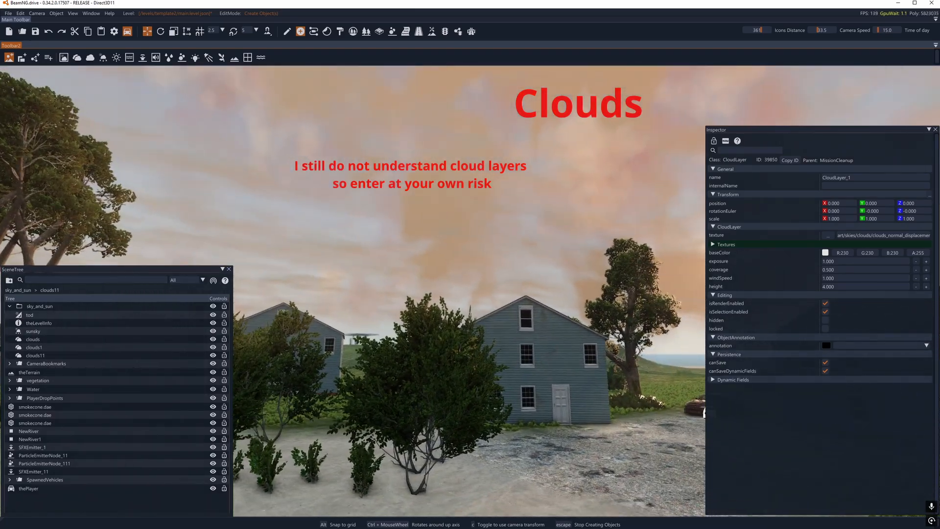
{"action": "right_click_drag", "start_coordinate": [274, 313], "coordinate": [337, 312]}
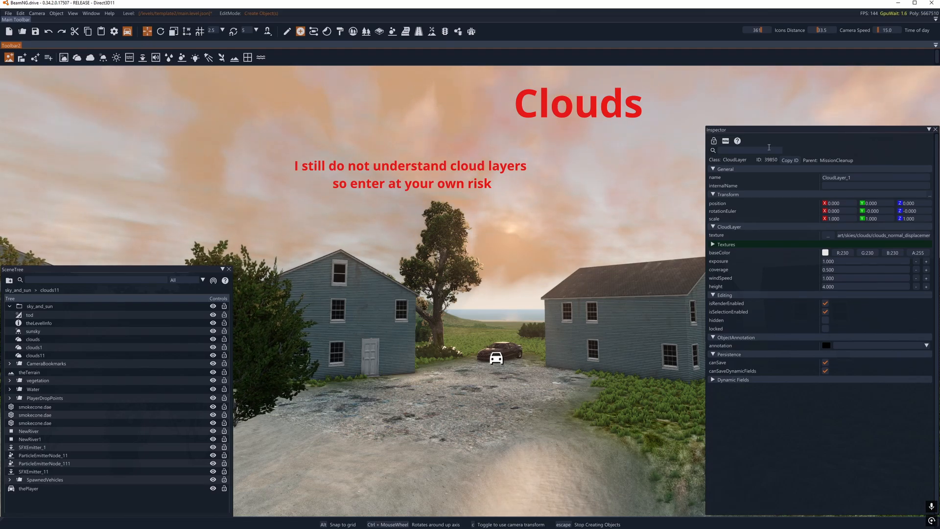
Enlarge the scene tree and filter its objects by "clouds" to look for the new cloud layer.
{"action": "left_click", "coordinate": [772, 161]}
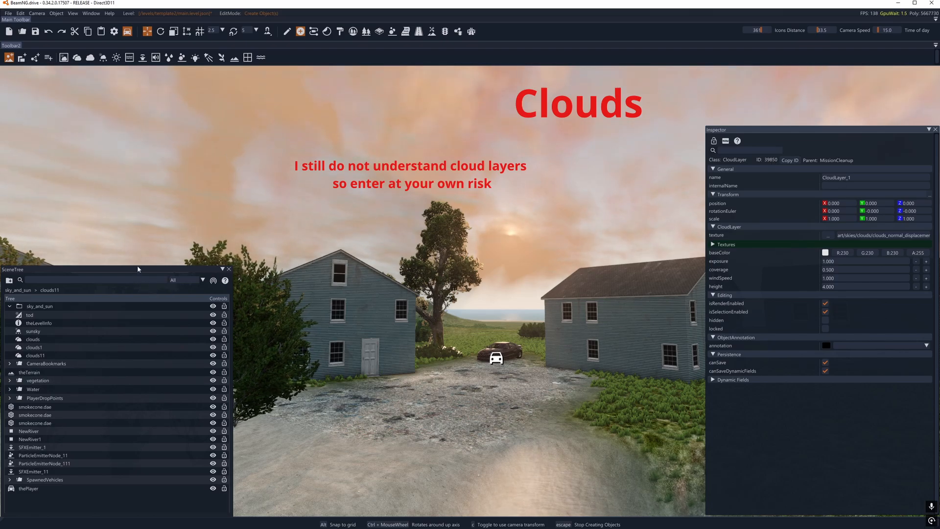
{"action": "mouse_move", "coordinate": [137, 265]}
{"action": "left_mouse_down"}
{"action": "mouse_move", "coordinate": [140, 138]}
{"action": "mouse_move", "coordinate": [140, 272]}
{"action": "mouse_move", "coordinate": [140, 252]}
{"action": "left_mouse_up"}
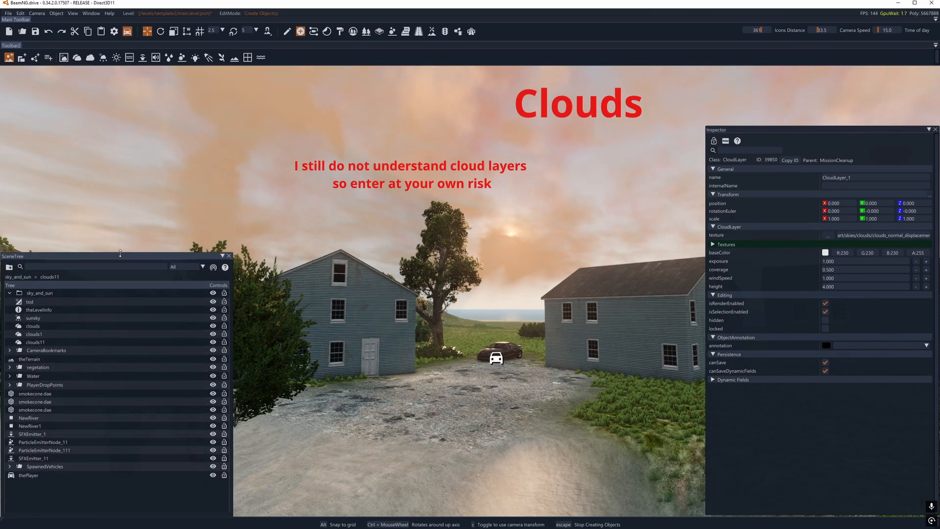
{"action": "type", "text": "cloud"}
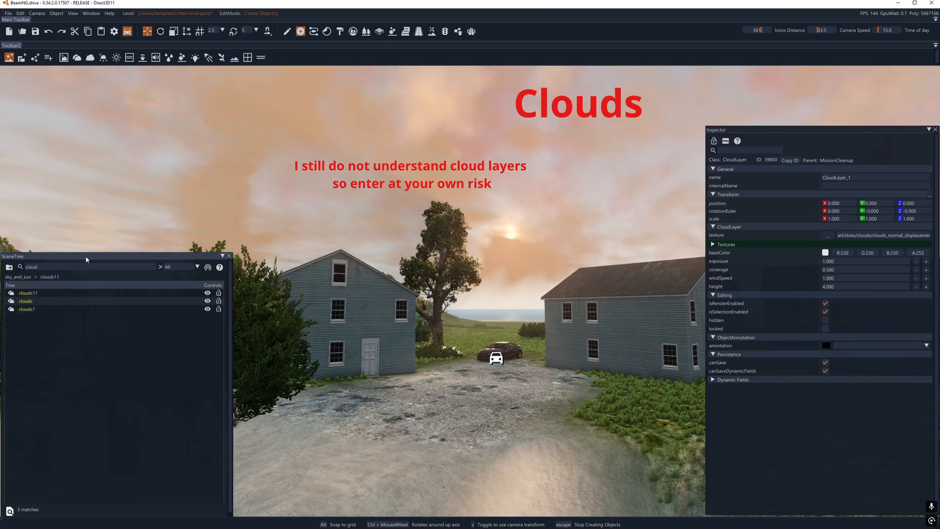
{"action": "right_click_drag", "start_coordinate": [379, 299], "coordinate": [402, 314]}
{"action": "type", "text": "s"}
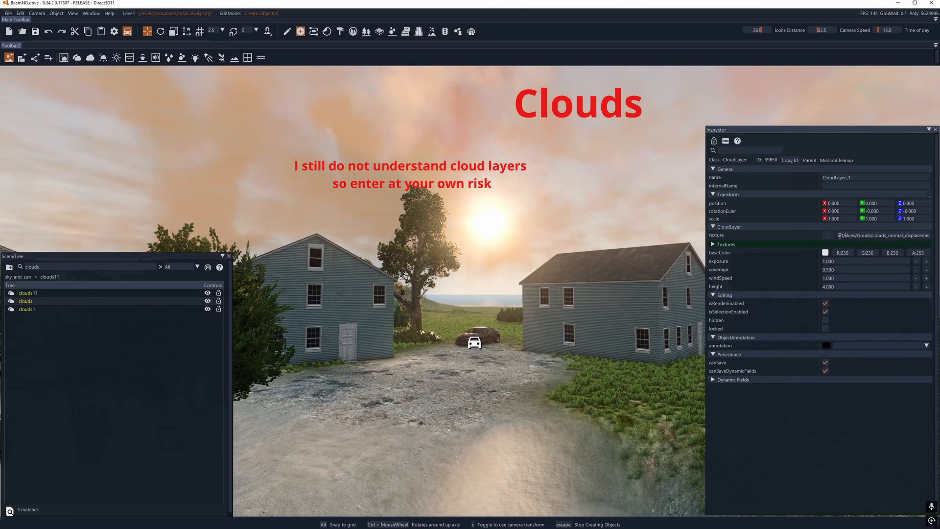
Inspect the texture path of the new cloud layer, leaving the original path in place.
{"action": "mouse_move", "coordinate": [846, 235]}
{"action": "left_mouse_down"}
{"action": "mouse_move", "coordinate": [921, 237]}
{"action": "mouse_move", "coordinate": [838, 235]}
{"action": "left_mouse_up"}
{"action": "left_click", "coordinate": [871, 236]}
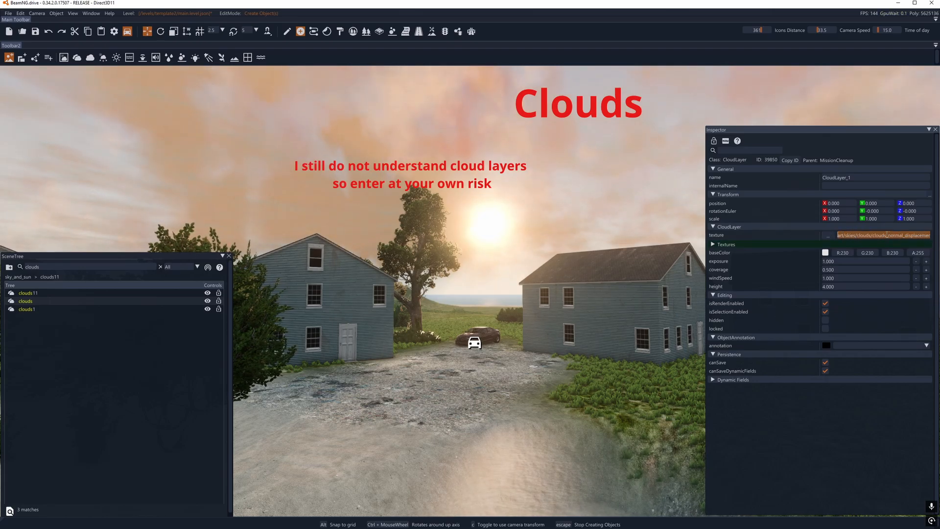
{"action": "left_click", "coordinate": [884, 235]}
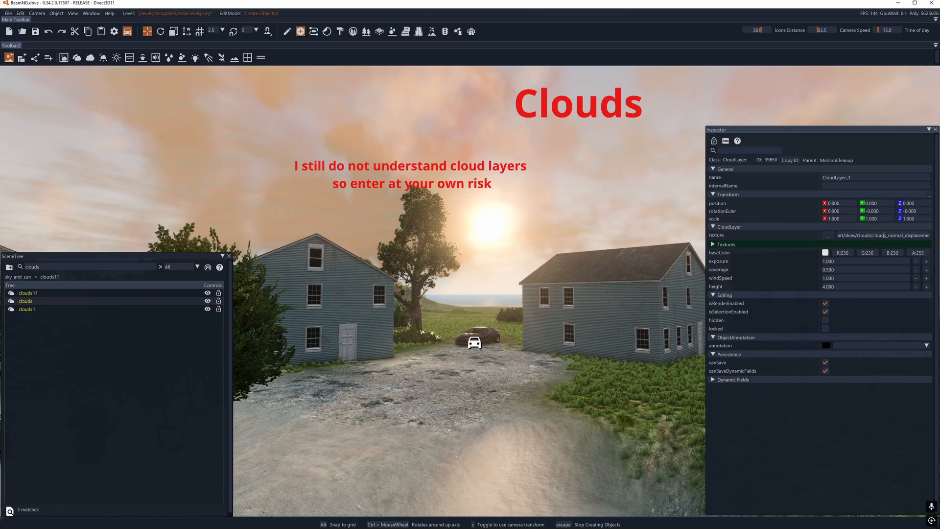
{"action": "left_click_drag", "start_coordinate": [884, 235], "coordinate": [840, 235]}
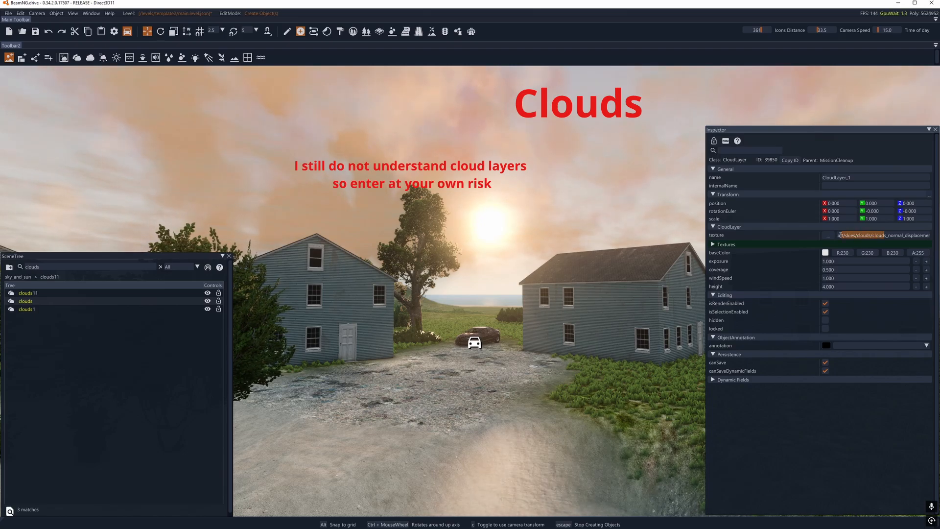
{"action": "right_click_drag", "start_coordinate": [637, 267], "coordinate": [558, 172]}
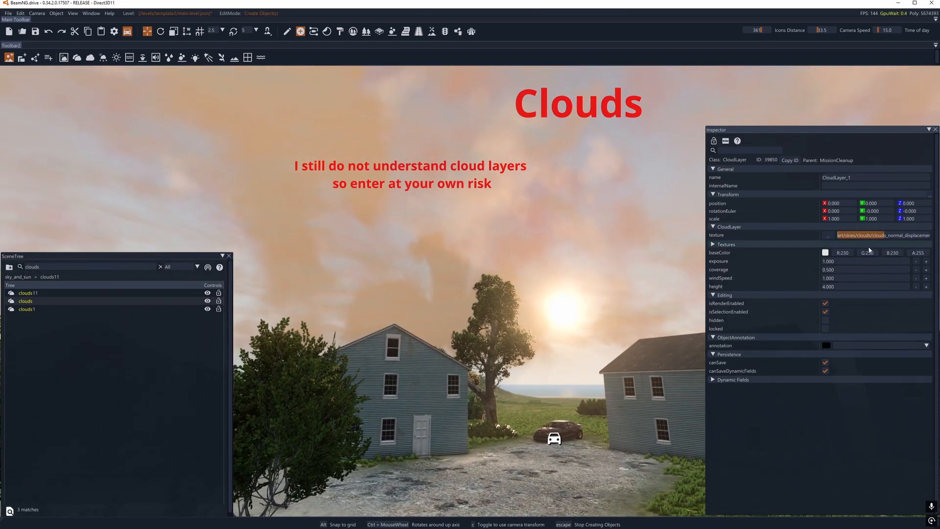
{"action": "left_click", "coordinate": [872, 237]}
{"action": "key", "text": "ctrl+a"}
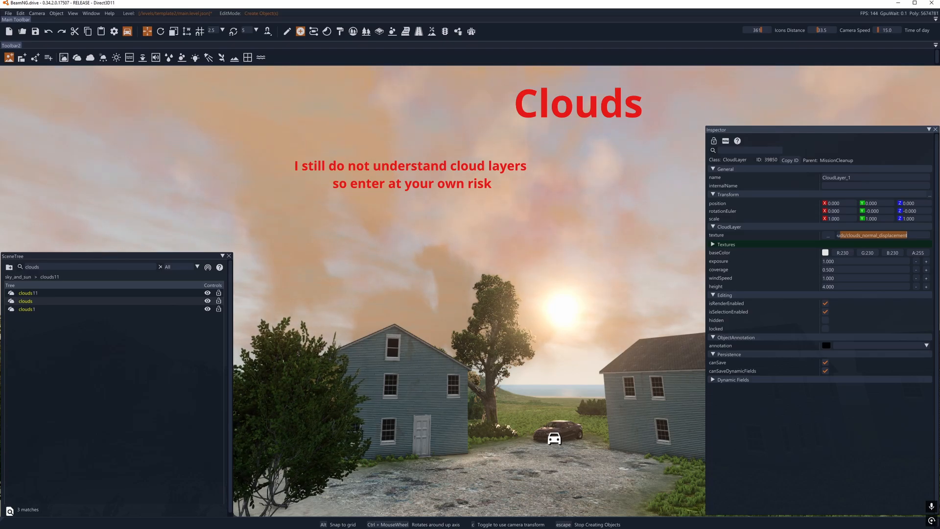
{"action": "type", "text": "d"}
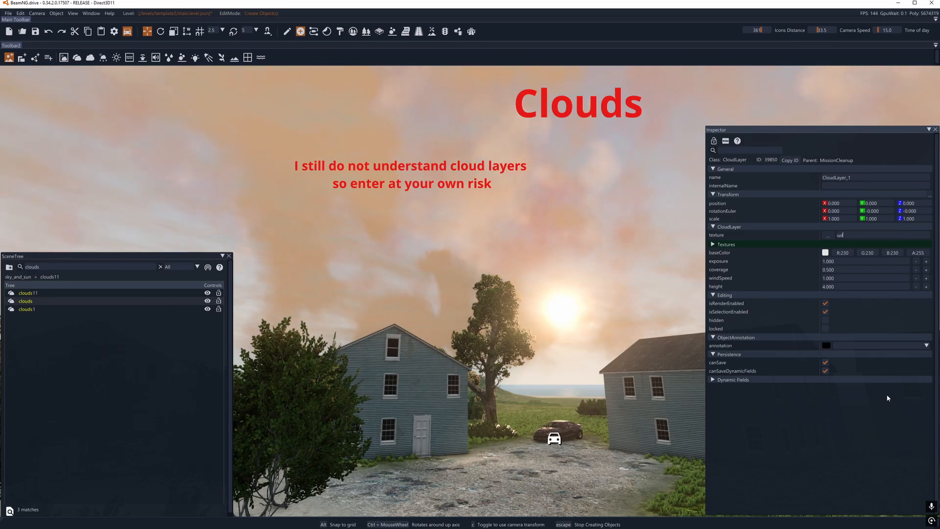
{"action": "key", "text": "ctrl+z"}
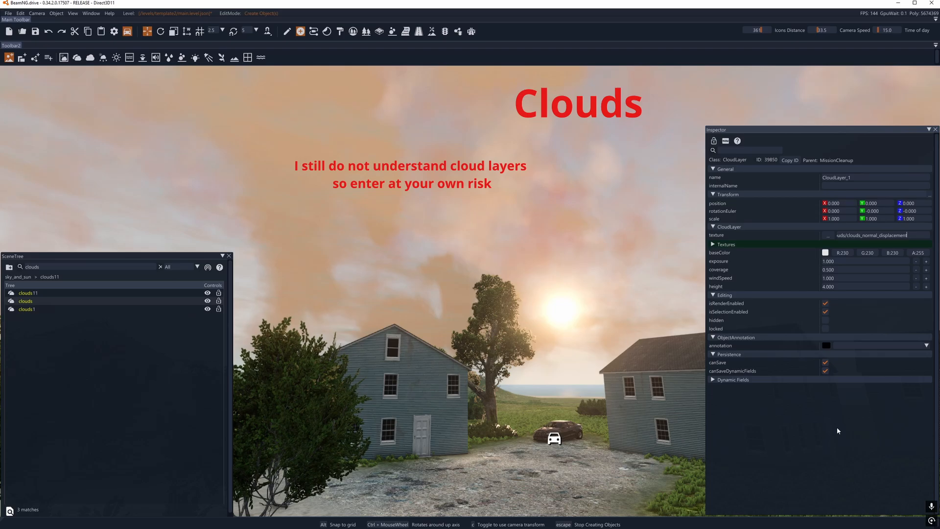
{"action": "key", "text": "Return"}
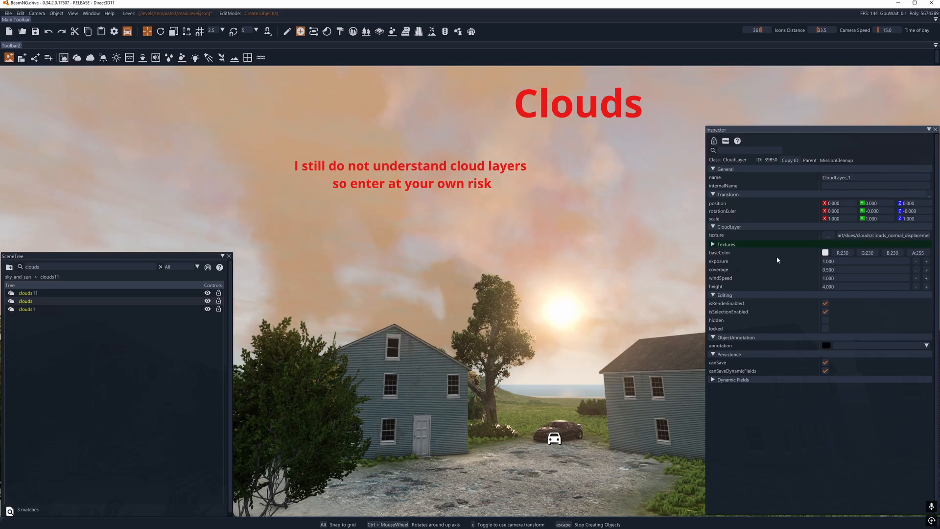
Select the clouds1, clouds and clouds11 layers in turn to compare their settings, and view the sky.
{"action": "right_click_drag", "start_coordinate": [471, 362], "coordinate": [484, 413]}
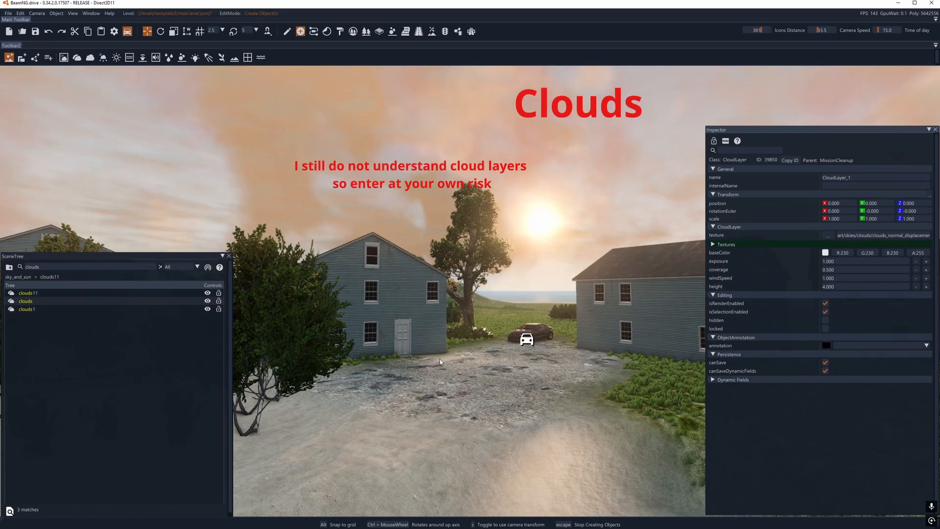
{"action": "left_click", "coordinate": [46, 309]}
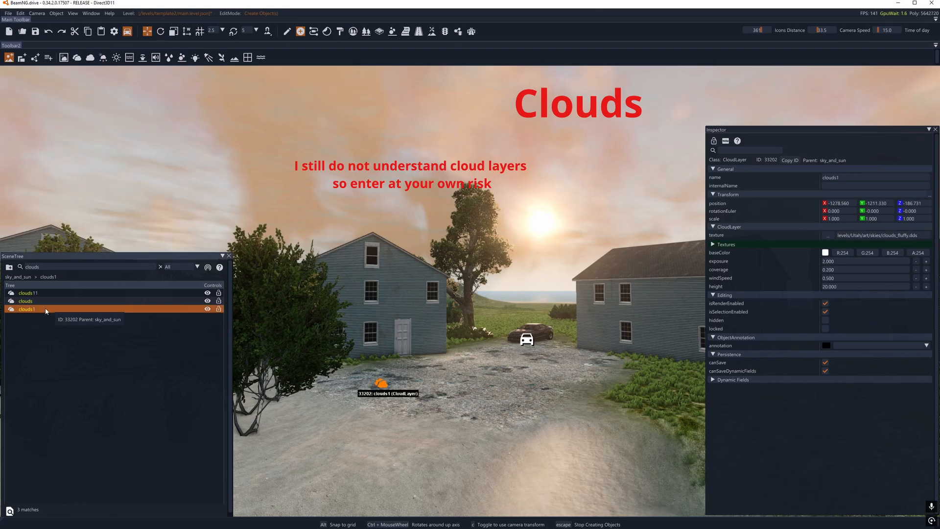
{"action": "left_click", "coordinate": [29, 301]}
{"action": "left_click", "coordinate": [42, 293]}
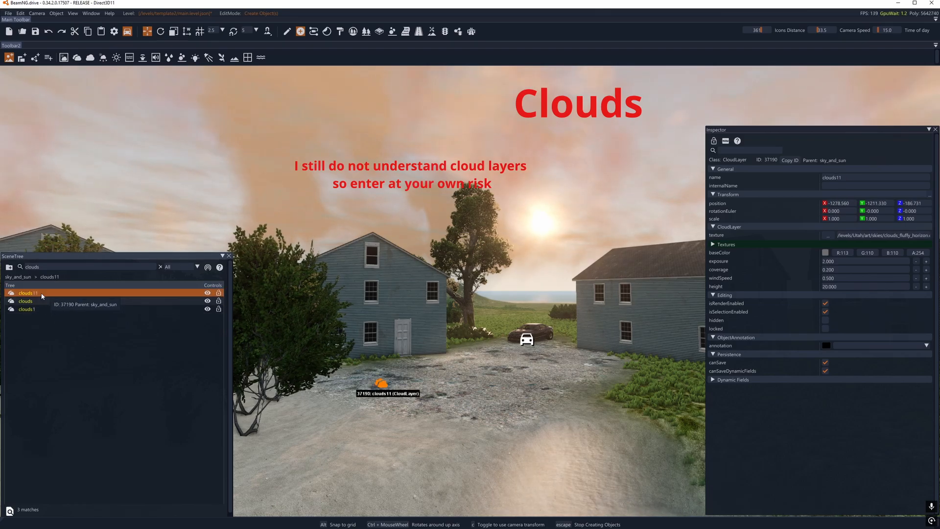
{"action": "right_click_drag", "start_coordinate": [294, 238], "coordinate": [272, 171]}
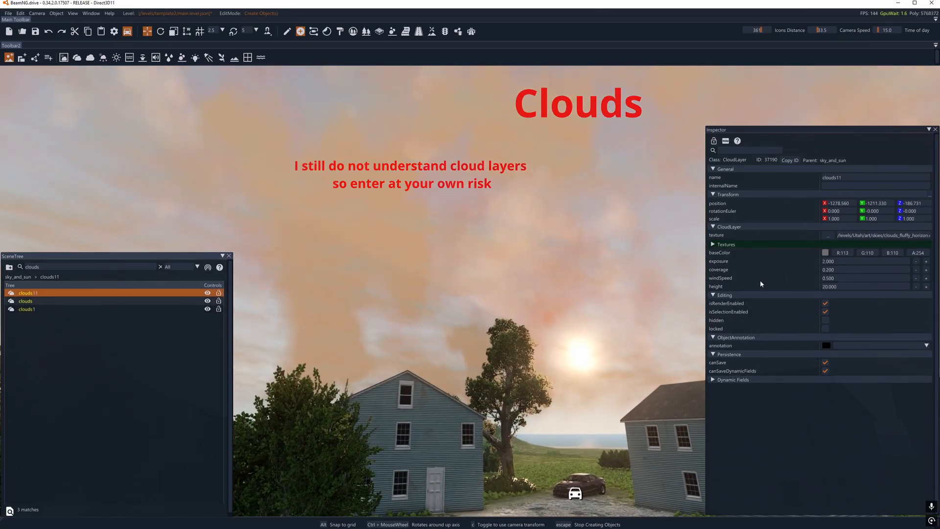
Undo the creation of the new cloud layer and view the remaining clouds above the houses.
{"action": "right_click_drag", "start_coordinate": [398, 284], "coordinate": [419, 345]}
{"action": "key", "text": "ctrl+z"}
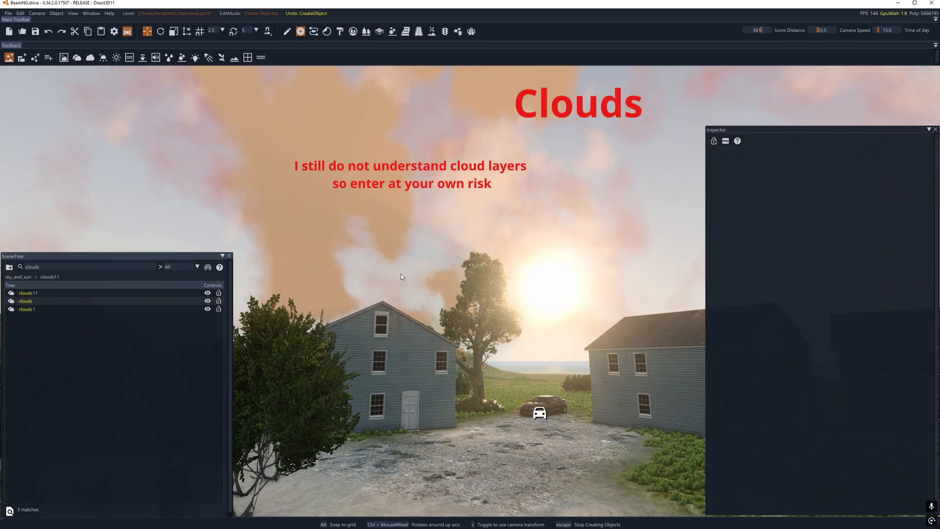
{"action": "right_click_drag", "start_coordinate": [411, 269], "coordinate": [514, 278]}
{"action": "key", "text": "w"}
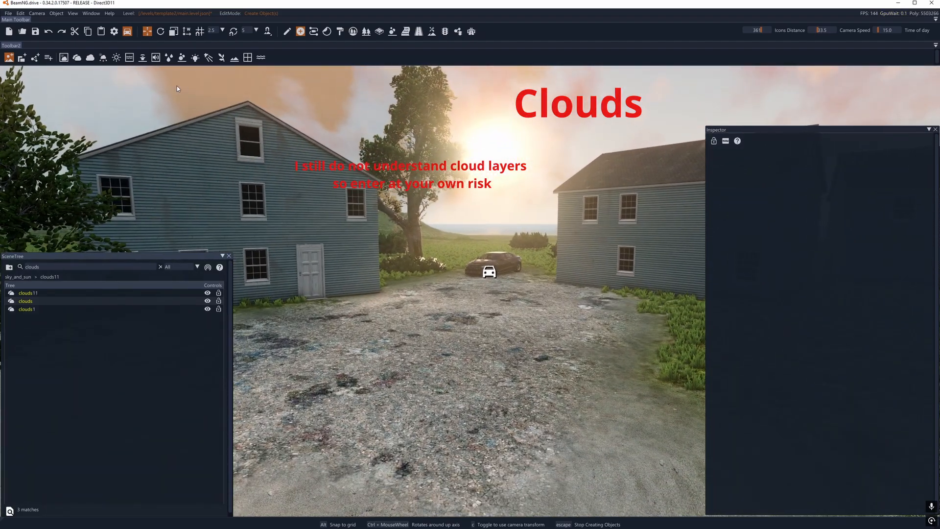
Create a new cloud layer, view its effect on the sky above the houses, and undo its creation.
{"action": "mouse_move", "coordinate": [111, 258]}
{"action": "left_mouse_down"}
{"action": "mouse_move", "coordinate": [109, 251]}
{"action": "mouse_move", "coordinate": [110, 259]}
{"action": "left_mouse_up"}
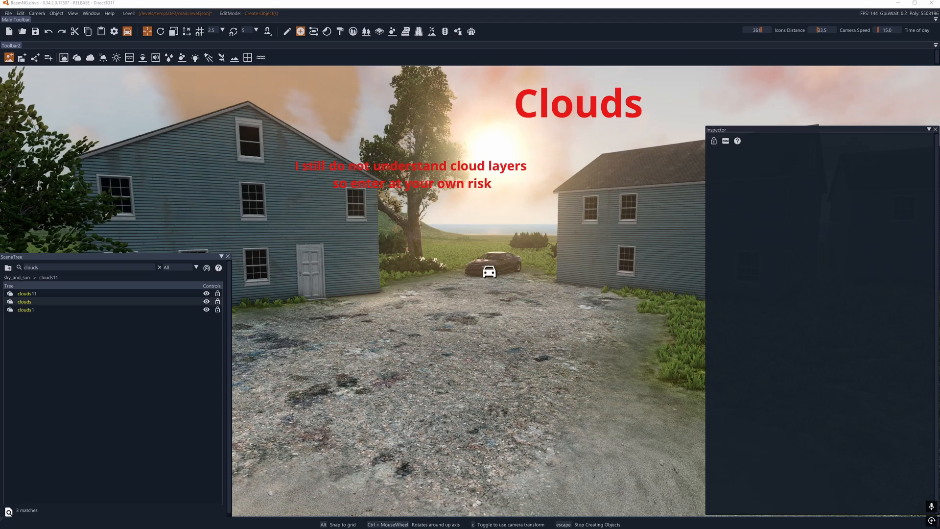
{"action": "right_click_drag", "start_coordinate": [155, 104], "coordinate": [218, 128]}
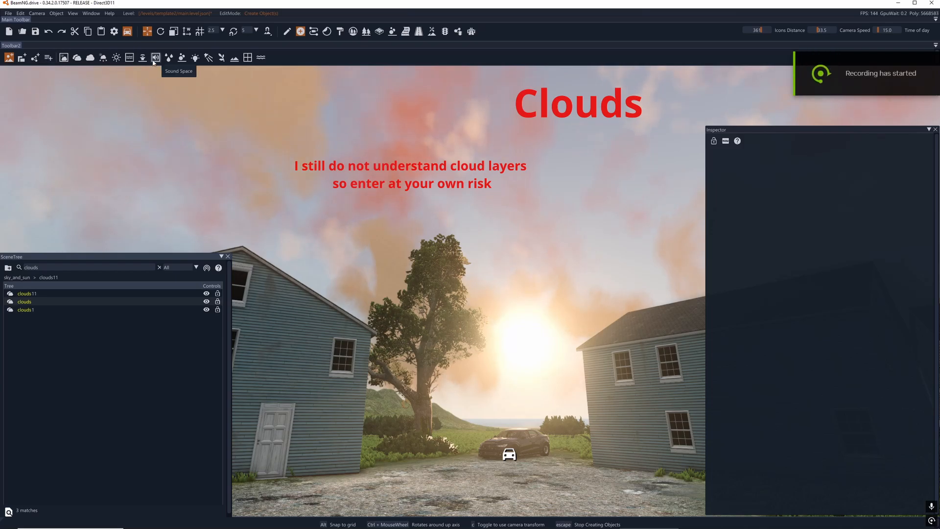
{"action": "left_click", "coordinate": [75, 60]}
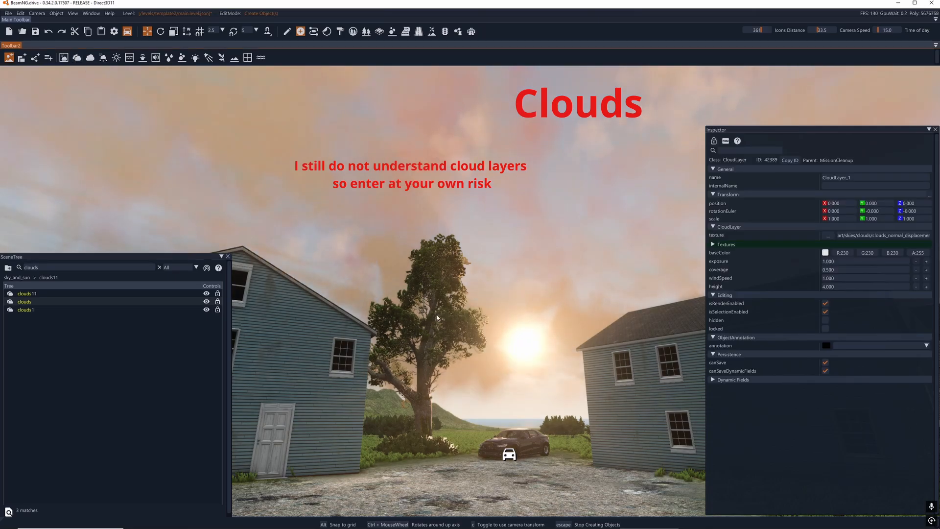
{"action": "right_click_drag", "start_coordinate": [601, 200], "coordinate": [583, 224]}
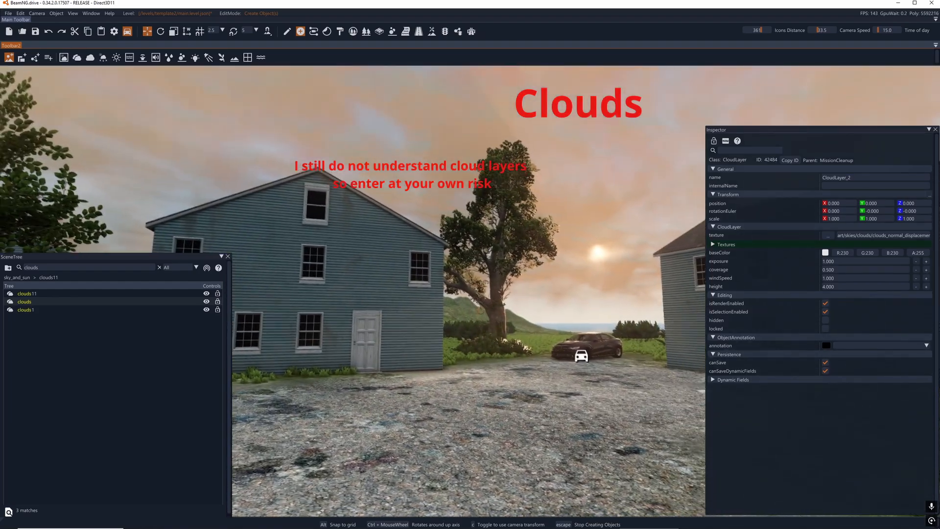
{"action": "key", "text": "s"}
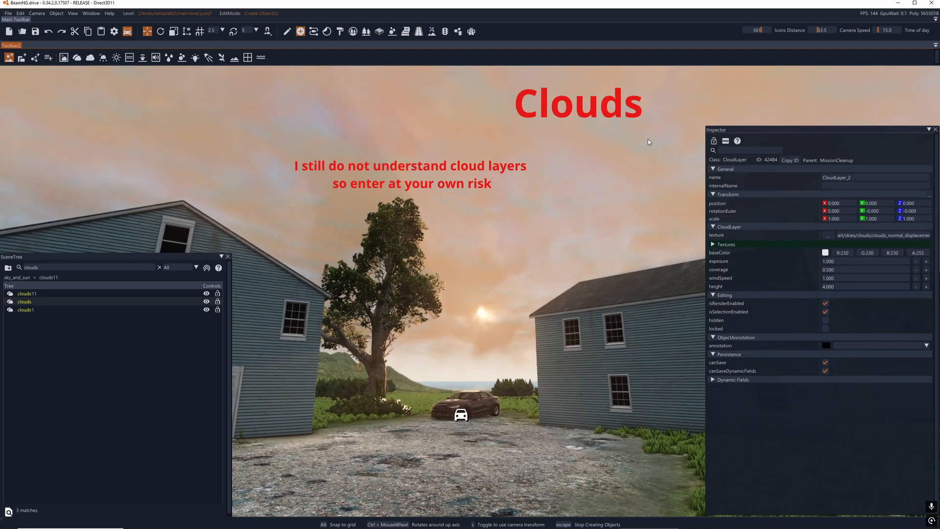
{"action": "left_click", "coordinate": [774, 163]}
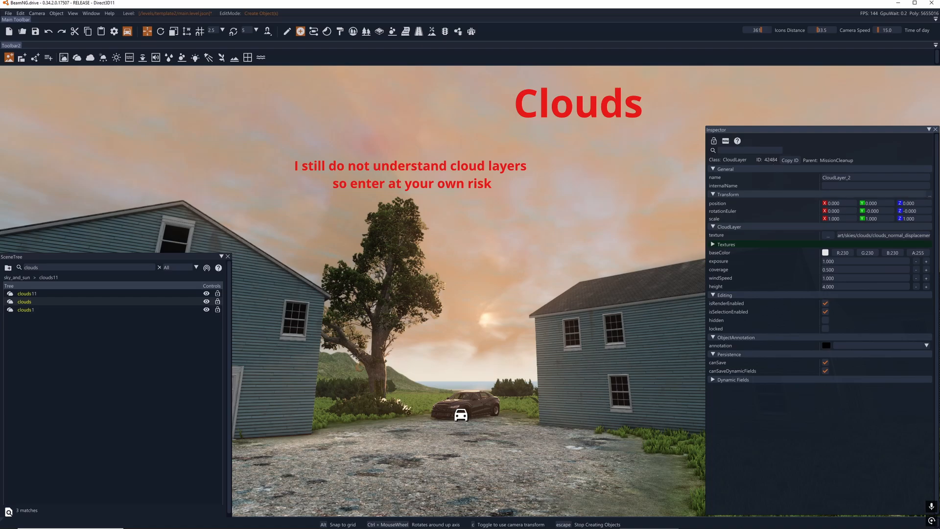
{"action": "left_click", "coordinate": [428, 248]}
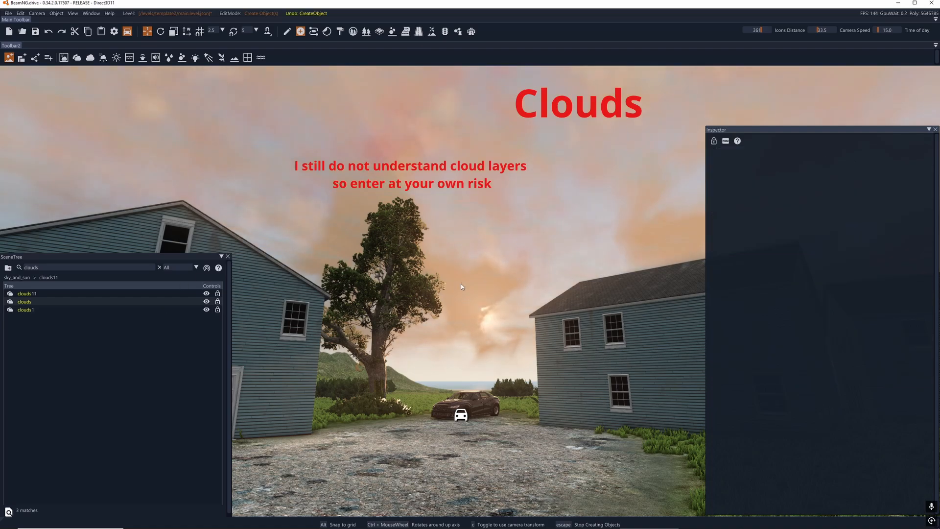
{"action": "right_click_drag", "start_coordinate": [571, 299], "coordinate": [545, 245]}
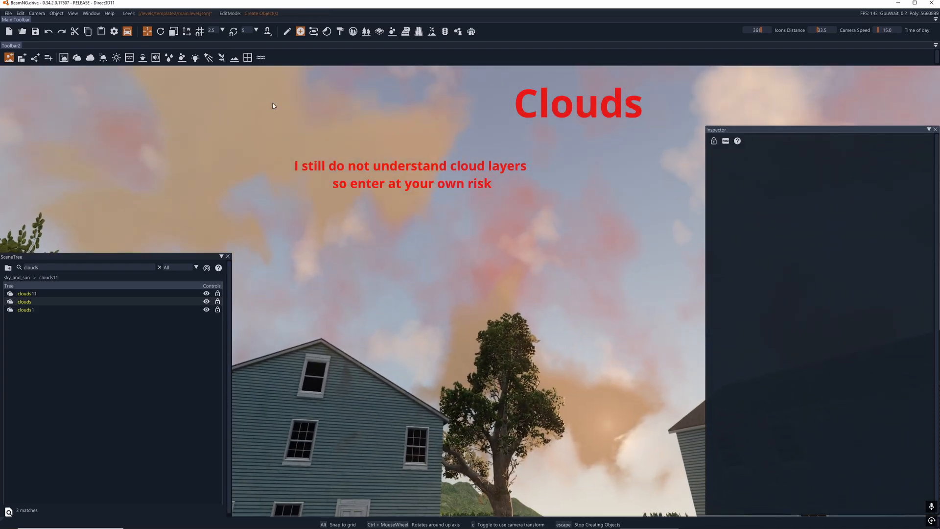
Create another cloud layer and search the scene tree for its ID 42590.
{"action": "left_click", "coordinate": [81, 61]}
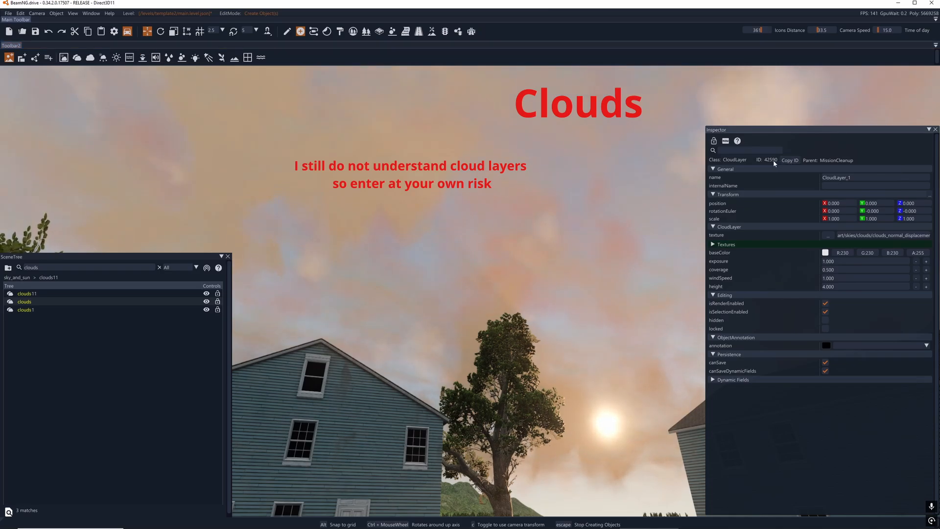
{"action": "left_click", "coordinate": [118, 267]}
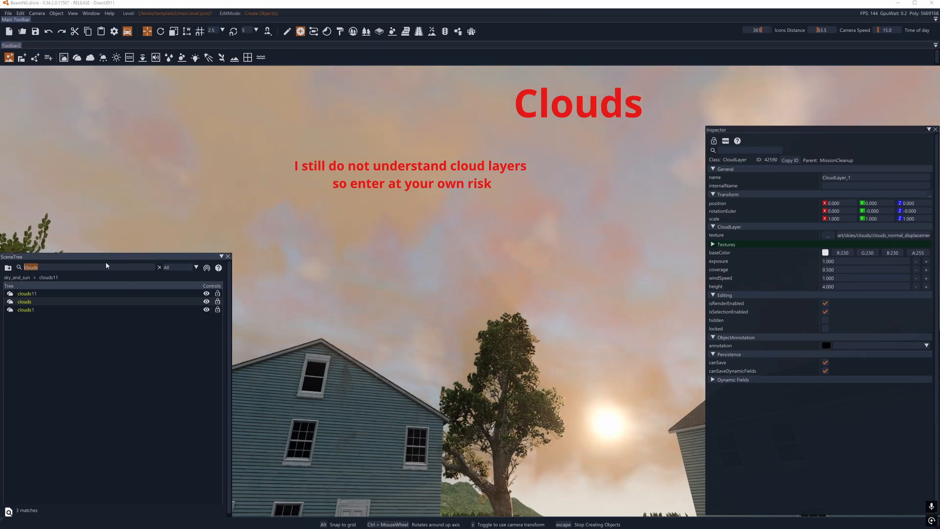
{"action": "left_click", "coordinate": [110, 336]}
{"action": "mouse_move", "coordinate": [93, 255]}
{"action": "left_mouse_down"}
{"action": "mouse_move", "coordinate": [95, 247]}
{"action": "mouse_move", "coordinate": [103, 266]}
{"action": "left_mouse_up"}
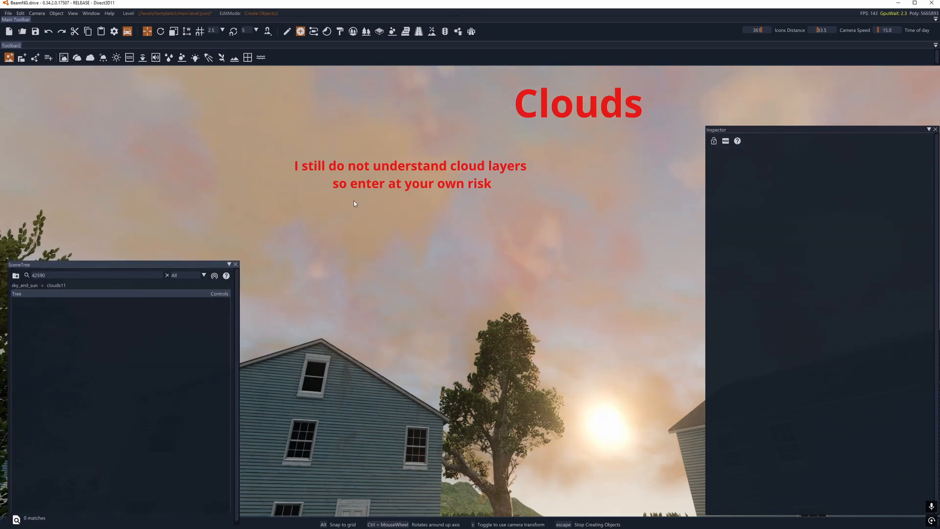
Undo the creation of the cloud layer and view the sky around the sun above the parked car.
{"action": "right_click_drag", "start_coordinate": [242, 98], "coordinate": [15, 235]}
{"action": "key", "text": "w"}
{"action": "key", "text": "ctrl+z"}
{"action": "right_click_drag", "start_coordinate": [343, 289], "coordinate": [291, 292]}
{"action": "key", "text": "a"}
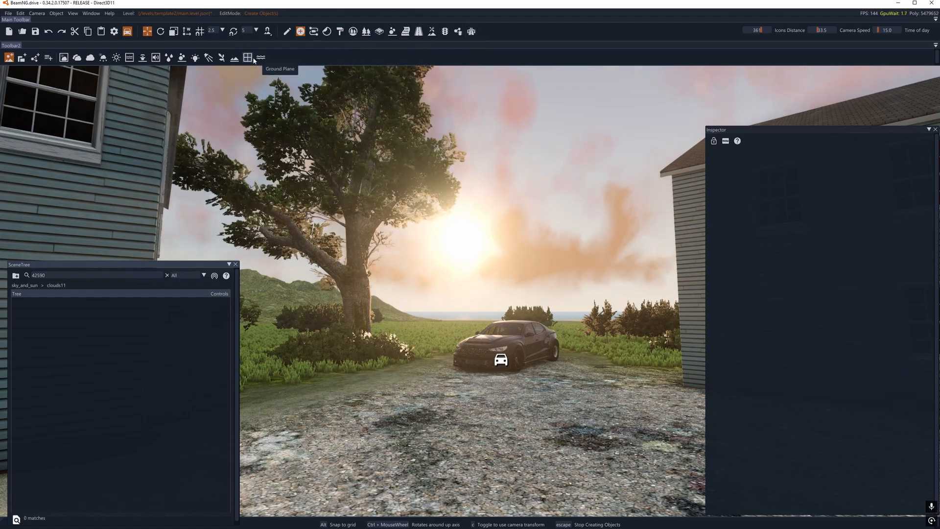
{"action": "key", "text": "d"}
{"action": "mouse_move", "coordinate": [350, 109]}
{"action": "right_mouse_down"}
{"action": "mouse_move", "coordinate": [372, 125]}
{"action": "mouse_move", "coordinate": [343, 129]}
{"action": "mouse_move", "coordinate": [356, 108]}
{"action": "right_mouse_up"}
{"action": "key", "text": "s"}
{"action": "key", "text": "a"}
{"action": "key", "text": "d"}
{"action": "key", "text": "w"}
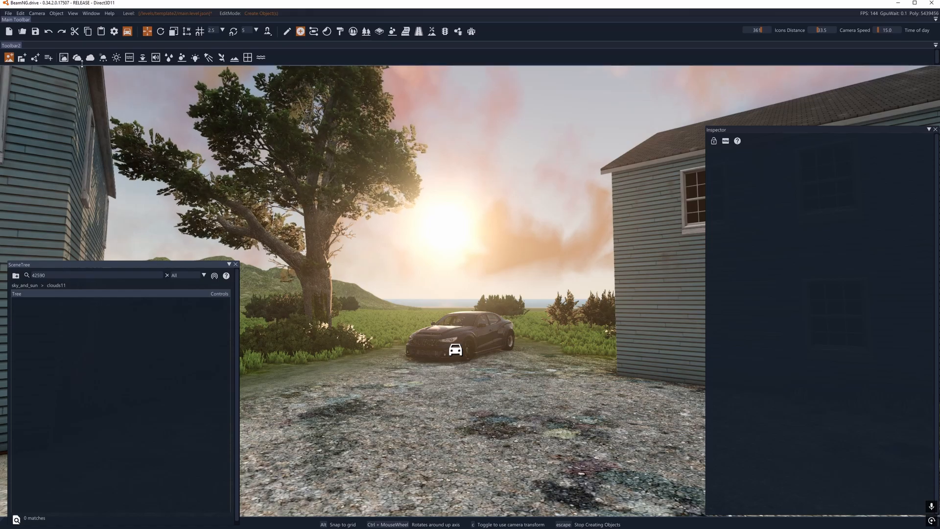
Create a new cloud layer with its default settings and leave the world editor for the game view.
{"action": "left_click", "coordinate": [77, 57]}
{"action": "key", "text": "w"}
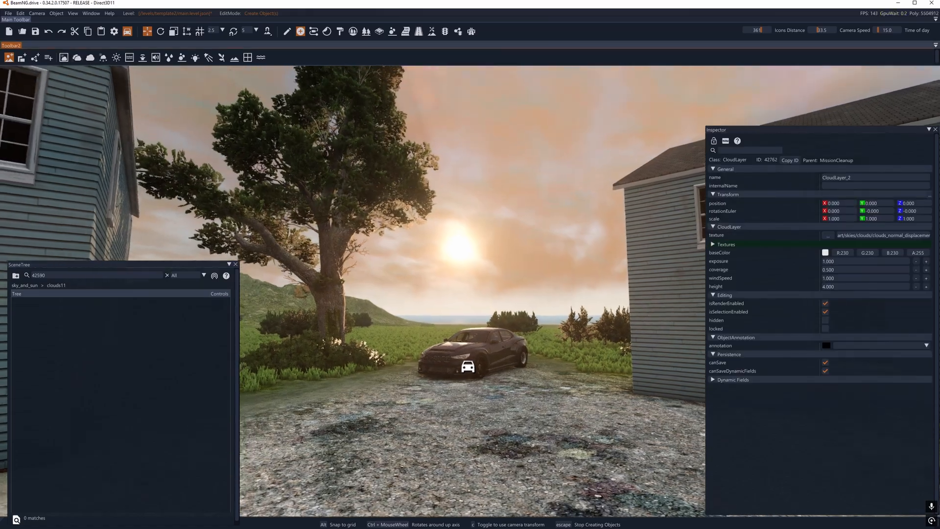
{"action": "key", "text": "w"}
{"action": "mouse_move", "coordinate": [352, 147]}
{"action": "right_mouse_down"}
{"action": "mouse_move", "coordinate": [345, 191]}
{"action": "mouse_move", "coordinate": [347, 164]}
{"action": "mouse_move", "coordinate": [360, 165]}
{"action": "mouse_move", "coordinate": [347, 167]}
{"action": "mouse_move", "coordinate": [352, 139]}
{"action": "right_mouse_up"}
{"action": "key", "text": "w"}
{"action": "key", "text": "s"}
{"action": "key", "text": "w"}
{"action": "key", "text": "s"}
{"action": "key", "text": "w"}
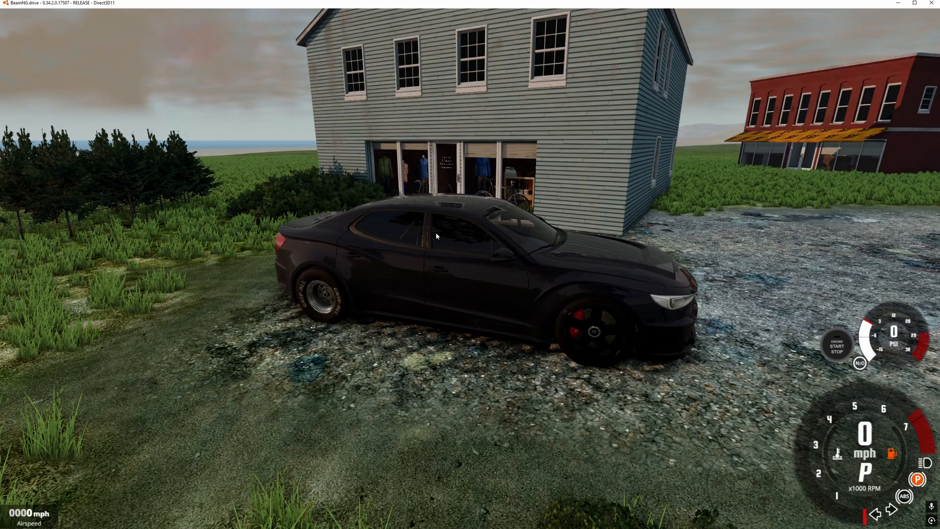
Examine the cloudy sunset sky from beside the car and from farther back across the water and houses.
{"action": "key", "text": "w"}
{"action": "mouse_move", "coordinate": [436, 236]}
{"action": "right_mouse_down"}
{"action": "mouse_move", "coordinate": [588, 235]}
{"action": "mouse_move", "coordinate": [622, 216]}
{"action": "mouse_move", "coordinate": [509, 259]}
{"action": "mouse_move", "coordinate": [421, 259]}
{"action": "mouse_move", "coordinate": [463, 257]}
{"action": "mouse_move", "coordinate": [468, 242]}
{"action": "mouse_move", "coordinate": [441, 244]}
{"action": "right_mouse_up"}
{"action": "key", "text": "s"}
{"action": "key", "text": "w"}
{"action": "key", "text": "w"}
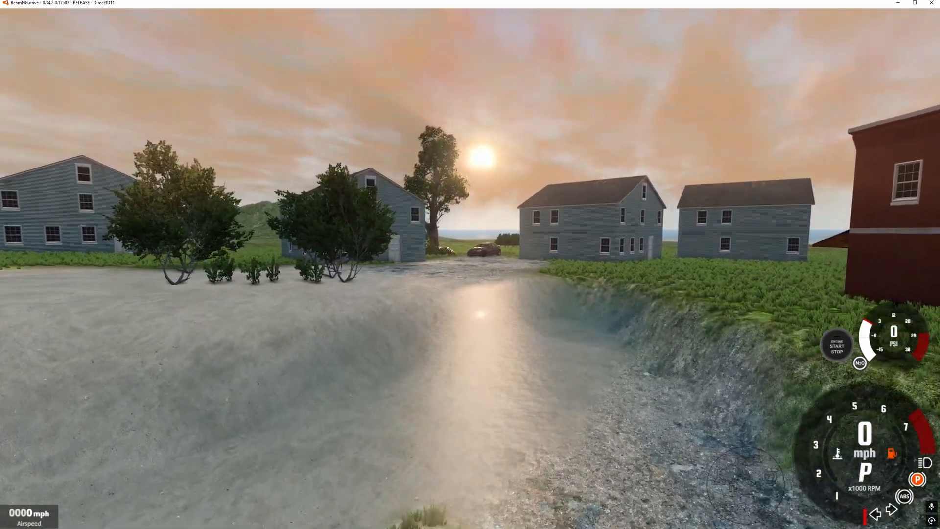
{"action": "key", "text": "w"}
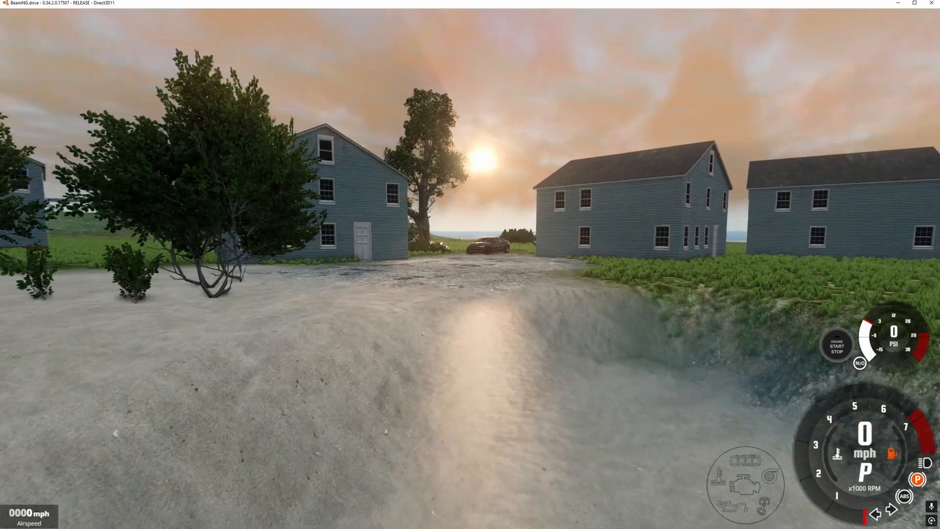
{"action": "key", "text": "w"}
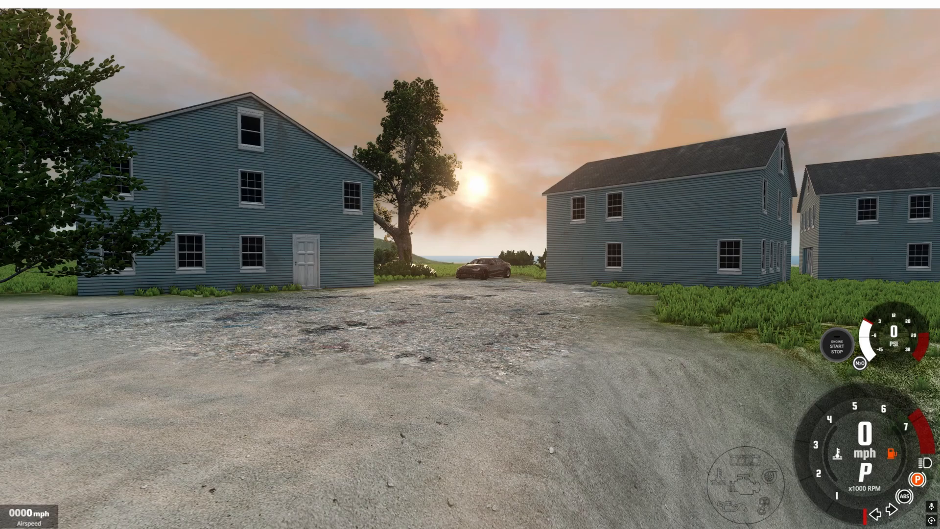
Pause the simulation and bring the camera across the gravel toward the car between the two houses.
{"action": "key", "text": "w"}
{"action": "key", "text": "j"}
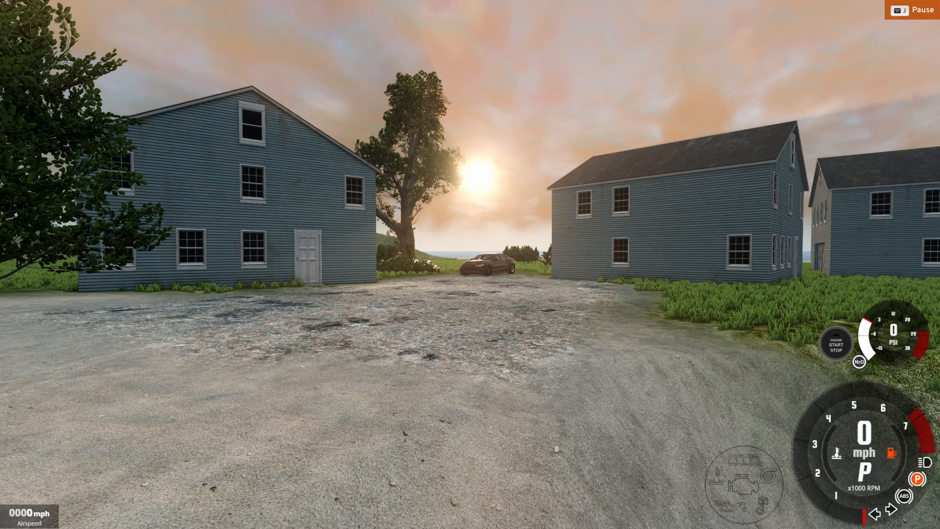
{"action": "key", "text": "w"}
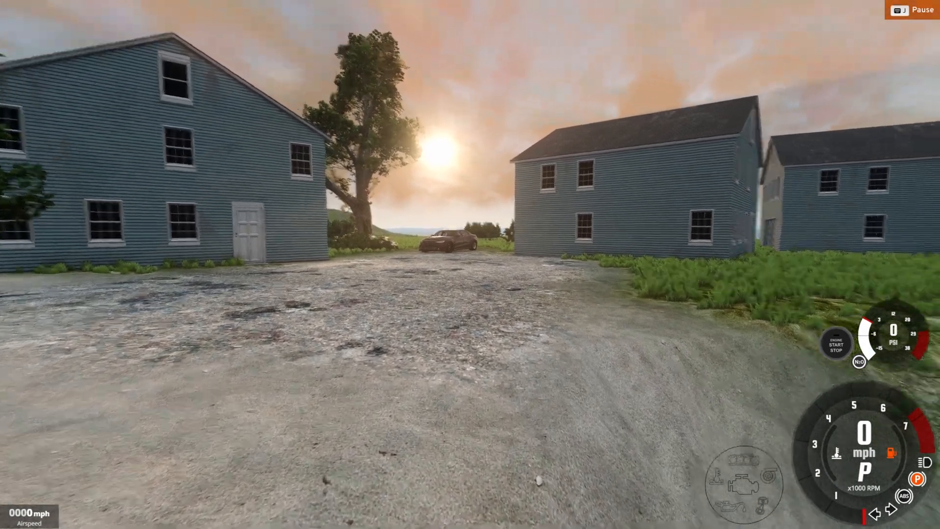
{"action": "key", "text": "w"}
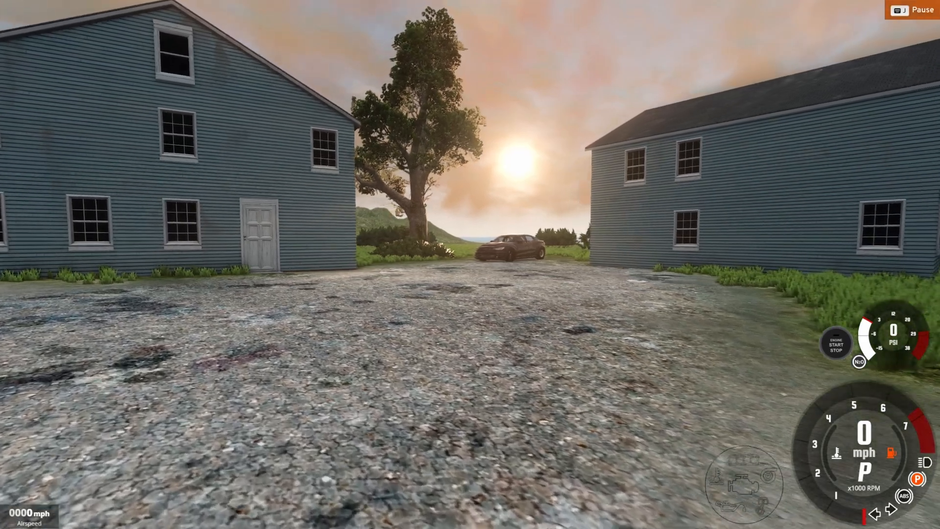
{"action": "key", "text": "w"}
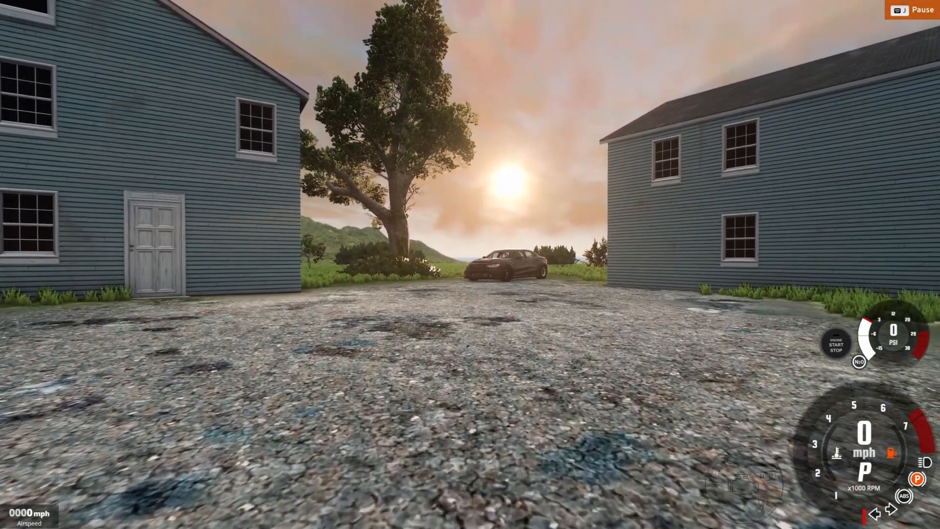
{"action": "key", "text": "w"}
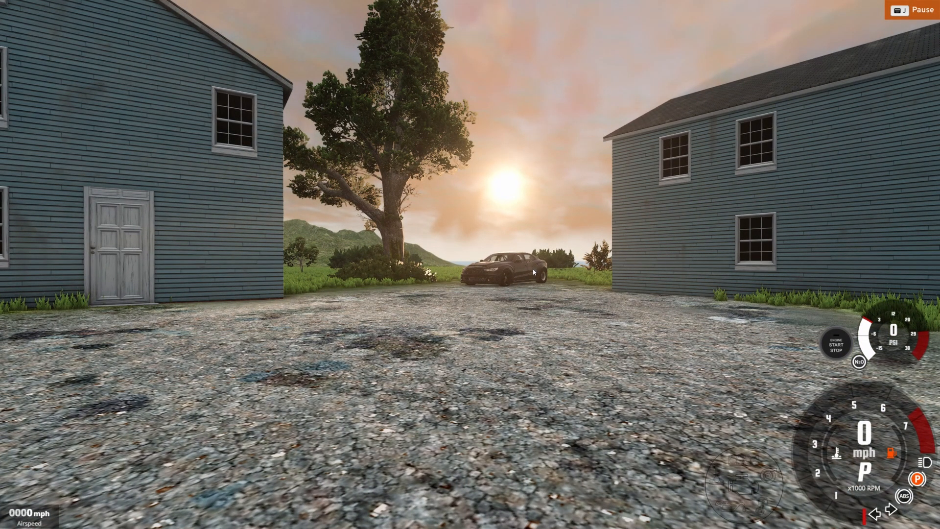
Hide the game interface and frame the car between the houses with the sun and its water reflection in view.
{"action": "right_click_drag", "start_coordinate": [470, 264], "coordinate": [474, 256]}
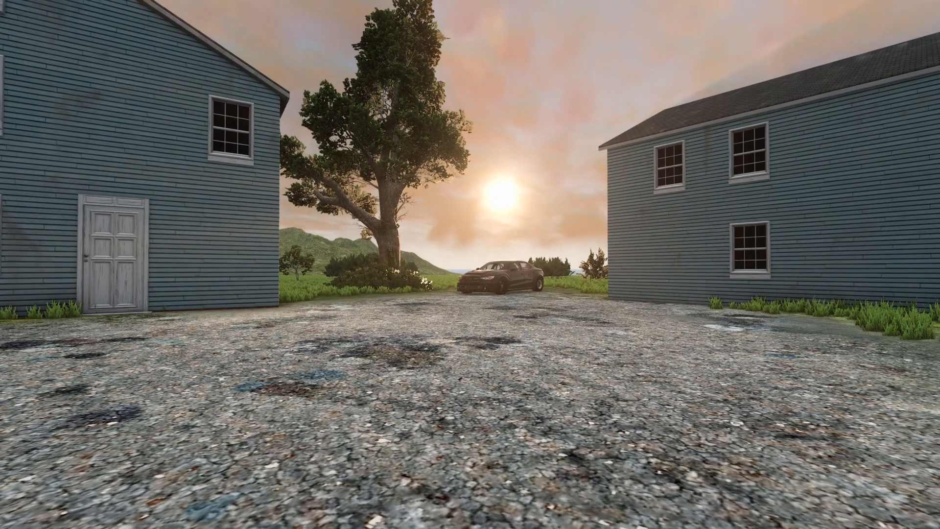
{"action": "key", "text": "w"}
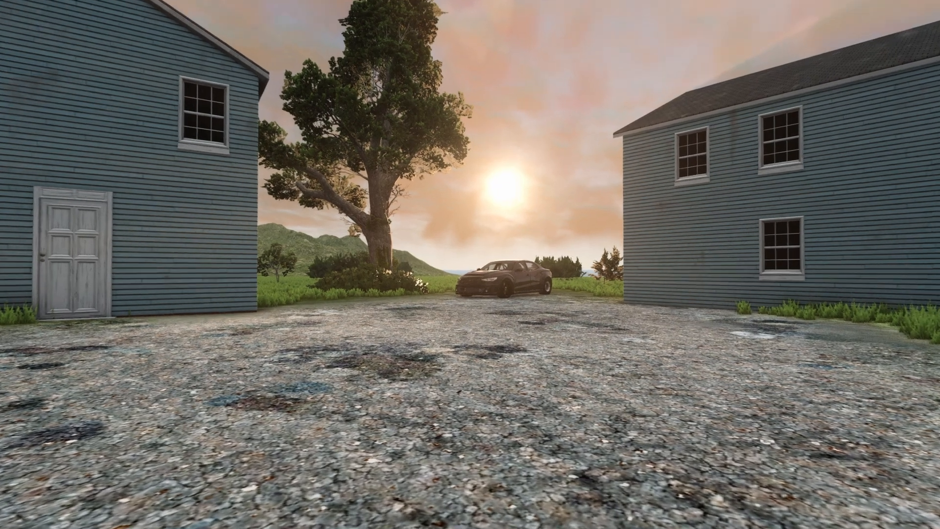
{"action": "key", "text": "w"}
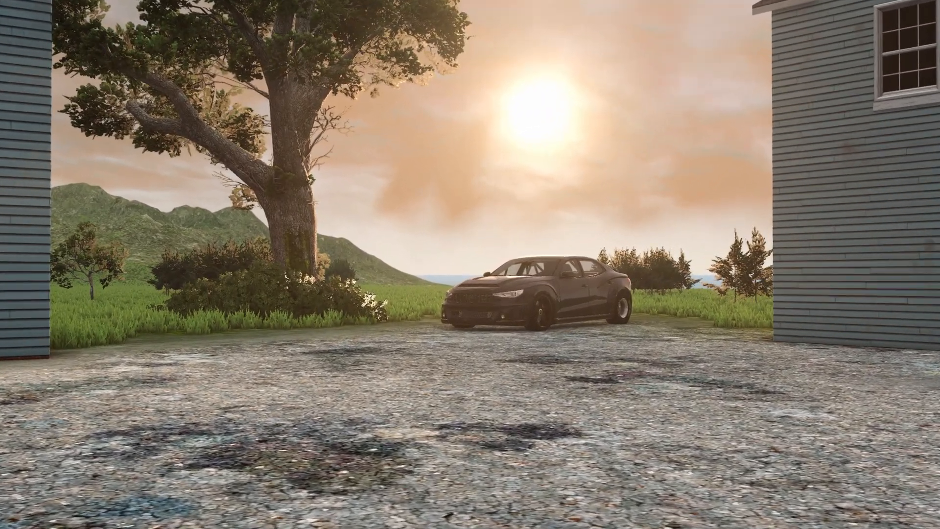
{"action": "key", "text": "s"}
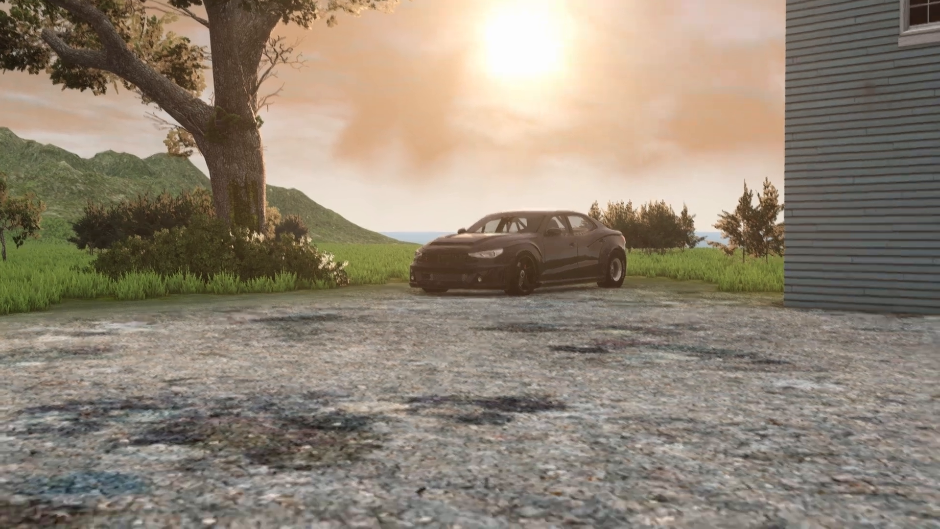
{"action": "key", "text": "s"}
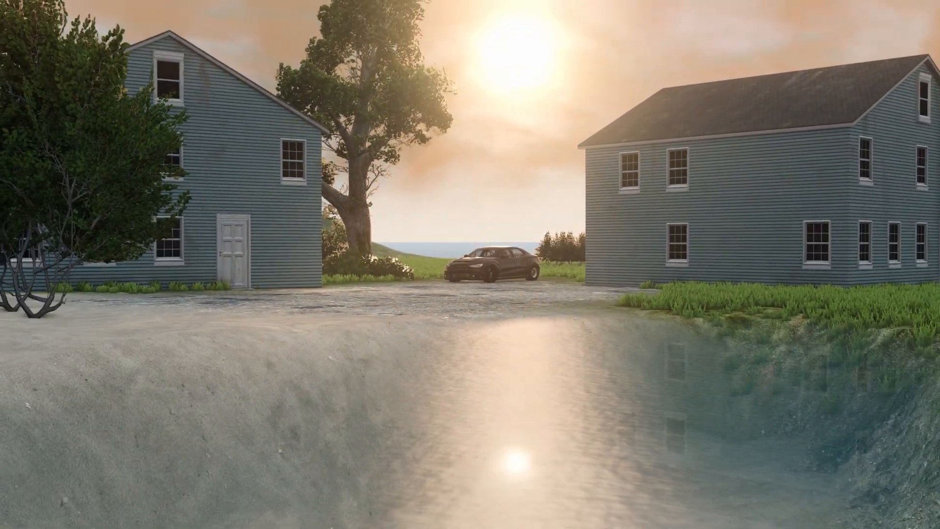
{"action": "key", "text": "w"}
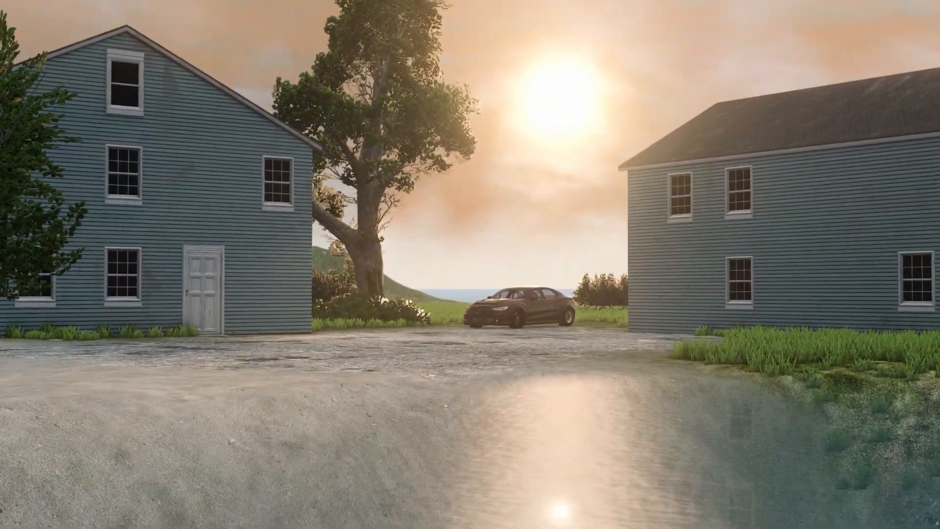
{"action": "key", "text": "w"}
{"action": "key", "text": "s"}
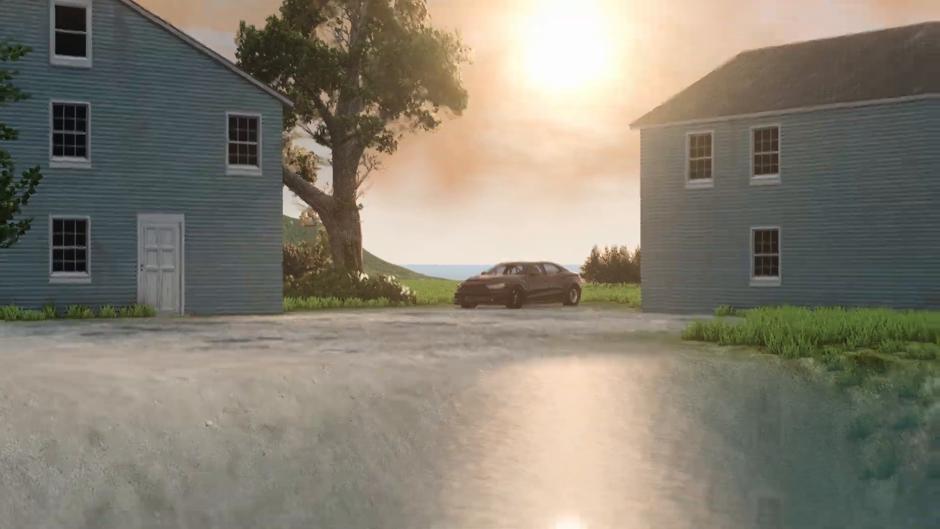